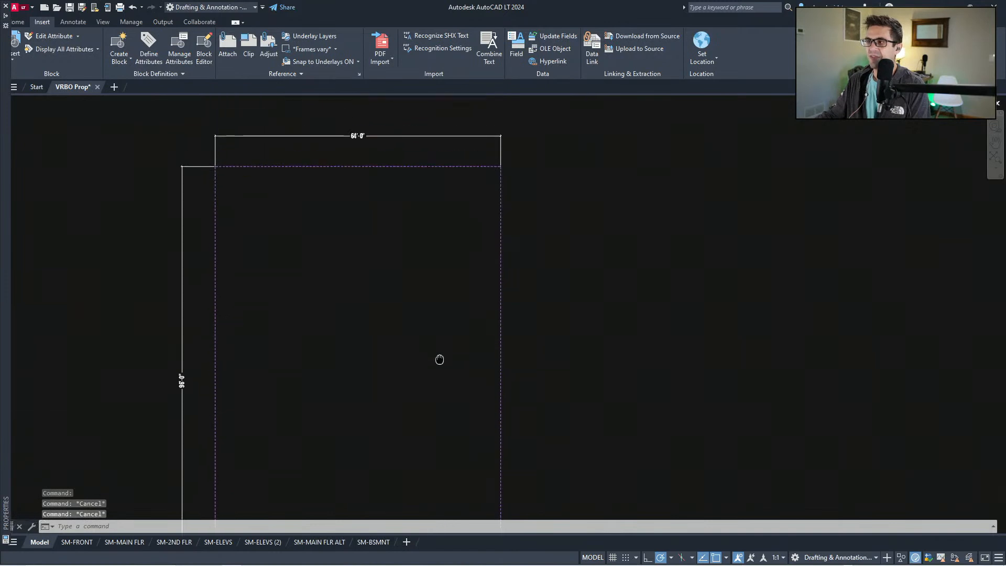
pyautogui.moveTo(347, 326); pyautogui.dragTo(382, 327, button='middle')
pyautogui.scroll(-4, 386, 340)
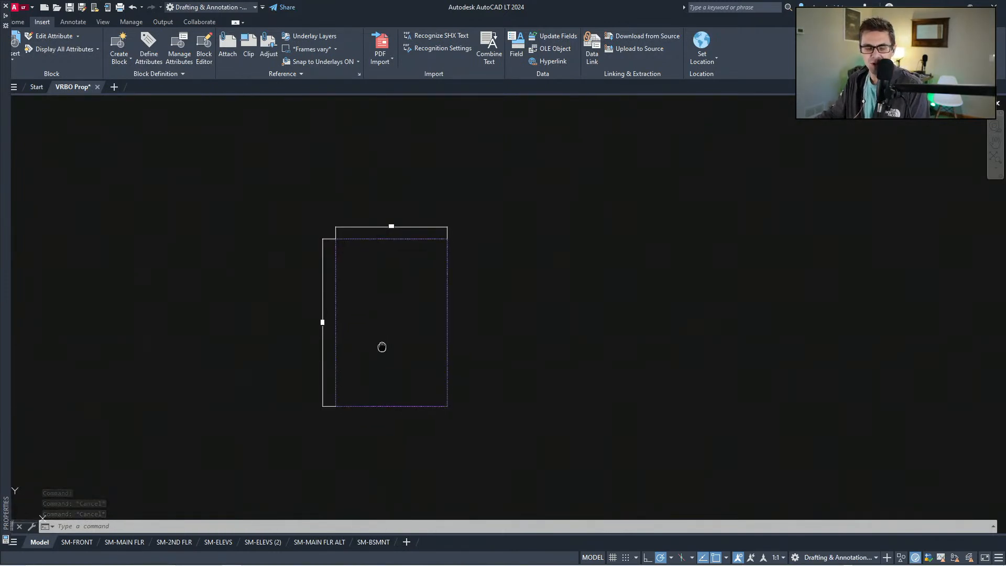
pyautogui.moveTo(382, 346); pyautogui.dragTo(388, 345, button='middle')
pyautogui.scroll(5, 383, 363)
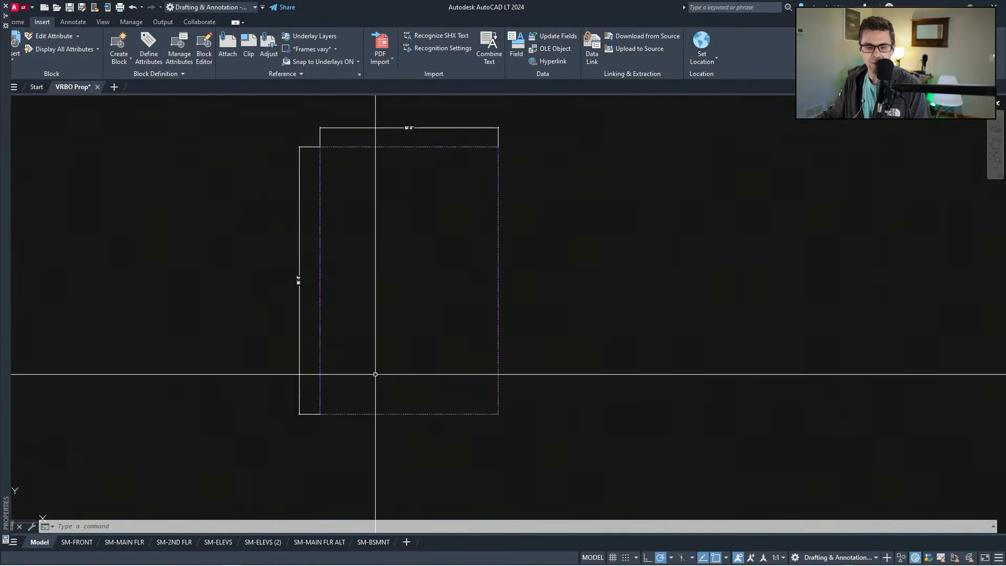
pyautogui.scroll(-2, 381, 400)
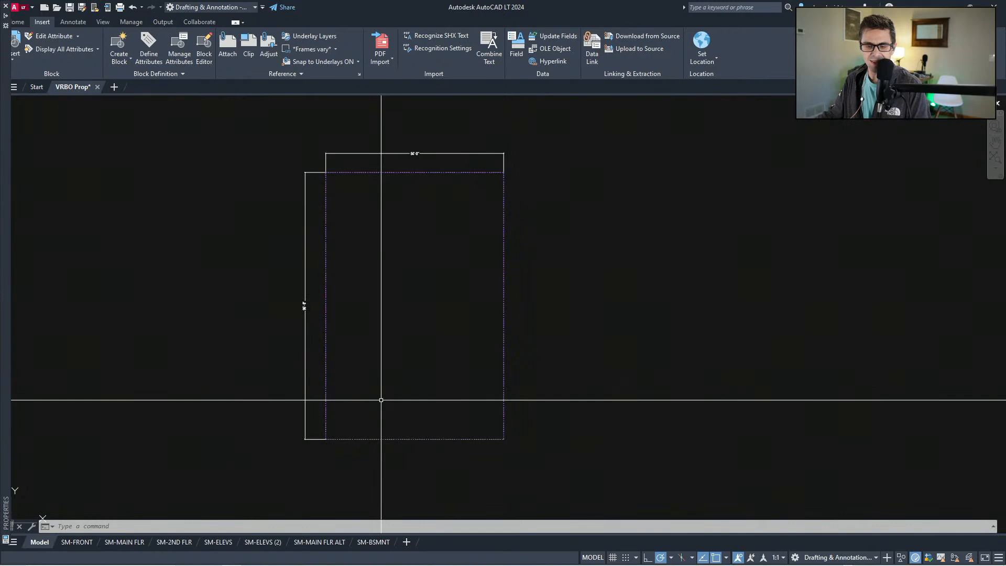
pyautogui.moveTo(390, 405); pyautogui.dragTo(407, 388, button='middle')
pyautogui.press('Escape')
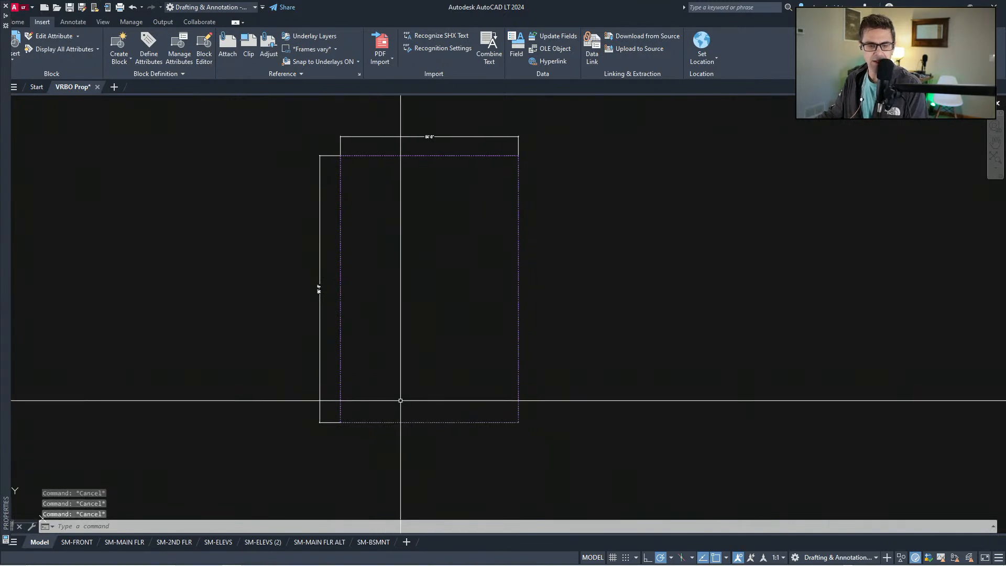
pyautogui.moveTo(398, 410); pyautogui.dragTo(407, 415, button='middle')
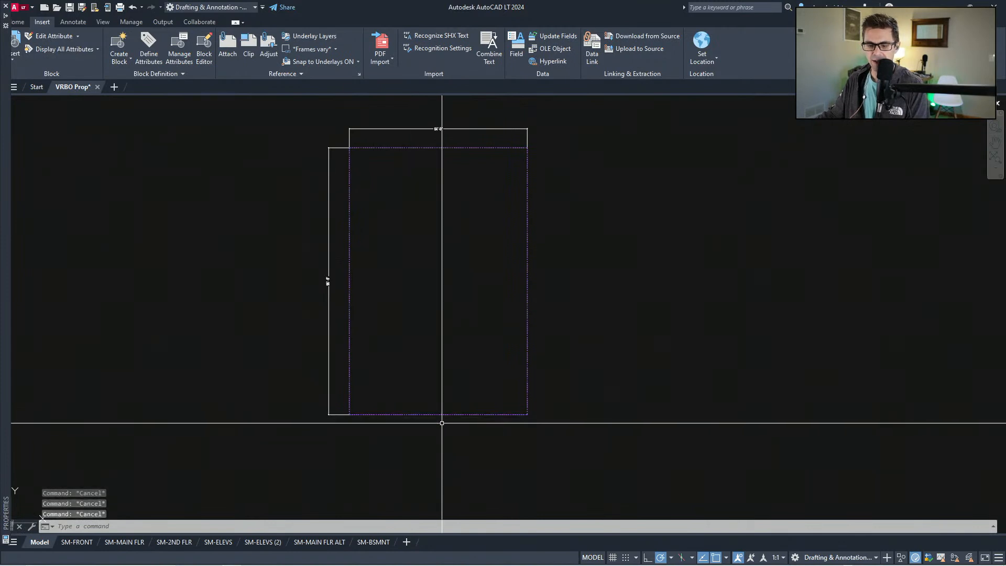
# Step: Draw a 24' lower edge, a 32' side and part of the upper edge of a rectangle beside the lot outline
pyautogui.moveTo(504, 445); pyautogui.dragTo(497, 414, button='middle')
pyautogui.write('l')
pyautogui.press('Return')
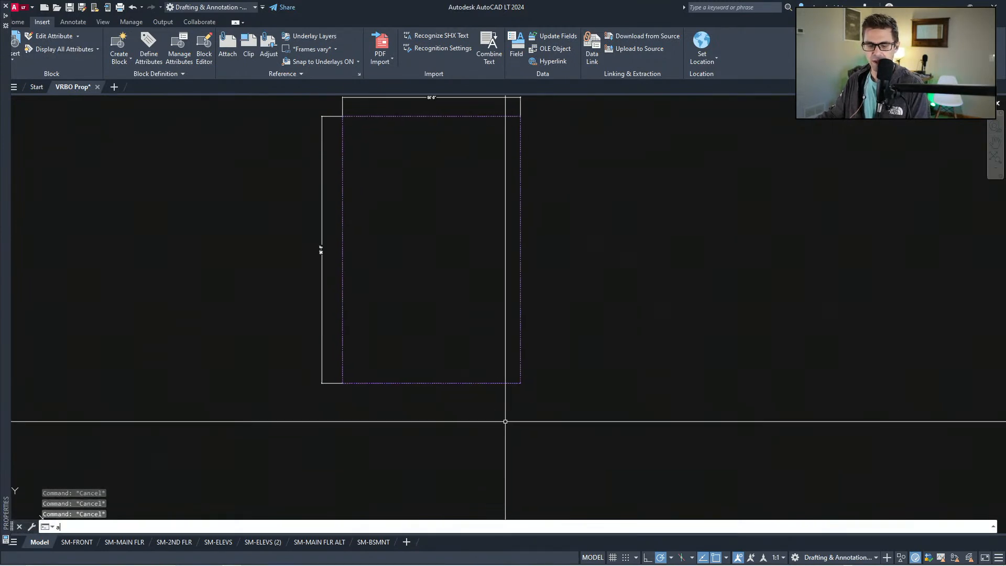
pyautogui.write('24')
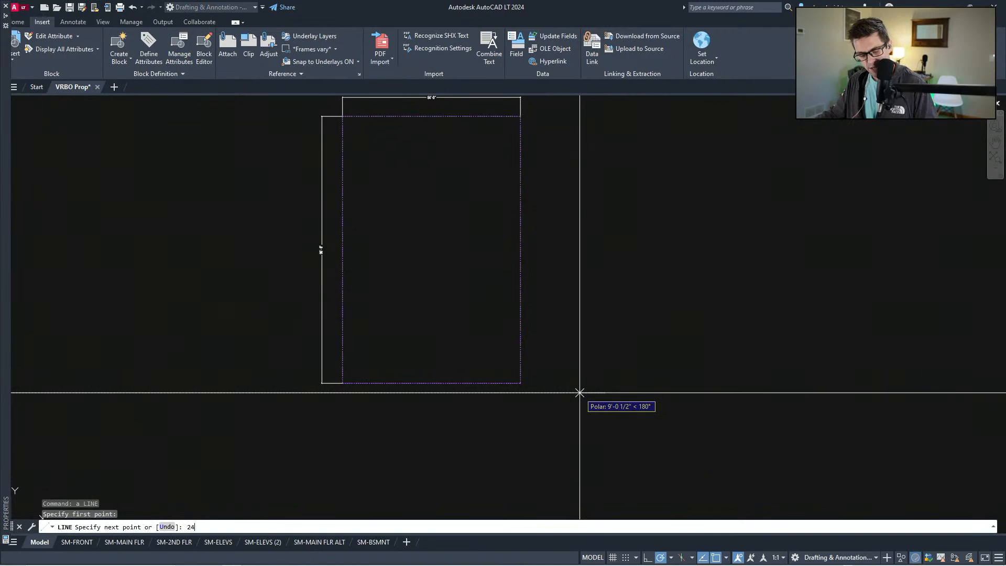
pyautogui.write("'")
pyautogui.press('Return')
pyautogui.write("32'")
pyautogui.press('Return')
pyautogui.click(591, 304)
pyautogui.press('Escape')
# Step: Draw the rectangle's remaining side up from the lower corner and join it to the upper edge with a zero-radius fillet
pyautogui.write('a')
pyautogui.press('Return')
pyautogui.click(605, 393)
pyautogui.click(605, 305)
pyautogui.press('Escape')
pyautogui.write('f')
pyautogui.press('Return')
pyautogui.click(604, 320)
pyautogui.click(584, 304)
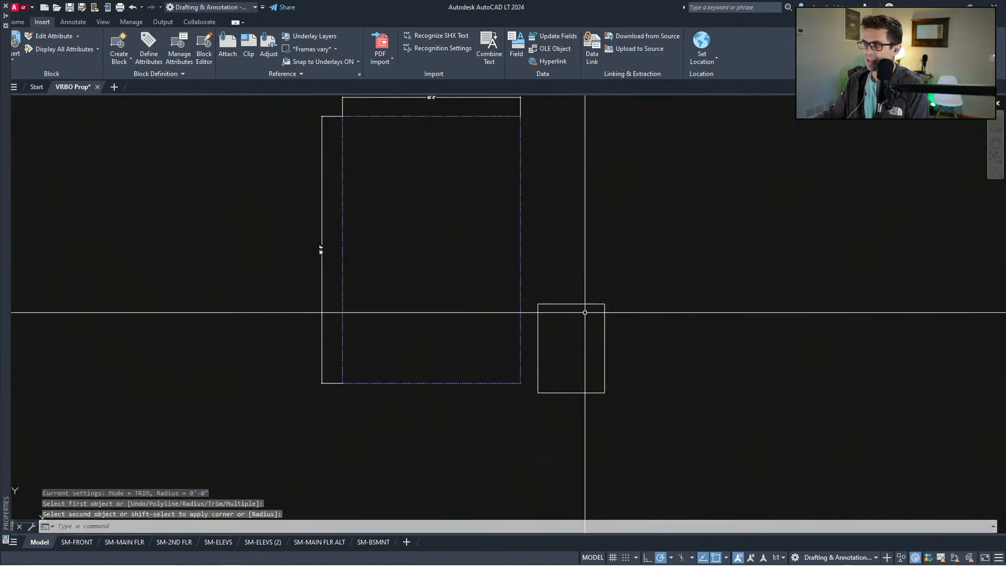
pyautogui.press('Escape')
pyautogui.press('Escape')
# Step: Move the 24' by 32' rectangle inside the lot outline, near its lower-right corner
pyautogui.click(530, 455)
pyautogui.click(620, 281)
pyautogui.write('m')
pyautogui.press('Return')
pyautogui.click(589, 337)
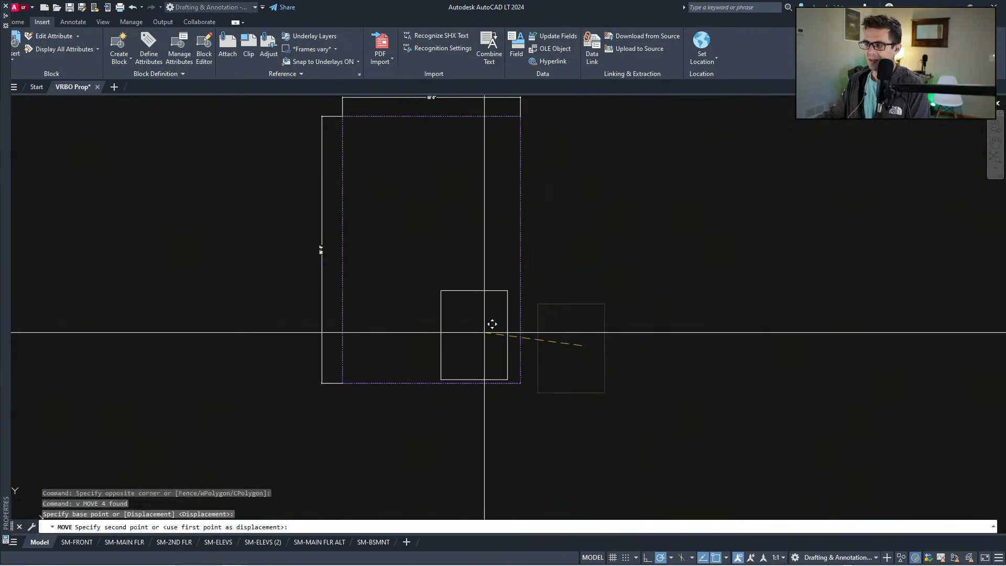
pyautogui.click(492, 323)
pyautogui.moveTo(475, 385); pyautogui.dragTo(476, 379, button='middle')
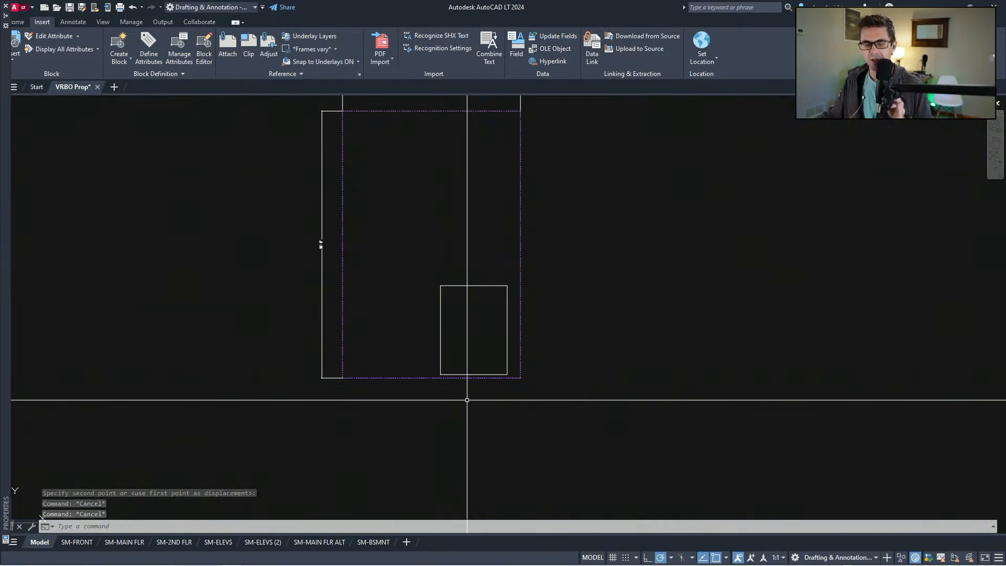
pyautogui.scroll(2, 485, 374)
pyautogui.write('ff')
pyautogui.press('Return')
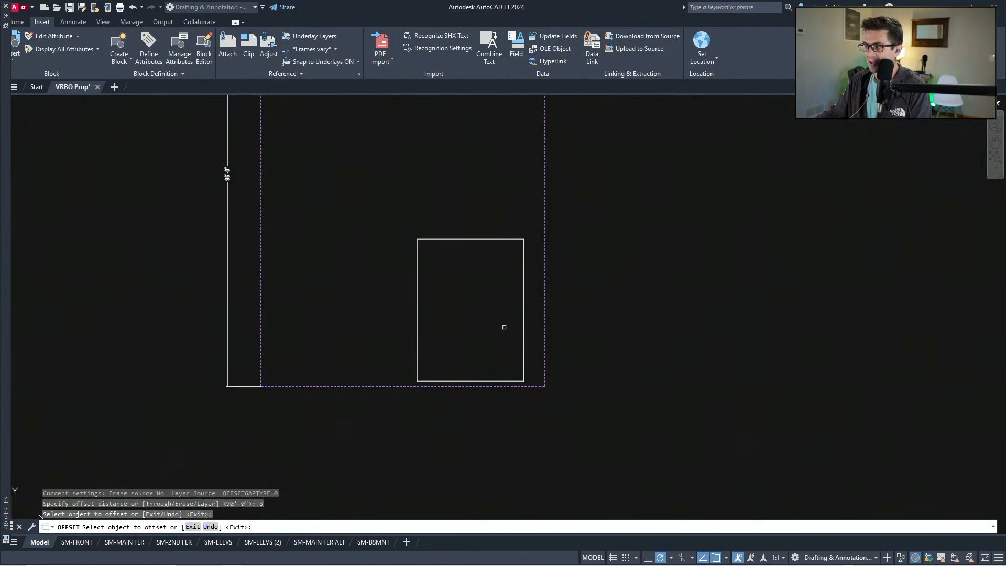
pyautogui.press('Escape')
pyautogui.press('Escape')
pyautogui.moveTo(489, 389)
pyautogui.mouseDown(button='middle')
pyautogui.moveTo(487, 357)
pyautogui.moveTo(484, 370)
pyautogui.mouseUp(button='middle')
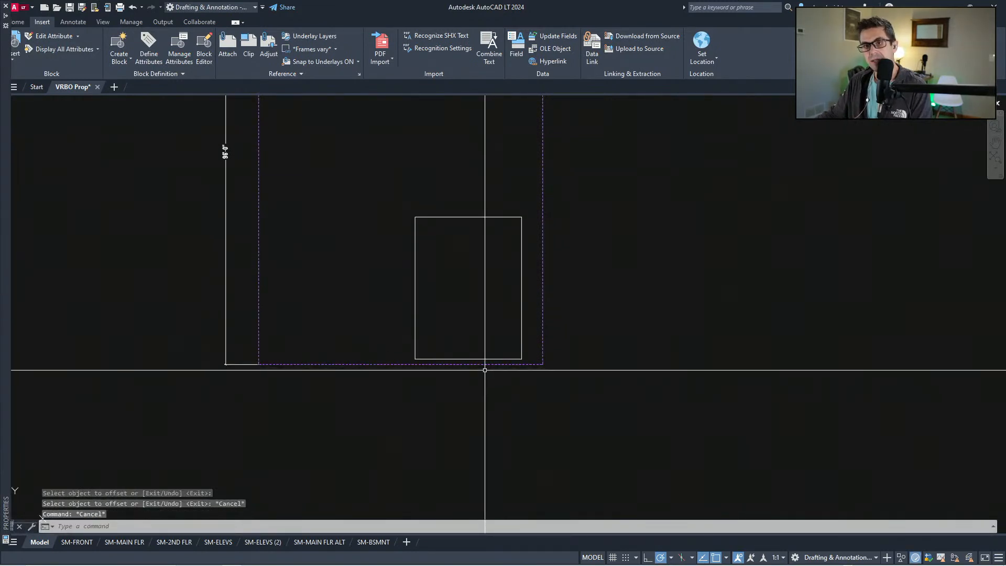
pyautogui.press('Escape')
# Step: Offset the rectangle's edges 6" inward to form the wall thickness
pyautogui.write('ff')
pyautogui.press('Return')
pyautogui.write('6')
pyautogui.press('Return')
pyautogui.click(523, 322)
pyautogui.click(517, 319)
pyautogui.click(415, 292)
pyautogui.click(435, 251)
pyautogui.click(444, 216)
pyautogui.click(456, 238)
pyautogui.press('Escape')
pyautogui.press('Escape')
# Step: Add a linear dimension for the building's full depth along its outer right wall
pyautogui.scroll(2, 508, 373)
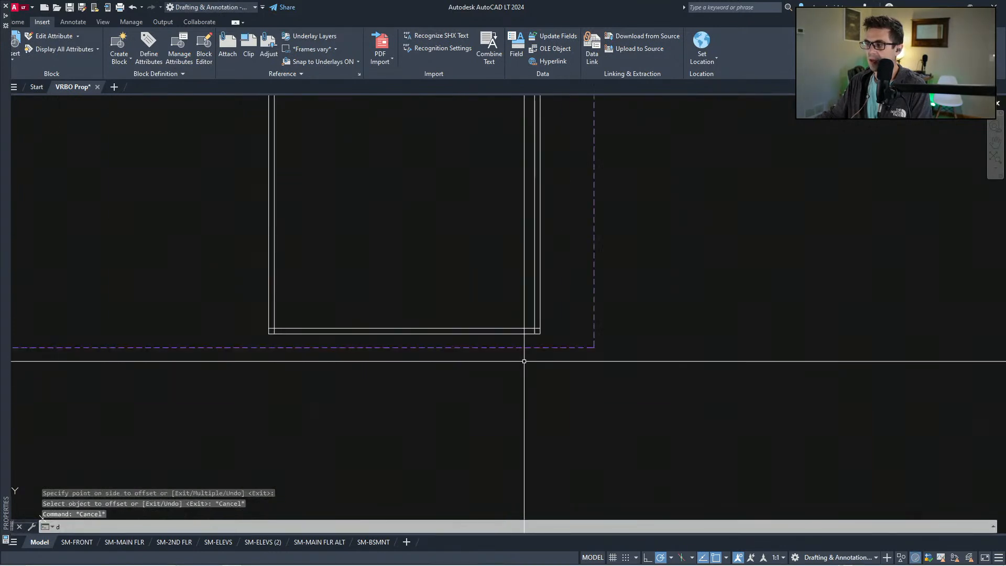
pyautogui.write('d')
pyautogui.press('Return')
pyautogui.click(538, 333)
pyautogui.moveTo(573, 182); pyautogui.dragTo(517, 198, button='middle')
pyautogui.scroll(-2, 517, 197)
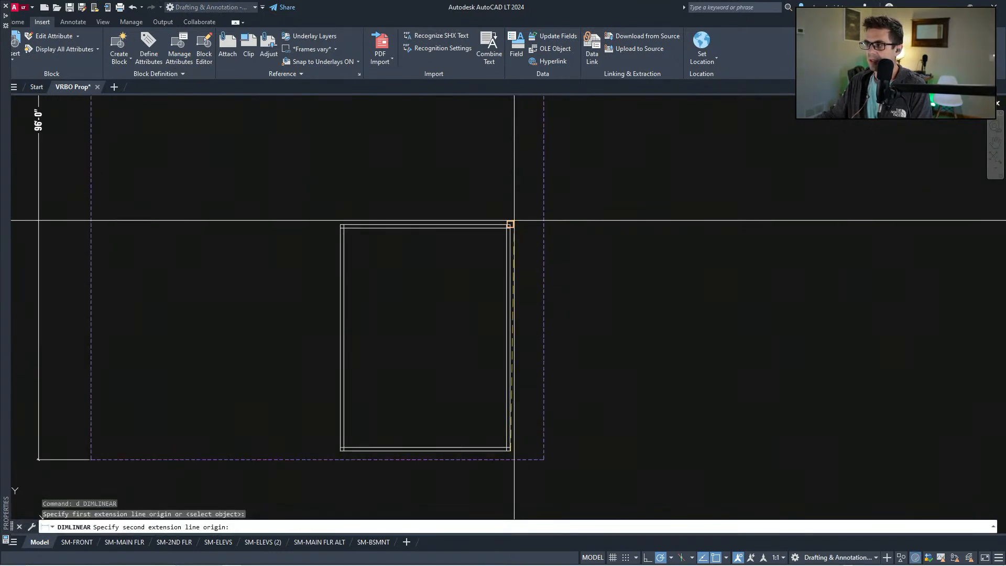
pyautogui.click(510, 225)
pyautogui.click(523, 260)
# Step: Add a linear dimension for the building's full width below its lower wall
pyautogui.write('d')
pyautogui.press('Return')
pyautogui.moveTo(488, 493); pyautogui.dragTo(486, 393, button='middle')
pyautogui.scroll(2, 503, 388)
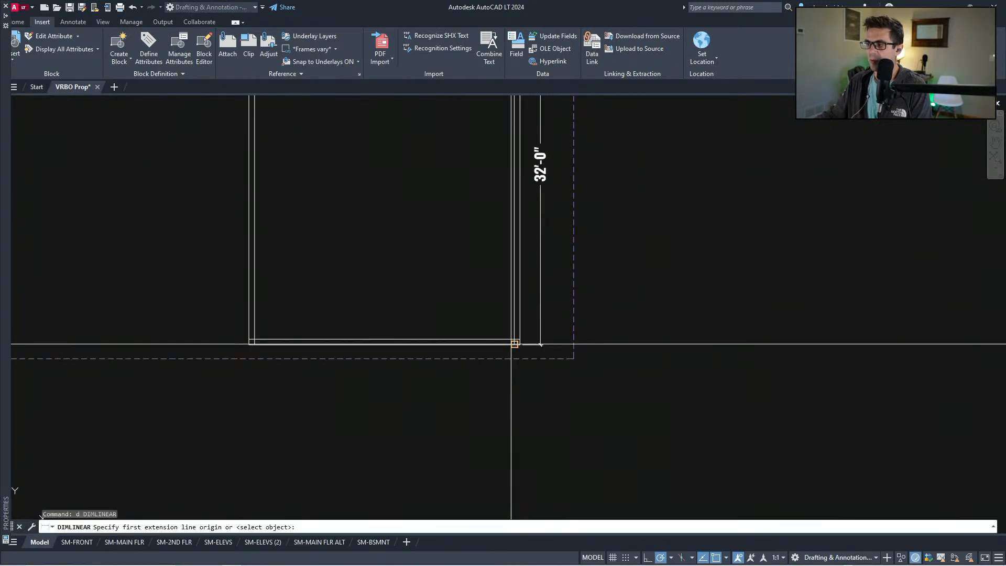
pyautogui.click(519, 344)
pyautogui.click(249, 344)
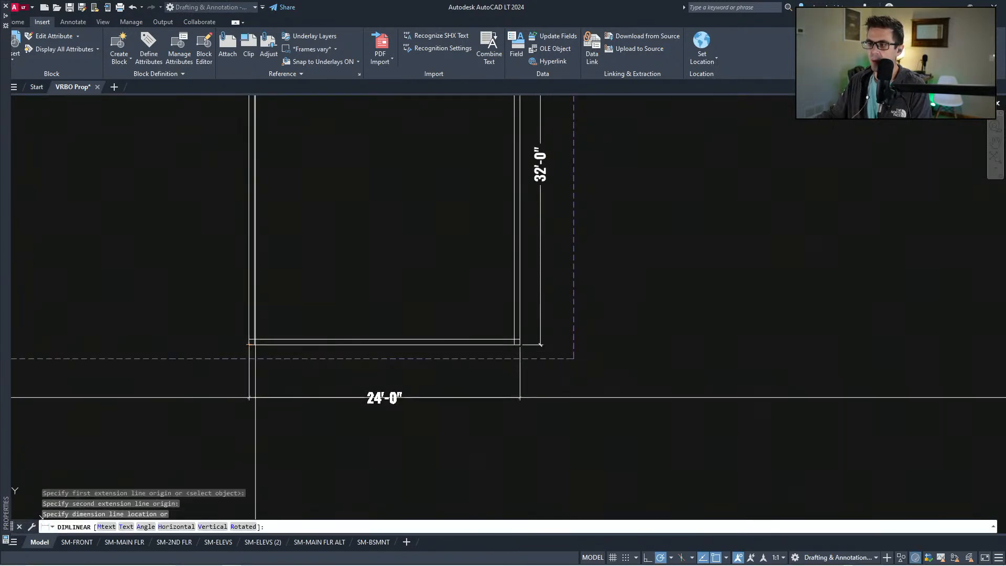
pyautogui.click(385, 397)
pyautogui.moveTo(314, 372); pyautogui.dragTo(337, 438, button='middle')
pyautogui.press('Escape')
pyautogui.press('Escape')
# Step: Move the walls and both dimensions so the building's lower-right corner sits exactly on the lot's lower-right corner
pyautogui.scroll(-4, 348, 437)
pyautogui.click(296, 483)
pyautogui.click(492, 206)
pyautogui.write('v')
pyautogui.press('Return')
pyautogui.scroll(3, 416, 405)
pyautogui.click(417, 396)
pyautogui.scroll(-5, 472, 398)
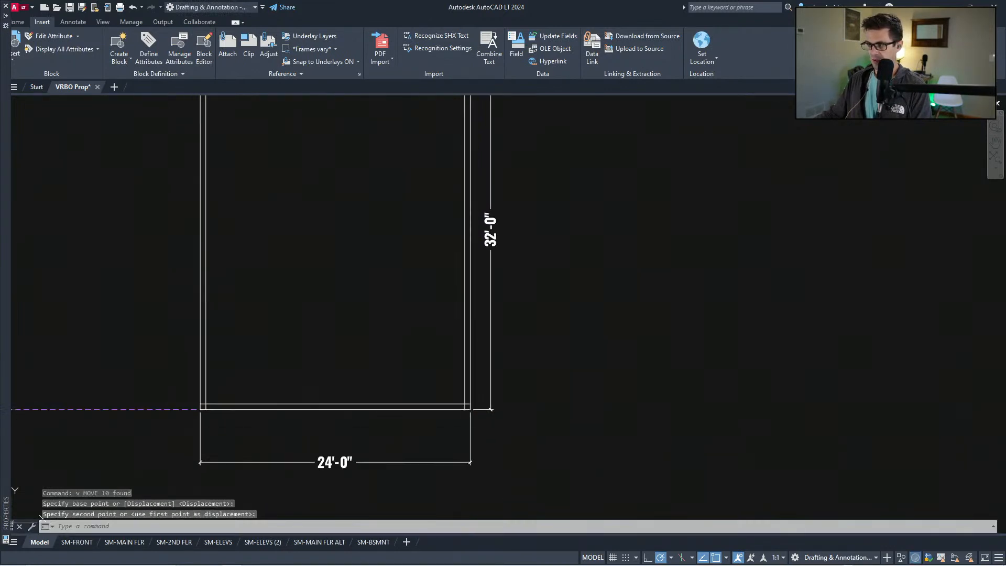
pyautogui.press('Escape')
pyautogui.moveTo(401, 401); pyautogui.dragTo(427, 363, button='middle')
pyautogui.scroll(-2, 430, 355)
pyautogui.press('Escape')
pyautogui.press('Escape')
# Step: Copy the GREAT ROOM label from an existing floor plan into the middle of the new building outline
pyautogui.scroll(-3, 442, 333)
pyautogui.scroll(-3, 508, 411)
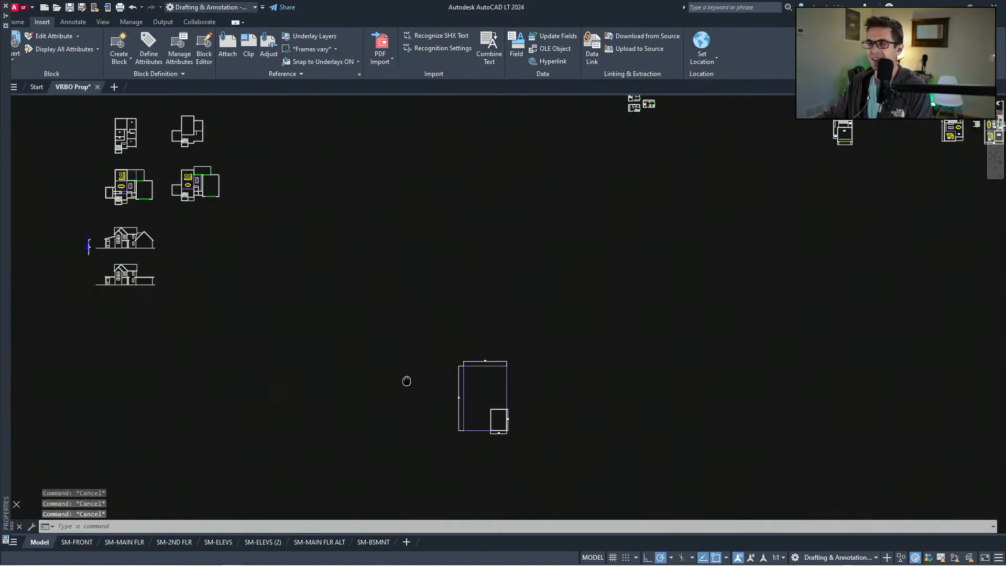
pyautogui.scroll(2, 489, 444)
pyautogui.scroll(4, 586, 215)
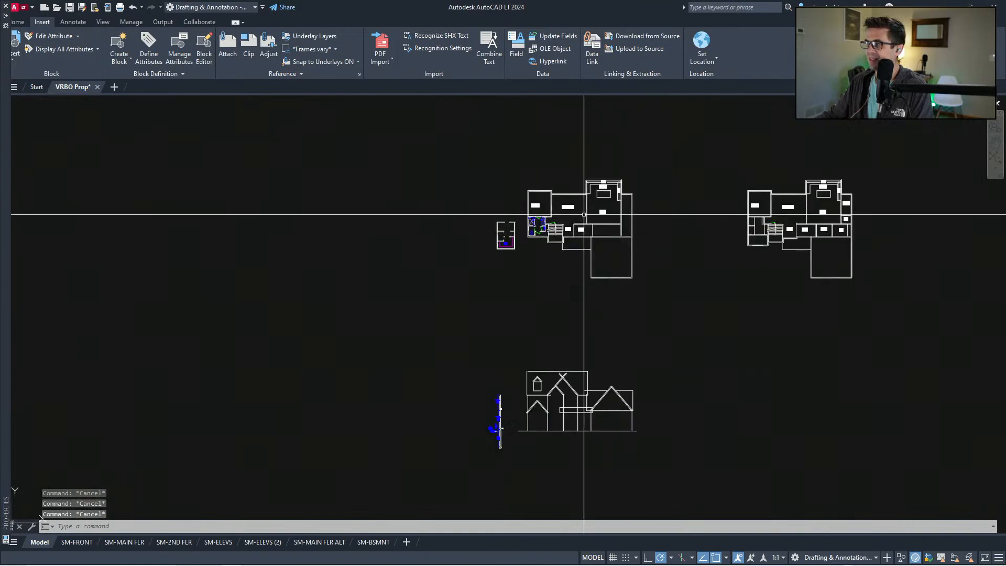
pyautogui.scroll(4, 586, 215)
pyautogui.click(548, 195)
pyautogui.write('cv')
pyautogui.press('Return')
pyautogui.click(548, 196)
pyautogui.scroll(-5, 494, 372)
pyautogui.scroll(10, 416, 341)
pyautogui.click(259, 297)
pyautogui.press('Escape')
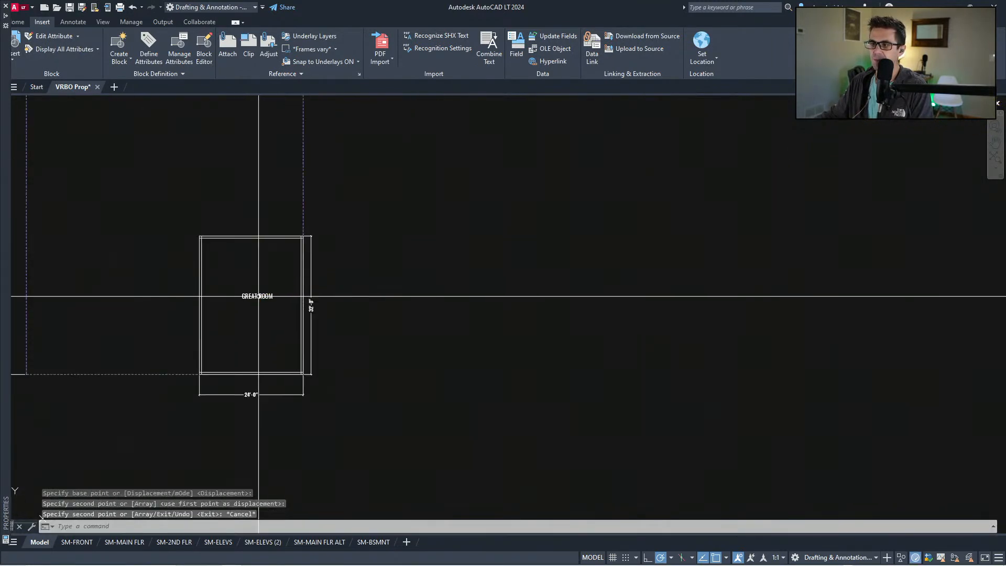
# Step: Change the copied room label's text to GARAGE
pyautogui.click(252, 293)
pyautogui.write('gar')
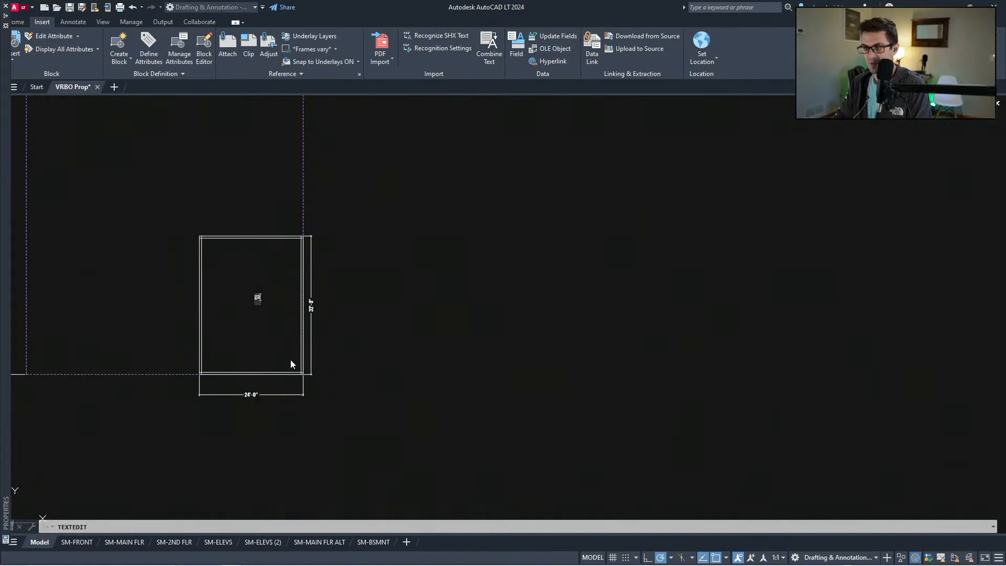
pyautogui.press('BackSpace')
pyautogui.press('BackSpace')
pyautogui.press('BackSpace')
pyautogui.press('capslock')
pyautogui.write('GARAGE')
pyautogui.press('Return')
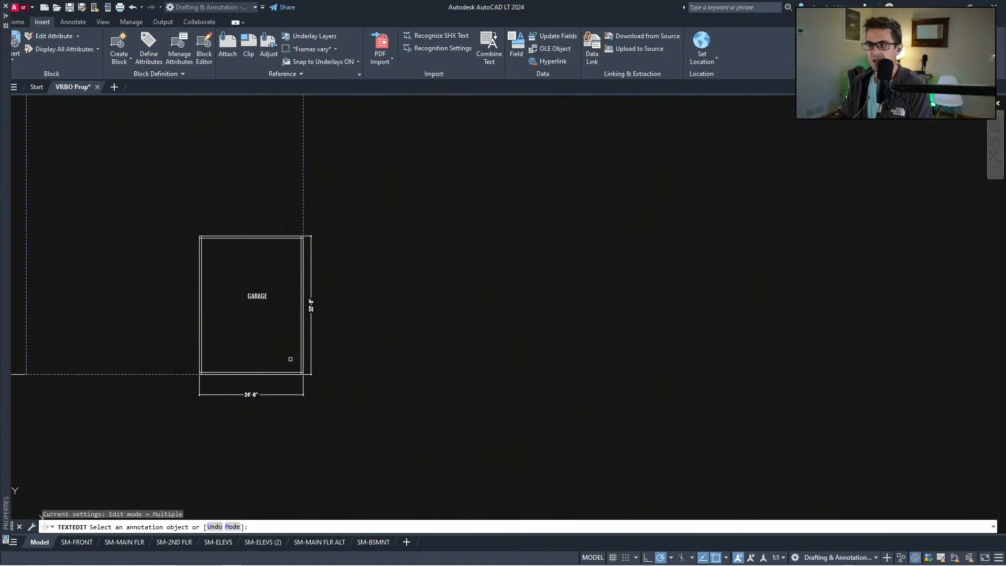
pyautogui.press('Escape')
# Step: Copy the GARAGE label horizontally into the open lot area left of the garage
pyautogui.moveTo(247, 344); pyautogui.dragTo(524, 388, button='middle')
pyautogui.click(535, 344)
pyautogui.write('co')
pyautogui.press('space')
pyautogui.click(532, 347)
pyautogui.click(387, 347)
pyautogui.press('Escape')
pyautogui.press('Escape')
# Step: Change the copied label in the open lot area to DRIVE
pyautogui.click(388, 344)
pyautogui.doubleClick(387, 343)
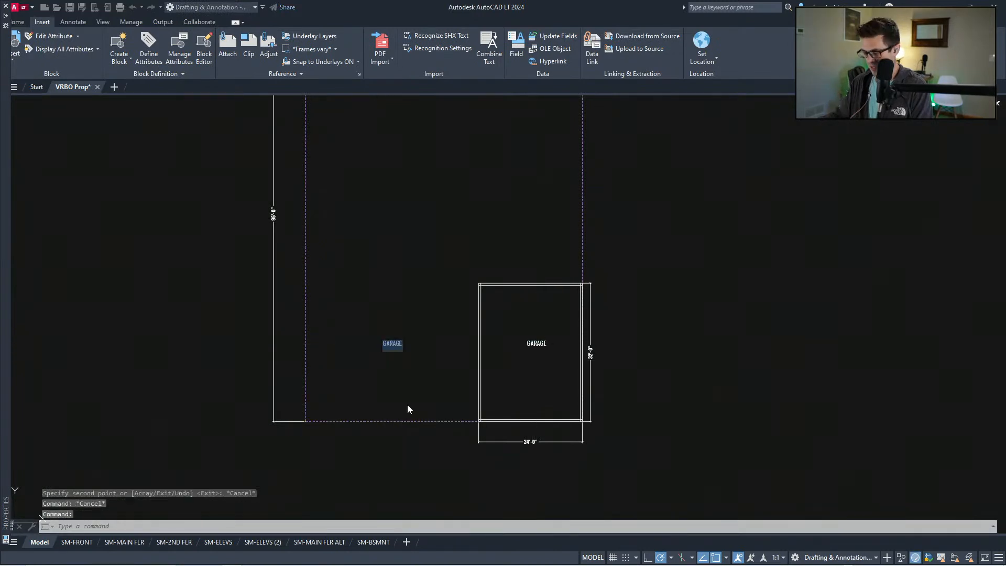
pyautogui.write('DRIVE')
pyautogui.press('Return')
pyautogui.press('Escape')
pyautogui.press('Escape')
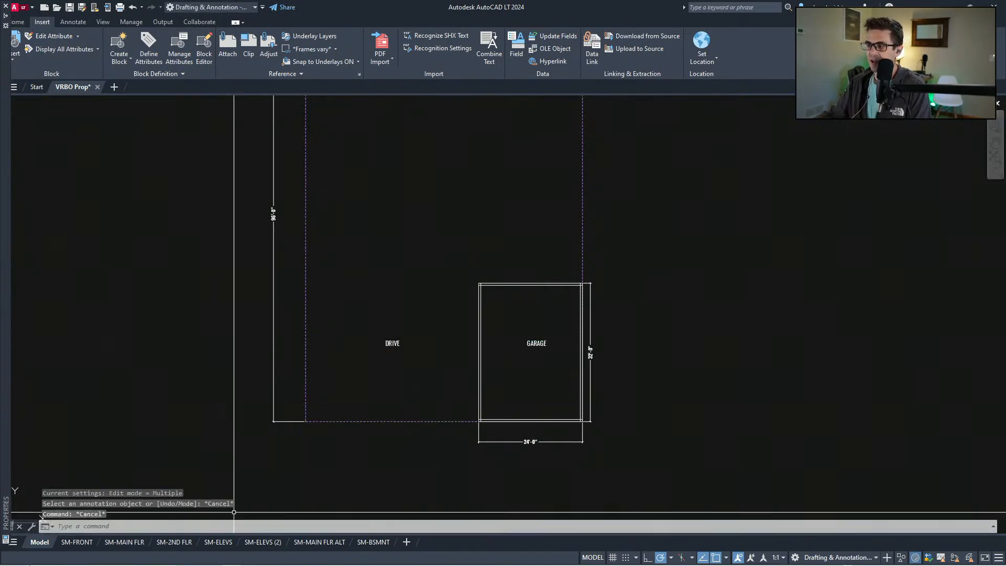
pyautogui.scroll(2, 204, 481)
pyautogui.scroll(-2, 211, 417)
pyautogui.click(309, 441)
pyautogui.press('Escape')
pyautogui.press('Escape')
pyautogui.scroll(-1, 377, 247)
pyautogui.click(357, 462)
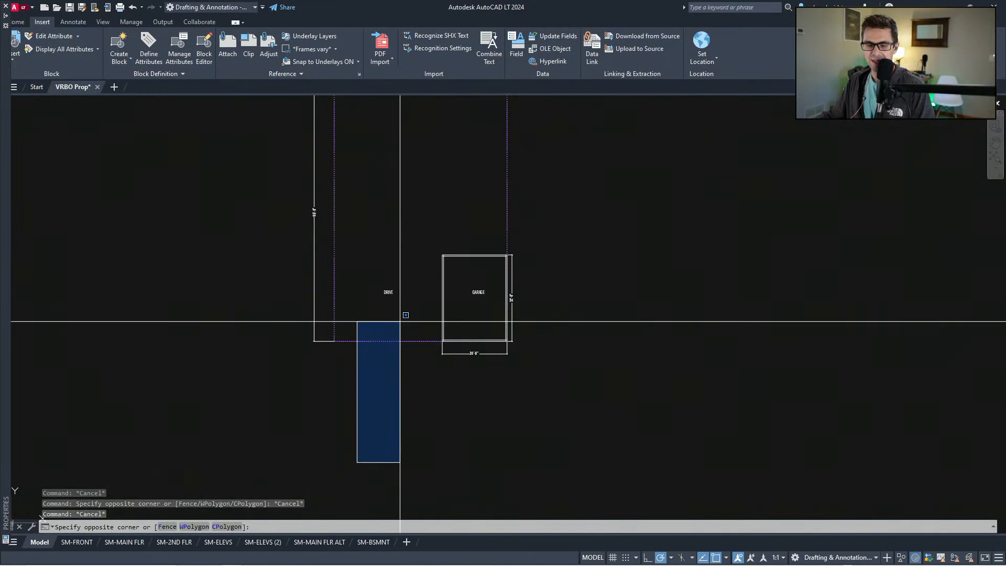
pyautogui.press('Escape')
pyautogui.press('Escape')
# Step: Bring the countdown timer window over the drawing window and start the countdown
pyautogui.moveTo(0, 190); pyautogui.dragTo(93, 19)
pyautogui.click(82, 70)
pyautogui.scroll(4, 443, 357)
pyautogui.scroll(-4, 270, 466)
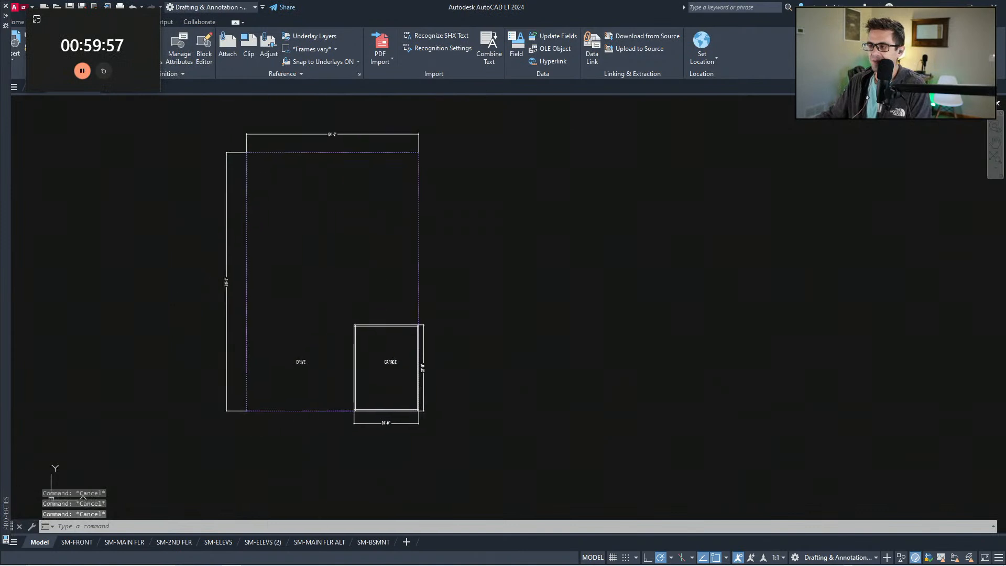
pyautogui.click(241, 330)
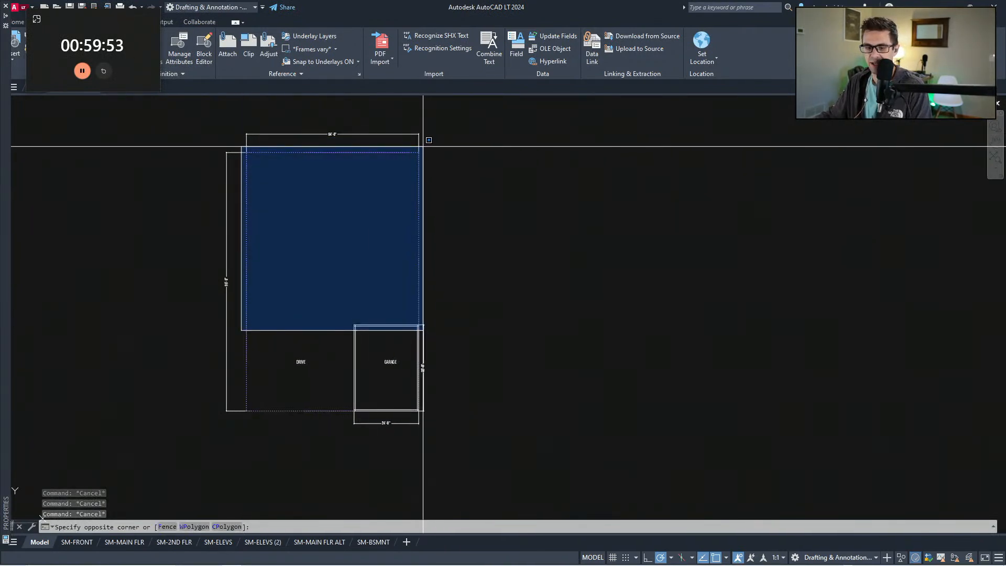
pyautogui.press('Escape')
pyautogui.moveTo(393, 348); pyautogui.dragTo(461, 344, button='middle')
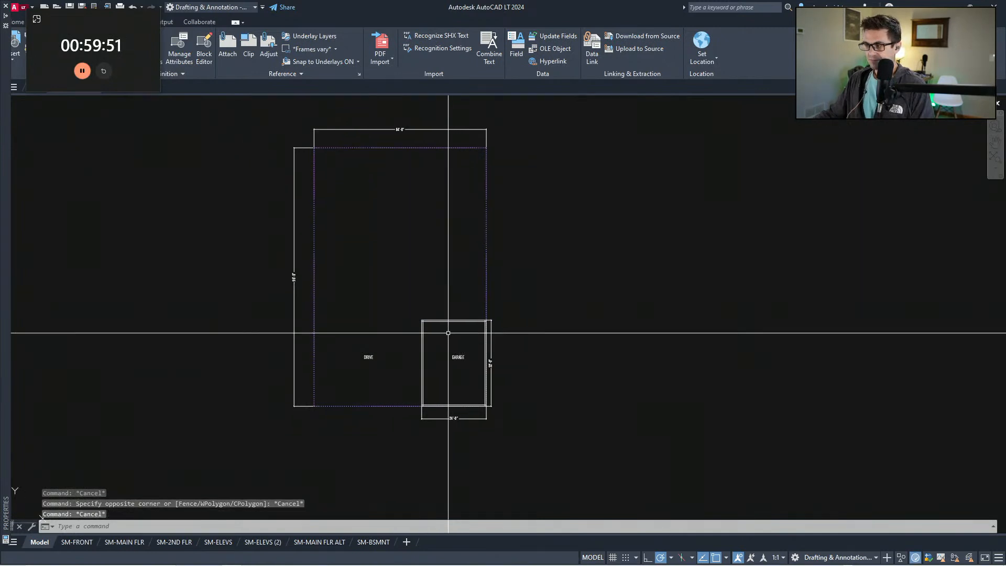
pyautogui.scroll(2, 431, 341)
pyautogui.scroll(-2, 375, 446)
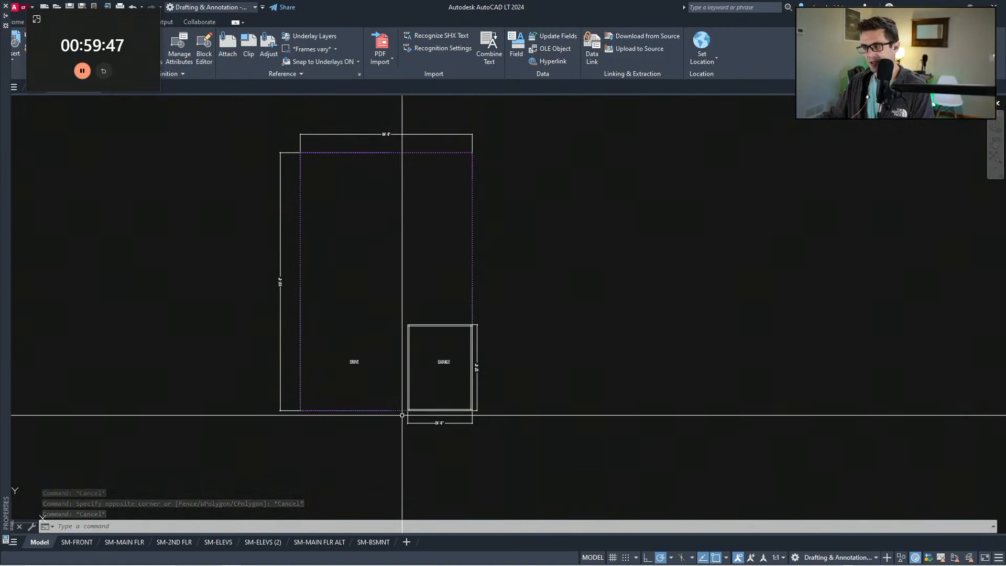
pyautogui.press('Escape')
pyautogui.press('Escape')
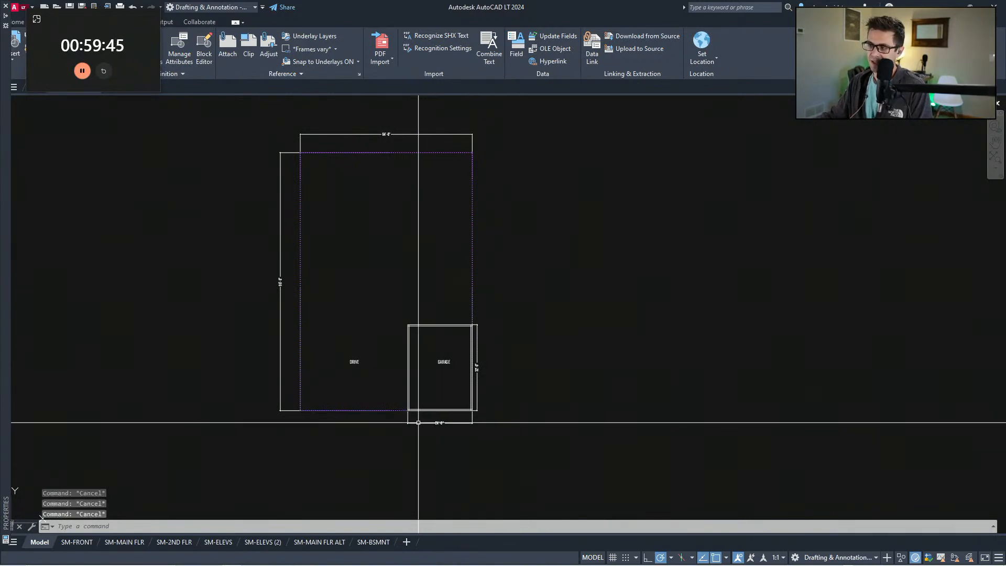
pyautogui.click(396, 429)
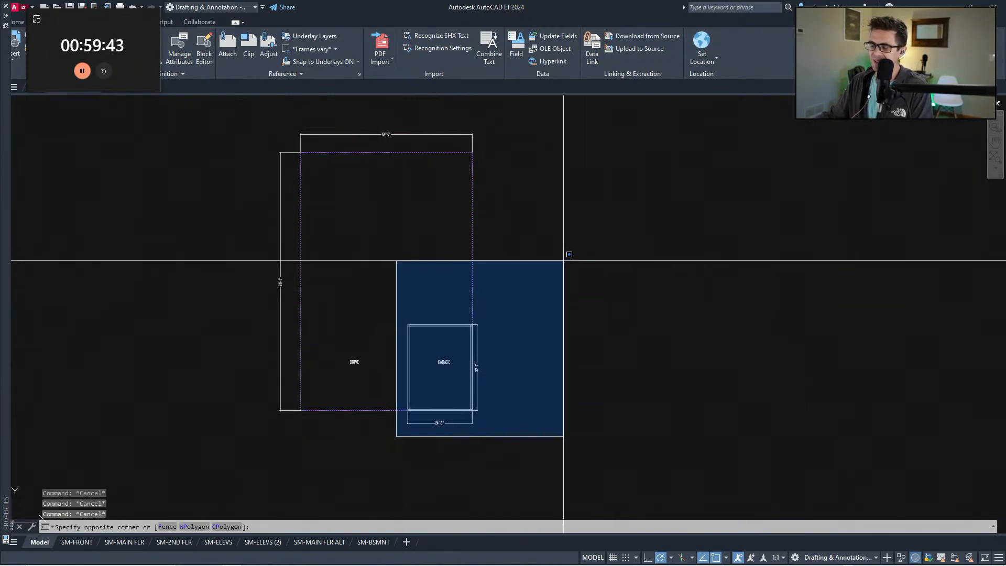
pyautogui.press('Escape')
pyautogui.press('Escape')
pyautogui.moveTo(423, 306); pyautogui.dragTo(419, 306, button='middle')
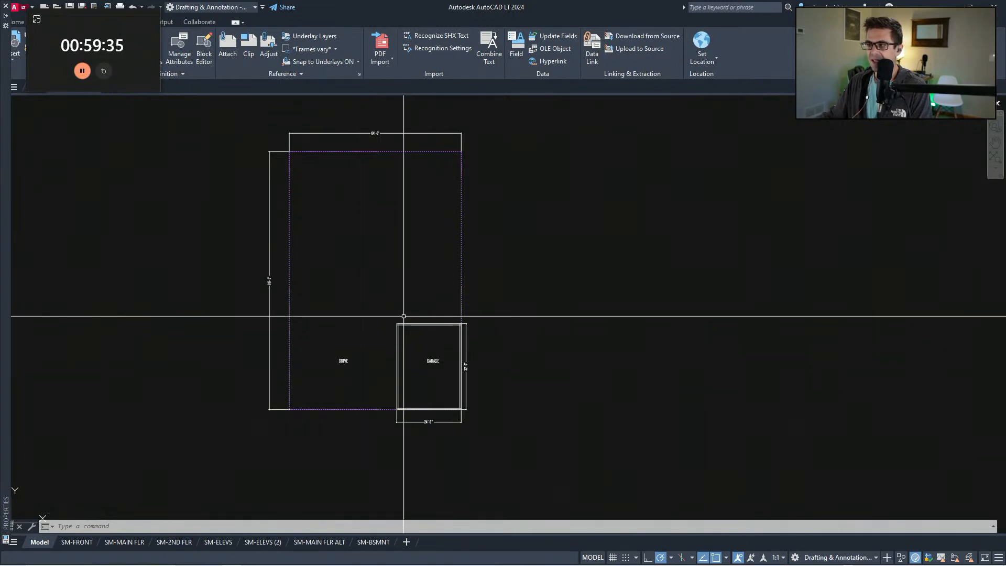
pyautogui.moveTo(385, 361); pyautogui.dragTo(389, 343, button='middle')
pyautogui.moveTo(364, 405); pyautogui.dragTo(377, 420, button='middle')
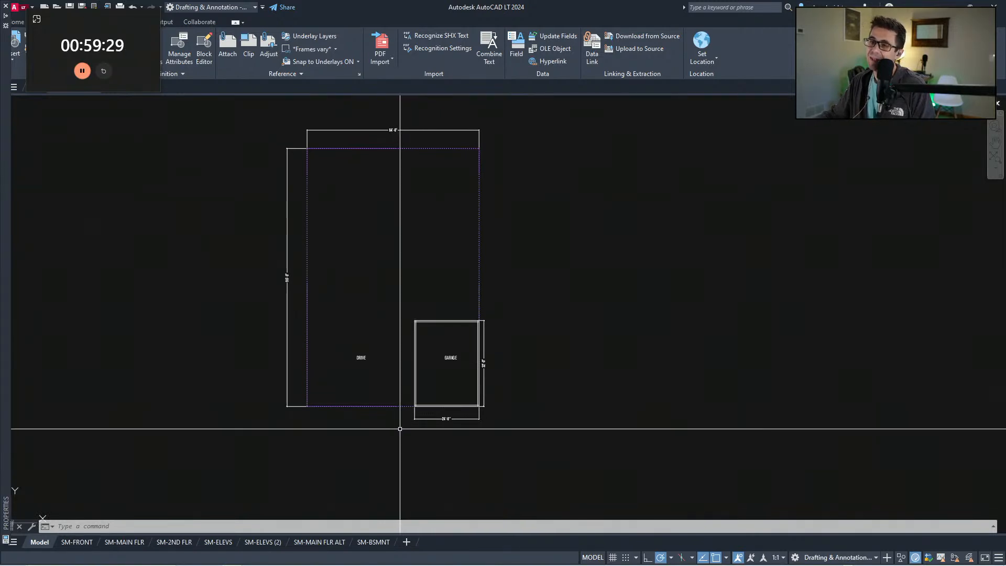
# Step: Offset the outer line of the garage's upper wall 8' upward
pyautogui.scroll(3, 406, 320)
pyautogui.press('Escape')
pyautogui.press('Escape')
pyautogui.press('Escape')
pyautogui.moveTo(437, 319); pyautogui.dragTo(427, 333, button='middle')
pyautogui.write("FF8'")
pyautogui.press('Return')
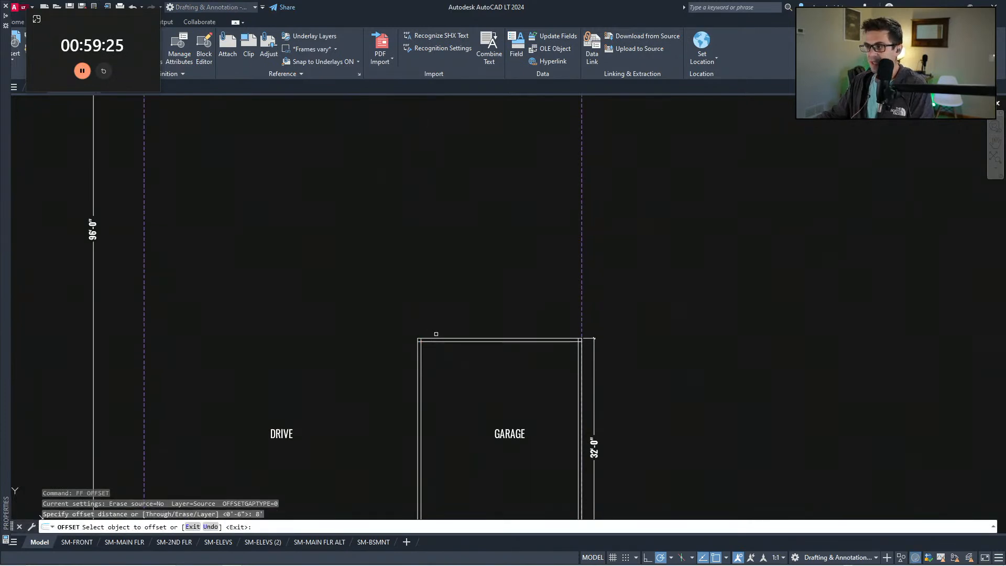
pyautogui.click(436, 338)
pyautogui.click(434, 304)
pyautogui.press('Escape')
pyautogui.press('Escape')
pyautogui.press('Escape')
pyautogui.press('Escape')
# Step: Offset the new line above the garage 6" upward to form a double-line wall
pyautogui.moveTo(433, 364)
pyautogui.mouseDown(button='middle')
pyautogui.moveTo(432, 344)
pyautogui.moveTo(462, 334)
pyautogui.mouseUp(button='middle')
pyautogui.write('ff')
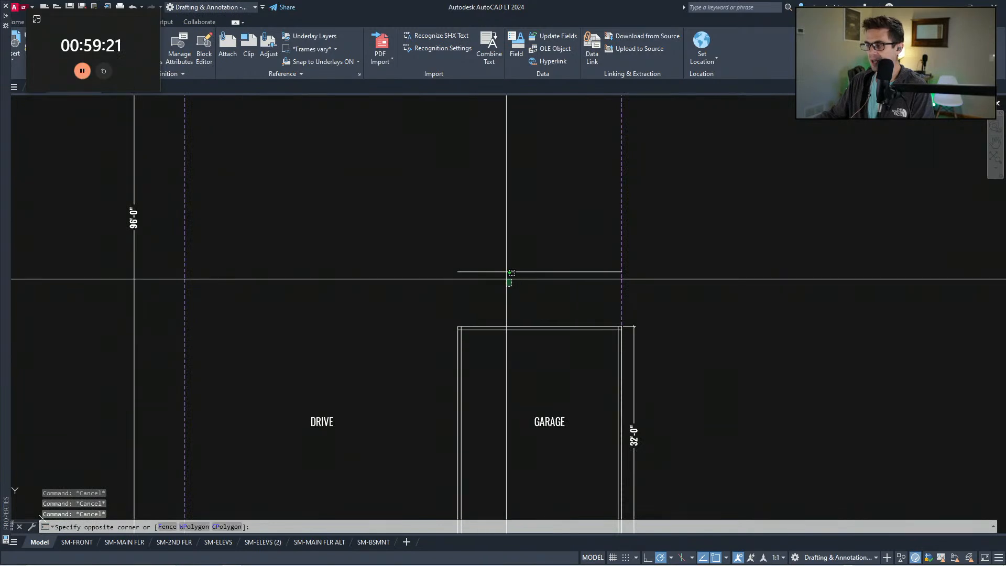
pyautogui.press('Return')
pyautogui.write('6')
pyautogui.press('Return')
pyautogui.click(485, 271)
pyautogui.click(487, 224)
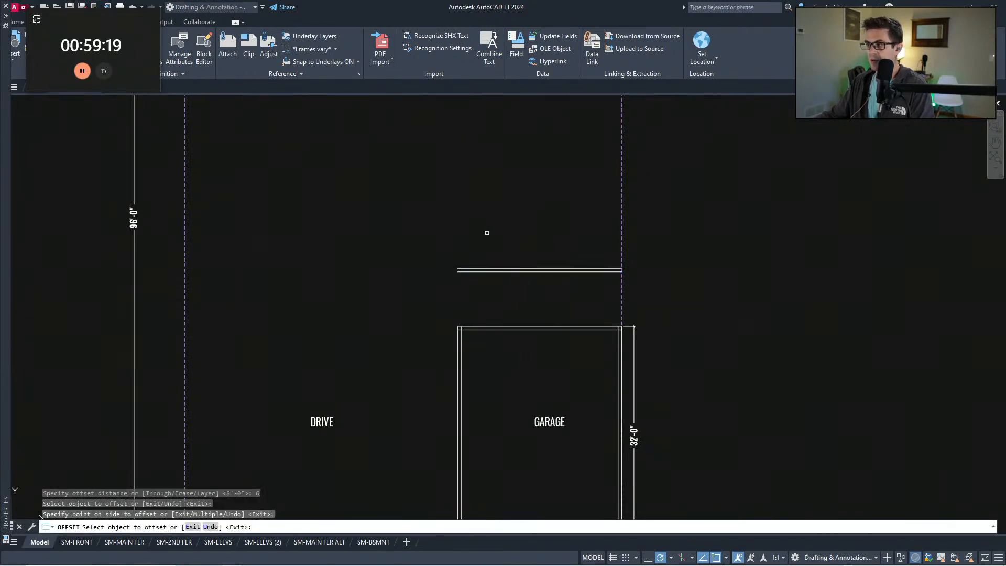
pyautogui.press('Escape')
pyautogui.press('Escape')
# Step: Stretch the left end of the double-line wall above the garage out over the drive area
pyautogui.moveTo(462, 315); pyautogui.dragTo(486, 330, button='middle')
pyautogui.write('ss')
pyautogui.click(494, 299)
pyautogui.click(449, 240)
pyautogui.press('Return')
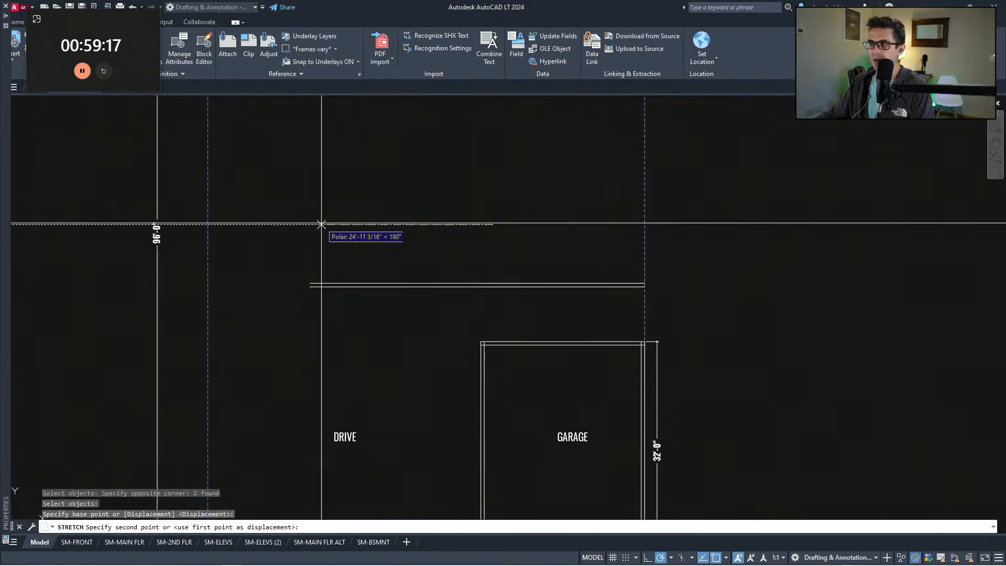
pyautogui.press('Escape')
pyautogui.press('Escape')
# Step: Copy the two lines of the garage's upper wall horizontally to the left, above the DRIVE label
pyautogui.scroll(-3, 435, 346)
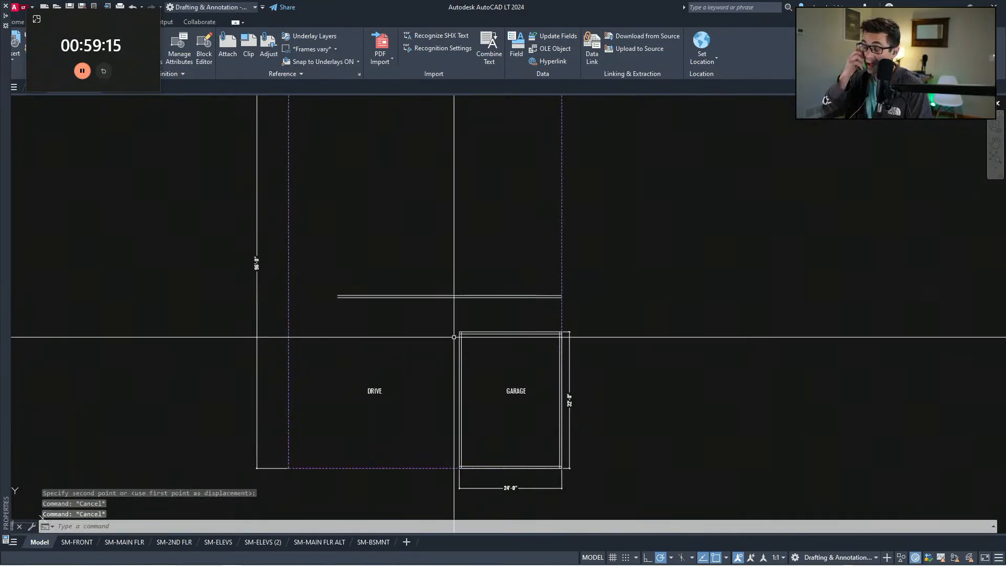
pyautogui.click(510, 339)
pyautogui.click(496, 306)
pyautogui.write('cv')
pyautogui.click(499, 370)
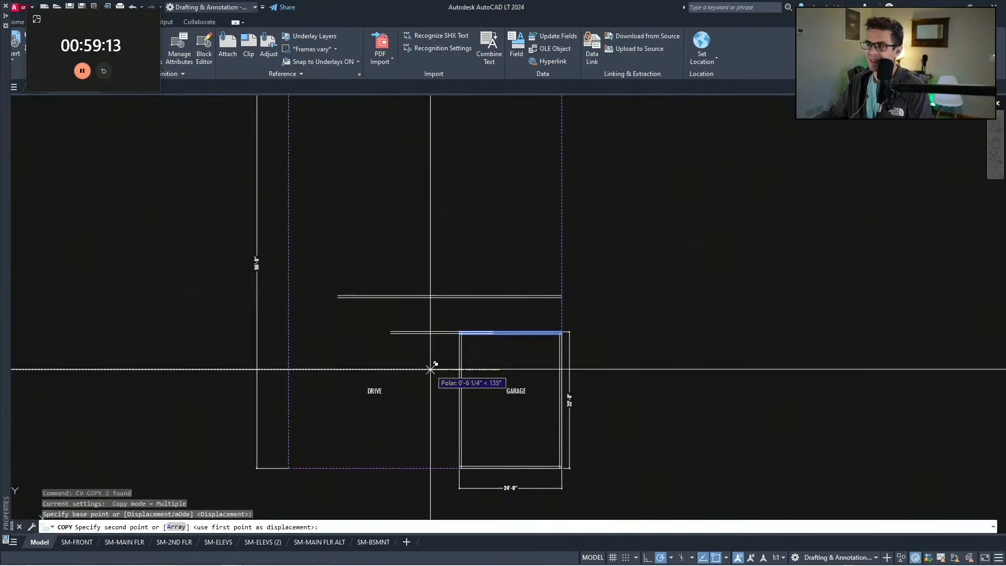
pyautogui.press('Escape')
pyautogui.moveTo(450, 411); pyautogui.dragTo(444, 365, button='middle')
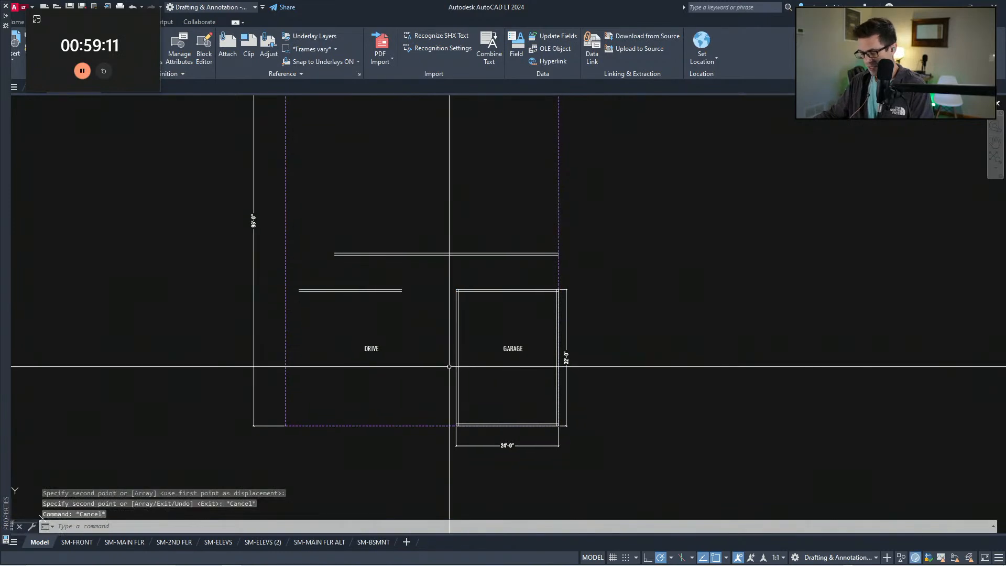
# Step: Offset the outer line of the garage's left wall 12' toward the drive area
pyautogui.write('ff')
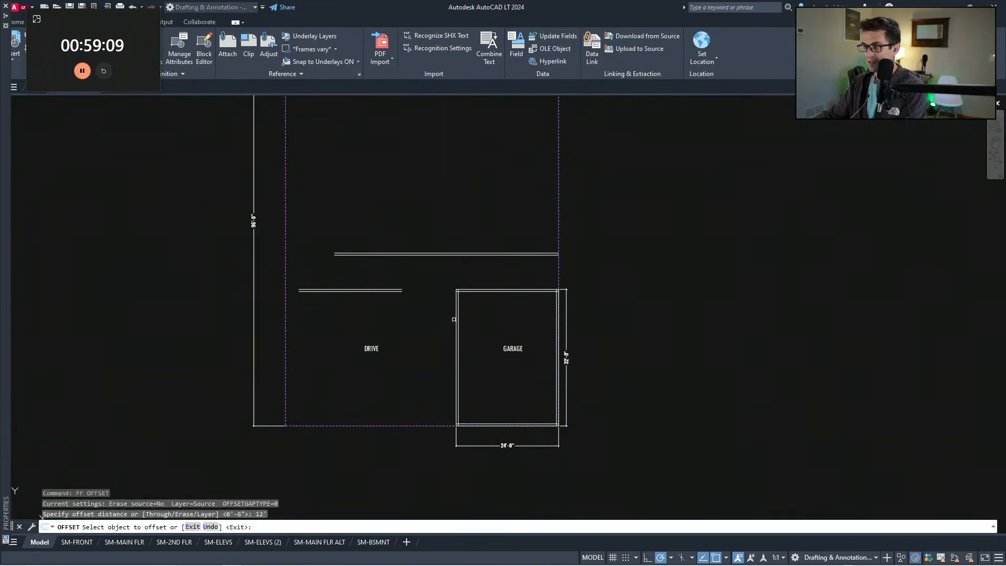
pyautogui.press('Escape')
pyautogui.press('Escape')
pyautogui.click(416, 309)
pyautogui.click(380, 322)
pyautogui.press('Escape')
pyautogui.press('Escape')
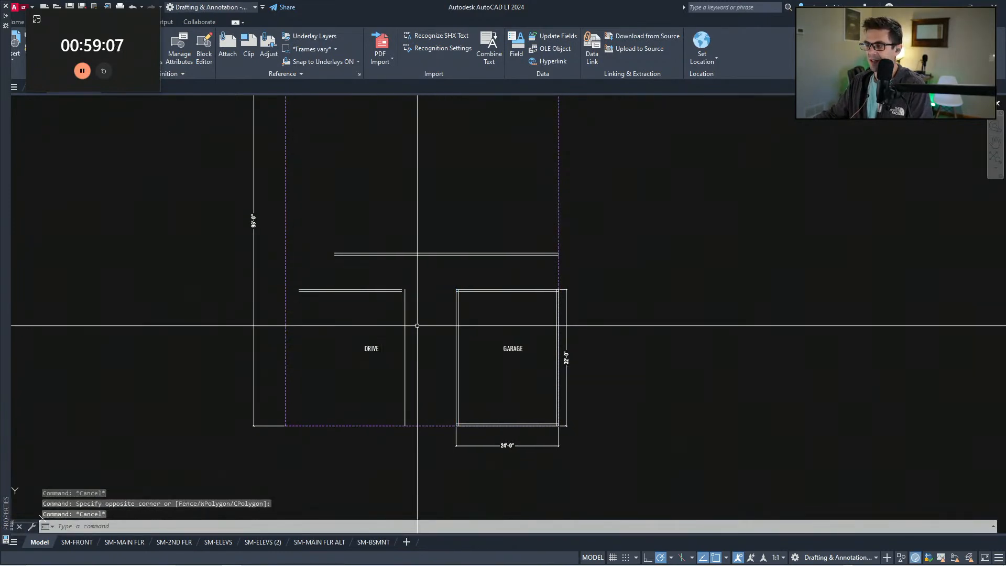
# Step: Move the offset vertical line in the drive area another 48" to the left
pyautogui.click(415, 326)
pyautogui.click(393, 315)
pyautogui.write('v')
pyautogui.click(443, 315)
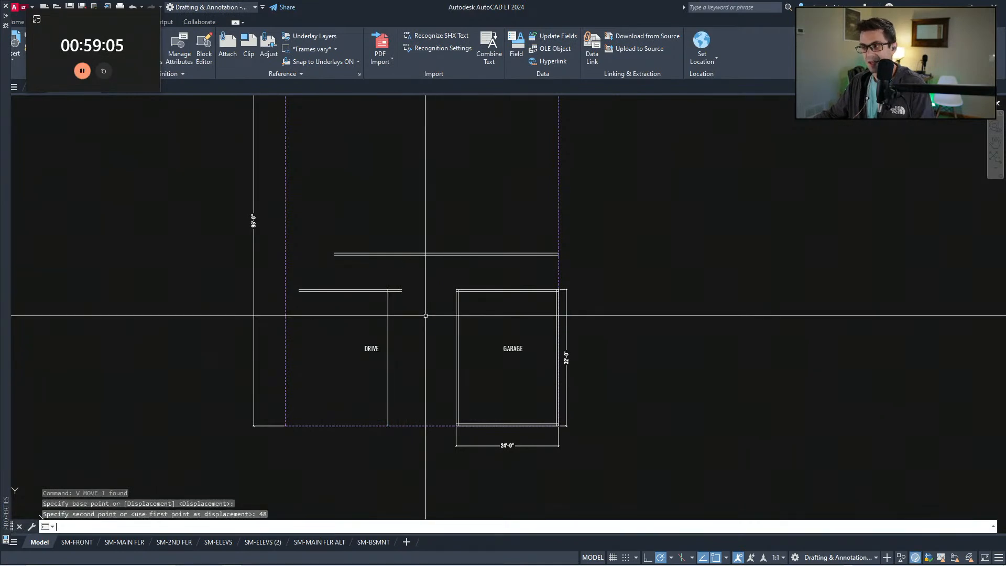
# Step: Extend the vertical line in the drive area up to the long upper wall
pyautogui.write('ex')
pyautogui.press('Escape')
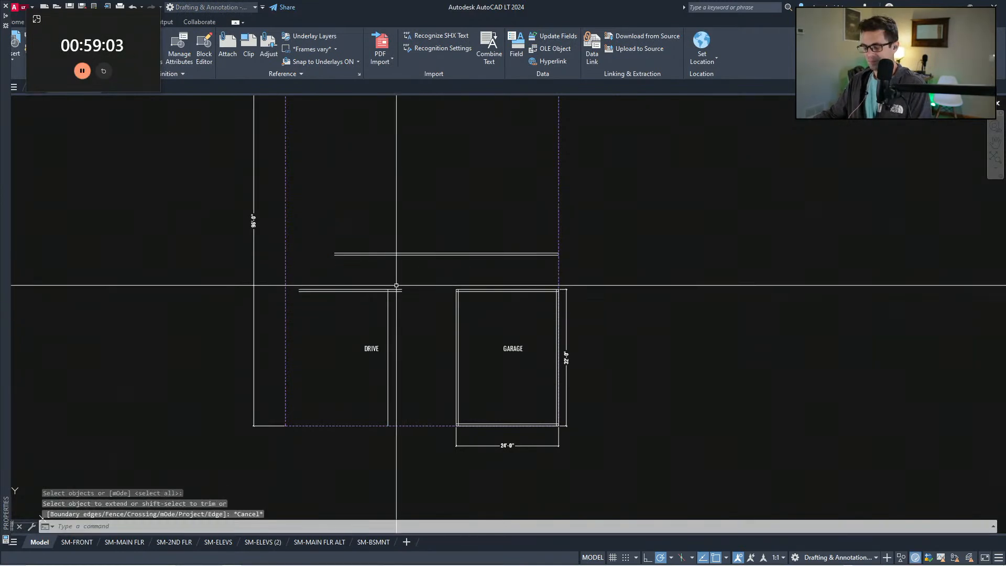
pyautogui.write('ex')
pyautogui.click(396, 253)
pyautogui.press('space')
pyautogui.press('space')
pyautogui.click(396, 314)
pyautogui.click(375, 312)
pyautogui.press('Escape')
pyautogui.press('Escape')
# Step: Trim the vertical line below the copied drive wall and trim that wall's overhang past the line
pyautogui.write('tr')
pyautogui.click(397, 307)
pyautogui.click(377, 271)
pyautogui.press('space')
pyautogui.click(399, 316)
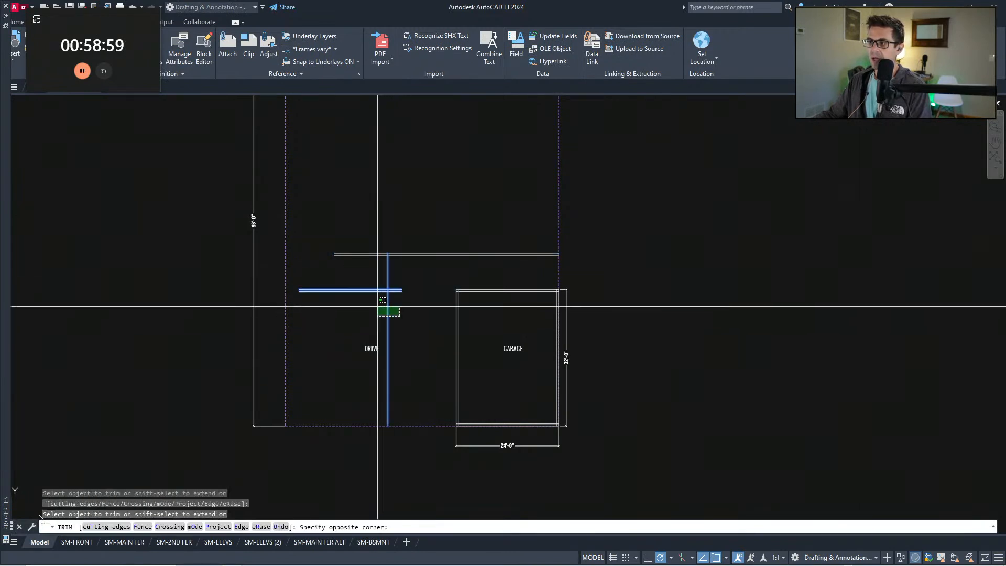
pyautogui.click(402, 287)
pyautogui.press('Escape')
# Step: Extend both lines of the garage's left wall up to the long upper wall
pyautogui.write('ex')
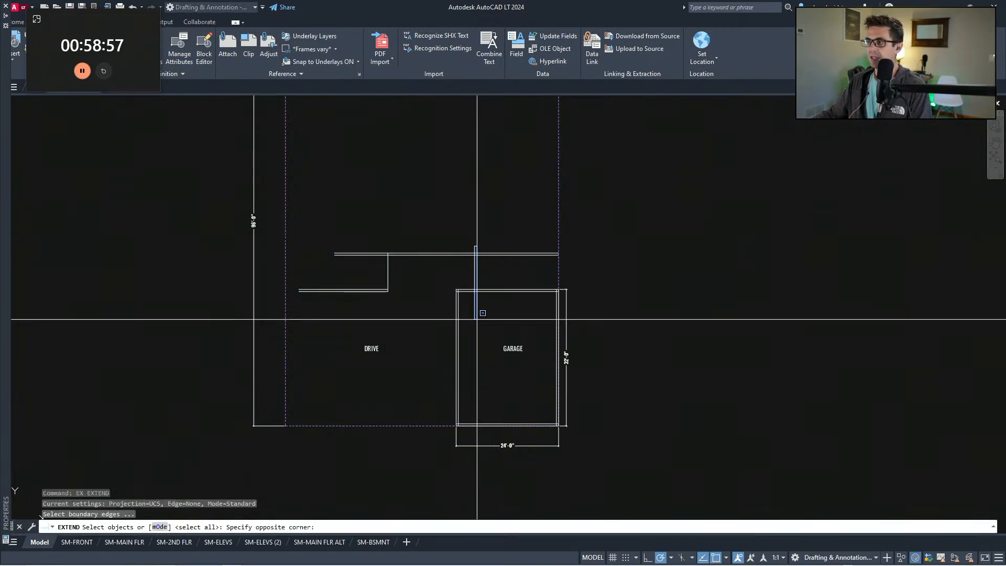
pyautogui.click(459, 287)
pyautogui.press('space')
pyautogui.click(467, 310)
pyautogui.click(420, 299)
pyautogui.press('Escape')
# Step: Copy the GARAGE label straight up into the space between the garage and the upper wall
pyautogui.moveTo(505, 307); pyautogui.dragTo(407, 339, button='middle')
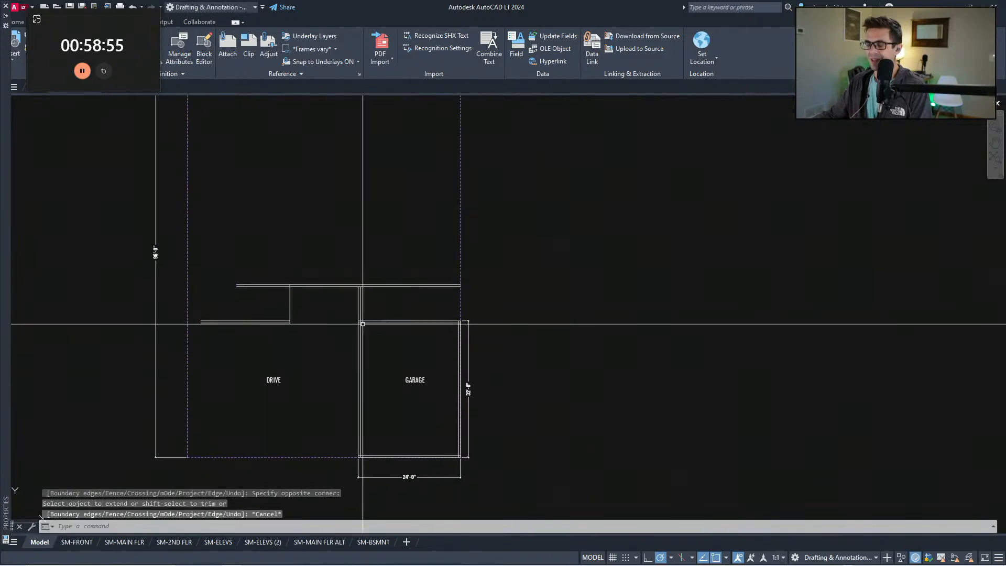
pyautogui.press('Escape')
pyautogui.click(425, 411)
pyautogui.click(402, 355)
pyautogui.write('cv')
pyautogui.click(415, 381)
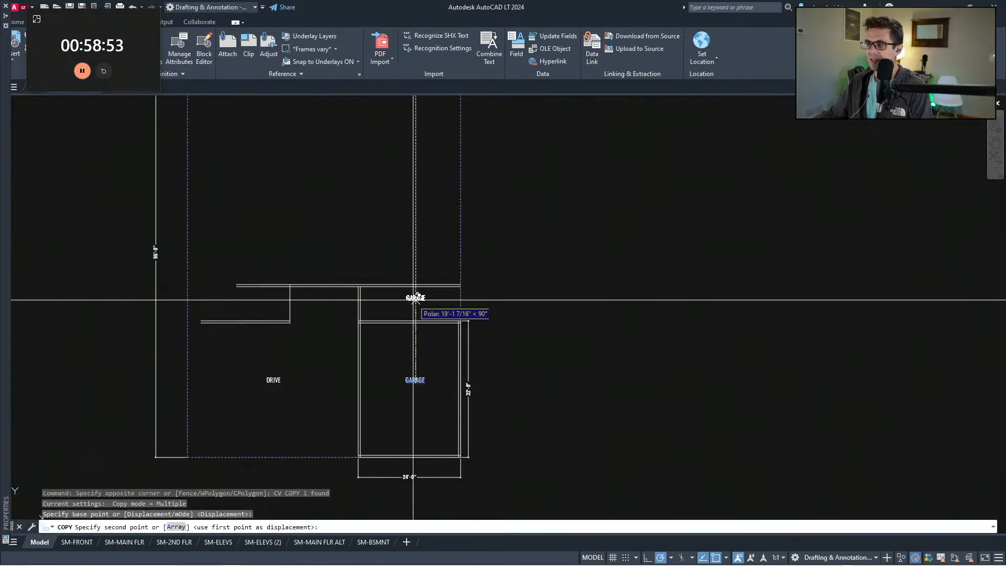
pyautogui.scroll(2, 415, 300)
pyautogui.click(414, 306)
pyautogui.press('Escape')
# Step: Change the copied label above the garage to MUD
pyautogui.doubleClick(403, 306)
pyautogui.write('MUD')
pyautogui.click(498, 470)
pyautogui.press('Escape')
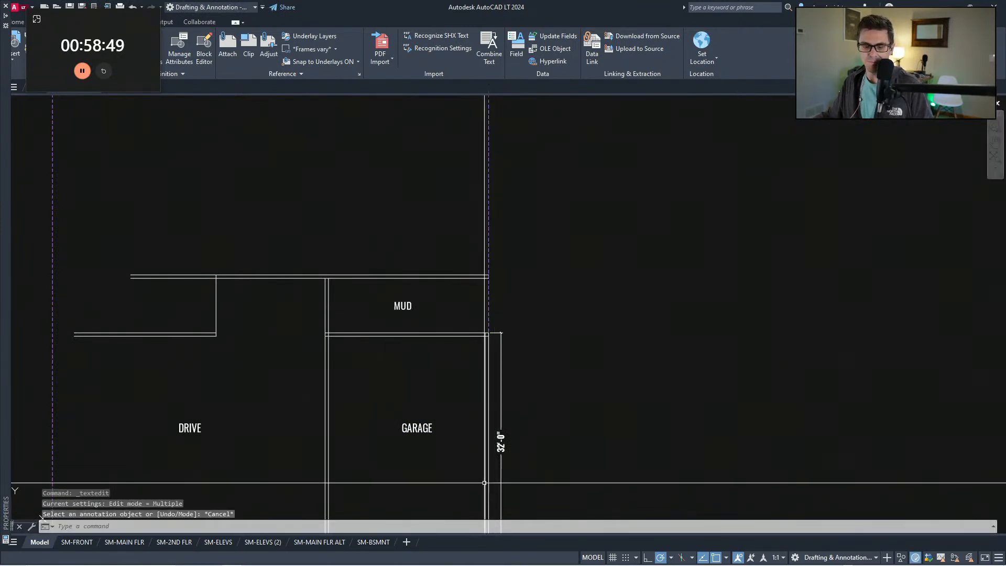
# Step: Fillet the long upper wall's lines with the garage's extended left wall lines into a square corner
pyautogui.moveTo(370, 429); pyautogui.dragTo(391, 407, button='middle')
pyautogui.scroll(-1, 409, 346)
pyautogui.moveTo(410, 348); pyautogui.dragTo(449, 362, button='middle')
pyautogui.press('Escape')
pyautogui.press('Escape')
pyautogui.scroll(1, 418, 329)
pyautogui.write('f')
pyautogui.press('Return')
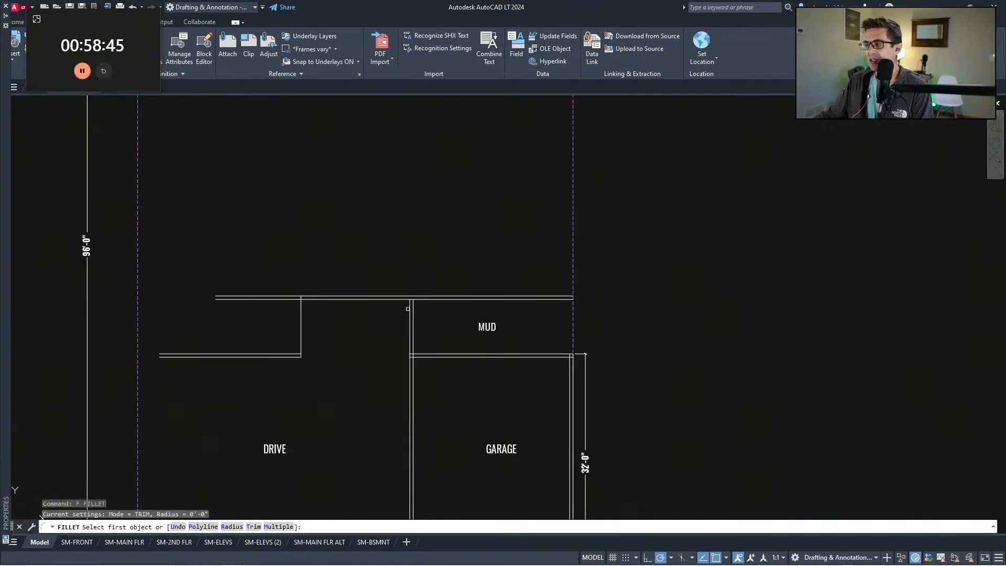
pyautogui.click(401, 299)
pyautogui.press('Return')
pyautogui.click(415, 296)
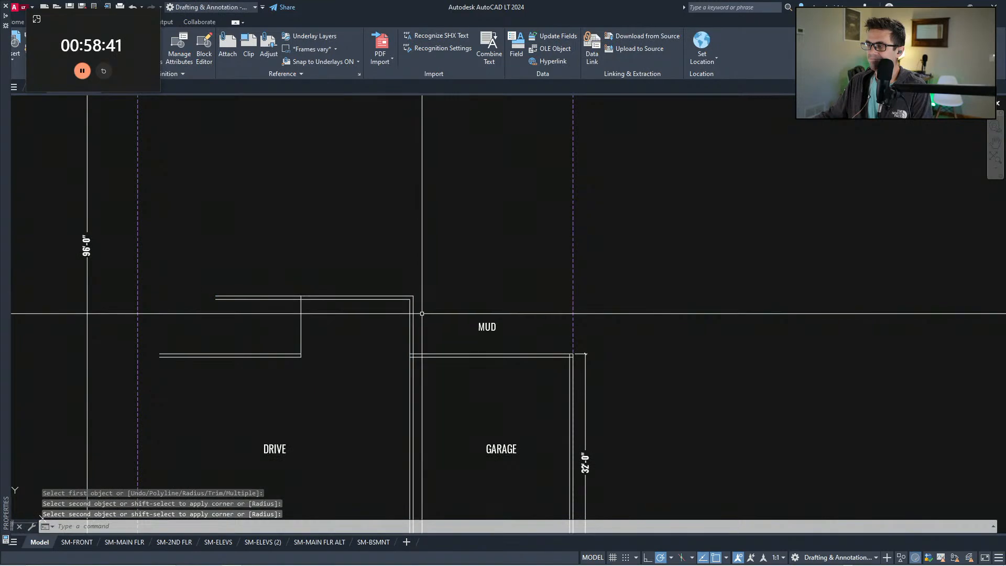
# Step: Draw a horizontal line about 18' long from the new wall corner to the right above the MUD label
pyautogui.press('Escape')
pyautogui.press('Escape')
pyautogui.scroll(-1, 427, 314)
pyautogui.scroll(1, 434, 325)
pyautogui.moveTo(500, 350); pyautogui.dragTo(456, 321, button='middle')
pyautogui.write('l')
pyautogui.press('Return')
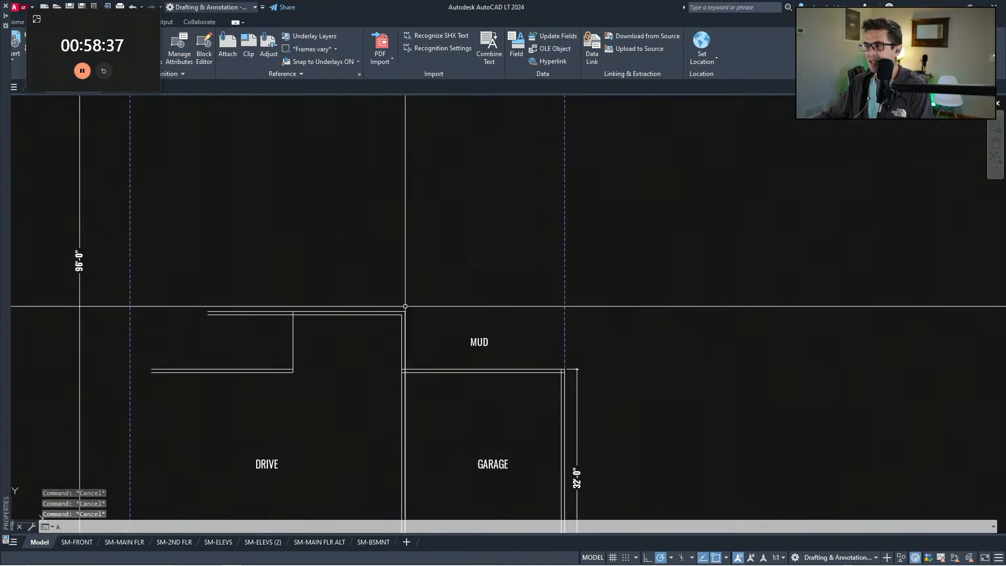
pyautogui.click(400, 328)
pyautogui.click(528, 309)
pyautogui.press('Escape')
# Step: Offset the line above the MUD label by 3 1/2" to form an interior wall
pyautogui.moveTo(528, 310); pyautogui.dragTo(528, 291, button='middle')
pyautogui.write('o')
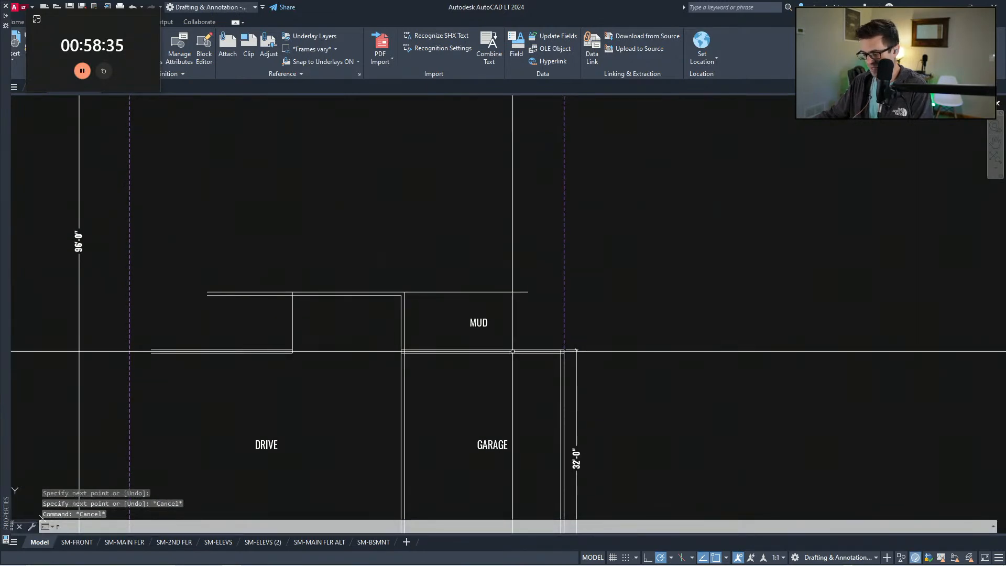
pyautogui.press('Return')
pyautogui.press('Return')
pyautogui.click(472, 350)
pyautogui.click(466, 338)
pyautogui.press('Escape')
pyautogui.press('Escape')
# Step: Copy the garage's right wall lines about 2' to the left
pyautogui.moveTo(485, 354)
pyautogui.mouseDown(button='middle')
pyautogui.moveTo(510, 345)
pyautogui.moveTo(467, 387)
pyautogui.mouseUp(button='middle')
pyautogui.scroll(-2, 512, 356)
pyautogui.scroll(2, 527, 341)
pyautogui.scroll(-1, 521, 346)
pyautogui.press('Escape')
pyautogui.click(464, 359)
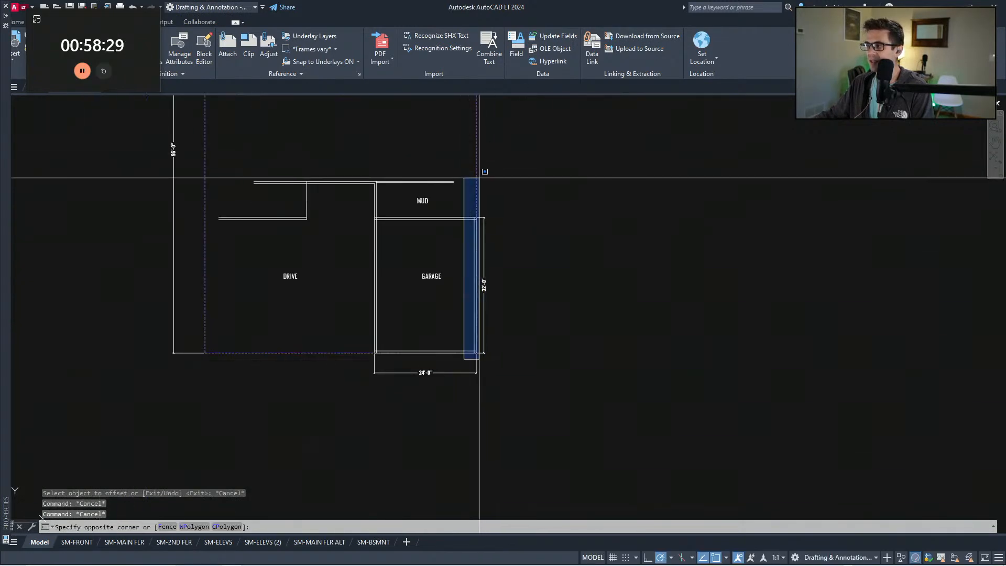
pyautogui.click(480, 180)
pyautogui.write('cv')
pyautogui.press('Return')
pyautogui.click(536, 192)
pyautogui.press('Return')
# Step: Stretch the copied wall's lower end up beyond the mud room so it runs upward from the garage's upper wall
pyautogui.scroll(2, 471, 367)
pyautogui.press('Escape')
pyautogui.press('Escape')
pyautogui.press('Escape')
pyautogui.scroll(1, 467, 393)
pyautogui.write('st')
pyautogui.press('Return')
pyautogui.click(467, 393)
pyautogui.click(443, 362)
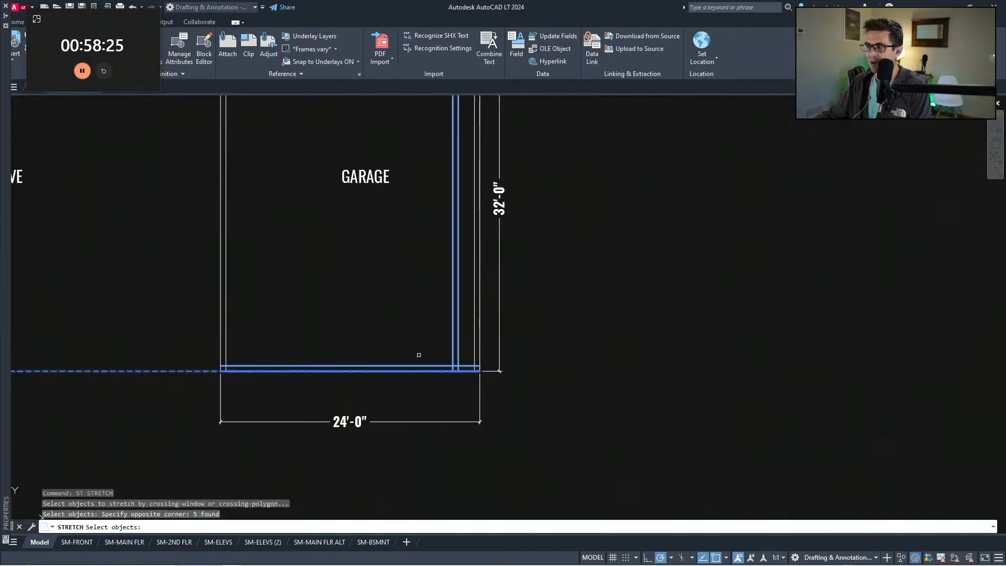
pyautogui.press('Return')
pyautogui.click(432, 388)
pyautogui.scroll(-4, 432, 287)
pyautogui.click(395, 273)
pyautogui.press('Escape')
pyautogui.press('Escape')
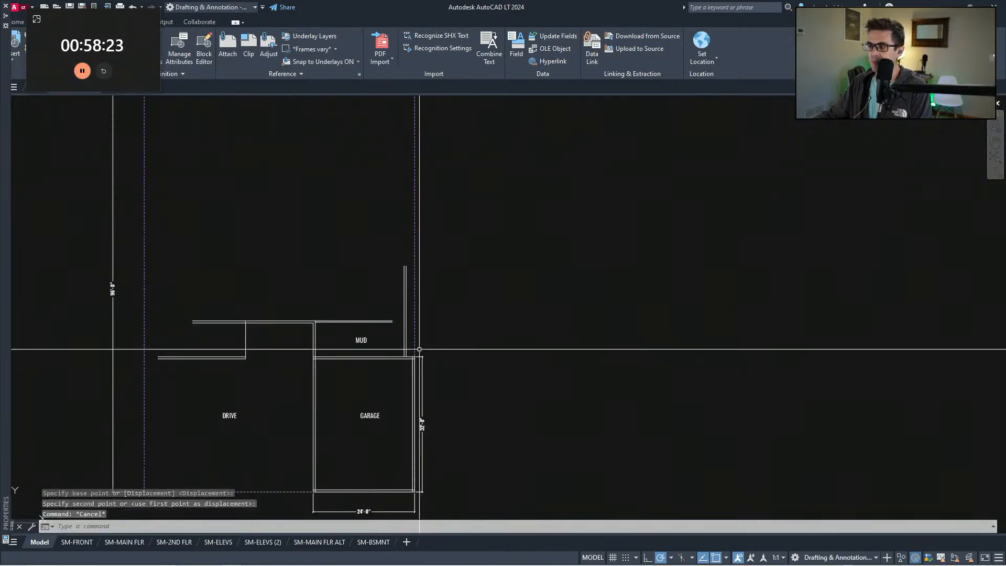
pyautogui.scroll(4, 419, 348)
pyautogui.click(398, 323)
pyautogui.click(371, 299)
pyautogui.press('Escape')
pyautogui.press('Escape')
# Step: Offset the mud room's upper wall line 7' upward
pyautogui.moveTo(407, 336); pyautogui.dragTo(404, 360, button='middle')
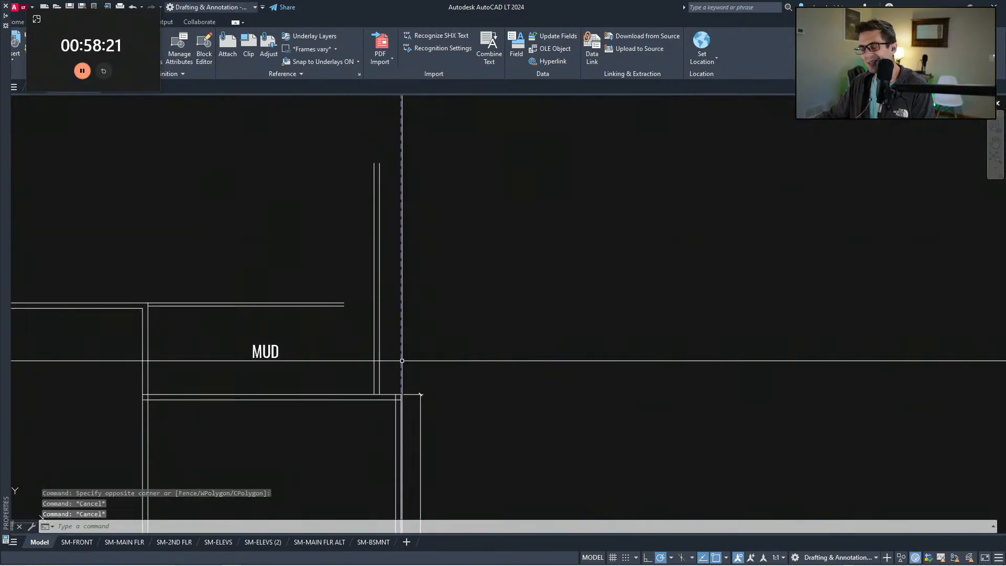
pyautogui.scroll(-2, 330, 328)
pyautogui.moveTo(330, 328)
pyautogui.mouseDown(button='middle')
pyautogui.moveTo(382, 285)
pyautogui.moveTo(483, 298)
pyautogui.moveTo(485, 335)
pyautogui.mouseUp(button='middle')
pyautogui.write('ff')
pyautogui.press('Return')
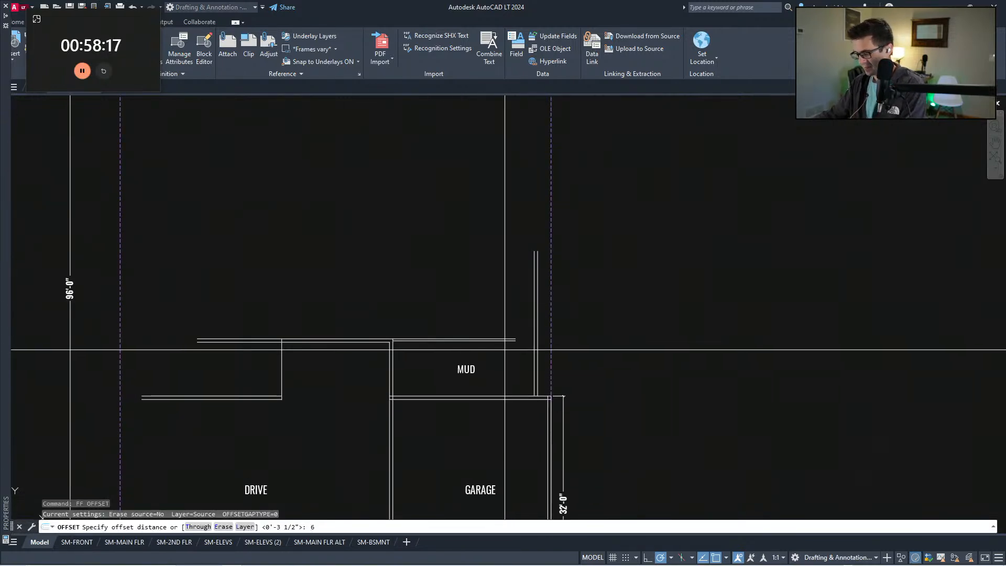
pyautogui.press('BackSpace')
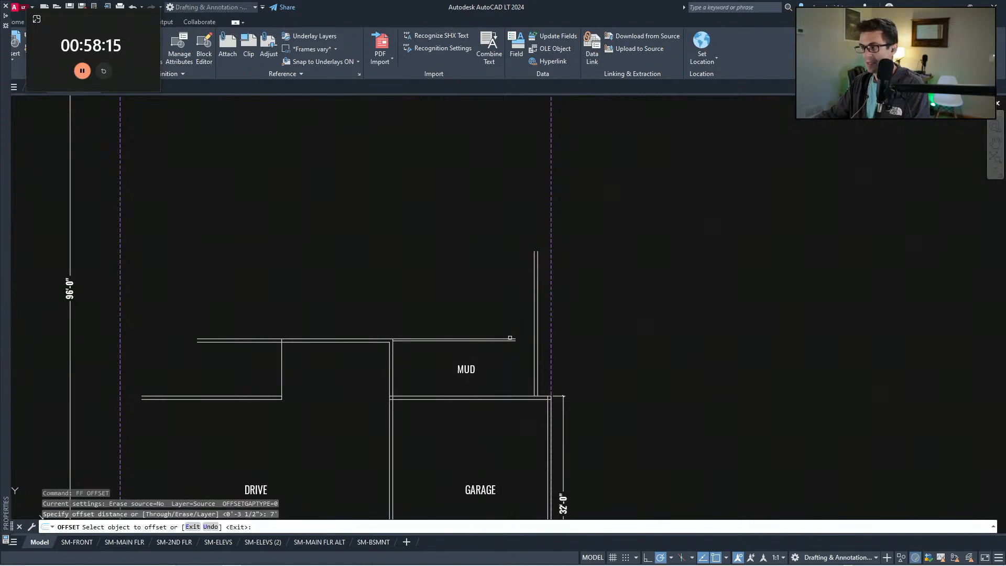
pyautogui.press('Escape')
pyautogui.press('Escape')
# Step: Change the MUD label to MUD/LNDRY
pyautogui.moveTo(509, 353); pyautogui.dragTo(498, 344, button='middle')
pyautogui.click(458, 350)
pyautogui.click(443, 368)
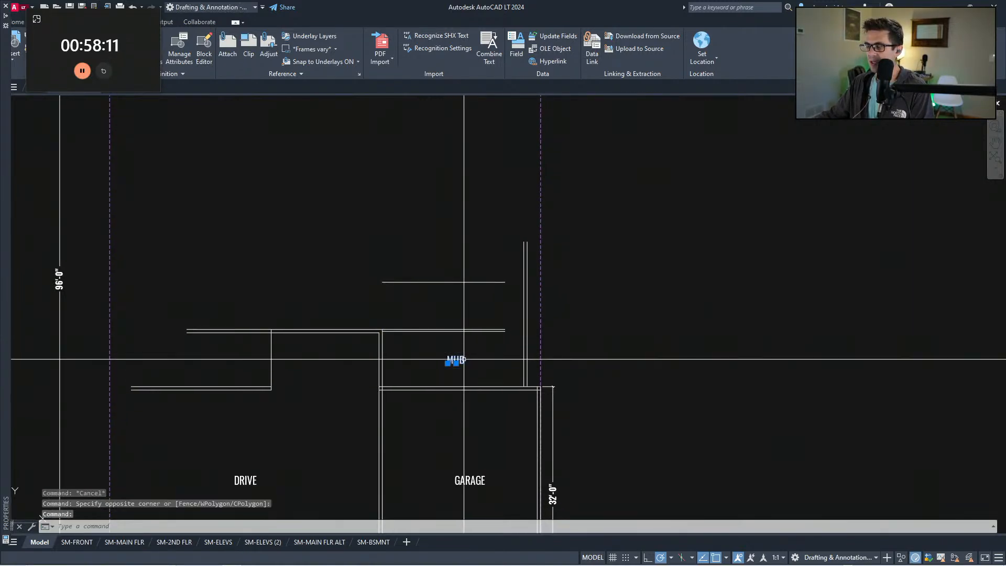
pyautogui.press('End')
pyautogui.write('/L')
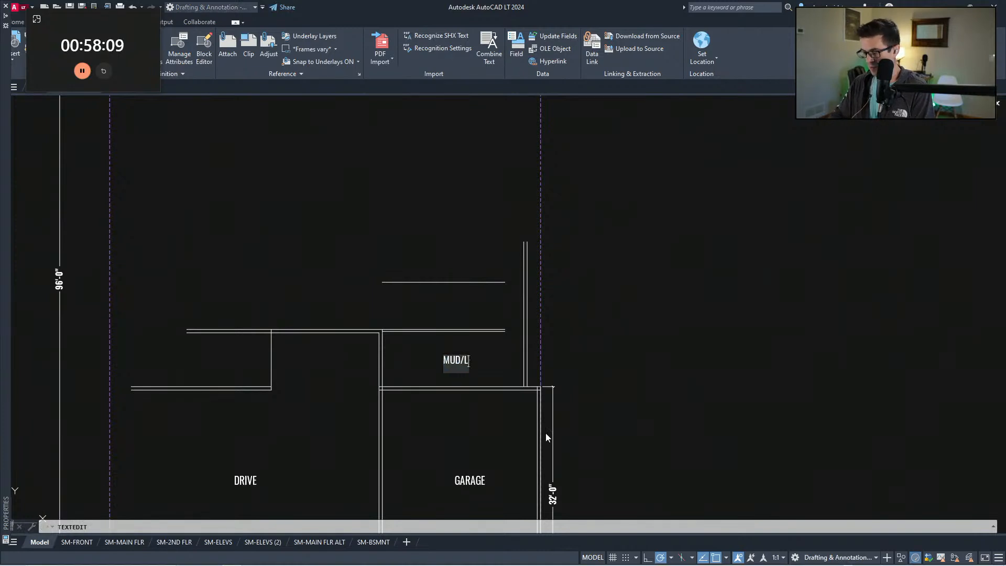
pyautogui.write('NDRY')
pyautogui.press('Escape')
pyautogui.press('Escape')
pyautogui.press('Escape')
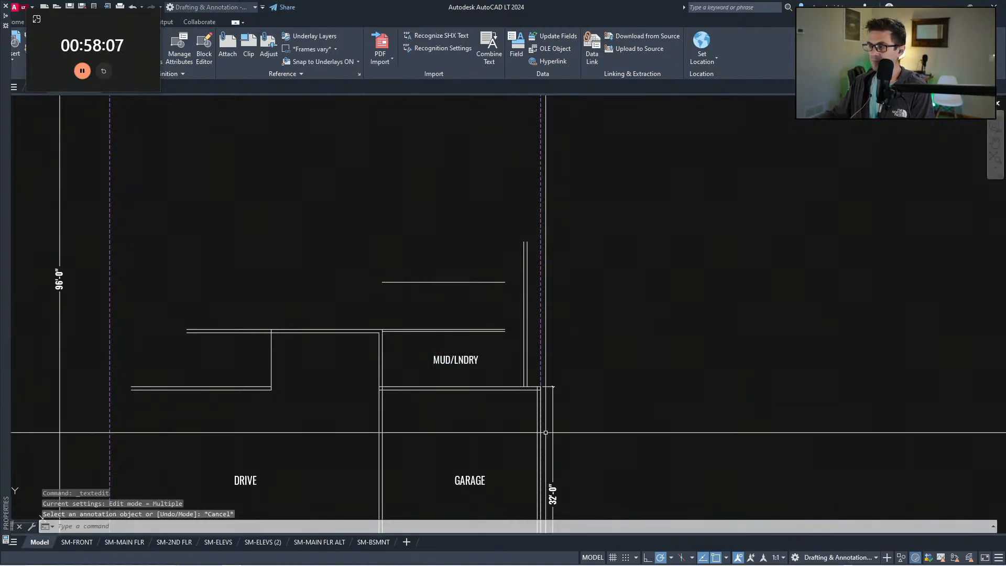
# Step: Copy the MUD/LNDRY label into the space above the mud room and change the copy's text to PANTRY
pyautogui.click(451, 371)
pyautogui.click(447, 355)
pyautogui.write('co')
pyautogui.press('space')
pyautogui.click(453, 359)
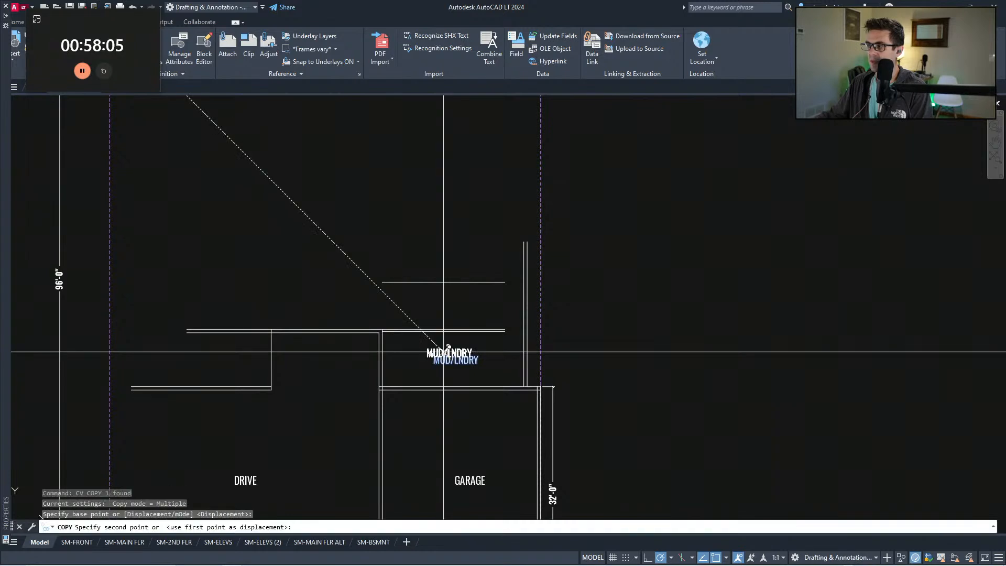
pyautogui.click(477, 303)
pyautogui.press('Escape')
pyautogui.doubleClick(480, 305)
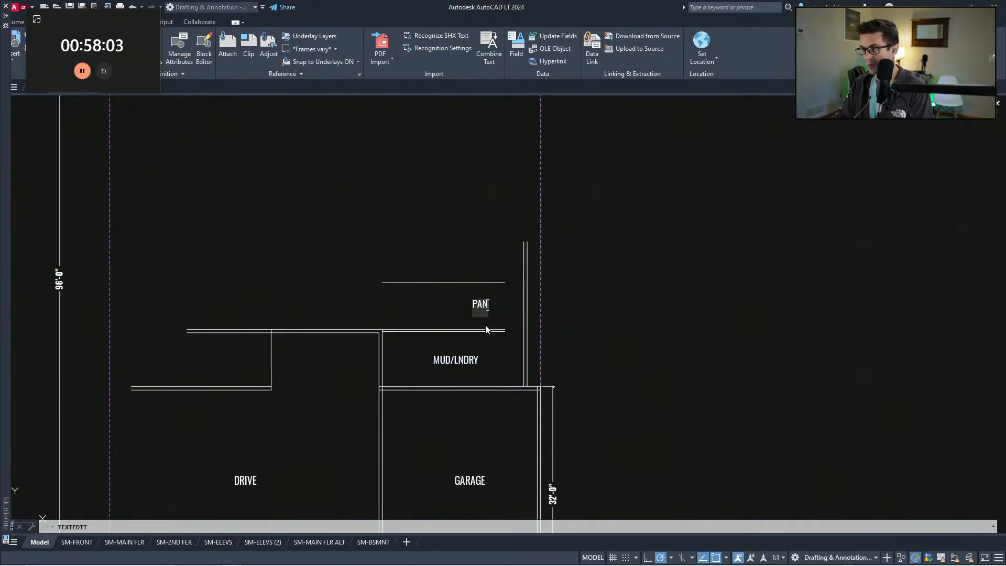
pyautogui.press('Escape')
# Step: Extend the mud room's upper wall lines and the pantry's upper line to the vertical exterior wall beside them
pyautogui.write('ex')
pyautogui.press('space')
pyautogui.scroll(2, 544, 337)
pyautogui.click(543, 337)
pyautogui.click(512, 347)
pyautogui.press('space')
pyautogui.click(466, 354)
pyautogui.click(438, 288)
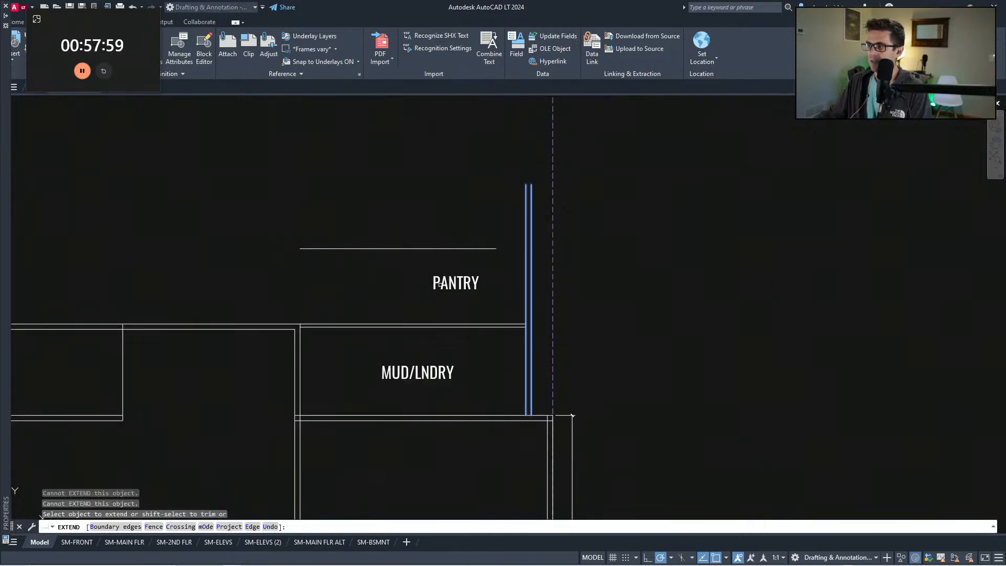
pyautogui.press('Escape')
# Step: Offset the pantry's upper wall line 3.5" upward to give the wall its thickness
pyautogui.write('o')
pyautogui.press('space')
pyautogui.write('3.5')
pyautogui.press('space')
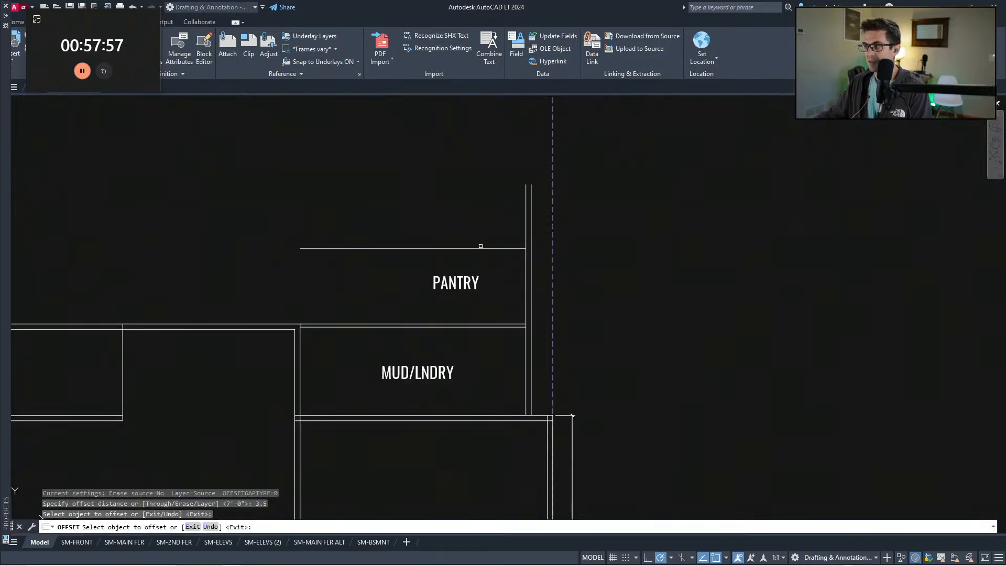
pyautogui.click(482, 231)
pyautogui.press('Escape')
pyautogui.moveTo(359, 393)
pyautogui.mouseDown(button='middle')
pyautogui.moveTo(460, 390)
pyautogui.moveTo(450, 356)
pyautogui.mouseUp(button='middle')
pyautogui.scroll(-1, 463, 388)
pyautogui.press('Escape')
pyautogui.press('Escape')
pyautogui.press('Escape')
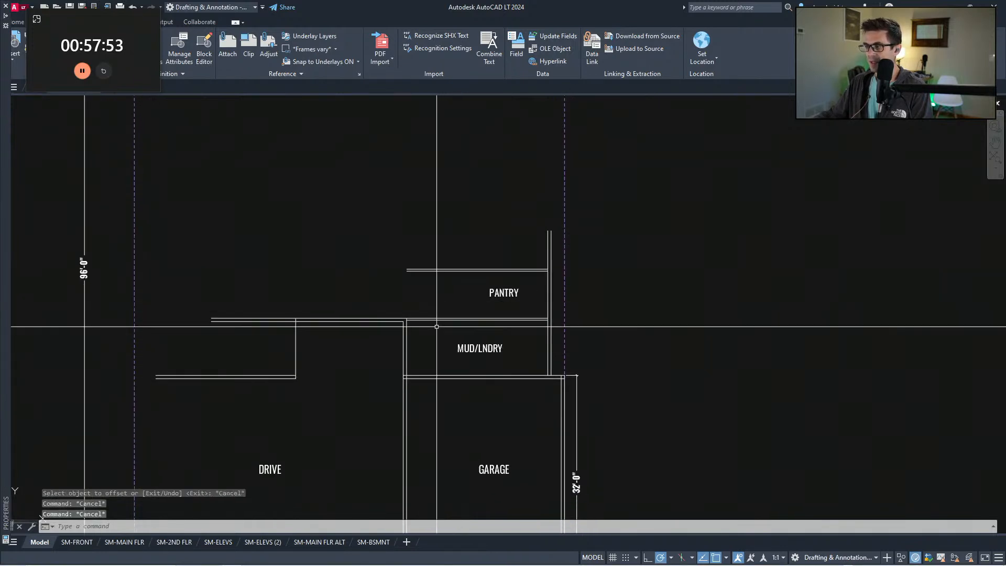
pyautogui.click(428, 342)
pyautogui.moveTo(463, 239); pyautogui.dragTo(451, 273, button='middle')
pyautogui.press('Escape')
pyautogui.write('ff')
pyautogui.press('space')
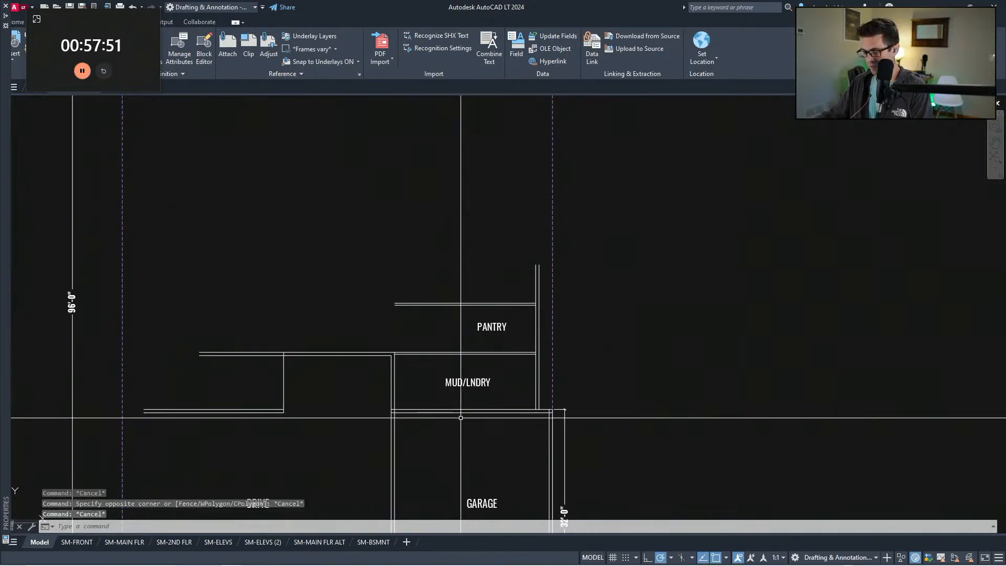
pyautogui.write("2'")
pyautogui.press('Return')
pyautogui.press('Escape')
# Step: Offset the mud room's left wall line 27" to the right and stretch its upper end above the pantry wall
pyautogui.write('ff')
pyautogui.press('space')
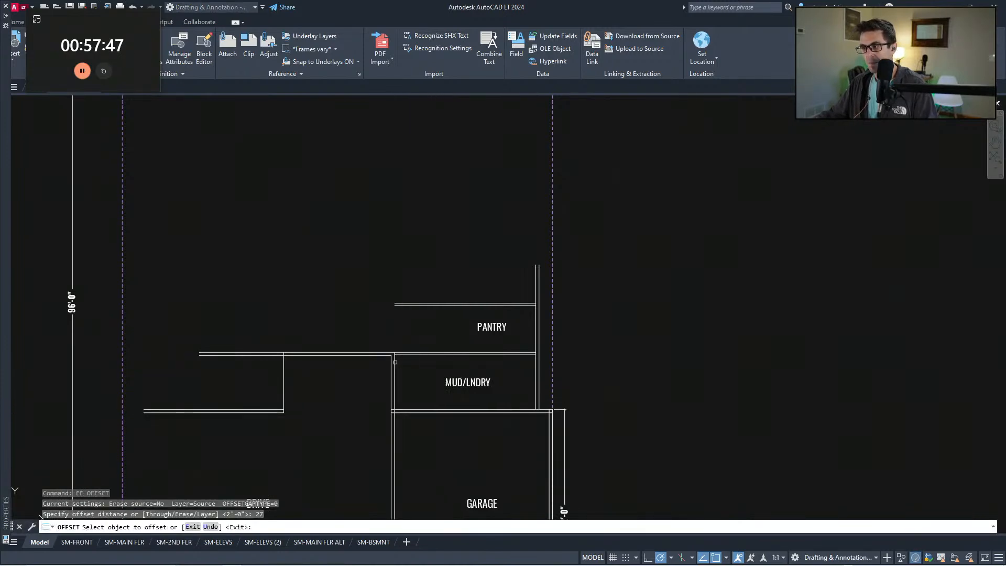
pyautogui.press('Escape')
pyautogui.press('Escape')
pyautogui.click(410, 366)
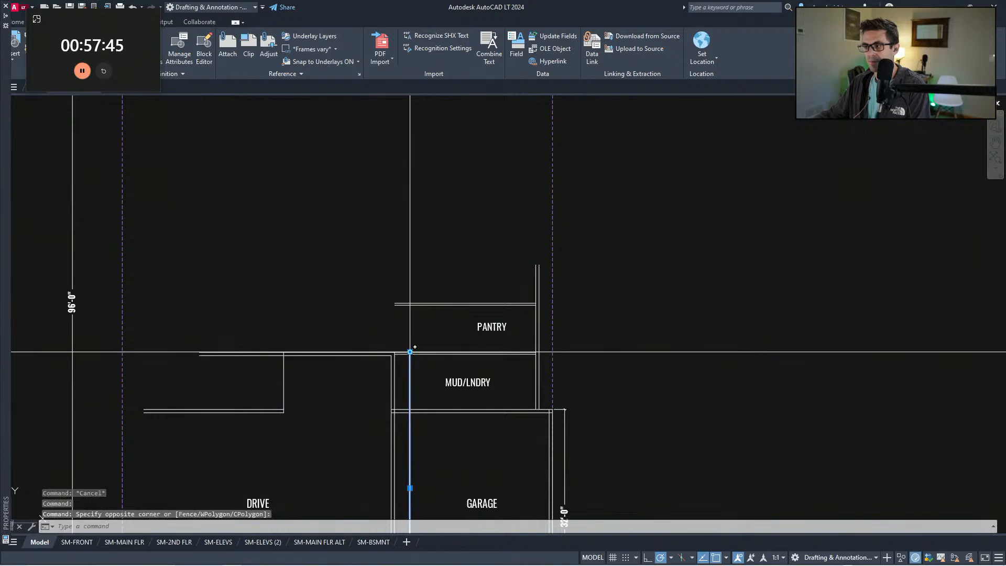
pyautogui.press('Escape')
pyautogui.write('tr')
pyautogui.press('space')
pyautogui.press('Escape')
pyautogui.press('Escape')
pyautogui.write('f')
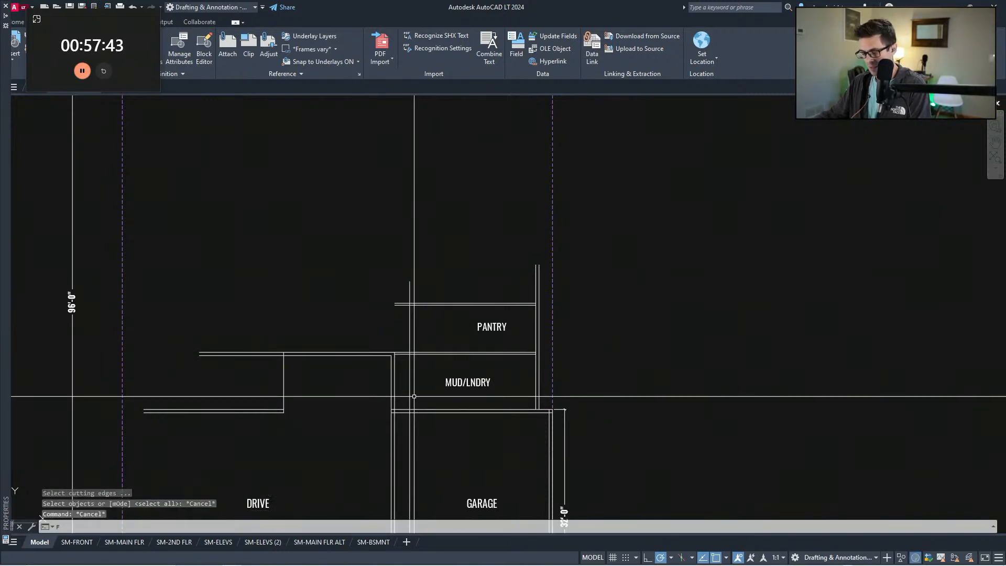
pyautogui.write('f')
pyautogui.press('space')
pyautogui.press('space')
pyautogui.click(416, 354)
pyautogui.press('Escape')
pyautogui.press('Escape')
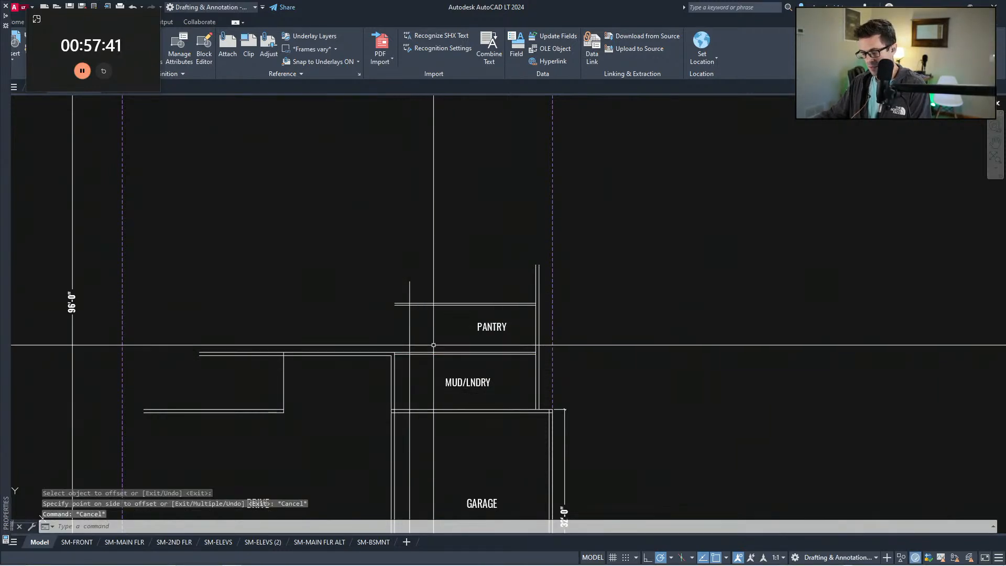
# Step: Offset the new vertical line through the mud room and pantry 48" to the right
pyautogui.write('ff')
pyautogui.press('space')
pyautogui.write('48')
pyautogui.press('space')
pyautogui.click(410, 325)
pyautogui.click(445, 370)
pyautogui.press('Escape')
# Step: Trim the mud room and pantry upper walls between the two vertical lines, and trim away the lines' excess lower portions
pyautogui.write('tr')
pyautogui.click(449, 370)
pyautogui.click(400, 273)
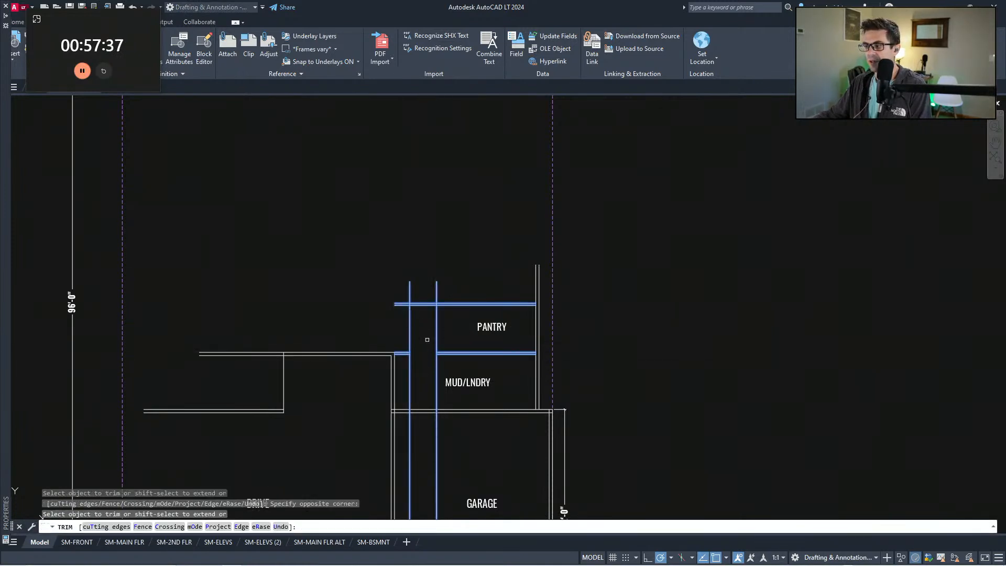
pyautogui.press('Escape')
pyautogui.press('Escape')
pyautogui.scroll(1, 447, 308)
pyautogui.write('tr')
pyautogui.click(450, 331)
pyautogui.click(362, 278)
pyautogui.press('space')
pyautogui.click(406, 319)
pyautogui.click(414, 285)
pyautogui.press('Escape')
pyautogui.scroll(-4, 460, 367)
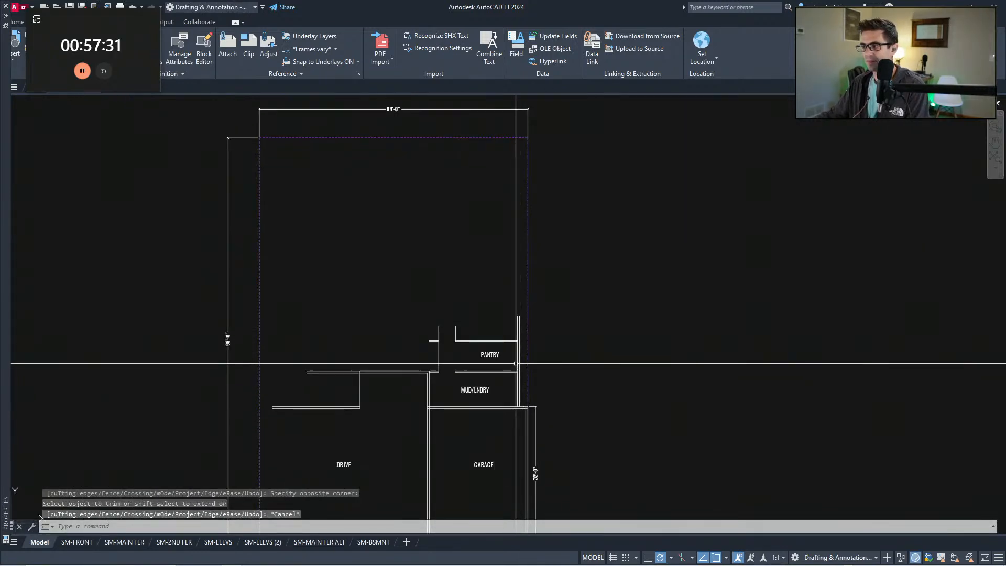
pyautogui.press('Escape')
pyautogui.press('Escape')
pyautogui.moveTo(498, 327); pyautogui.dragTo(507, 318, button='middle')
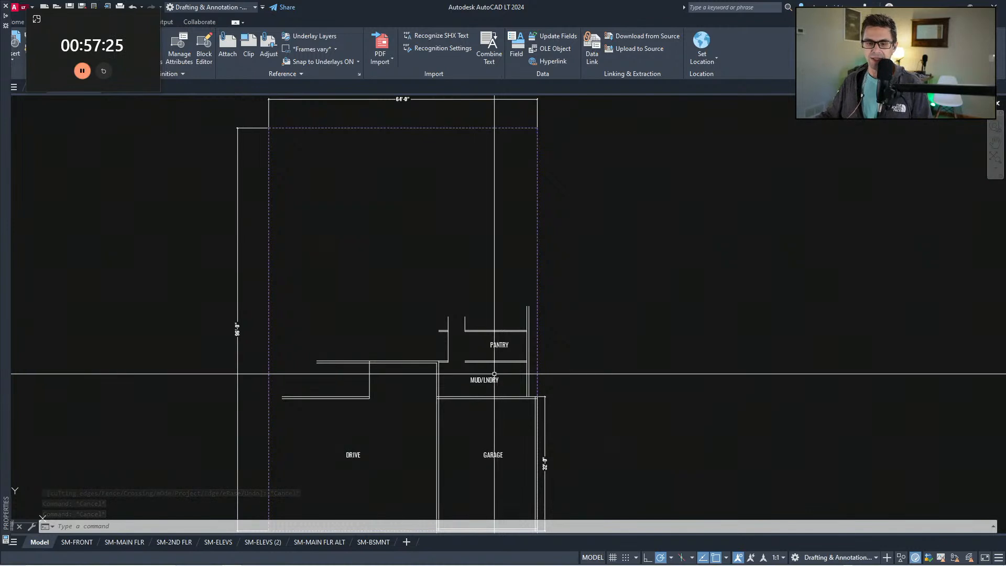
pyautogui.moveTo(467, 368)
pyautogui.mouseDown(button='middle')
pyautogui.moveTo(481, 337)
pyautogui.moveTo(470, 436)
pyautogui.mouseUp(button='middle')
pyautogui.press('Escape')
pyautogui.press('Escape')
pyautogui.moveTo(392, 397)
pyautogui.mouseDown(button='middle')
pyautogui.moveTo(391, 370)
pyautogui.moveTo(420, 348)
pyautogui.moveTo(390, 372)
pyautogui.moveTo(381, 359)
pyautogui.moveTo(378, 373)
pyautogui.mouseUp(button='middle')
# Step: Copy the DRIVE label up into the open area near the lot's left edge
pyautogui.click(419, 489)
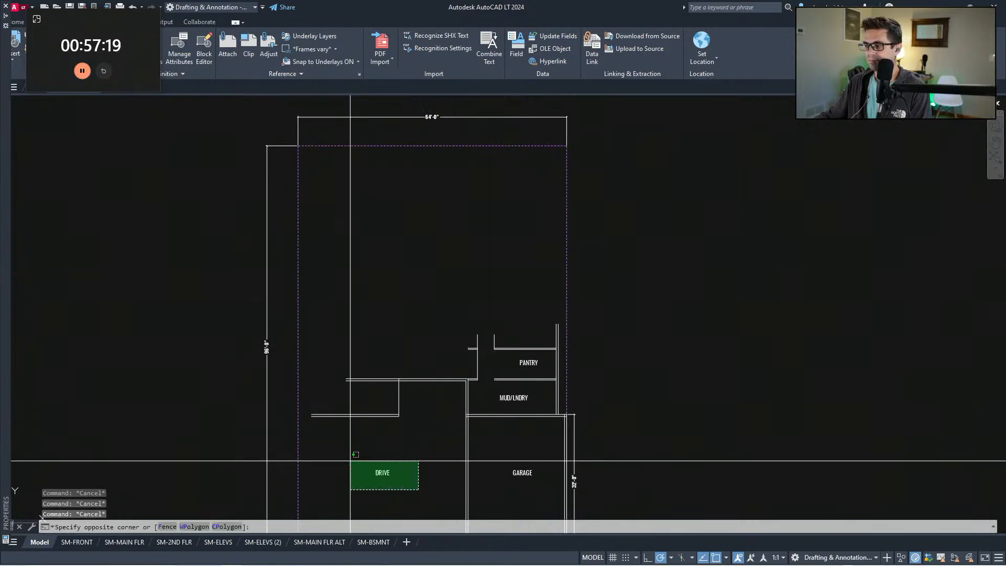
pyautogui.click(350, 461)
pyautogui.write('co')
pyautogui.press('space')
pyautogui.click(376, 467)
pyautogui.click(334, 270)
pyautogui.press('Escape')
pyautogui.press('Escape')
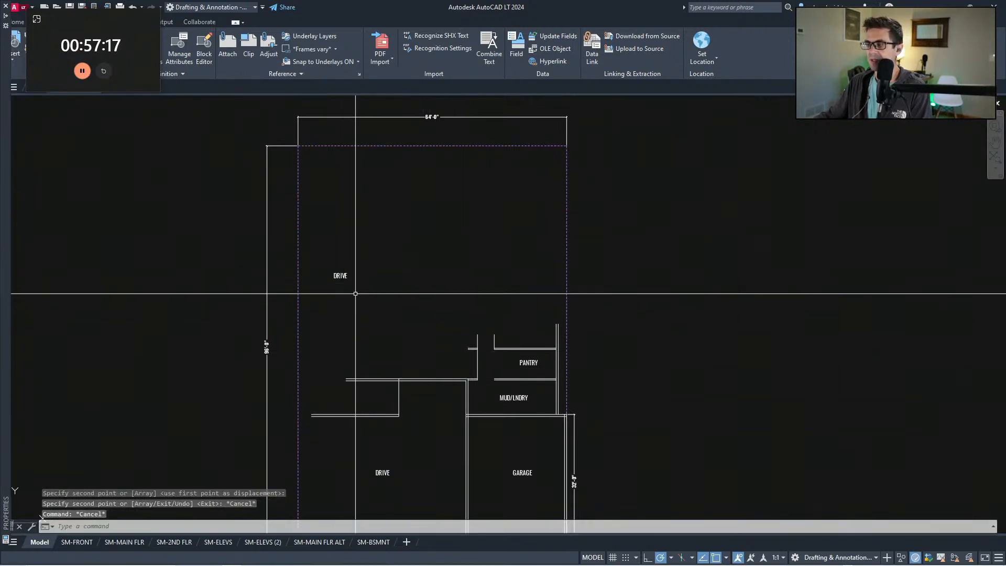
pyautogui.click(342, 275)
pyautogui.press('Escape')
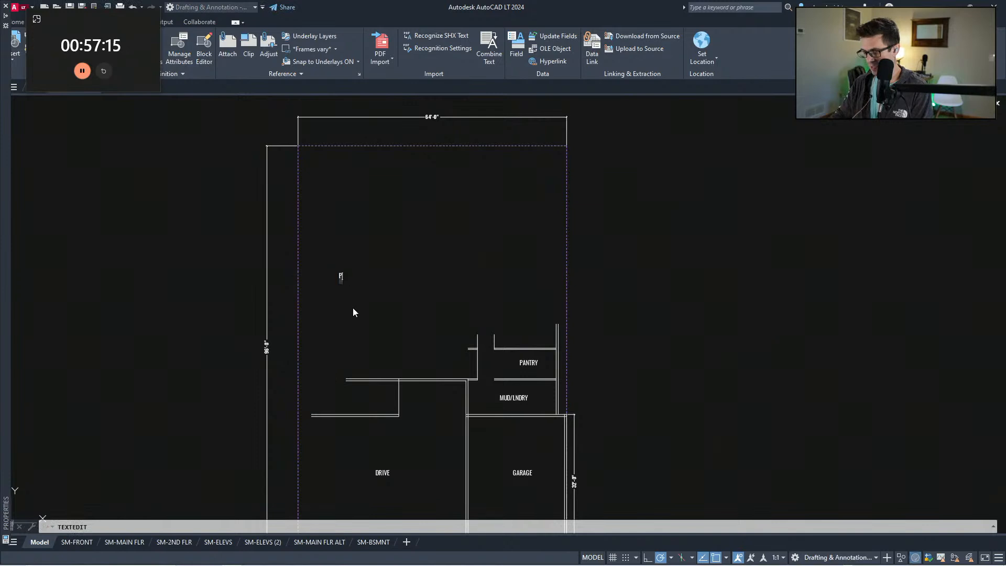
pyautogui.press('Escape')
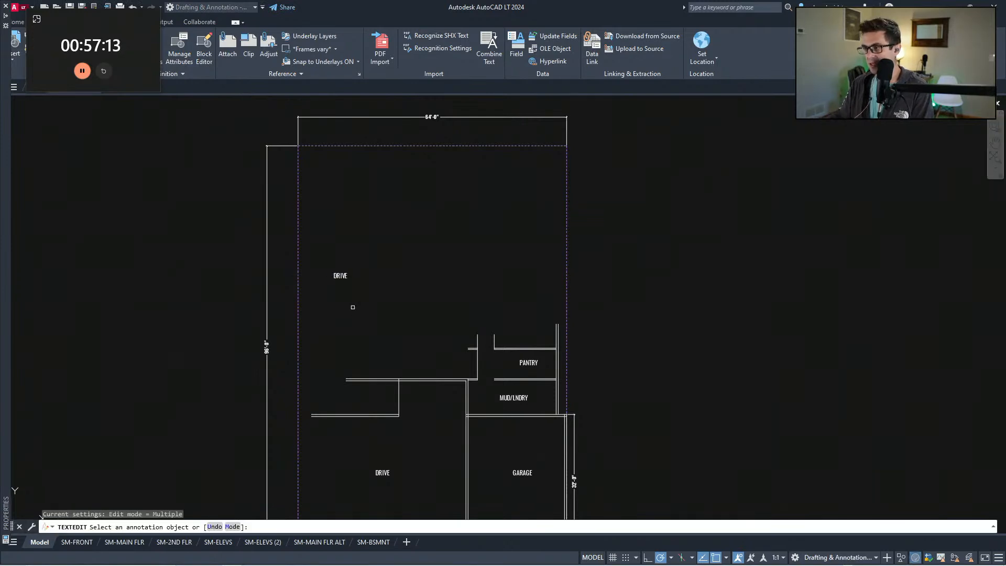
pyautogui.press('Escape')
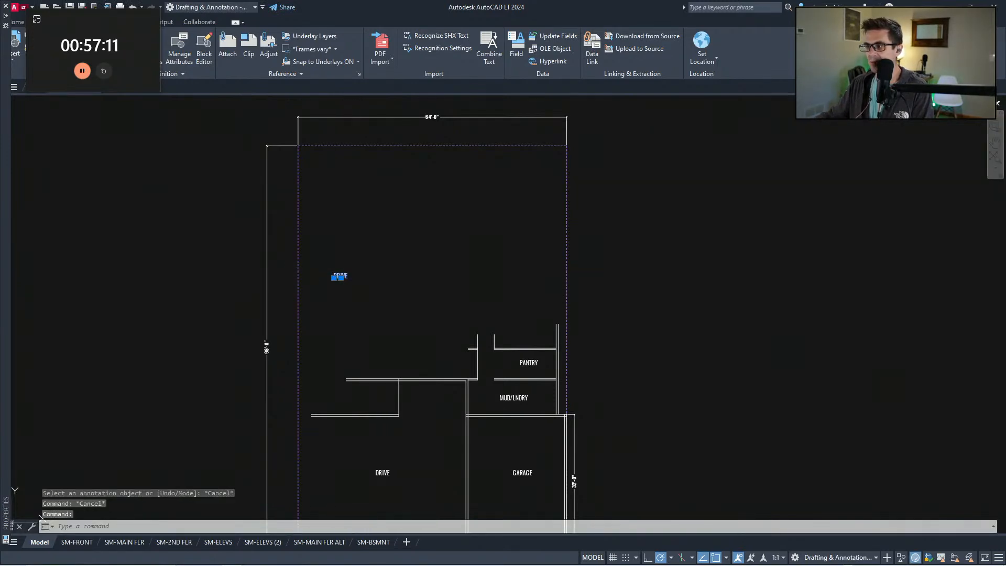
# Step: Change the copied DRIVE label's text to PRIMARY
pyautogui.write('MARY')
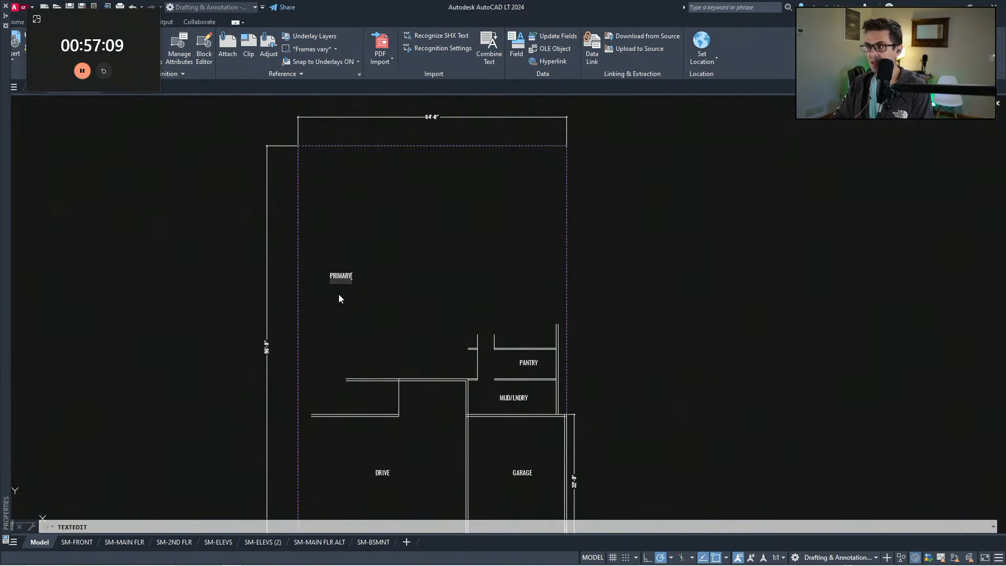
pyautogui.press('Return')
pyautogui.press('Escape')
pyautogui.click(355, 266)
pyautogui.click(345, 286)
pyautogui.moveTo(341, 262); pyautogui.dragTo(329, 285, button='middle')
pyautogui.press('Escape')
pyautogui.press('Escape')
pyautogui.click(269, 293)
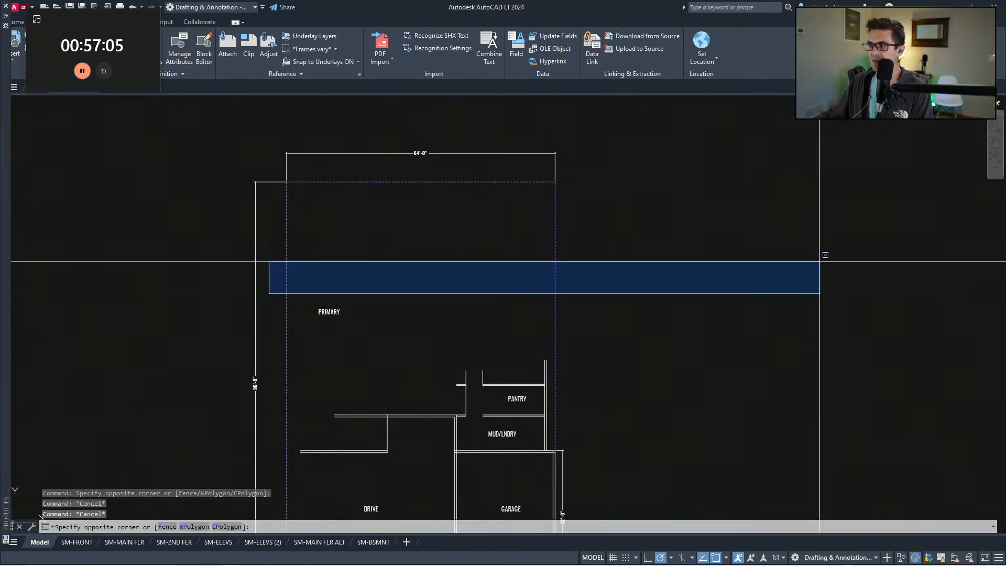
# Step: Move the PRIMARY label to the upper-right area of the lot, above the pantry
pyautogui.click(360, 317)
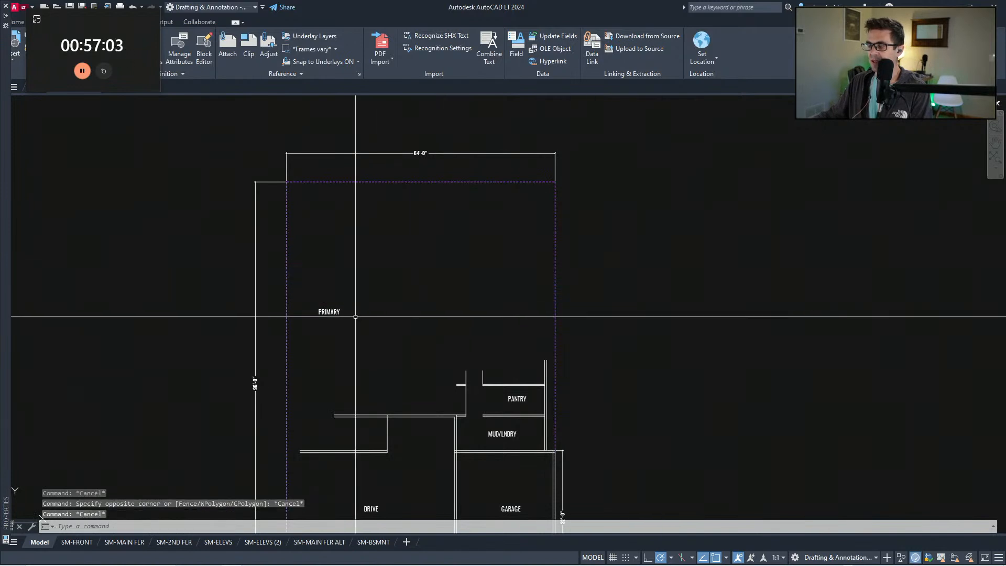
pyautogui.write('v')
pyautogui.press('Return')
pyautogui.click(320, 313)
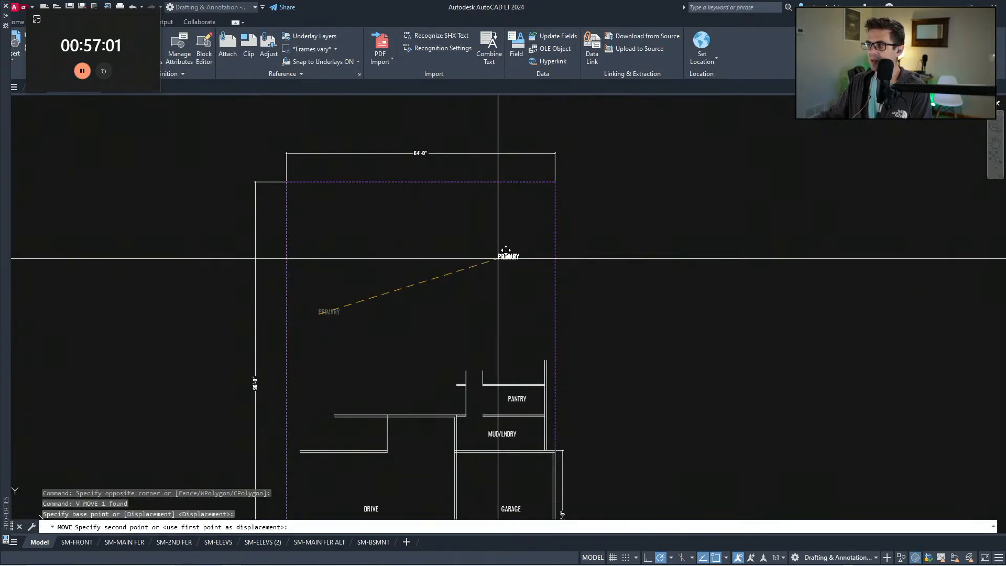
pyautogui.click(504, 254)
pyautogui.press('Escape')
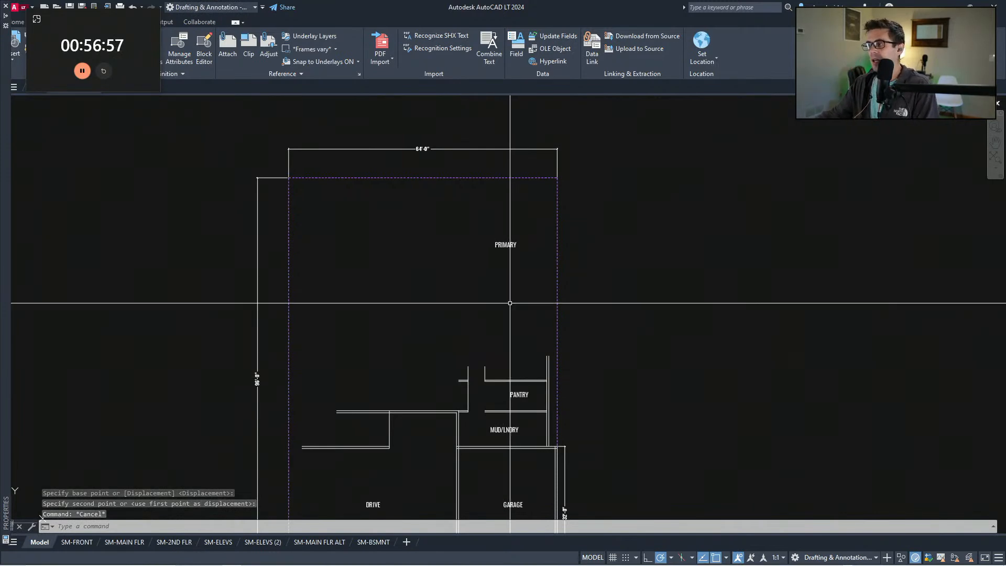
pyautogui.moveTo(505, 360); pyautogui.dragTo(516, 353, button='middle')
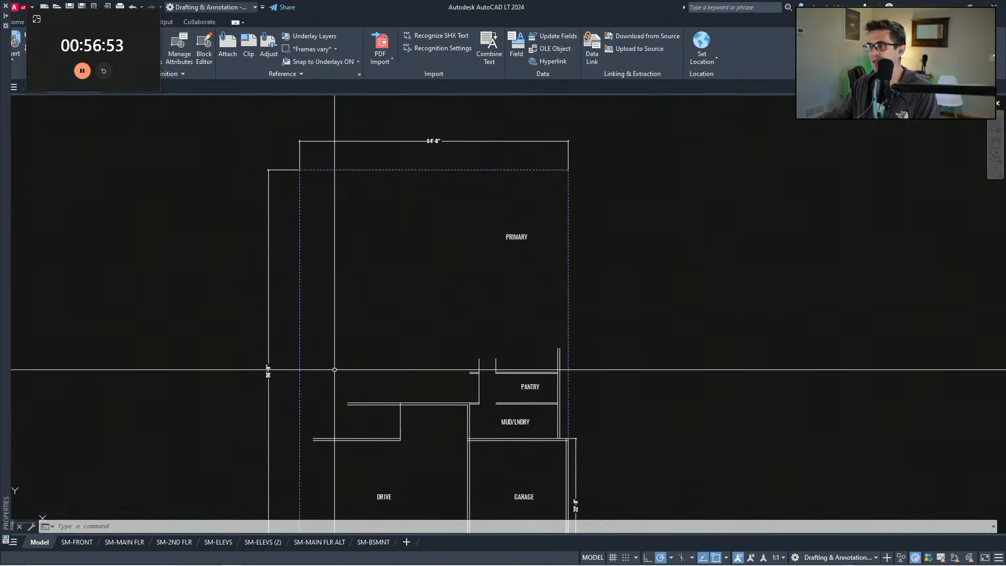
pyautogui.click(316, 368)
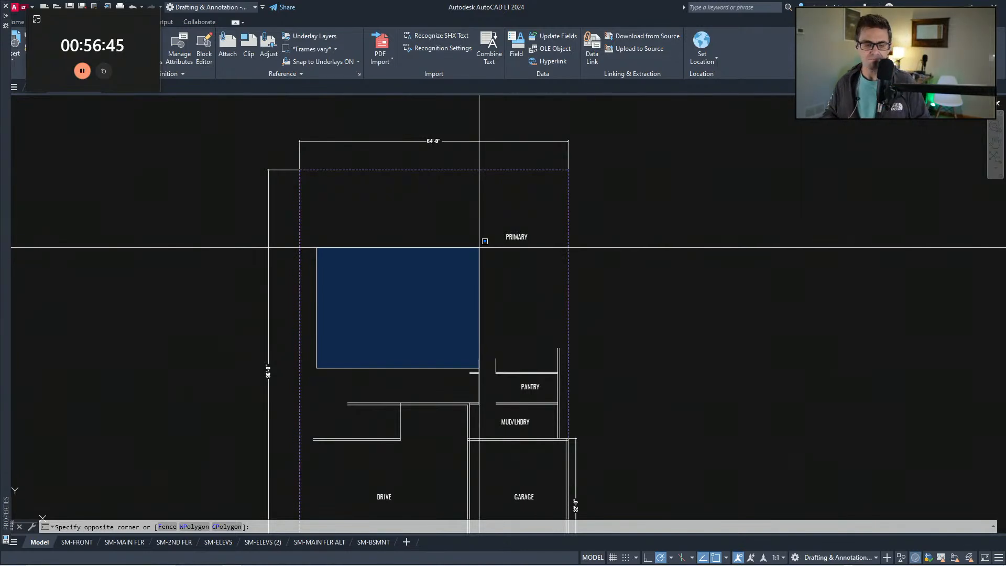
pyautogui.click(314, 273)
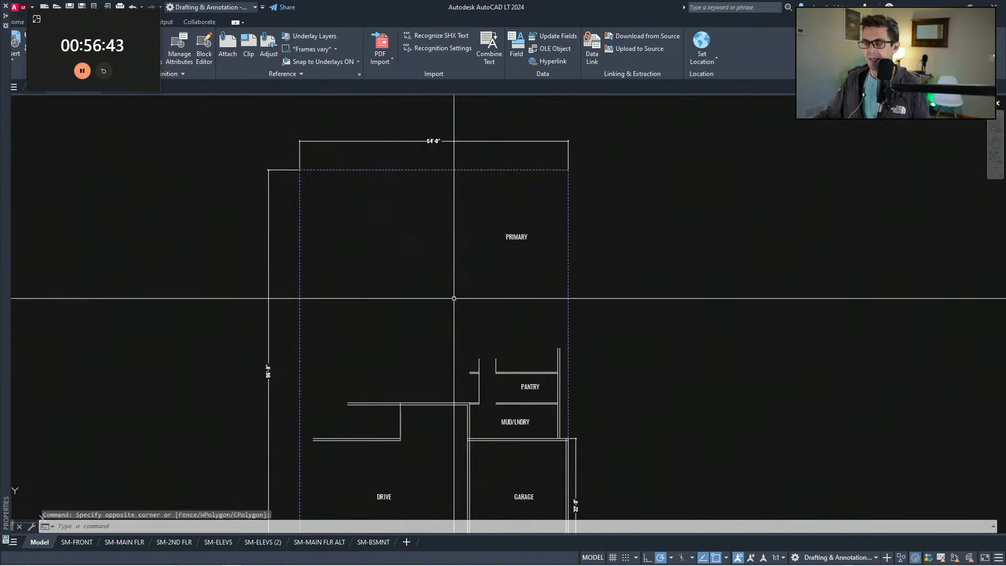
pyautogui.moveTo(454, 302); pyautogui.dragTo(444, 268, button='middle')
pyautogui.press('Escape')
pyautogui.press('Escape')
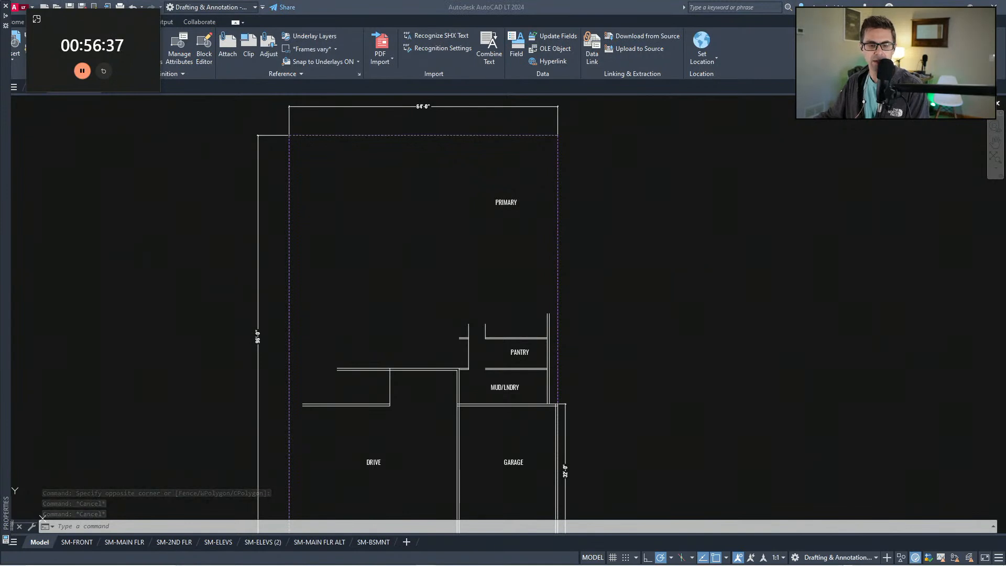
pyautogui.click(107, 280)
pyautogui.press('Escape')
pyautogui.press('Escape')
pyautogui.moveTo(482, 223); pyautogui.dragTo(481, 242, button='middle')
pyautogui.click(525, 236)
pyautogui.click(487, 199)
pyautogui.moveTo(445, 331)
pyautogui.mouseDown(button='middle')
pyautogui.moveTo(454, 288)
pyautogui.moveTo(427, 323)
pyautogui.mouseUp(button='middle')
pyautogui.press('Escape')
pyautogui.press('Escape')
# Step: Copy the PRIMARY label down and left toward the middle of the lot's open area
pyautogui.click(526, 223)
pyautogui.click(485, 167)
pyautogui.write('co')
pyautogui.press('space')
pyautogui.click(507, 234)
pyautogui.click(431, 273)
pyautogui.press('Escape')
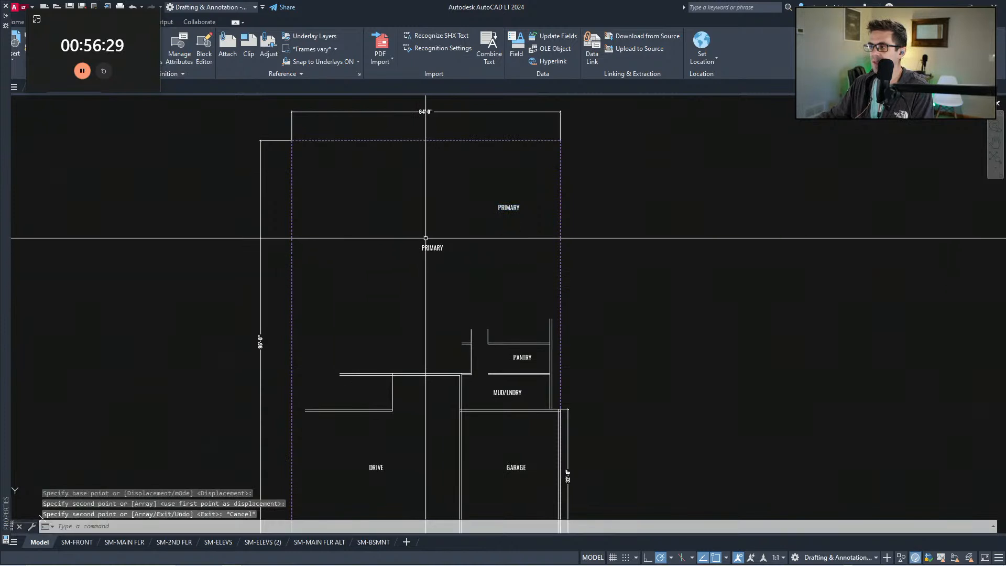
# Step: Change the copied PRIMARY label in the middle of the lot to KITCHEN/DINING
pyautogui.click(429, 248)
pyautogui.click(427, 248)
pyautogui.press('Escape')
pyautogui.press('Escape')
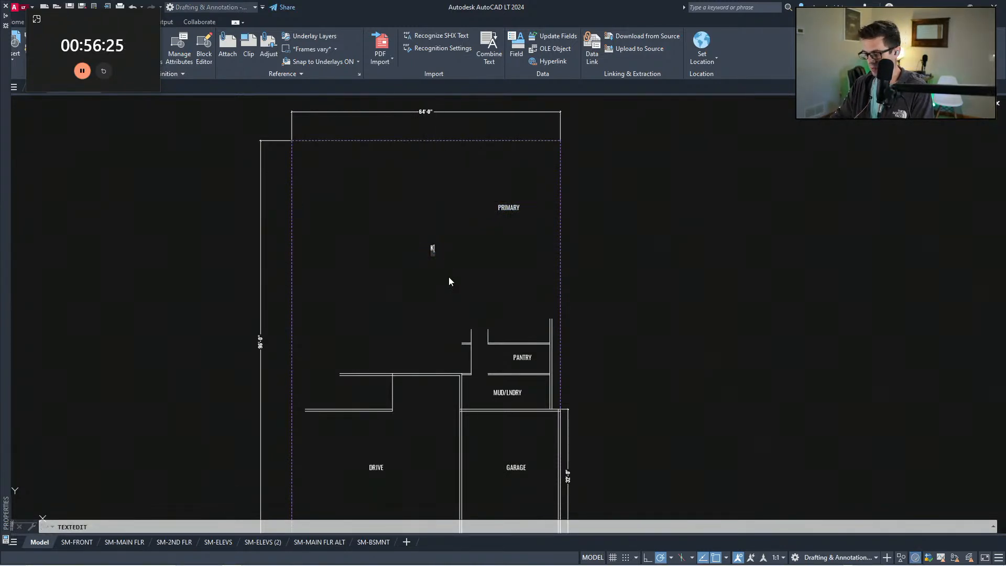
pyautogui.write('INING')
pyautogui.press('Return')
pyautogui.press('Escape')
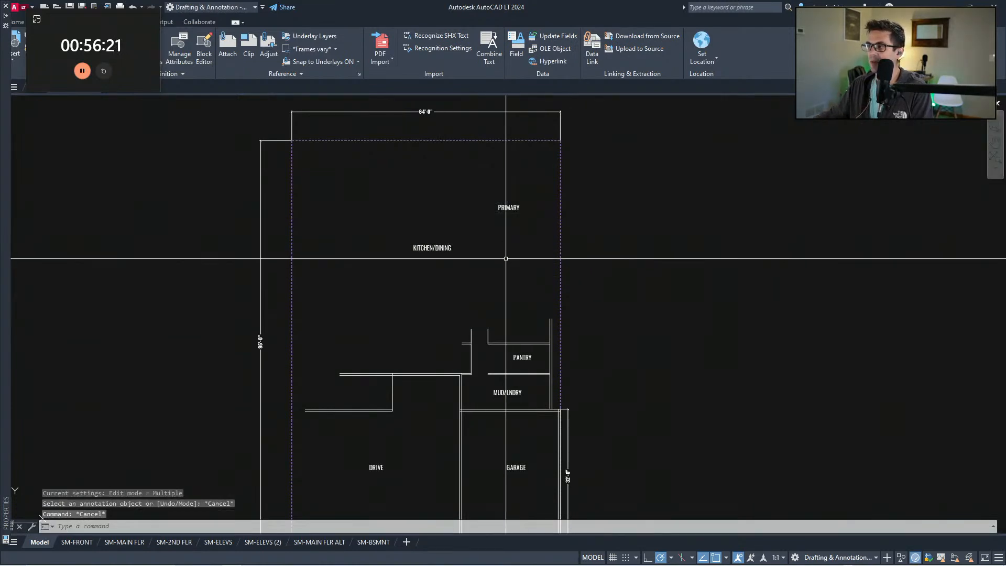
pyautogui.click(506, 254)
pyautogui.click(348, 272)
pyautogui.press('Escape')
pyautogui.press('Escape')
# Step: Copy the KITCHEN/DINING label to a spot slightly lower near the lot's left edge
pyautogui.click(497, 268)
pyautogui.click(380, 221)
pyautogui.write('cv')
pyautogui.press('space')
pyautogui.click(416, 262)
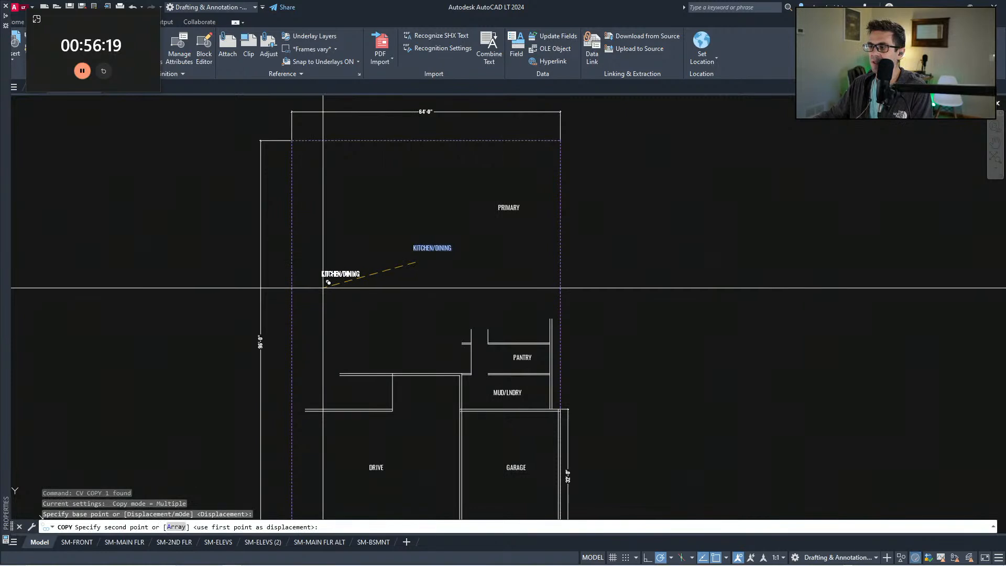
pyautogui.click(328, 282)
pyautogui.press('Escape')
# Step: Change the copied KITCHEN/DINING label near the lot's left edge to GREAT ROOM
pyautogui.doubleClick(340, 274)
pyautogui.write('GREAT ROOM')
pyautogui.press('Return')
pyautogui.press('Escape')
pyautogui.press('Escape')
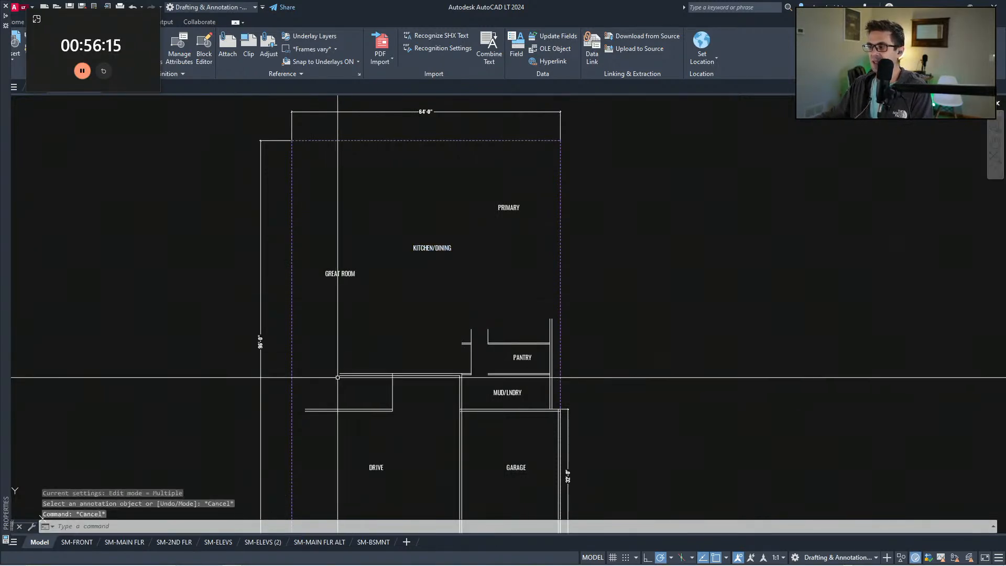
pyautogui.moveTo(467, 450); pyautogui.dragTo(486, 448, button='middle')
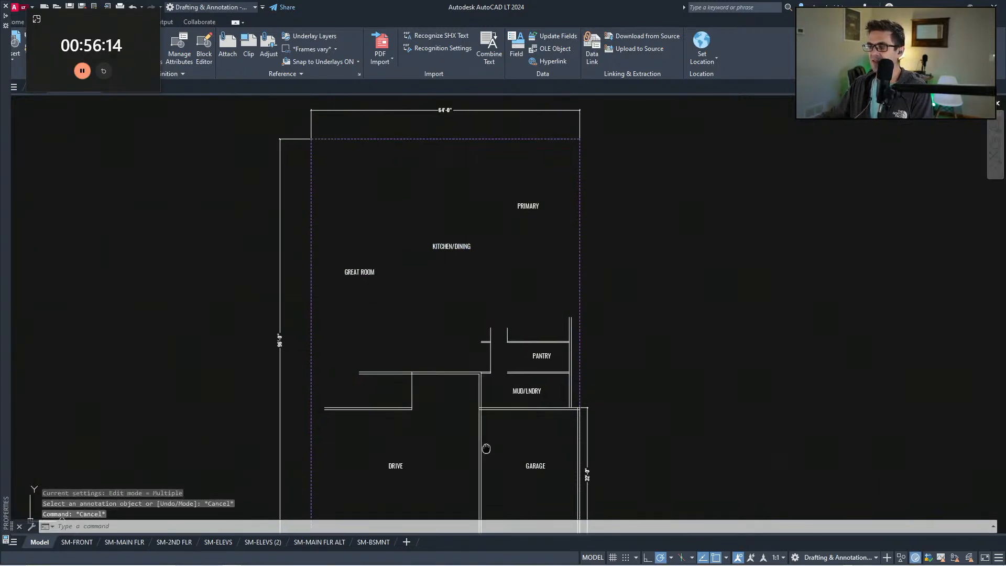
pyautogui.moveTo(395, 332); pyautogui.dragTo(400, 340, button='middle')
pyautogui.click(389, 331)
pyautogui.press('Escape')
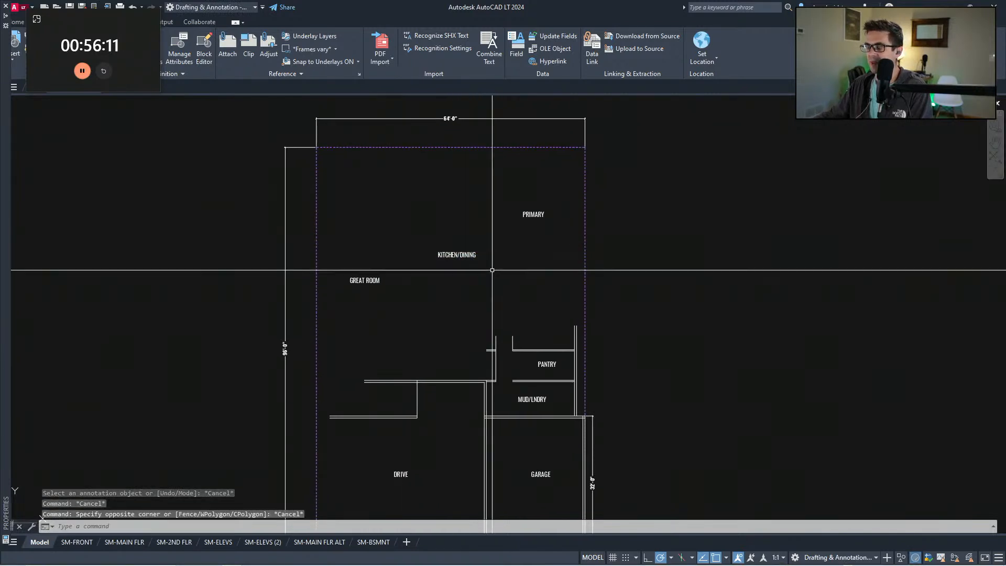
# Step: Move the KITCHEN/DINING label to the right side of the lot, below the PRIMARY label
pyautogui.moveTo(489, 273); pyautogui.dragTo(491, 294, button='middle')
pyautogui.click(493, 297)
pyautogui.click(422, 254)
pyautogui.write('m')
pyautogui.press('space')
pyautogui.click(432, 278)
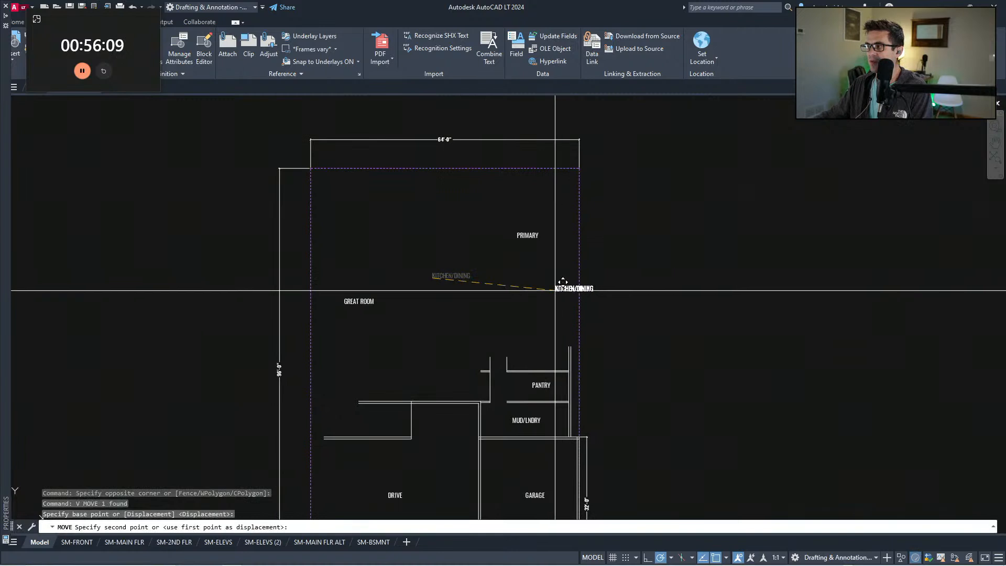
pyautogui.click(516, 278)
pyautogui.press('Escape')
# Step: Move the PRIMARY label to the left side of the lot, just above the GREAT ROOM label
pyautogui.click(549, 243)
pyautogui.click(518, 228)
pyautogui.write('m')
pyautogui.press('space')
pyautogui.click(528, 236)
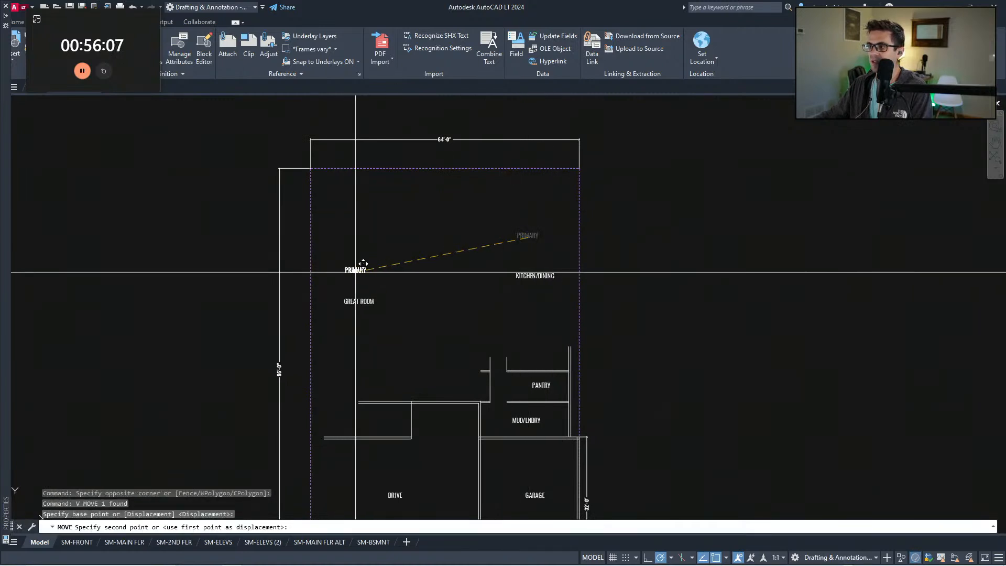
pyautogui.click(347, 271)
pyautogui.press('Escape')
# Step: Move the GREAT ROOM label to the middle of the lot, between PRIMARY and KITCHEN/DINING
pyautogui.click(368, 315)
pyautogui.click(349, 293)
pyautogui.write('m')
pyautogui.press('space')
pyautogui.click(366, 313)
pyautogui.click(449, 285)
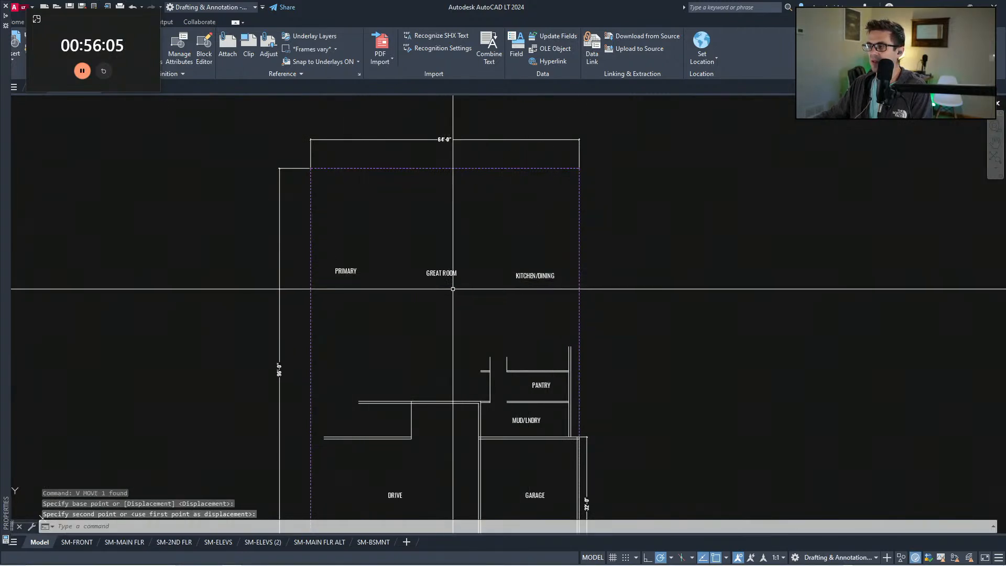
pyautogui.press('Escape')
pyautogui.press('Escape')
pyautogui.moveTo(492, 360); pyautogui.dragTo(496, 352, button='middle')
pyautogui.click(481, 337)
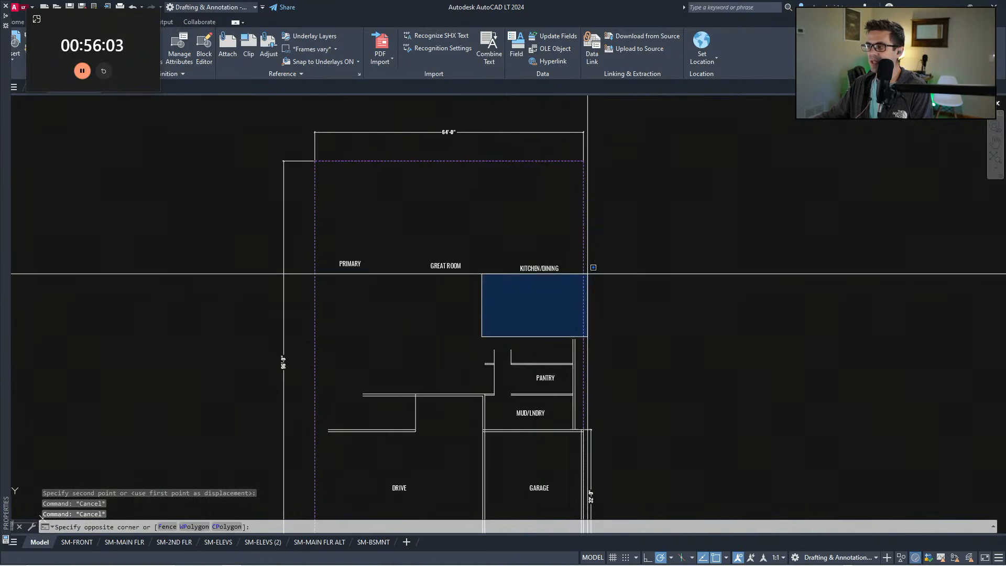
pyautogui.press('Escape')
pyautogui.press('Escape')
pyautogui.click(422, 413)
pyautogui.moveTo(471, 360); pyautogui.dragTo(467, 341, button='middle')
pyautogui.press('Escape')
pyautogui.press('Escape')
# Step: Move the GREAT ROOM label from the middle to the lot's left side, below the PRIMARY label
pyautogui.click(477, 258)
pyautogui.click(413, 227)
pyautogui.write('v')
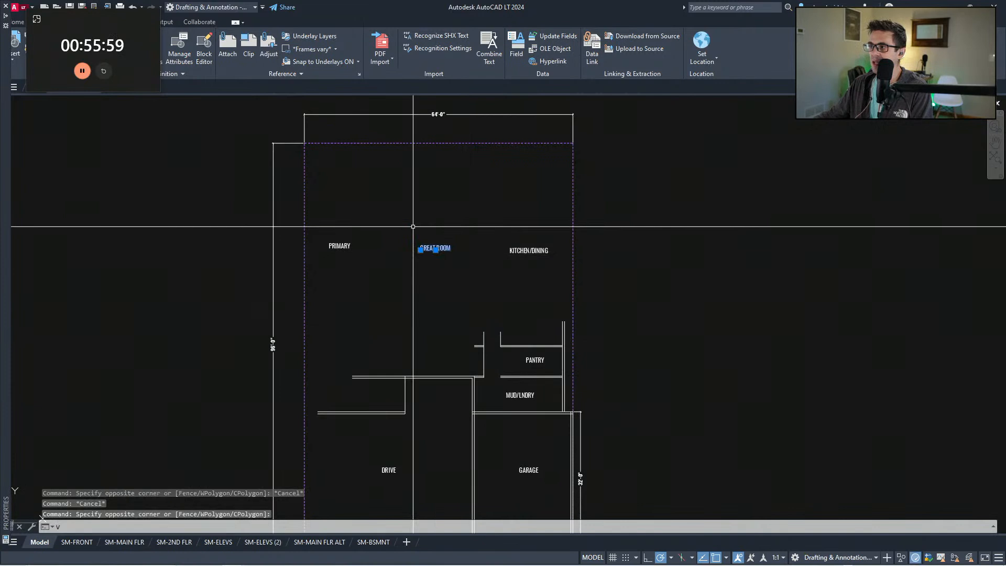
pyautogui.press('space')
pyautogui.click(436, 250)
pyautogui.click(340, 269)
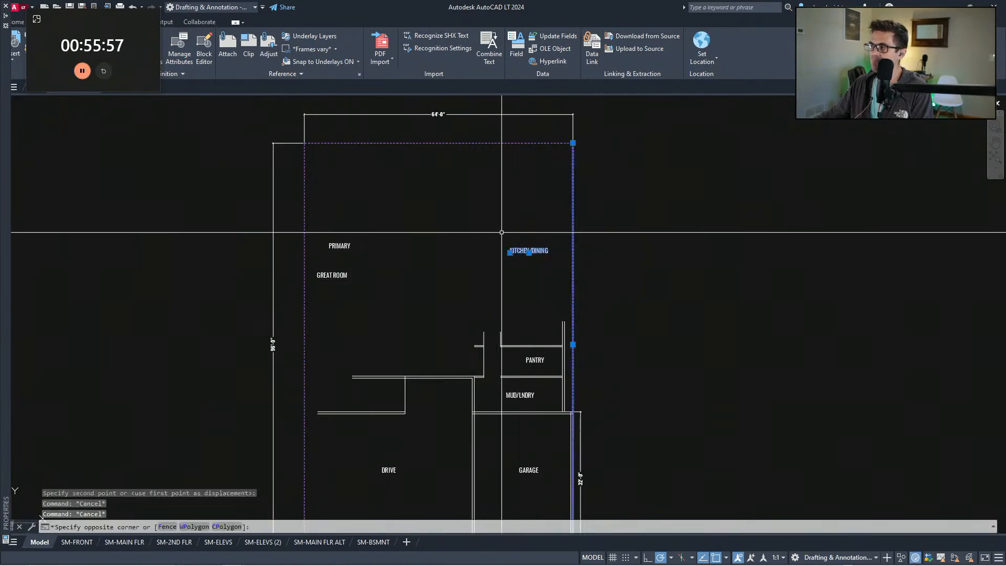
# Step: Move the KITCHEN/DINING label to the middle of the lot, level with GREAT ROOM
pyautogui.click(535, 264)
pyautogui.click(524, 243)
pyautogui.write('v')
pyautogui.click(530, 251)
pyautogui.click(443, 274)
pyautogui.press('Escape')
# Step: Move the PRIMARY label across to the lot's right side, above the pantry area
pyautogui.click(370, 258)
pyautogui.click(316, 228)
pyautogui.write('v')
pyautogui.click(337, 243)
pyautogui.click(542, 230)
pyautogui.press('Escape')
pyautogui.press('Escape')
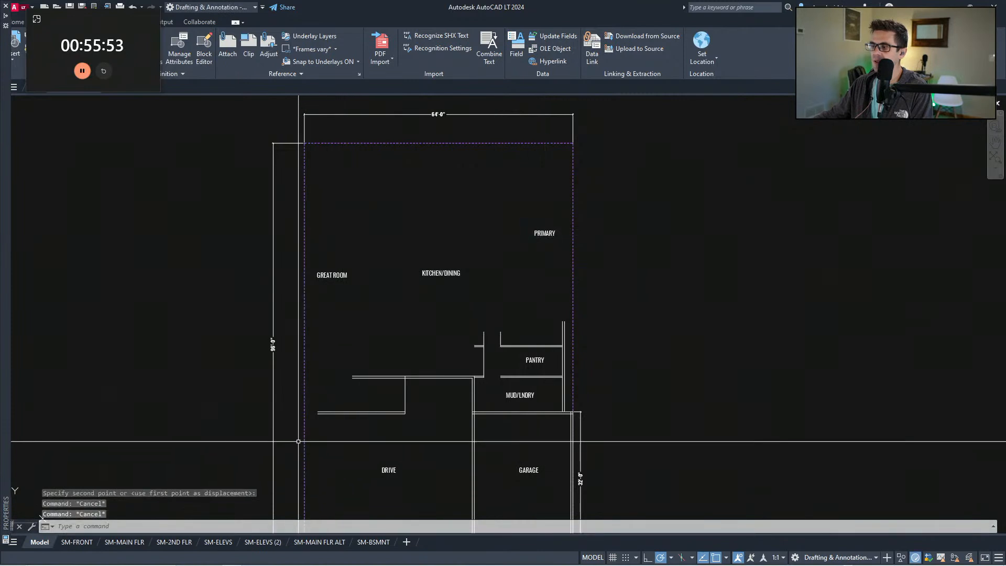
pyautogui.click(292, 435)
pyautogui.scroll(-2, 424, 355)
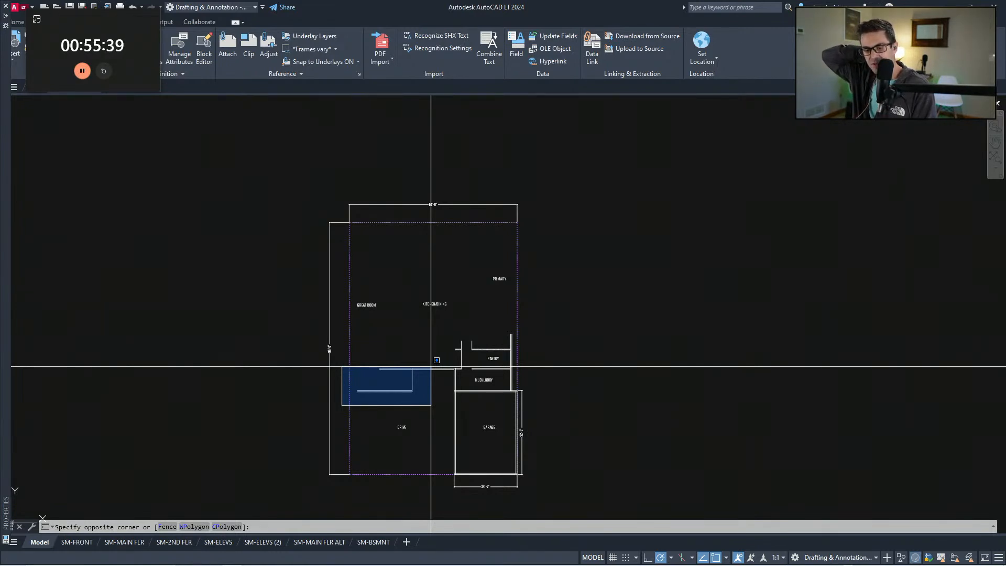
pyautogui.press('Escape')
pyautogui.press('Escape')
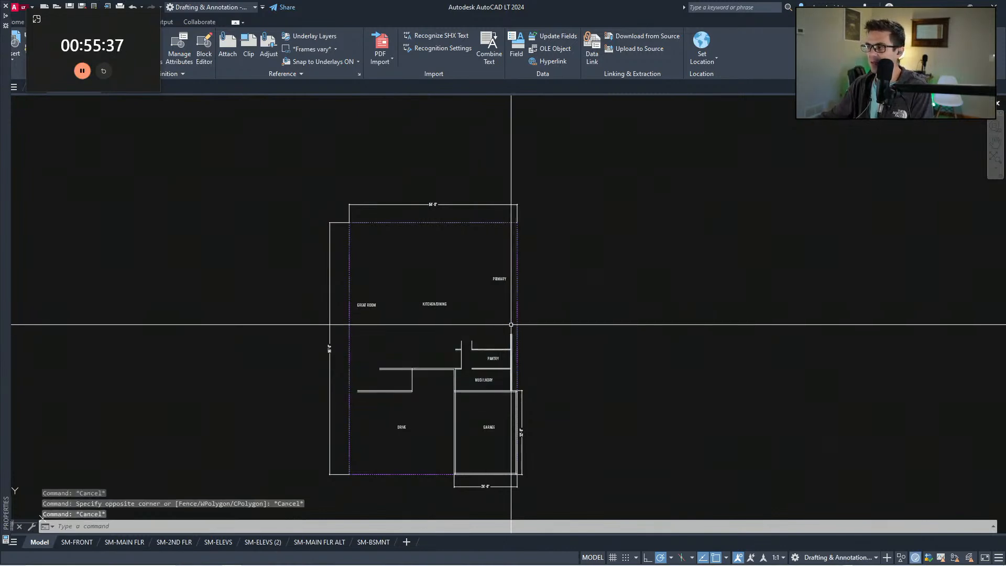
# Step: Move the PRIMARY label from the lot's right side to the left side, just above GREAT ROOM
pyautogui.scroll(1, 496, 299)
pyautogui.click(504, 288)
pyautogui.click(490, 255)
pyautogui.write('v')
pyautogui.press('space')
pyautogui.click(490, 255)
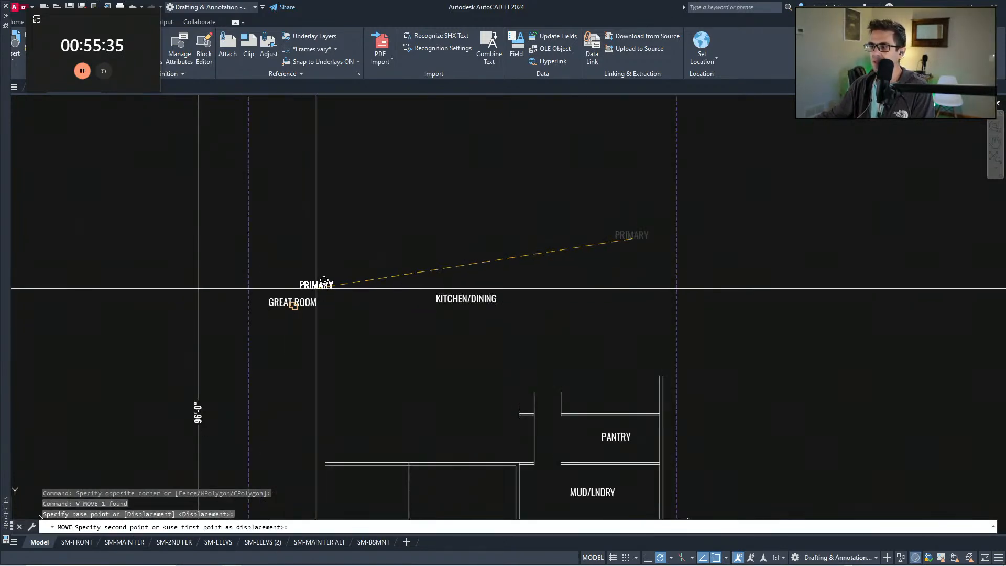
pyautogui.click(292, 285)
pyautogui.press('Escape')
pyautogui.press('Escape')
pyautogui.moveTo(360, 391); pyautogui.dragTo(401, 352, button='middle')
pyautogui.scroll(-1, 392, 372)
pyautogui.click(278, 407)
pyautogui.scroll(-1, 402, 356)
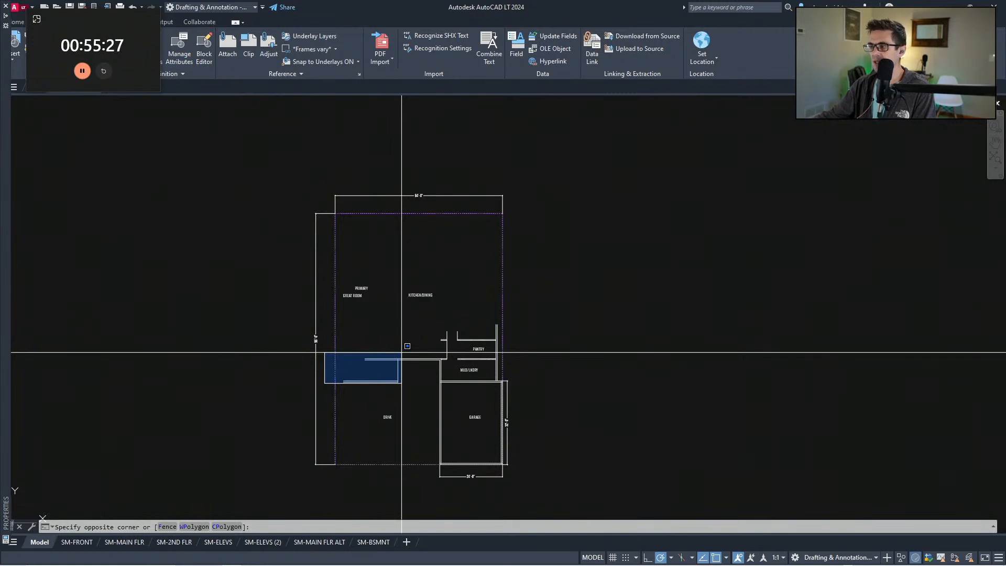
pyautogui.press('Escape')
pyautogui.press('Escape')
pyautogui.scroll(2, 404, 307)
pyautogui.moveTo(405, 306); pyautogui.dragTo(411, 348, button='middle')
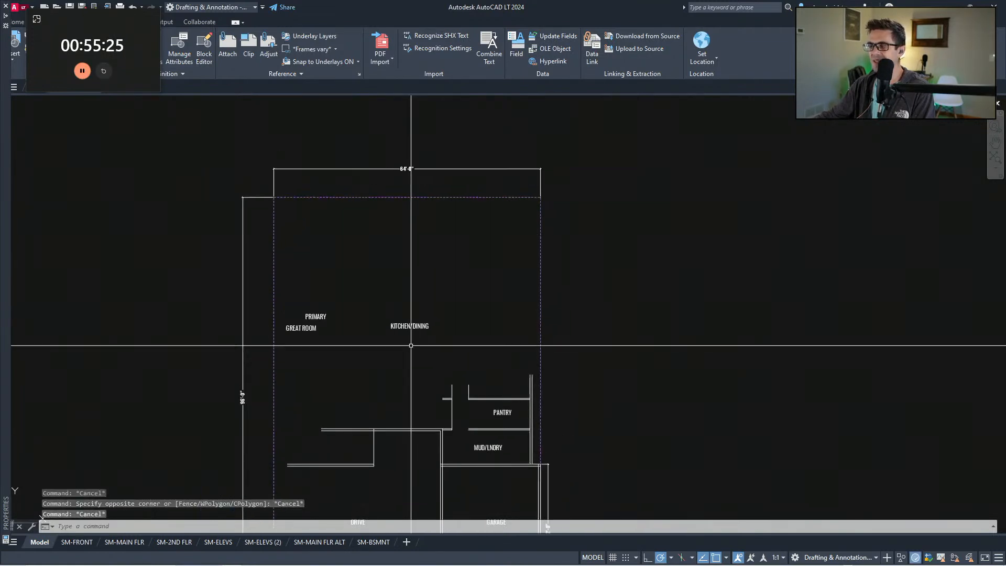
# Step: Move the KITCHEN/DINING label from the middle to the lot's right side, above the pantry
pyautogui.click(414, 341)
pyautogui.click(409, 327)
pyautogui.write('m')
pyautogui.press('space')
pyautogui.click(410, 328)
pyautogui.click(489, 319)
pyautogui.press('Escape')
pyautogui.press('Escape')
# Step: Move the GREAT ROOM label to the middle of the lot, between PRIMARY and KITCHEN/DINING
pyautogui.click(360, 341)
pyautogui.click(294, 328)
pyautogui.write('m')
pyautogui.press('space')
pyautogui.click(316, 343)
pyautogui.click(417, 331)
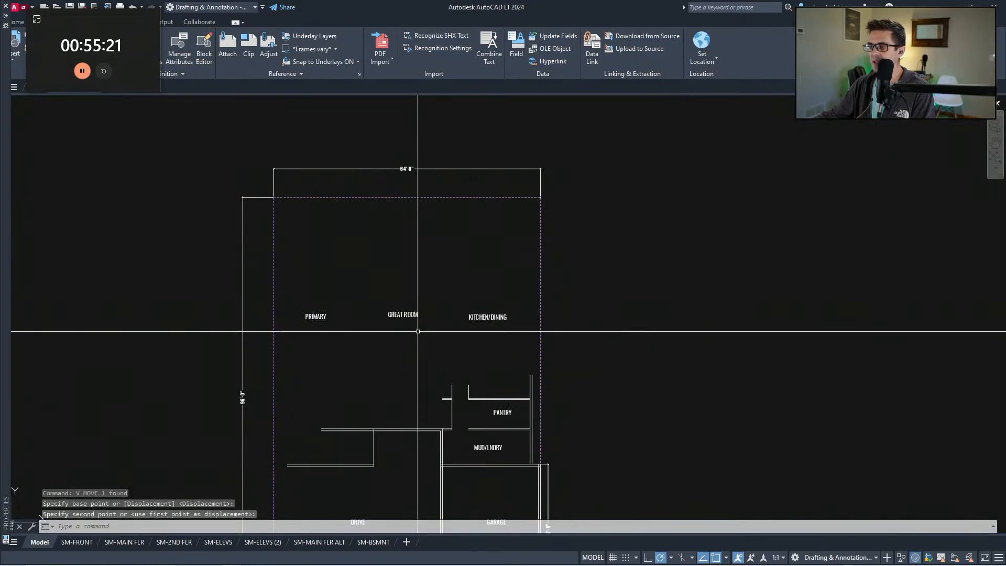
pyautogui.press('Escape')
pyautogui.moveTo(395, 414); pyautogui.dragTo(417, 340, button='middle')
pyautogui.scroll(-2, 418, 346)
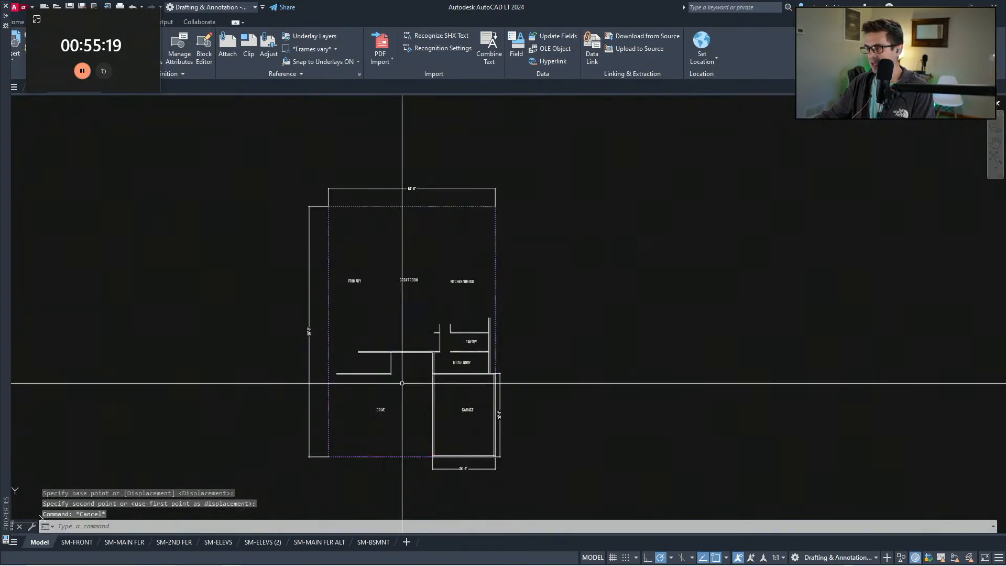
pyautogui.scroll(2, 362, 380)
pyautogui.scroll(-2, 367, 367)
pyautogui.scroll(2, 451, 329)
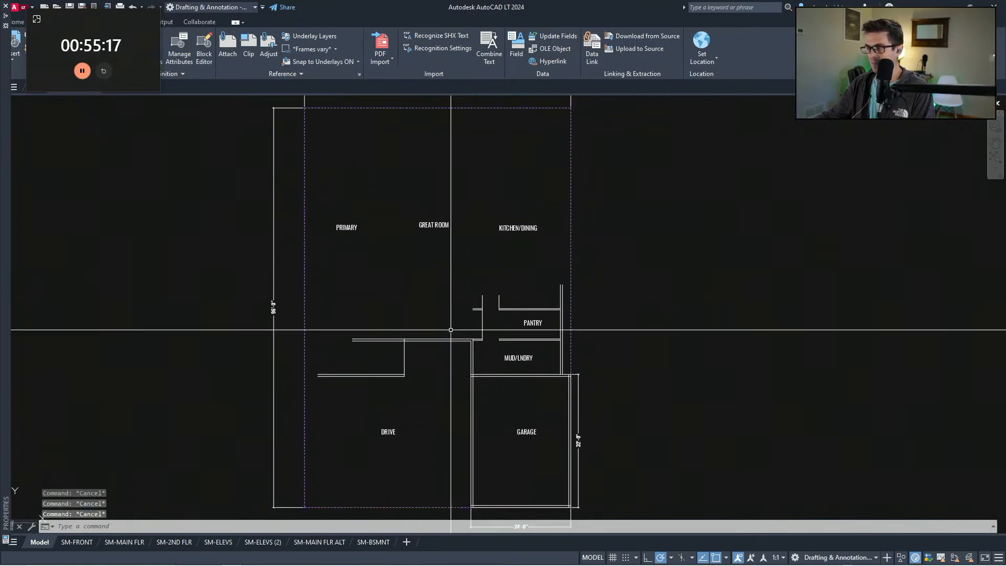
pyautogui.write('s')
pyautogui.press('space')
pyautogui.press('Escape')
pyautogui.press('Escape')
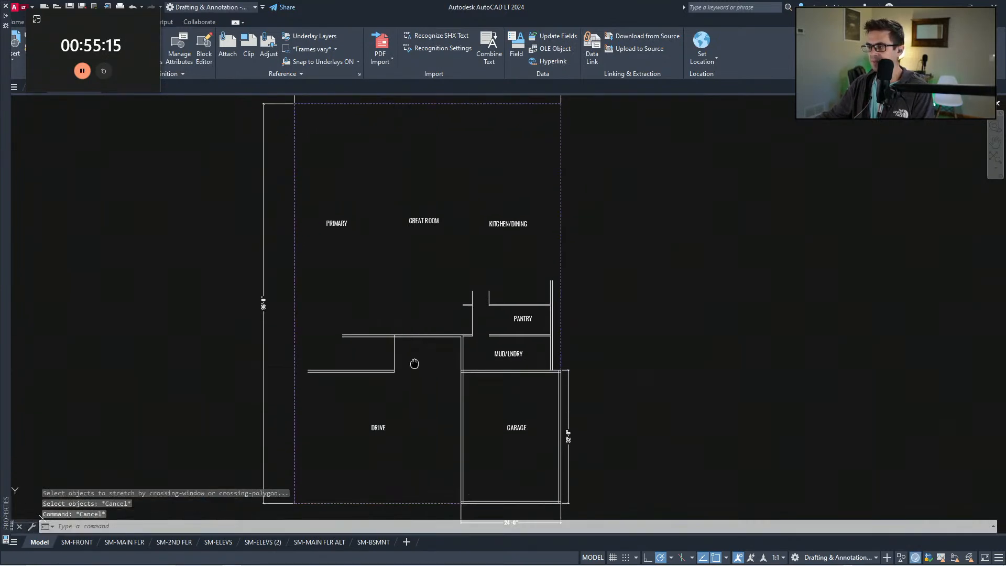
pyautogui.moveTo(425, 369); pyautogui.dragTo(411, 384, button='middle')
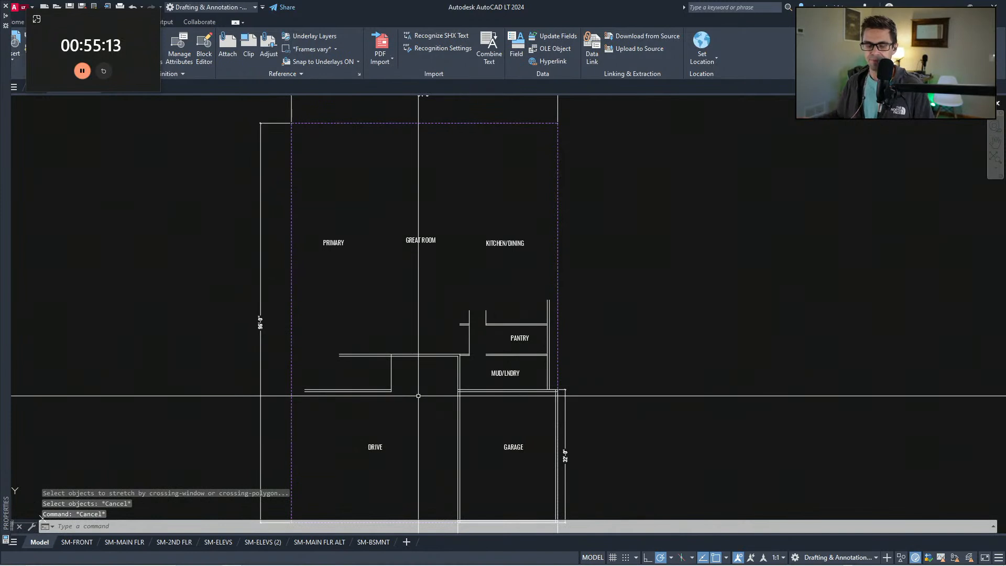
pyautogui.press('Escape')
pyautogui.press('Escape')
pyautogui.scroll(-2, 436, 341)
pyautogui.scroll(2, 472, 335)
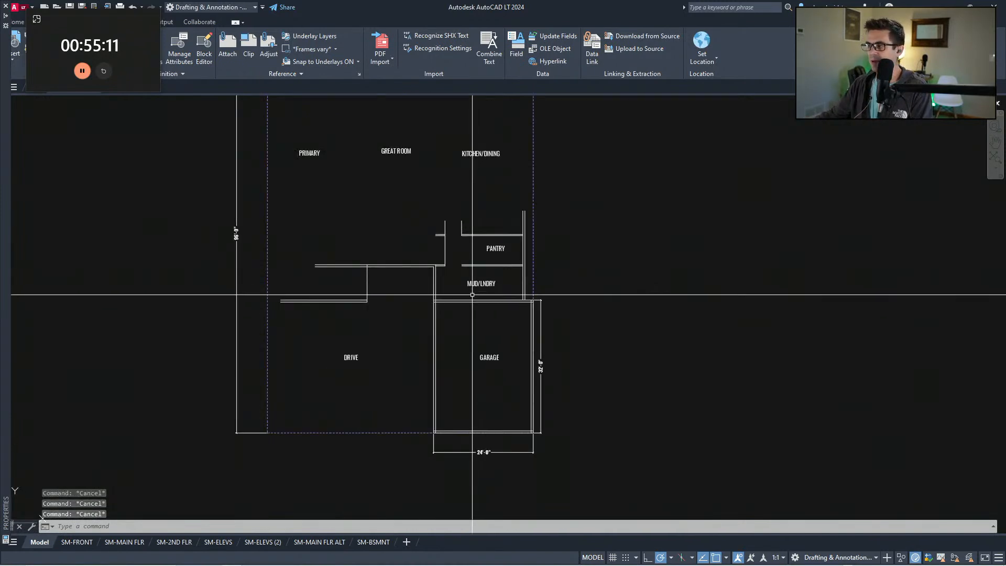
pyautogui.moveTo(473, 371)
pyautogui.mouseDown(button='middle')
pyautogui.moveTo(485, 394)
pyautogui.moveTo(510, 326)
pyautogui.moveTo(498, 330)
pyautogui.mouseUp(button='middle')
pyautogui.scroll(3, 438, 342)
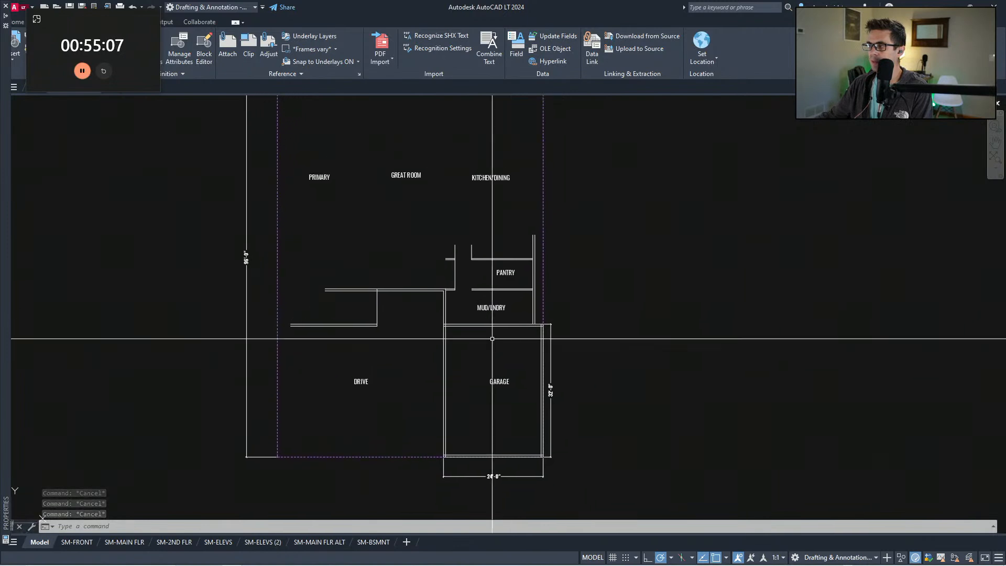
# Step: Move the garage's left wall, together with the short walls left of the mud/laundry and pantry, 24 inches to the right
pyautogui.click(446, 346)
pyautogui.click(429, 341)
pyautogui.moveTo(437, 343); pyautogui.dragTo(427, 330, button='middle')
pyautogui.click(391, 322)
pyautogui.click(492, 162)
pyautogui.press('v')
pyautogui.press('Return')
pyautogui.click(444, 197)
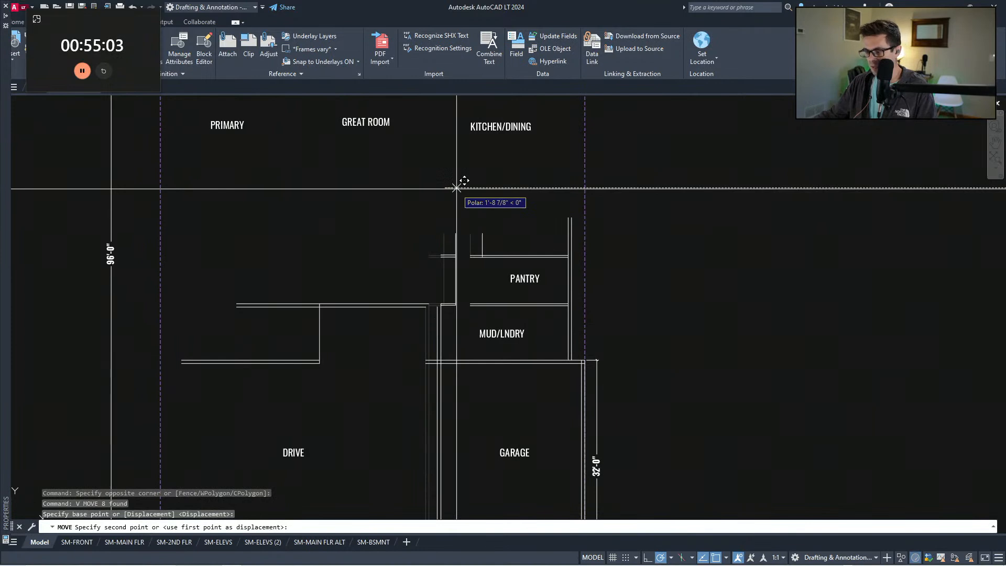
pyautogui.click(456, 188)
# Step: Copy the shifted double-line wall between the drive and garage 24 inches to the left
pyautogui.moveTo(456, 398); pyautogui.dragTo(437, 268, button='middle')
pyautogui.click(427, 288)
pyautogui.click(414, 302)
pyautogui.write('cv')
pyautogui.press('Return')
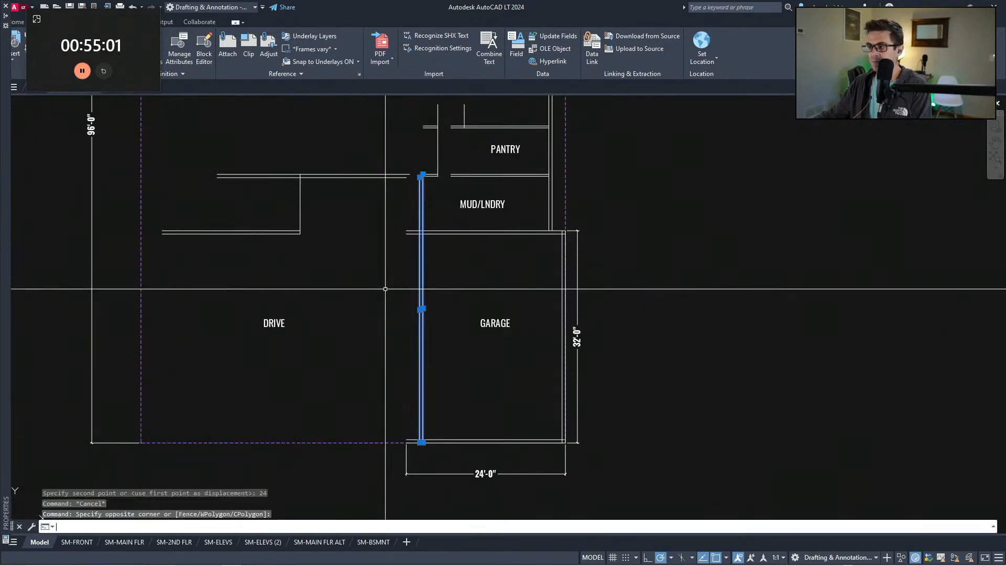
pyautogui.click(475, 304)
pyautogui.write('24')
pyautogui.press('Return')
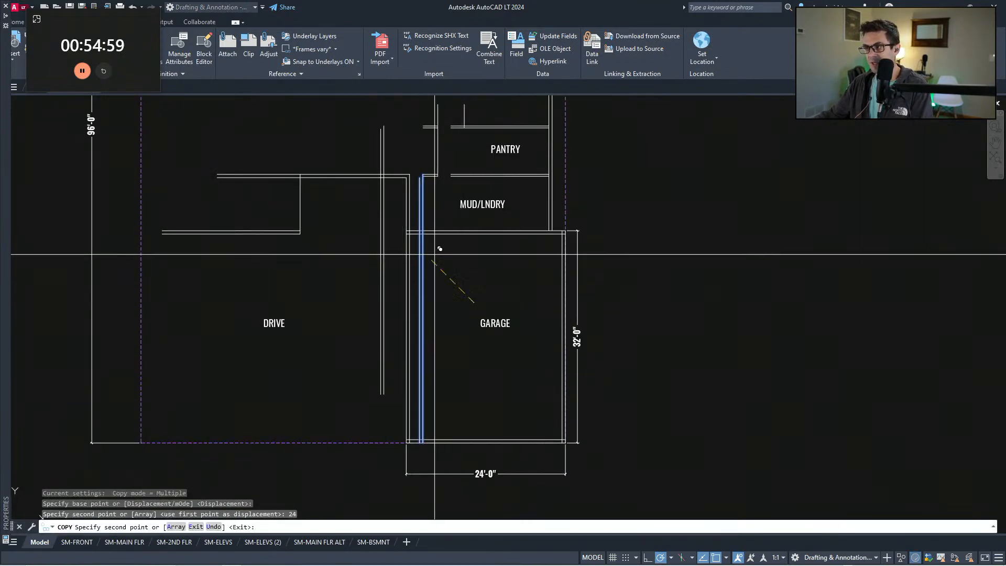
# Step: Trim the outer wall copy above the garage and the inner wall inside the garage, offsetting the mud/laundry wall from the garage wall
pyautogui.scroll(5, 426, 234)
pyautogui.write('tr')
pyautogui.press('Return')
pyautogui.moveTo(435, 245); pyautogui.dragTo(390, 209)
pyautogui.press('Return')
pyautogui.moveTo(435, 273); pyautogui.dragTo(409, 252)
pyautogui.moveTo(400, 190); pyautogui.dragTo(402, 268, button='middle')
pyautogui.press('Escape')
pyautogui.scroll(-6, 395, 236)
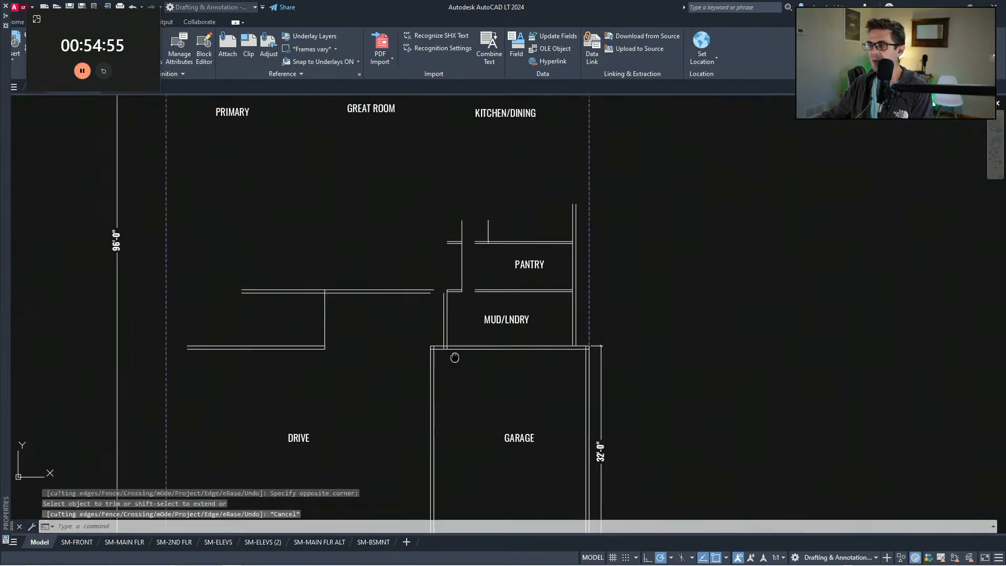
pyautogui.scroll(2, 489, 318)
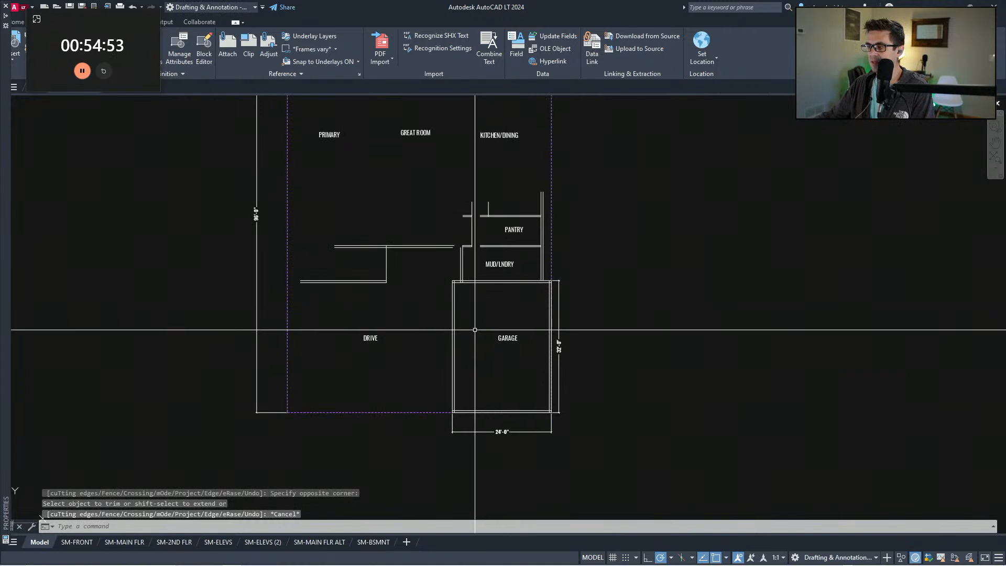
pyautogui.scroll(2, 462, 386)
pyautogui.press('Escape')
pyautogui.press('Escape')
pyautogui.press('Escape')
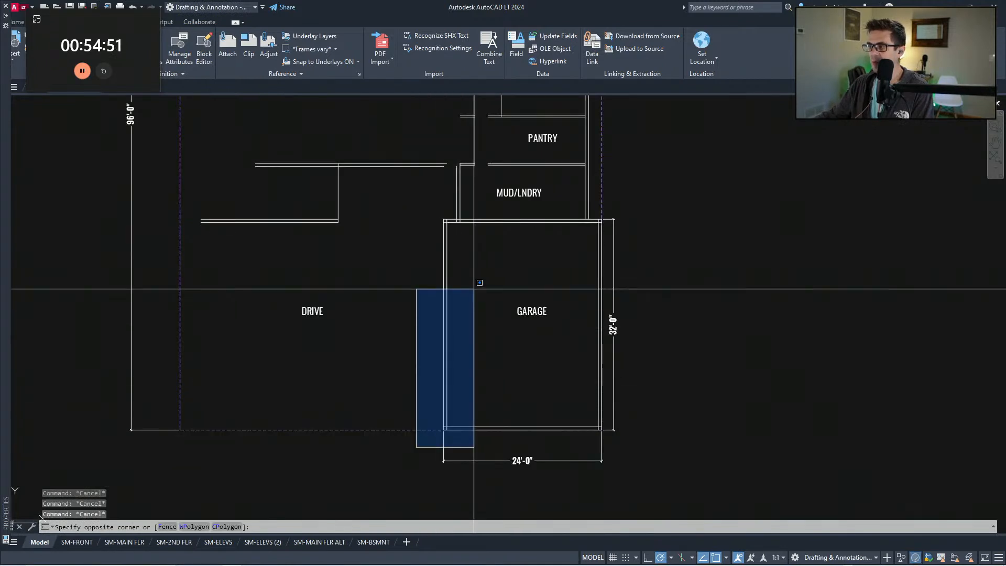
pyautogui.scroll(-2, 474, 289)
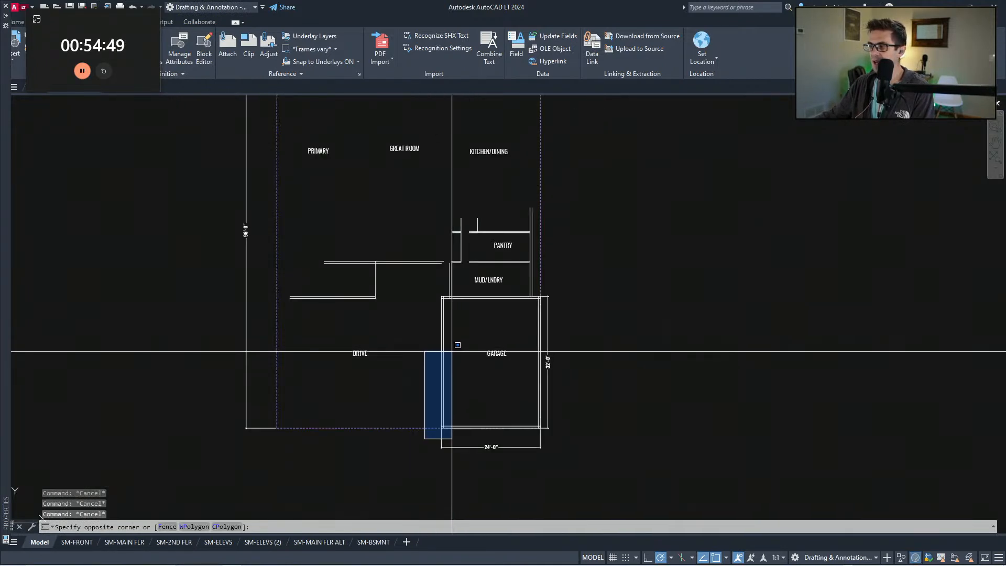
# Step: Extend the horizontal wall lines above the drive to meet the shifted mud/laundry wall
pyautogui.moveTo(458, 363)
pyautogui.mouseDown(button='middle')
pyautogui.moveTo(457, 349)
pyautogui.moveTo(450, 386)
pyautogui.mouseUp(button='middle')
pyautogui.scroll(2, 434, 297)
pyautogui.write('ex')
pyautogui.click(465, 312)
pyautogui.click(440, 298)
pyautogui.press('space')
pyautogui.click(436, 301)
pyautogui.click(414, 264)
pyautogui.press('Escape')
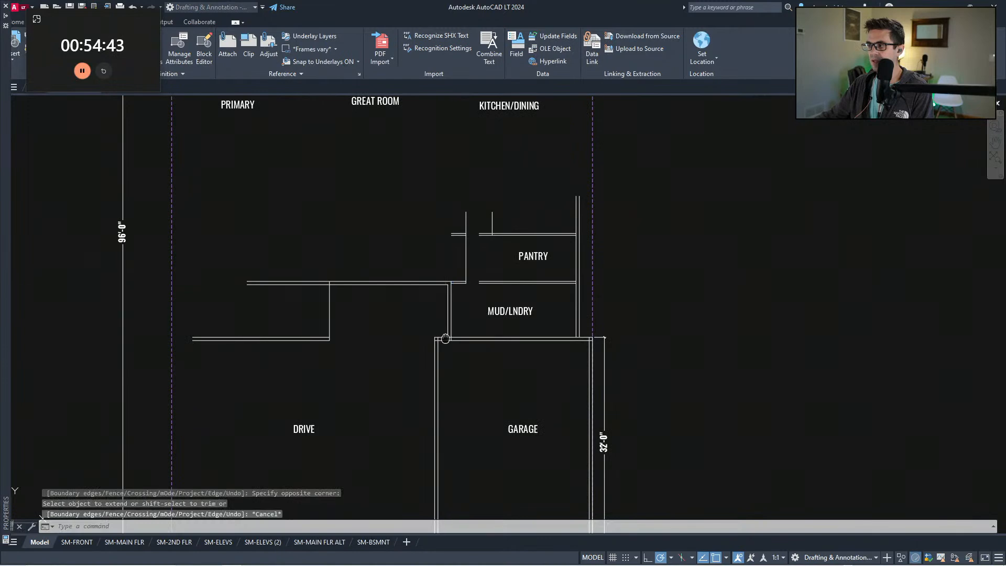
# Step: Examine the revised wall layout around the mud/laundry, pantry and garage
pyautogui.moveTo(445, 338); pyautogui.dragTo(444, 318, button='middle')
pyautogui.moveTo(458, 378); pyautogui.dragTo(461, 354, button='middle')
pyautogui.moveTo(467, 274); pyautogui.dragTo(465, 349, button='middle')
pyautogui.moveTo(462, 304)
pyautogui.mouseDown(button='middle')
pyautogui.moveTo(455, 362)
pyautogui.moveTo(472, 338)
pyautogui.mouseUp(button='middle')
pyautogui.scroll(-3, 472, 367)
pyautogui.scroll(3, 524, 377)
pyautogui.scroll(2, 527, 377)
pyautogui.scroll(-2, 472, 332)
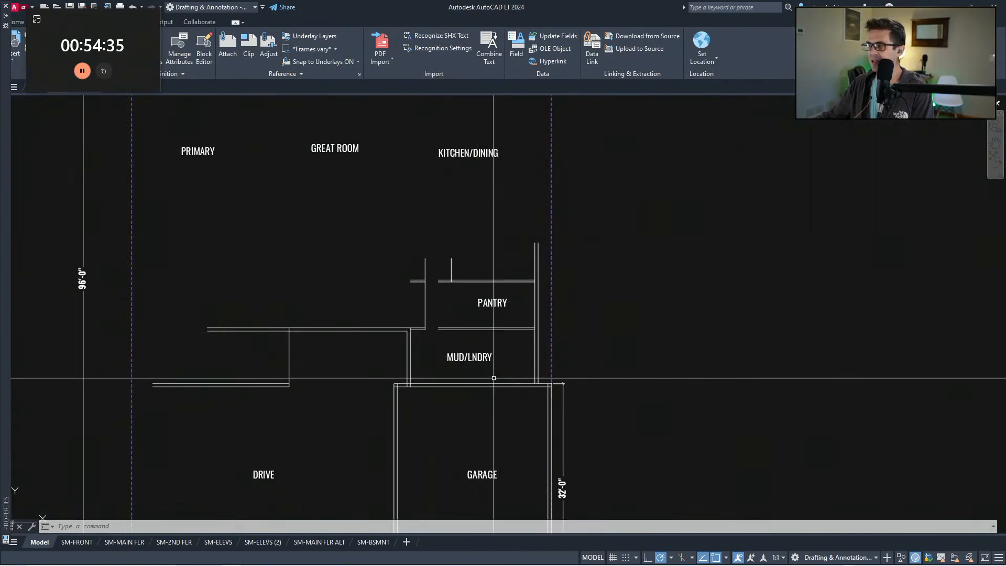
# Step: Measure diagonally across the mud/laundry room from its lower-left corner to its upper-right inner corner
pyautogui.scroll(2, 420, 391)
pyautogui.write('dd')
pyautogui.press('Return')
pyautogui.click(405, 379)
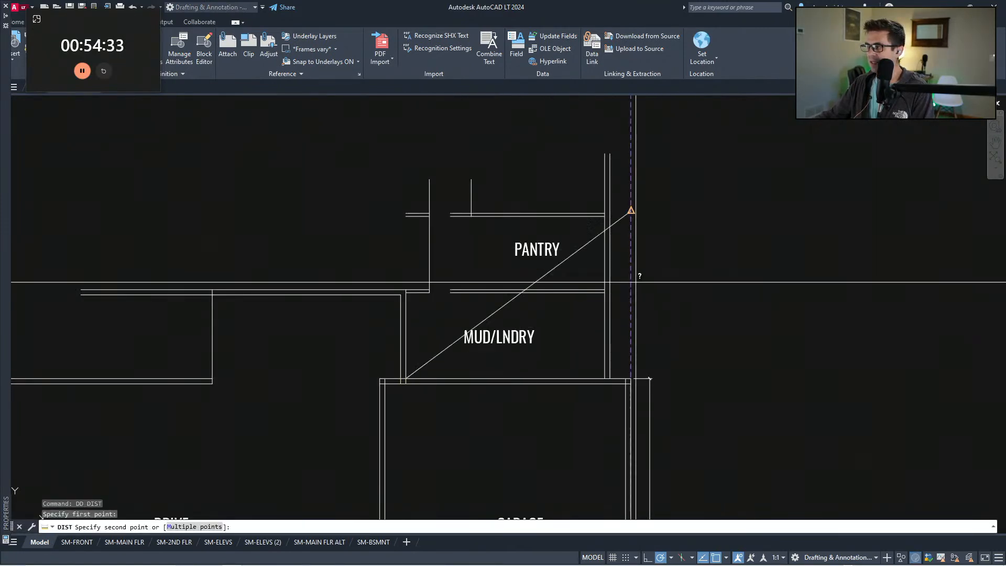
pyautogui.click(606, 288)
pyautogui.press('Escape')
pyautogui.press('Escape')
pyautogui.write('dd')
pyautogui.press('Return')
pyautogui.click(606, 291)
pyautogui.click(406, 378)
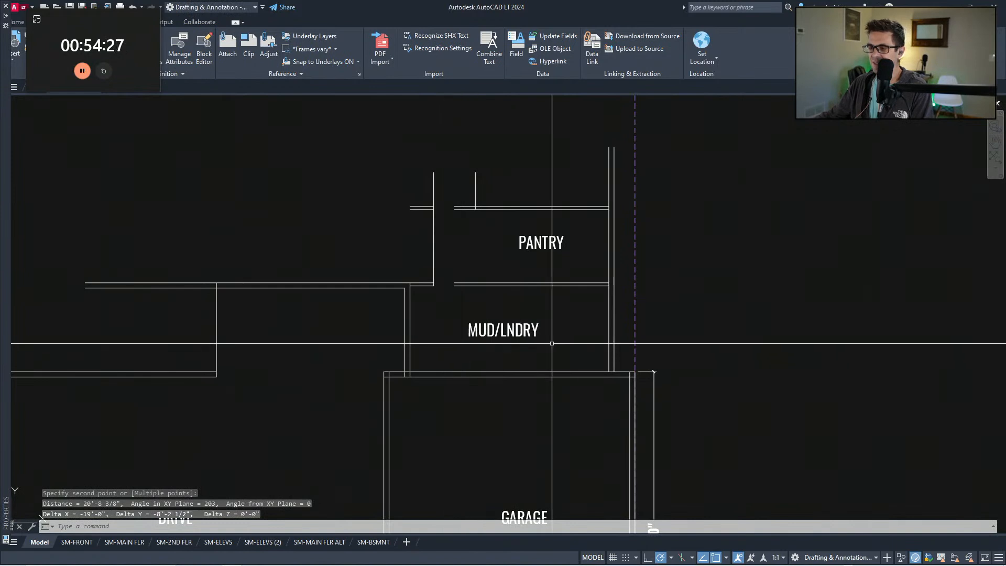
# Step: Offset the inner line of the mud/laundry room's right wall 10' into the room
pyautogui.write('ff')
pyautogui.press('Return')
pyautogui.write('10')
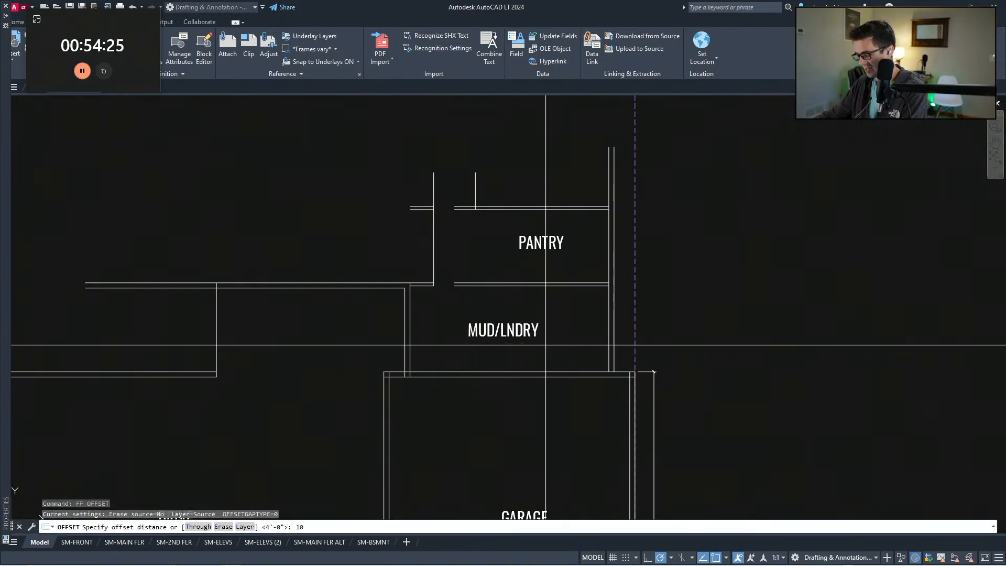
pyautogui.write("'")
pyautogui.press('Return')
pyautogui.click(608, 336)
pyautogui.click(580, 340)
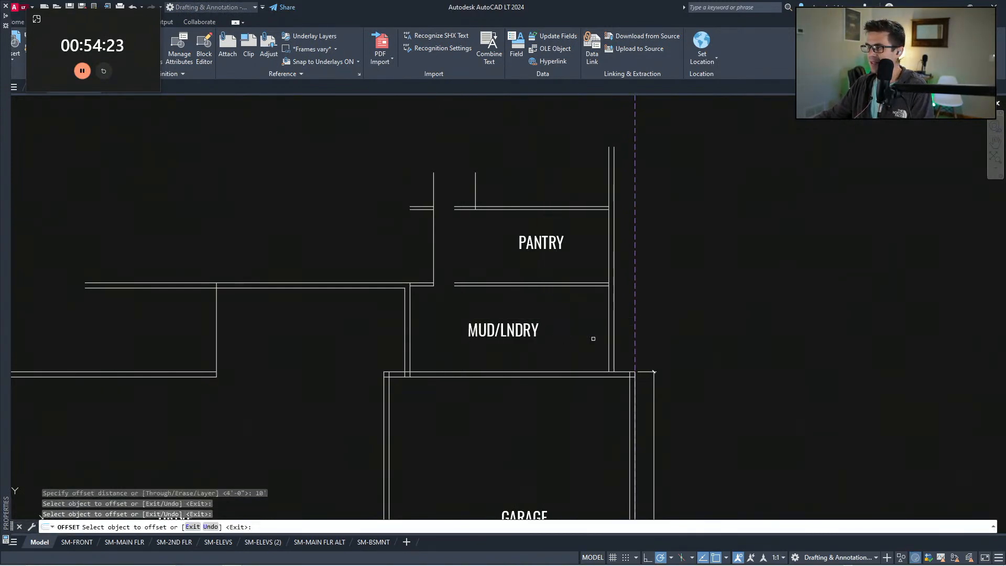
pyautogui.press('Escape')
pyautogui.press('Escape')
pyautogui.press('Escape')
# Step: Offset the new partition line by 3.5 inches to give the partition its thickness
pyautogui.moveTo(524, 341); pyautogui.dragTo(492, 340, button='middle')
pyautogui.write('o 3.5')
pyautogui.click(471, 295)
pyautogui.click(463, 288)
pyautogui.press('Escape')
pyautogui.press('Escape')
# Step: Nudge the MUD/LNDRY label slightly up and to the right
pyautogui.click(514, 355)
pyautogui.click(494, 331)
pyautogui.write('v')
pyautogui.click(487, 347)
pyautogui.click(489, 344)
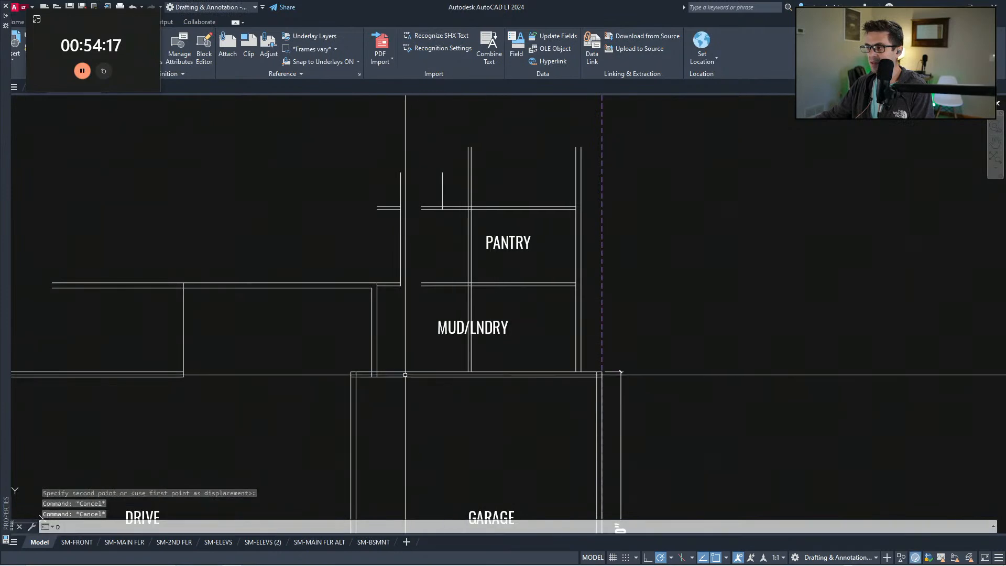
# Step: Measure from the foot of the new partition to the dashed lot line on the right
pyautogui.write('dd')
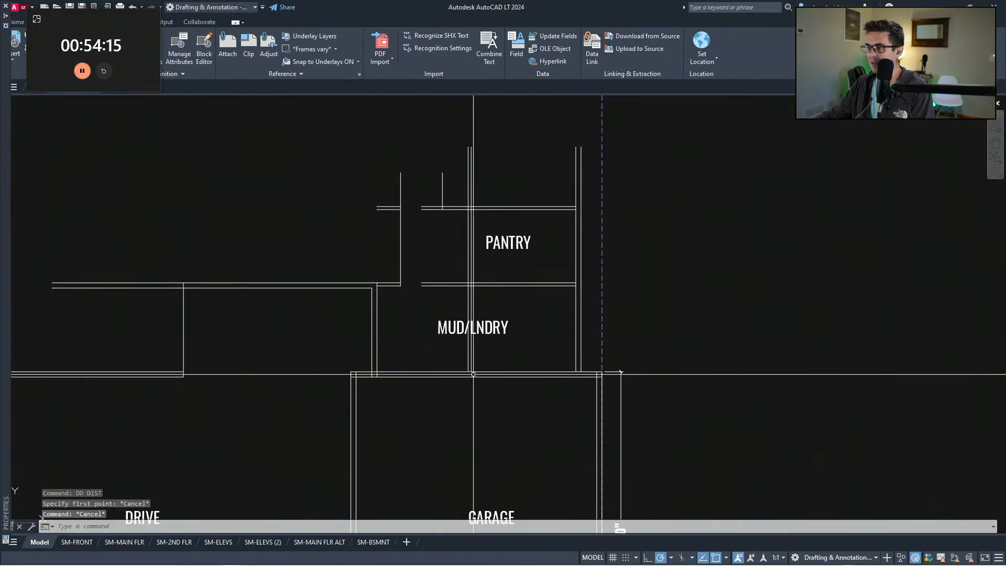
pyautogui.click(472, 371)
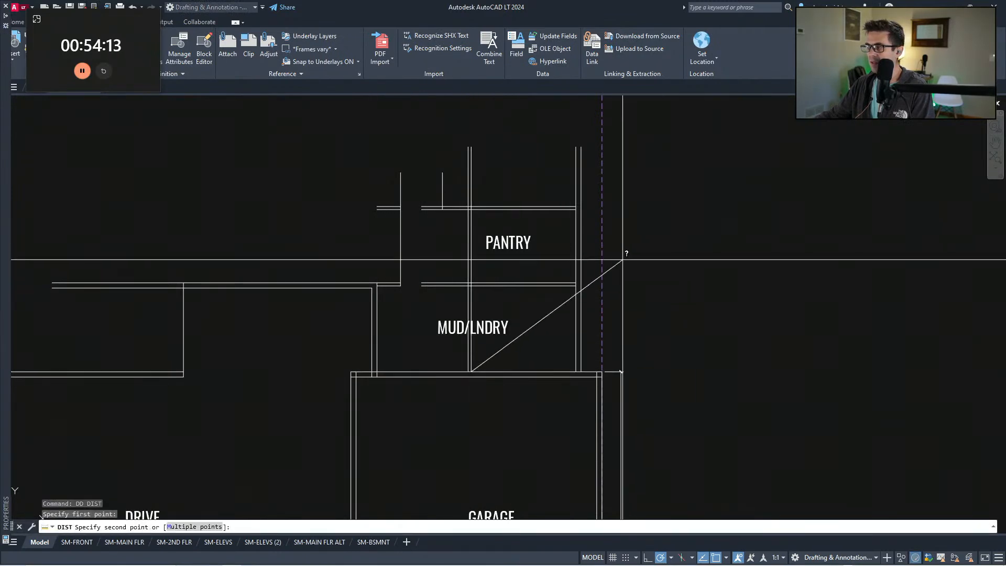
pyautogui.click(601, 264)
# Step: Trim the new partition lines above the wall between the pantry and the mud/laundry
pyautogui.moveTo(512, 352)
pyautogui.mouseDown(button='middle')
pyautogui.moveTo(536, 356)
pyautogui.moveTo(510, 350)
pyautogui.moveTo(511, 359)
pyautogui.mouseUp(button='middle')
pyautogui.write('tr')
pyautogui.press('Escape')
pyautogui.press('Escape')
pyautogui.write('tr')
pyautogui.click(496, 335)
pyautogui.press('space')
pyautogui.click(497, 317)
pyautogui.click(486, 306)
pyautogui.press('Escape')
pyautogui.press('Escape')
# Step: Move the MUD/LNDRY label into the middle of the room right of the new partition
pyautogui.click(510, 394)
pyautogui.click(498, 361)
pyautogui.write('m')
pyautogui.click(508, 381)
pyautogui.click(562, 371)
pyautogui.press('Escape')
pyautogui.press('Escape')
# Step: Offset the left wall line and the partition's left line 24 inches into the space between them
pyautogui.write('ff 24')
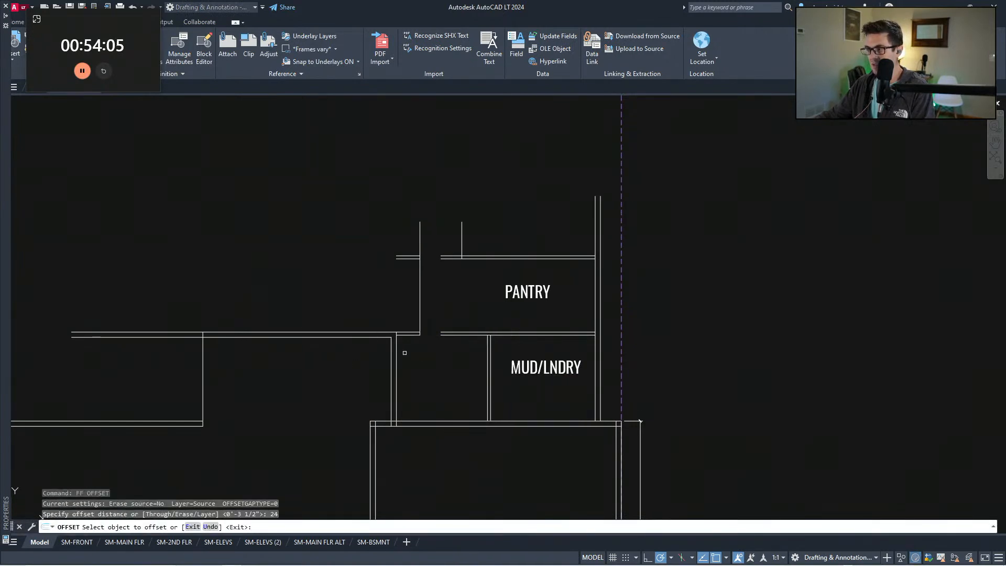
pyautogui.click(397, 347)
pyautogui.click(465, 348)
pyautogui.press('Escape')
pyautogui.press('Escape')
pyautogui.moveTo(499, 392); pyautogui.dragTo(488, 360, button='middle')
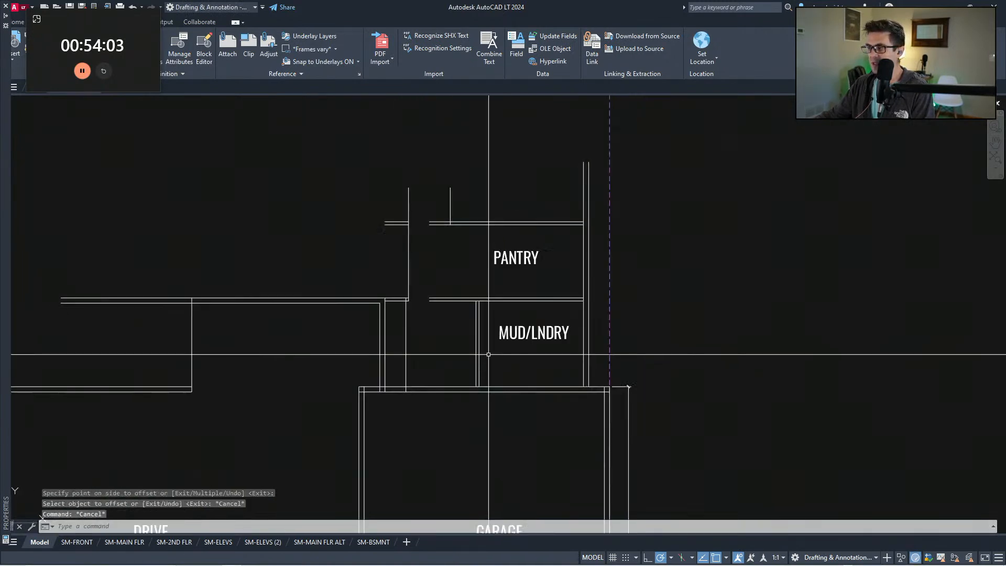
pyautogui.write('ff 24')
pyautogui.click(478, 347)
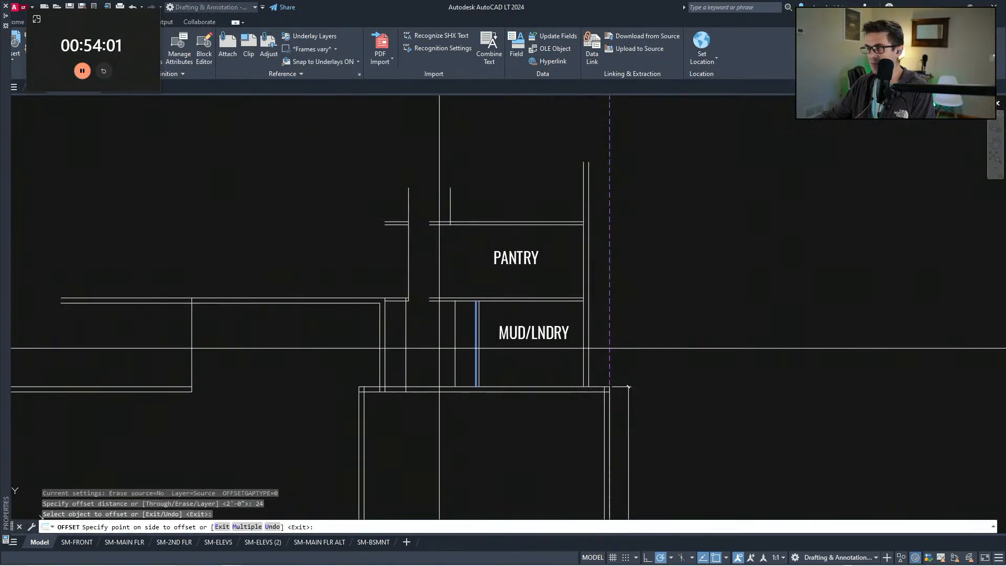
pyautogui.click(461, 348)
pyautogui.press('Escape')
# Step: Measure the space between the left wall and the new partition beside the mud/laundry
pyautogui.write('dd')
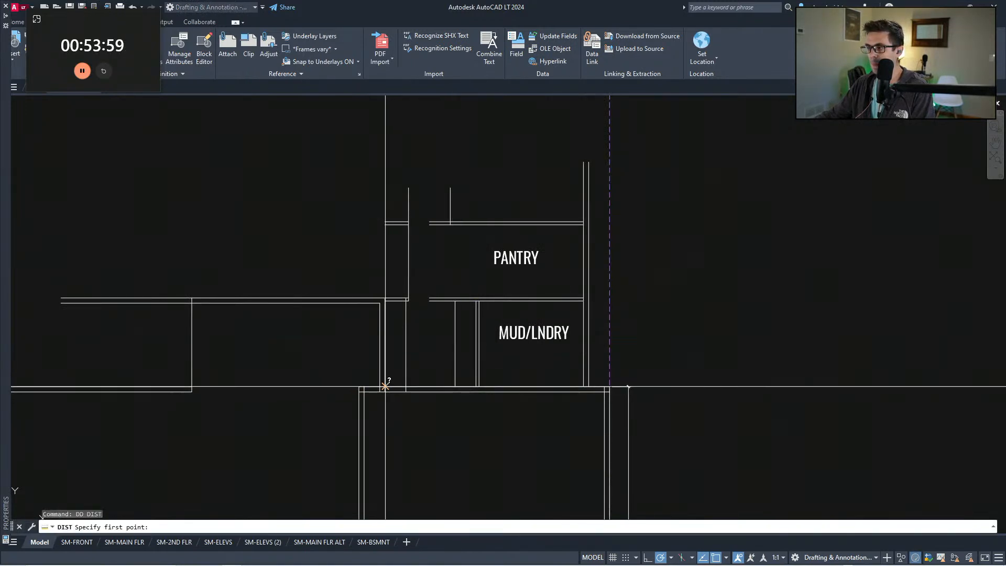
pyautogui.click(385, 386)
pyautogui.click(476, 300)
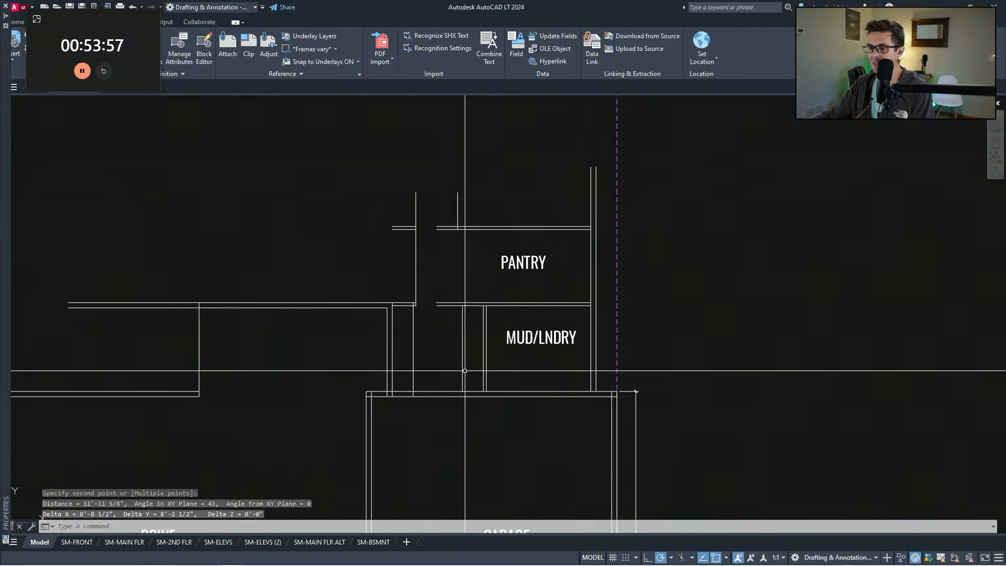
pyautogui.press('Escape')
# Step: Offset the lower line of the pantry and mud/laundry dividing wall 48 inches down into the mud/laundry
pyautogui.moveTo(489, 362); pyautogui.dragTo(487, 388, button='middle')
pyautogui.write('ff')
pyautogui.press('Return')
pyautogui.write('4')
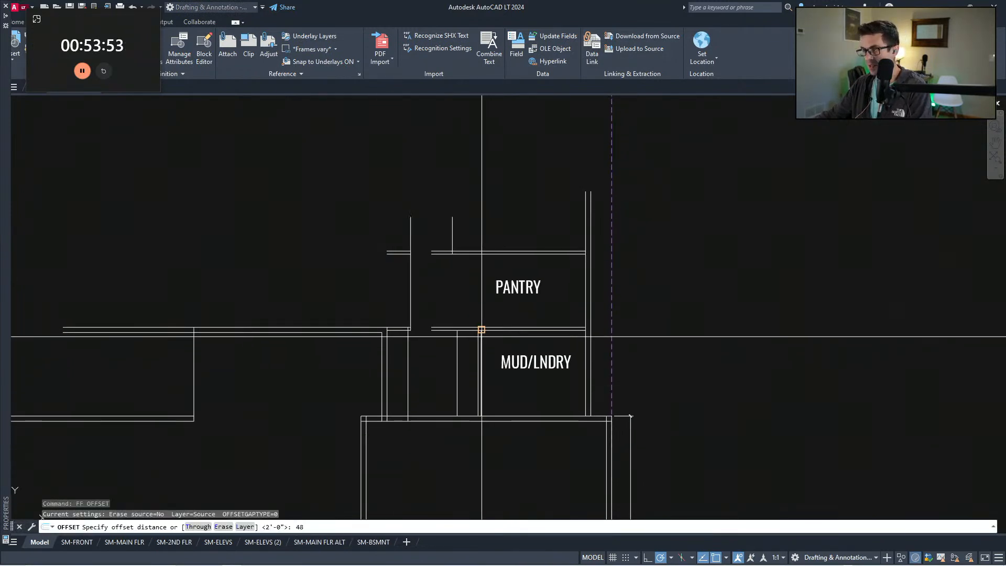
pyautogui.write('8')
pyautogui.press('Return')
pyautogui.click(474, 331)
pyautogui.click(479, 383)
pyautogui.press('Escape')
pyautogui.press('Escape')
pyautogui.scroll(2, 481, 389)
# Step: Trim the offset lines left of the mud/laundry partition into a 24-inch-deep box against the garage wall
pyautogui.write('tr')
pyautogui.press('Return')
pyautogui.click(503, 379)
pyautogui.click(431, 342)
pyautogui.press('Return')
pyautogui.click(424, 381)
pyautogui.click(445, 338)
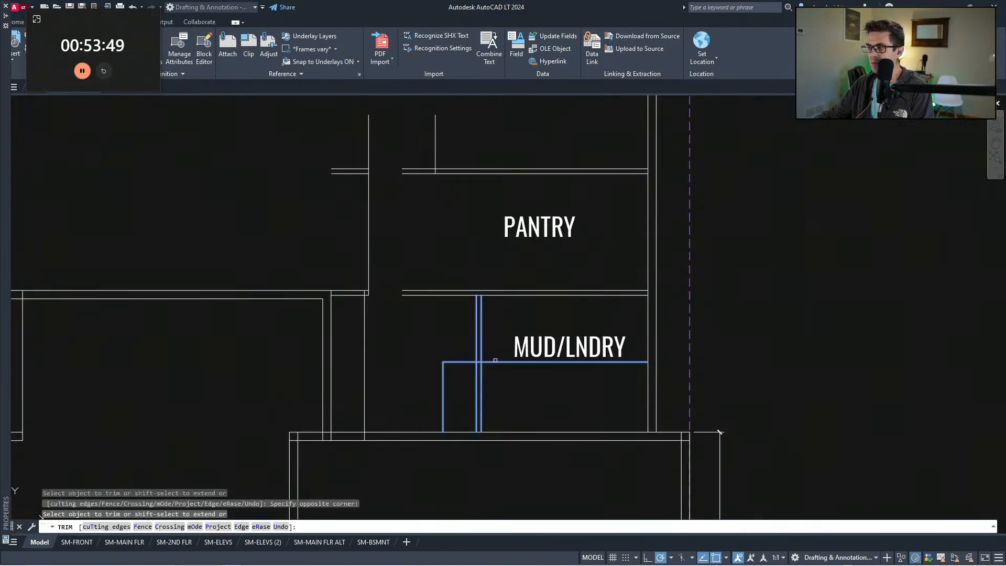
pyautogui.click(506, 360)
pyautogui.press('Escape')
# Step: Erase the short double-line wall stub across the hallway from the pantry's upper wall
pyautogui.scroll(-2, 506, 360)
pyautogui.moveTo(458, 311); pyautogui.dragTo(462, 375, button='middle')
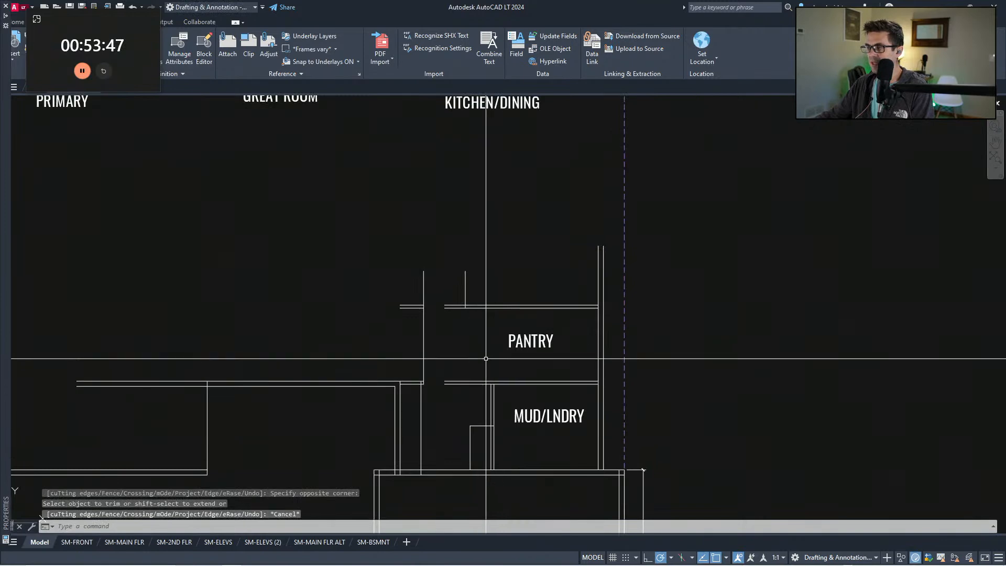
pyautogui.scroll(-1, 486, 359)
pyautogui.scroll(1, 396, 337)
pyautogui.click(419, 330)
pyautogui.click(485, 295)
pyautogui.write('e')
pyautogui.press('Return')
pyautogui.press('Escape')
pyautogui.scroll(-1, 487, 349)
pyautogui.moveTo(554, 320)
pyautogui.mouseDown(button='middle')
pyautogui.moveTo(487, 349)
pyautogui.moveTo(472, 310)
pyautogui.mouseUp(button='middle')
pyautogui.scroll(2, 487, 349)
pyautogui.click(476, 331)
pyautogui.click(447, 319)
pyautogui.press('Escape')
# Step: Extend the short vertical line above the pantry down to the pantry's lower wall
pyautogui.write('e')
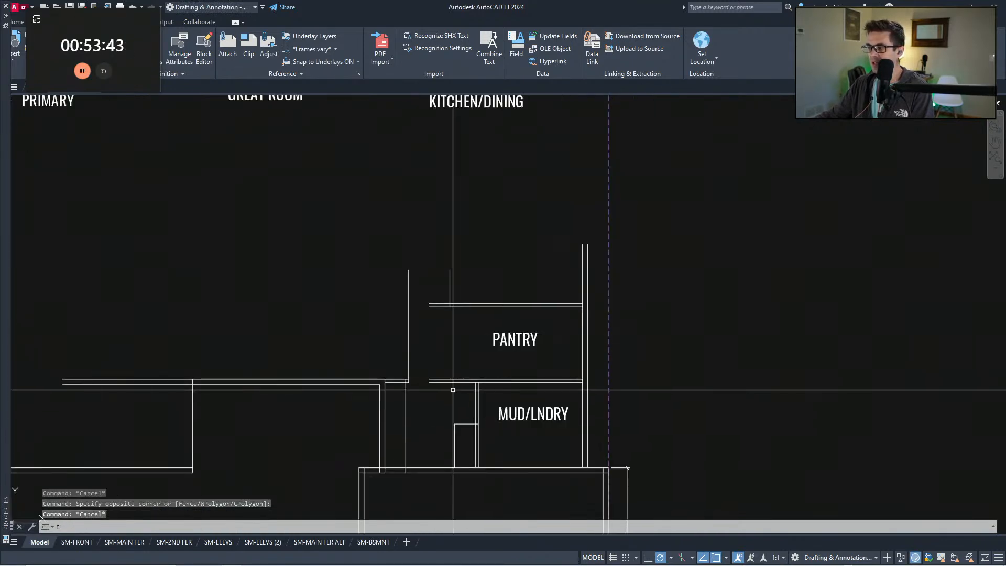
pyautogui.write('x')
pyautogui.press('Return')
pyautogui.click(457, 395)
pyautogui.click(448, 374)
pyautogui.press('Return')
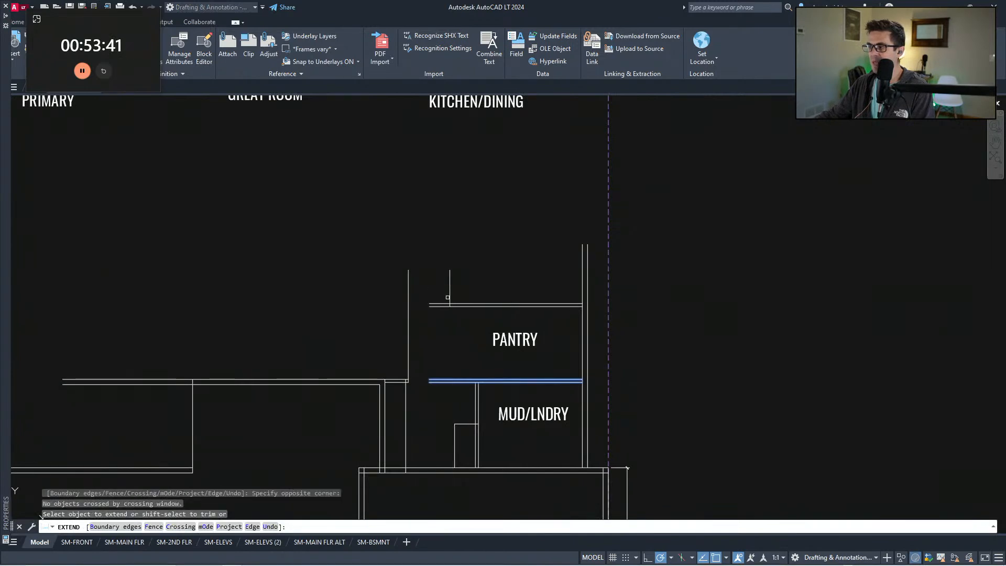
pyautogui.click(454, 297)
pyautogui.click(443, 292)
pyautogui.press('Escape')
pyautogui.press('Escape')
# Step: Trim the pantry's upper wall where it overhangs the extended left side line
pyautogui.write('t')
pyautogui.press('Return')
pyautogui.click(474, 335)
pyautogui.press('Escape')
pyautogui.write('tr')
pyautogui.press('Return')
pyautogui.click(457, 310)
pyautogui.click(421, 314)
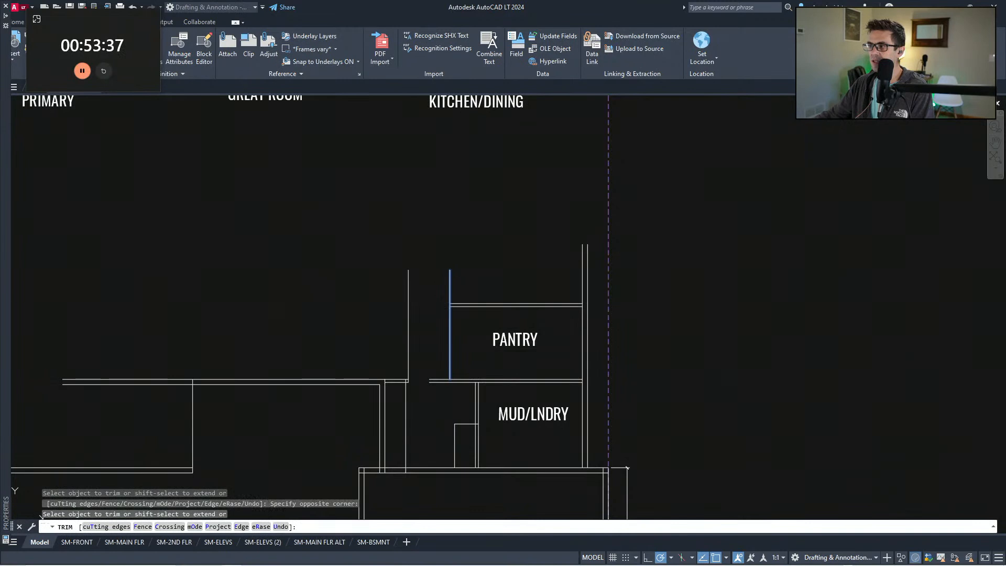
pyautogui.press('Escape')
# Step: Trim the pantry's left side line above its upper wall
pyautogui.write('tr')
pyautogui.click(472, 321)
pyautogui.click(448, 285)
pyautogui.press('Return')
pyautogui.click(461, 286)
pyautogui.click(422, 265)
# Step: Offset the pantry's upper wall upward and the right exterior wall's inner line inward by 24 inches for counters
pyautogui.moveTo(470, 270)
pyautogui.mouseDown(button='middle')
pyautogui.moveTo(453, 368)
pyautogui.moveTo(440, 377)
pyautogui.mouseUp(button='middle')
pyautogui.scroll(-3, 453, 368)
pyautogui.write('ff')
pyautogui.press('Return')
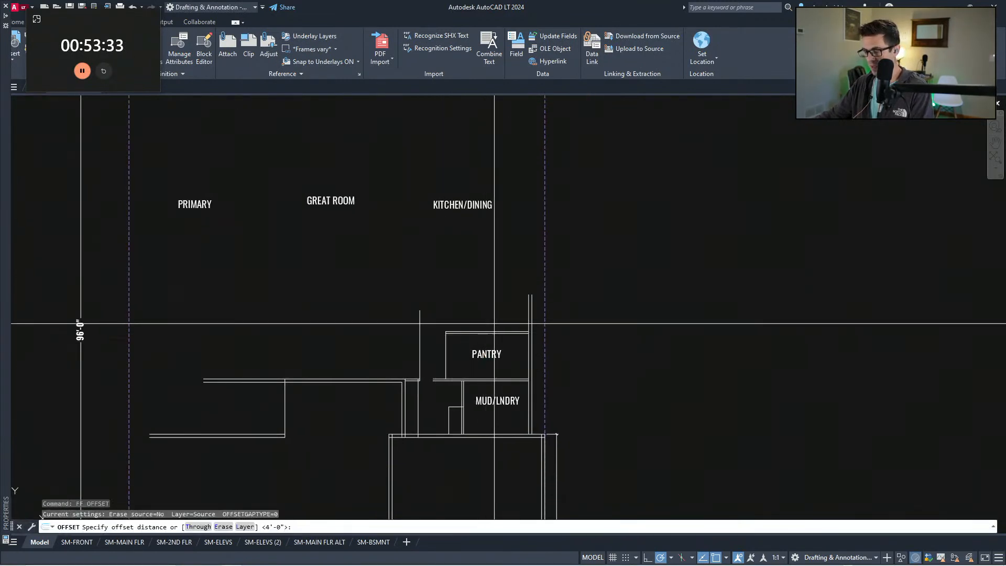
pyautogui.write('24')
pyautogui.press('Return')
pyautogui.scroll(4, 505, 329)
pyautogui.scroll(-2, 523, 305)
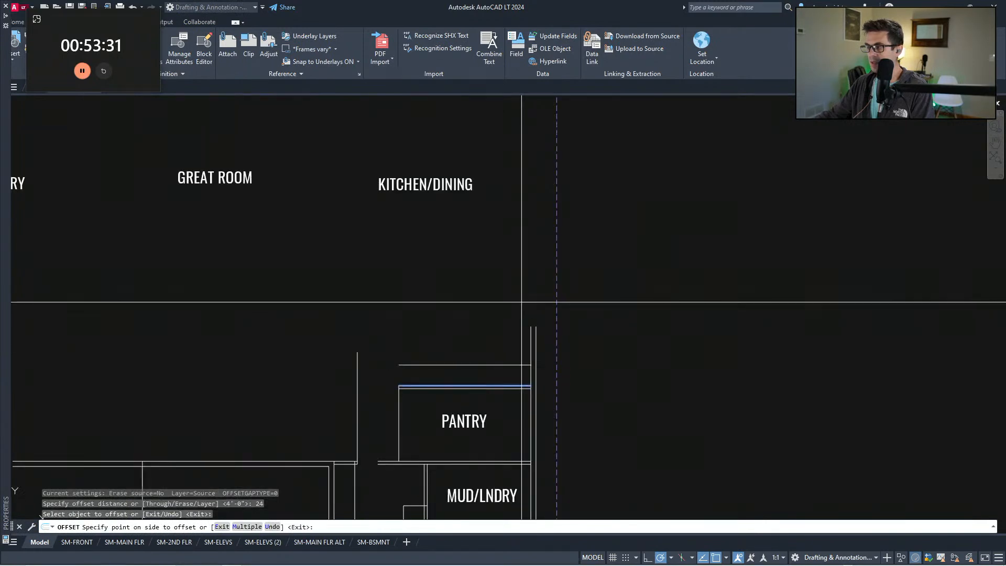
pyautogui.click(531, 340)
pyautogui.click(498, 337)
pyautogui.press('Escape')
pyautogui.moveTo(487, 370); pyautogui.dragTo(487, 338, button='middle')
# Step: Fillet the two 24-inch offset lines into a clean corner above the pantry
pyautogui.write('f')
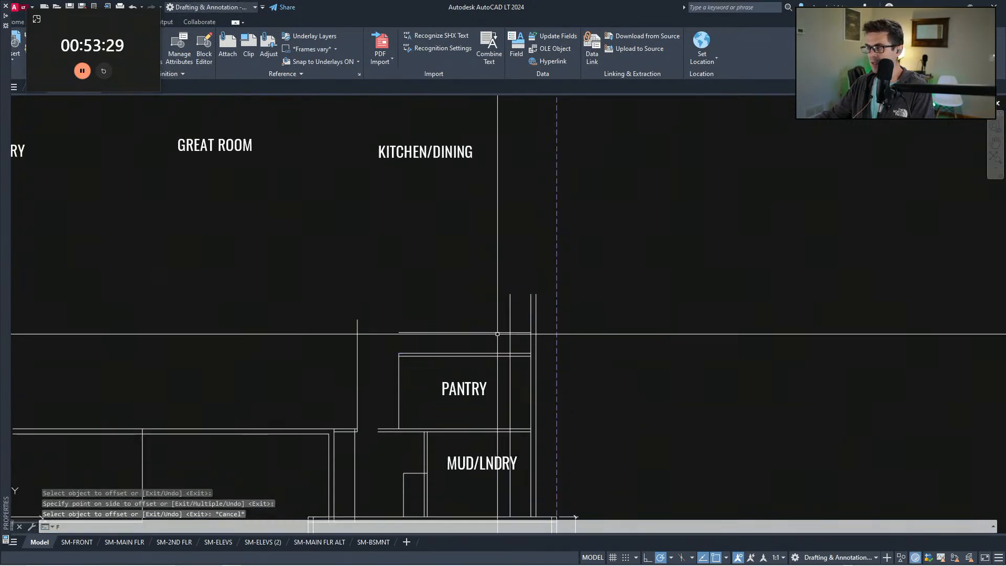
pyautogui.press('Return')
pyautogui.click(498, 333)
pyautogui.click(509, 314)
# Step: Offset the pantry's upper wall line 20' upward for the far side of the kitchen/dining area
pyautogui.write('ff')
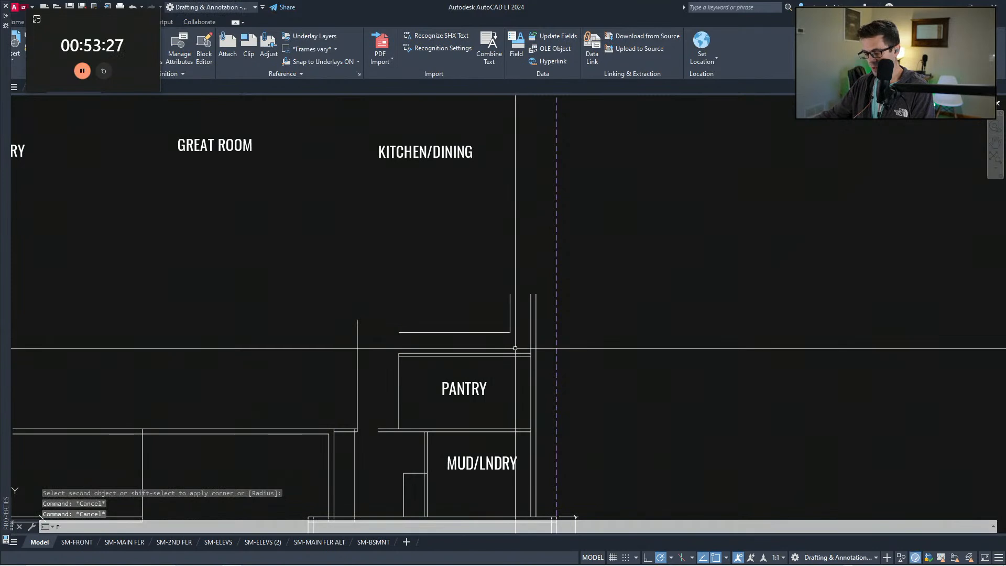
pyautogui.press('Return')
pyautogui.write('2')
pyautogui.click(502, 354)
pyautogui.press('Return')
pyautogui.click(507, 229)
pyautogui.press('Escape')
# Step: Move the KITCHEN/DINING label outside the lot, right of the dashed boundary line
pyautogui.scroll(-2, 503, 236)
pyautogui.moveTo(503, 235); pyautogui.dragTo(492, 317, button='middle')
pyautogui.click(445, 261)
pyautogui.write('v')
pyautogui.press('Return')
pyautogui.click(445, 257)
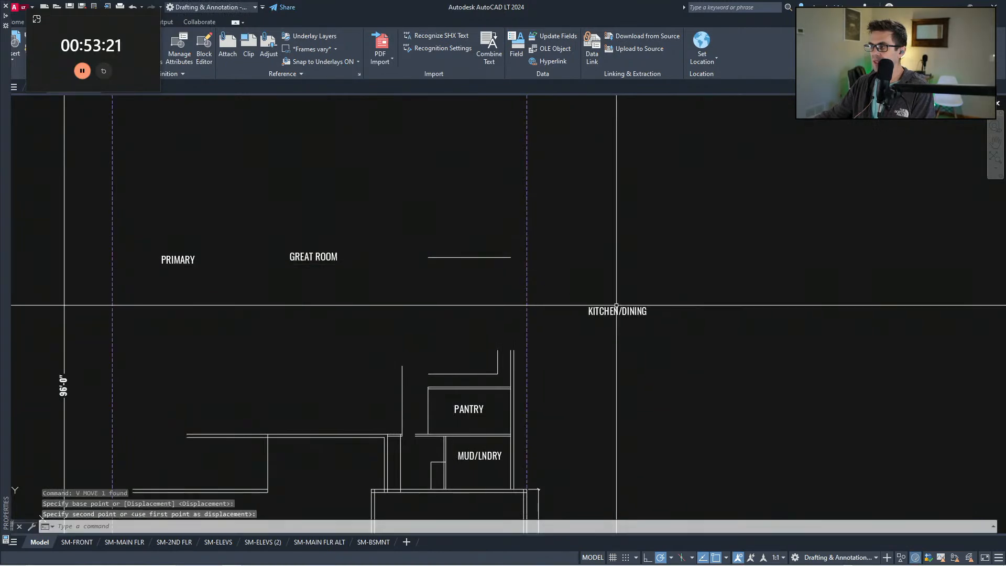
pyautogui.press('Escape')
# Step: Offset the kitchen's upper wall line 6 inches upward to give the wall its thickness
pyautogui.moveTo(553, 316); pyautogui.dragTo(545, 333, button='middle')
pyautogui.write('ff')
pyautogui.press('Return')
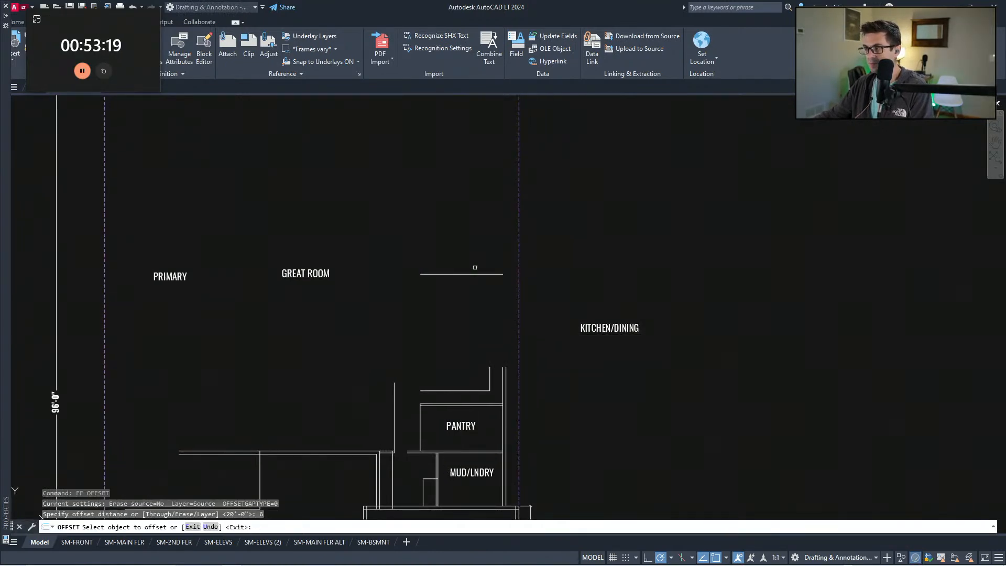
pyautogui.click(468, 265)
pyautogui.press('Escape')
pyautogui.scroll(-2, 494, 330)
pyautogui.scroll(2, 508, 330)
pyautogui.write('e')
pyautogui.press('Escape')
pyautogui.press('Escape')
# Step: Offset the kitchen's upper wall inner line 24 inches downward for a counter edge
pyautogui.write('ff')
pyautogui.press('Return')
pyautogui.write('2')
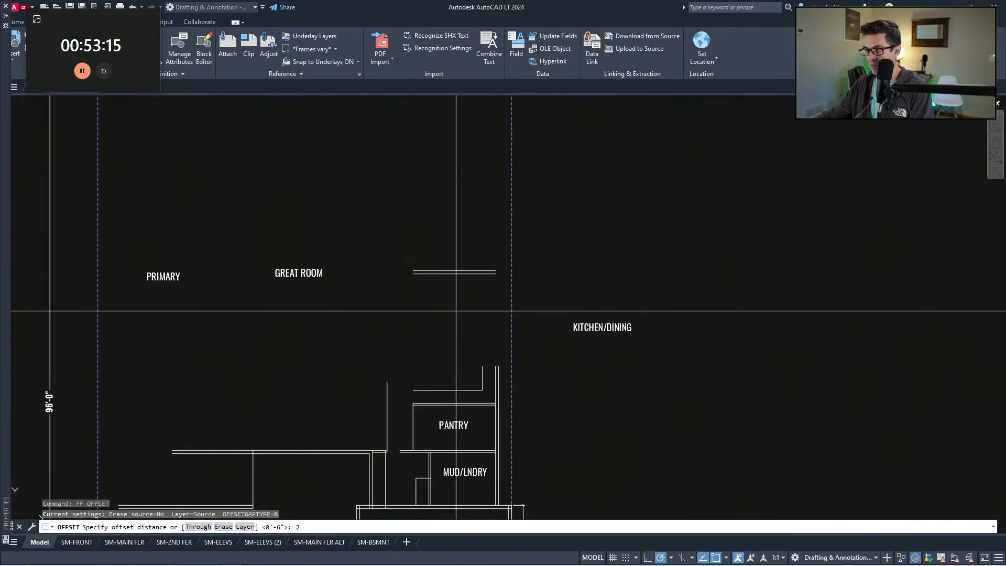
pyautogui.click(448, 273)
pyautogui.press('Escape')
# Step: Fillet the counter lines and the inner and outer exterior wall lines into clean corners at the kitchen's upper right
pyautogui.write('f')
pyautogui.press('Return')
pyautogui.click(481, 375)
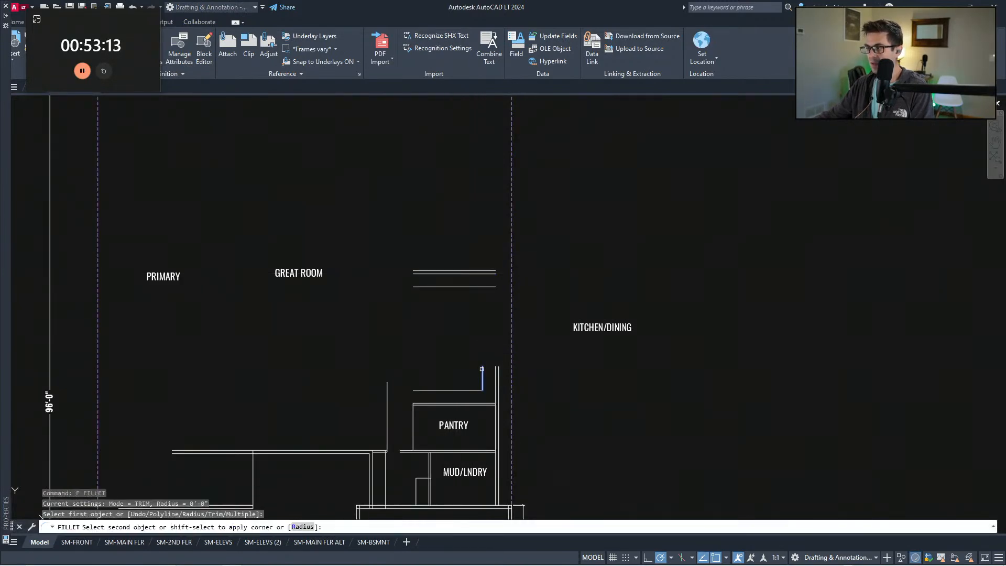
pyautogui.click(466, 285)
pyautogui.write('f')
pyautogui.press('Return')
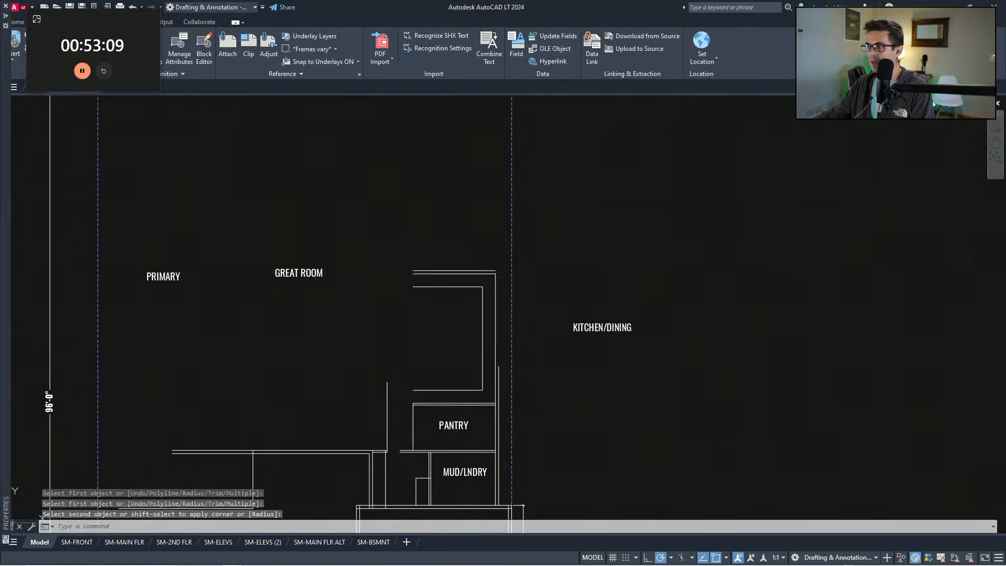
pyautogui.click(476, 272)
pyautogui.press('Escape')
pyautogui.press('Escape')
pyautogui.click(632, 350)
pyautogui.press('Escape')
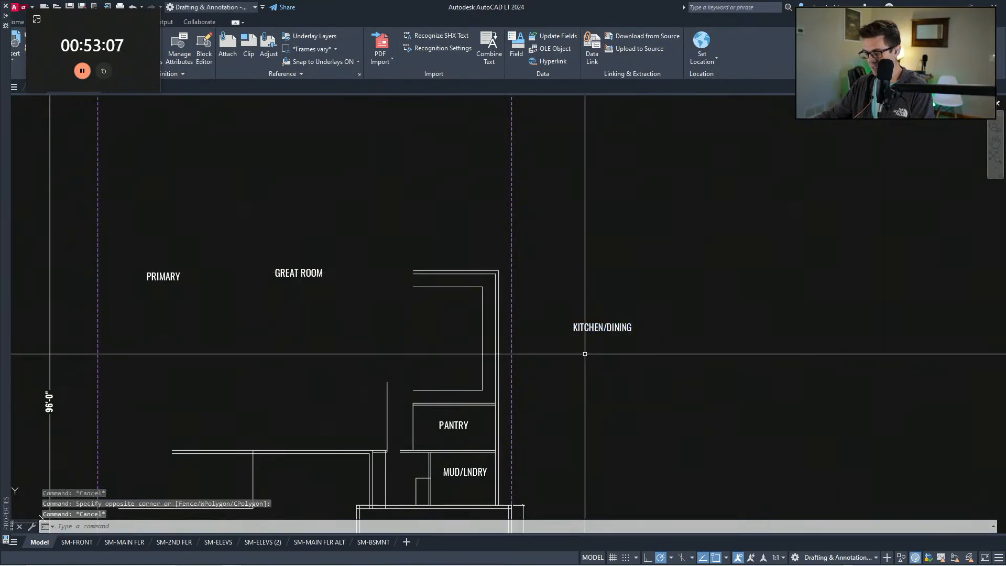
# Step: Offset the three kitchen counter edges 4' inward to lay out the island
pyautogui.write('ff')
pyautogui.press('Return')
pyautogui.write('4')
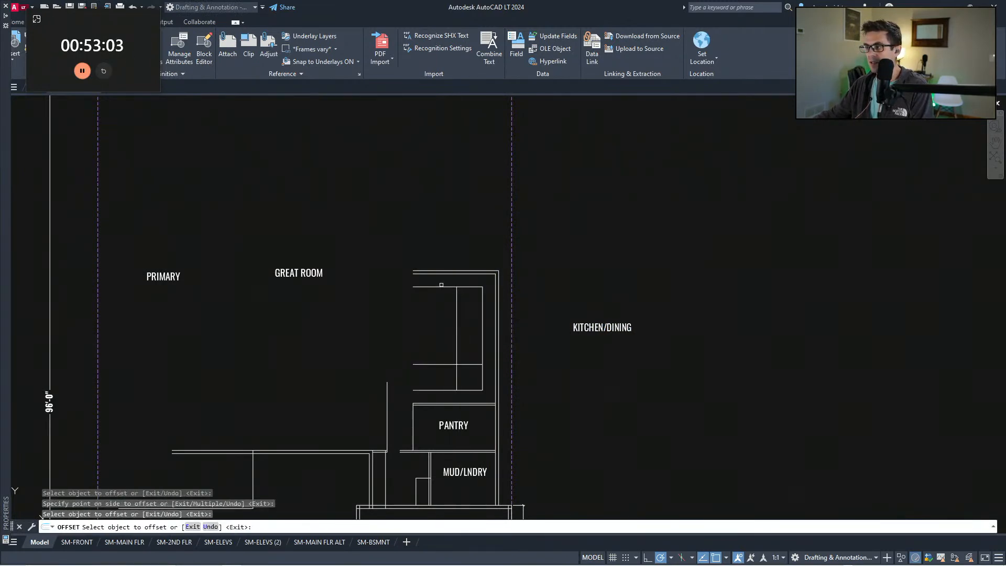
pyautogui.click(437, 288)
pyautogui.click(456, 310)
# Step: Fillet the 4' offset lines into square corners for the right side of the island
pyautogui.press('Escape')
pyautogui.write('f')
pyautogui.press('Return')
pyautogui.click(455, 354)
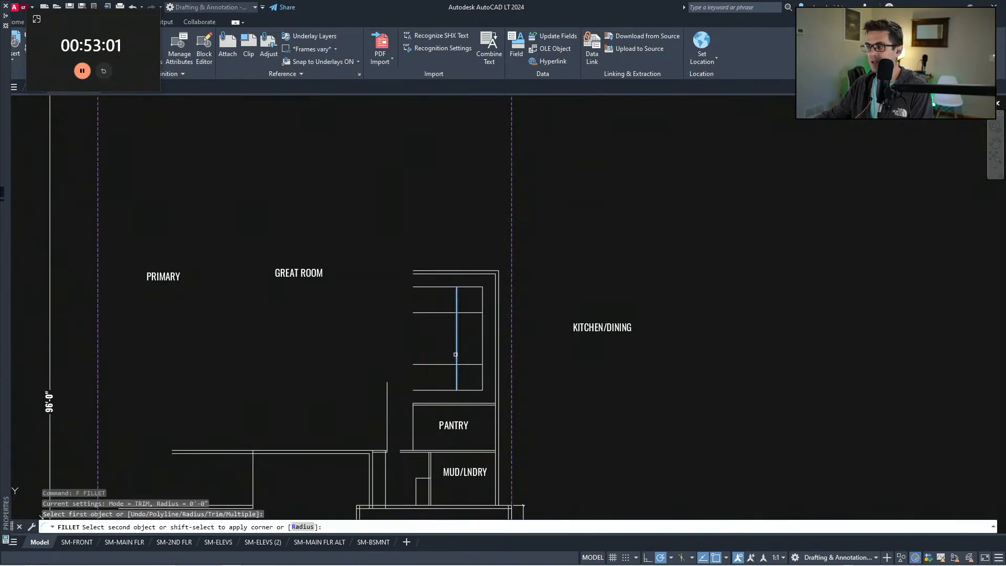
pyautogui.click(449, 364)
pyautogui.press('Return')
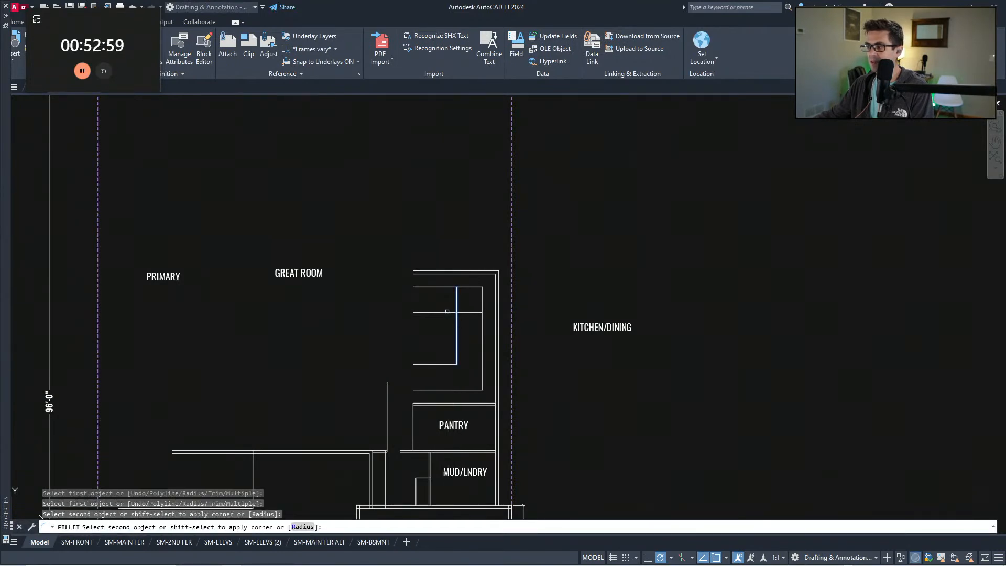
pyautogui.click(447, 312)
# Step: Offset the island's right edge 48 inches to the left to form its other long side
pyautogui.write('ff')
pyautogui.press('Return')
pyautogui.write('4')
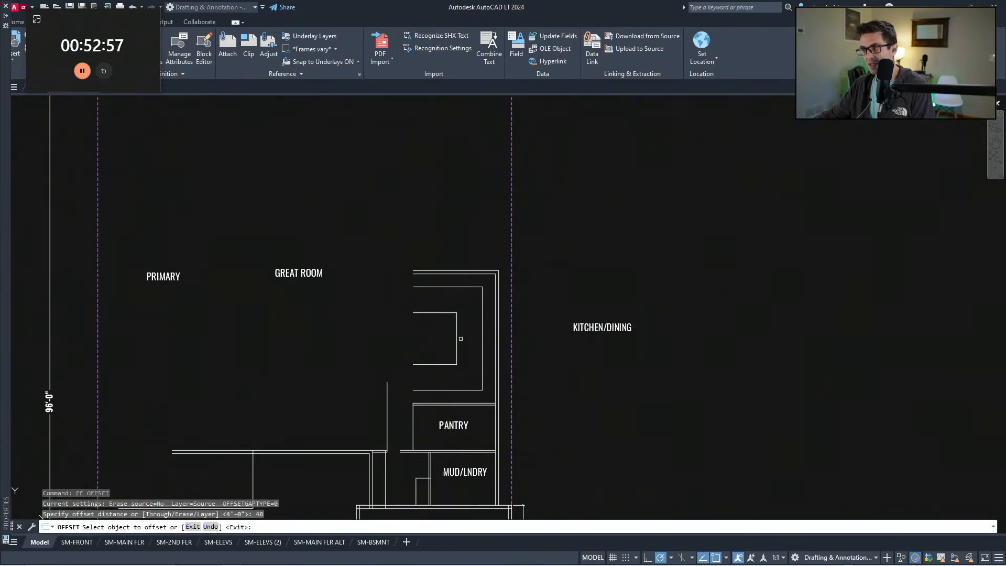
pyautogui.click(460, 337)
pyautogui.click(440, 366)
pyautogui.press('Escape')
# Step: Trim the horizontal lines extending past the island's left edge so it becomes a closed rectangle
pyautogui.write('tr')
pyautogui.press('Return')
pyautogui.click(452, 380)
pyautogui.click(398, 290)
pyautogui.press('Return')
pyautogui.click(421, 364)
pyautogui.click(422, 322)
pyautogui.click(404, 300)
pyautogui.press('Escape')
pyautogui.moveTo(436, 349); pyautogui.dragTo(438, 341, button='middle')
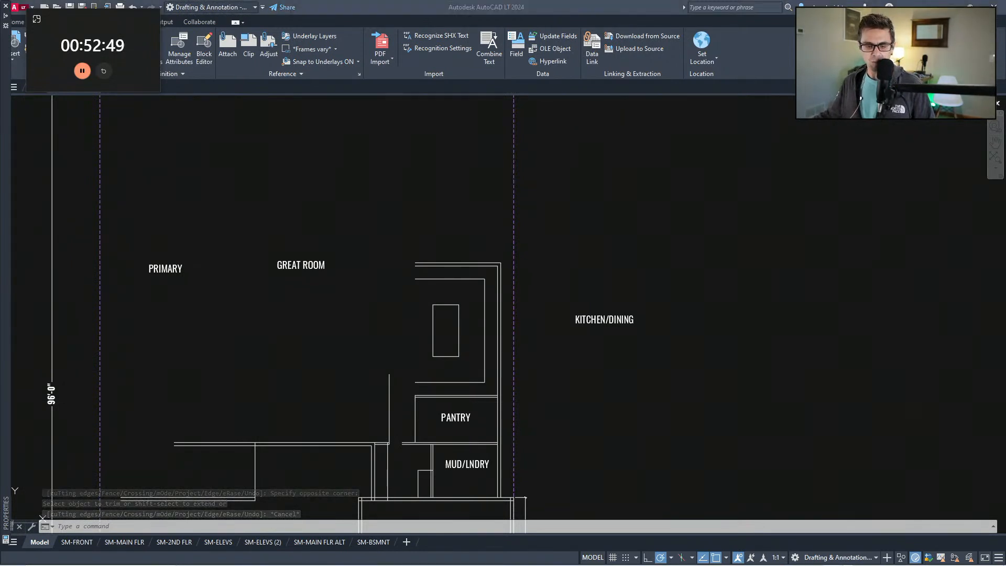
# Step: Move the KITCHEN/DINING label from outside the lot back into the kitchen, beside the island's upper end
pyautogui.click(314, 368)
pyautogui.scroll(-2, 371, 300)
pyautogui.moveTo(364, 326); pyautogui.dragTo(404, 279, button='middle')
pyautogui.press('Escape')
pyautogui.scroll(2, 507, 300)
pyautogui.click(581, 261)
pyautogui.write('v')
pyautogui.press('Return')
pyautogui.click(586, 261)
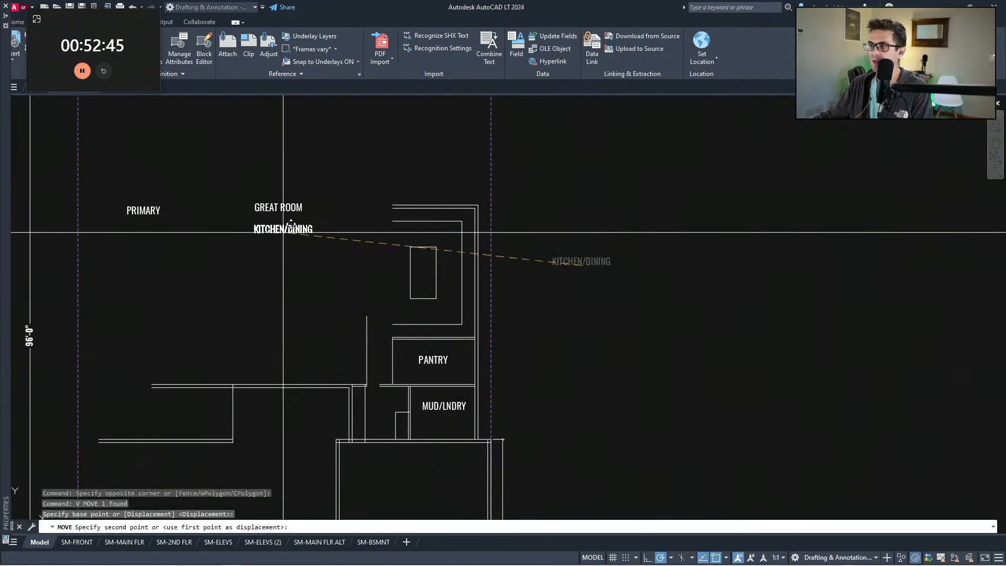
pyautogui.click(415, 242)
# Step: Offset the island's left edge 12' to the left to mark off the dining space
pyautogui.scroll(2, 372, 262)
pyautogui.scroll(-2, 395, 314)
pyautogui.write('ff')
pyautogui.press('Return')
pyautogui.write("12'")
pyautogui.press('Return')
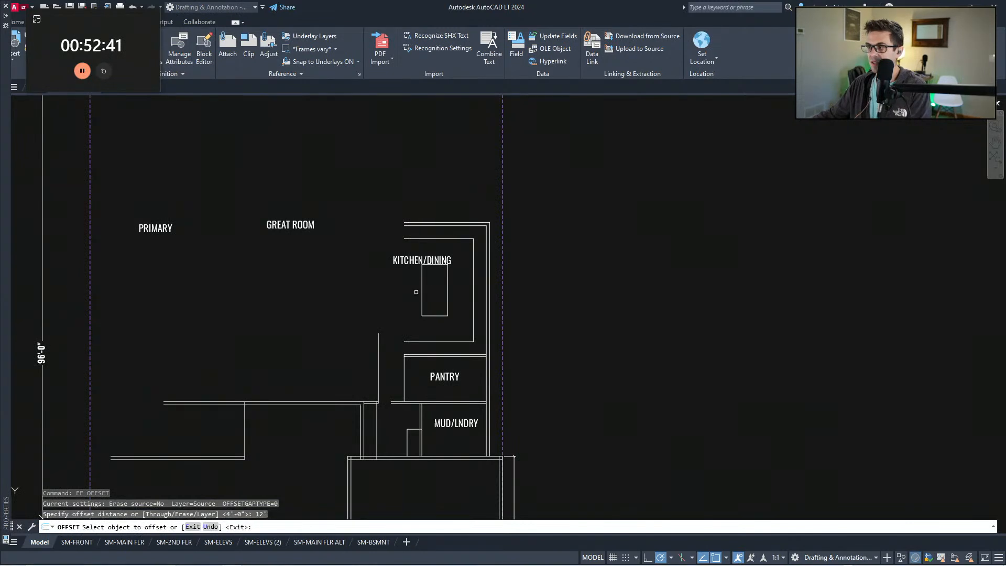
pyautogui.click(422, 293)
pyautogui.press('Escape')
# Step: Move the KITCHEN/DINING label slightly upward so it sits clear of the island
pyautogui.scroll(-3, 414, 361)
pyautogui.moveTo(396, 417); pyautogui.dragTo(458, 400, button='middle')
pyautogui.moveTo(481, 315); pyautogui.dragTo(473, 335, button='middle')
pyautogui.scroll(1, 476, 344)
pyautogui.click(486, 328)
pyautogui.click(477, 296)
pyautogui.write('v')
pyautogui.press('space')
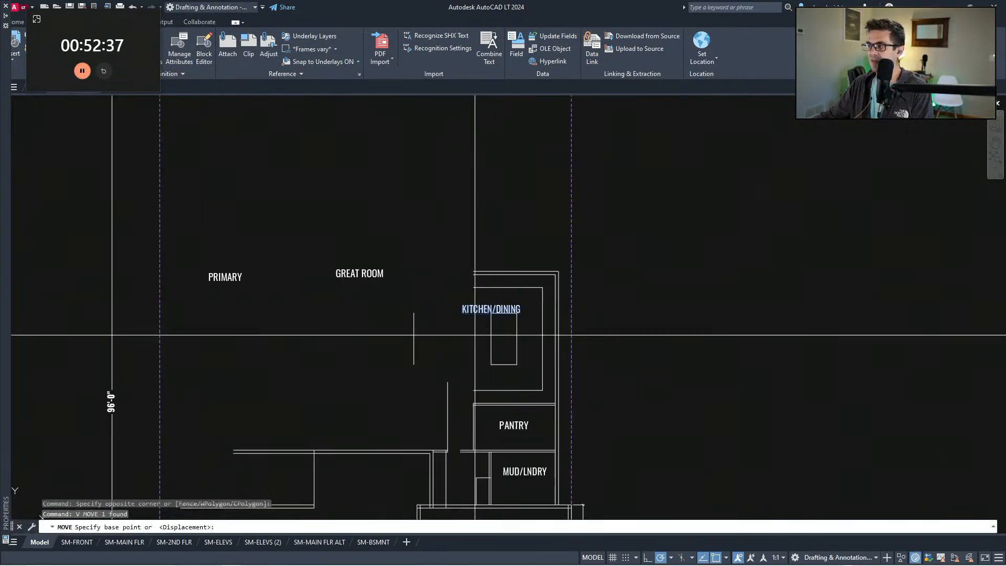
pyautogui.click(475, 335)
pyautogui.press('Escape')
pyautogui.press('Escape')
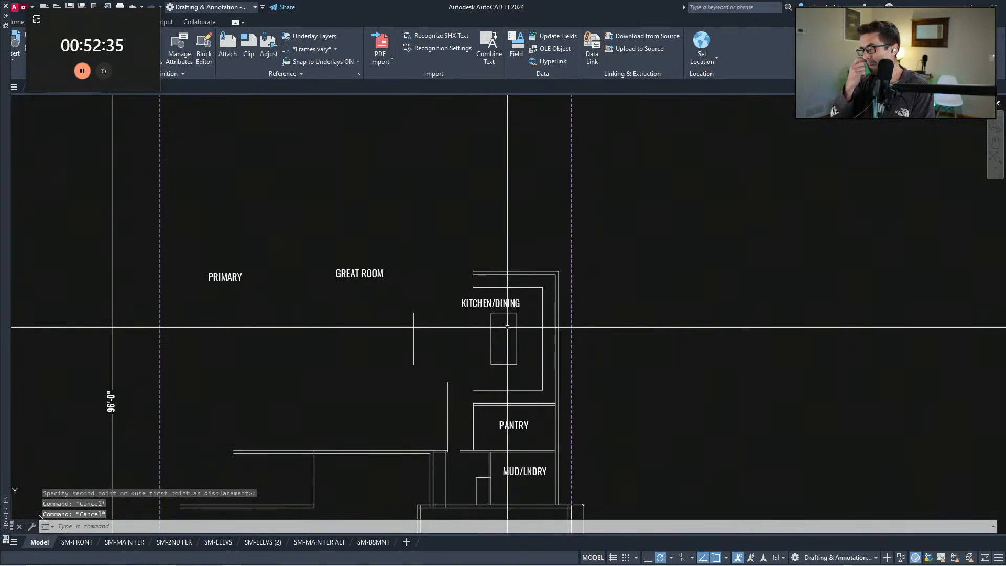
# Step: Move the kitchen's counters, island, label and horizontal wall lines 24 inches to the right
pyautogui.click(433, 415)
pyautogui.click(701, 211)
pyautogui.moveTo(646, 284); pyautogui.dragTo(538, 253, button='middle')
pyautogui.write('v')
pyautogui.press('space')
pyautogui.click(533, 251)
pyautogui.write('24')
pyautogui.press('space')
pyautogui.press('Escape')
pyautogui.press('Escape')
# Step: Trim away the old exterior wall lines above the pantry's upper wall
pyautogui.scroll(1, 451, 374)
pyautogui.write('tr')
pyautogui.press('space')
pyautogui.click(451, 366)
pyautogui.press('space')
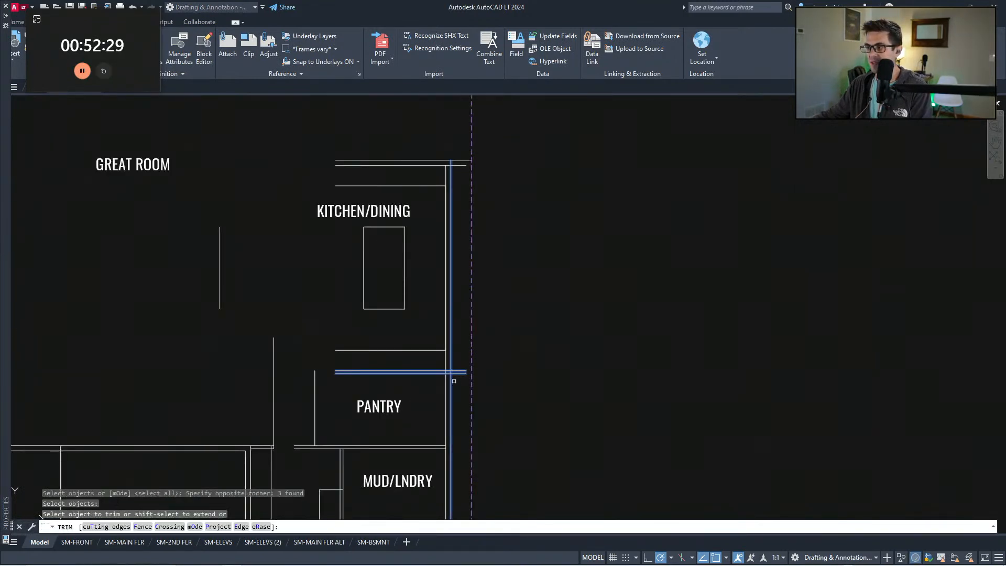
pyautogui.scroll(2, 453, 380)
pyautogui.click(448, 357)
pyautogui.click(458, 360)
pyautogui.click(404, 352)
pyautogui.press('Escape')
pyautogui.press('Escape')
pyautogui.press('Escape')
# Step: Draw a vertical line along the dashed lot boundary from the kitchen's upper wall to just below the pantry's upper wall
pyautogui.moveTo(463, 349)
pyautogui.mouseDown(button='middle')
pyautogui.moveTo(458, 398)
pyautogui.moveTo(472, 339)
pyautogui.mouseUp(button='middle')
pyautogui.write('a')
pyautogui.press('space')
pyautogui.click(465, 209)
pyautogui.click(465, 354)
pyautogui.press('Escape')
pyautogui.press('Escape')
pyautogui.click(462, 381)
pyautogui.press('Escape')
pyautogui.press('Escape')
pyautogui.click(456, 382)
# Step: Copy the new exterior wall line 6 inches to the left for the wall's inner face
pyautogui.scroll(-2, 519, 193)
pyautogui.moveTo(519, 194); pyautogui.dragTo(502, 265, button='middle')
pyautogui.click(508, 186)
pyautogui.write('cv')
pyautogui.press('space')
pyautogui.click(548, 189)
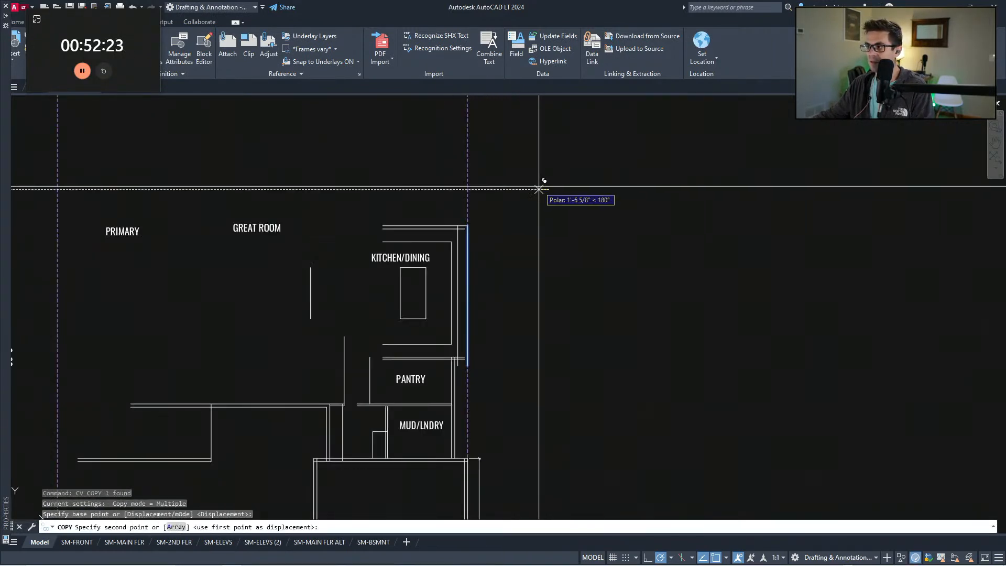
pyautogui.write('6')
pyautogui.press('space')
pyautogui.press('Escape')
pyautogui.press('Escape')
# Step: Move the vertical dining line left of the island to the right to match the kitchen's 24-inch shift
pyautogui.click(343, 284)
pyautogui.click(301, 278)
pyautogui.write('v')
pyautogui.press('space')
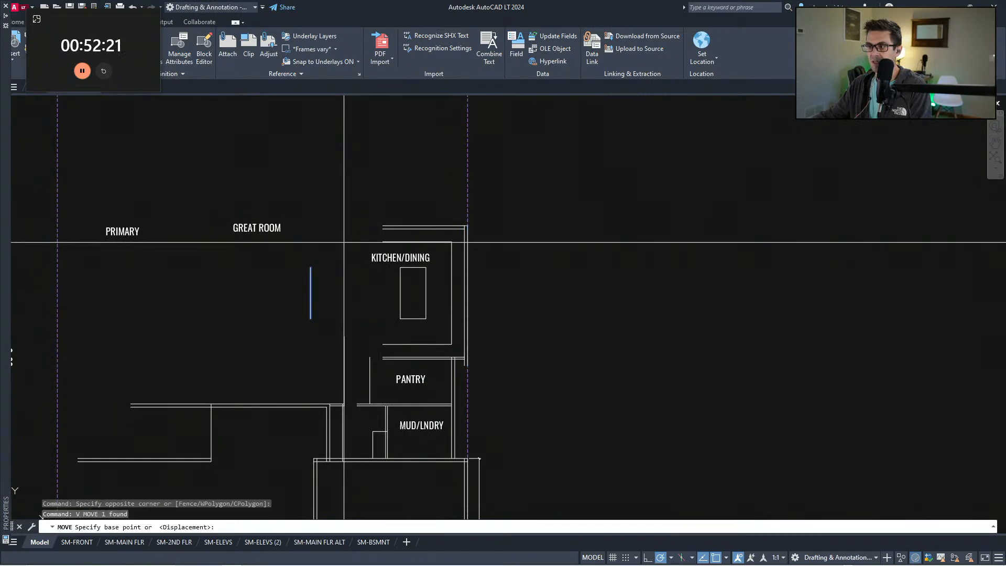
pyautogui.moveTo(394, 278); pyautogui.dragTo(400, 294, button='middle')
pyautogui.press('Escape')
pyautogui.press('Escape')
# Step: Move the KITCHEN/DINING label slightly to the left above the island
pyautogui.click(399, 285)
pyautogui.click(387, 266)
pyautogui.write('v')
pyautogui.click(397, 304)
pyautogui.click(389, 305)
pyautogui.press('Escape')
# Step: Offset the pantry's upper wall line 6 inches downward for the exterior wall at the kitchen bump-out
pyautogui.moveTo(425, 413)
pyautogui.mouseDown(button='middle')
pyautogui.moveTo(434, 367)
pyautogui.moveTo(490, 371)
pyautogui.moveTo(492, 348)
pyautogui.moveTo(469, 334)
pyautogui.moveTo(486, 331)
pyautogui.mouseUp(button='middle')
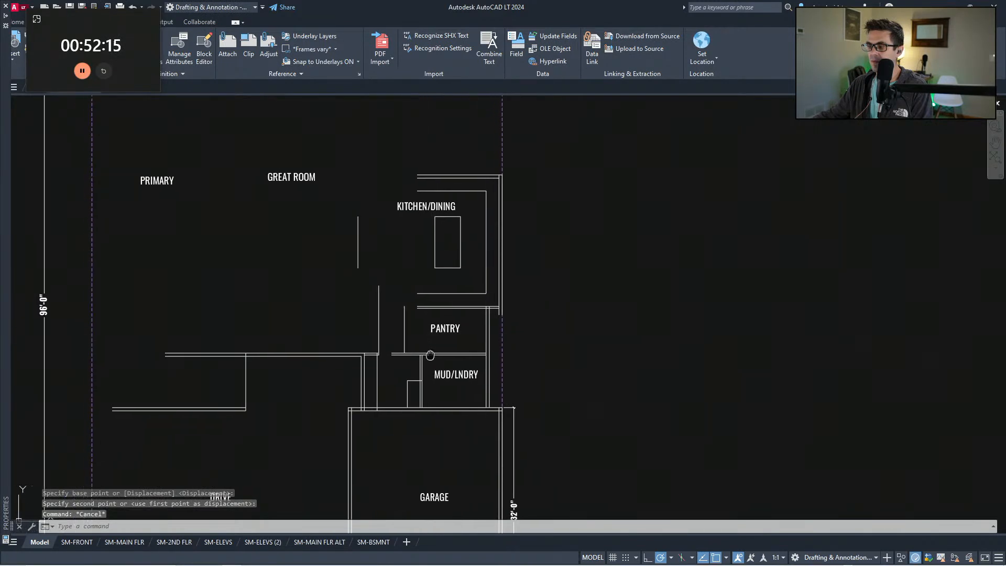
pyautogui.scroll(4, 444, 339)
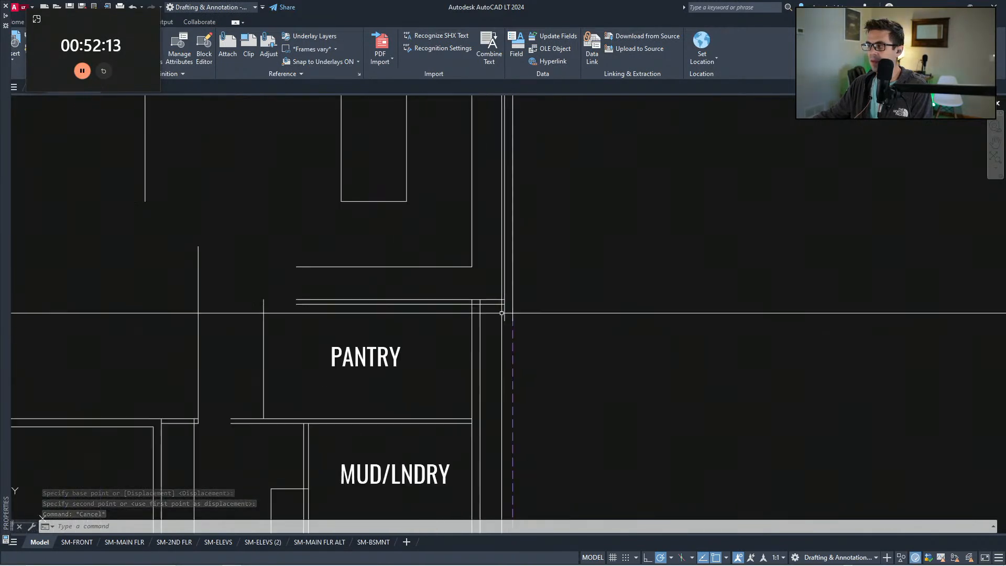
pyautogui.write('ff')
pyautogui.press('Return')
pyautogui.write('6')
pyautogui.press('Return')
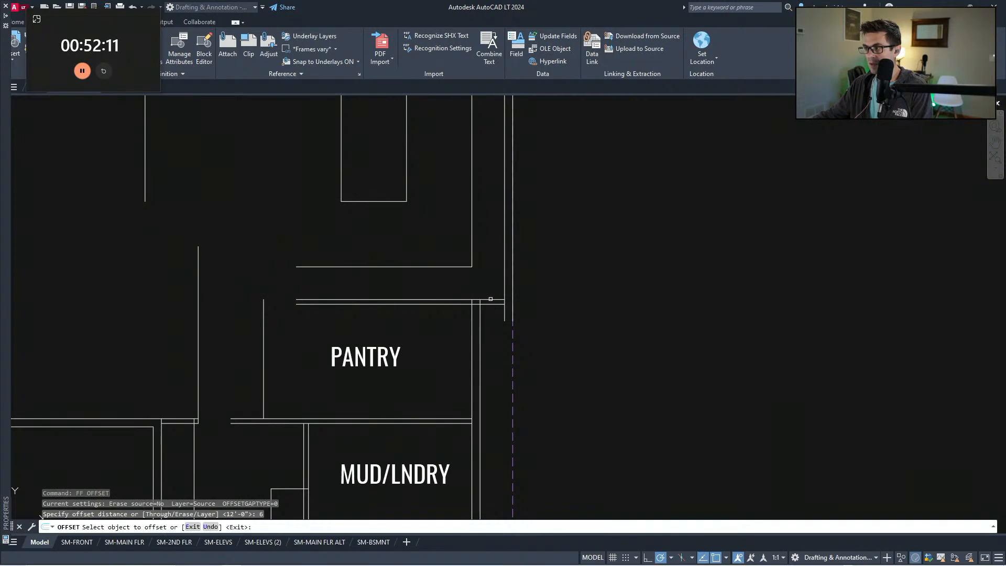
pyautogui.press('Escape')
pyautogui.press('Escape')
# Step: Trim the pantry's thinner interior wall line where it extends past the exterior wall's inner face
pyautogui.scroll(2, 485, 306)
pyautogui.write('t')
pyautogui.press('Escape')
pyautogui.press('Escape')
pyautogui.scroll(2, 461, 307)
pyautogui.write('tr')
pyautogui.click(456, 298)
pyautogui.click(415, 281)
pyautogui.click(463, 282)
pyautogui.press('Escape')
# Step: Fillet the bump-out's offset line to the pantry side wall's outer face, and the kitchen's inner wall face to the pantry's upper wall line
pyautogui.scroll(-1, 403, 251)
pyautogui.write('f')
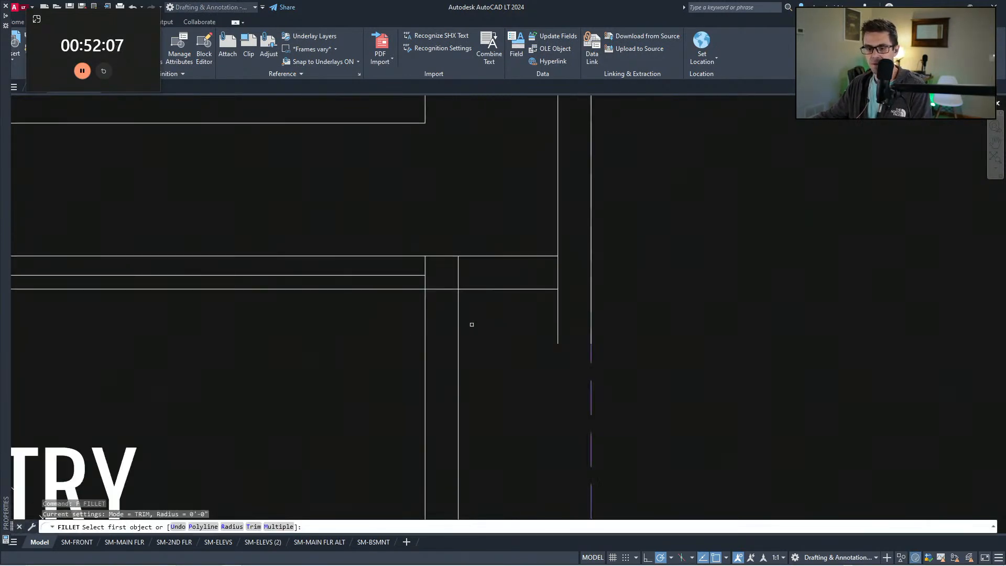
pyautogui.click(473, 287)
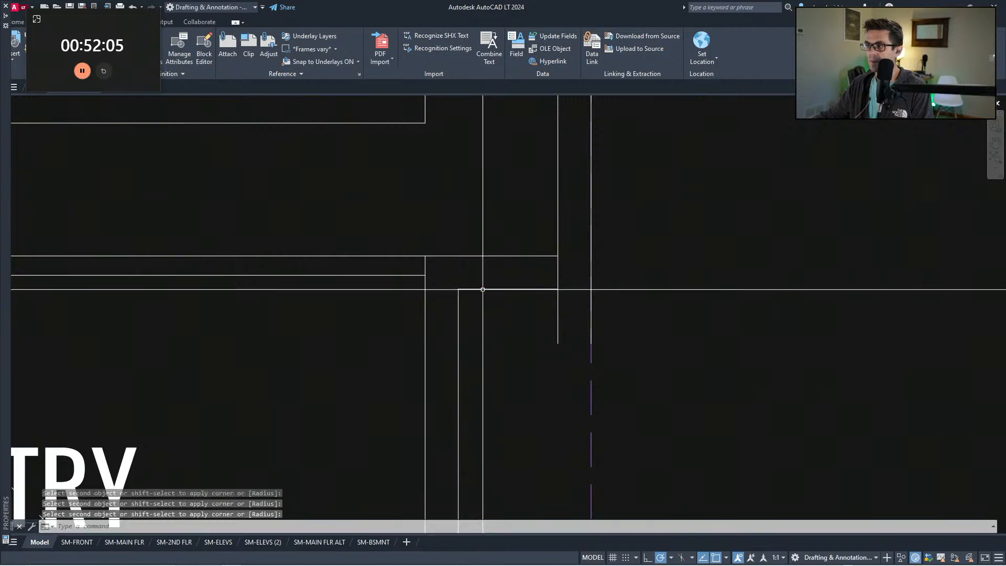
pyautogui.scroll(-2, 474, 288)
pyautogui.write('f')
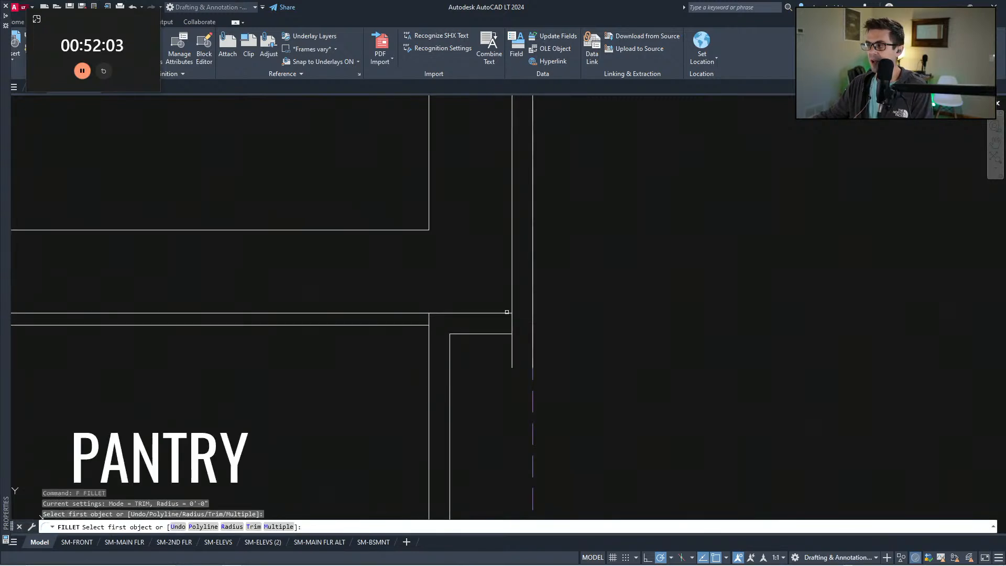
pyautogui.click(515, 290)
# Step: Extend the bump-out's lower wall line to the kitchen's outer wall face and trim that face where it runs past the corner
pyautogui.write('ex')
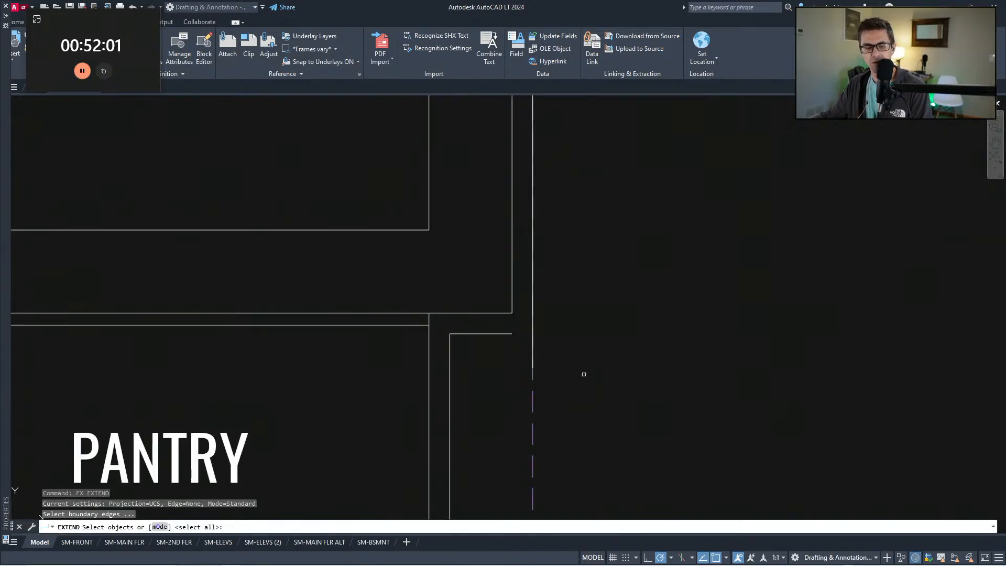
pyautogui.click(521, 345)
pyautogui.click(485, 321)
pyautogui.press('Escape')
pyautogui.press('Escape')
pyautogui.scroll(-1, 538, 366)
pyautogui.write('tr')
pyautogui.click(528, 354)
pyautogui.press('Escape')
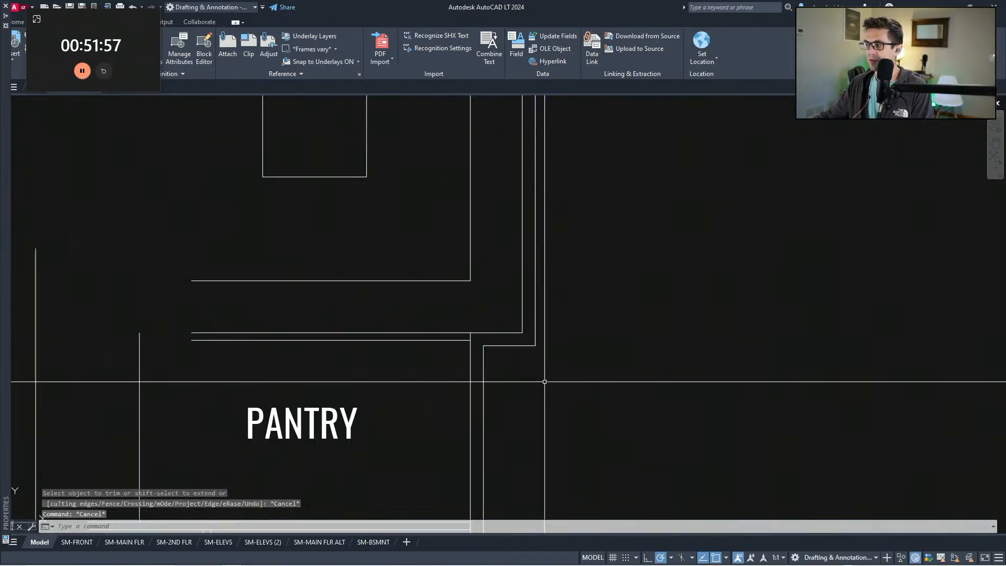
pyautogui.hotkey('ctrl', 'z')
pyautogui.press('Escape')
pyautogui.click(532, 374)
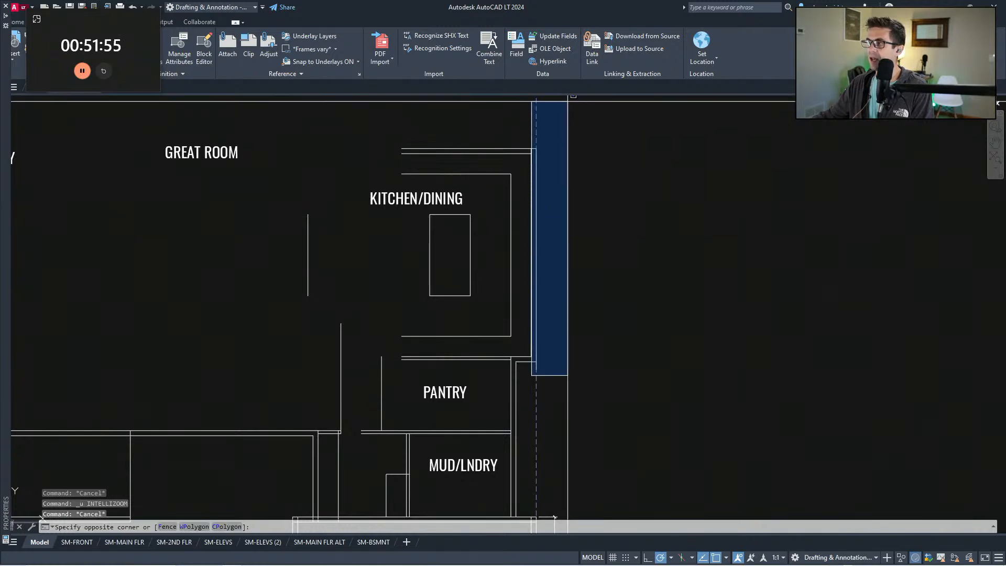
pyautogui.click(566, 97)
pyautogui.press('Escape')
# Step: Fillet the inner wall faces together at the kitchen's upper exterior corner
pyautogui.moveTo(542, 346); pyautogui.dragTo(523, 490, button='middle')
pyautogui.write('f')
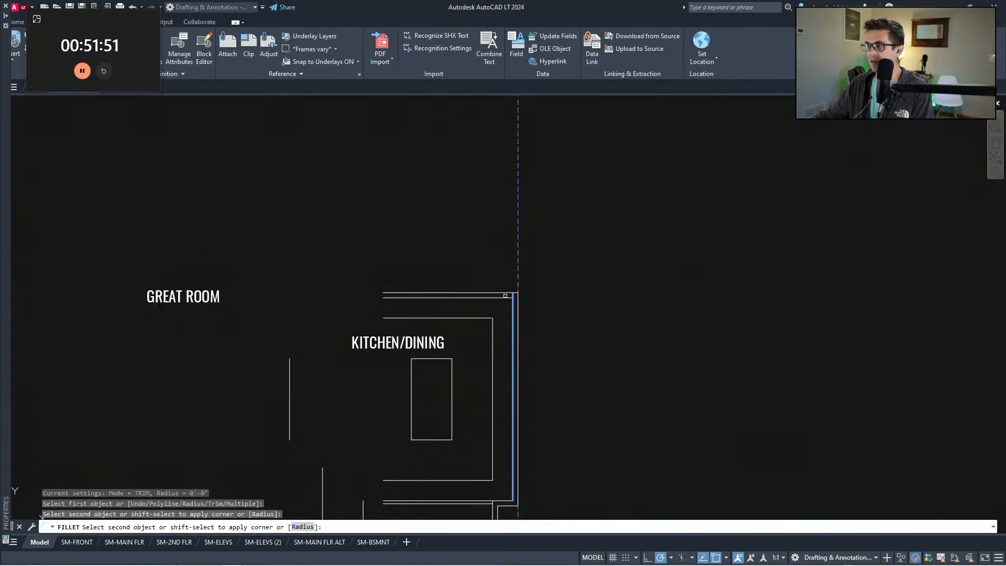
pyautogui.press('Escape')
# Step: Offset the vertical dining line beside the great room 3.5 inches to the left to form an interior wall
pyautogui.moveTo(436, 396); pyautogui.dragTo(471, 327, button='middle')
pyautogui.scroll(-2, 472, 327)
pyautogui.moveTo(412, 361); pyautogui.dragTo(485, 323, button='middle')
pyautogui.press('Escape')
pyautogui.press('Escape')
pyautogui.write('ff 3.5')
pyautogui.press('space')
pyautogui.click(452, 278)
pyautogui.click(445, 279)
pyautogui.press('Escape')
pyautogui.moveTo(504, 387); pyautogui.dragTo(509, 360, button='middle')
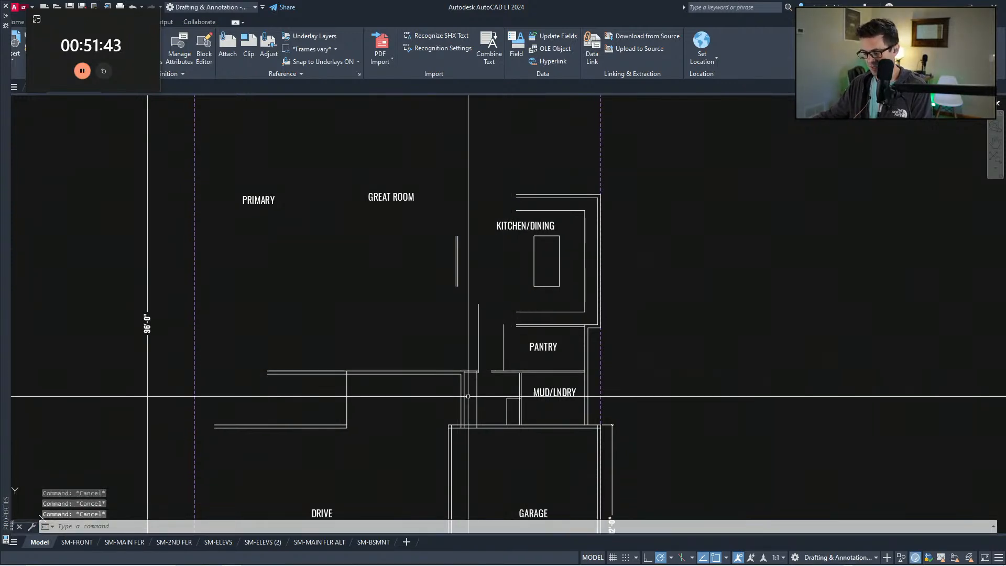
# Step: Offset the vertical hallway line left of the pantry 3.5 inches to the left to form an interior wall
pyautogui.write('ff')
pyautogui.press('space')
pyautogui.write('3')
pyautogui.press('space')
pyautogui.click(478, 330)
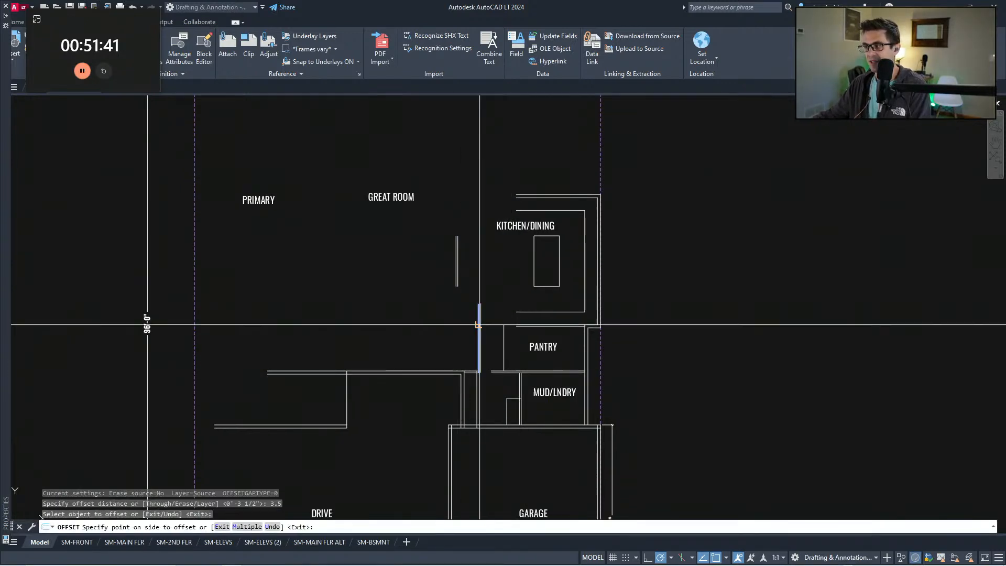
pyautogui.click(460, 370)
pyautogui.press('Escape')
pyautogui.press('Escape')
pyautogui.write('f')
pyautogui.press('Escape')
pyautogui.press('Escape')
pyautogui.moveTo(465, 355); pyautogui.dragTo(467, 390, button='middle')
pyautogui.scroll(-2, 472, 337)
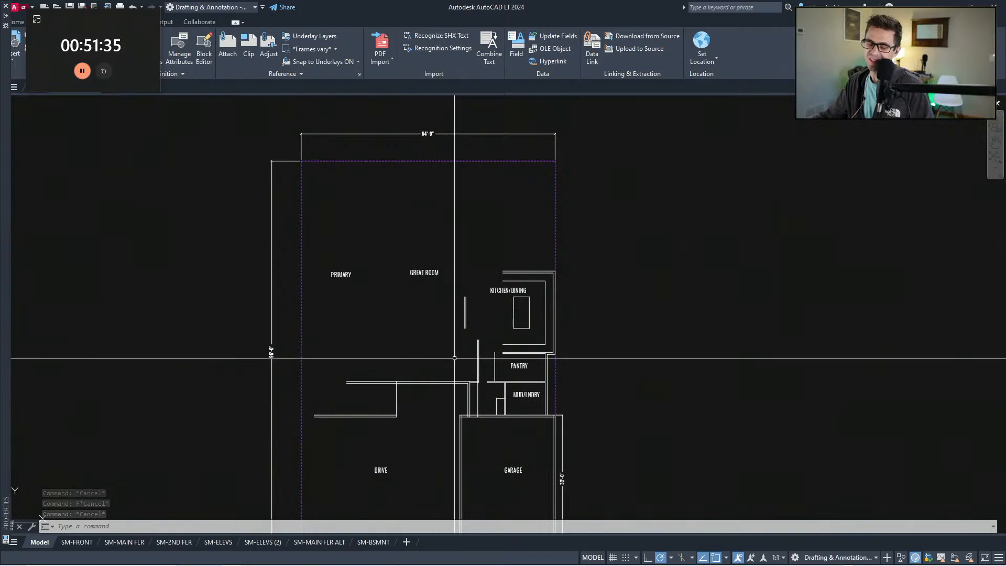
# Step: Draw a vertical reference line from the island's upper-left corner up past the kitchen's upper wall
pyautogui.scroll(5, 498, 324)
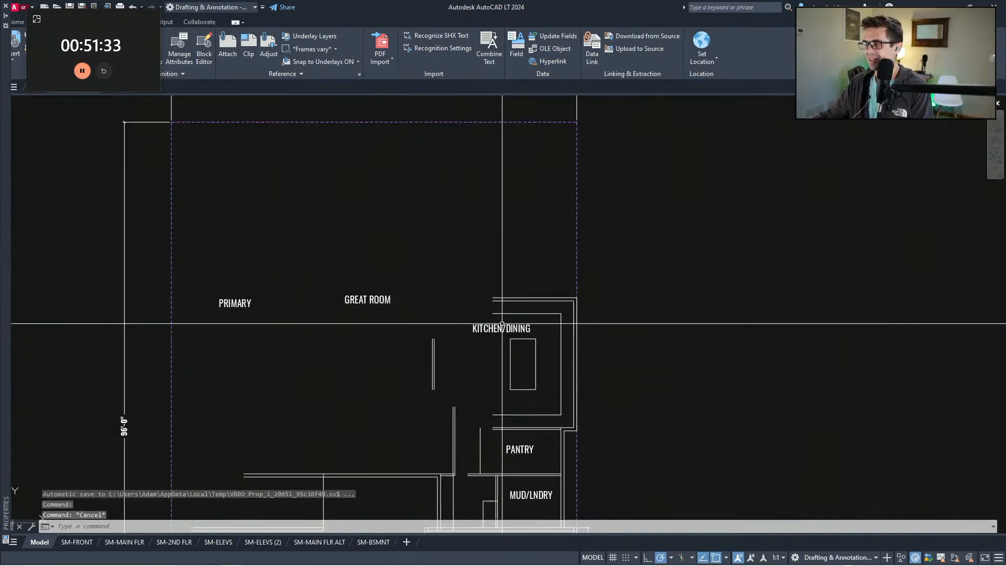
pyautogui.moveTo(541, 379); pyautogui.dragTo(511, 323, button='middle')
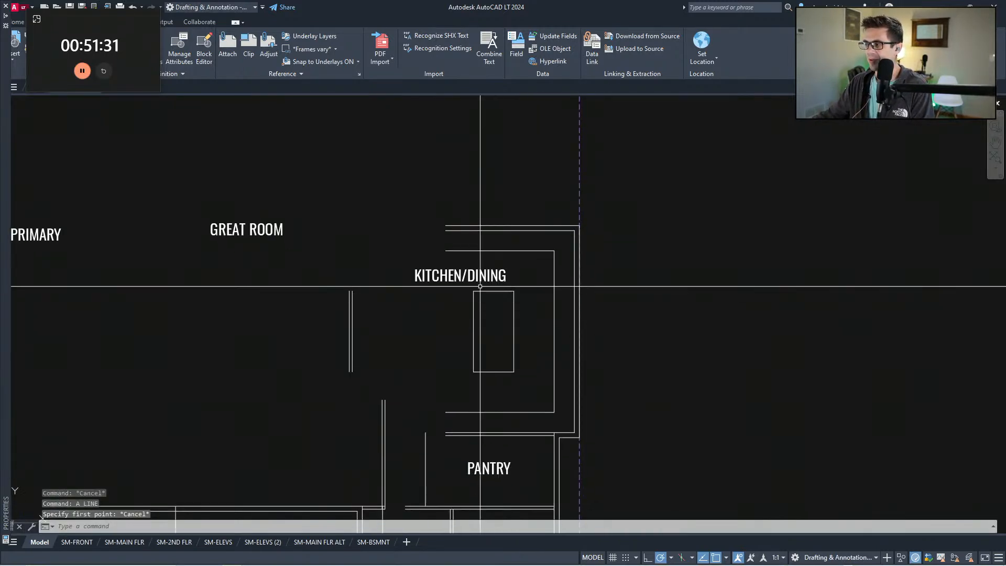
pyautogui.press('space')
pyautogui.click(473, 291)
pyautogui.click(474, 205)
pyautogui.press('Escape')
# Step: Move the vertical reference line 24 inches to the left of the island's edge
pyautogui.click(502, 199)
pyautogui.click(496, 207)
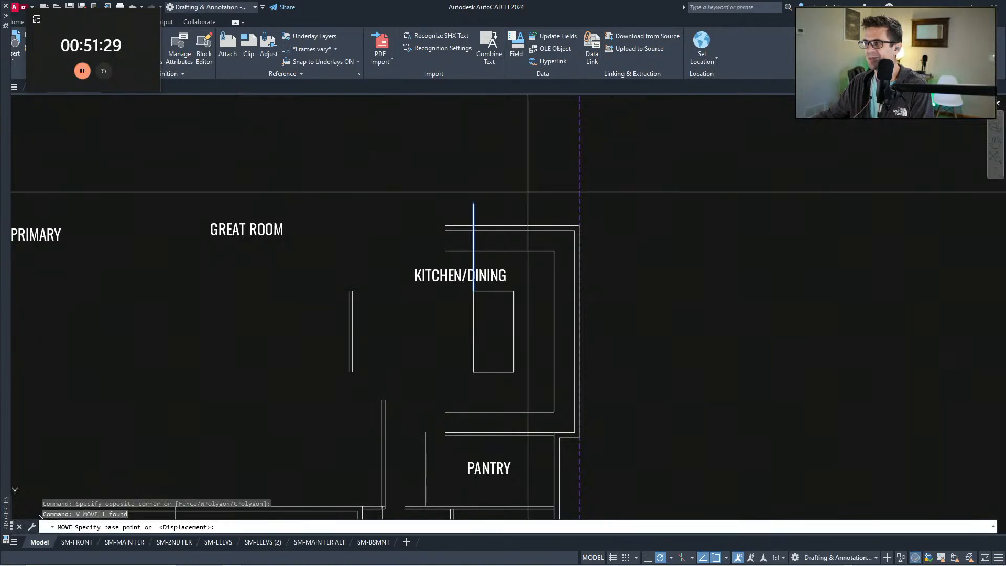
pyautogui.write('v')
pyautogui.press('Return')
pyautogui.click(528, 190)
pyautogui.click(453, 226)
# Step: Measure from the kitchen's upper exterior corner to the vertical reference line
pyautogui.write('dd')
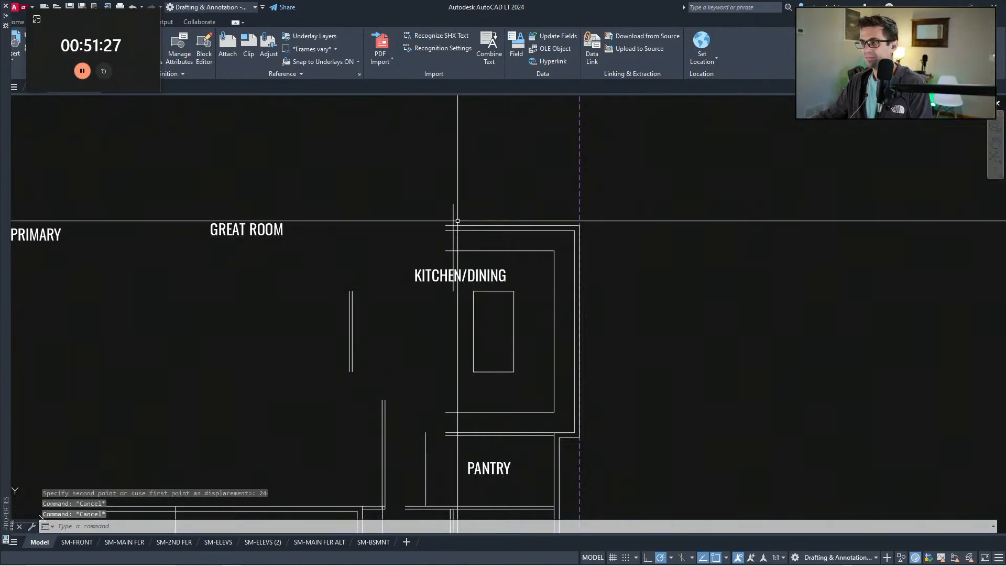
pyautogui.press('Return')
pyautogui.click(579, 225)
pyautogui.moveTo(434, 262); pyautogui.dragTo(441, 271, button='middle')
pyautogui.press('Escape')
pyautogui.press('Escape')
# Step: Move the vertical reference line 6 inches to the right
pyautogui.click(476, 225)
pyautogui.click(440, 220)
pyautogui.write('v')
pyautogui.press('Return')
pyautogui.click(520, 196)
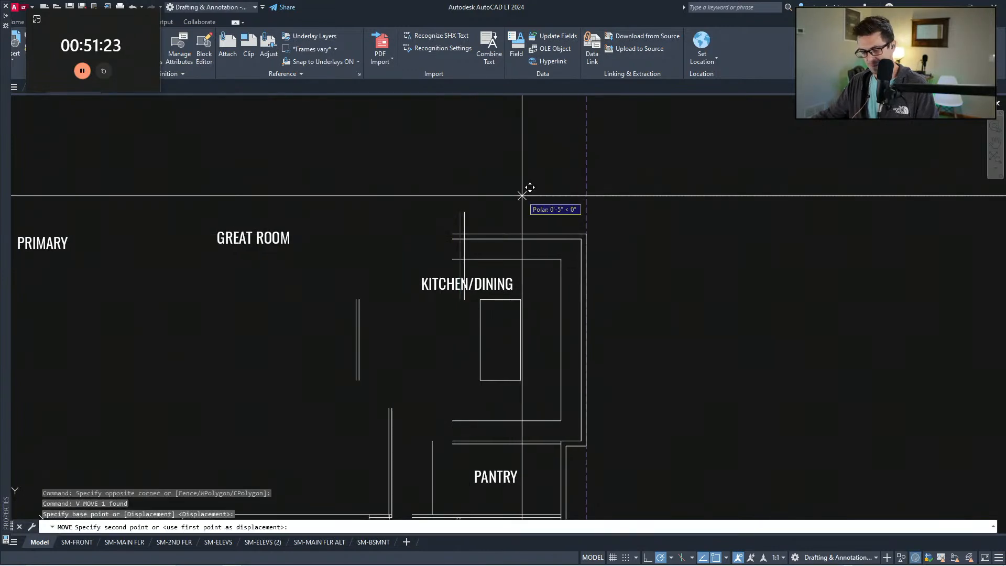
pyautogui.write('6')
pyautogui.press('Return')
pyautogui.press('Escape')
pyautogui.scroll(-1, 477, 326)
pyautogui.moveTo(477, 304); pyautogui.dragTo(499, 265, button='middle')
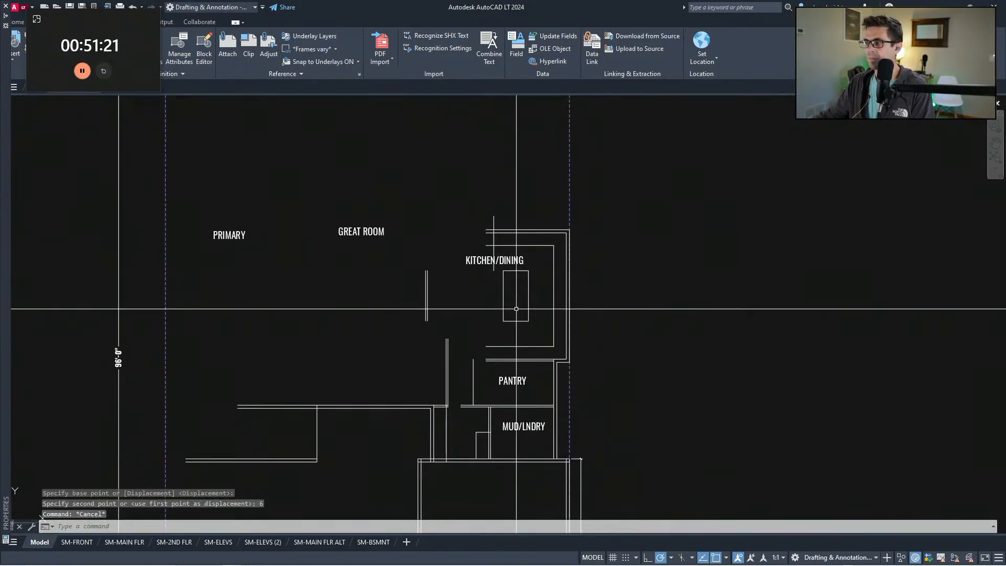
pyautogui.press('Escape')
pyautogui.press('Escape')
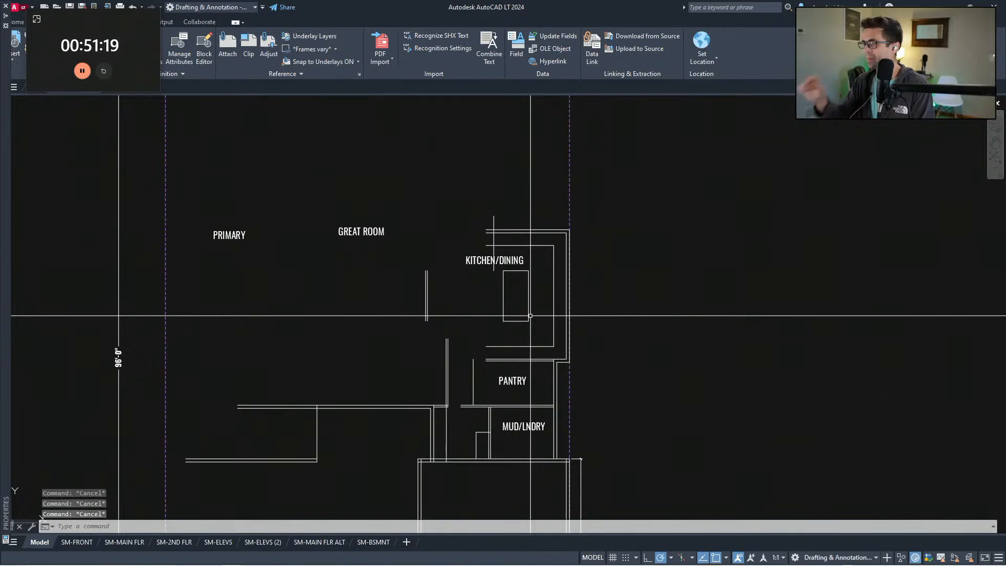
# Step: Erase the vertical reference line crossing the kitchen's upper wall
pyautogui.click(516, 223)
pyautogui.click(476, 214)
pyautogui.write('e')
pyautogui.press('Return')
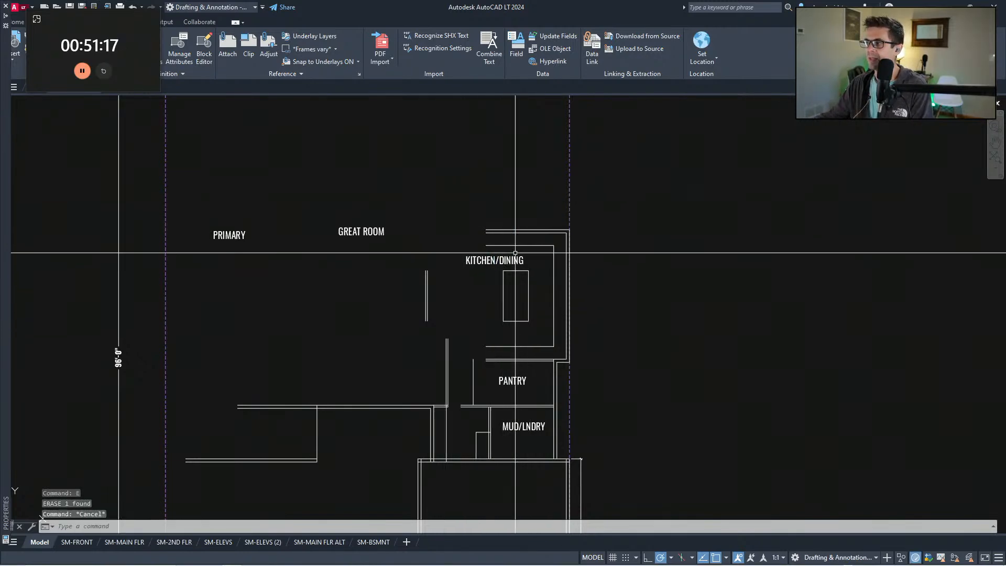
pyautogui.press('Escape')
pyautogui.press('Escape')
# Step: Locate the furniture blocks with the tables, seating and beds elsewhere in the drawing
pyautogui.scroll(-7, 490, 278)
pyautogui.moveTo(370, 162)
pyautogui.mouseDown(button='middle')
pyautogui.moveTo(479, 344)
pyautogui.moveTo(792, 406)
pyautogui.mouseUp(button='middle')
pyautogui.moveTo(286, 252); pyautogui.dragTo(319, 349, button='middle')
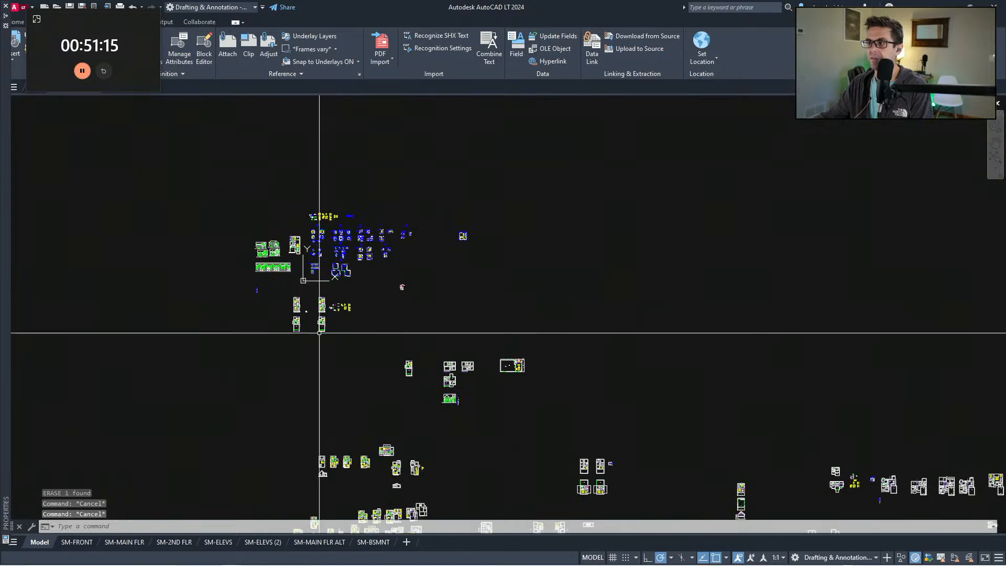
pyautogui.scroll(9, 322, 189)
pyautogui.moveTo(375, 312); pyautogui.dragTo(580, 460, button='middle')
pyautogui.scroll(-3, 583, 450)
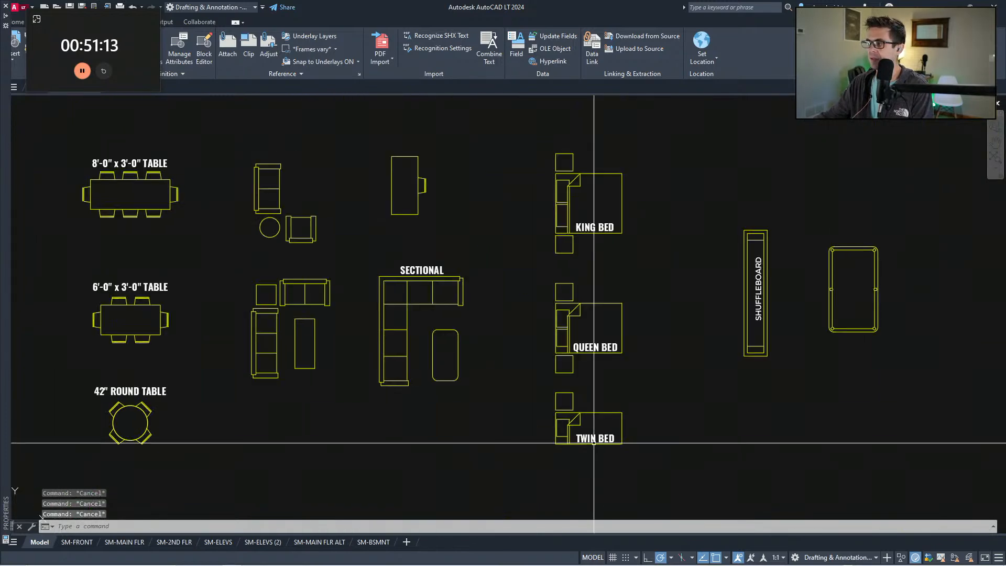
pyautogui.moveTo(727, 457); pyautogui.dragTo(674, 449, button='middle')
pyautogui.click(682, 459)
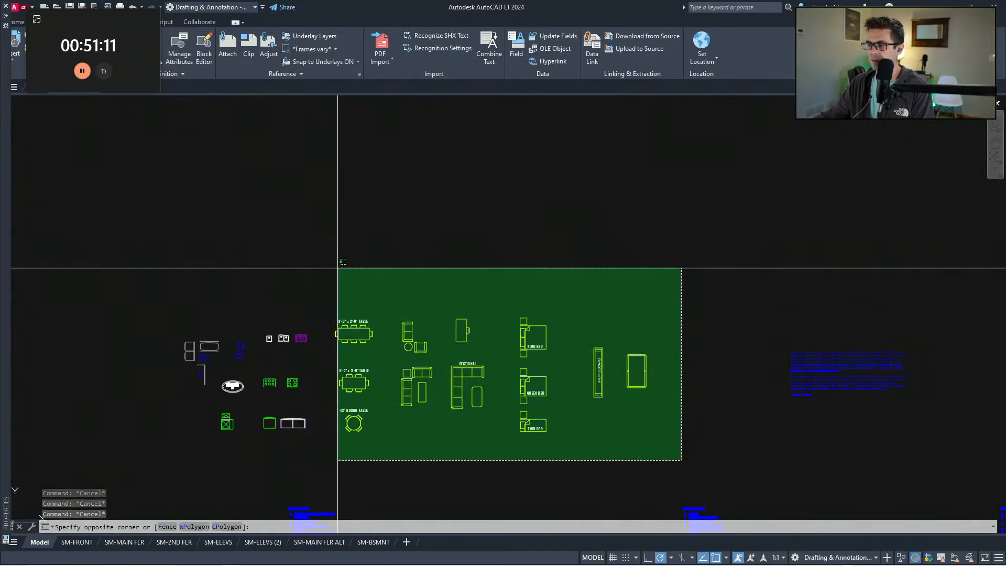
pyautogui.press('Escape')
pyautogui.press('Escape')
# Step: Copy the table, seating, desk and bed blocks with their labels to the empty area right of the floor plan
pyautogui.click(575, 459)
pyautogui.click(323, 272)
pyautogui.write('cv')
pyautogui.press('space')
pyautogui.click(403, 340)
pyautogui.scroll(-7, 362, 210)
pyautogui.scroll(1, 648, 378)
pyautogui.moveTo(648, 378); pyautogui.dragTo(405, 287, button='middle')
pyautogui.scroll(3, 263, 158)
pyautogui.scroll(1, 208, 201)
pyautogui.moveTo(208, 202); pyautogui.dragTo(665, 361, button='middle')
pyautogui.scroll(1, 467, 153)
pyautogui.moveTo(466, 153); pyautogui.dragTo(417, 373, button='middle')
pyautogui.scroll(4, 526, 380)
pyautogui.click(541, 322)
pyautogui.press('Escape')
pyautogui.press('Escape')
# Step: Move the 8'-0" x 3'-0" table block, without its label, from the copied furniture to just beside the kitchen
pyautogui.click(524, 325)
pyautogui.click(481, 308)
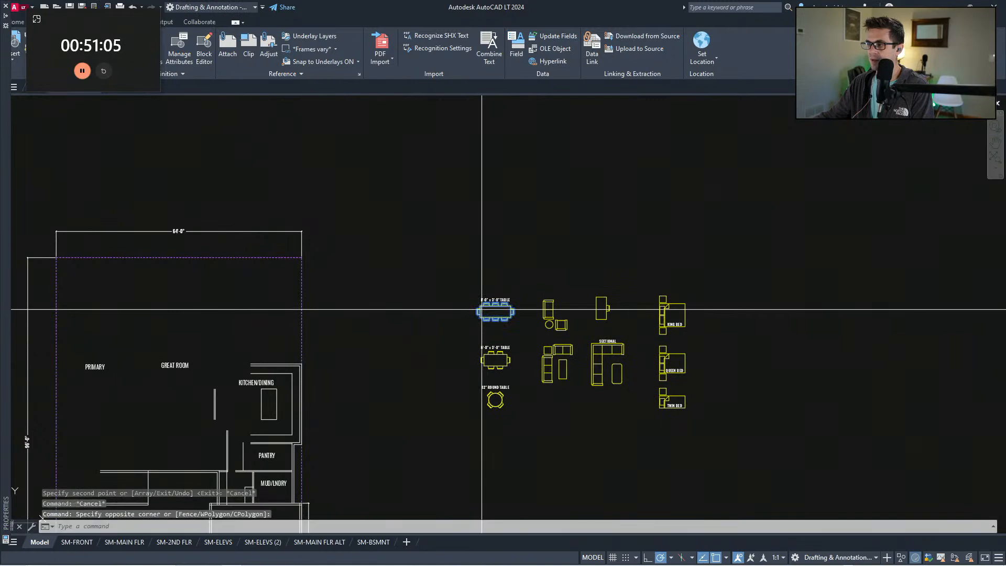
pyautogui.write('v')
pyautogui.click(490, 317)
pyautogui.moveTo(199, 398); pyautogui.dragTo(228, 311, button='middle')
pyautogui.click(385, 351)
pyautogui.press('Escape')
# Step: Rotate the 8'-0" x 3'-0" table block 90 degrees so it runs parallel to the island
pyautogui.click(410, 378)
pyautogui.click(391, 332)
pyautogui.write('r')
pyautogui.click(391, 322)
pyautogui.click(391, 314)
pyautogui.press('Escape')
# Step: Move the rotated table into the dining area between the kitchen island and the vertical dining wall
pyautogui.write('v')
pyautogui.click(409, 315)
pyautogui.scroll(5, 258, 321)
pyautogui.click(269, 290)
pyautogui.press('Escape')
pyautogui.scroll(-3, 308, 355)
pyautogui.moveTo(309, 355)
pyautogui.mouseDown(button='middle')
pyautogui.moveTo(434, 359)
pyautogui.moveTo(503, 285)
pyautogui.moveTo(503, 308)
pyautogui.mouseUp(button='middle')
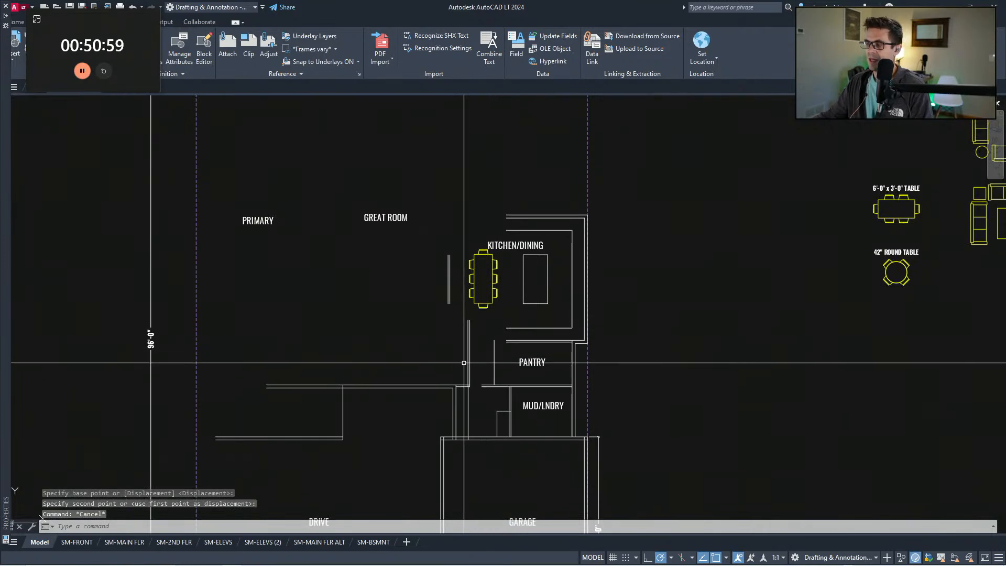
pyautogui.scroll(-2, 442, 353)
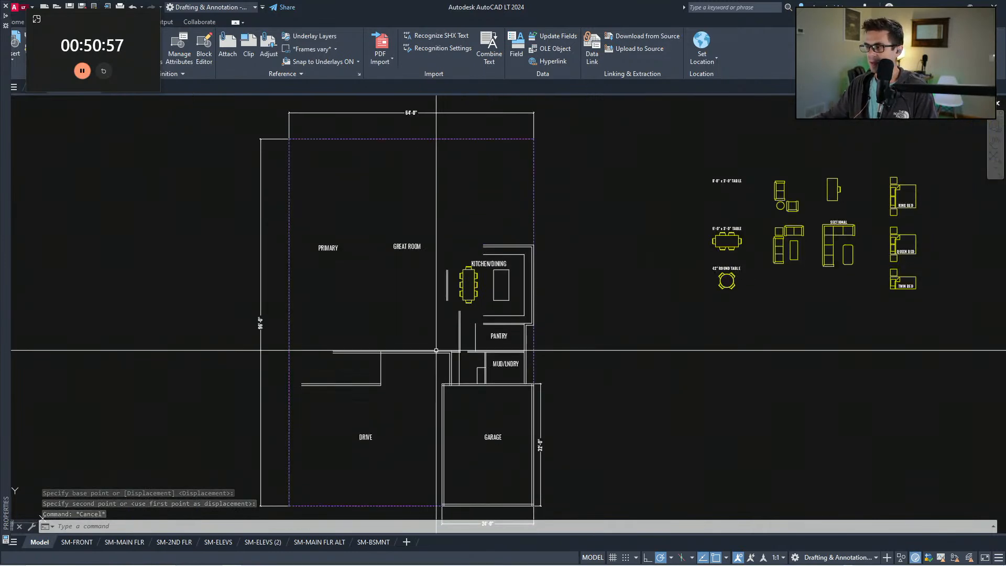
pyautogui.moveTo(427, 323); pyautogui.dragTo(429, 315, button='middle')
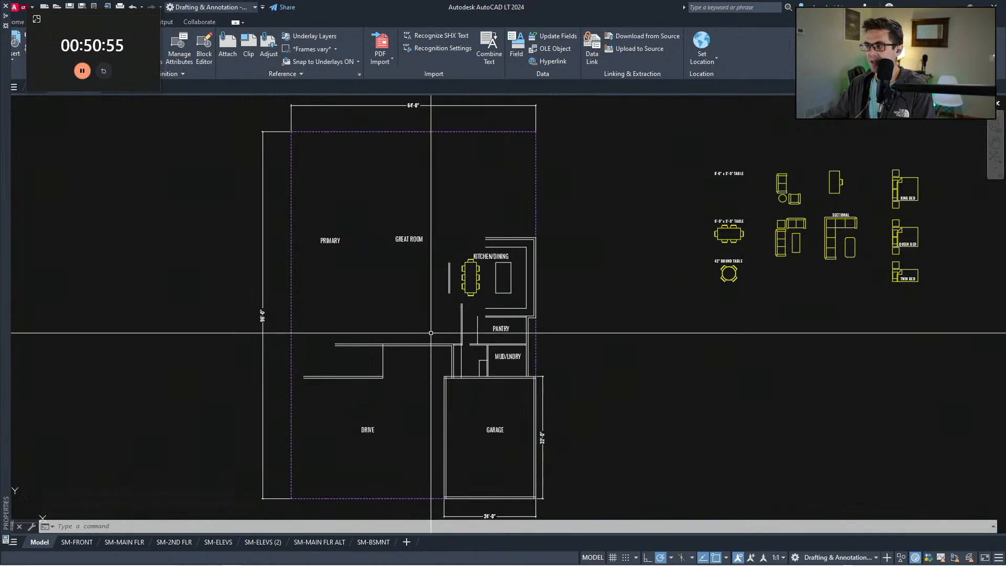
pyautogui.write('f')
pyautogui.press('Return')
pyautogui.press('Escape')
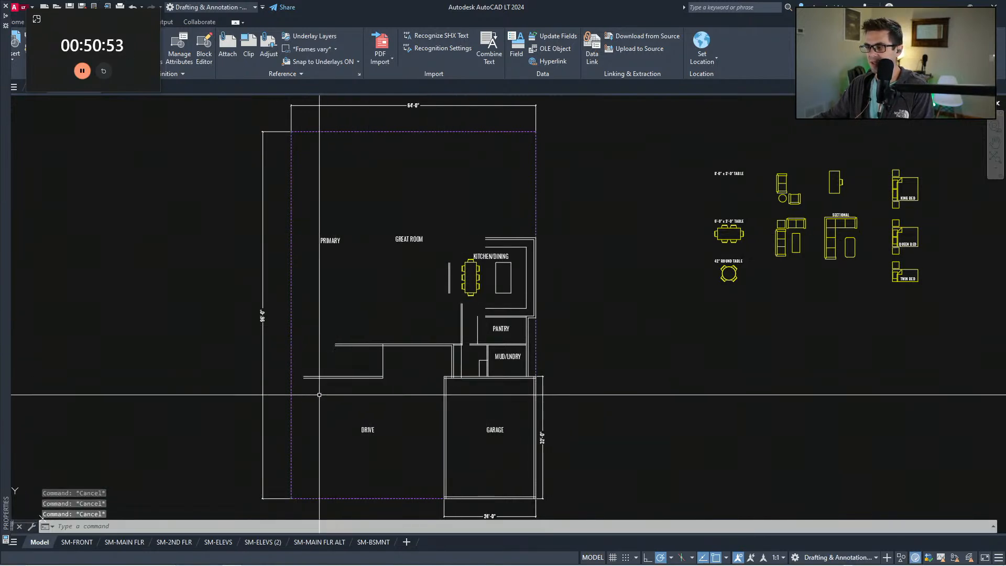
# Step: Offset the left lot line 2'-0" inward to locate the exterior wall of the primary side
pyautogui.write('ff')
pyautogui.press('Return')
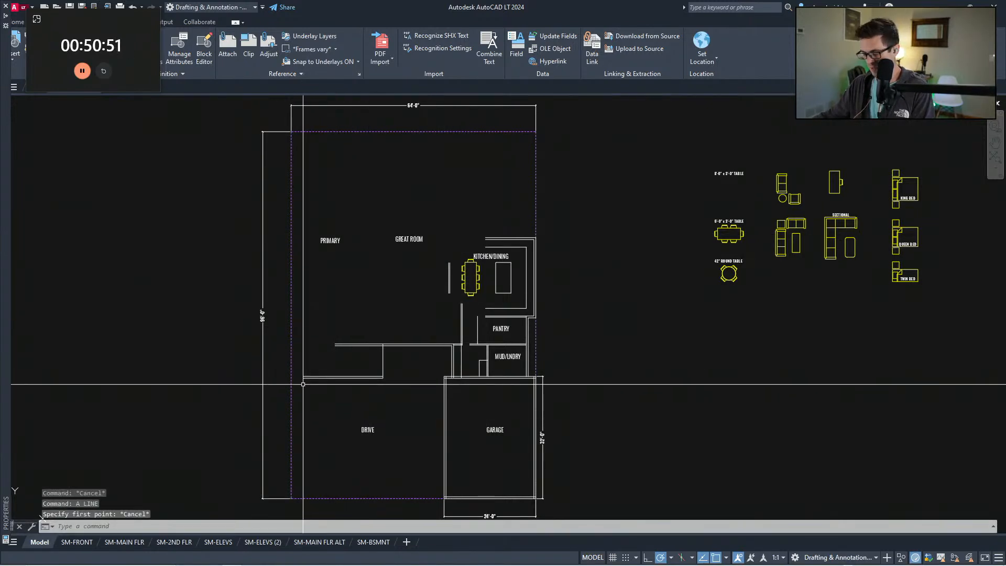
pyautogui.press('Escape')
pyautogui.press('Escape')
pyautogui.write('f')
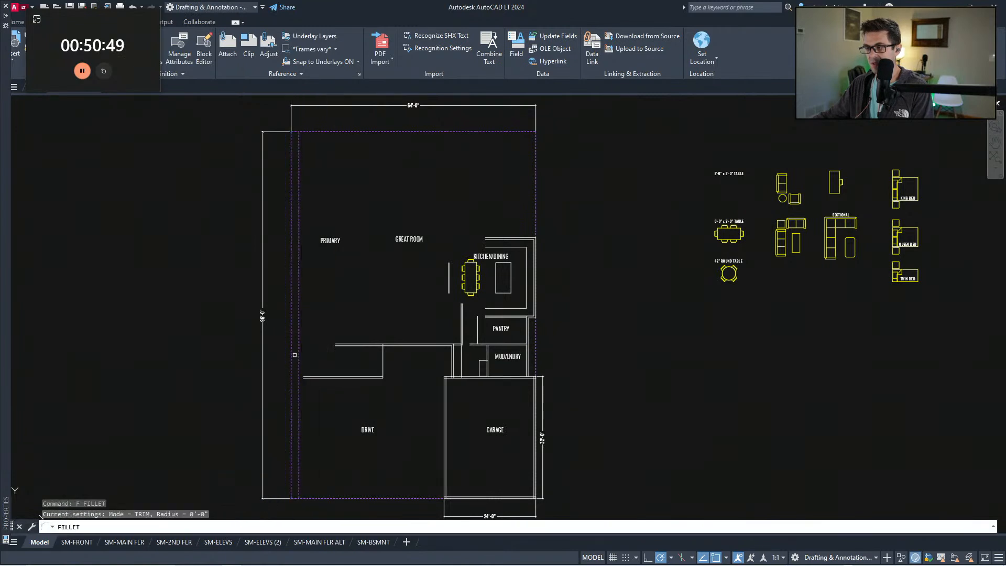
pyautogui.press('Escape')
# Step: Match the offset lot line's properties to the existing lower wall line so it becomes a wall line
pyautogui.write('ma')
pyautogui.press('Return')
pyautogui.click(318, 377)
pyautogui.click(306, 346)
pyautogui.click(295, 332)
pyautogui.press('Escape')
pyautogui.press('Escape')
# Step: Fillet the new left wall line with the kitchen's upper exterior wall line to form a square outer corner
pyautogui.write('f')
pyautogui.press('Return')
pyautogui.click(298, 279)
pyautogui.click(499, 238)
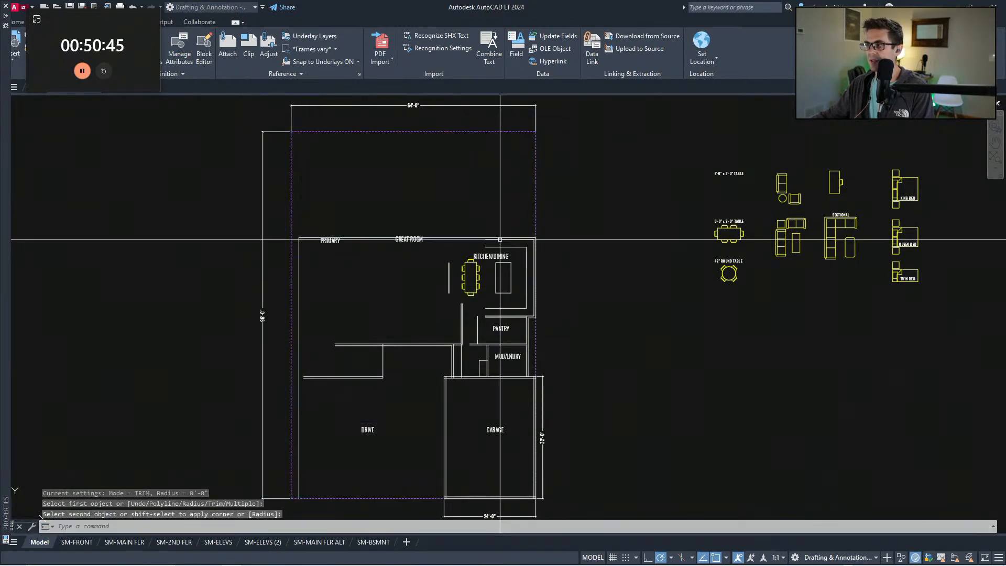
pyautogui.press('Escape')
# Step: Offset the left exterior wall line 6" inward and fillet the wall lines with the lower wall to close that corner
pyautogui.write('ff')
pyautogui.press('Return')
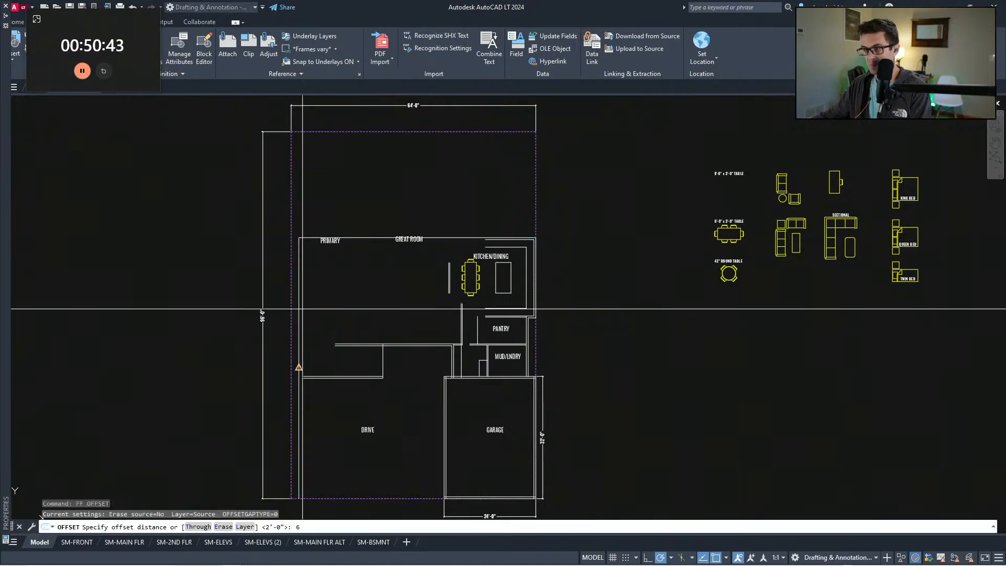
pyautogui.press('Escape')
pyautogui.write('f')
pyautogui.press('Return')
pyautogui.scroll(2, 304, 361)
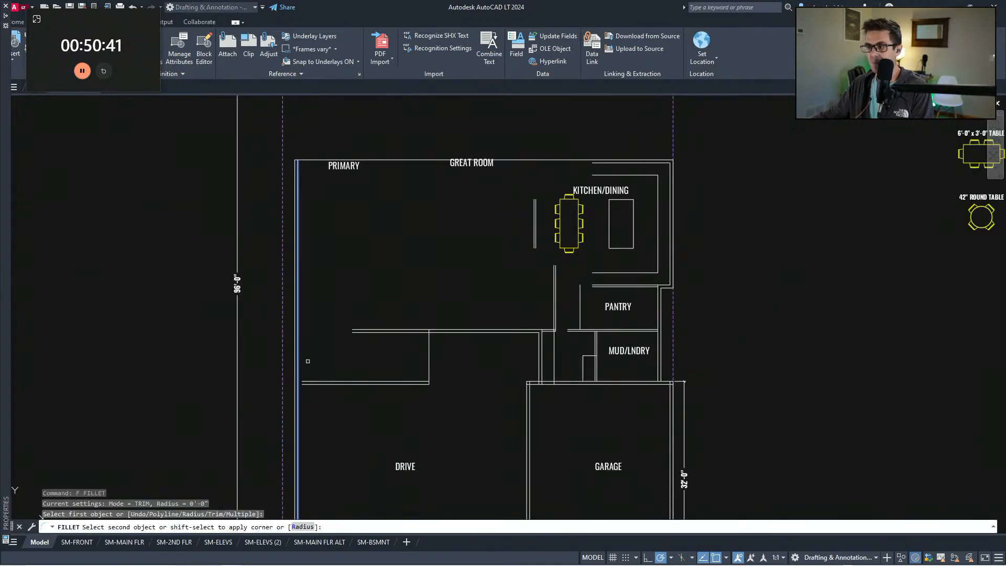
pyautogui.click(315, 384)
pyautogui.press('Return')
pyautogui.press('Escape')
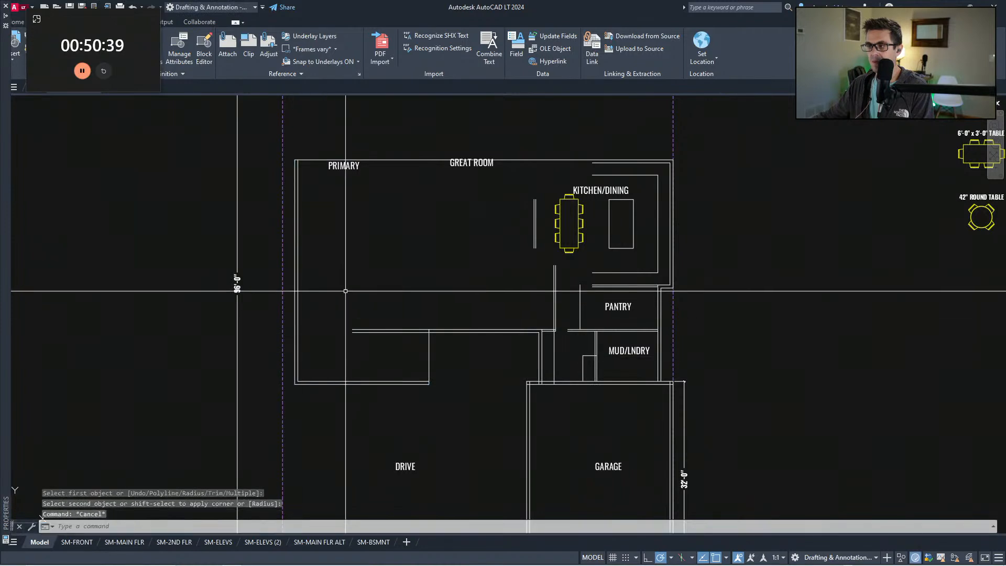
# Step: Offset the upper exterior wall line 6" inward and fillet it with the inner left and kitchen wall lines
pyautogui.moveTo(338, 193); pyautogui.dragTo(340, 211, button='middle')
pyautogui.write('ff')
pyautogui.press('Return')
pyautogui.write('6')
pyautogui.press('Return')
pyautogui.press('Escape')
pyautogui.write('f')
pyautogui.press('Return')
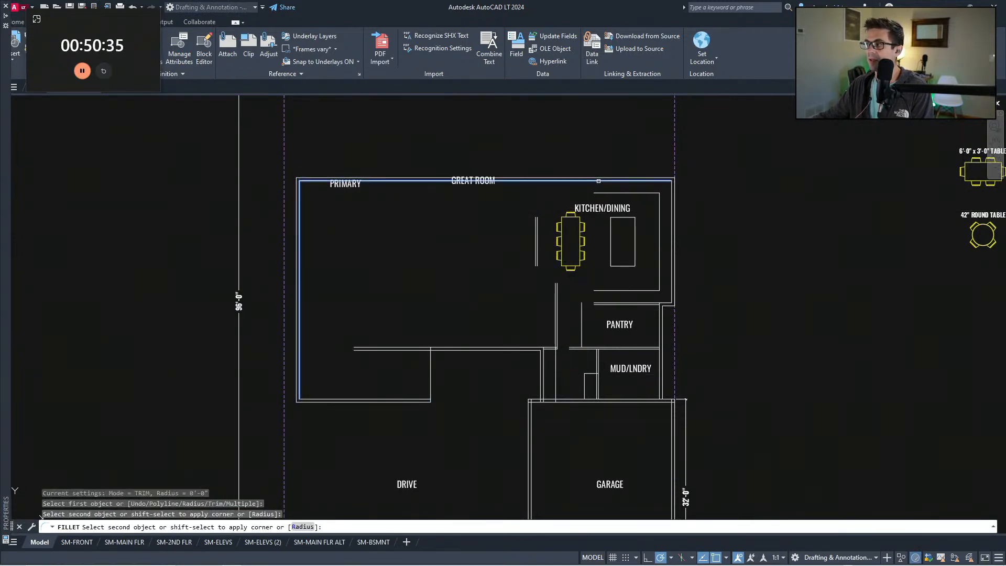
pyautogui.press('Escape')
# Step: Move the PRIMARY label down into the middle of the primary area
pyautogui.click(292, 198)
pyautogui.click(367, 173)
pyautogui.write('v')
pyautogui.press('Return')
pyautogui.click(372, 210)
pyautogui.click(372, 287)
# Step: Move the GREAT ROOM label down off the upper exterior wall into the room
pyautogui.click(386, 197)
pyautogui.click(500, 170)
pyautogui.write('v')
pyautogui.press('Return')
pyautogui.click(493, 253)
pyautogui.click(502, 307)
pyautogui.press('Escape')
pyautogui.moveTo(519, 328); pyautogui.dragTo(505, 308, button='middle')
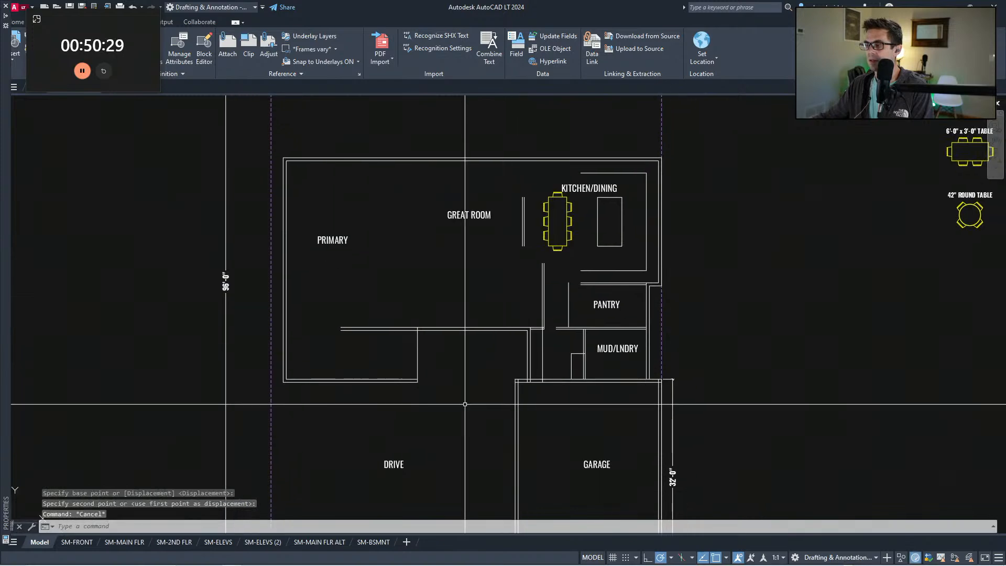
# Step: Trim the great room's lower wall lines where they run past the entry recess into the primary area
pyautogui.moveTo(465, 404); pyautogui.dragTo(465, 385, button='middle')
pyautogui.write('tr')
pyautogui.press('Return')
pyautogui.click(426, 333)
pyautogui.click(409, 301)
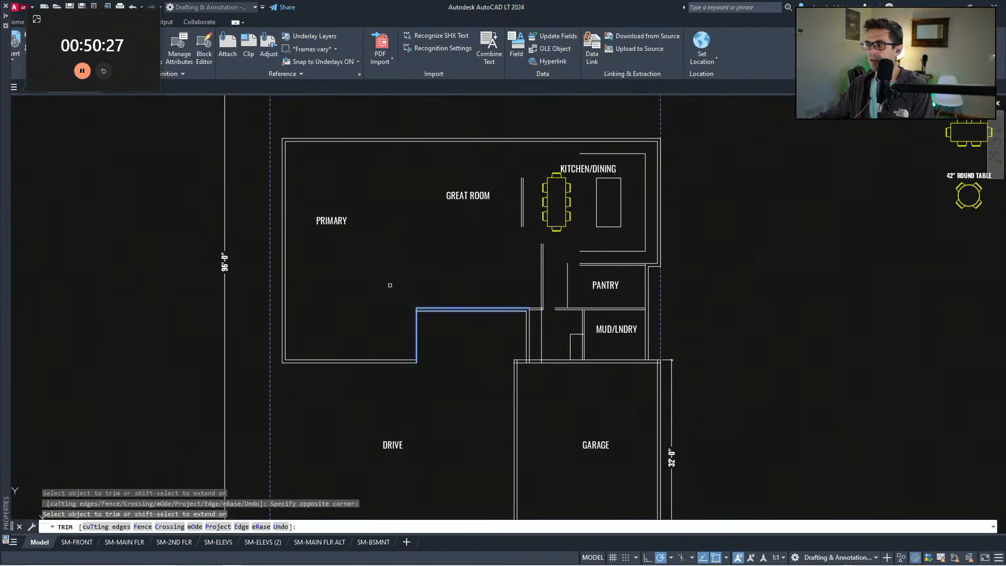
pyautogui.click(391, 288)
pyautogui.press('Escape')
# Step: Match the short vertical dining wall lines between the table and great room to the dashed lot line's properties
pyautogui.moveTo(489, 228); pyautogui.dragTo(472, 278, button='middle')
pyautogui.moveTo(477, 349); pyautogui.dragTo(469, 325, button='middle')
pyautogui.scroll(-1, 516, 337)
pyautogui.scroll(1, 533, 318)
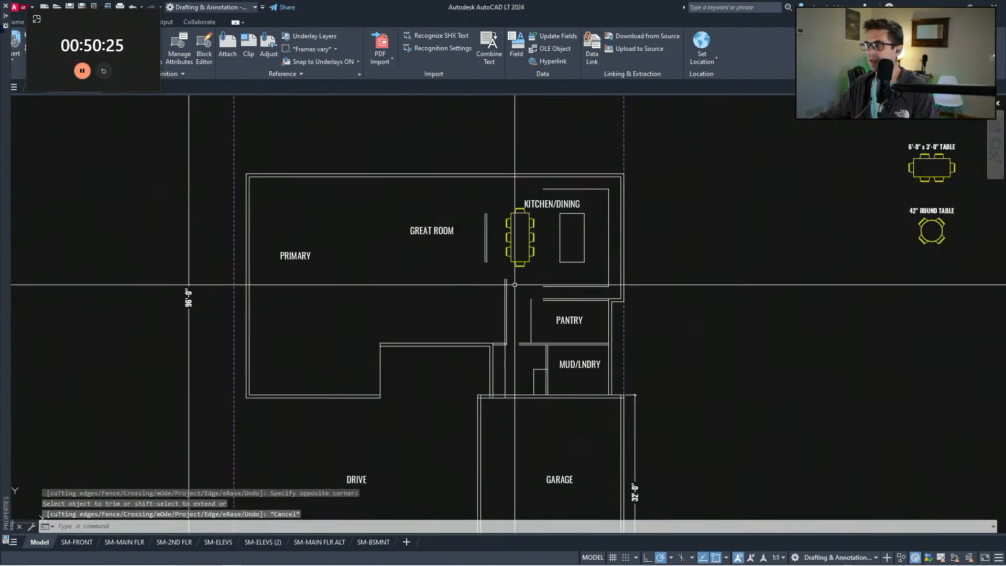
pyautogui.write('ma')
pyautogui.press('Return')
pyautogui.click(625, 337)
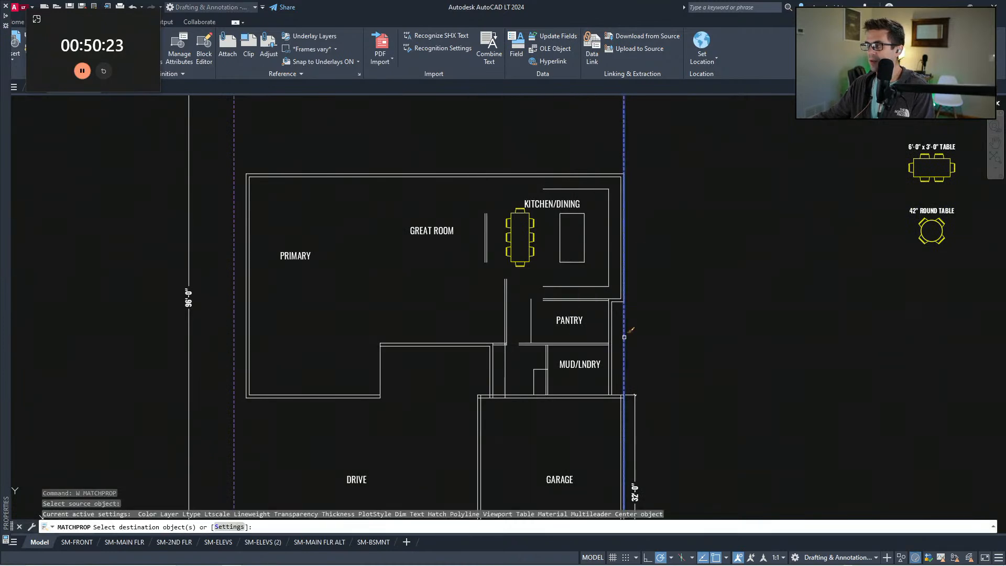
pyautogui.click(487, 237)
pyautogui.click(457, 220)
pyautogui.click(491, 264)
pyautogui.click(491, 264)
pyautogui.click(465, 232)
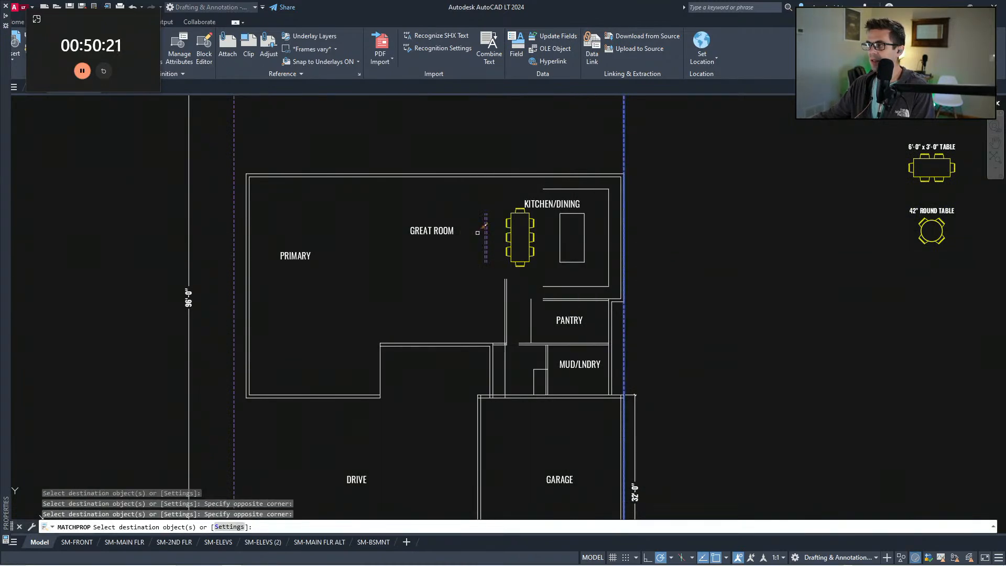
pyautogui.press('Escape')
# Step: Examine the overall house outline and room arrangement within the lot boundary
pyautogui.scroll(-2, 466, 231)
pyautogui.scroll(2, 485, 330)
pyautogui.scroll(-2, 486, 330)
pyautogui.moveTo(484, 310)
pyautogui.mouseDown(button='middle')
pyautogui.moveTo(486, 341)
pyautogui.moveTo(423, 364)
pyautogui.mouseUp(button='middle')
pyautogui.scroll(2, 394, 368)
pyautogui.scroll(-2, 436, 347)
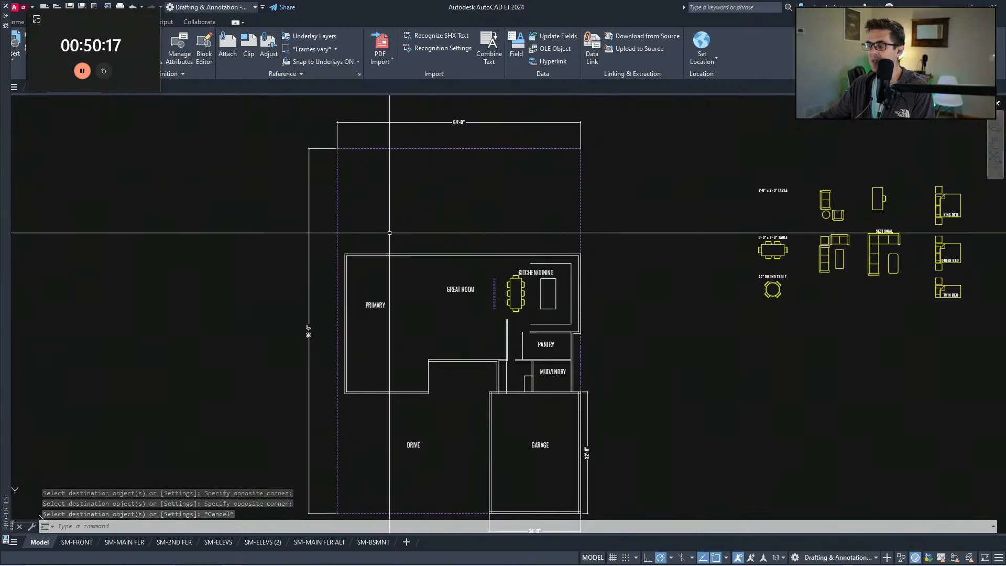
pyautogui.click(325, 405)
pyautogui.press('Escape')
pyautogui.press('Escape')
pyautogui.moveTo(466, 376)
pyautogui.mouseDown(button='middle')
pyautogui.moveTo(460, 363)
pyautogui.moveTo(465, 371)
pyautogui.moveTo(471, 359)
pyautogui.mouseUp(button='middle')
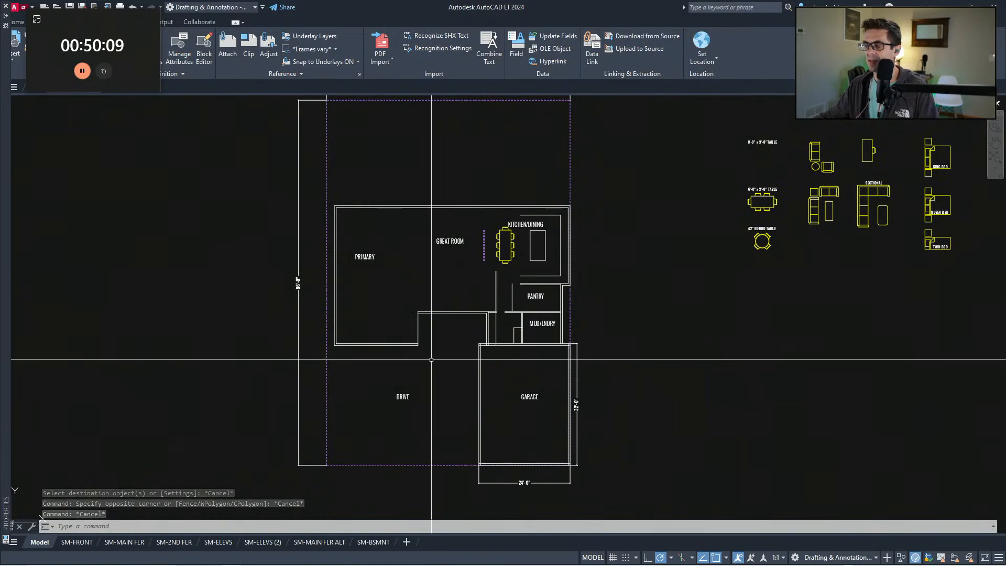
pyautogui.moveTo(462, 320); pyautogui.dragTo(478, 308, button='middle')
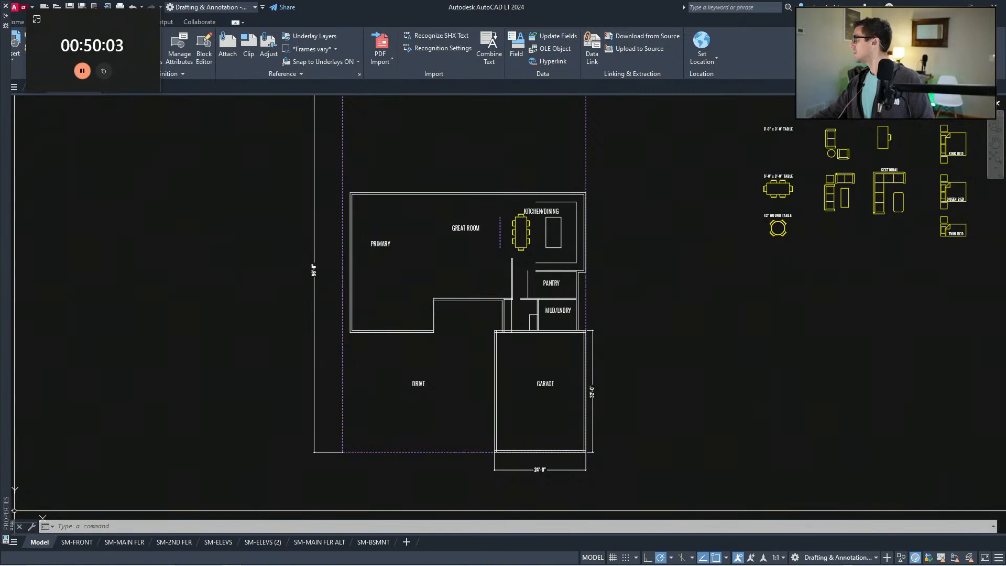
pyautogui.moveTo(447, 214); pyautogui.dragTo(388, 213, button='middle')
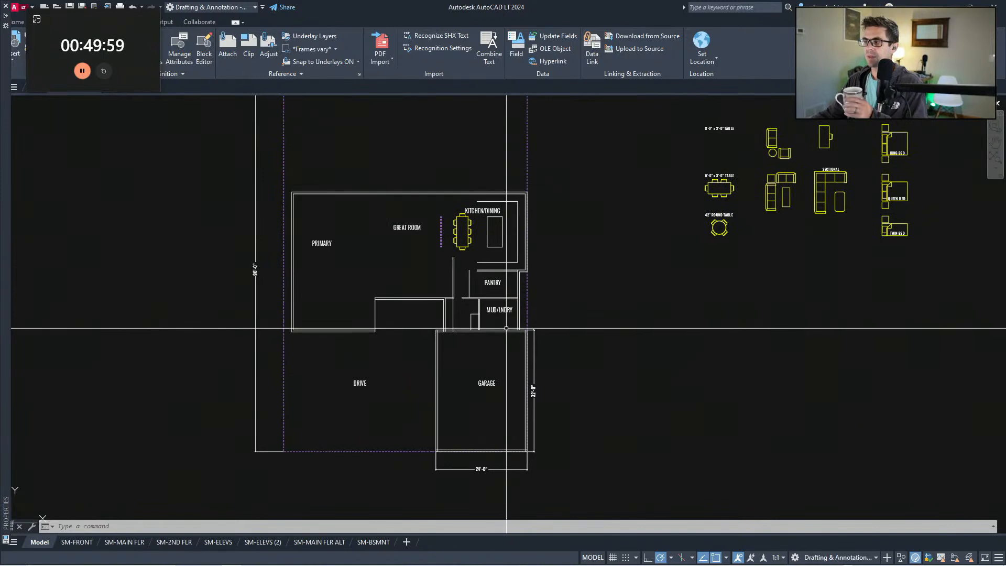
pyautogui.moveTo(467, 292); pyautogui.dragTo(469, 294, button='middle')
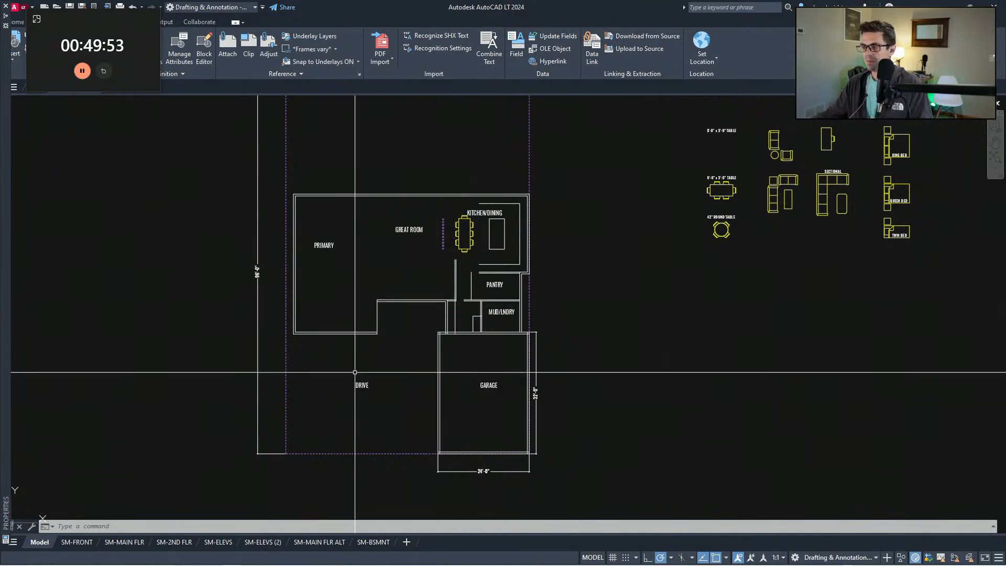
pyautogui.scroll(3, 382, 307)
pyautogui.press('Escape')
pyautogui.moveTo(372, 317); pyautogui.dragTo(383, 350, button='middle')
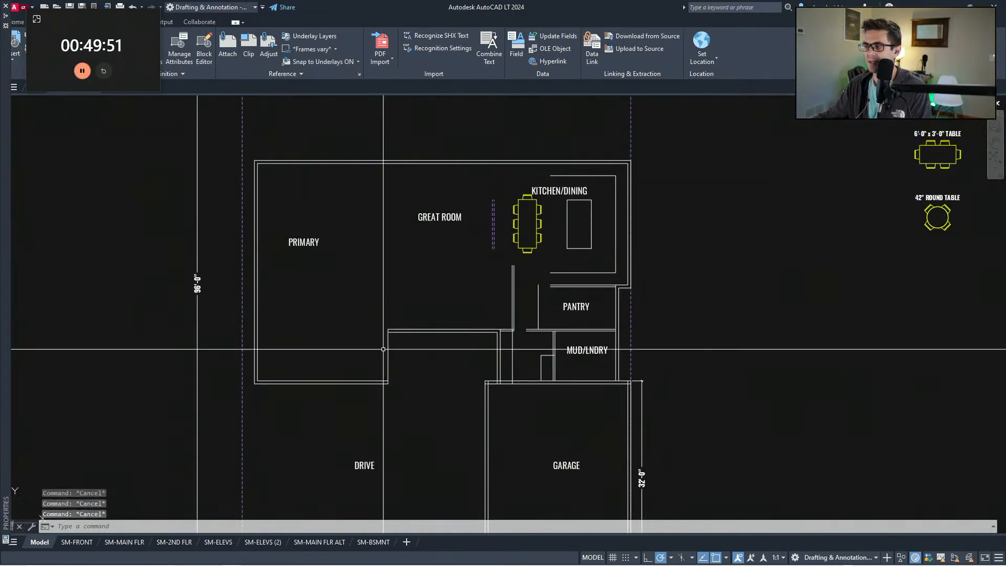
pyautogui.scroll(-2, 424, 396)
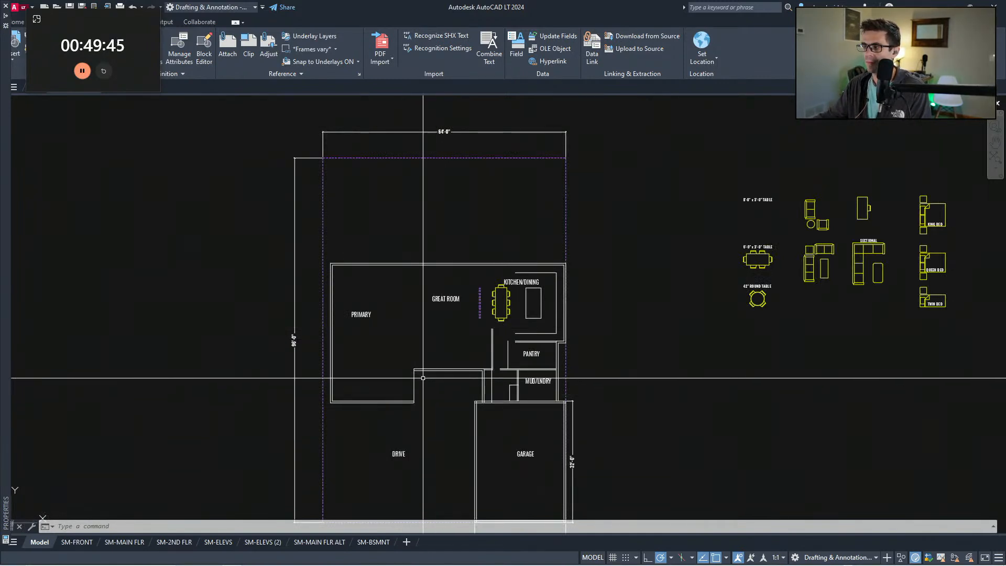
pyautogui.moveTo(423, 378); pyautogui.dragTo(421, 348, button='middle')
pyautogui.scroll(1, 455, 388)
pyautogui.scroll(-4, 446, 377)
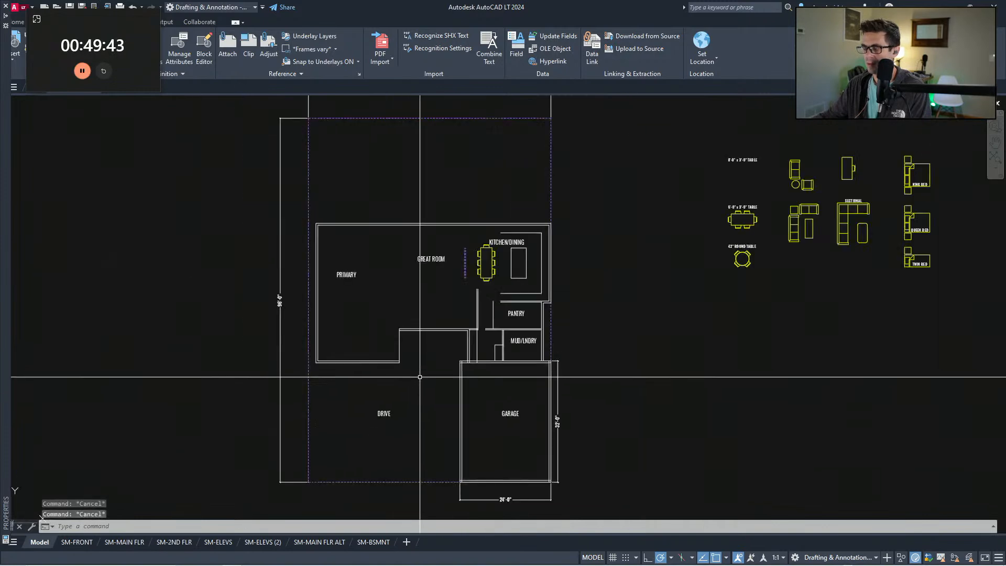
# Step: Offset the upper wall line of the entry recess 8'-0" up into the great room
pyautogui.scroll(6, 435, 368)
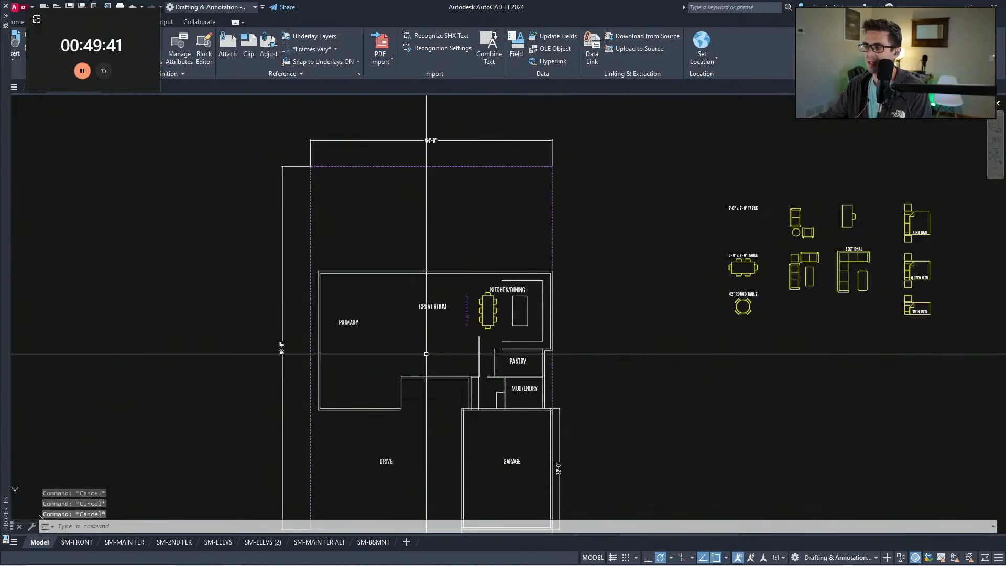
pyautogui.write('ff')
pyautogui.press('Return')
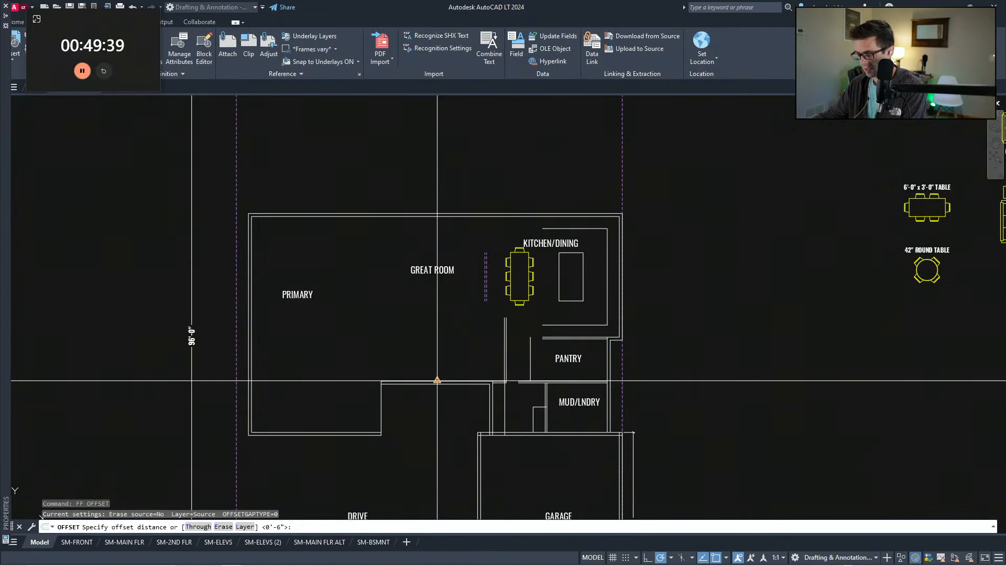
pyautogui.press('Return')
pyautogui.scroll(2, 437, 381)
pyautogui.click(437, 382)
pyautogui.click(443, 362)
pyautogui.press('Escape')
pyautogui.scroll(-2, 447, 350)
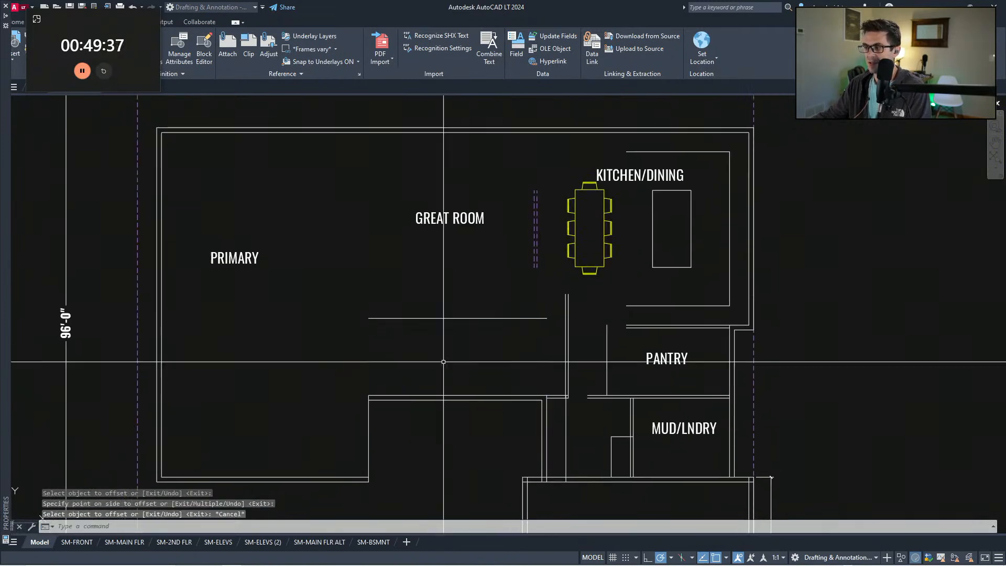
# Step: Offset the new line below the great room 3.5" downward to give the wall its thickness
pyautogui.scroll(2, 447, 350)
pyautogui.write('ff')
pyautogui.press('Return')
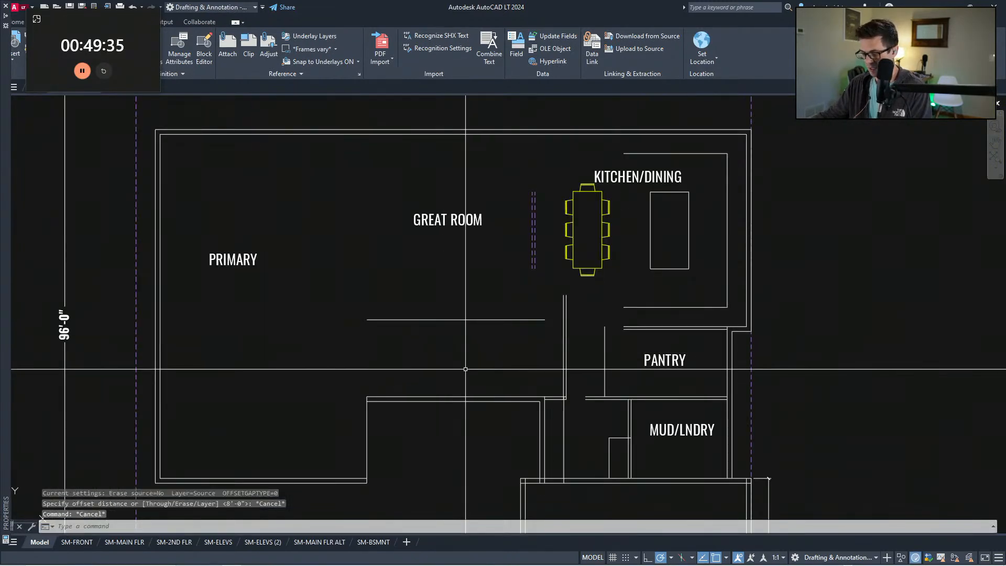
pyautogui.write('3.5')
pyautogui.press('Return')
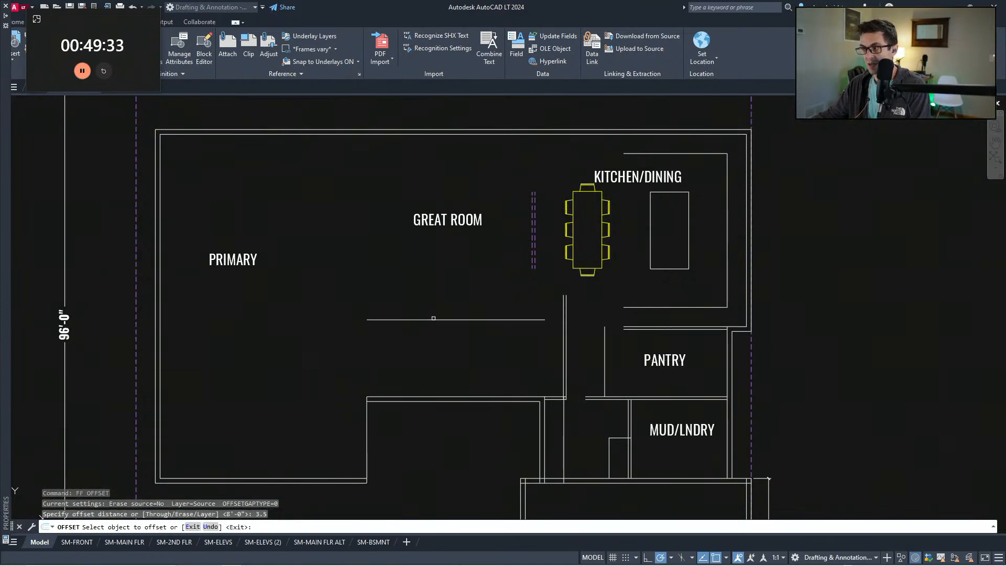
pyautogui.click(433, 318)
pyautogui.click(427, 351)
pyautogui.press('Escape')
# Step: Offset the lower line of the new wall 48" down towards the entry recess
pyautogui.write('ff')
pyautogui.press('Return')
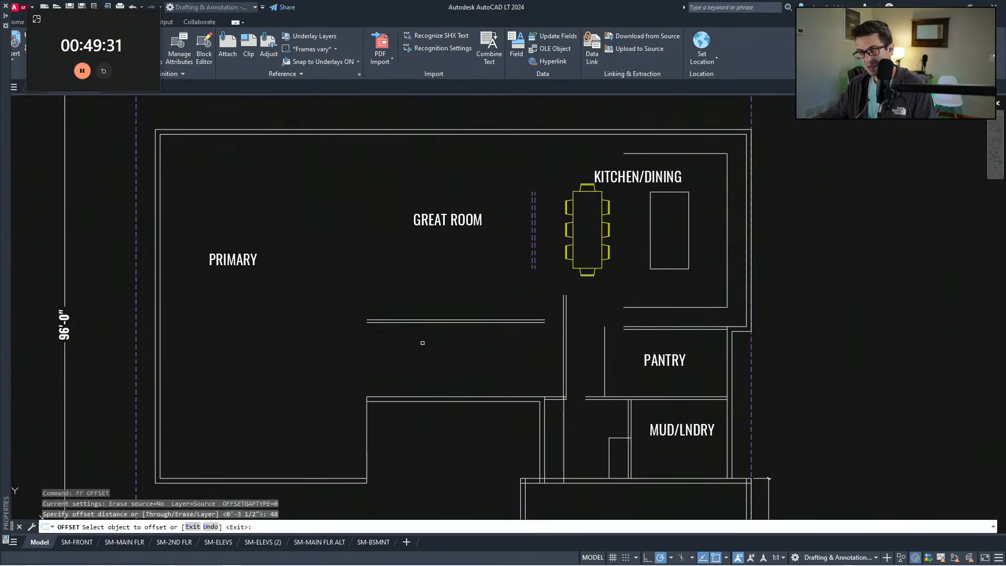
pyautogui.click(410, 323)
pyautogui.click(414, 356)
pyautogui.press('Escape')
pyautogui.scroll(-4, 442, 356)
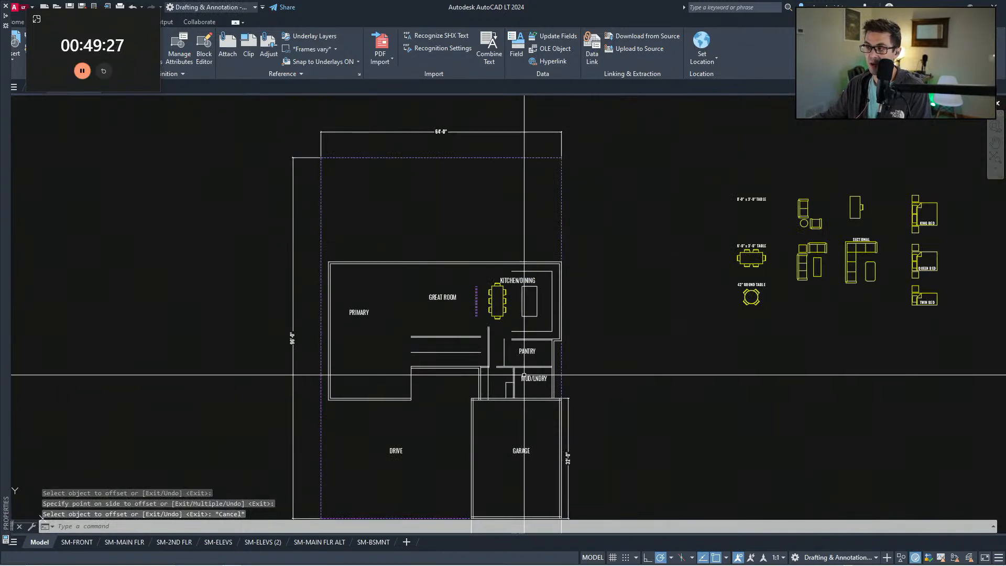
# Step: Offset the single line below the new wall 3.5" downward to make a second parallel wall
pyautogui.press('Escape')
pyautogui.press('Escape')
pyautogui.press('Escape')
pyautogui.scroll(2, 451, 348)
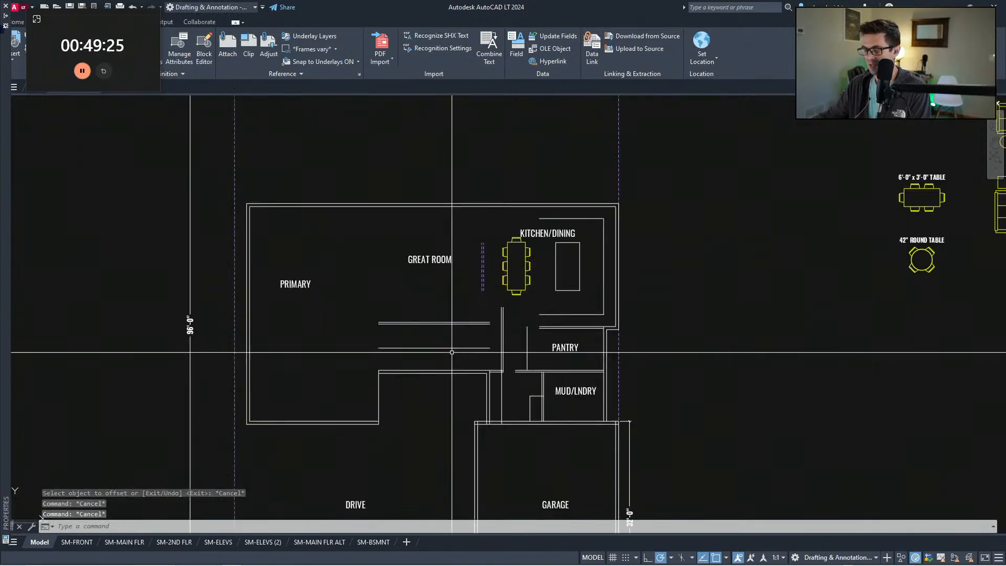
pyautogui.write('f')
pyautogui.press('Return')
pyautogui.press('Escape')
pyautogui.press('Escape')
pyautogui.scroll(-6, 508, 442)
pyautogui.scroll(-3, 507, 442)
pyautogui.scroll(8, 577, 278)
pyautogui.scroll(10, 346, 190)
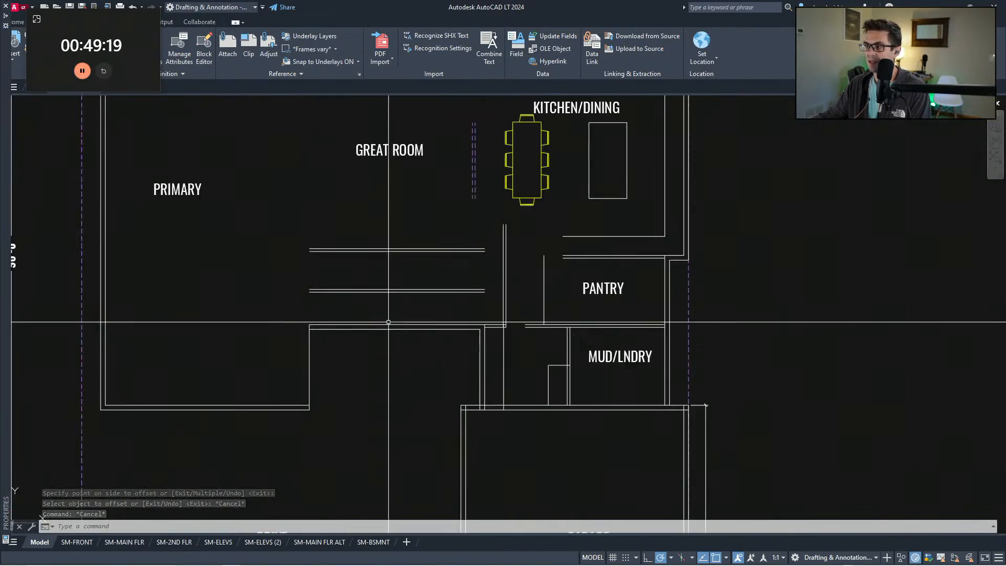
# Step: Draw a vertical line joining the left ends of the two parallel walls
pyautogui.write('l')
pyautogui.press('Return')
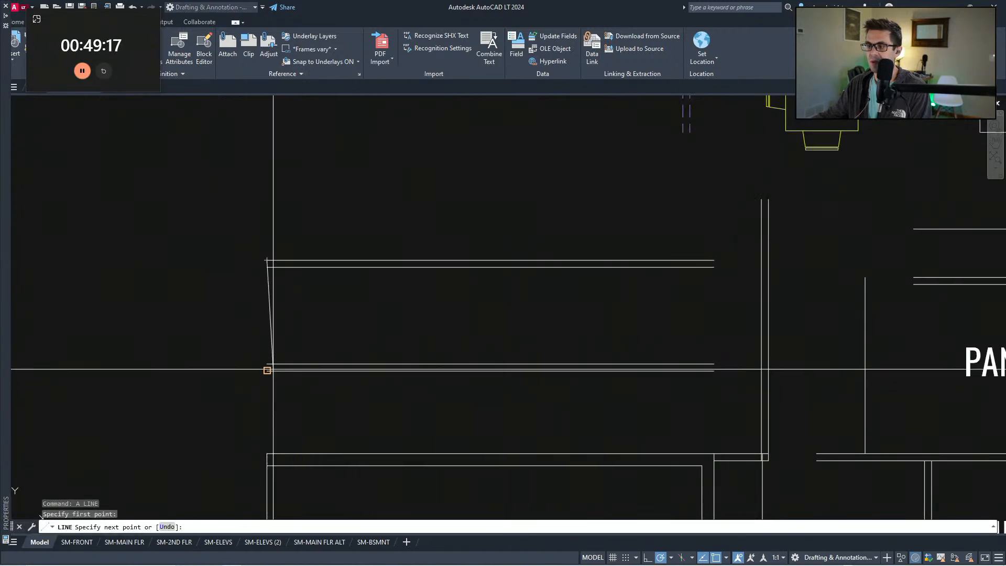
pyautogui.click(273, 369)
pyautogui.press('Escape')
# Step: Offset the vertical line at the left end of the parallel walls 10.5" to the right as the first stair tread
pyautogui.write('ff')
pyautogui.press('Return')
pyautogui.write('10.')
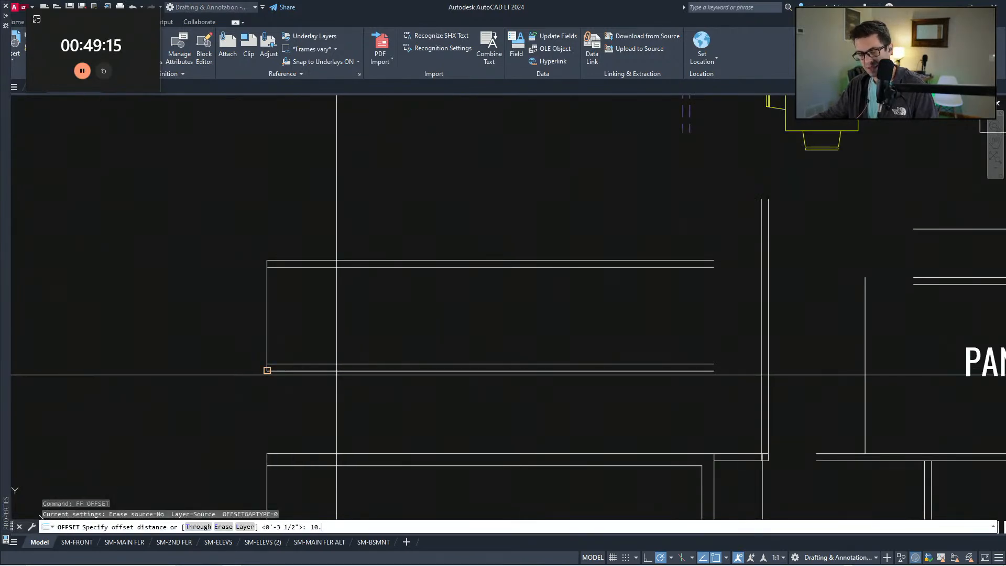
pyautogui.write('5')
pyautogui.press('Return')
pyautogui.click(267, 292)
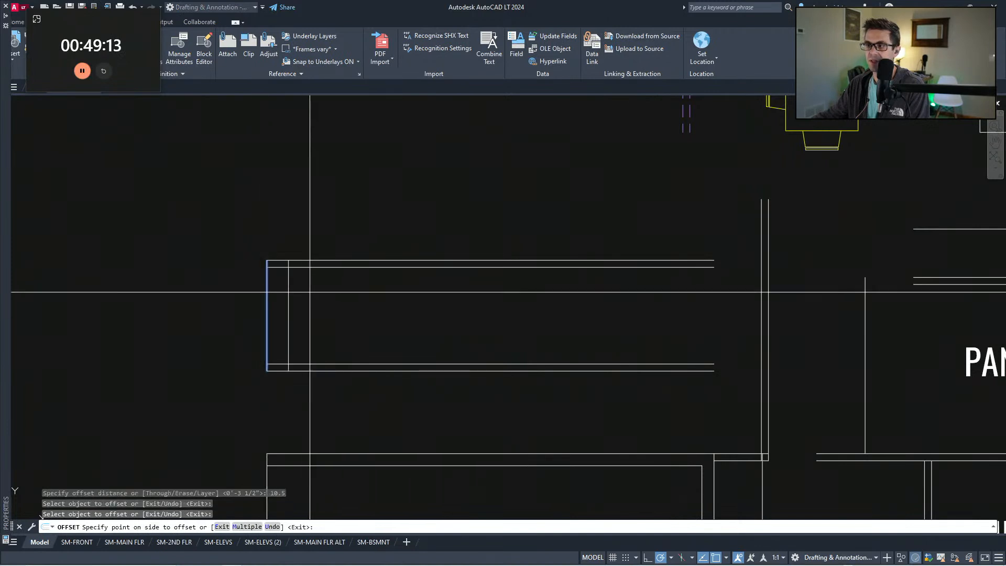
pyautogui.click(305, 292)
pyautogui.press('Escape')
pyautogui.press('Escape')
# Step: Trim both ends of the tread line back to the inner lines of the two parallel walls
pyautogui.write('tr')
pyautogui.press('Return')
pyautogui.scroll(1, 310, 366)
pyautogui.click(309, 367)
pyautogui.click(286, 203)
pyautogui.press('Escape')
pyautogui.moveTo(288, 347); pyautogui.dragTo(300, 387, button='middle')
# Step: Copy the tread line three times to the right at the same 10.5" tread spacing
pyautogui.click(315, 326)
pyautogui.click(281, 294)
pyautogui.write('cv')
pyautogui.press('Return')
pyautogui.click(253, 248)
pyautogui.click(287, 247)
pyautogui.click(320, 247)
pyautogui.click(355, 247)
pyautogui.press('Escape')
pyautogui.press('Escape')
# Step: Copy the set of four treads end to end four more times along the space between the walls
pyautogui.click(455, 309)
pyautogui.click(290, 280)
pyautogui.write('cv')
pyautogui.press('Return')
pyautogui.click(254, 247)
pyautogui.click(388, 248)
pyautogui.scroll(-2, 449, 261)
pyautogui.click(413, 266)
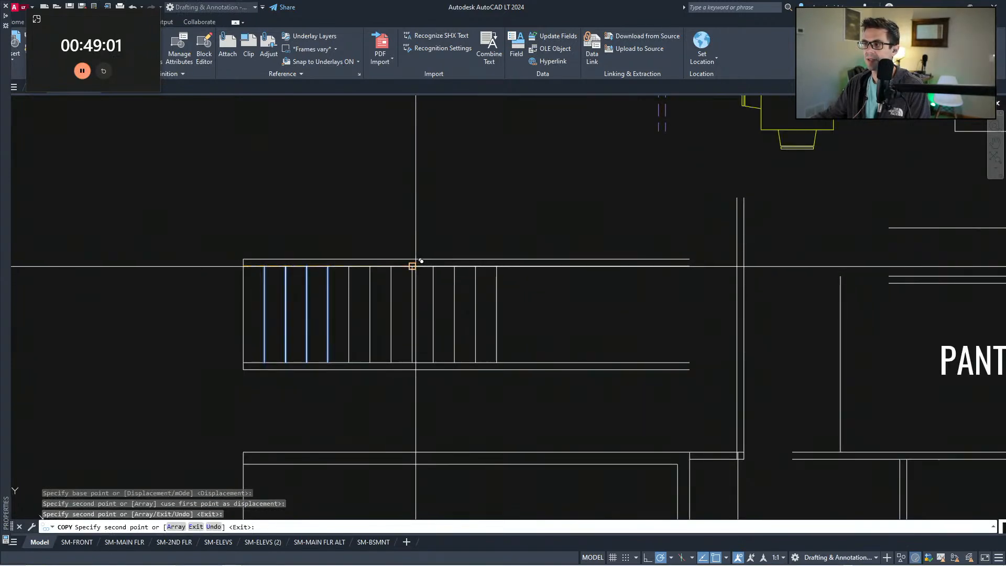
pyautogui.click(497, 266)
pyautogui.moveTo(593, 269); pyautogui.dragTo(483, 276, button='middle')
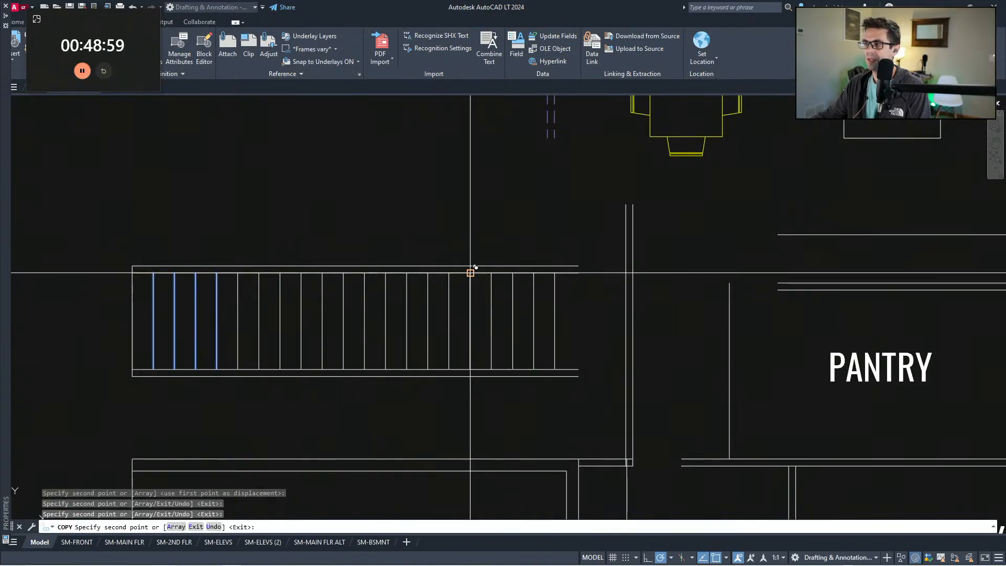
pyautogui.click(470, 272)
pyautogui.press('Escape')
# Step: Count the stair treads from the left end by selecting them in small groups
pyautogui.click(205, 312)
pyautogui.click(109, 296)
pyautogui.click(295, 312)
pyautogui.click(209, 292)
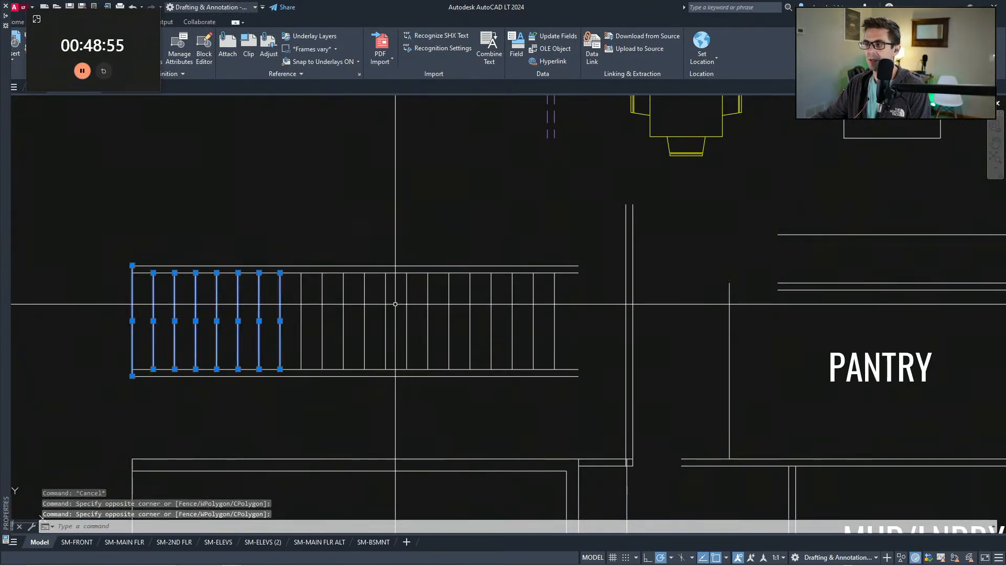
pyautogui.click(375, 304)
pyautogui.click(292, 292)
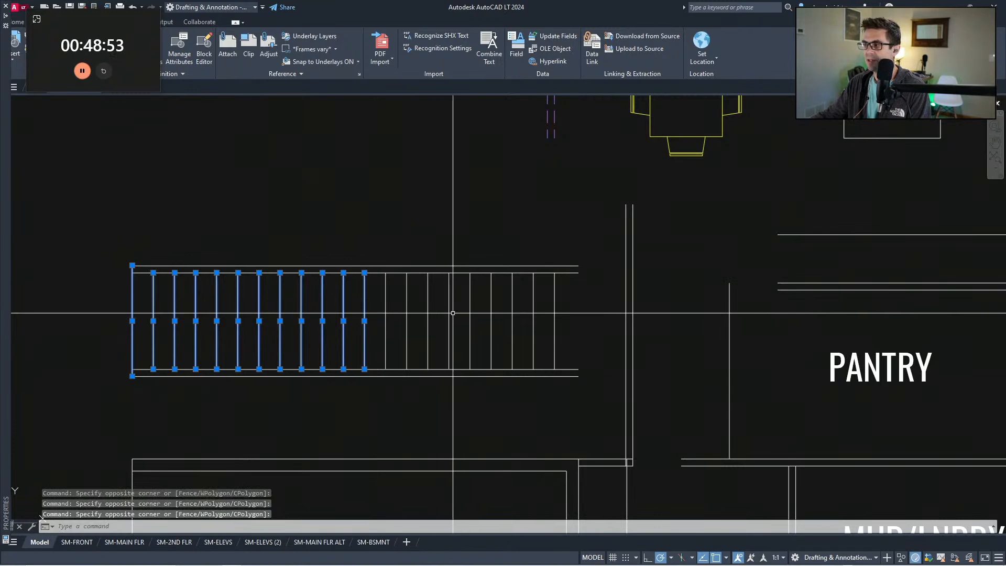
pyautogui.click(453, 313)
pyautogui.click(370, 295)
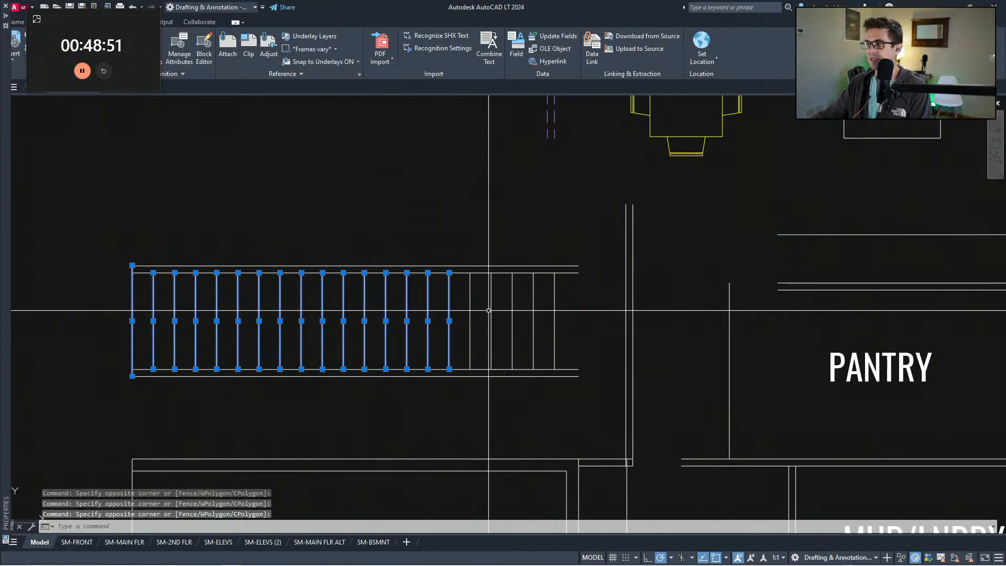
pyautogui.press('Escape')
pyautogui.press('Escape')
# Step: Delete the three surplus treads at the right end and extend the last remaining tread to both outer wall lines
pyautogui.click(562, 324)
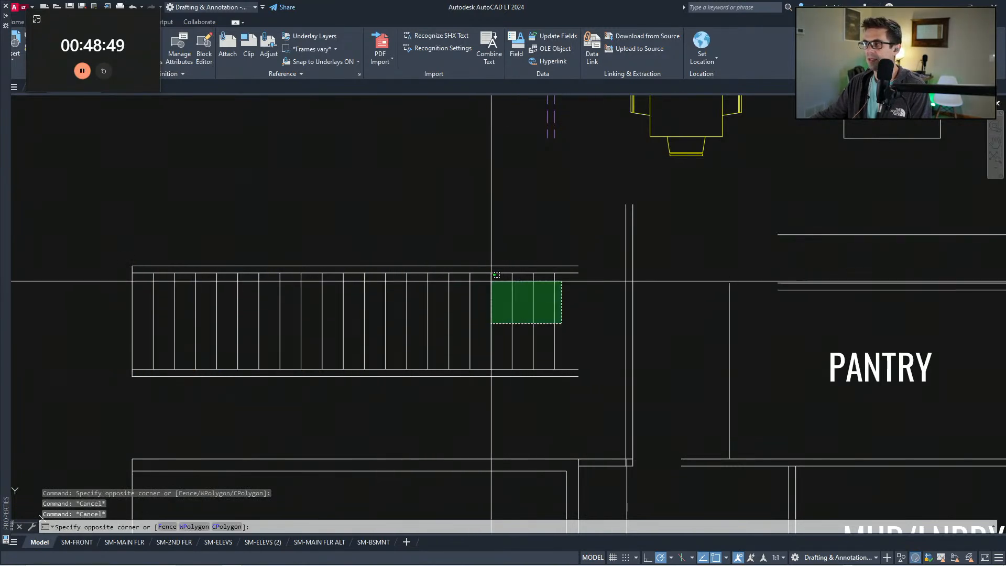
pyautogui.click(500, 283)
pyautogui.press('Delete')
pyautogui.write('ex')
pyautogui.press('Return')
pyautogui.click(515, 268)
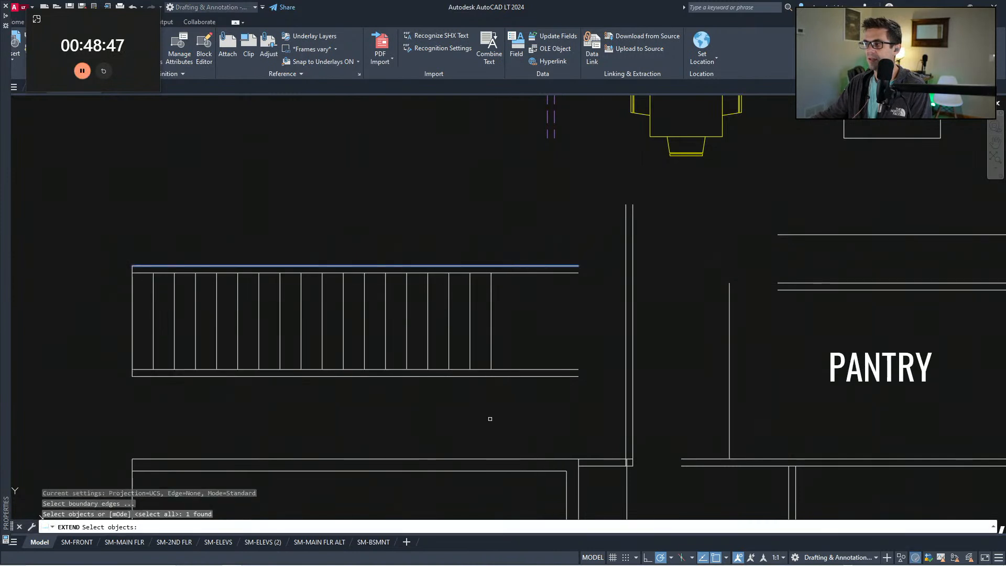
pyautogui.click(485, 293)
pyautogui.press('Escape')
# Step: Trim off the stair wall lines that run past the last tread
pyautogui.write('tr')
pyautogui.press('Return')
pyautogui.click(506, 341)
pyautogui.click(482, 331)
pyautogui.press('Return')
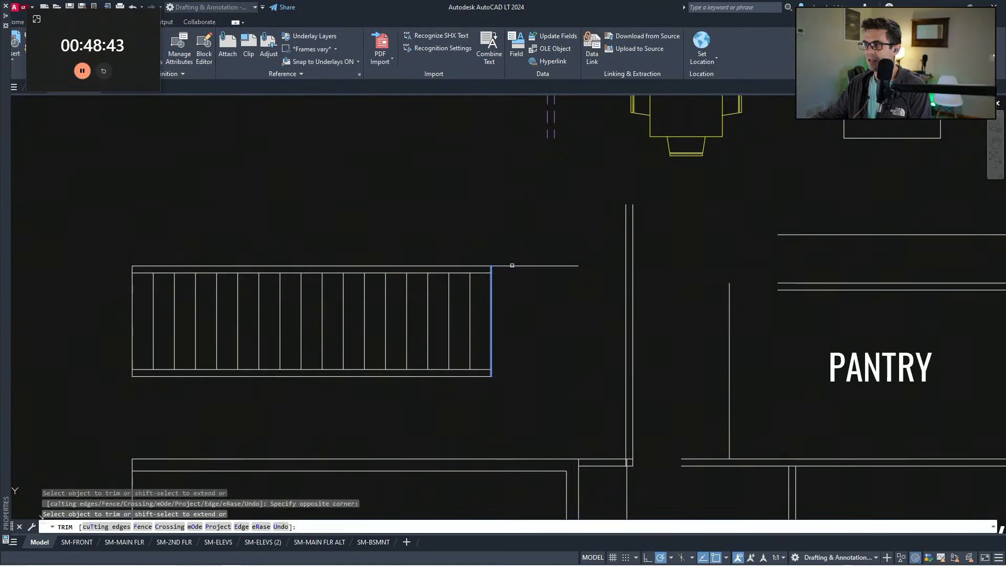
pyautogui.scroll(-4, 512, 266)
pyautogui.press('Escape')
pyautogui.write('tr')
pyautogui.press('Return')
pyautogui.click(528, 340)
pyautogui.click(500, 323)
pyautogui.press('Return')
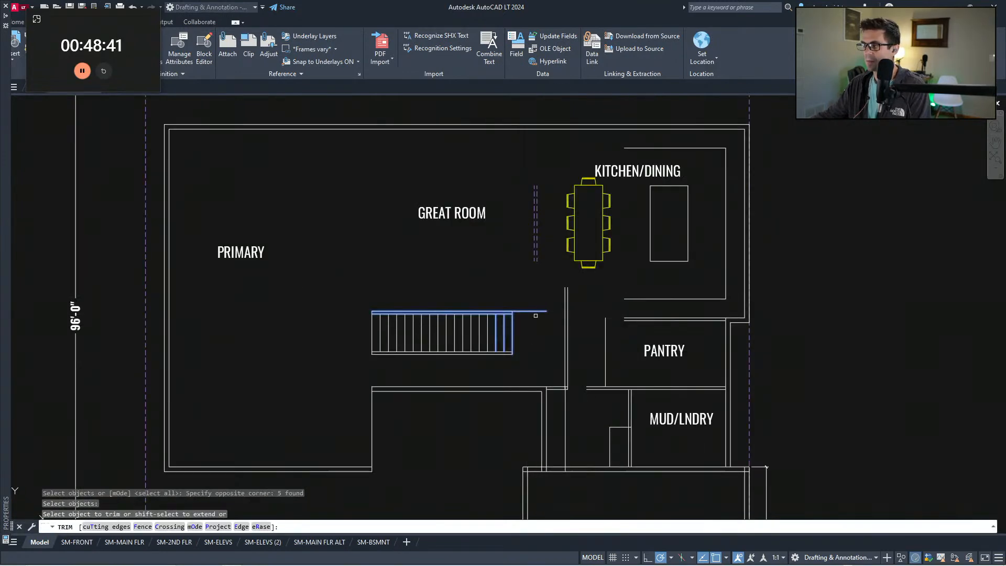
pyautogui.click(536, 315)
pyautogui.click(524, 308)
pyautogui.press('Escape')
pyautogui.scroll(-3, 515, 378)
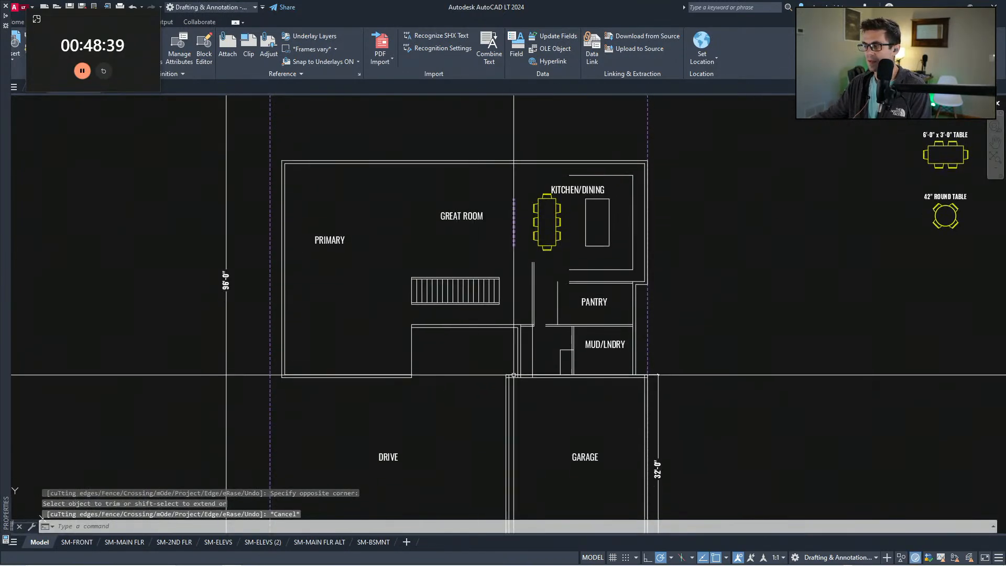
pyautogui.moveTo(500, 393)
pyautogui.mouseDown(button='middle')
pyautogui.moveTo(504, 323)
pyautogui.moveTo(461, 342)
pyautogui.moveTo(493, 386)
pyautogui.moveTo(388, 369)
pyautogui.mouseUp(button='middle')
pyautogui.click(388, 369)
pyautogui.click(554, 309)
pyautogui.write('v')
pyautogui.press('Return')
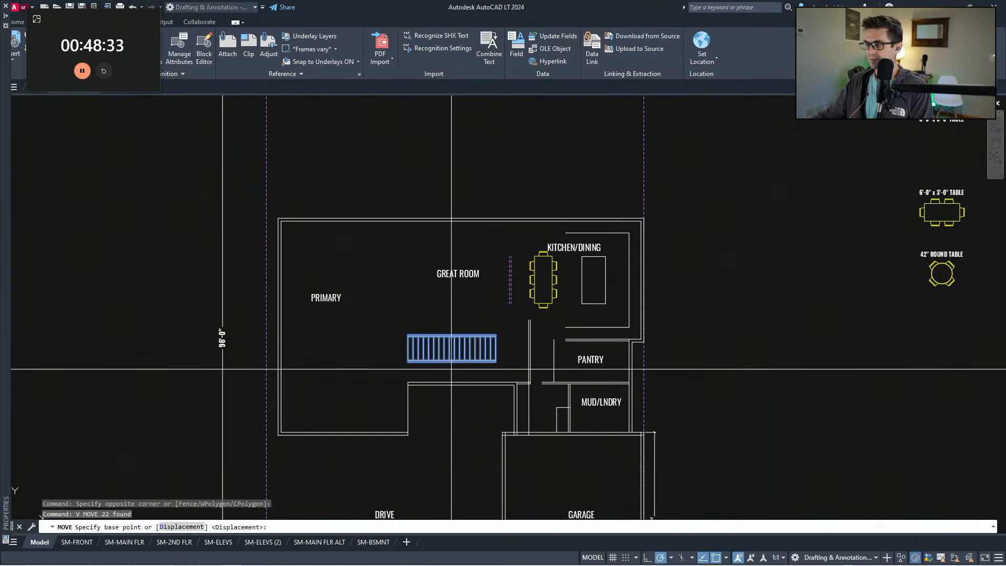
pyautogui.scroll(2, 452, 362)
pyautogui.click(452, 359)
pyautogui.press('Escape')
pyautogui.scroll(-2, 462, 368)
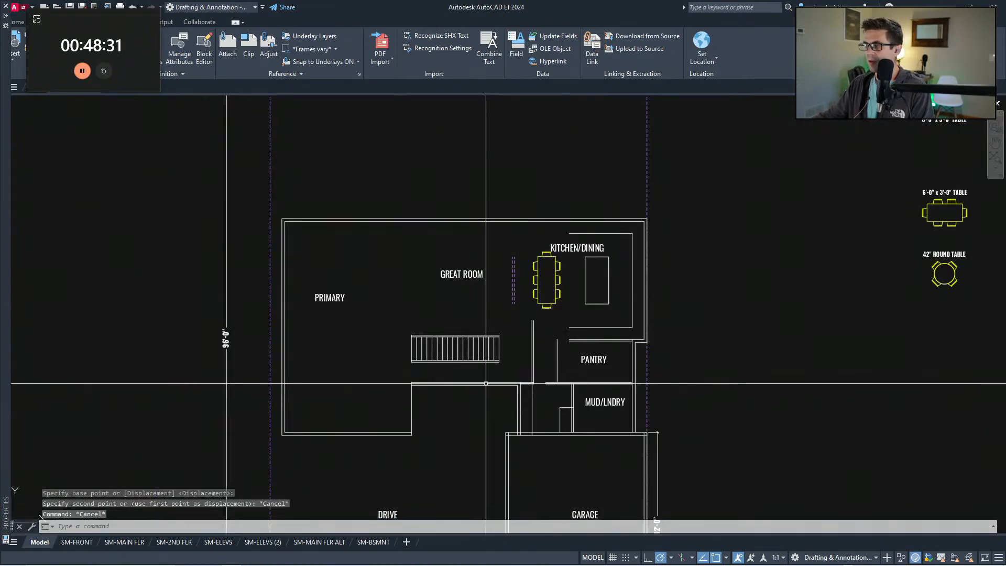
pyautogui.press('Escape')
# Step: Rotate the complete stair run 90 degrees so that it runs vertically on the plan
pyautogui.click(375, 366)
pyautogui.click(514, 314)
pyautogui.write('ro')
pyautogui.press('Return')
pyautogui.click(460, 328)
pyautogui.click(461, 314)
pyautogui.press('Escape')
# Step: Move the vertical stair between the primary suite and the great room, above the left end of the entry recess
pyautogui.click(462, 414)
pyautogui.click(498, 274)
pyautogui.write('v')
pyautogui.press('Return')
pyautogui.click(482, 340)
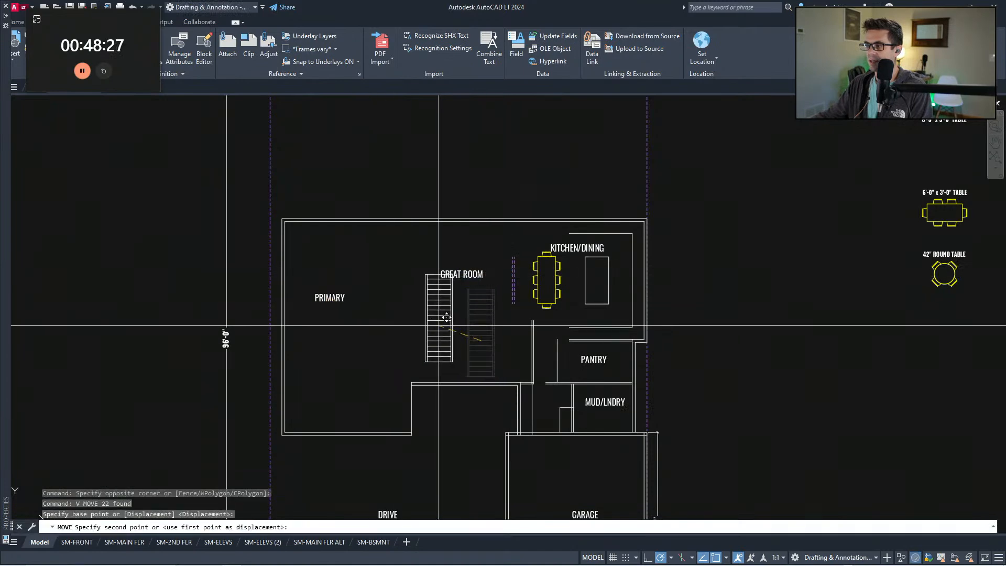
pyautogui.scroll(2, 441, 317)
pyautogui.scroll(-2, 524, 320)
pyautogui.scroll(2, 535, 320)
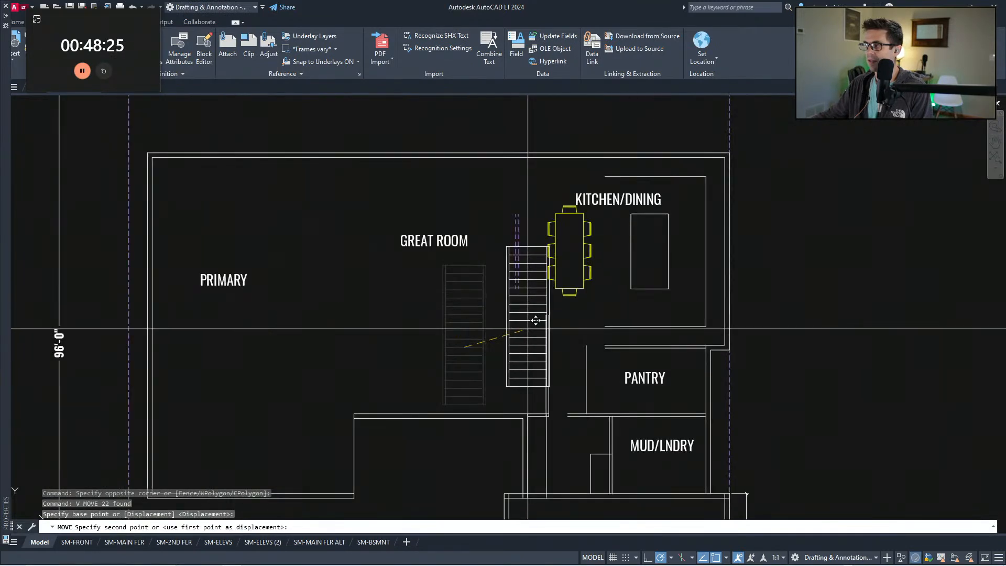
pyautogui.moveTo(535, 320); pyautogui.dragTo(492, 355, button='middle')
pyautogui.scroll(-2, 492, 351)
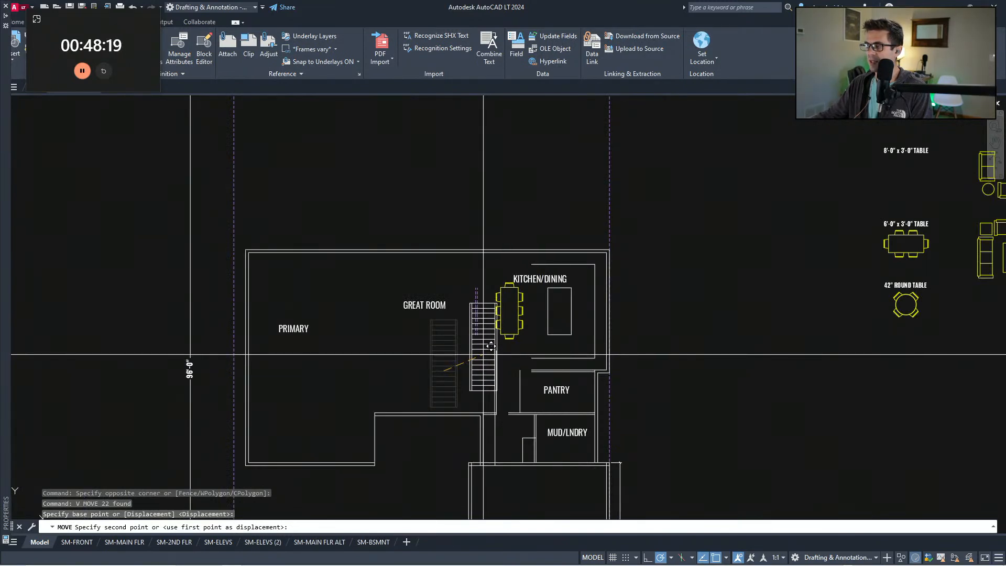
pyautogui.scroll(-2, 491, 346)
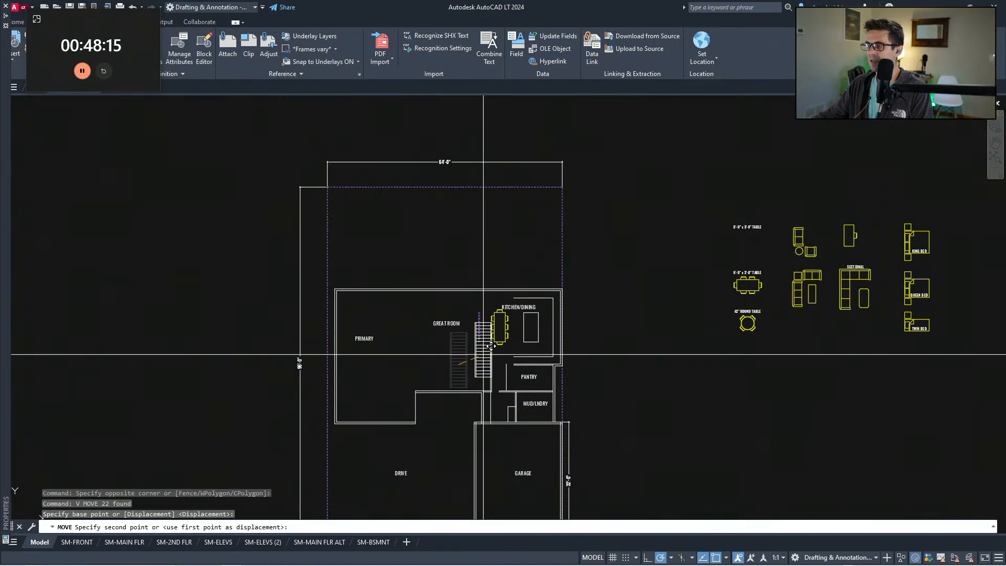
pyautogui.scroll(5, 491, 346)
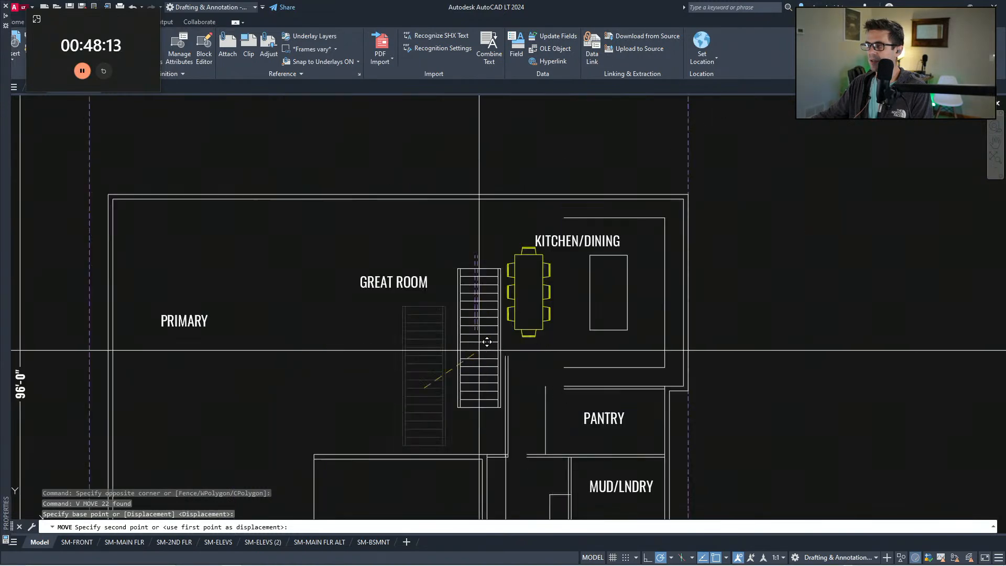
pyautogui.scroll(-3, 484, 315)
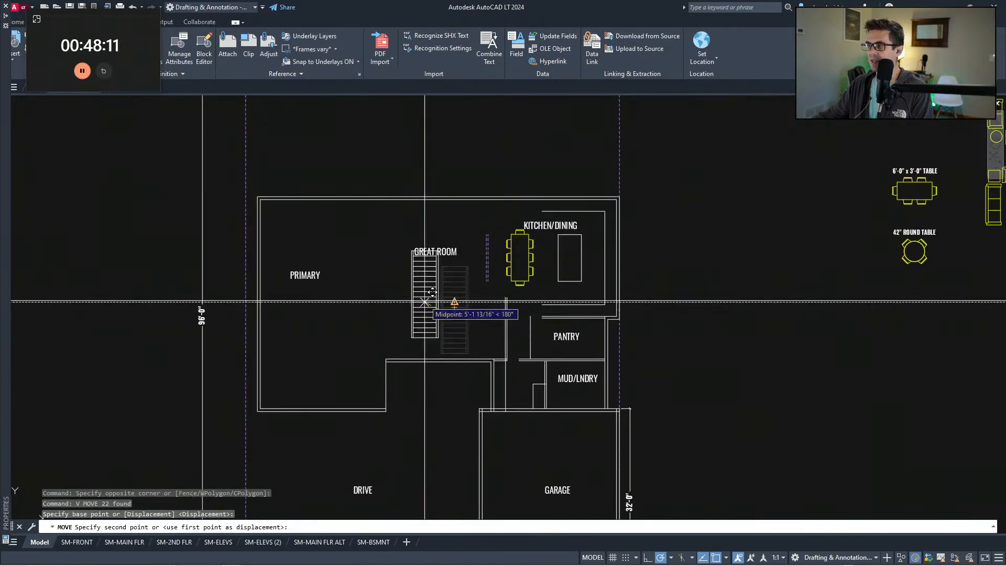
pyautogui.press('Escape')
pyautogui.press('Escape')
pyautogui.press('Escape')
# Step: Erase the two dashed lines between the great room and the dining table
pyautogui.scroll(-3, 445, 356)
pyautogui.scroll(3, 465, 342)
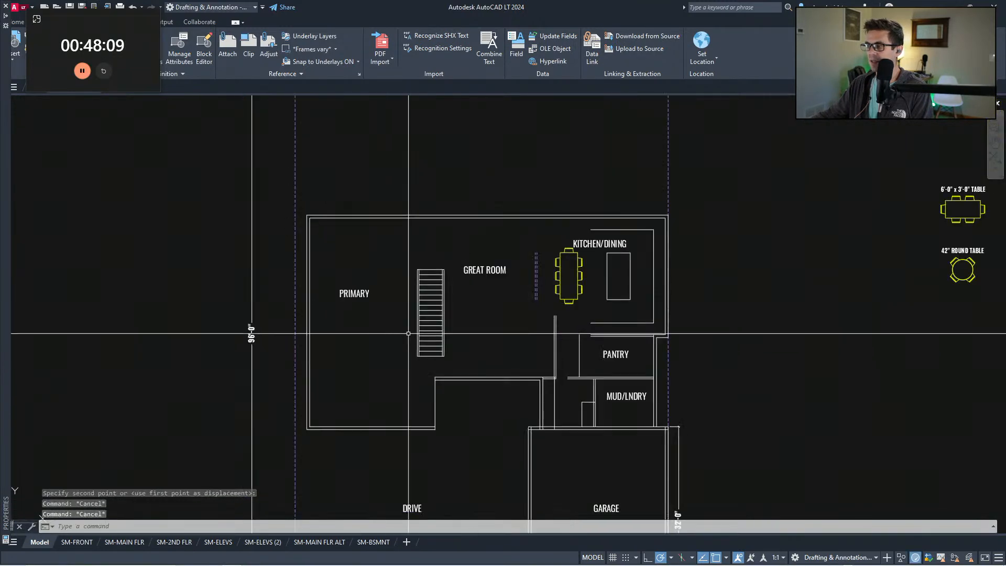
pyautogui.click(484, 272)
pyautogui.write('e')
pyautogui.press('Return')
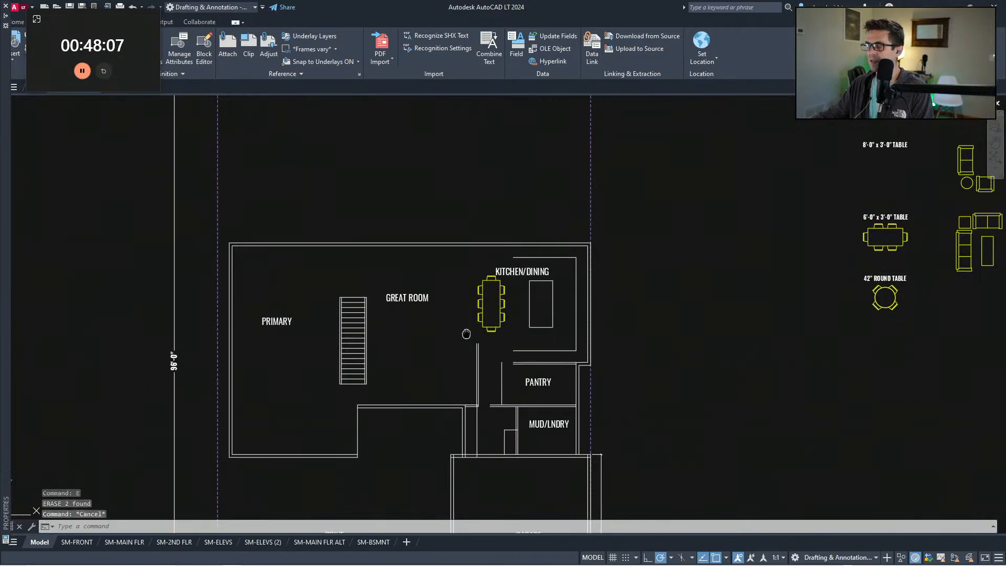
pyautogui.press('Escape')
# Step: Copy the whole floor plan with its lot outline and dimensions to the left of the original as an alternative layout
pyautogui.scroll(-4, 594, 473)
pyautogui.click(593, 474)
pyautogui.click(342, 124)
pyautogui.write('cv')
pyautogui.press('Return')
pyautogui.moveTo(367, 273); pyautogui.dragTo(446, 270, button='middle')
pyautogui.click(464, 271)
pyautogui.click(320, 267)
pyautogui.press('Escape')
pyautogui.press('Escape')
# Step: Move the stair in the copied plan so its lower-right corner meets the short hallway wall above the entry recess
pyautogui.scroll(3, 316, 294)
pyautogui.click(300, 331)
pyautogui.click(363, 179)
pyautogui.write('v')
pyautogui.press('Return')
pyautogui.scroll(4, 338, 345)
pyautogui.click(373, 278)
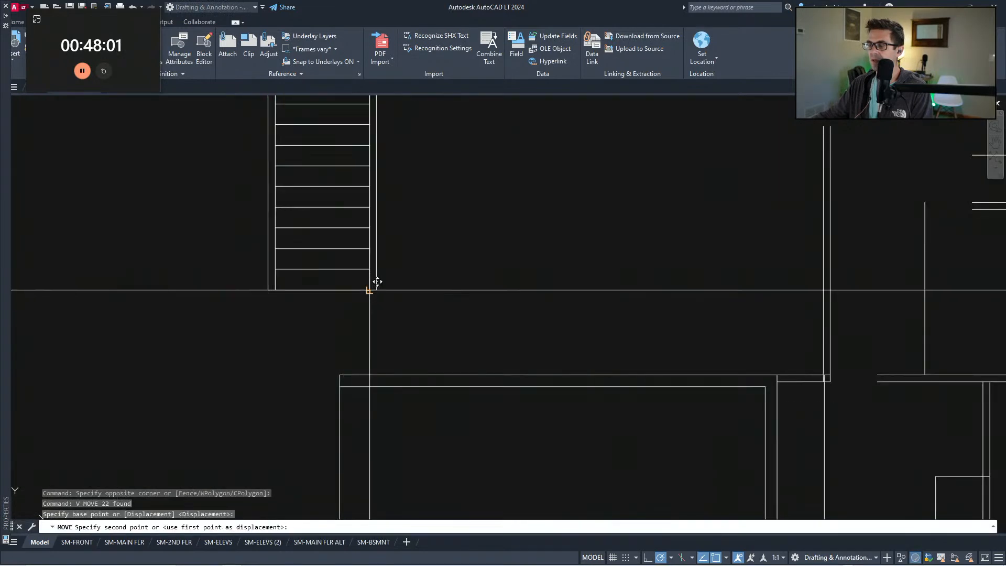
pyautogui.moveTo(865, 346); pyautogui.dragTo(447, 304, button='middle')
pyautogui.press('Escape')
pyautogui.press('Escape')
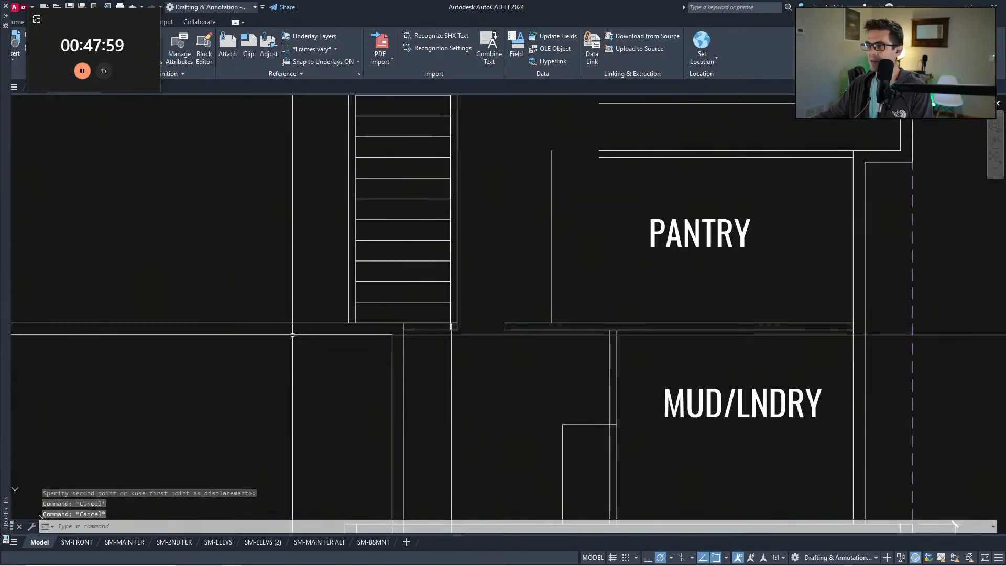
# Step: Move the stair in the copied plan 48" up, away from the entry recess wall
pyautogui.click(320, 326)
pyautogui.scroll(-4, 401, 362)
pyautogui.click(447, 188)
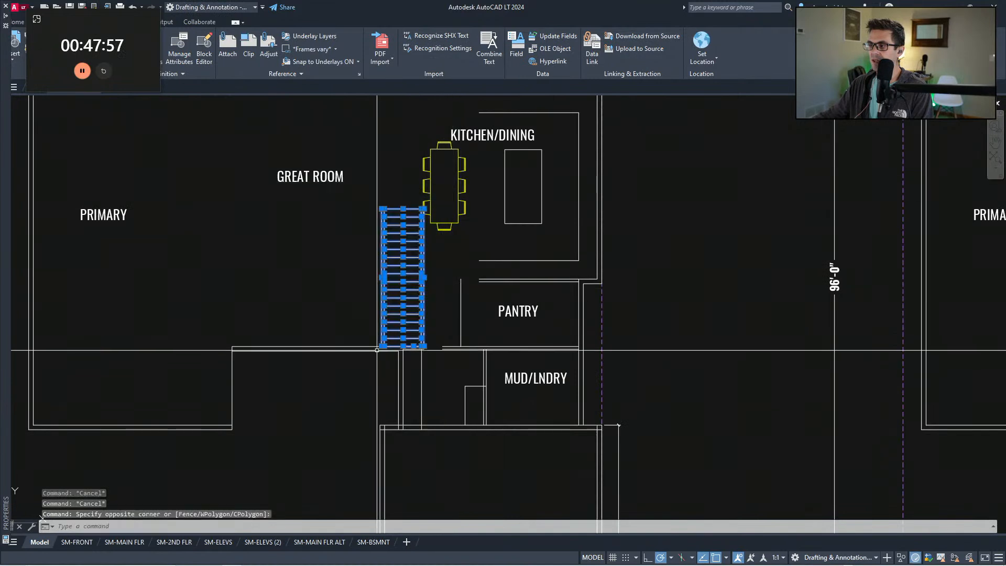
pyautogui.write('v')
pyautogui.press('Return')
pyautogui.click(365, 388)
pyautogui.scroll(2, 364, 370)
pyautogui.press('Escape')
pyautogui.press('Escape')
pyautogui.click(500, 272)
pyautogui.write('v')
pyautogui.press('Return')
pyautogui.click(470, 262)
pyautogui.write('48')
pyautogui.press('Escape')
pyautogui.press('Escape')
pyautogui.scroll(-3, 470, 294)
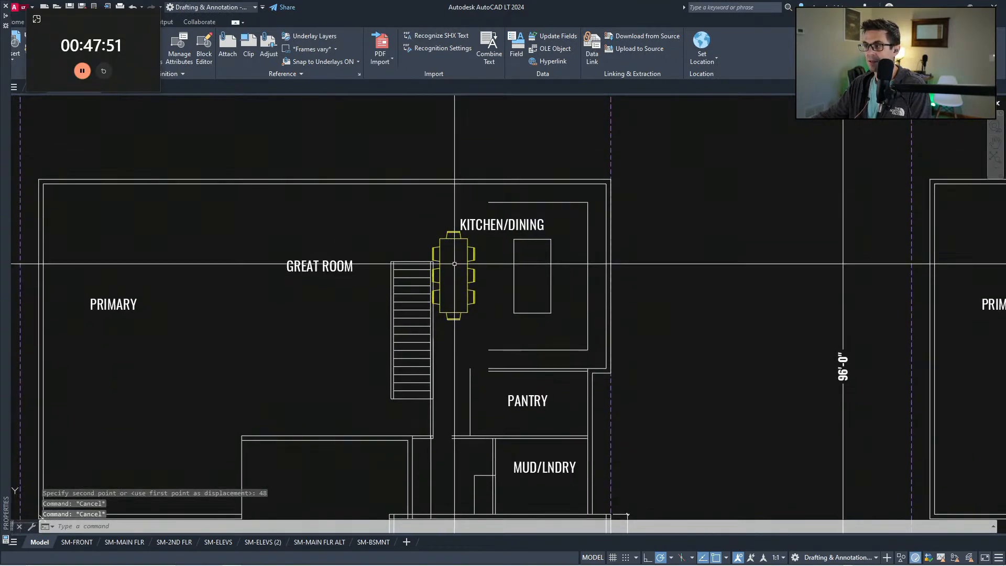
# Step: Move the kitchen, dining table, KITCHEN/DINING label and surrounding exterior walls in the copied plan 14' up
pyautogui.moveTo(497, 323); pyautogui.dragTo(530, 273, button='middle')
pyautogui.moveTo(509, 370); pyautogui.dragTo(524, 393, button='middle')
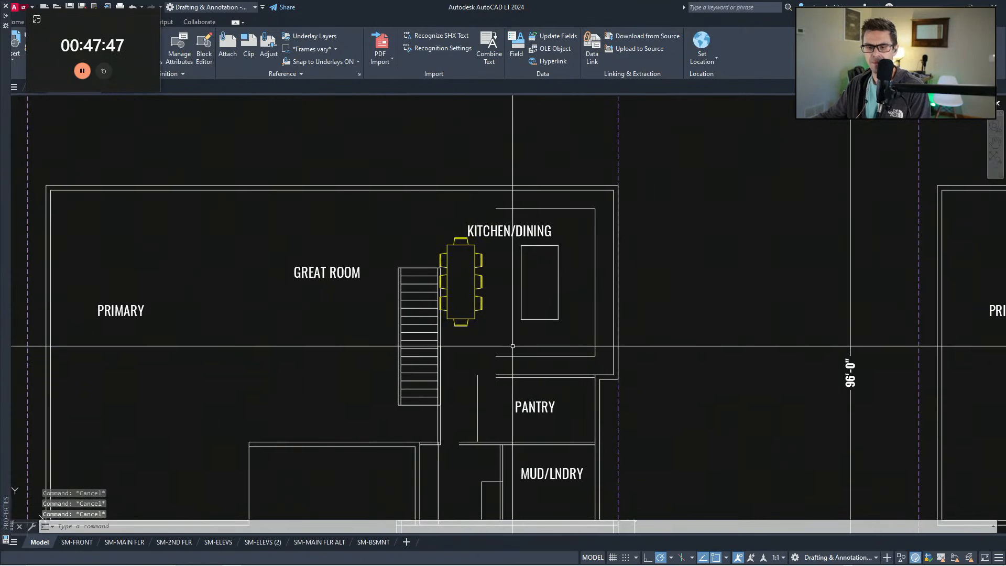
pyautogui.moveTo(513, 348); pyautogui.dragTo(518, 368, button='middle')
pyautogui.click(487, 348)
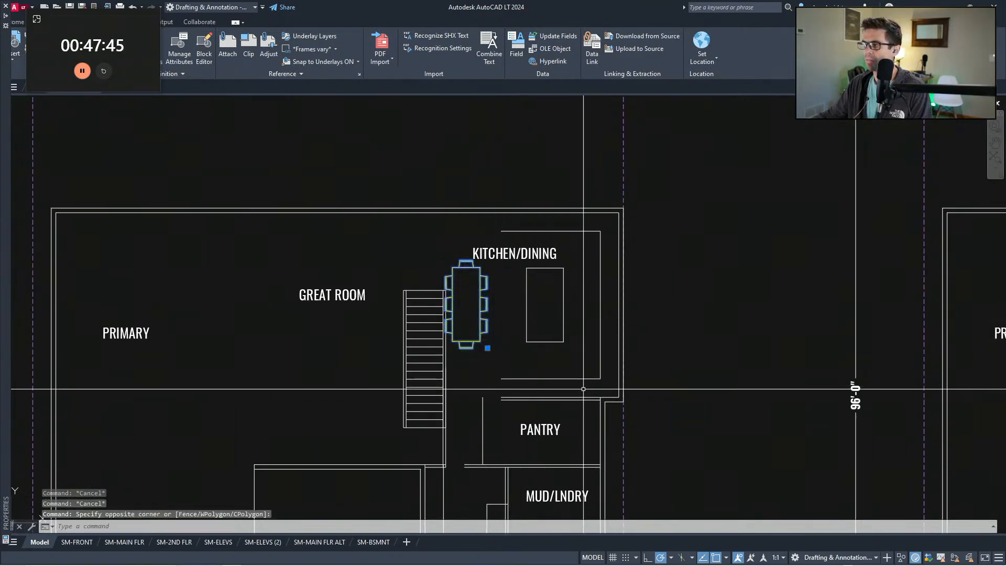
pyautogui.click(494, 257)
pyautogui.click(497, 408)
pyautogui.click(462, 410)
pyautogui.click(668, 152)
pyautogui.click(592, 264)
pyautogui.click(539, 162)
pyautogui.scroll(-1, 522, 363)
pyautogui.write('v')
pyautogui.press('space')
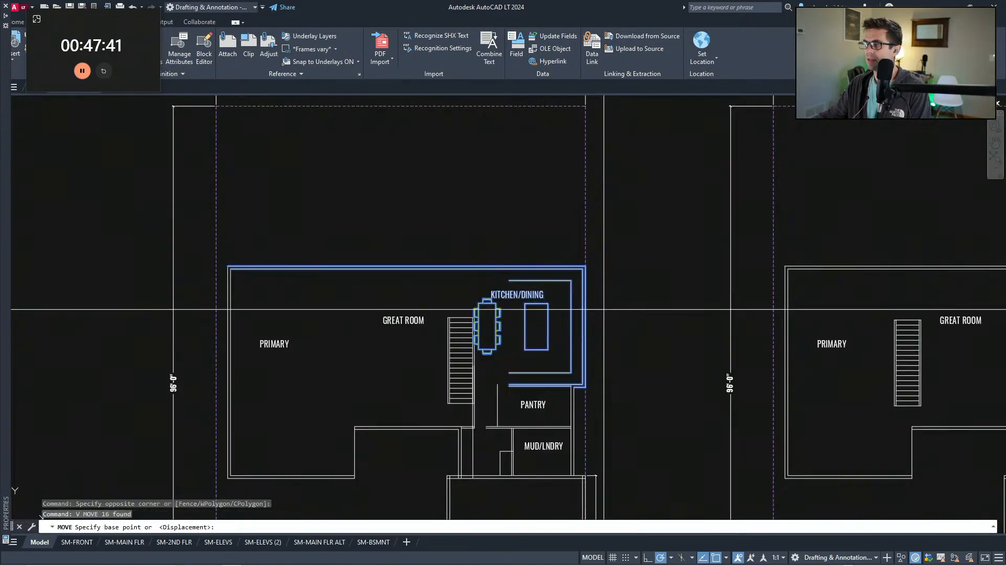
pyautogui.click(617, 322)
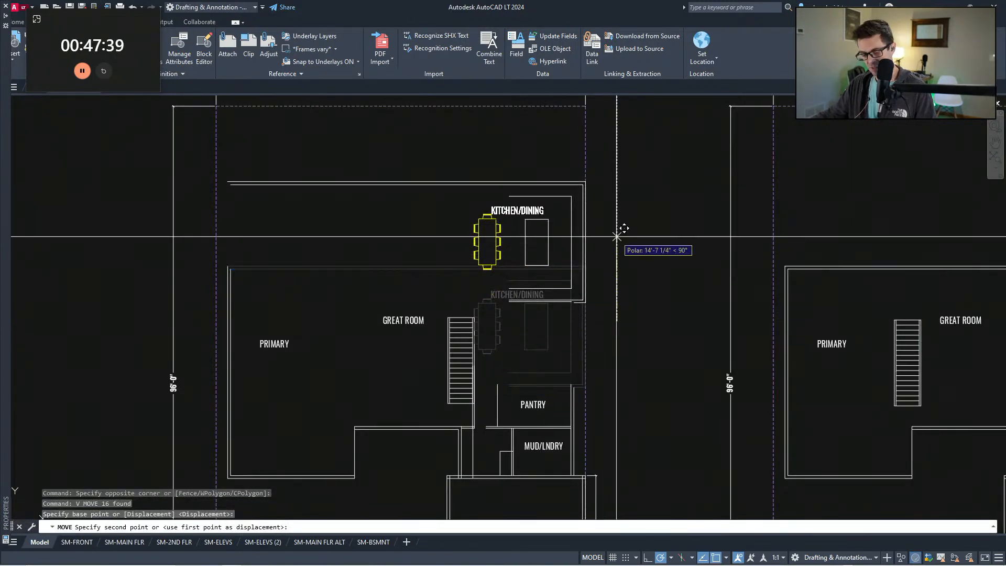
pyautogui.write("14'")
pyautogui.moveTo(584, 371); pyautogui.dragTo(581, 344, button='middle')
pyautogui.press('Escape')
pyautogui.press('Escape')
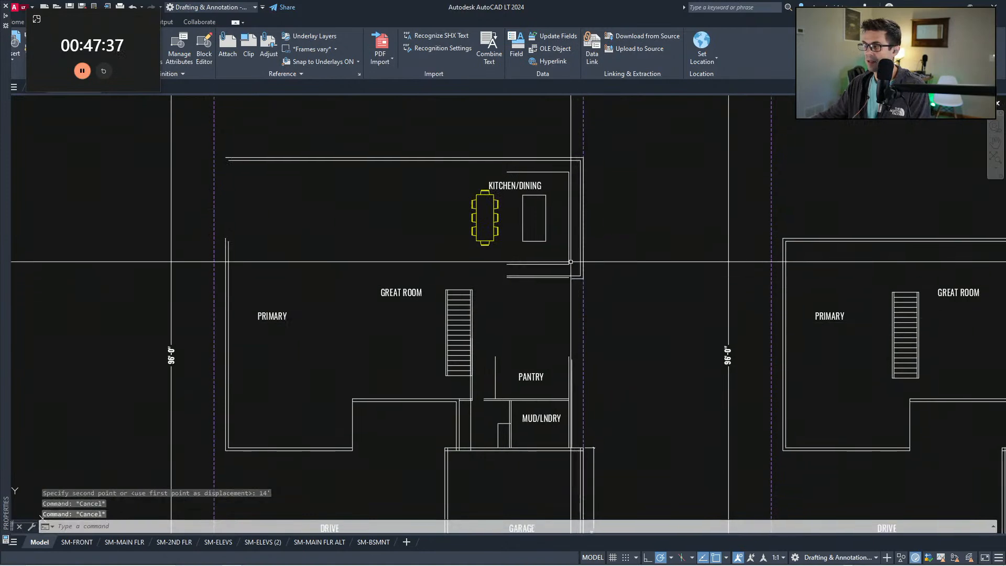
# Step: Extend the exterior wall lines beside the pantry up to the relocated kitchen wall
pyautogui.scroll(1, 577, 266)
pyautogui.write('ex')
pyautogui.click(577, 291)
pyautogui.click(571, 271)
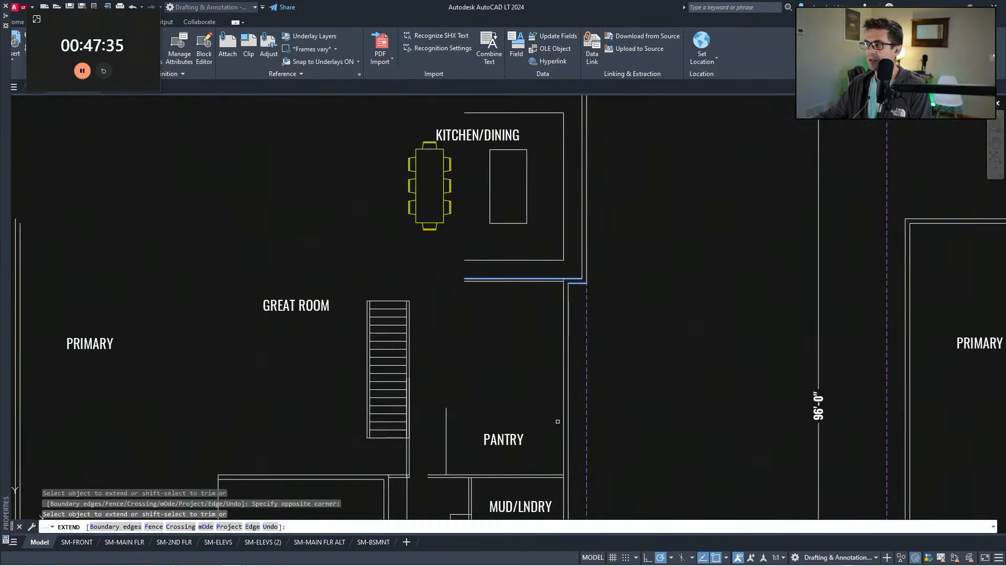
pyautogui.moveTo(557, 422); pyautogui.dragTo(557, 333, button='middle')
pyautogui.press('Escape')
# Step: Move the PANTRY label straight up to just below the kitchen's lower wall
pyautogui.scroll(-1, 564, 342)
pyautogui.scroll(1, 539, 365)
pyautogui.click(531, 346)
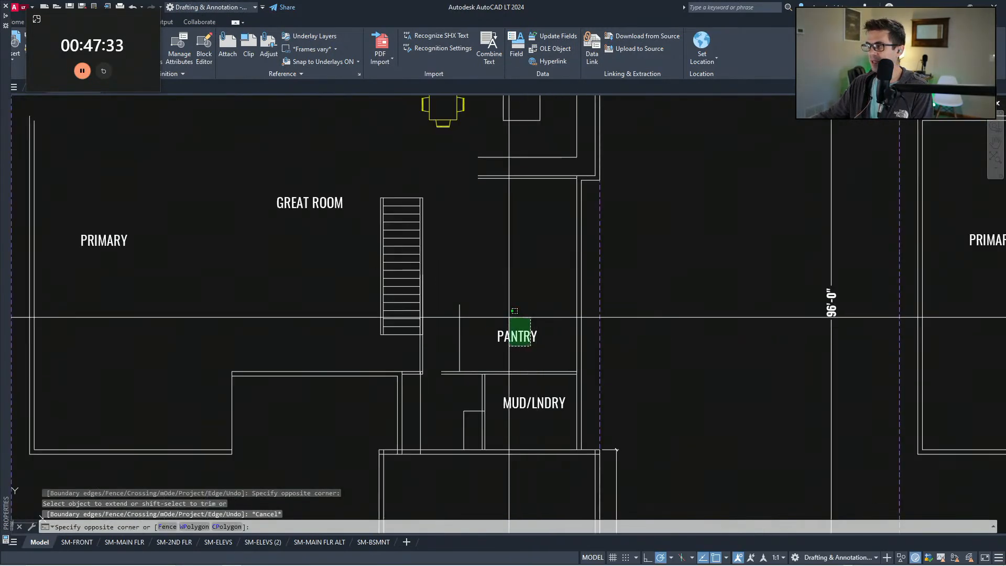
pyautogui.click(518, 325)
pyautogui.write('m')
pyautogui.click(521, 341)
pyautogui.click(522, 214)
pyautogui.press('Escape')
pyautogui.press('Escape')
# Step: Offset the wall line between the old pantry space and the mud/laundry room 11' up
pyautogui.moveTo(519, 362); pyautogui.dragTo(524, 312, button='middle')
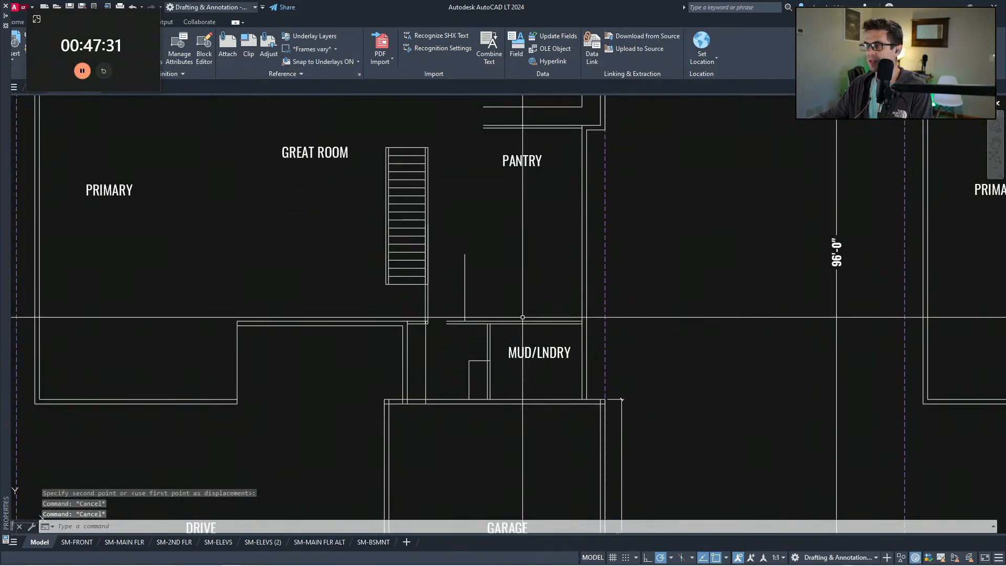
pyautogui.write('ff 1')
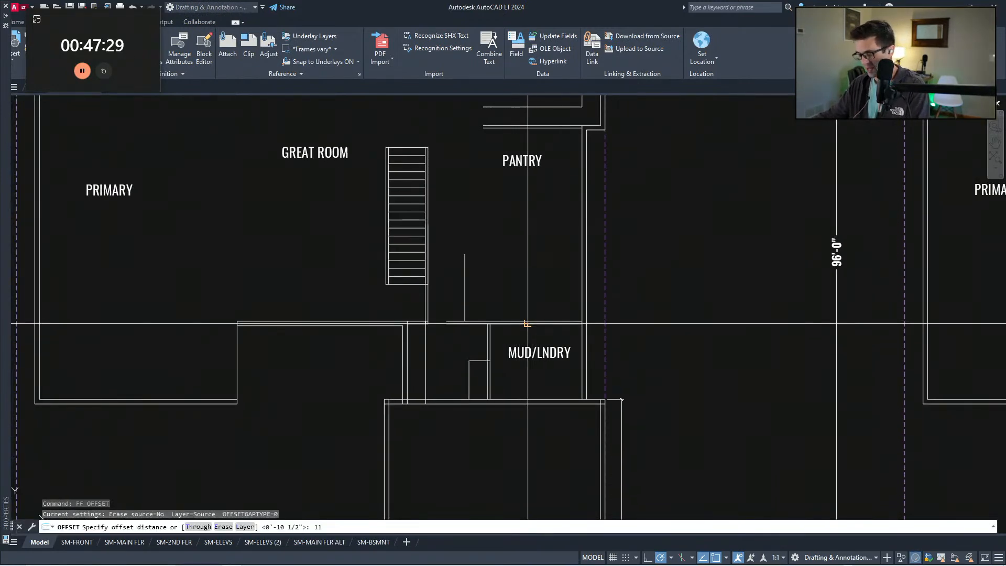
pyautogui.click(531, 323)
pyautogui.click(539, 229)
pyautogui.press('Escape')
pyautogui.press('Escape')
# Step: Offset the new horizontal pantry wall line up and the vertical hallway wall line to the right by 3.5" each
pyautogui.moveTo(551, 276); pyautogui.dragTo(560, 372, button='middle')
pyautogui.write('ff 3.5')
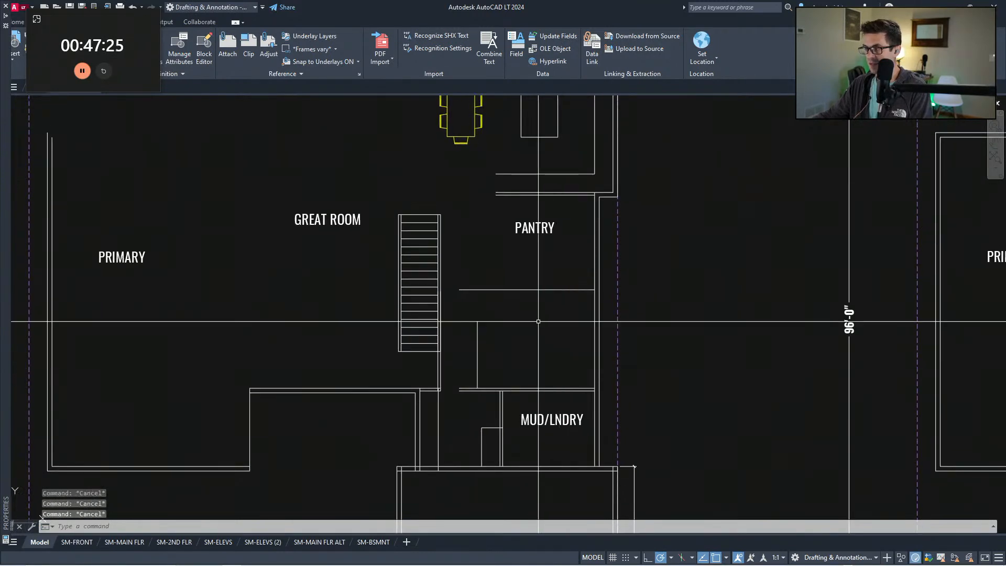
pyautogui.press('Escape')
pyautogui.press('Escape')
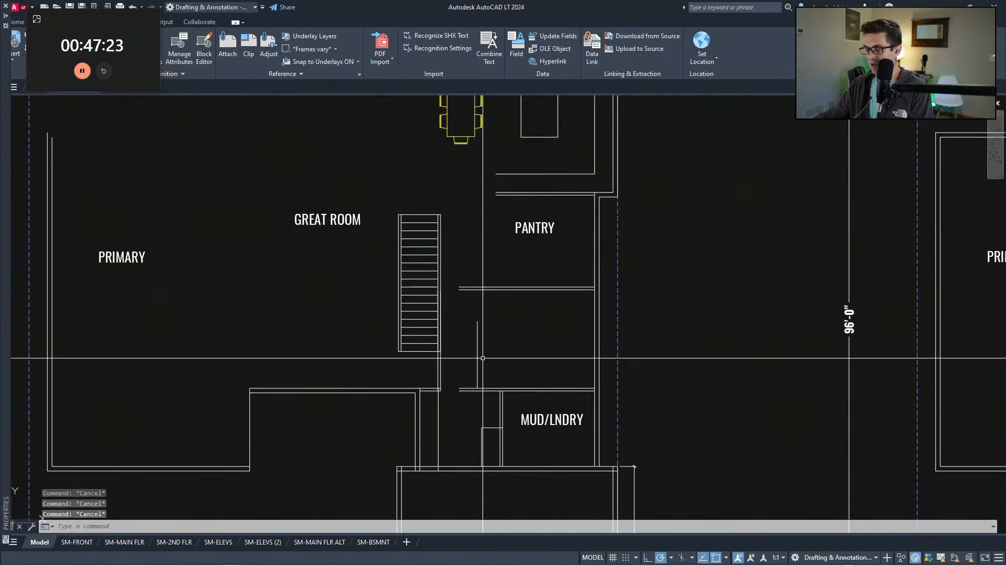
pyautogui.press('Return')
pyautogui.press('Return')
pyautogui.click(476, 333)
pyautogui.click(481, 335)
pyautogui.press('Escape')
pyautogui.press('Escape')
# Step: Fillet the double hallway wall with the wall above the mud/laundry room to close their corner
pyautogui.moveTo(483, 388); pyautogui.dragTo(493, 362, button='middle')
pyautogui.write('f')
pyautogui.press('Return')
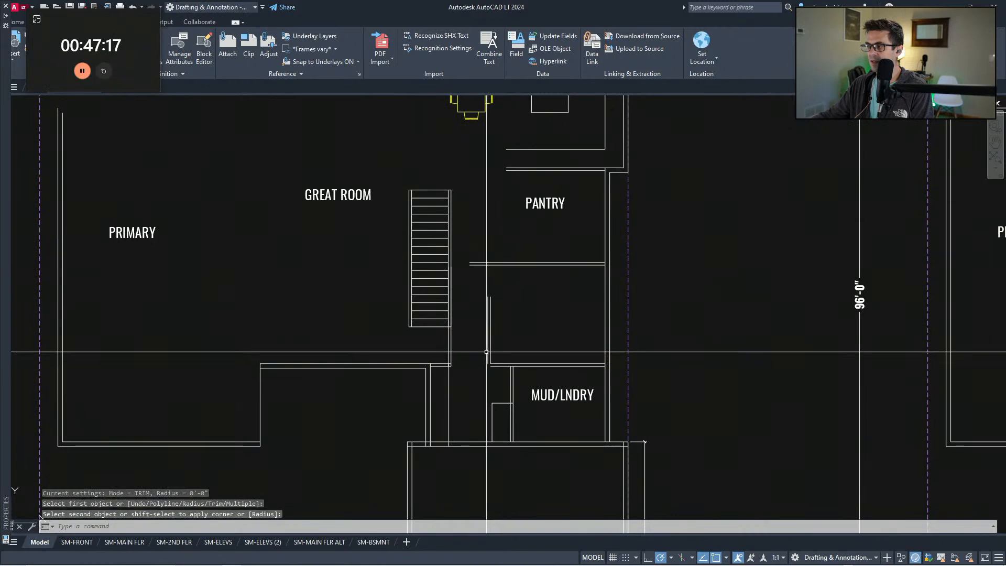
pyautogui.press('Escape')
pyautogui.write('e')
pyautogui.press('Escape')
pyautogui.press('Escape')
# Step: Fillet the upper end of the double hallway wall with the new horizontal wall below the pantry
pyautogui.moveTo(503, 272); pyautogui.dragTo(505, 360, button='middle')
pyautogui.scroll(2, 500, 356)
pyautogui.write('f')
pyautogui.press('Return')
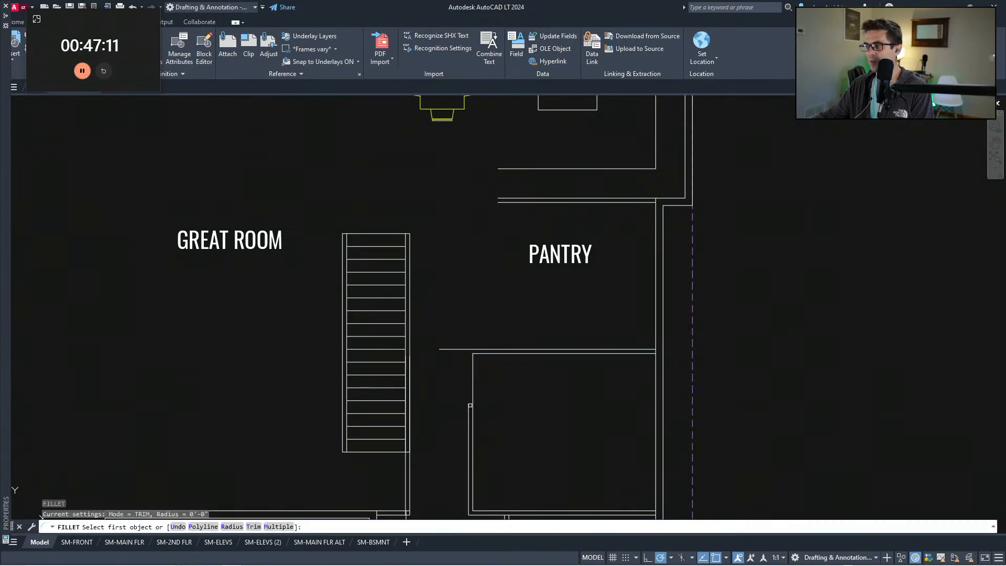
pyautogui.click(469, 419)
pyautogui.press('Escape')
pyautogui.moveTo(513, 337); pyautogui.dragTo(509, 379, button='middle')
# Step: Move the kitchen, dining table and rear exterior walls down until the kitchen's lower wall is nearly level with the stair's upper end
pyautogui.scroll(-4, 509, 380)
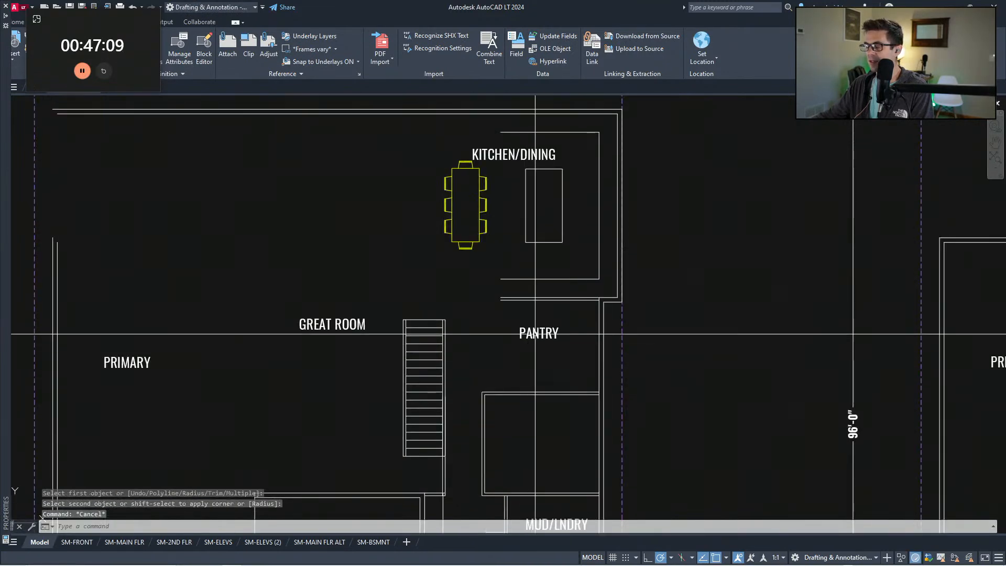
pyautogui.click(214, 334)
pyautogui.click(651, 180)
pyautogui.write('v')
pyautogui.press('Return')
pyautogui.click(628, 170)
pyautogui.press('Return')
pyautogui.scroll(6, 568, 325)
pyautogui.write('s')
pyautogui.press('Return')
pyautogui.press('Escape')
pyautogui.press('Escape')
pyautogui.write('pl')
pyautogui.press('Return')
pyautogui.click(555, 265)
pyautogui.click(569, 320)
pyautogui.press('Escape')
pyautogui.press('Escape')
pyautogui.write('e')
pyautogui.press('Return')
# Step: Trim the vertical exterior wall lines and the wall overlap where the kitchen jogs out beside the pantry
pyautogui.write('tr')
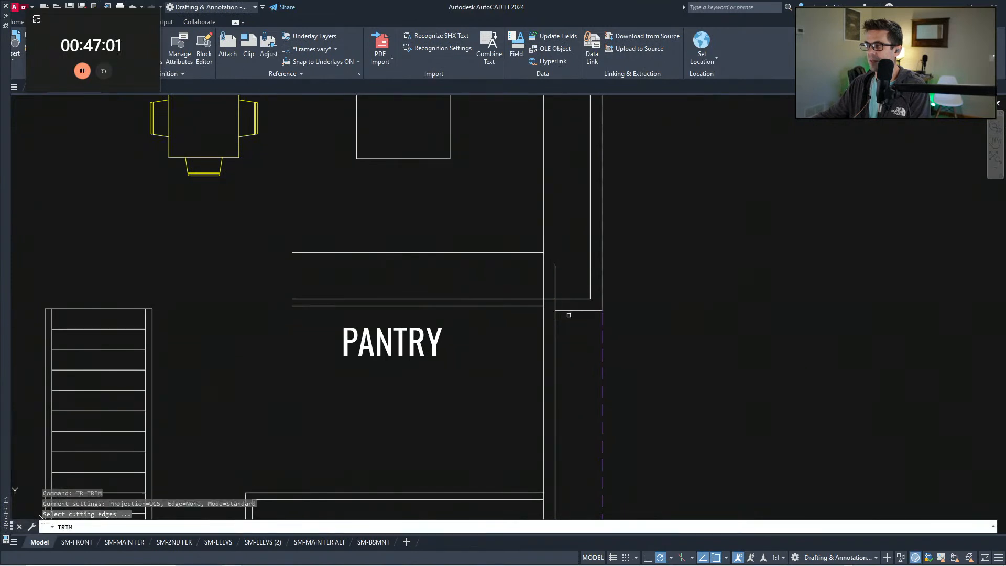
pyautogui.click(555, 277)
pyautogui.press('Escape')
pyautogui.write('tr')
pyautogui.press('Return')
pyautogui.click(577, 339)
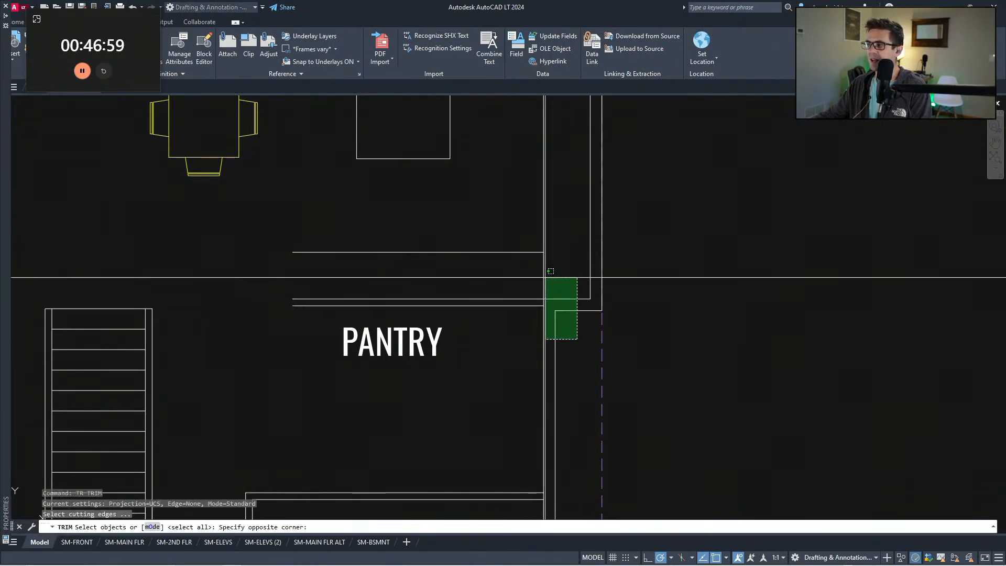
pyautogui.click(544, 282)
pyautogui.press('Escape')
# Step: Fillet the double hallway wall with the kitchen's lower wall to enclose the left side of the pantry
pyautogui.scroll(-1, 430, 390)
pyautogui.moveTo(430, 391); pyautogui.dragTo(569, 362, button='middle')
pyautogui.scroll(-1, 498, 359)
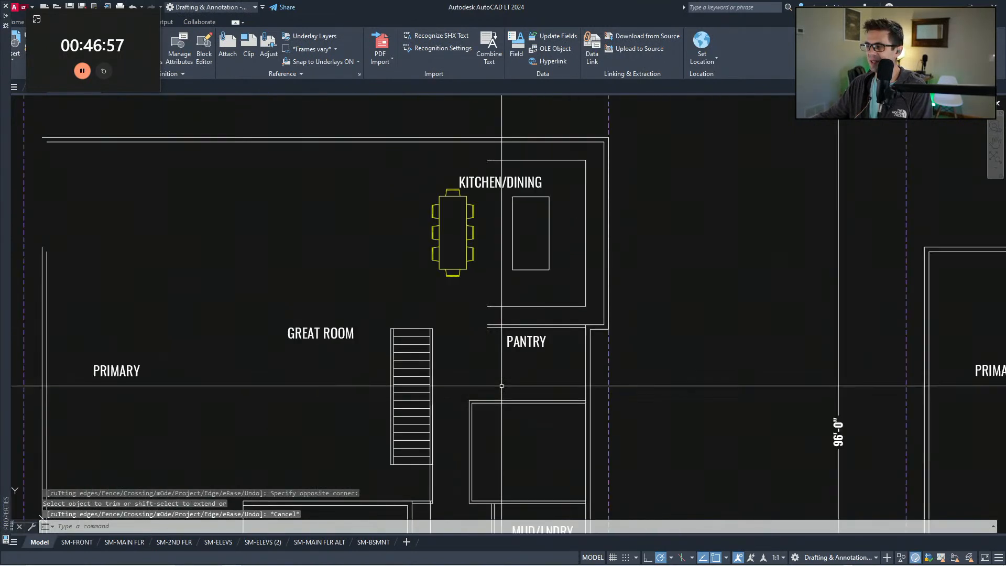
pyautogui.write('f')
pyautogui.press('Return')
pyautogui.click(471, 412)
pyautogui.click(500, 327)
pyautogui.press('Return')
pyautogui.click(497, 323)
pyautogui.click(476, 401)
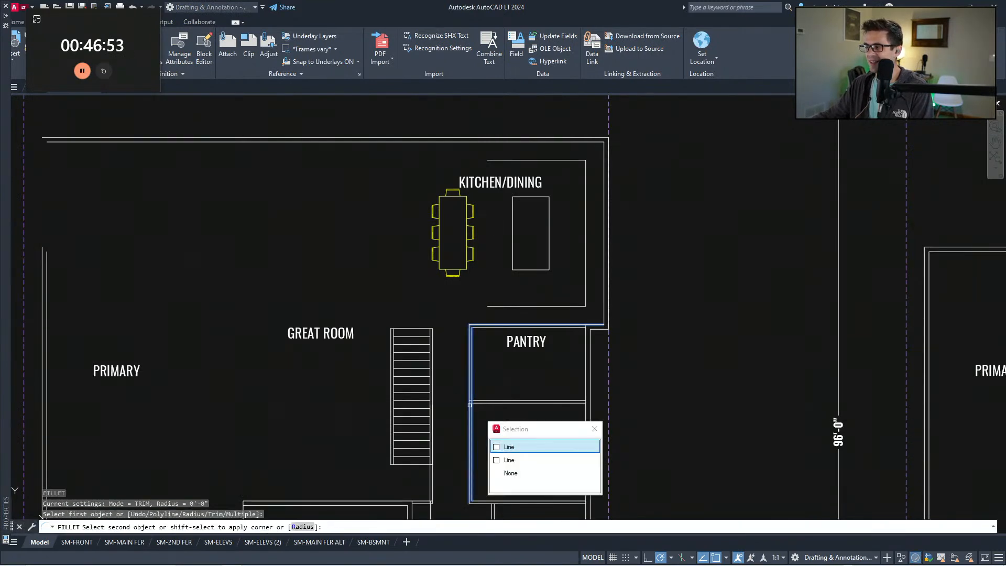
pyautogui.click(487, 447)
pyautogui.write('f')
pyautogui.press('Return')
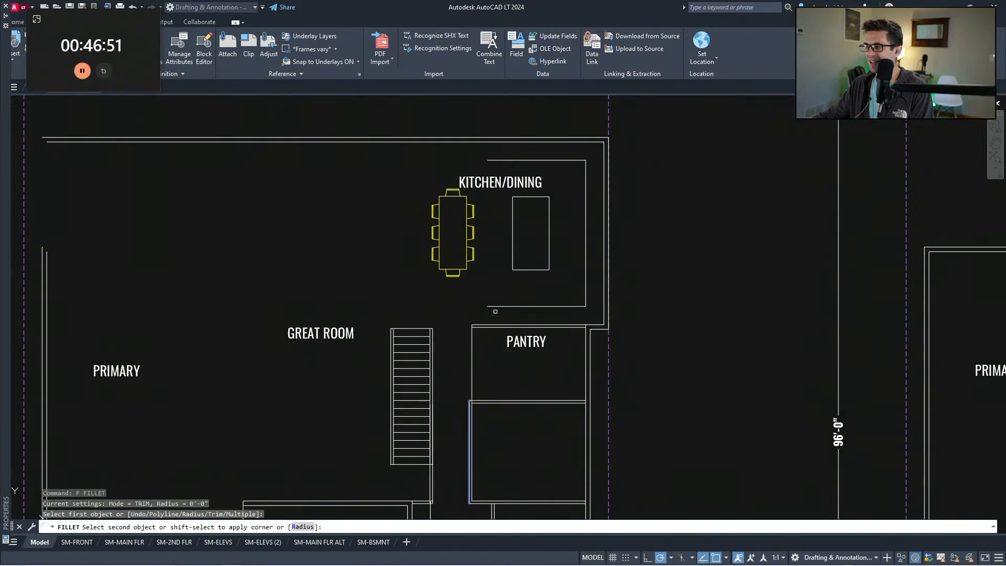
pyautogui.press('Escape')
# Step: Move the dining table slightly left and down, away from the kitchen island
pyautogui.scroll(-5, 482, 326)
pyautogui.scroll(5, 499, 344)
pyautogui.moveTo(500, 351); pyautogui.dragTo(497, 331, button='middle')
pyautogui.click(435, 375)
pyautogui.click(427, 320)
pyautogui.write('m')
pyautogui.click(444, 318)
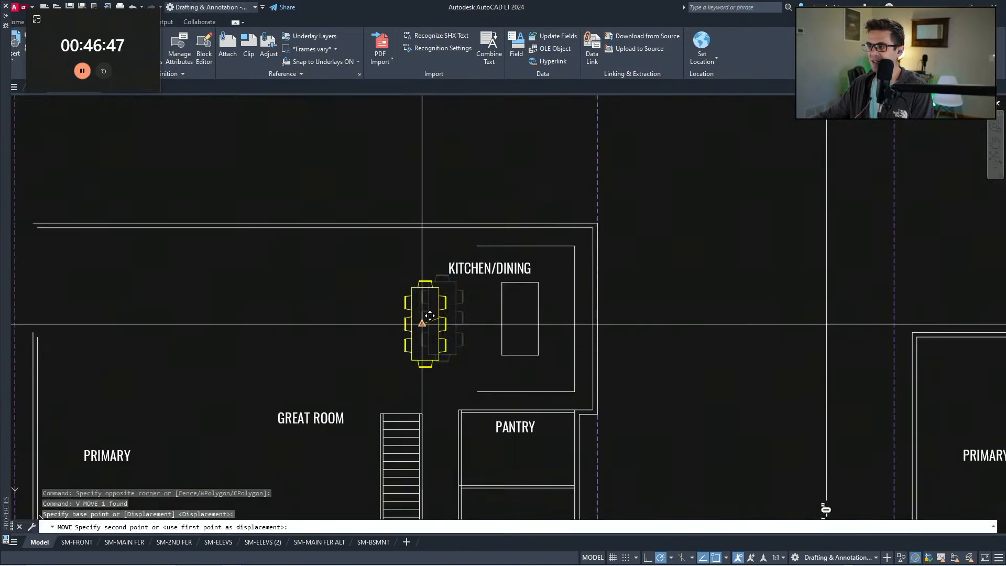
pyautogui.click(426, 324)
pyautogui.press('Escape')
# Step: Measure the distance from the kitchen island's lower-left corner to the stair's upper-left corner
pyautogui.moveTo(394, 394); pyautogui.dragTo(411, 352, button='middle')
pyautogui.press('Escape')
pyautogui.scroll(-2, 460, 330)
pyautogui.press('Return')
pyautogui.click(487, 310)
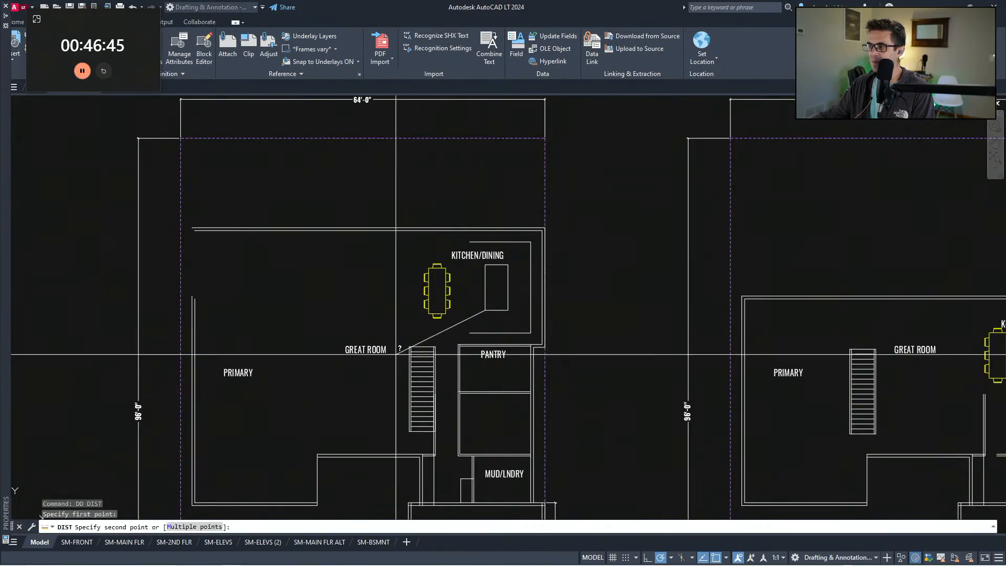
pyautogui.click(409, 347)
pyautogui.press('Escape')
pyautogui.press('Escape')
# Step: Draw a vertical line from the stair's upper-left corner up to the rear exterior wall
pyautogui.moveTo(397, 365); pyautogui.dragTo(519, 351, button='middle')
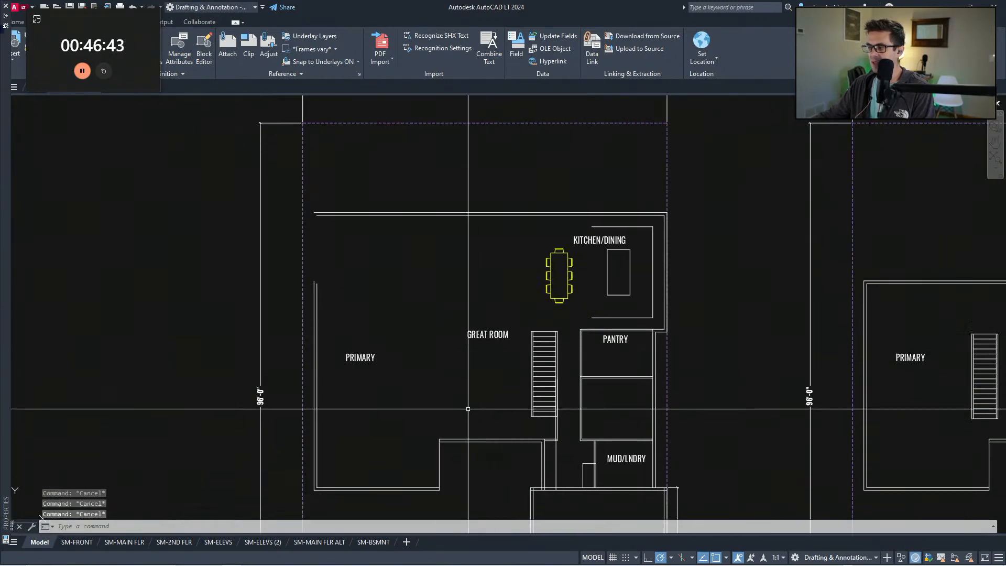
pyautogui.moveTo(469, 409); pyautogui.dragTo(463, 387, button='middle')
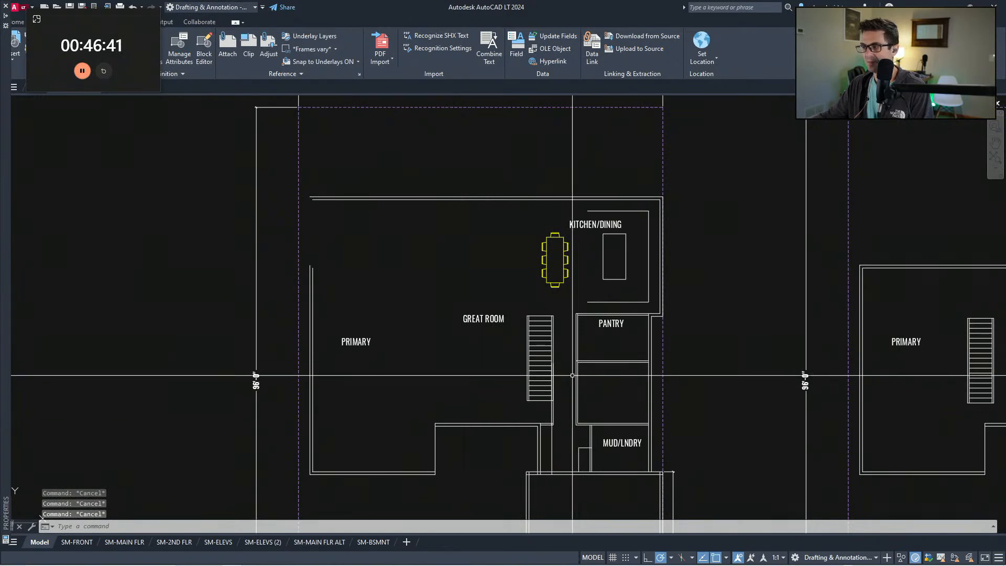
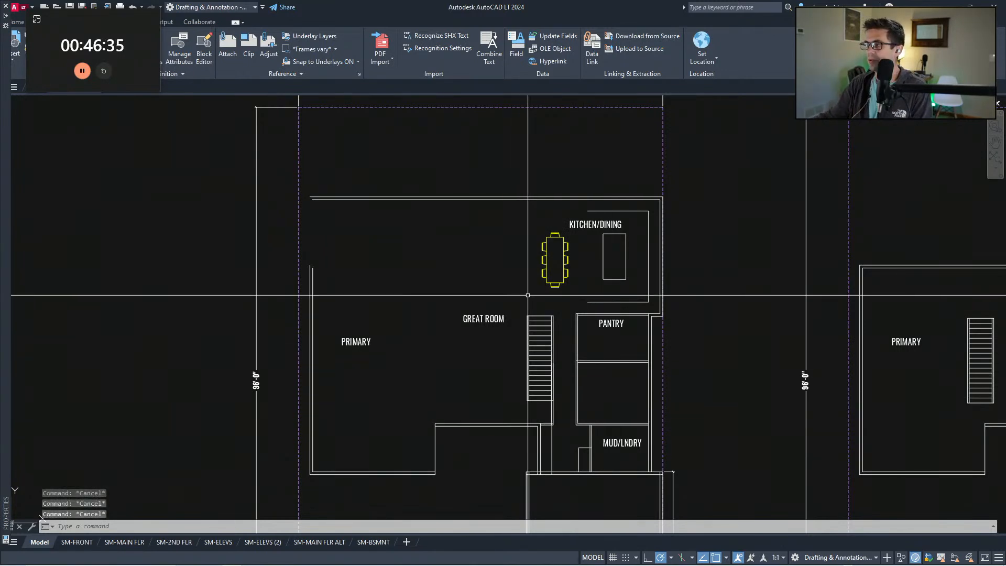
pyautogui.write('l')
pyautogui.press('Return')
pyautogui.click(527, 316)
pyautogui.click(525, 199)
pyautogui.press('Escape')
pyautogui.press('Escape')
pyautogui.press('Escape')
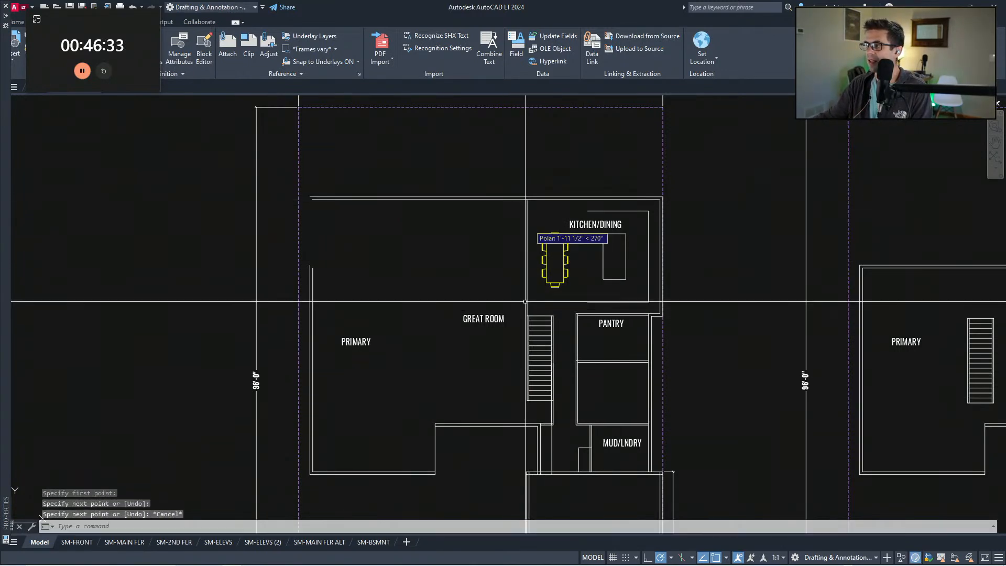
# Step: Draw a second, parallel line from the inner edge of the stair's left wall up to the rear exterior wall
pyautogui.scroll(1, 526, 318)
pyautogui.write('a')
pyautogui.press('Return')
pyautogui.click(529, 315)
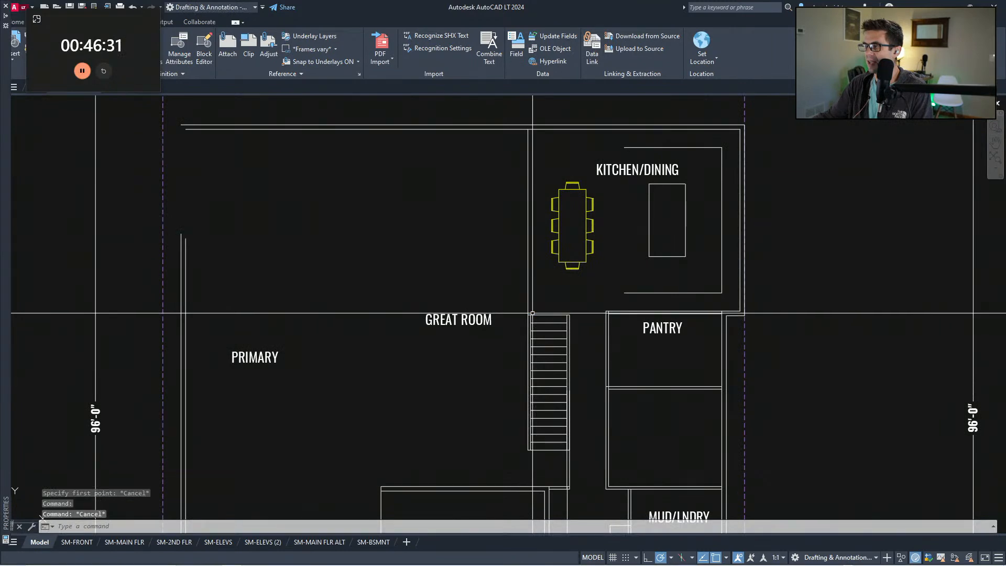
pyautogui.click(531, 137)
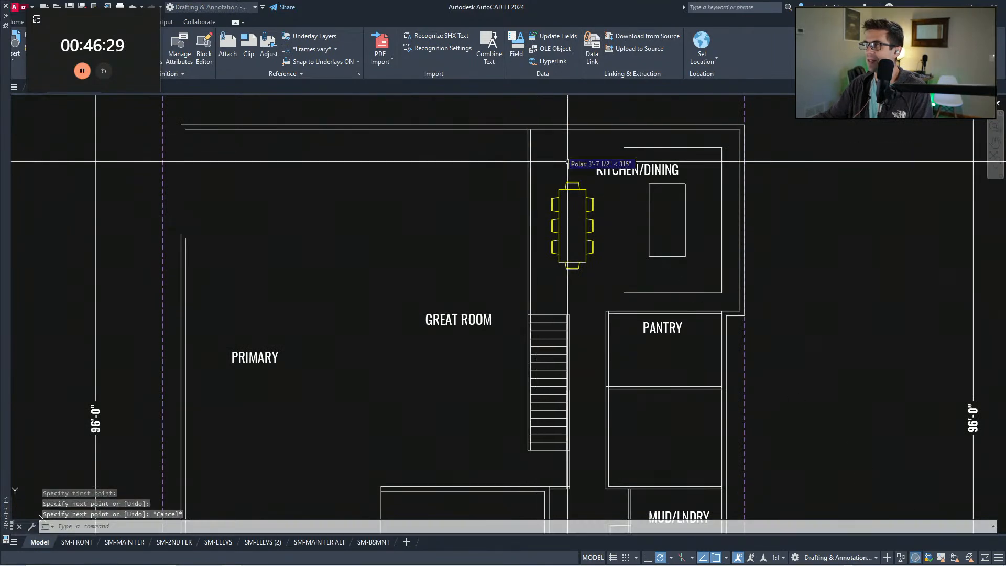
pyautogui.press('Escape')
# Step: Match the two lines between the great room and dining area to the dashed purple lot line's properties
pyautogui.scroll(-2, 440, 283)
pyautogui.write('ma')
pyautogui.press('Return')
pyautogui.click(634, 149)
pyautogui.click(632, 150)
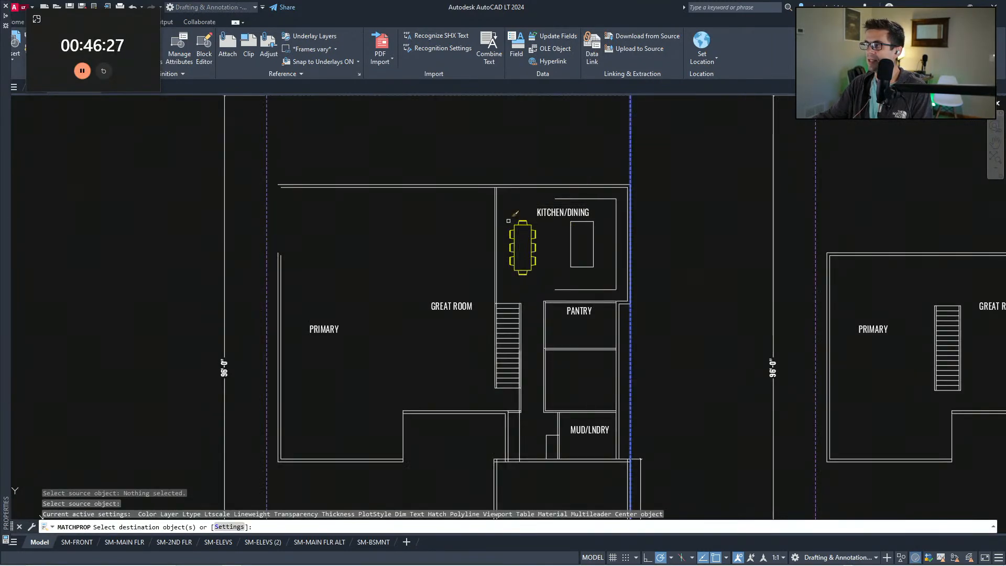
pyautogui.scroll(2, 508, 220)
pyautogui.click(510, 209)
pyautogui.click(449, 196)
pyautogui.press('Escape')
pyautogui.press('Escape')
# Step: Move the GREAT ROOM label up into the enlarged space left of the dashed lines
pyautogui.scroll(-2, 488, 157)
pyautogui.click(462, 290)
pyautogui.click(438, 251)
pyautogui.write('v')
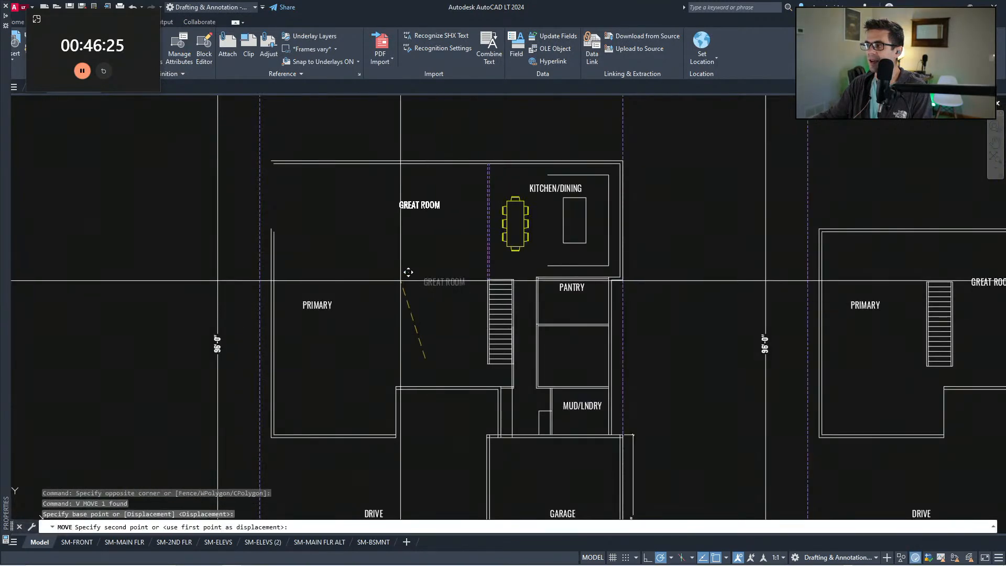
pyautogui.click(391, 207)
pyautogui.press('Escape')
pyautogui.press('Escape')
pyautogui.moveTo(460, 348); pyautogui.dragTo(460, 345, button='middle')
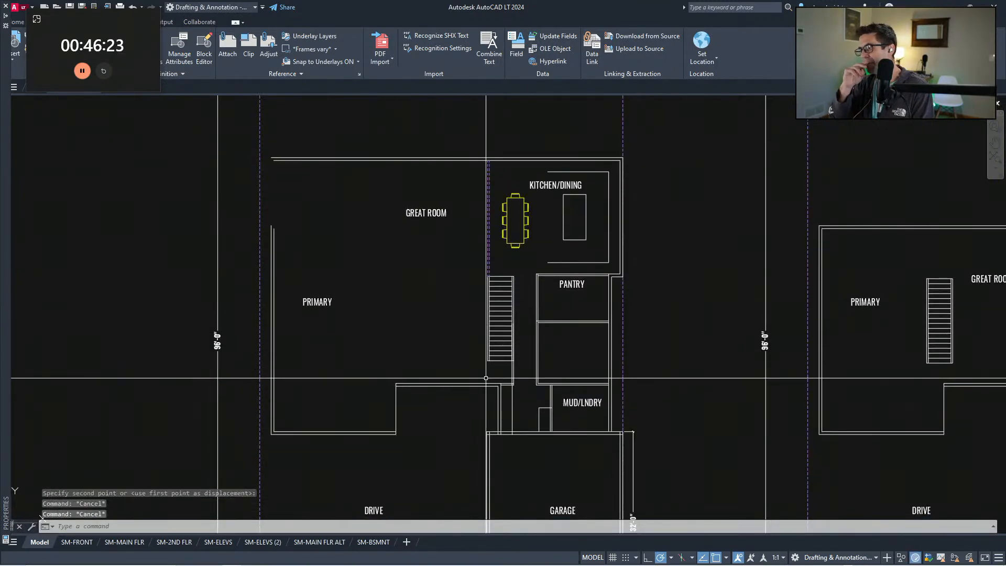
pyautogui.scroll(2, 398, 330)
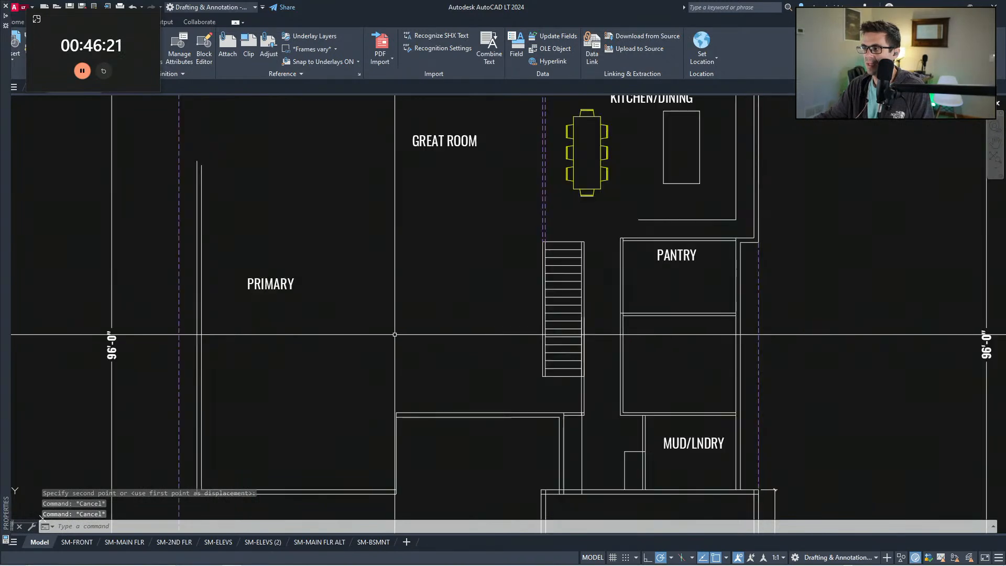
pyautogui.click(370, 342)
pyautogui.moveTo(550, 336); pyautogui.dragTo(563, 371, button='middle')
pyautogui.scroll(-2, 569, 367)
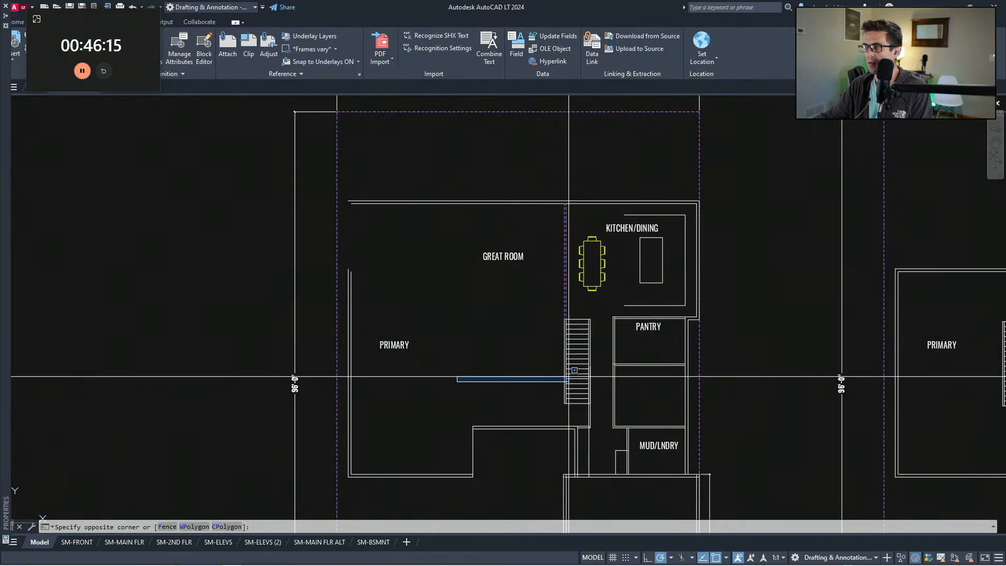
pyautogui.press('Escape')
pyautogui.press('Escape')
pyautogui.moveTo(529, 384); pyautogui.dragTo(534, 365, button='middle')
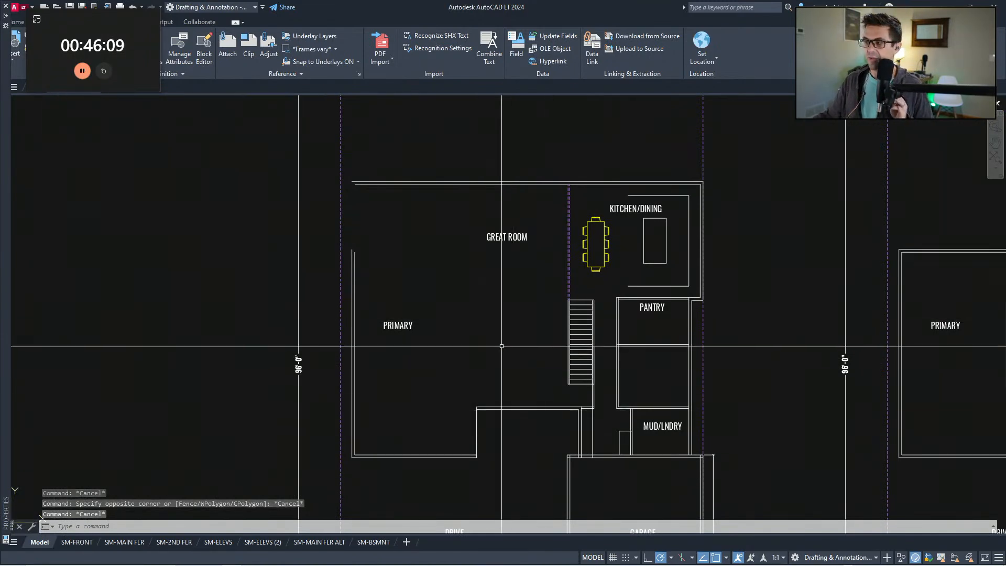
pyautogui.moveTo(504, 348); pyautogui.dragTo(502, 345, button='middle')
pyautogui.click(430, 414)
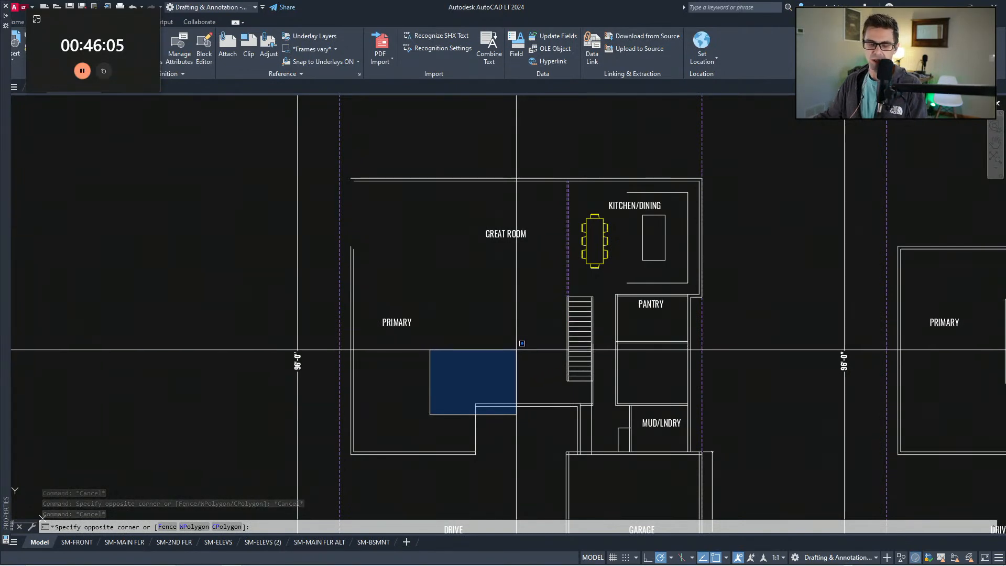
pyautogui.press('Escape')
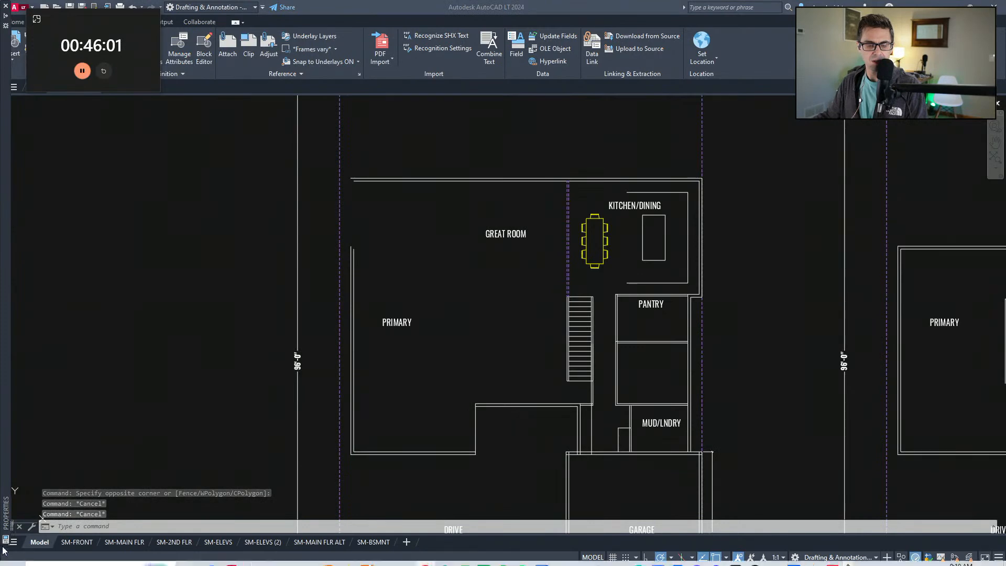
# Step: Copy the two rear exterior wall lines straight up, toward the rear lot line
pyautogui.scroll(-2, 467, 333)
pyautogui.moveTo(486, 296); pyautogui.dragTo(512, 276, button='middle')
pyautogui.press('Escape')
pyautogui.scroll(2, 557, 231)
pyautogui.scroll(-1, 508, 275)
pyautogui.click(498, 262)
pyautogui.click(469, 198)
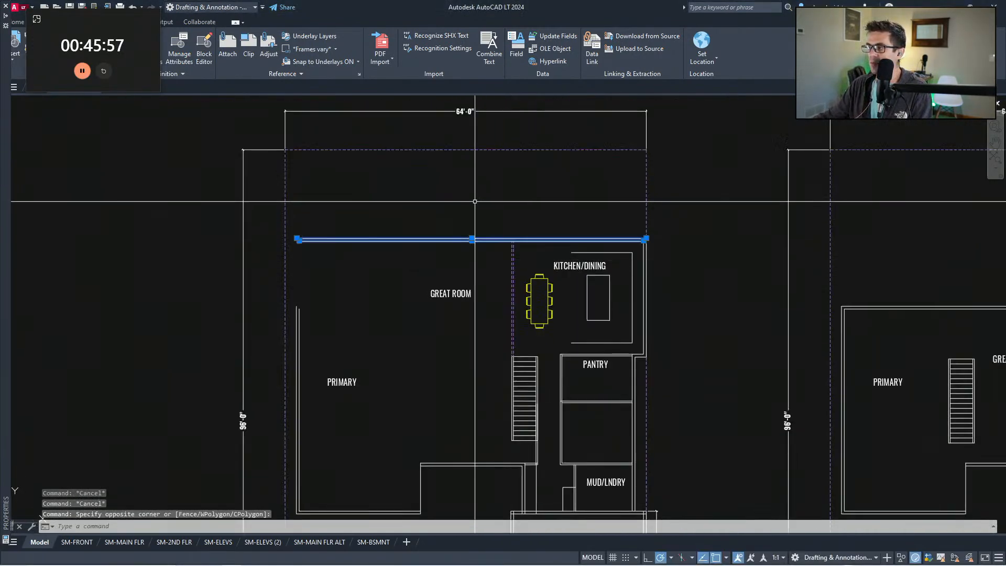
pyautogui.write('cv')
pyautogui.press('space')
pyautogui.click(482, 289)
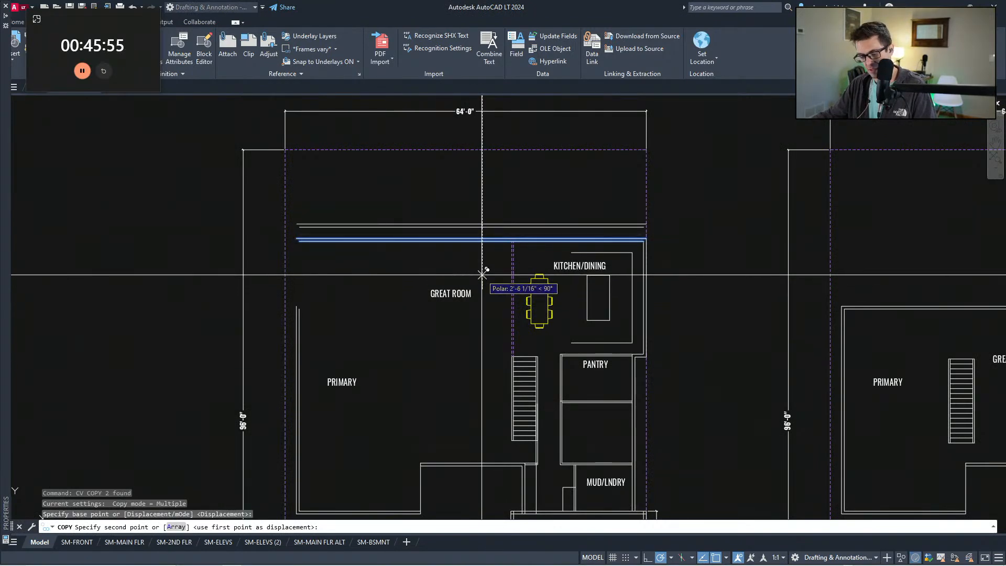
pyautogui.click(482, 266)
pyautogui.press('Escape')
pyautogui.press('Escape')
pyautogui.press('Escape')
# Step: Copy the kitchen's exterior side wall lines so they start where the dashed divider lines meet the original rear wall
pyautogui.click(641, 385)
pyautogui.click(691, 205)
pyautogui.write('cv')
pyautogui.press('space')
pyautogui.click(639, 357)
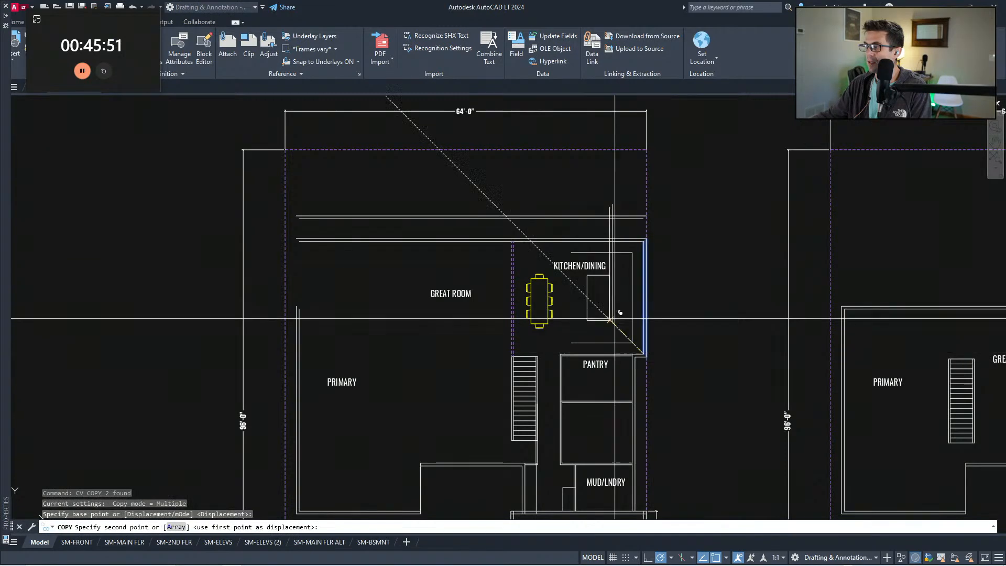
pyautogui.click(524, 243)
pyautogui.press('Escape')
# Step: Trim the crossing wall lines so the rear wall steps outward at the great room side of the dashed divider
pyautogui.write('tr')
pyautogui.press('space')
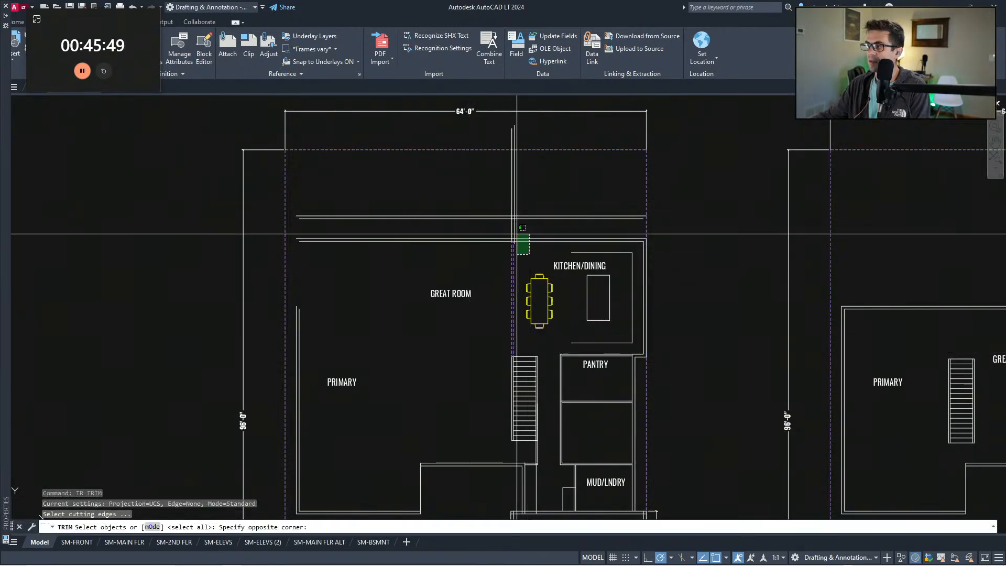
pyautogui.click(528, 250)
pyautogui.click(498, 209)
pyautogui.press('space')
pyautogui.click(498, 251)
pyautogui.click(484, 230)
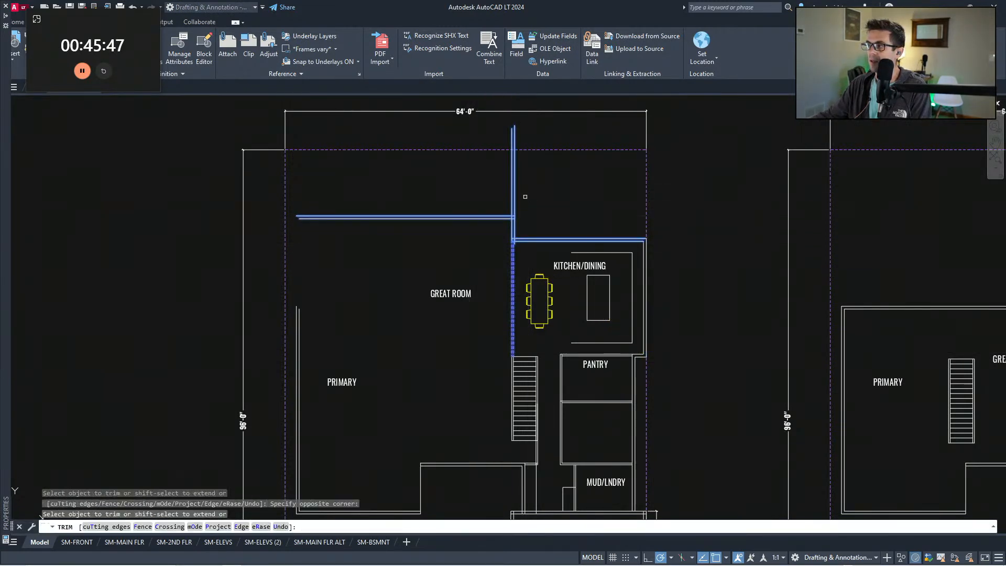
pyautogui.press('Escape')
# Step: Offset the short vertical wall line at the rear step 18' to the left, across the great room
pyautogui.moveTo(507, 279); pyautogui.dragTo(518, 297, button='middle')
pyautogui.write('o')
pyautogui.press('space')
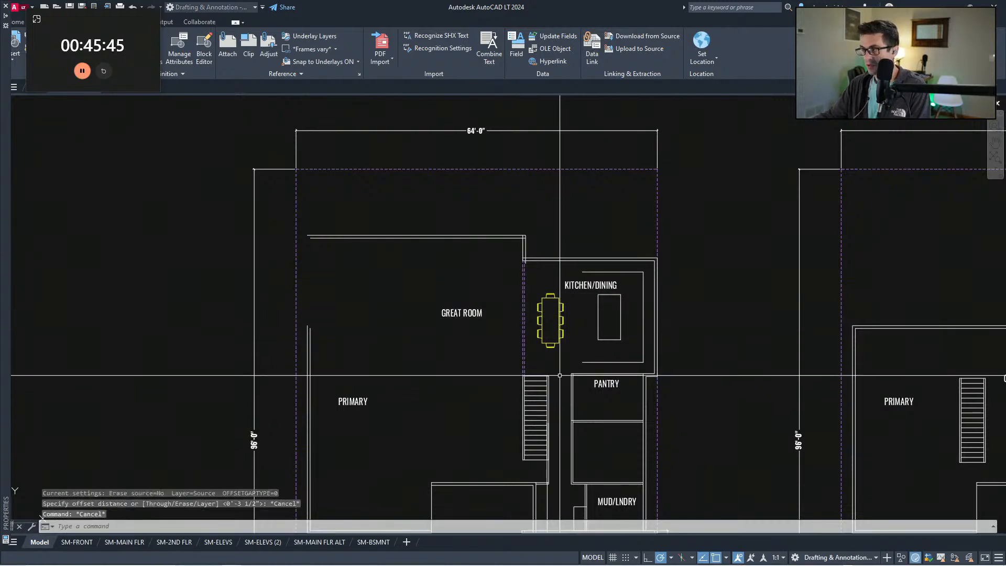
pyautogui.press('Escape')
pyautogui.press('Escape')
pyautogui.write('ff')
pyautogui.press('space')
pyautogui.write("18'")
pyautogui.press('Return')
pyautogui.press('Escape')
# Step: Try a 22' offset of the great room's rear wall line toward the front of the house, and discard it
pyautogui.write('ff')
pyautogui.press('space')
pyautogui.write('2')
pyautogui.press('Return')
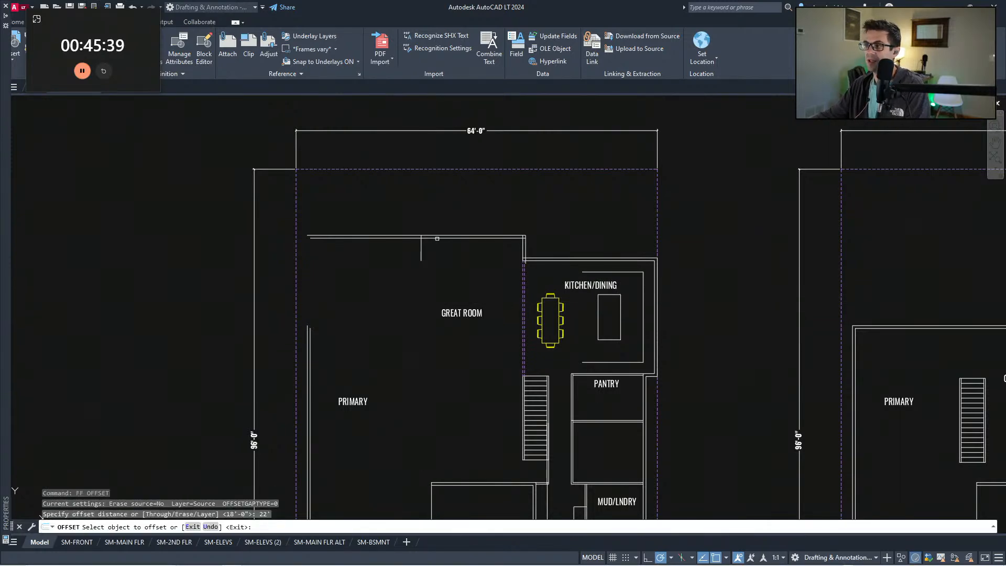
pyautogui.click(438, 238)
pyautogui.click(439, 336)
pyautogui.press('Escape')
pyautogui.press('Escape')
pyautogui.moveTo(479, 477); pyautogui.dragTo(479, 422, button='middle')
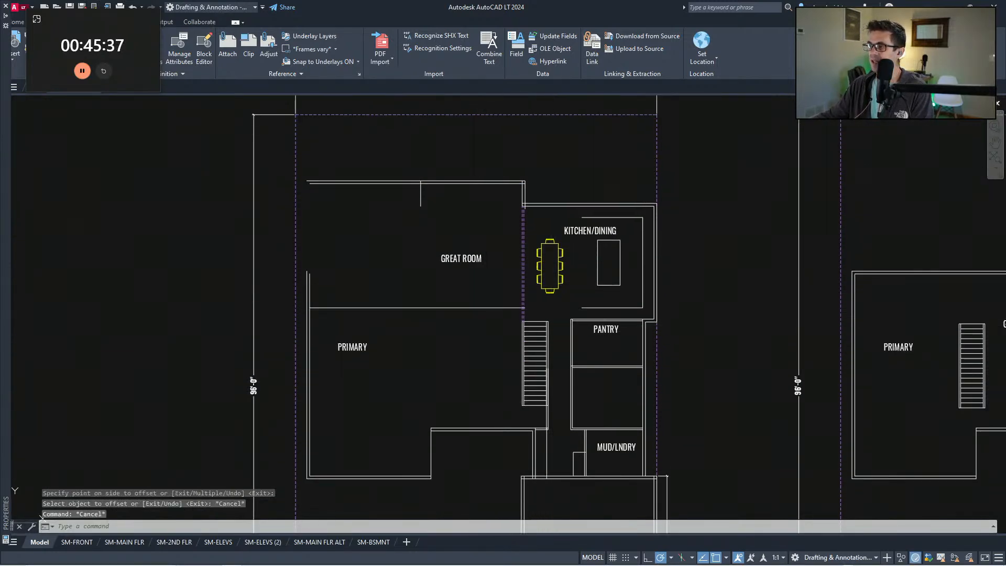
pyautogui.write('a')
pyautogui.press('space')
pyautogui.press('Escape')
# Step: Copy the pantry's upper wall lines horizontally to the left, along the great room's lower edge
pyautogui.click(604, 330)
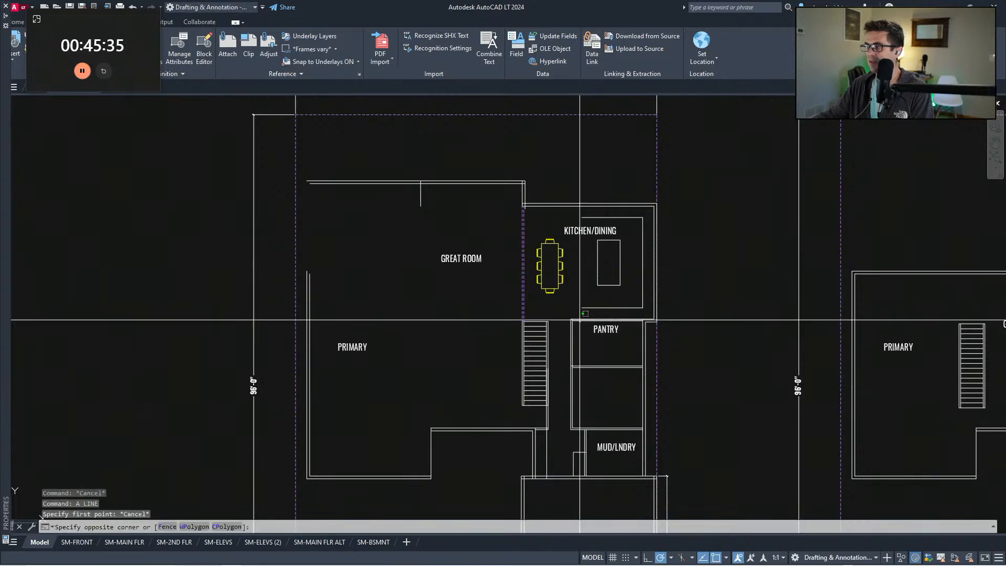
pyautogui.click(575, 315)
pyautogui.write('cv')
pyautogui.press('space')
pyautogui.click(584, 340)
pyautogui.click(457, 340)
pyautogui.press('Escape')
# Step: Fillet the 18' offset line with the copied lower wall lines to form the great room's lower-left corner
pyautogui.moveTo(477, 368); pyautogui.dragTo(482, 374, button='middle')
pyautogui.write('f')
pyautogui.press('space')
pyautogui.click(427, 192)
pyautogui.press('space')
pyautogui.scroll(2, 453, 324)
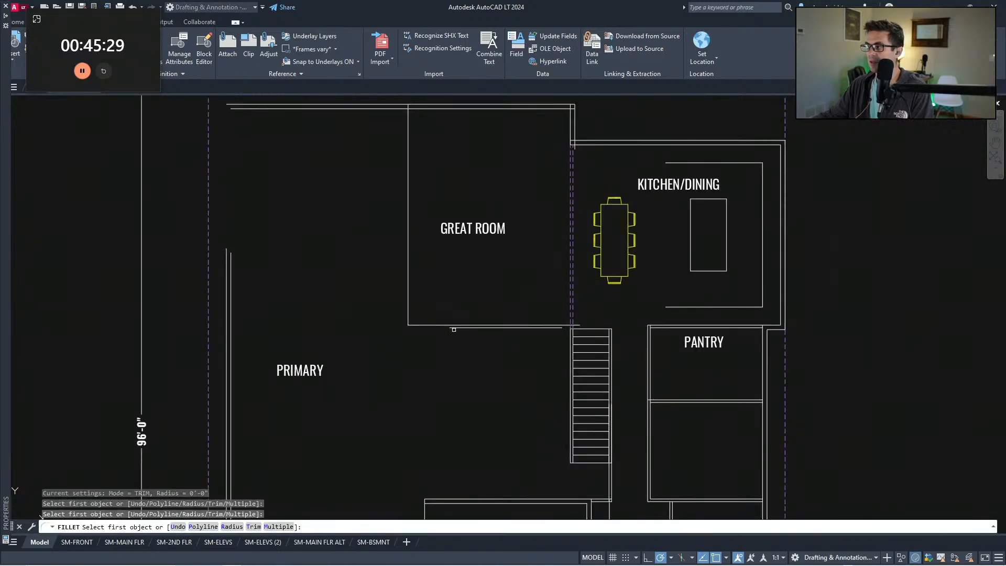
pyautogui.press('Escape')
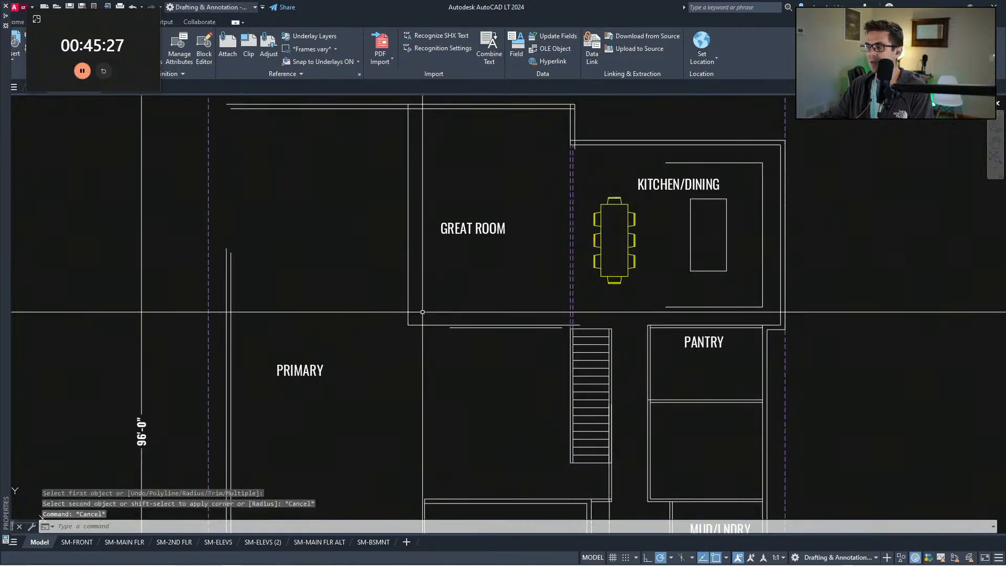
pyautogui.write('f')
pyautogui.press('space')
pyautogui.press('Escape')
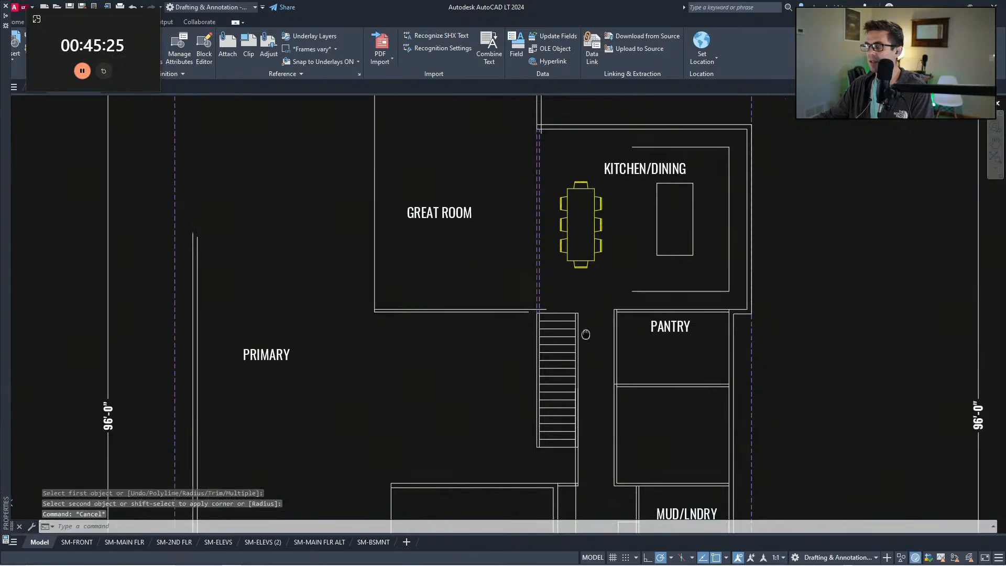
pyautogui.scroll(2, 670, 360)
pyautogui.write('l')
pyautogui.press('space')
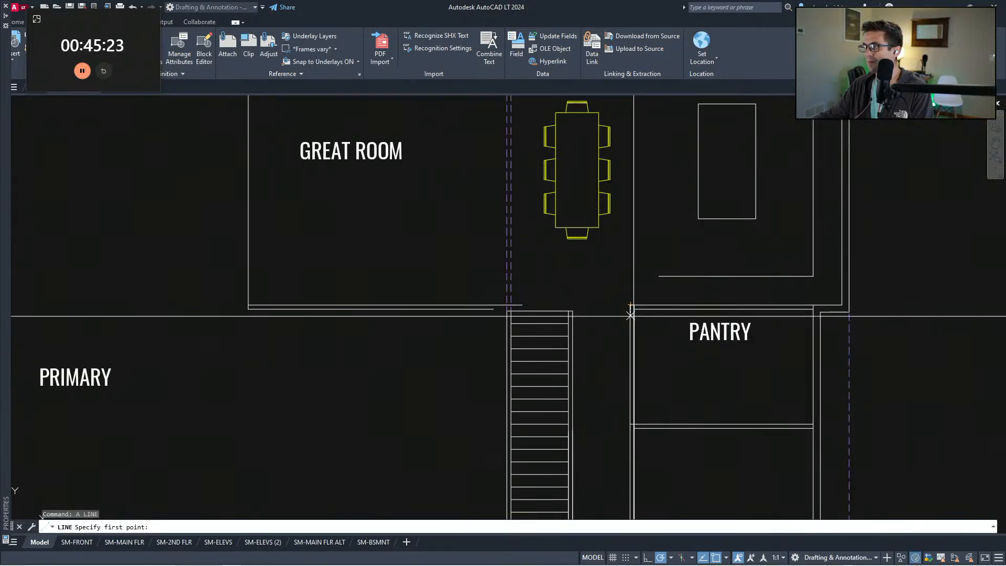
pyautogui.press('Escape')
pyautogui.scroll(-2, 498, 375)
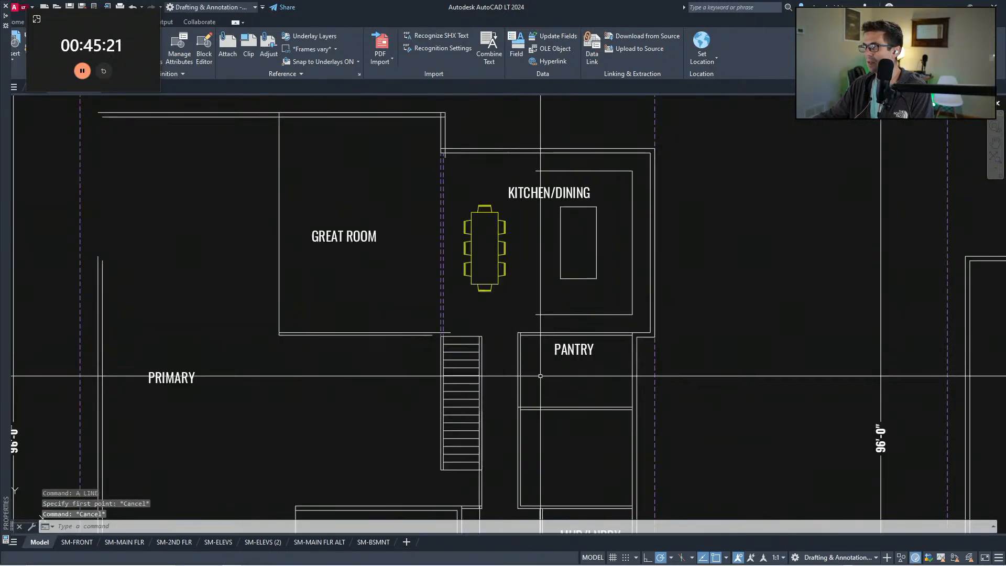
# Step: Move the GREAT ROOM label slightly right to centre it in the enclosed room
pyautogui.scroll(-2, 498, 375)
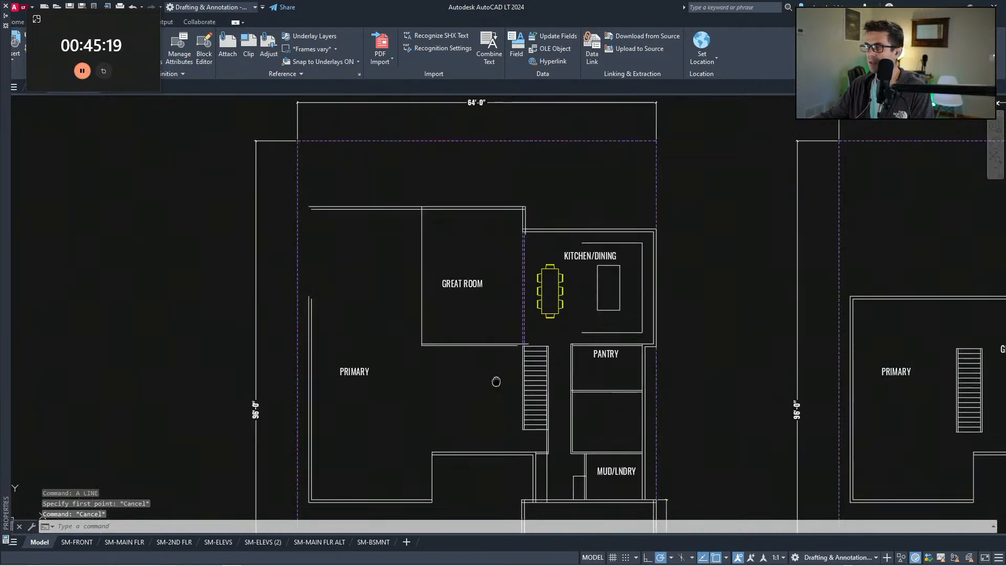
pyautogui.click(471, 305)
pyautogui.press('Escape')
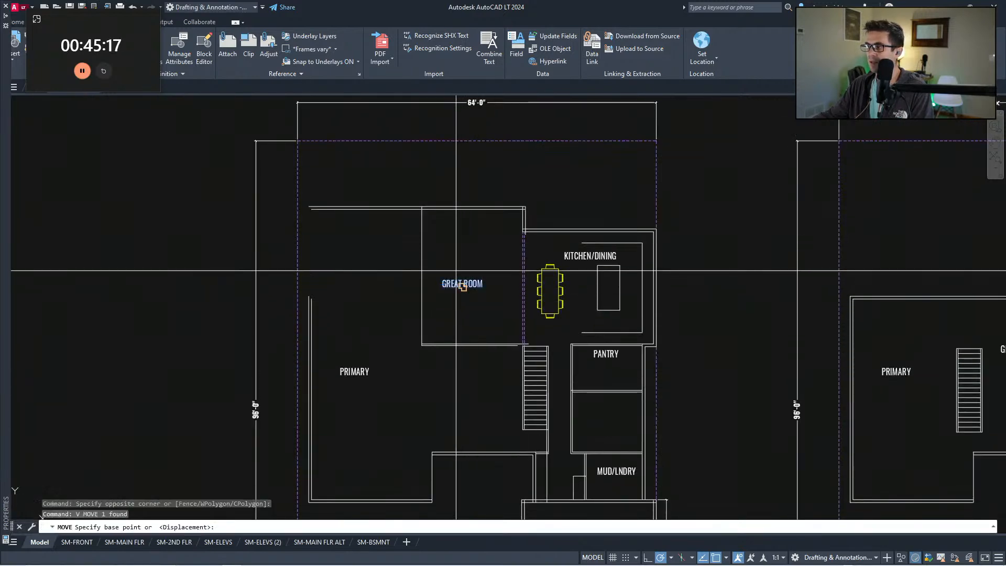
# Step: Offset the great room's left wall line 6" outward to give the wall thickness
pyautogui.write('FF')
pyautogui.press('Return')
pyautogui.write('6')
pyautogui.press('Return')
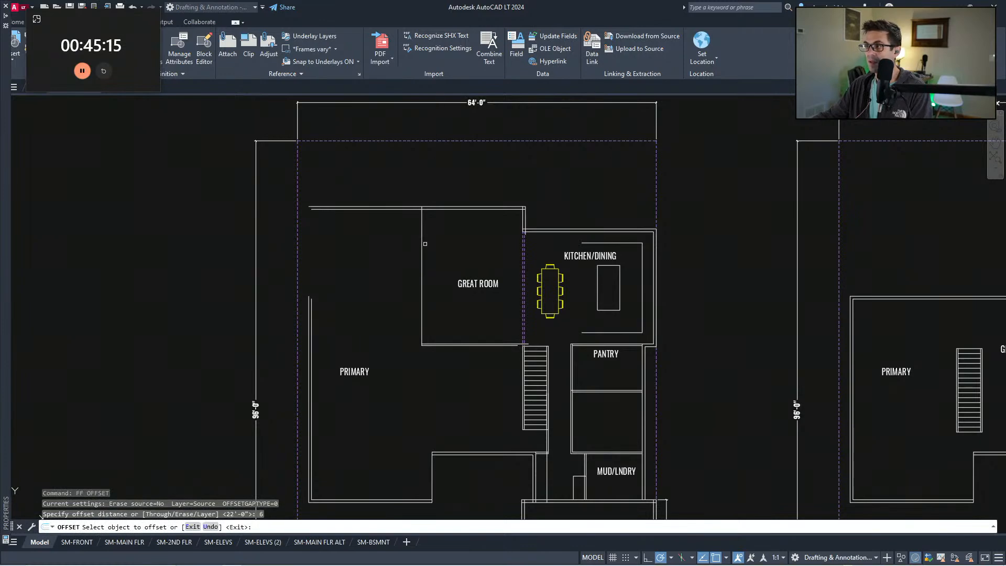
pyautogui.click(421, 240)
pyautogui.press('Escape')
# Step: Fillet the rear and left wall lines to close the great room's upper-left corner
pyautogui.scroll(2, 421, 244)
pyautogui.write('F')
pyautogui.press('Return')
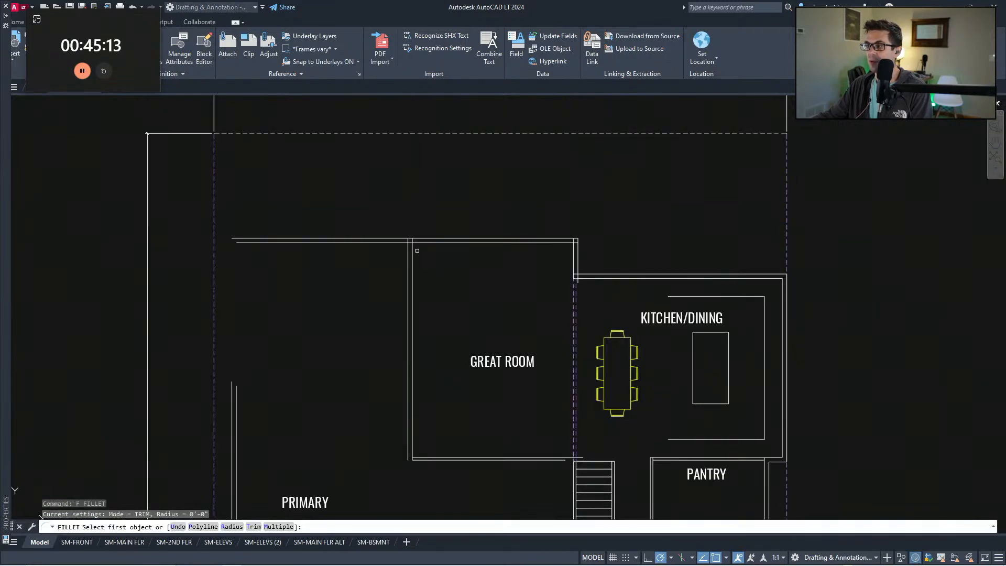
pyautogui.press('Escape')
pyautogui.moveTo(468, 296); pyautogui.dragTo(460, 290, button='middle')
# Step: Fillet the inner wall lines at the great room's upper-right corner and undo the extra corner attempts
pyautogui.write('F')
pyautogui.press('Return')
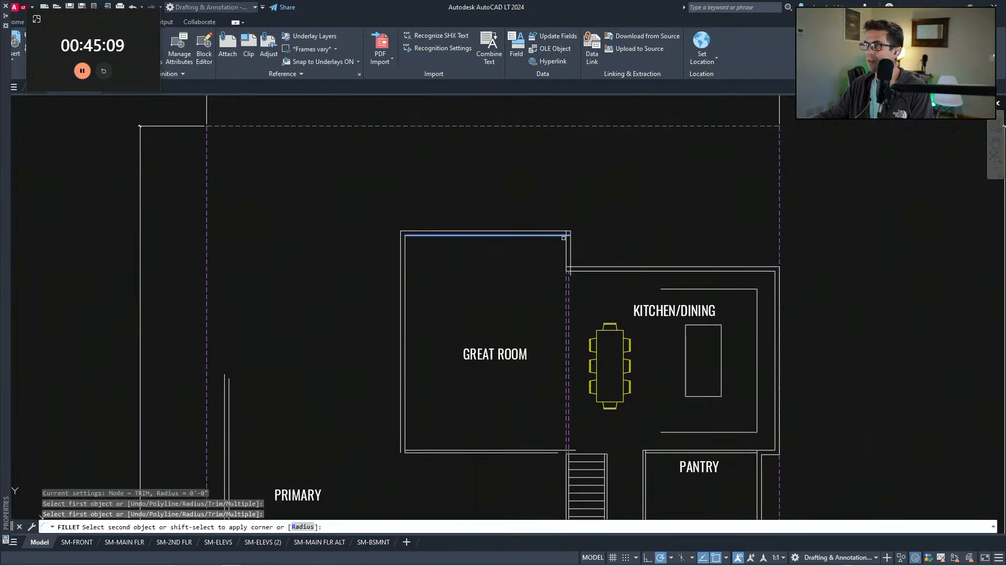
pyautogui.press('Escape')
pyautogui.hotkey('ctrl', 'z')
pyautogui.press('Escape')
pyautogui.hotkey('ctrl', 'z')
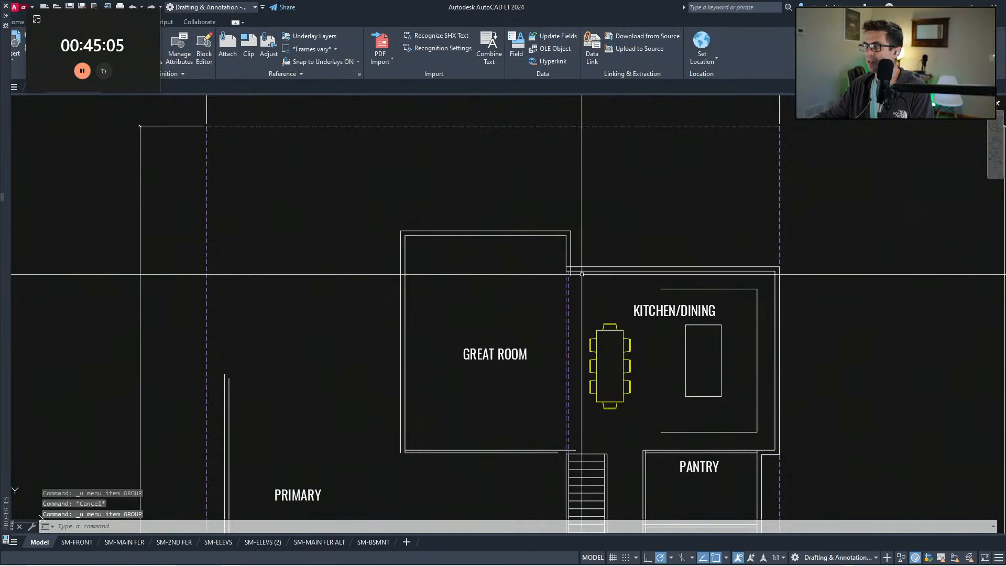
# Step: Fillet the great room's short right wall with the kitchen's rear wall to clean up the stepped corner
pyautogui.write('F')
pyautogui.press('Return')
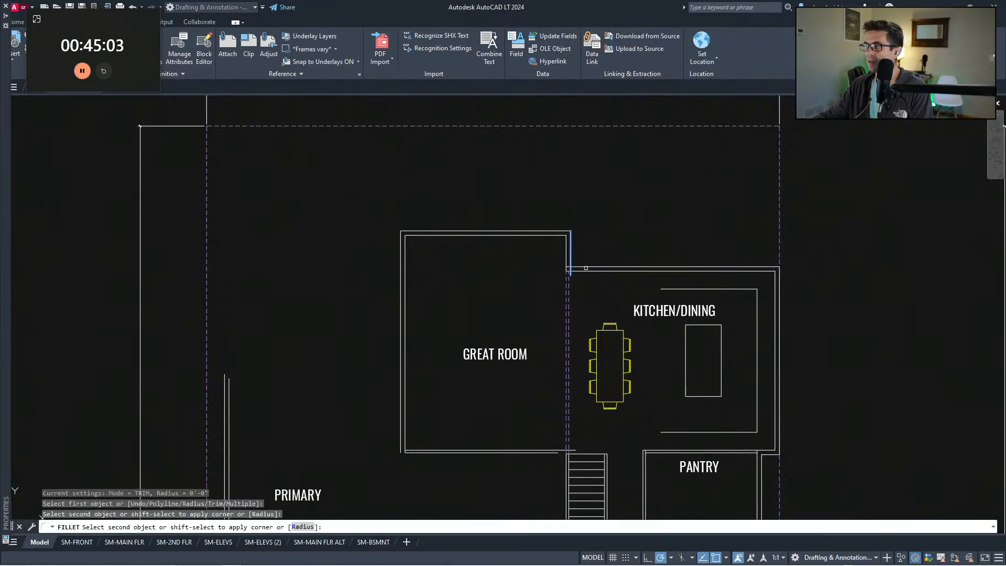
pyautogui.press('Escape')
pyautogui.scroll(-5, 586, 268)
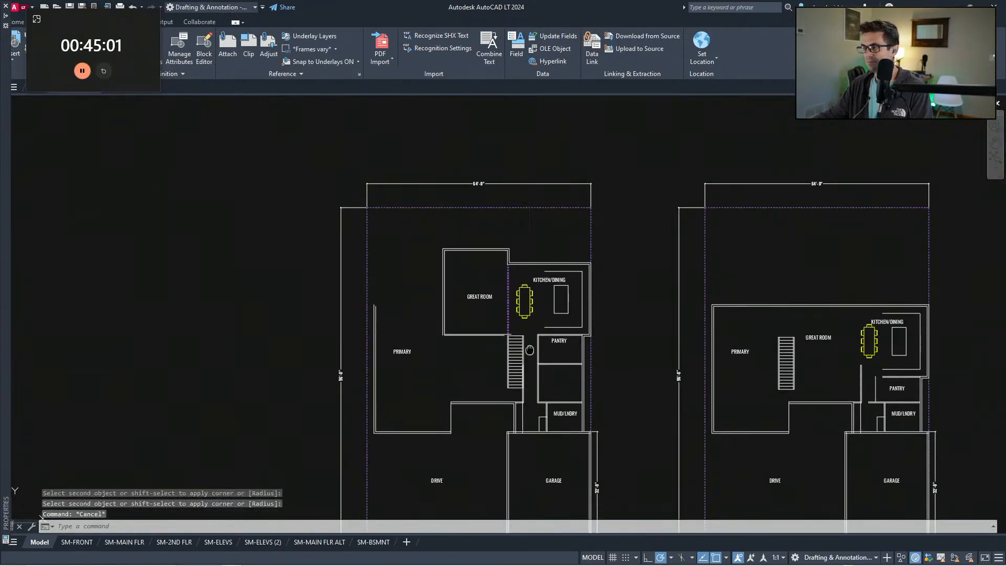
pyautogui.moveTo(531, 362); pyautogui.dragTo(529, 359, button='middle')
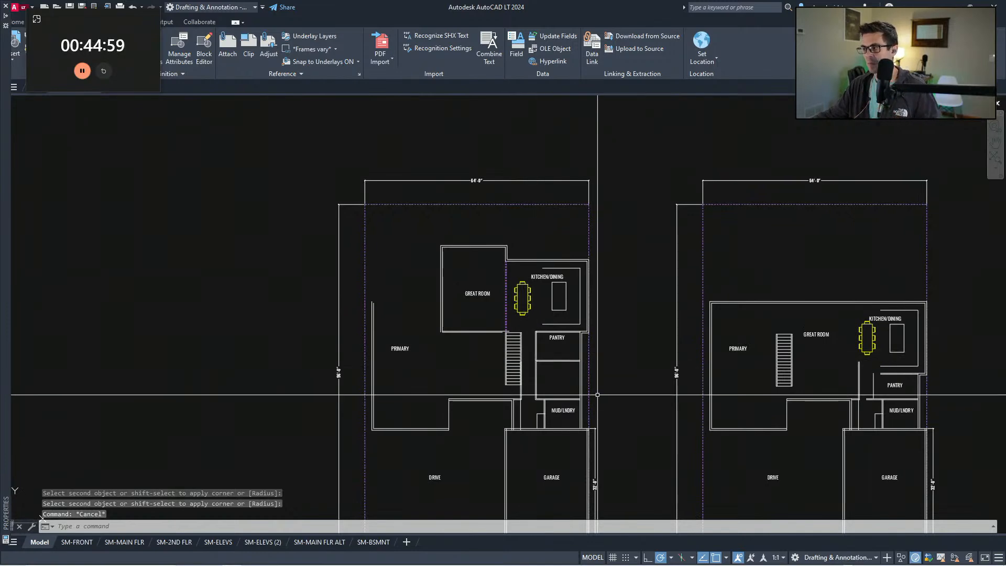
pyautogui.scroll(2, 474, 399)
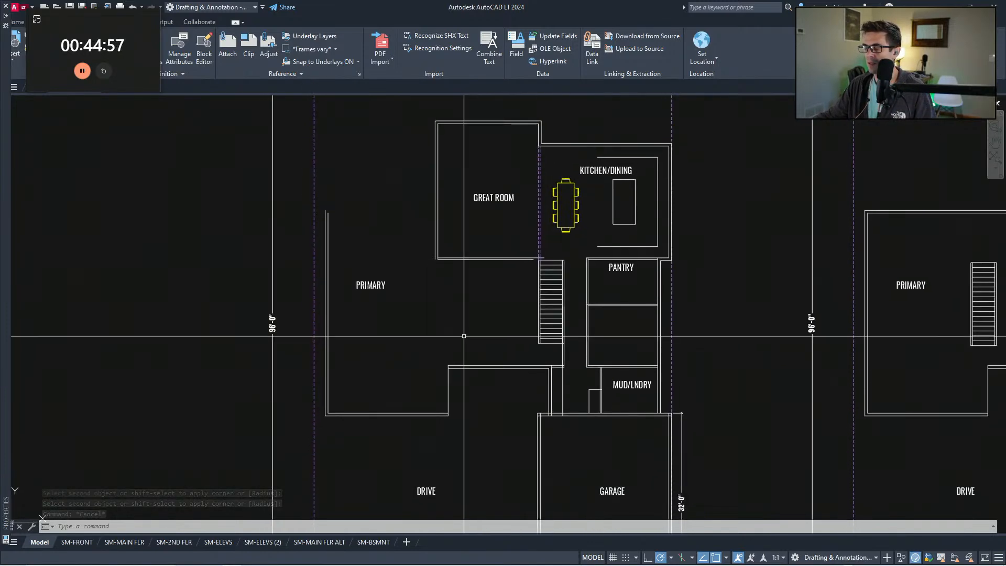
pyautogui.moveTo(460, 331); pyautogui.dragTo(461, 362, button='middle')
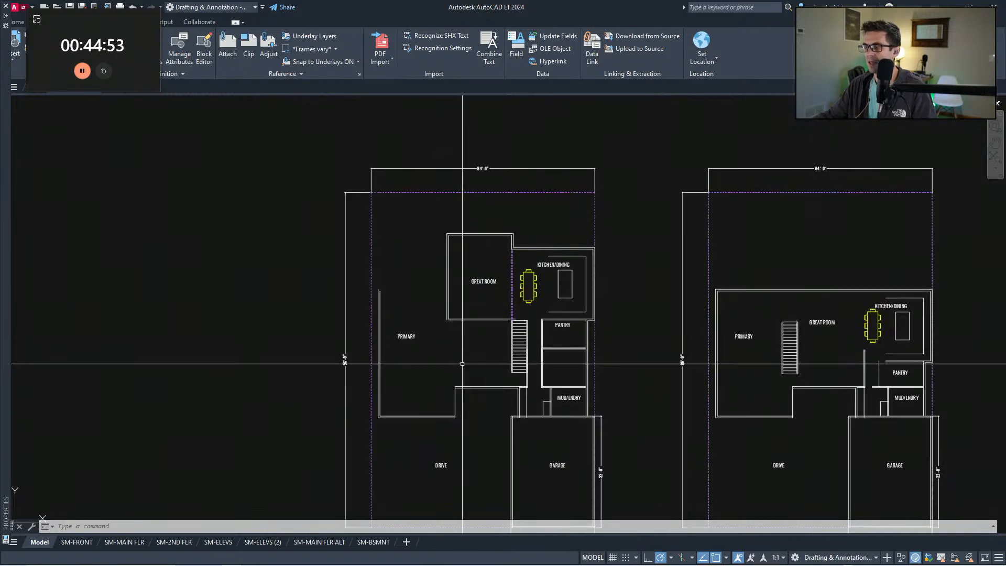
# Step: Copy the double-line wall above KITCHEN/DINING across to the left side of the great room
pyautogui.press('Escape')
pyautogui.press('Escape')
pyautogui.press('Escape')
pyautogui.scroll(1, 559, 256)
pyautogui.click(538, 251)
pyautogui.click(531, 229)
pyautogui.write('cv')
pyautogui.press('space')
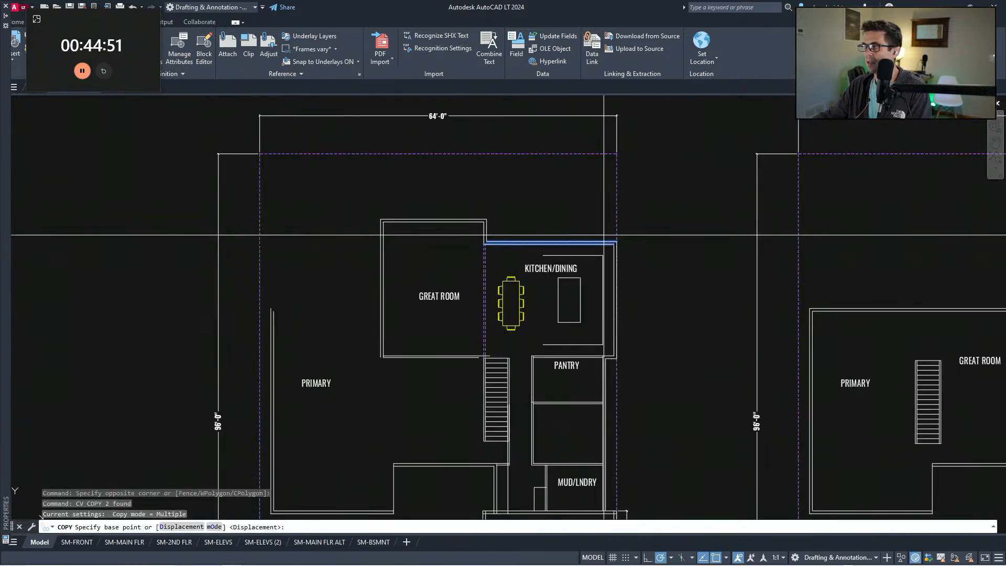
pyautogui.click(616, 242)
pyautogui.click(383, 242)
pyautogui.press('space')
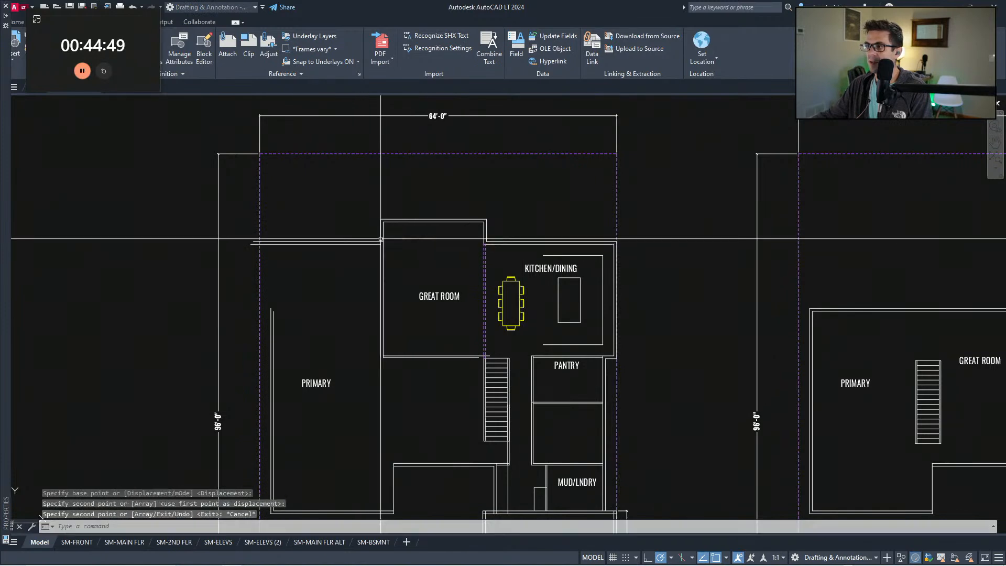
# Step: Fillet the inner and outer lines of the copied wall with the primary suite's left wall to close the upper-left corner
pyautogui.write('f')
pyautogui.press('space')
pyautogui.click(304, 243)
pyautogui.click(272, 318)
pyautogui.press('space')
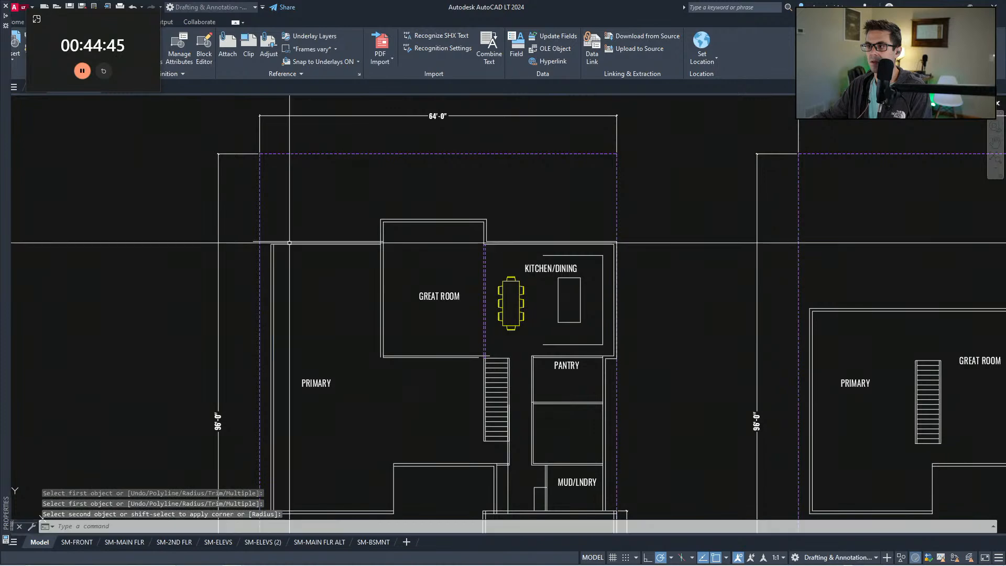
pyautogui.click(287, 240)
pyautogui.press('space')
pyautogui.click(274, 252)
pyautogui.press('space')
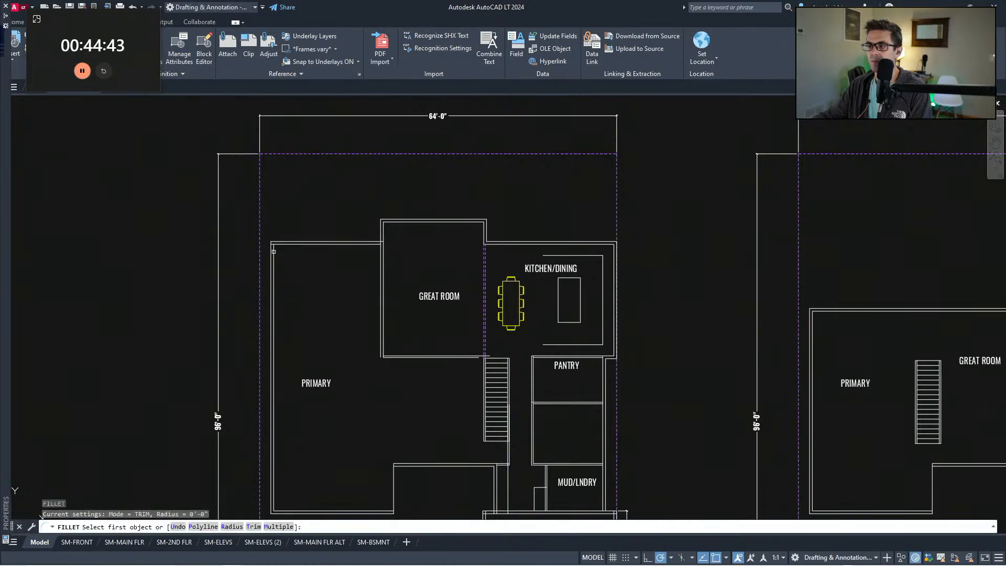
pyautogui.press('Escape')
pyautogui.scroll(-2, 402, 260)
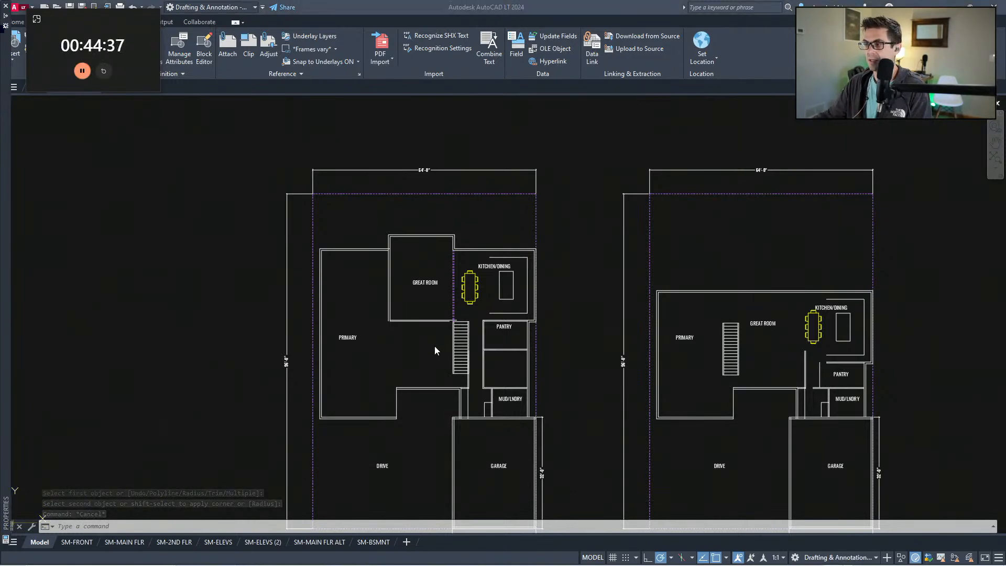
# Step: Move the PRIMARY label up, about level with the GREAT ROOM label
pyautogui.click(459, 349)
pyautogui.click(346, 338)
pyautogui.press('m')
pyautogui.press('Return')
pyautogui.click(346, 338)
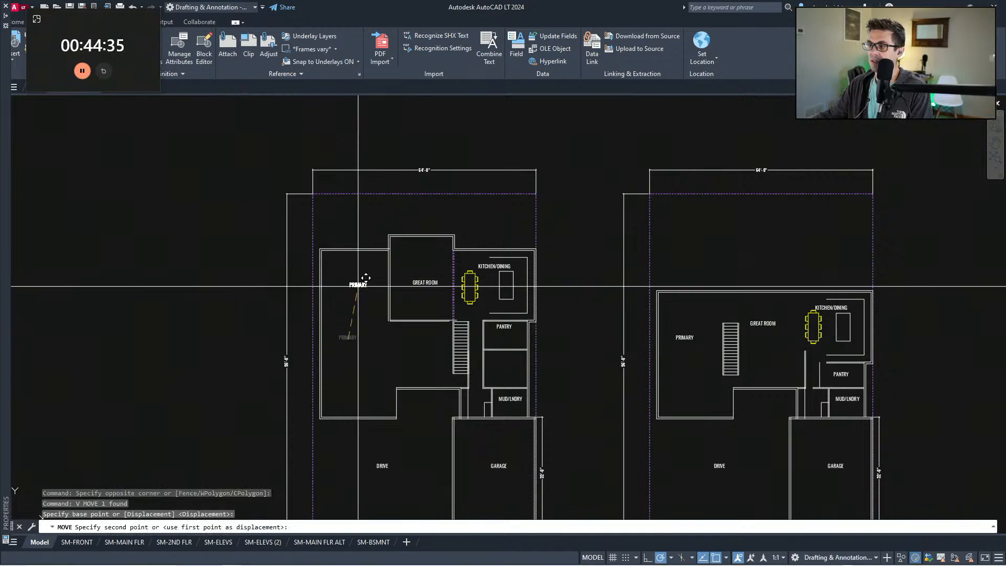
pyautogui.click(353, 281)
# Step: Copy the great room's double-line left wall straight down so it crosses the primary suite's lower wall beside the drive
pyautogui.moveTo(404, 357); pyautogui.dragTo(402, 349, button='middle')
pyautogui.scroll(1, 407, 347)
pyautogui.moveTo(450, 382)
pyautogui.mouseDown(button='middle')
pyautogui.moveTo(447, 367)
pyautogui.moveTo(461, 371)
pyautogui.moveTo(418, 380)
pyautogui.mouseUp(button='middle')
pyautogui.moveTo(393, 187); pyautogui.dragTo(396, 214, button='middle')
pyautogui.press('Escape')
pyautogui.click(391, 163)
pyautogui.click(372, 171)
pyautogui.write('co')
pyautogui.press('Return')
pyautogui.click(397, 188)
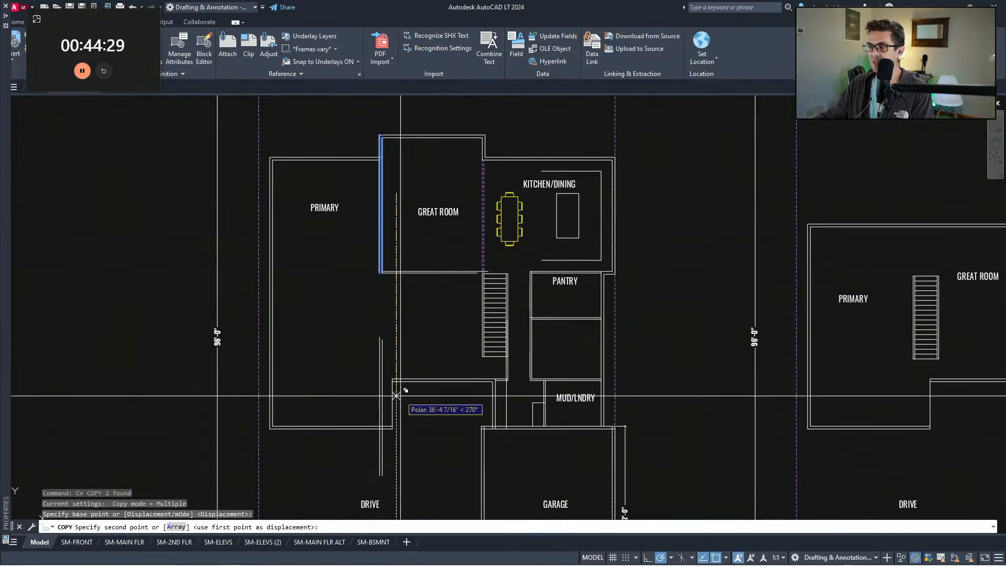
pyautogui.click(400, 391)
pyautogui.press('Escape')
pyautogui.press('Escape')
# Step: Erase the old short wall line joining the entry recess wall to the primary suite's lower wall
pyautogui.click(360, 464)
pyautogui.click(415, 350)
pyautogui.write('e')
pyautogui.press('Return')
pyautogui.press('Escape')
pyautogui.moveTo(374, 454); pyautogui.dragTo(378, 422, button='middle')
# Step: Fillet the copied vertical wall's inner and outer lines with the primary suite's lower wall to form its lower-right corner
pyautogui.write('st')
pyautogui.press('Return')
pyautogui.click(408, 417)
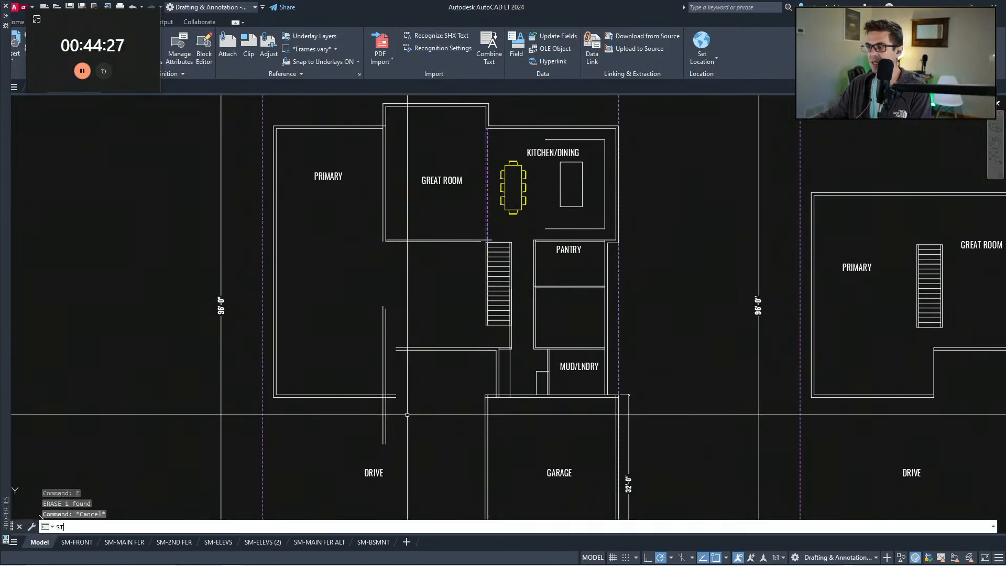
pyautogui.click(383, 347)
pyautogui.press('Escape')
pyautogui.press('Escape')
pyautogui.scroll(2, 390, 431)
pyautogui.write('f')
pyautogui.press('Return')
pyautogui.click(380, 348)
pyautogui.press('Return')
pyautogui.click(380, 363)
pyautogui.press('Return')
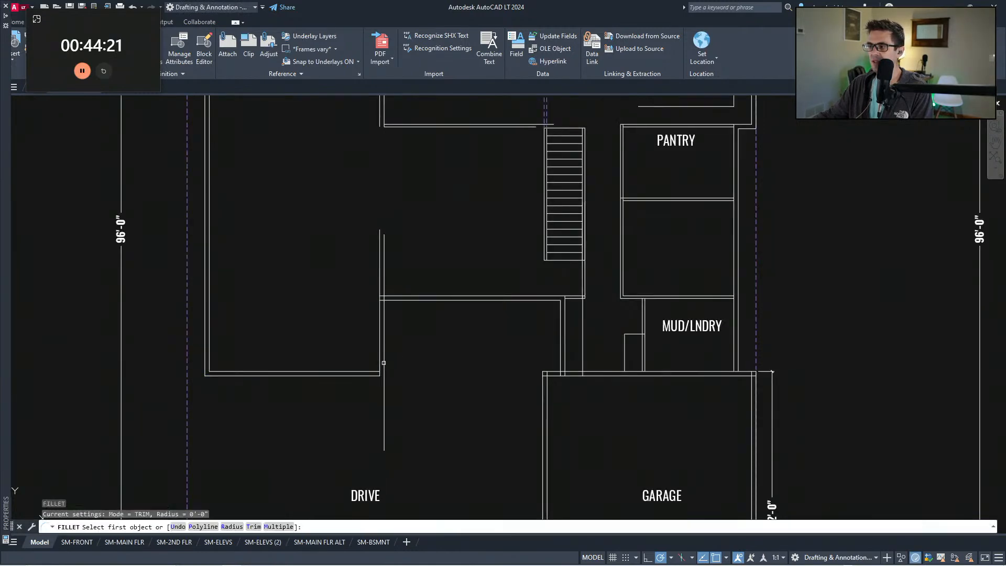
pyautogui.click(373, 372)
pyautogui.press('Return')
pyautogui.click(384, 365)
pyautogui.press('Return')
# Step: Fillet the copied vertical wall with the horizontal wall above the drive to close the recess corner
pyautogui.click(385, 318)
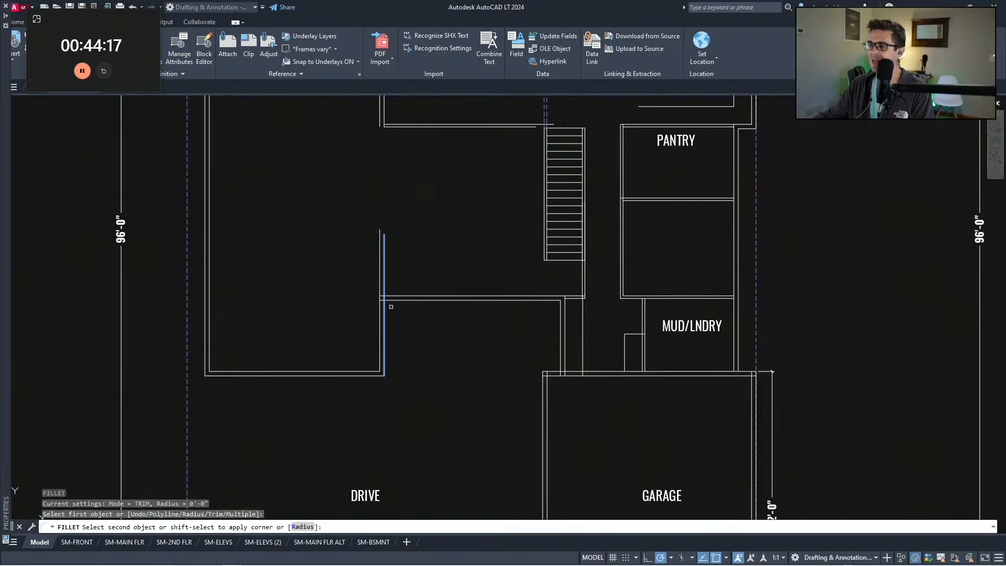
pyautogui.click(388, 297)
pyautogui.press('Return')
pyautogui.click(382, 304)
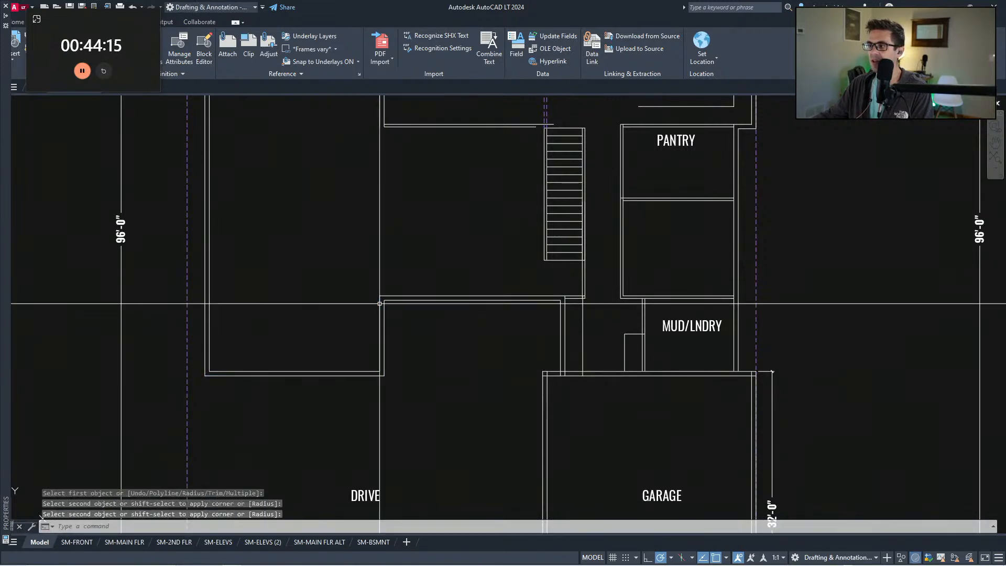
# Step: Fillet the great room's left wall lines with the primary suite's upper wall to form the jog between the rooms
pyautogui.moveTo(407, 248); pyautogui.dragTo(391, 321, button='middle')
pyautogui.scroll(-1, 391, 322)
pyautogui.moveTo(390, 151); pyautogui.dragTo(393, 256, button='middle')
pyautogui.press('Escape')
pyautogui.scroll(1, 391, 246)
pyautogui.write('f')
pyautogui.press('Return')
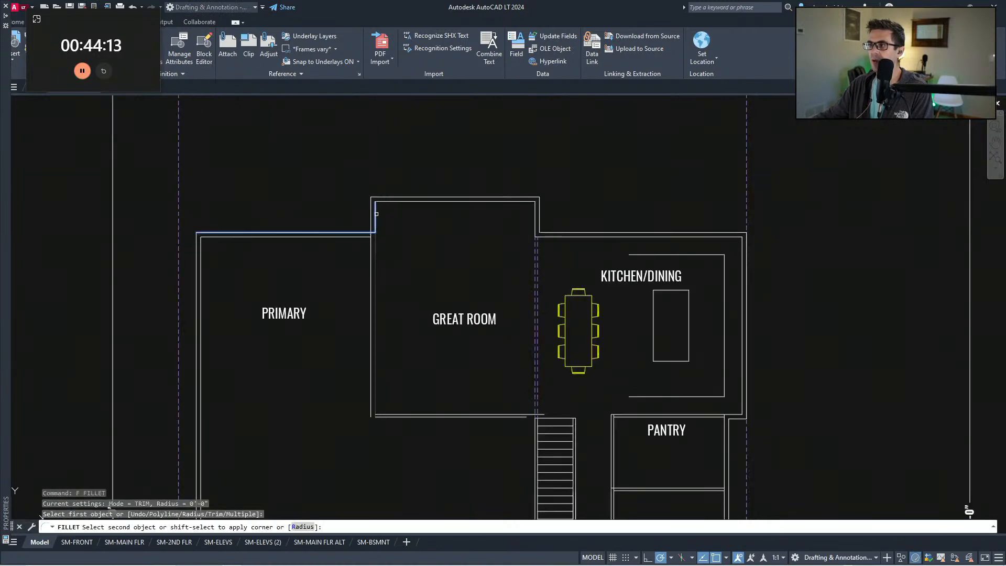
pyautogui.click(370, 210)
pyautogui.press('Return')
pyautogui.click(362, 238)
pyautogui.press('Escape')
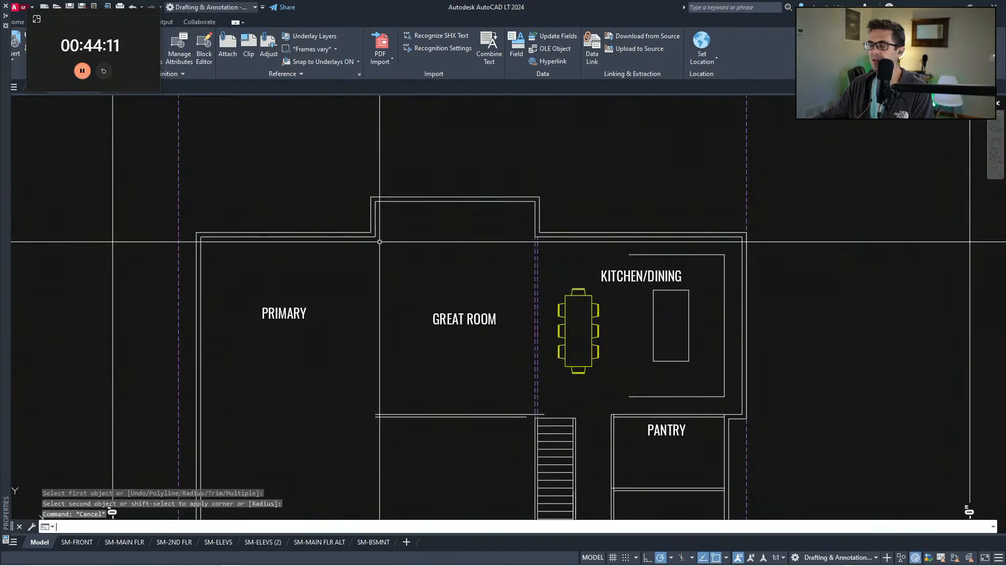
# Step: Draw a line from the inner jog corner down to the horizontal wall above the drive as the primary suite's partition
pyautogui.write('a')
pyautogui.press('Return')
pyautogui.click(375, 237)
pyautogui.moveTo(376, 435); pyautogui.dragTo(396, 307, button='middle')
pyautogui.scroll(-1, 396, 307)
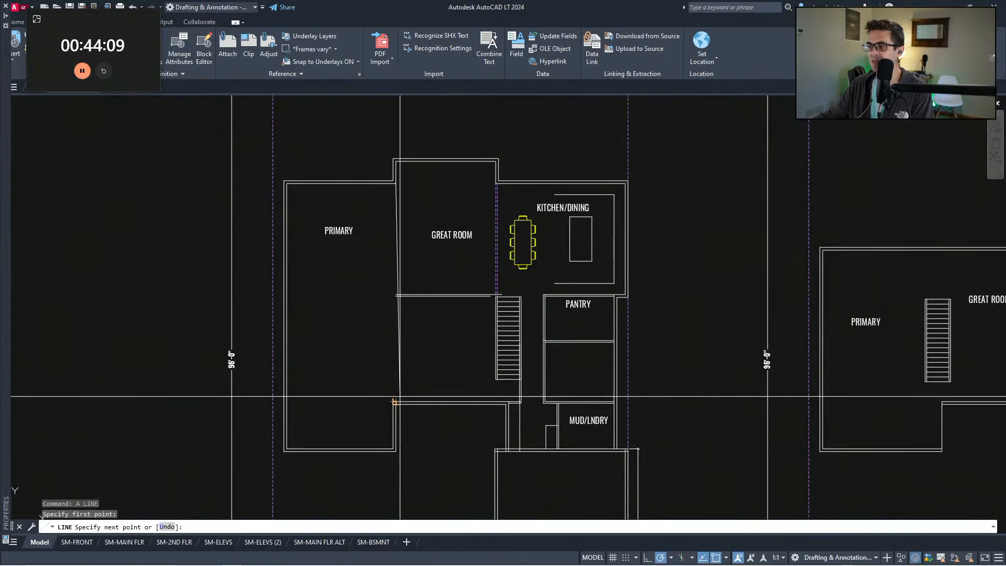
pyautogui.click(400, 397)
pyautogui.press('Escape')
# Step: Offset the new partition line 3.5 inches toward the primary suite to give the wall its thickness
pyautogui.write('o')
pyautogui.press('Return')
pyautogui.write('3.5')
pyautogui.press('Return')
pyautogui.click(395, 303)
pyautogui.click(379, 309)
pyautogui.press('Escape')
pyautogui.press('Escape')
# Step: Move the partition's left line so its lower end aligns with the inner wall corner above the drive
pyautogui.moveTo(414, 425); pyautogui.dragTo(413, 386, button='middle')
pyautogui.scroll(1, 414, 375)
pyautogui.scroll(-1, 415, 387)
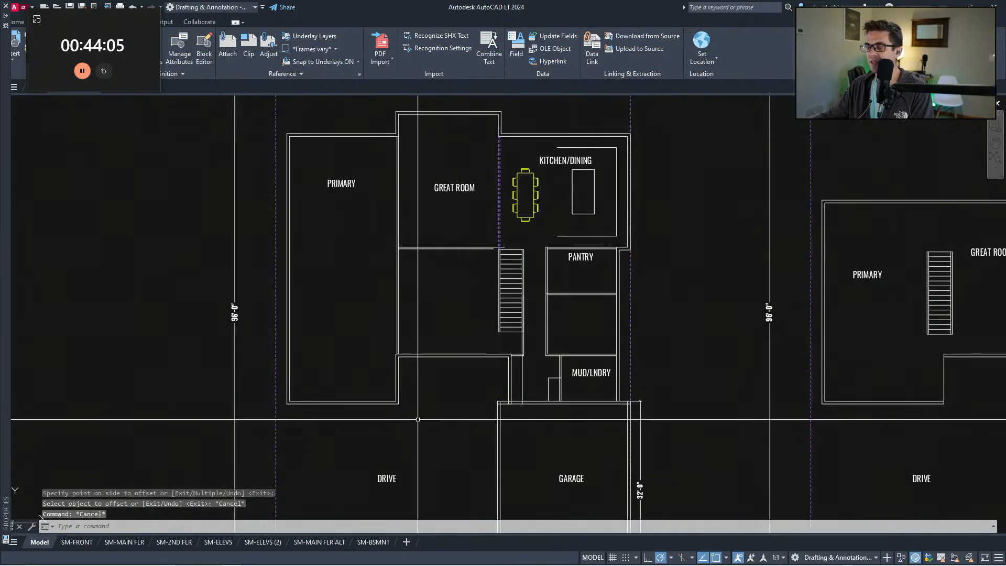
pyautogui.moveTo(444, 346); pyautogui.dragTo(425, 377, button='middle')
pyautogui.scroll(-1, 392, 467)
pyautogui.moveTo(392, 466); pyautogui.dragTo(393, 433, button='middle')
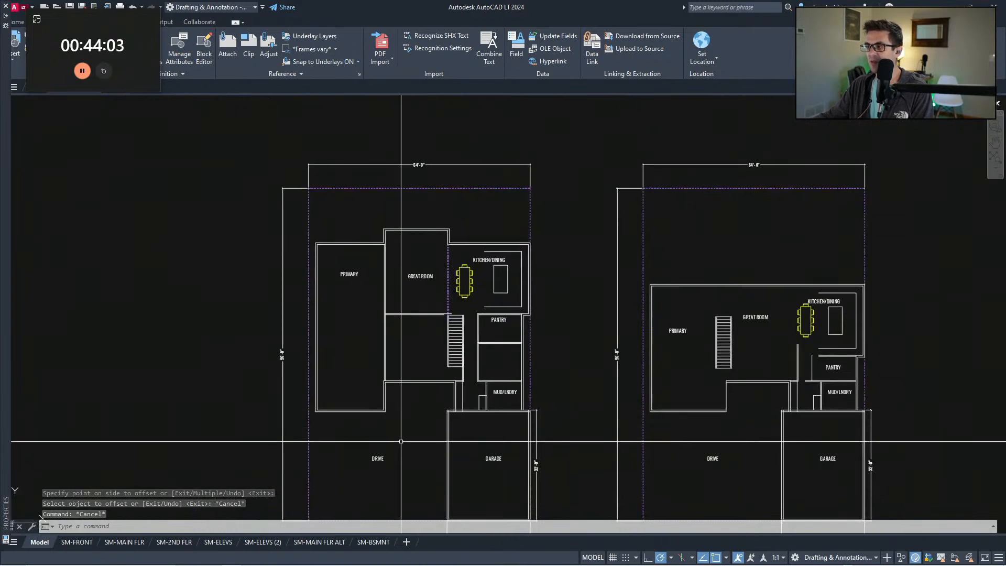
pyautogui.scroll(1, 399, 355)
pyautogui.press('Escape')
pyautogui.press('Escape')
pyautogui.scroll(2, 383, 394)
pyautogui.scroll(2, 389, 408)
pyautogui.click(381, 391)
pyautogui.click(370, 373)
pyautogui.write('v')
pyautogui.press('Return')
pyautogui.click(369, 407)
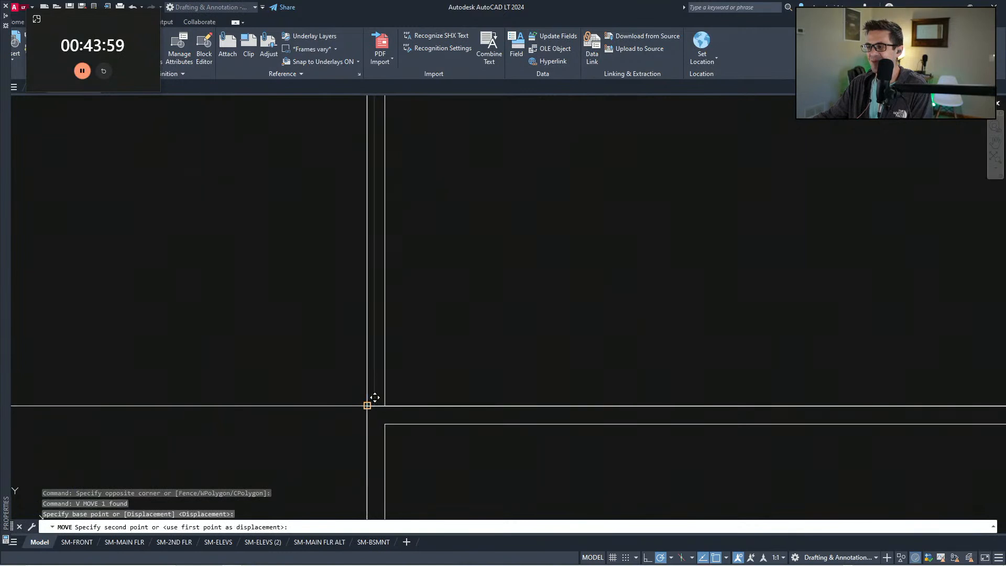
pyautogui.press('Escape')
pyautogui.press('Escape')
pyautogui.scroll(-4, 369, 407)
pyautogui.moveTo(441, 407); pyautogui.dragTo(466, 402, button='middle')
pyautogui.click(330, 407)
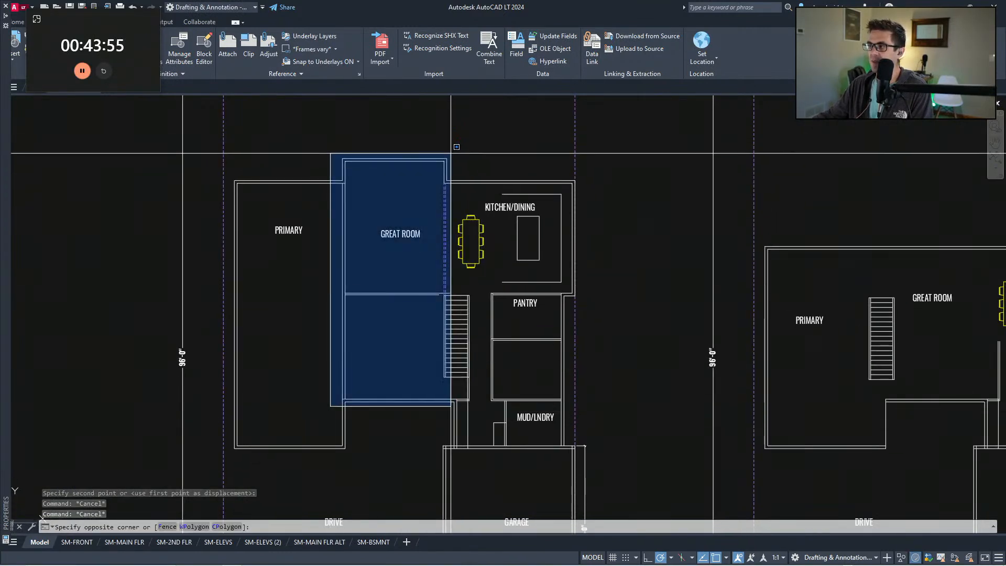
pyautogui.press('Escape')
pyautogui.press('Escape')
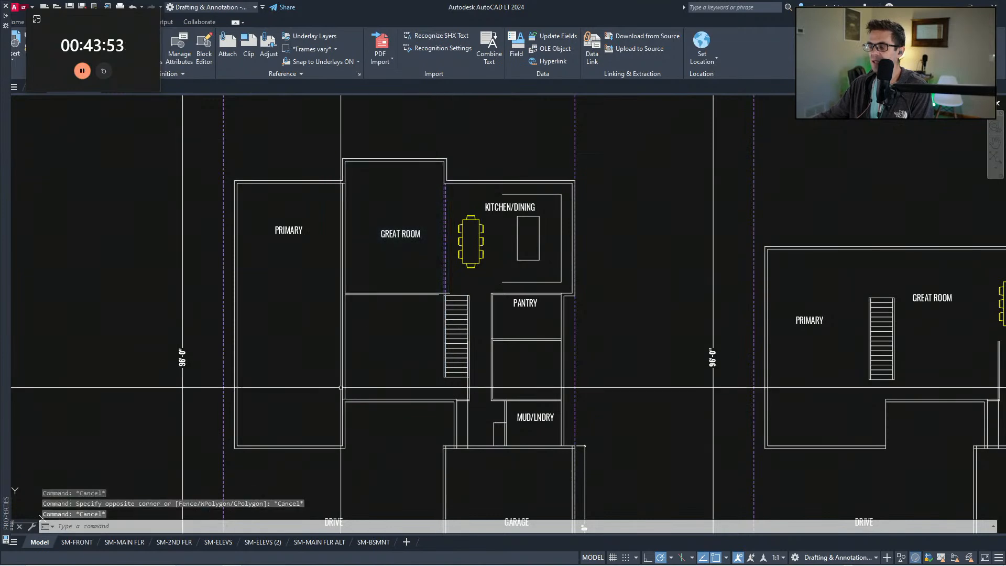
pyautogui.click(339, 409)
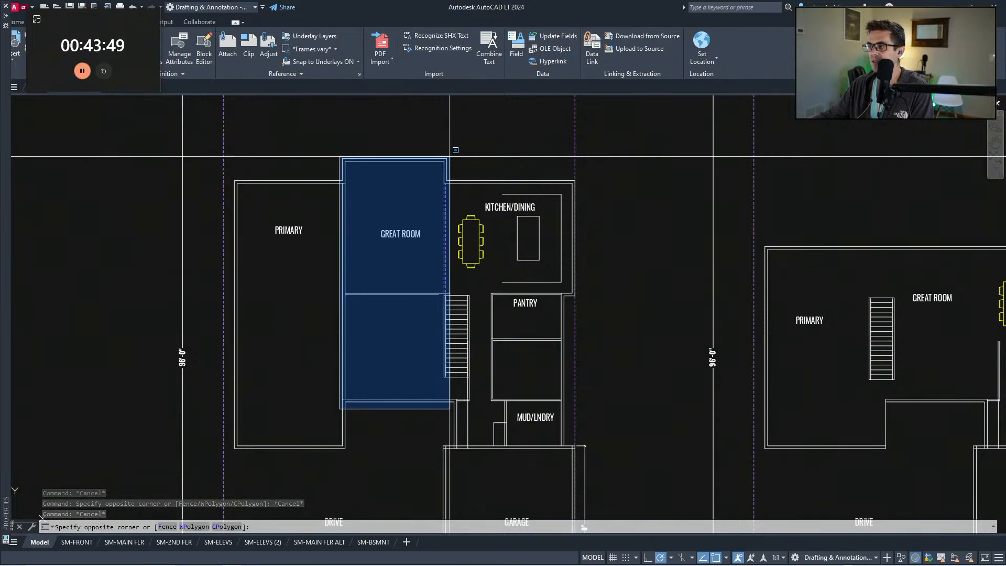
pyautogui.click(449, 156)
pyautogui.moveTo(414, 293); pyautogui.dragTo(424, 284, button='middle')
pyautogui.press('Escape')
# Step: Offset the great room's upper wall line 30' downward to set the room's depth
pyautogui.write('FF')
pyautogui.press('Return')
pyautogui.write("30'")
pyautogui.press('Return')
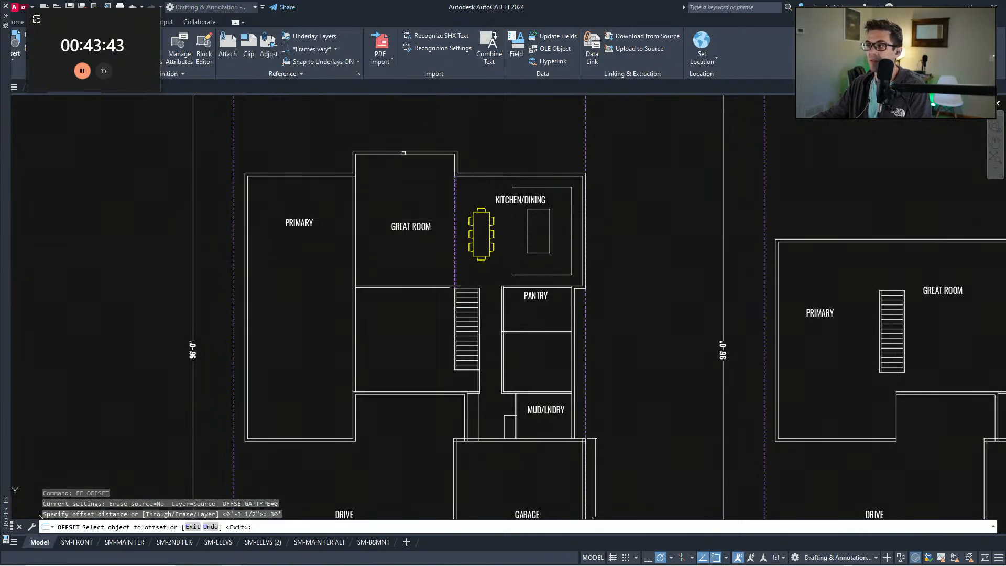
pyautogui.click(406, 360)
pyautogui.press('Escape')
# Step: Offset the great room's new lower boundary line by 6 inches to form a double-line wall
pyautogui.write('ff')
pyautogui.press('Return')
pyautogui.write('6')
pyautogui.press('Return')
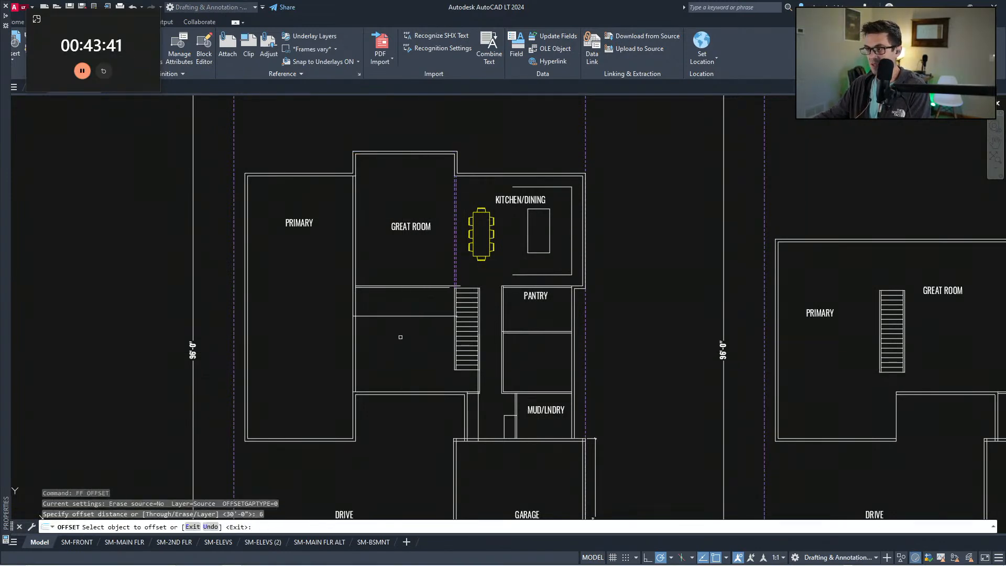
pyautogui.click(400, 329)
pyautogui.press('Escape')
pyautogui.press('Escape')
# Step: Erase the two lines of the great room's old lower wall
pyautogui.click(422, 291)
pyautogui.click(414, 268)
pyautogui.write('e')
# Step: Copy the dining table with chairs from KITCHEN/DINING into the lower part of the great room
pyautogui.click(496, 266)
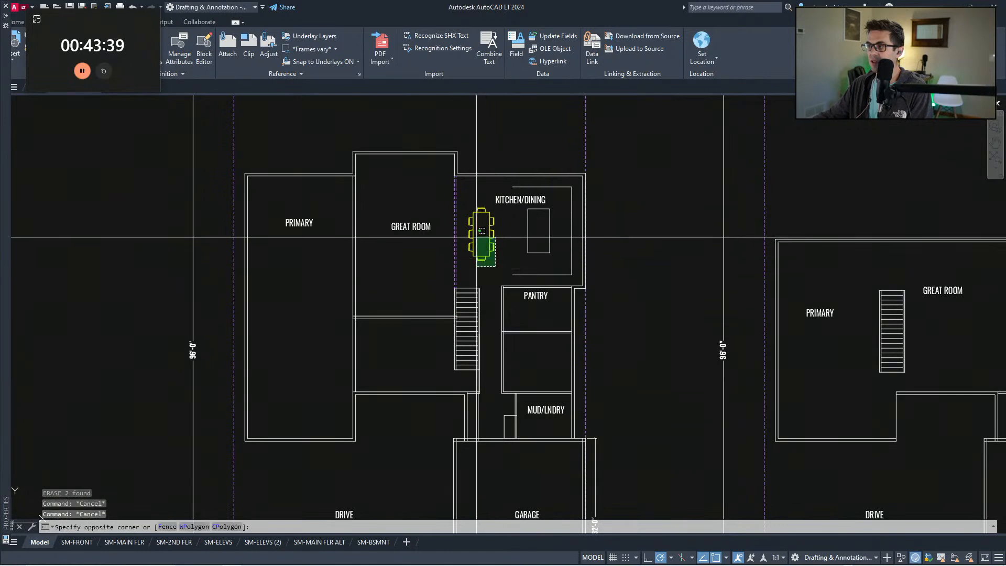
pyautogui.click(480, 244)
pyautogui.write('cv')
pyautogui.scroll(1, 382, 283)
pyautogui.click(395, 278)
pyautogui.press('Escape')
# Step: Rotate the copied dining table a quarter turn so it lies lengthwise across the great room
pyautogui.click(440, 300)
pyautogui.click(406, 264)
pyautogui.write('rr')
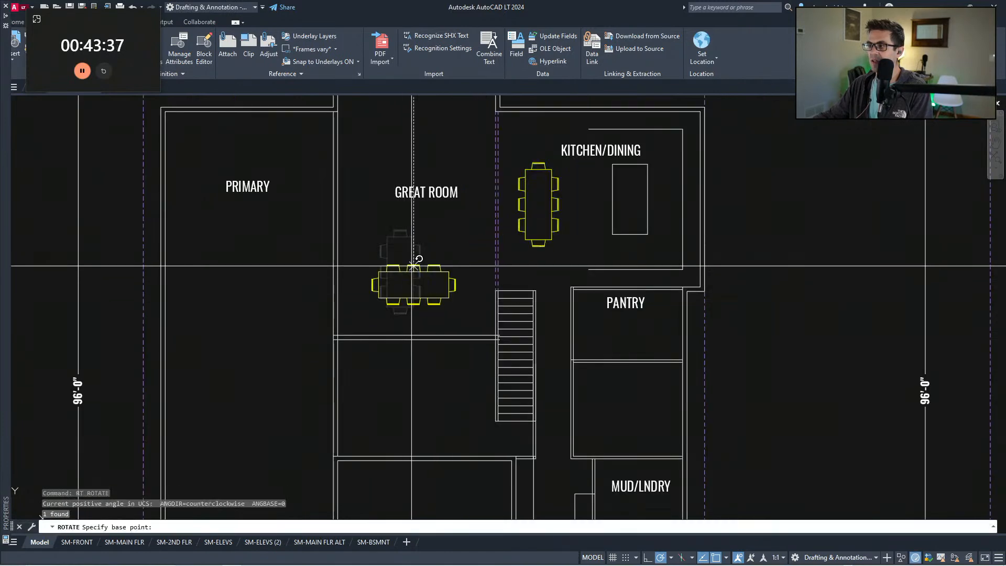
pyautogui.click(413, 272)
pyautogui.click(414, 237)
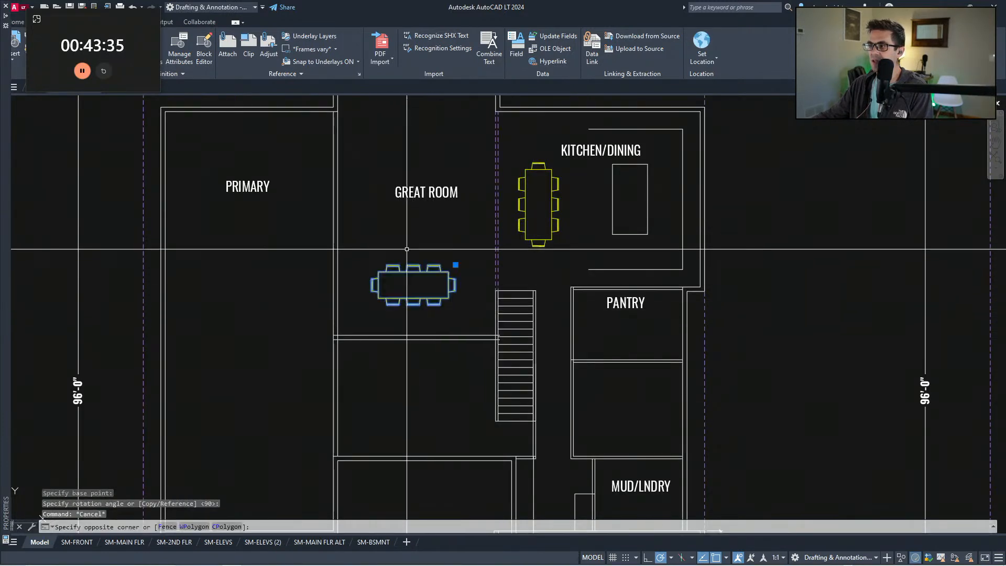
# Step: Move the rotated dining table slightly down and right, centring it above the great room's new lower wall
pyautogui.click(407, 252)
pyautogui.write('v')
pyautogui.click(421, 250)
pyautogui.click(420, 257)
pyautogui.press('Escape')
pyautogui.moveTo(461, 335); pyautogui.dragTo(464, 332, button='middle')
pyautogui.click(464, 318)
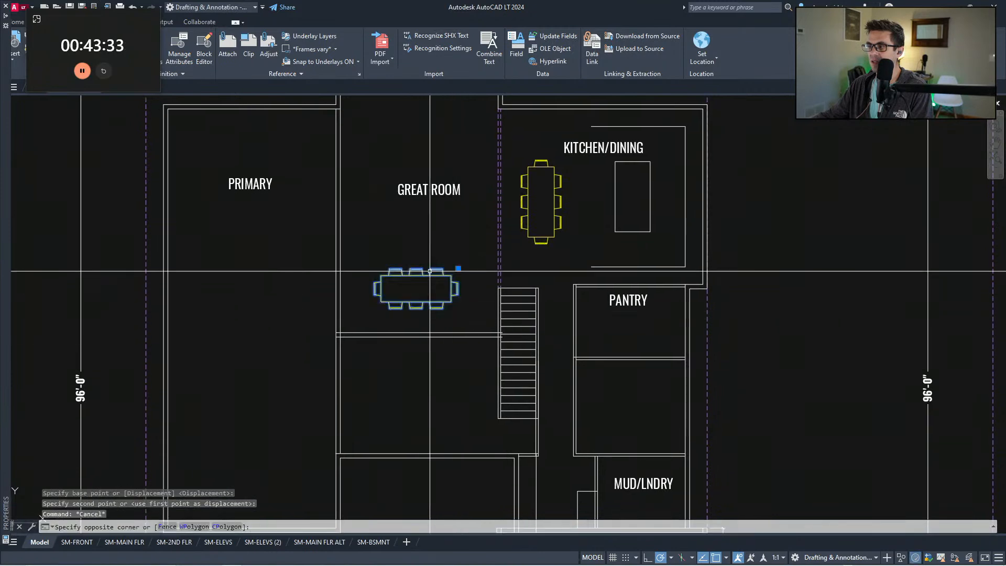
pyautogui.click(433, 272)
pyautogui.write('v')
pyautogui.click(442, 245)
pyautogui.press('Escape')
pyautogui.press('Escape')
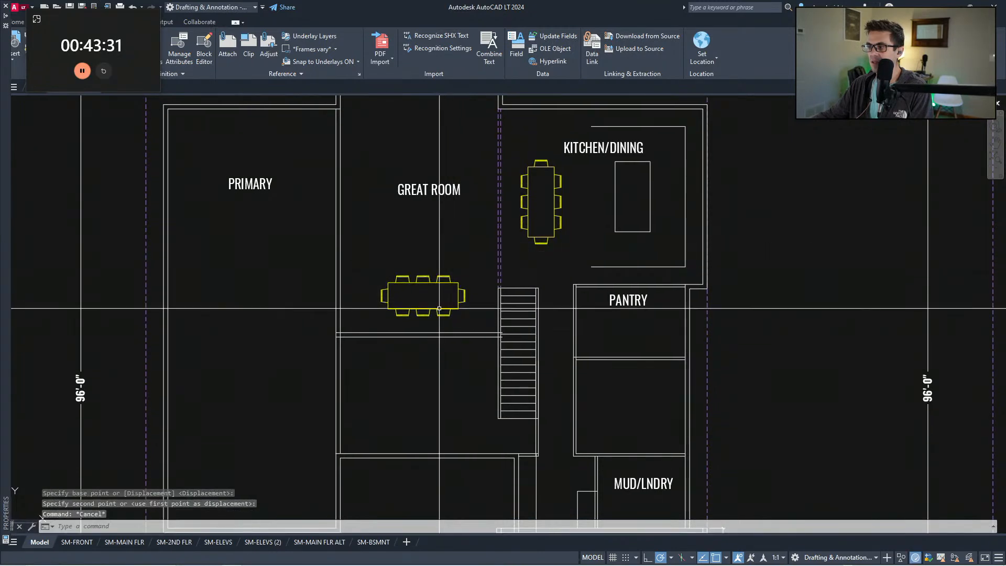
# Step: Offset the great room's left wall line and the stair's left wall line into the great room as vertical guides either side of the table
pyautogui.scroll(-2, 420, 370)
pyautogui.moveTo(416, 368); pyautogui.dragTo(424, 366, button='middle')
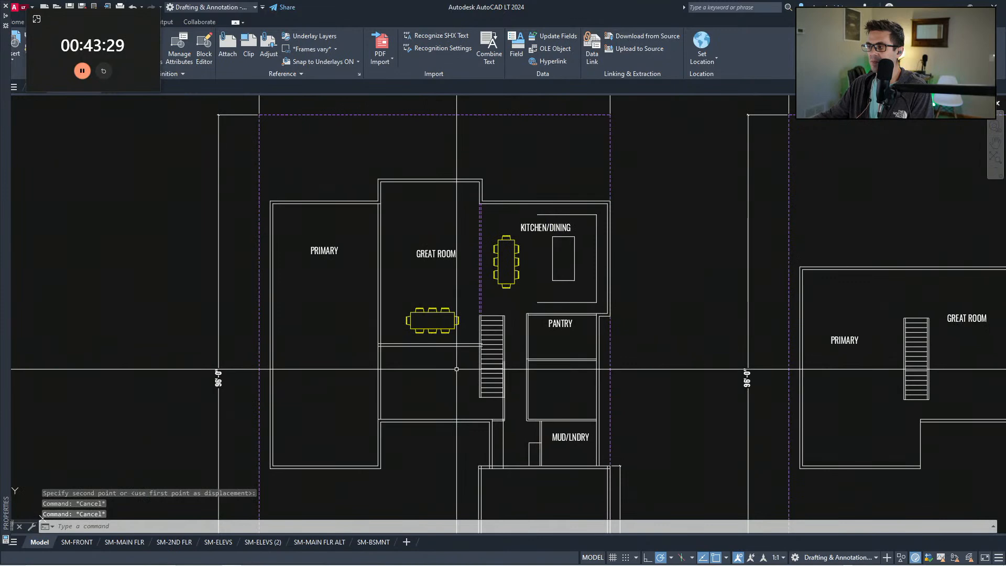
pyautogui.scroll(4, 463, 368)
pyautogui.write('ff')
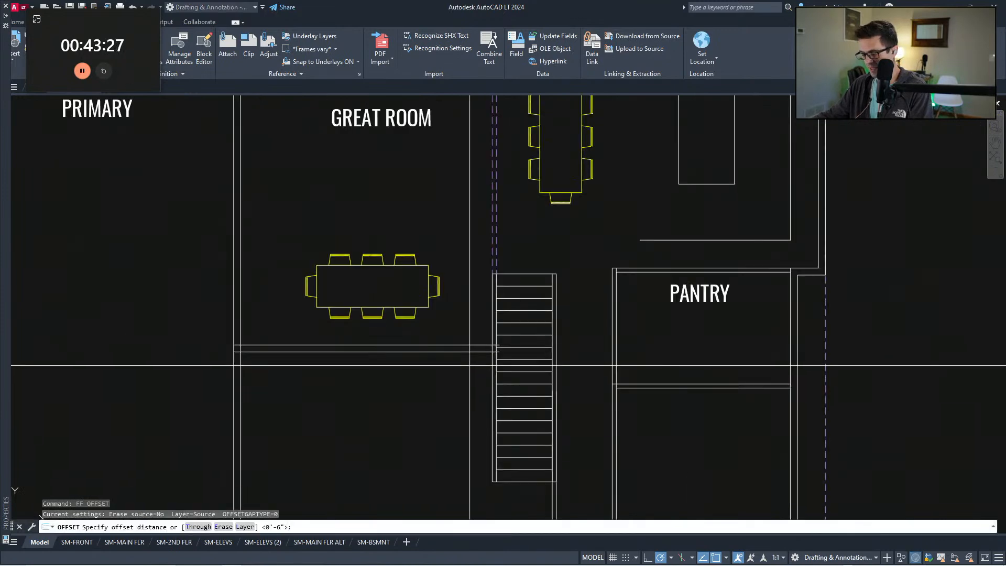
pyautogui.press('Escape')
pyautogui.press('Escape')
pyautogui.moveTo(221, 379); pyautogui.dragTo(247, 351, button='middle')
pyautogui.write('ff')
pyautogui.press('space')
pyautogui.click(266, 336)
pyautogui.click(324, 345)
pyautogui.press('Escape')
pyautogui.moveTo(397, 331); pyautogui.dragTo(408, 371, button='middle')
pyautogui.scroll(-2, 409, 371)
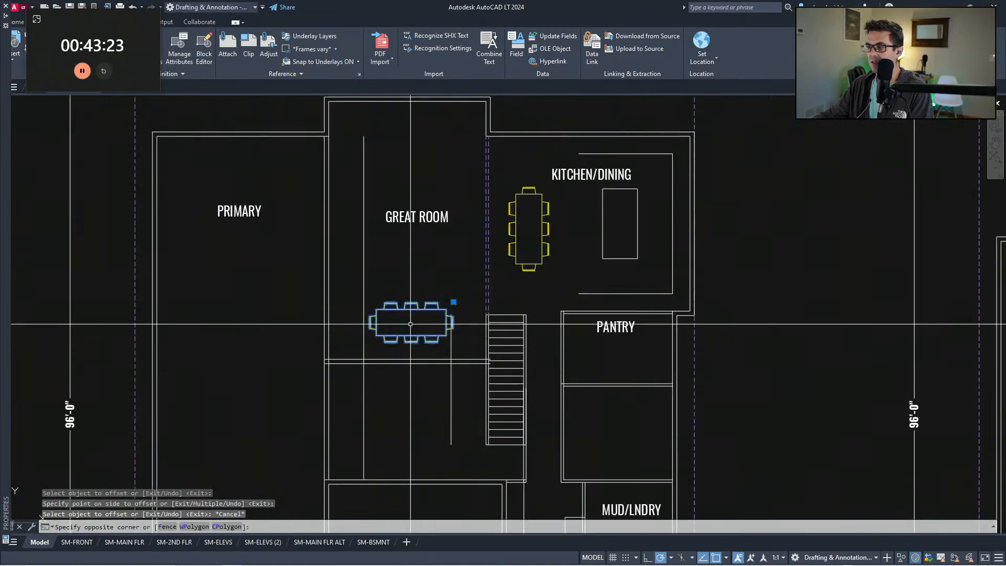
# Step: Trim the guides below the great room's new lower wall and the wall's ends beyond them, leaving a short wall below the table
pyautogui.scroll(2, 463, 420)
pyautogui.write('tr')
pyautogui.click(478, 369)
pyautogui.click(292, 316)
pyautogui.press('space')
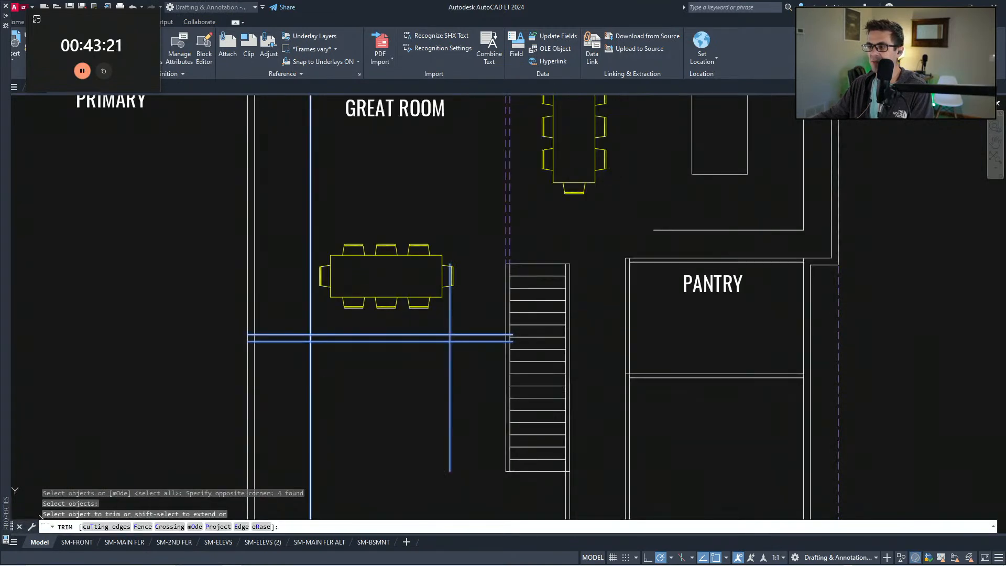
pyautogui.scroll(-2, 462, 374)
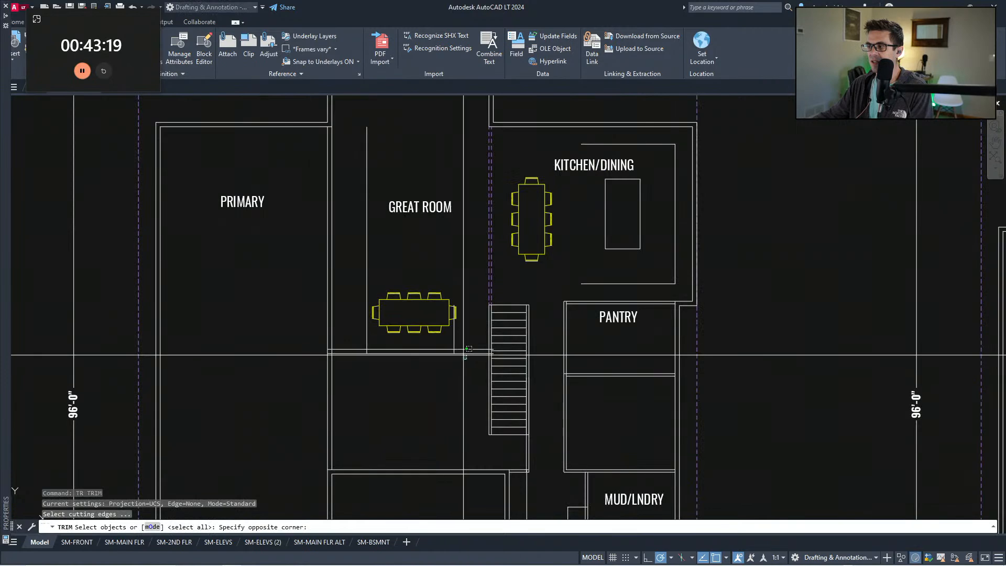
pyautogui.press('Escape')
pyautogui.scroll(-2, 440, 314)
pyautogui.scroll(2, 462, 314)
# Step: Move the great room's dining table slightly down towards the short wall
pyautogui.click(413, 321)
pyautogui.click(398, 340)
pyautogui.write('v')
pyautogui.click(411, 241)
pyautogui.scroll(2, 409, 246)
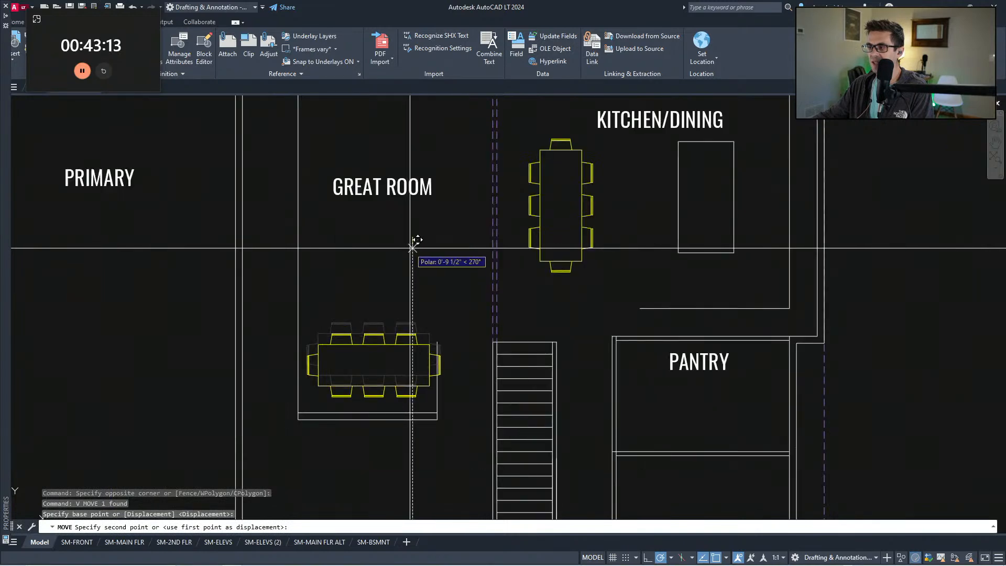
pyautogui.scroll(2, 413, 247)
pyautogui.press('Escape')
pyautogui.scroll(-2, 477, 104)
pyautogui.click(354, 390)
pyautogui.press('Escape')
pyautogui.moveTo(419, 357); pyautogui.dragTo(419, 355, button='middle')
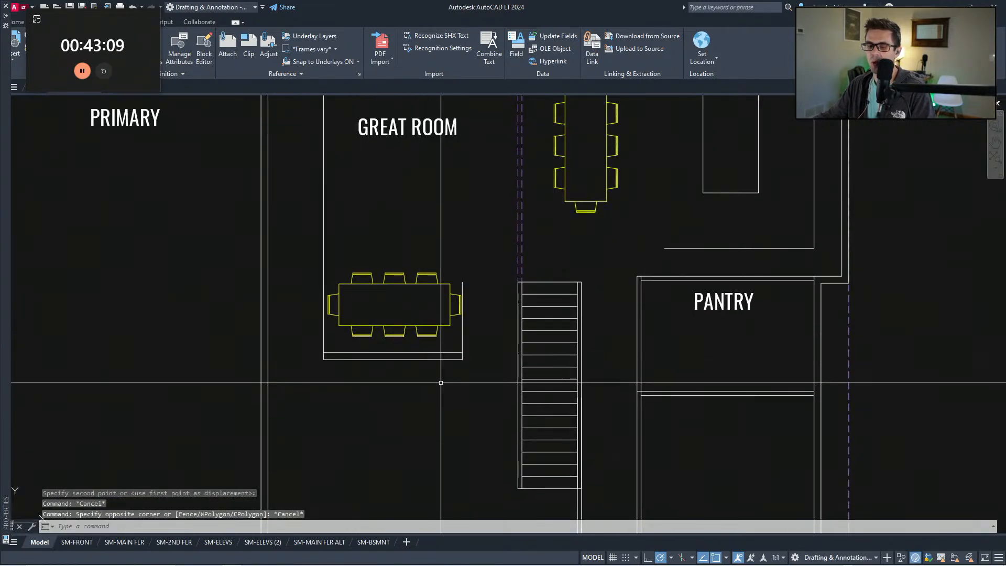
pyautogui.press('Escape')
pyautogui.press('Escape')
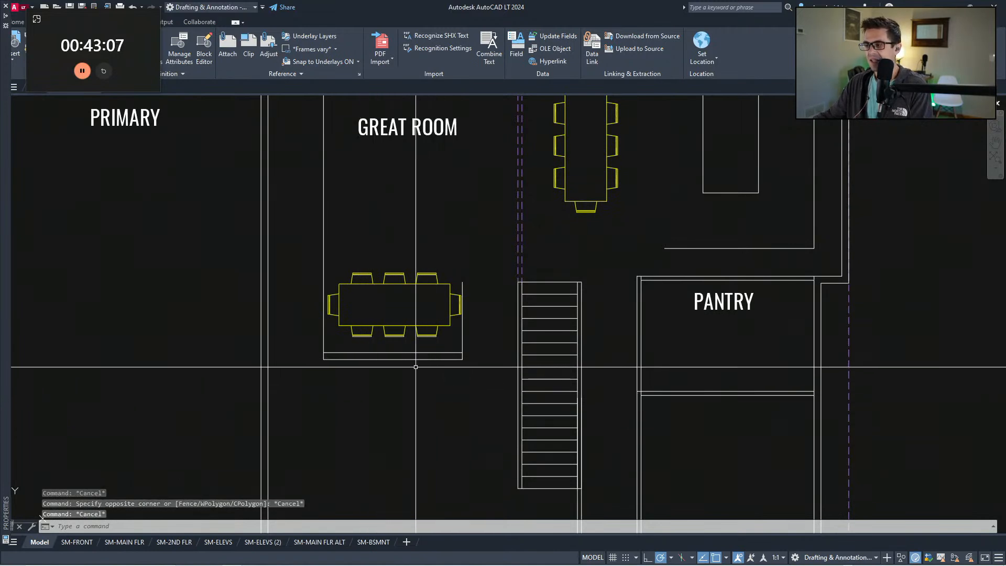
pyautogui.click(310, 384)
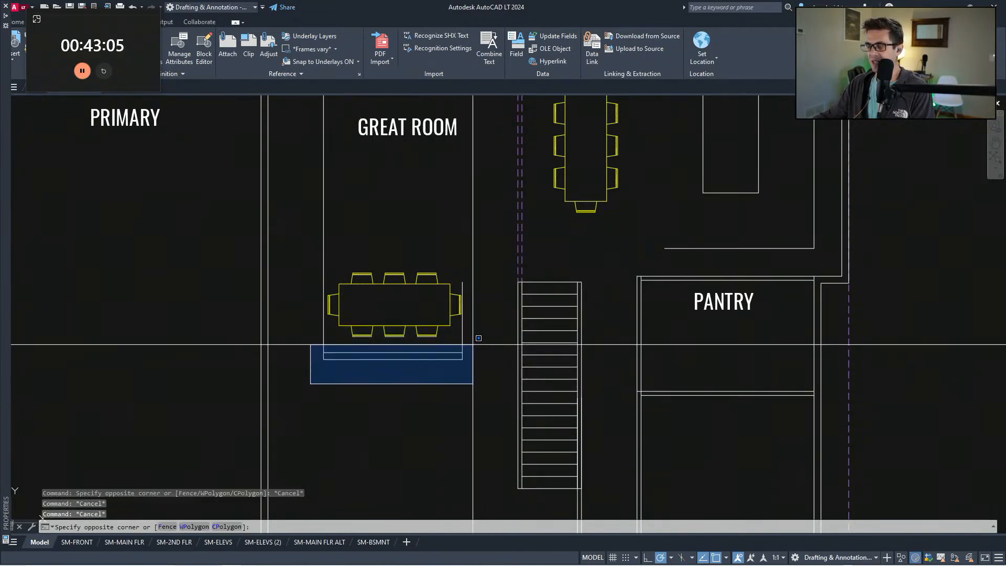
pyautogui.moveTo(473, 361); pyautogui.dragTo(478, 381, button='middle')
pyautogui.press('Escape')
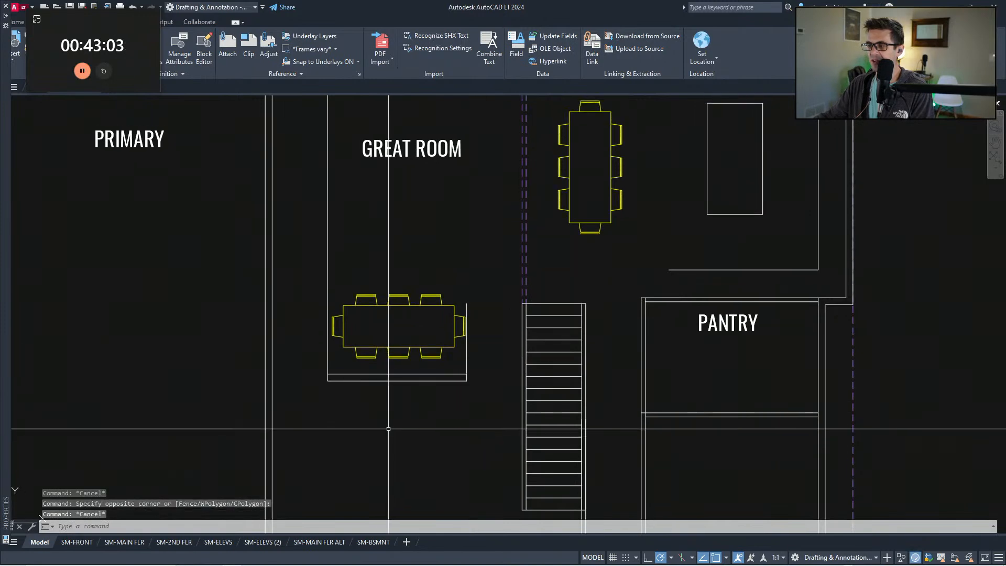
# Step: Trim away the vertical guides above the short wall, leaving it as a closed rectangle
pyautogui.moveTo(389, 434); pyautogui.dragTo(392, 401, button='middle')
pyautogui.write('tr')
pyautogui.press('space')
pyautogui.click(496, 361)
pyautogui.click(324, 332)
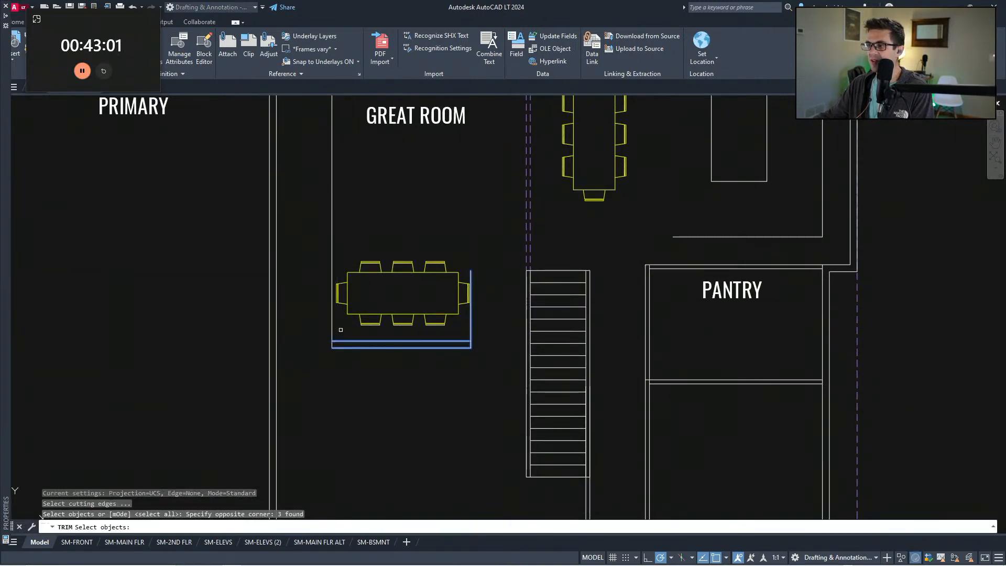
pyautogui.press('space')
pyautogui.press('Escape')
# Step: Move the great room's dining table slightly up and left, away from the short wall
pyautogui.click(476, 317)
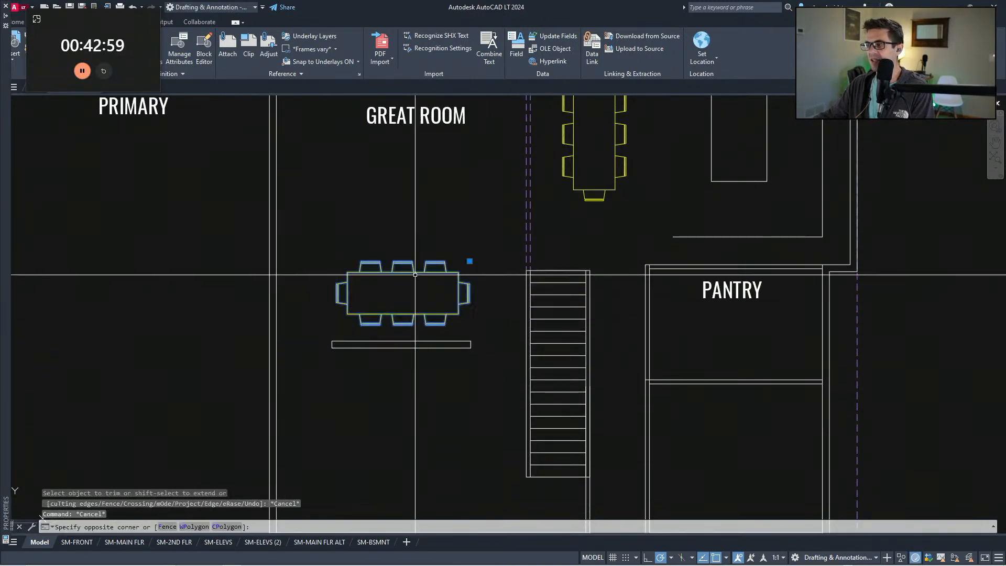
pyautogui.click(414, 270)
pyautogui.write('v')
pyautogui.press('space')
pyautogui.click(479, 259)
pyautogui.press('Escape')
pyautogui.press('Escape')
pyautogui.scroll(-3, 431, 383)
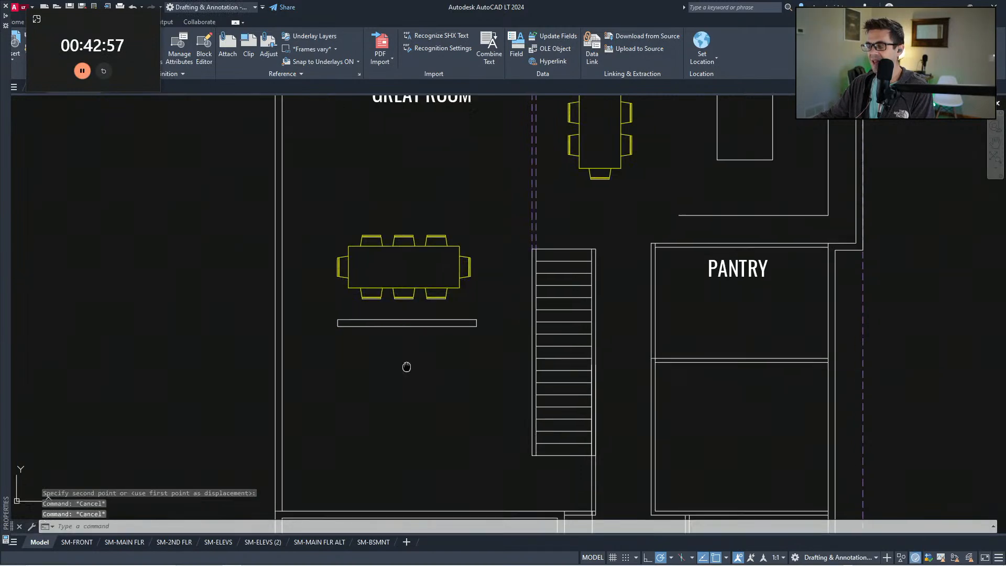
# Step: Stretch the great room's projecting upper wall 24 inches down towards the house
pyautogui.moveTo(419, 420); pyautogui.dragTo(476, 375, button='middle')
pyautogui.press('Escape')
pyautogui.scroll(-1, 494, 329)
pyautogui.scroll(2, 462, 325)
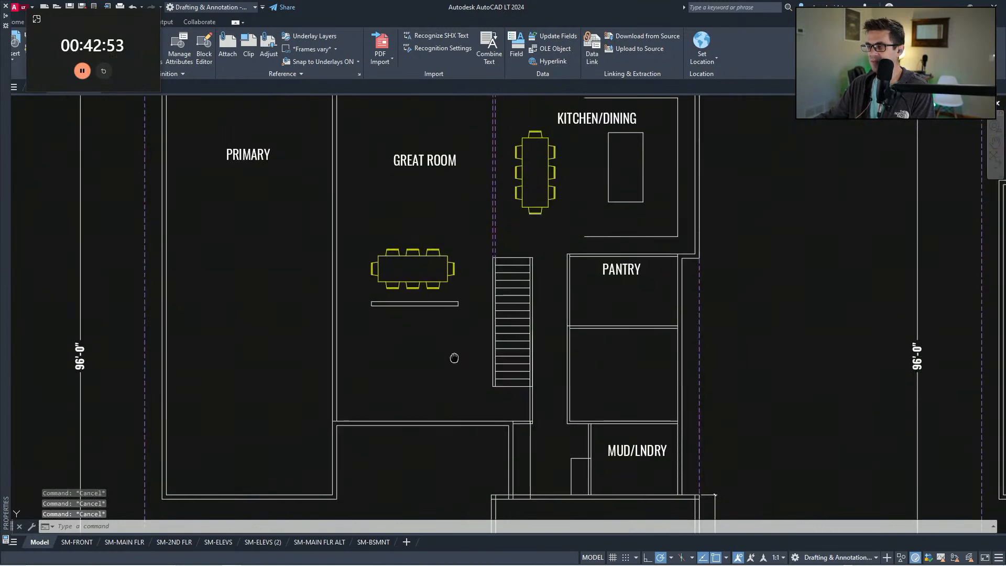
pyautogui.scroll(-2, 444, 415)
pyautogui.write('st')
pyautogui.press('space')
pyautogui.click(491, 208)
pyautogui.click(330, 173)
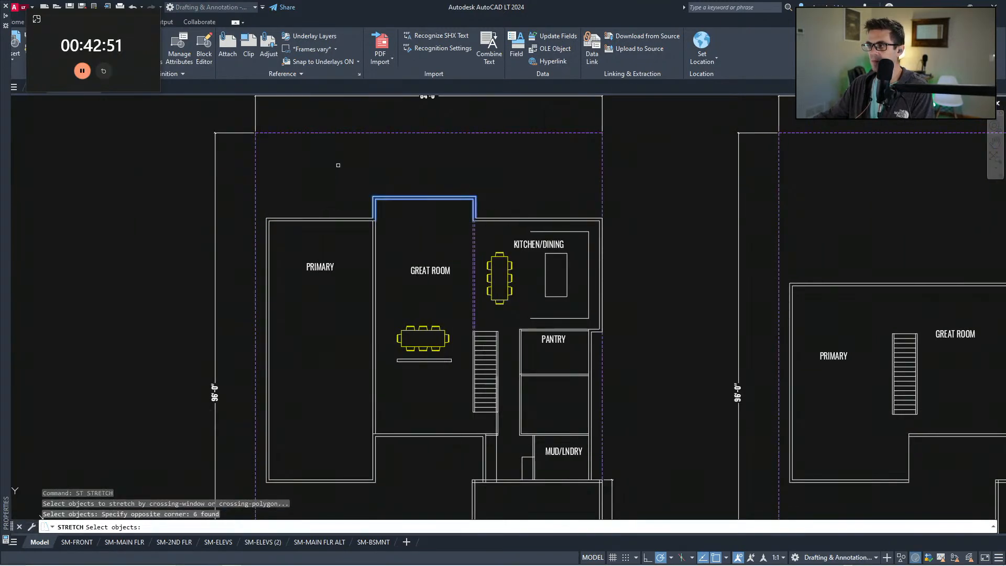
pyautogui.press('space')
pyautogui.click(338, 164)
pyautogui.write('24')
pyautogui.press('Escape')
pyautogui.press('Escape')
# Step: Move the great room's dining table and short wall together 24 inches down
pyautogui.scroll(2, 412, 384)
pyautogui.click(462, 349)
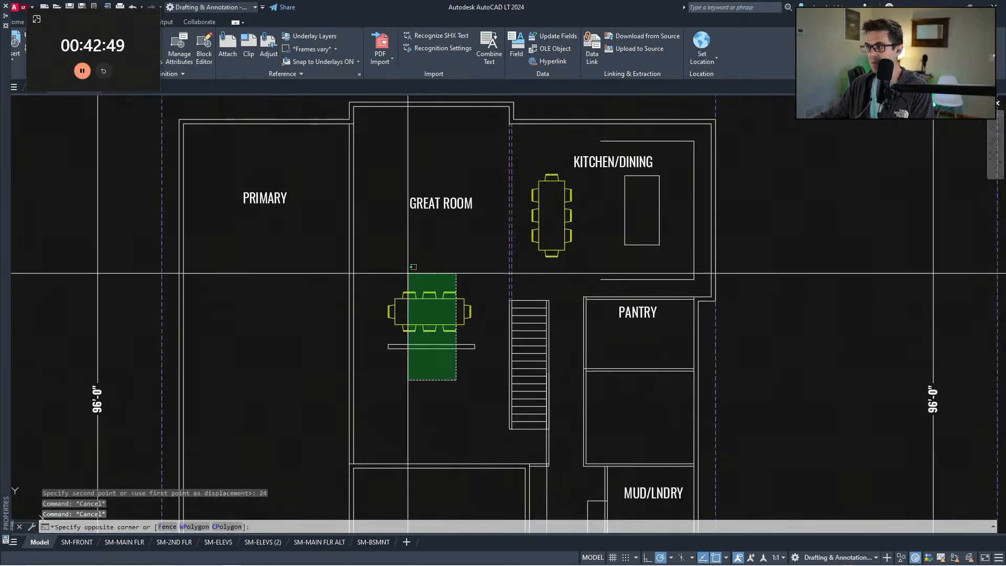
pyautogui.click(387, 277)
pyautogui.click(385, 360)
pyautogui.click(531, 270)
pyautogui.write('v')
pyautogui.press('space')
pyautogui.click(485, 341)
pyautogui.write('24')
pyautogui.press('Escape')
pyautogui.scroll(-2, 485, 349)
pyautogui.click(388, 350)
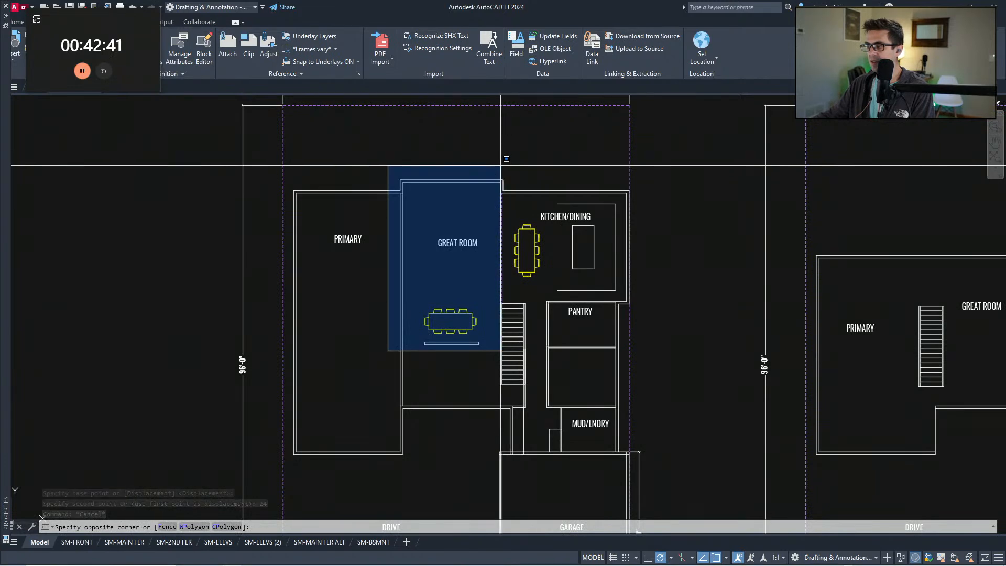
pyautogui.press('Escape')
pyautogui.press('Escape')
pyautogui.moveTo(539, 412)
pyautogui.mouseDown(button='middle')
pyautogui.moveTo(508, 372)
pyautogui.moveTo(533, 396)
pyautogui.moveTo(498, 394)
pyautogui.moveTo(546, 377)
pyautogui.mouseUp(button='middle')
pyautogui.moveTo(472, 416); pyautogui.dragTo(514, 430, button='middle')
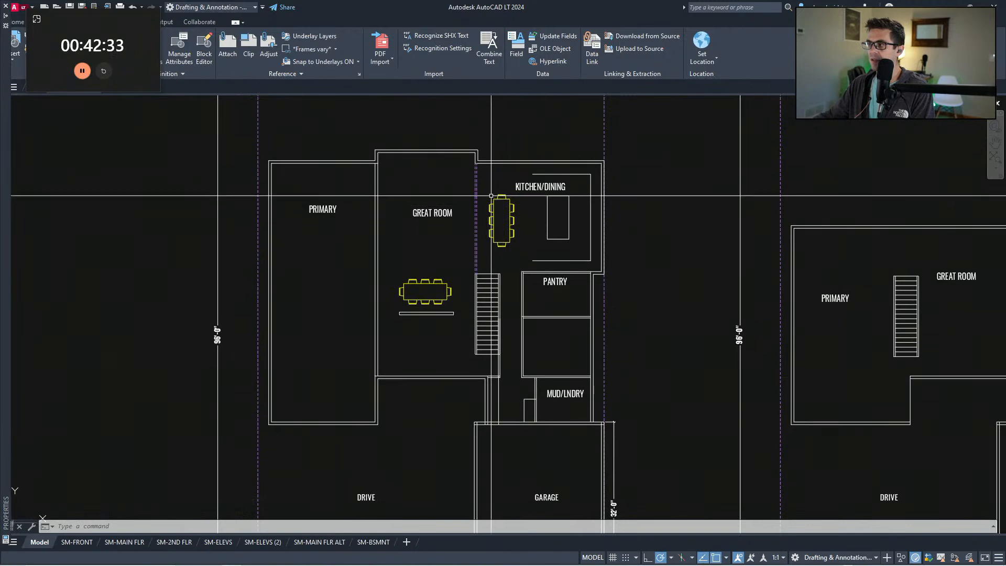
# Step: Draw a vertical reference line from the great room's upper right corner beside the kitchen straight down past the garage
pyautogui.write('a')
pyautogui.press('Return')
pyautogui.scroll(-3, 459, 391)
pyautogui.scroll(1, 476, 451)
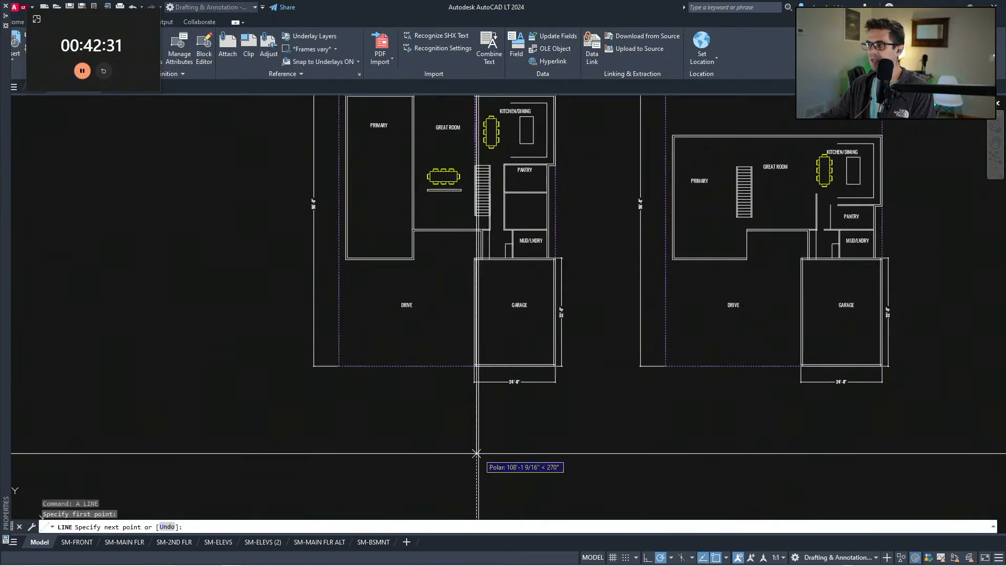
pyautogui.press('Escape')
pyautogui.scroll(4, 466, 210)
pyautogui.scroll(-2, 495, 365)
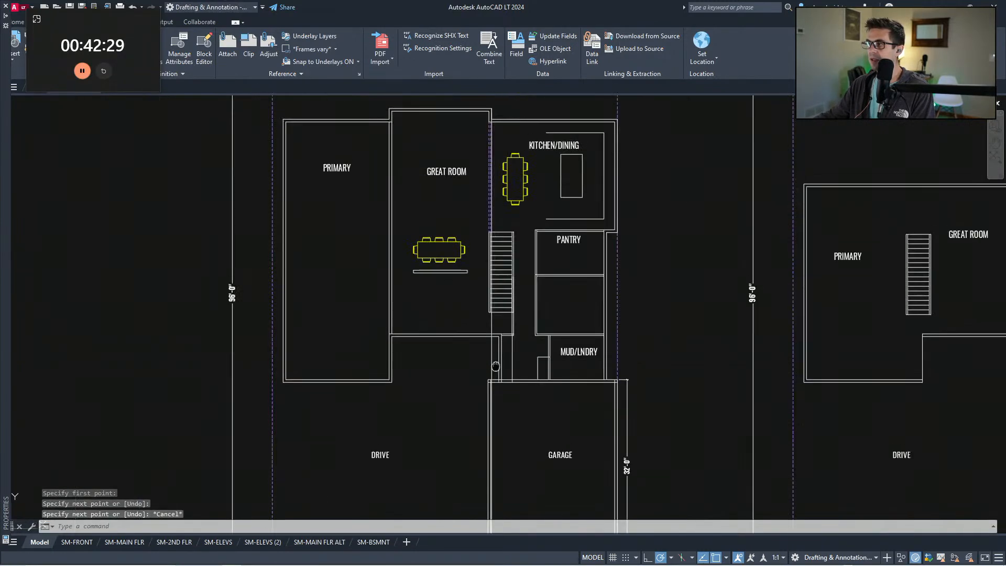
# Step: Move the entry hall's left wall and the garage's left wall to the left, aligning the hall wall with the reference line
pyautogui.scroll(1, 500, 425)
pyautogui.click(478, 405)
pyautogui.click(512, 278)
pyautogui.moveTo(498, 413); pyautogui.dragTo(495, 284, button='middle')
pyautogui.scroll(-1, 495, 284)
pyautogui.click(507, 241)
pyautogui.scroll(3, 502, 241)
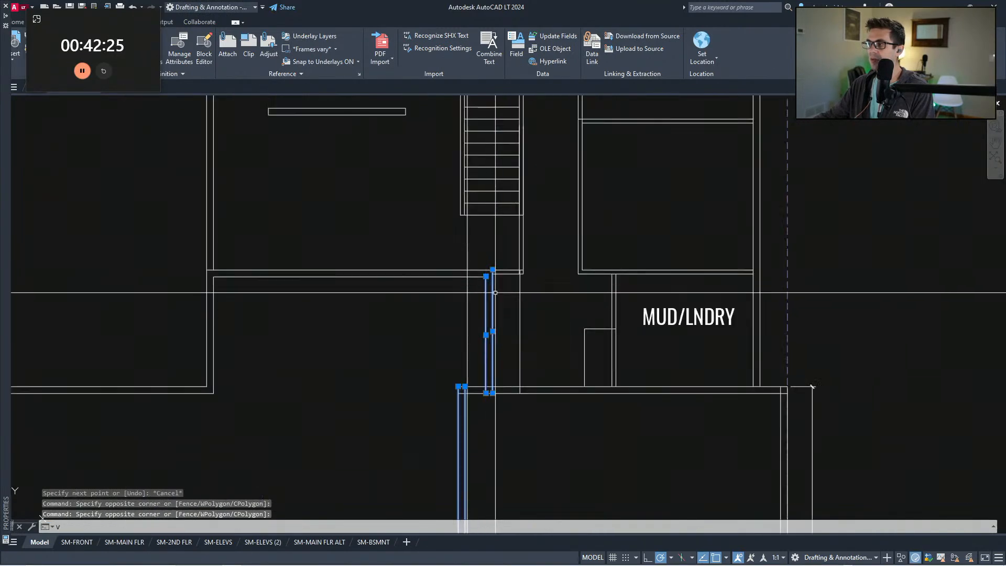
pyautogui.write('v')
pyautogui.press('Return')
pyautogui.click(467, 271)
pyautogui.press('Escape')
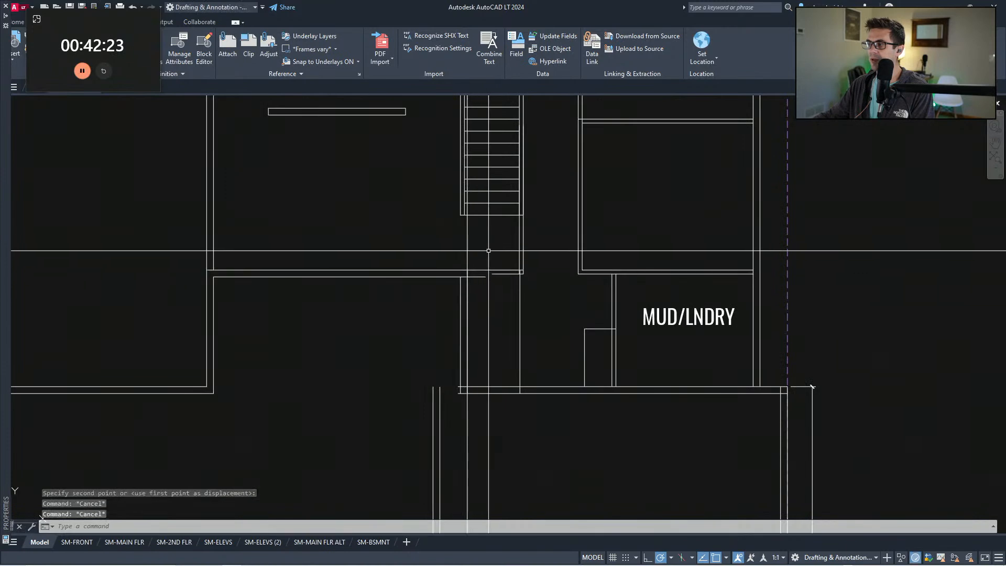
# Step: Erase the vertical reference line running down through the stair and garage
pyautogui.write('e')
pyautogui.moveTo(470, 307); pyautogui.dragTo(471, 333, button='middle')
pyautogui.scroll(1, 497, 301)
pyautogui.press('Escape')
# Step: Stretch the loose ends of the great room's lower wall lines left to meet the moved entry hall wall
pyautogui.write('s')
pyautogui.click(506, 321)
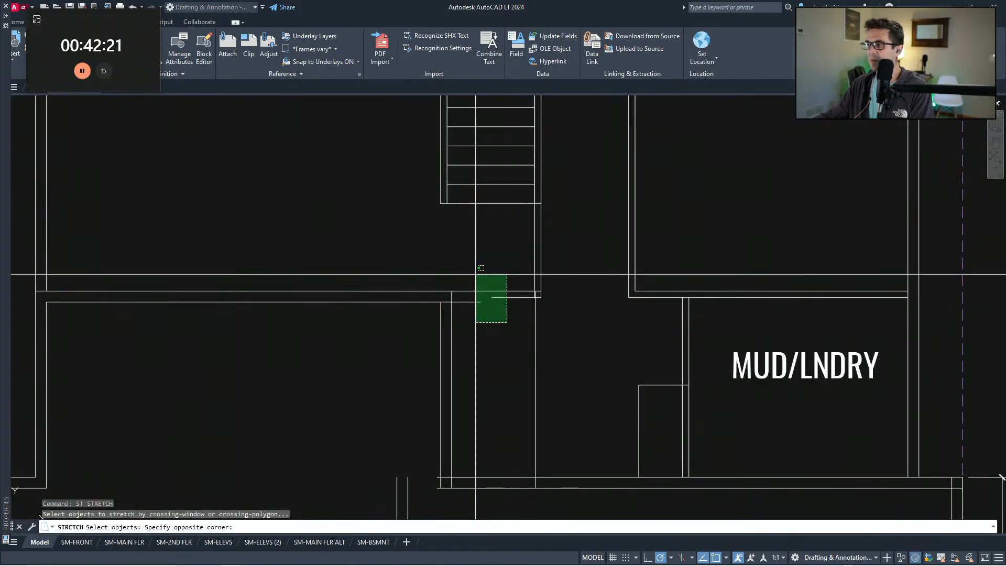
pyautogui.click(477, 288)
pyautogui.press('space')
pyautogui.click(488, 286)
pyautogui.click(451, 290)
pyautogui.scroll(-2, 467, 367)
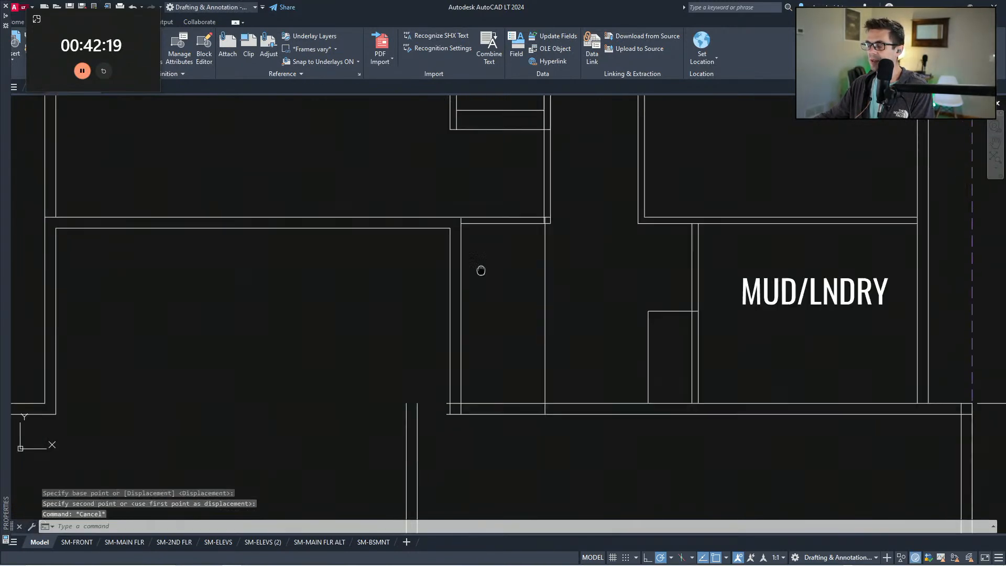
pyautogui.write('ex')
pyautogui.click(468, 268)
pyautogui.click(462, 273)
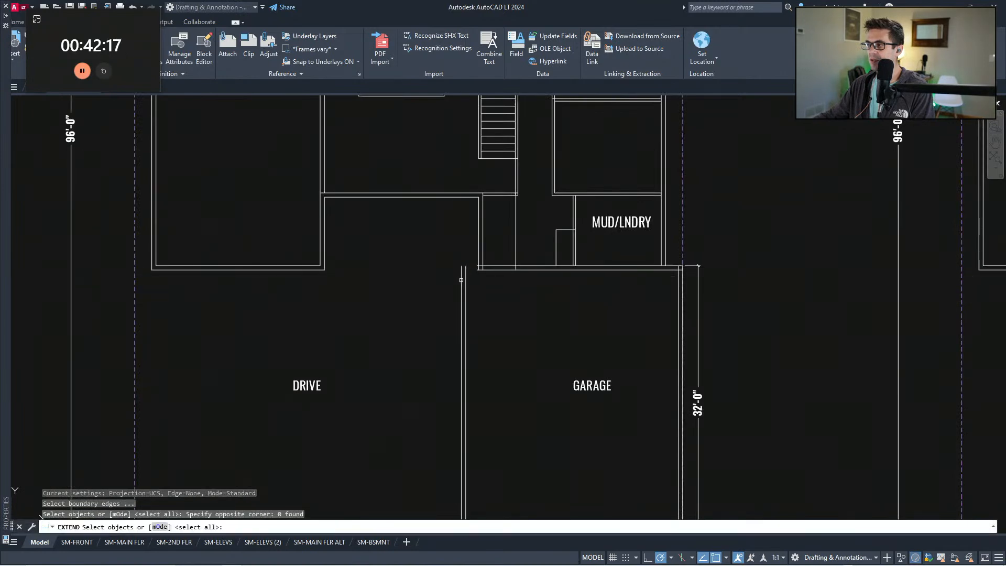
pyautogui.press('Escape')
# Step: Stretch the left end of the garage's upper wall to meet the moved garage left wall
pyautogui.scroll(-2, 503, 328)
pyautogui.scroll(5, 450, 350)
pyautogui.write('s')
pyautogui.click(448, 368)
pyautogui.click(399, 266)
pyautogui.press('space')
pyautogui.click(410, 303)
pyautogui.click(347, 303)
pyautogui.press('Escape')
pyautogui.press('Escape')
# Step: Measure the jog between the entry hall's outer left wall and the garage's upper left corner
pyautogui.scroll(-3, 454, 331)
pyautogui.moveTo(463, 258); pyautogui.dragTo(451, 404, button='middle')
pyautogui.scroll(-1, 463, 356)
pyautogui.moveTo(467, 336); pyautogui.dragTo(514, 359, button='middle')
pyautogui.scroll(2, 434, 304)
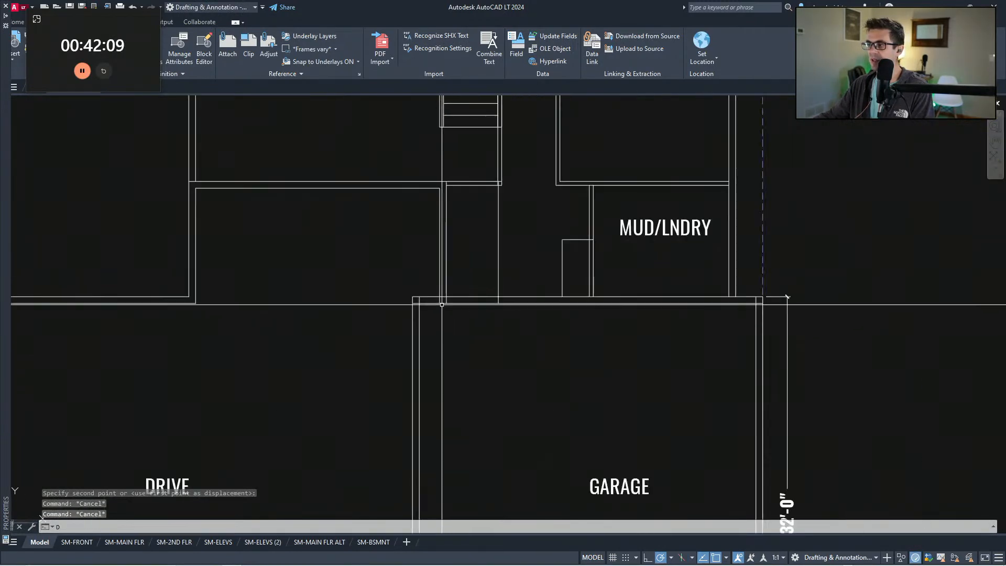
pyautogui.write('dd')
pyautogui.press('space')
pyautogui.click(413, 297)
pyautogui.click(413, 297)
pyautogui.scroll(-1, 422, 278)
pyautogui.moveTo(422, 278); pyautogui.dragTo(418, 341, button='middle')
pyautogui.moveTo(473, 407); pyautogui.dragTo(472, 288, button='middle')
pyautogui.press('Escape')
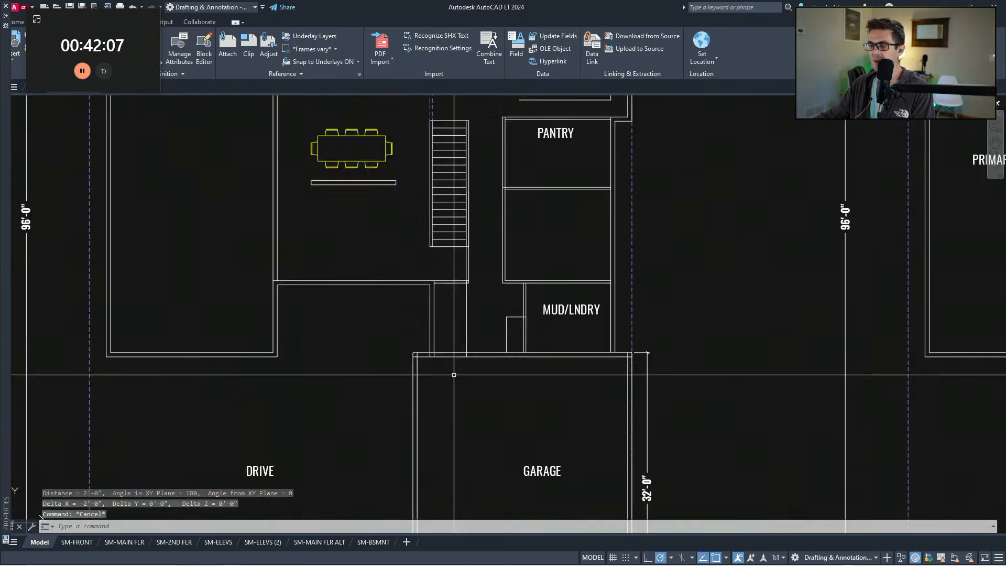
# Step: Measure the jog between the mud/laundry room's outer right wall and the garage's upper right corner
pyautogui.moveTo(556, 300); pyautogui.dragTo(513, 321, button='middle')
pyautogui.write('dd')
pyautogui.press('space')
pyautogui.click(569, 257)
pyautogui.click(584, 258)
pyautogui.moveTo(584, 257); pyautogui.dragTo(575, 313, button='middle')
pyautogui.press('Escape')
pyautogui.press('Escape')
# Step: Measure the width along the garage's upper wall from the entry hall's left wall to the mud/laundry room's outer right wall
pyautogui.write('dd')
pyautogui.press('space')
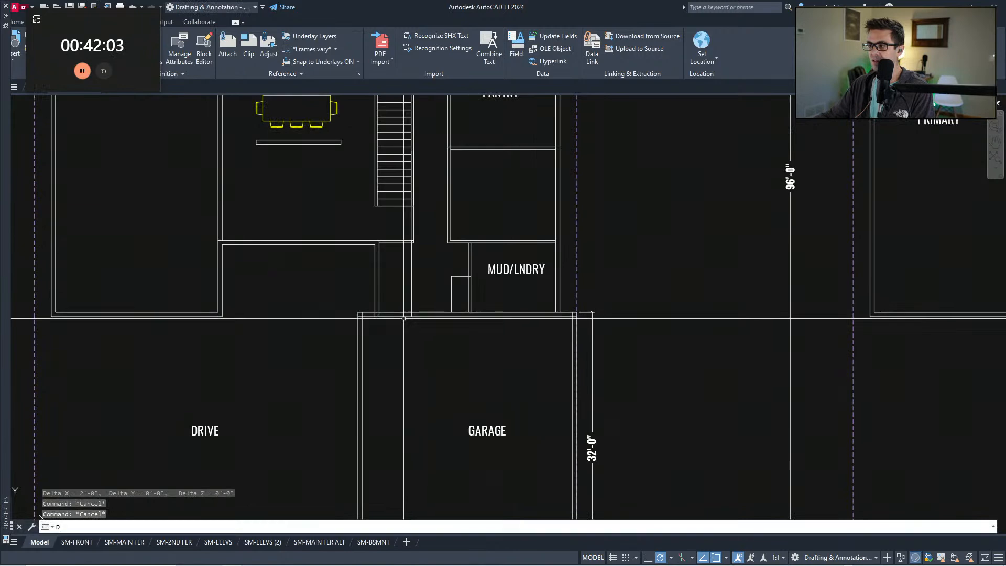
pyautogui.click(375, 313)
pyautogui.click(561, 312)
pyautogui.press('Escape')
pyautogui.press('Escape')
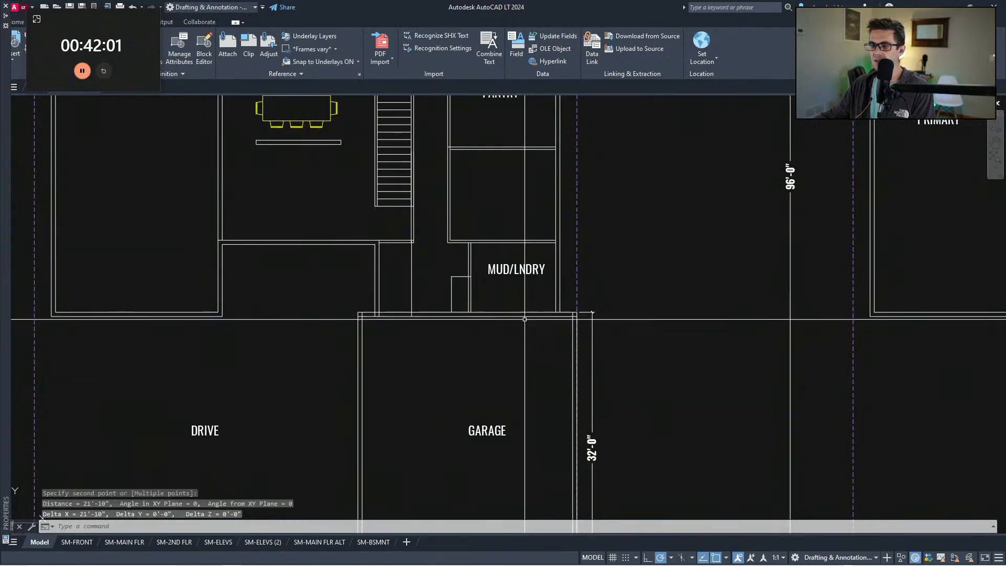
# Step: Measure the kitchen/dining upper wall's width from the great room corner to the outer right wall
pyautogui.scroll(-5, 527, 337)
pyautogui.write('dd')
pyautogui.press('space')
pyautogui.click(450, 164)
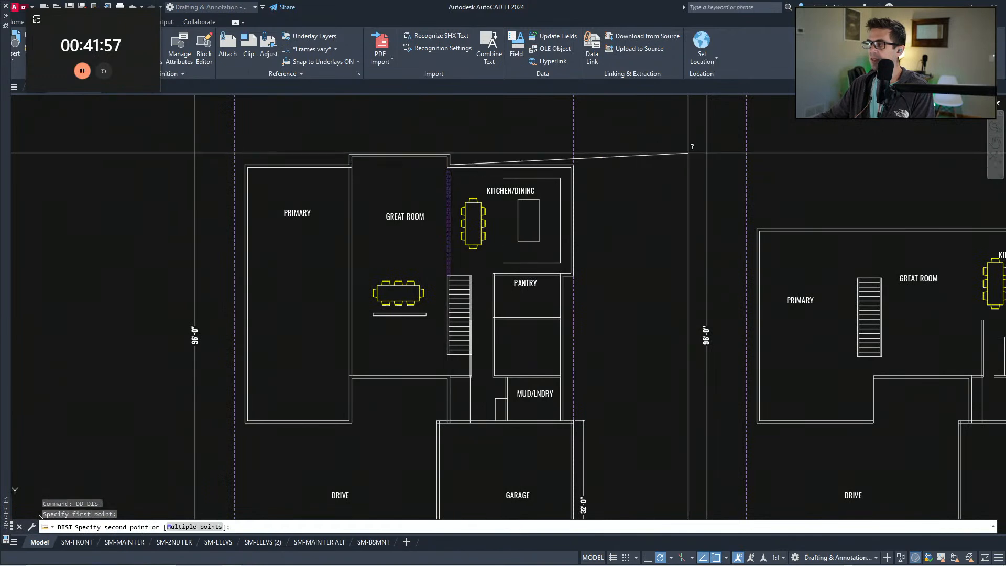
pyautogui.scroll(2, 554, 168)
pyautogui.click(586, 161)
pyautogui.press('Escape')
pyautogui.press('Escape')
pyautogui.scroll(-4, 551, 199)
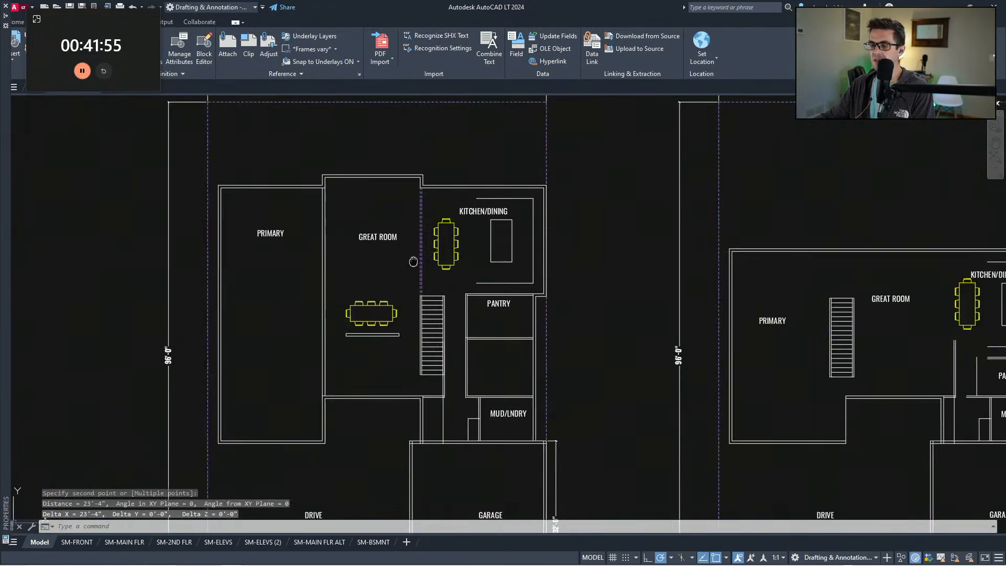
pyautogui.moveTo(464, 319); pyautogui.dragTo(471, 300, button='middle')
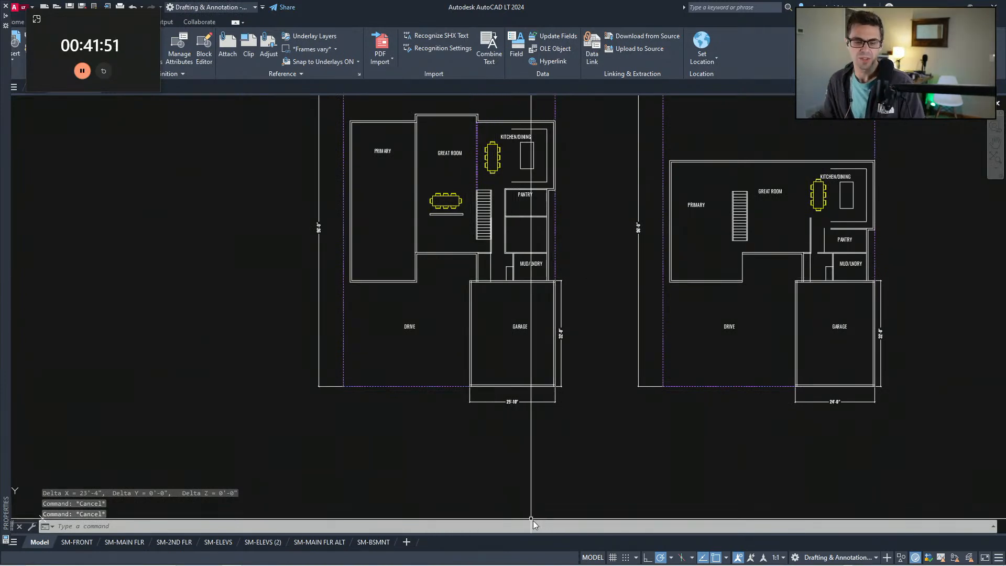
# Step: Draw a line from the garage's upper left corner to the primary wing's lower right corner, closing off the recess
pyautogui.press('Escape')
pyautogui.moveTo(441, 229)
pyautogui.mouseDown(button='middle')
pyautogui.moveTo(461, 307)
pyautogui.moveTo(427, 346)
pyautogui.mouseUp(button='middle')
pyautogui.scroll(5, 461, 307)
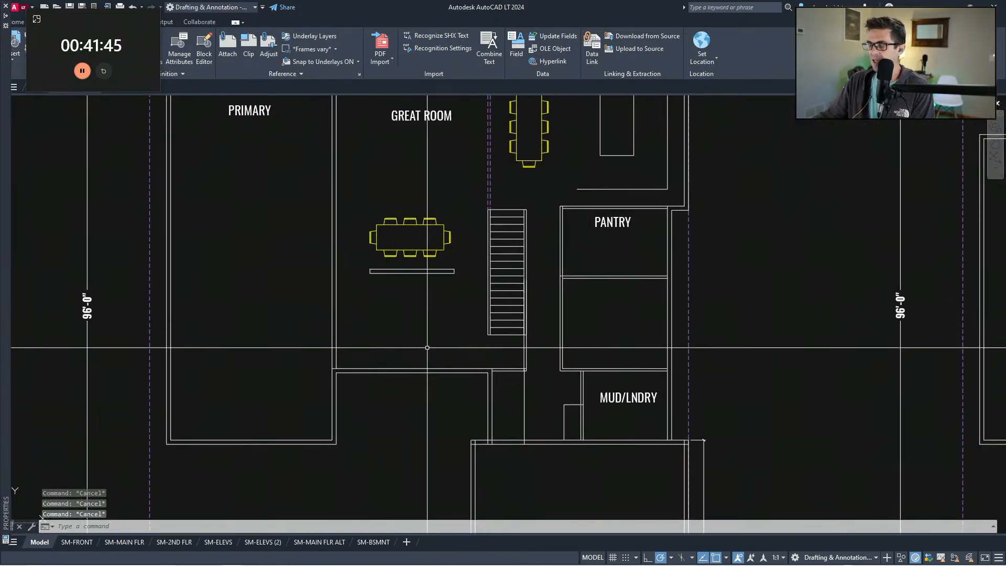
pyautogui.click(362, 404)
pyautogui.press('Escape')
pyautogui.moveTo(426, 406); pyautogui.dragTo(424, 333, button='middle')
pyautogui.write('a')
pyautogui.press('Return')
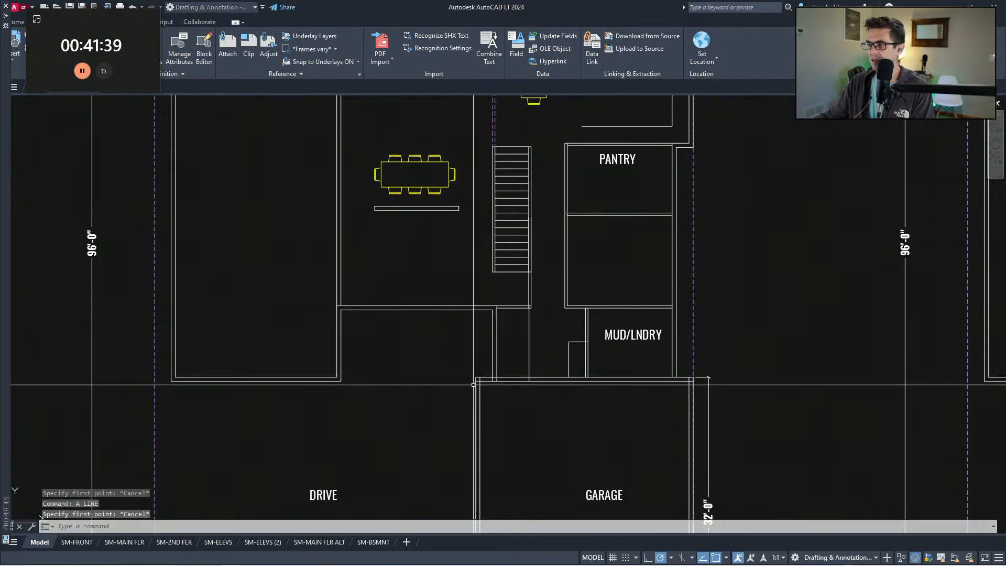
pyautogui.click(476, 381)
pyautogui.click(341, 381)
pyautogui.press('Escape')
# Step: Mark the midpoint of the great room's lower wall with a short line across the wall thickness
pyautogui.write('a')
pyautogui.press('Return')
pyautogui.press('Escape')
pyautogui.press('Escape')
pyautogui.scroll(-3, 419, 366)
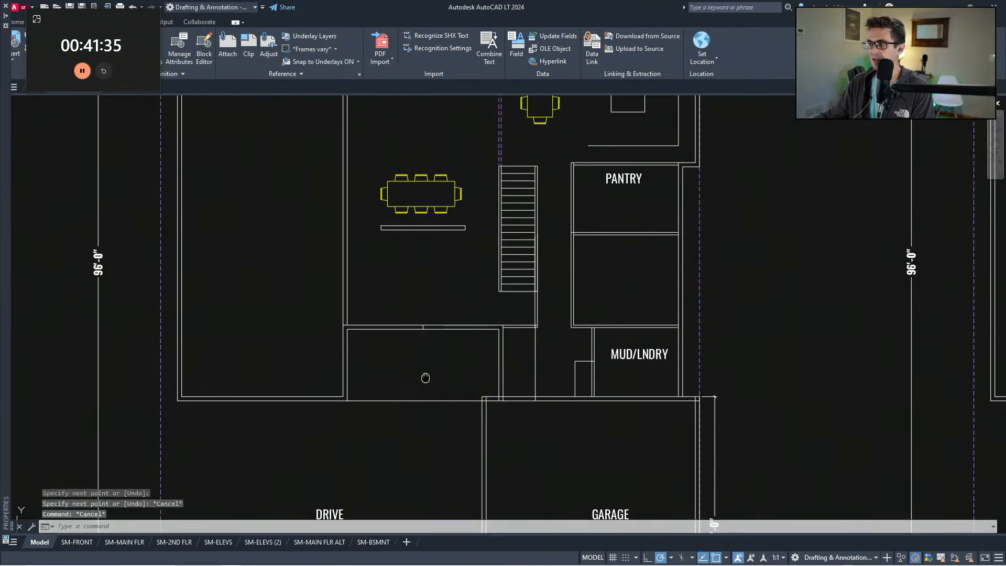
# Step: Offset the primary wing's lower inner wall line 10' up into the room
pyautogui.write('F')
pyautogui.press('Return')
pyautogui.write('1')
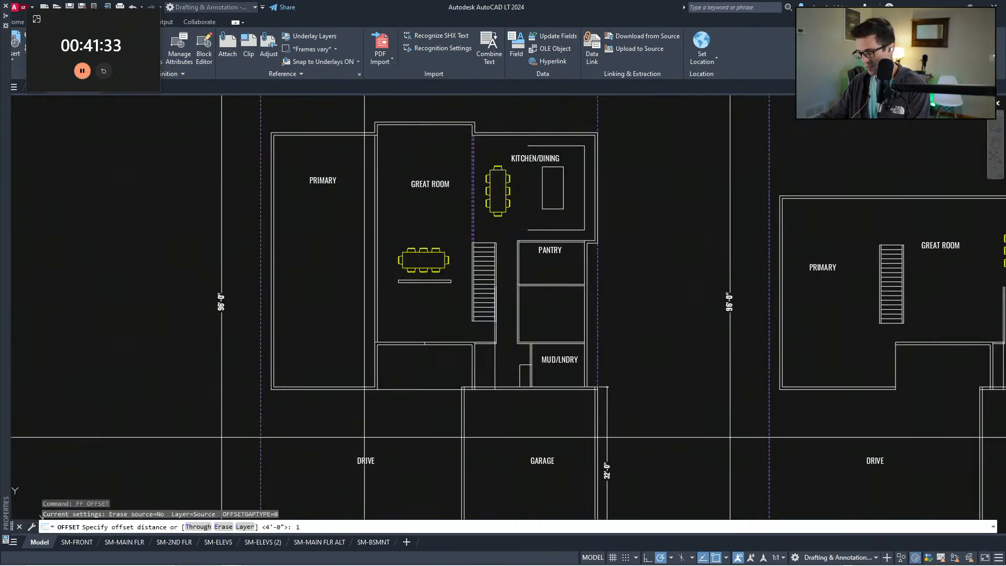
pyautogui.write("0'")
pyautogui.press('Return')
pyautogui.click(330, 387)
pyautogui.click(326, 319)
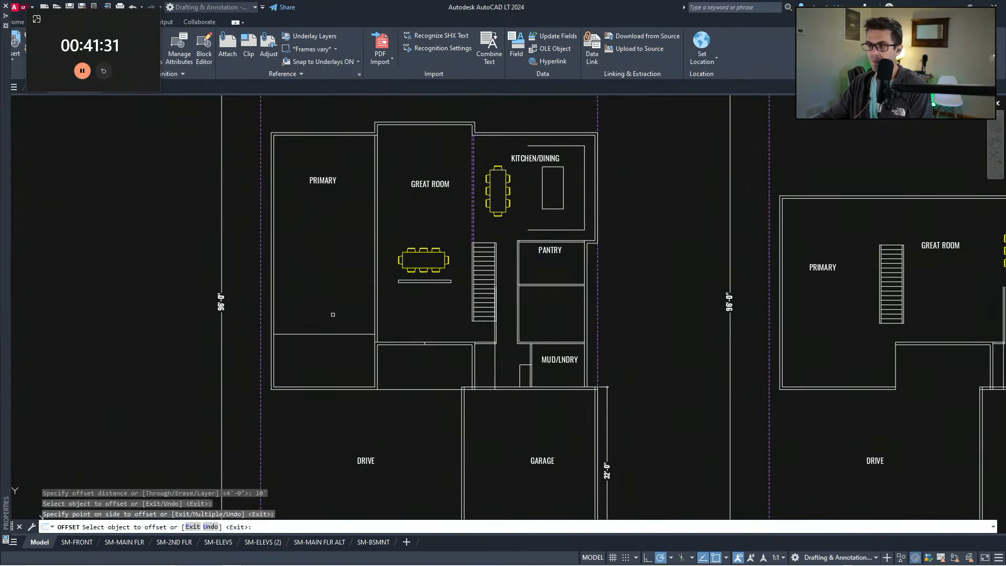
pyautogui.press('Escape')
pyautogui.press('Escape')
pyautogui.scroll(-1, 331, 309)
pyautogui.moveTo(328, 341)
pyautogui.mouseDown(button='middle')
pyautogui.moveTo(343, 305)
pyautogui.moveTo(356, 344)
pyautogui.mouseUp(button='middle')
pyautogui.scroll(1, 339, 294)
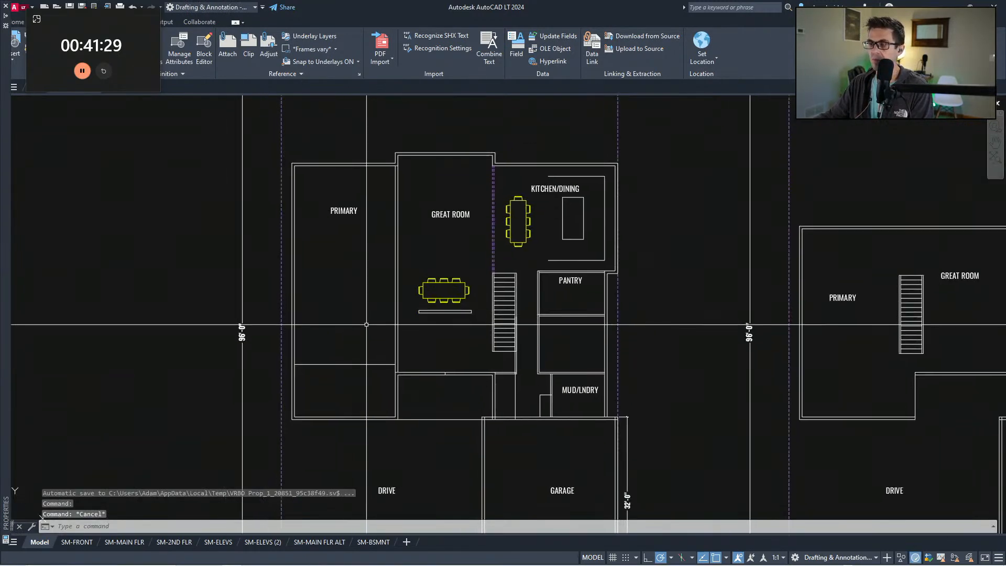
# Step: Erase the line offset 10' above the primary wing's lower wall
pyautogui.click(369, 379)
pyautogui.click(350, 340)
pyautogui.write('E')
pyautogui.press('Return')
pyautogui.moveTo(349, 281); pyautogui.dragTo(352, 295, button='middle')
pyautogui.press('Escape')
# Step: Measure the width along the primary wing's upper wall
pyautogui.write('DD')
pyautogui.press('Return')
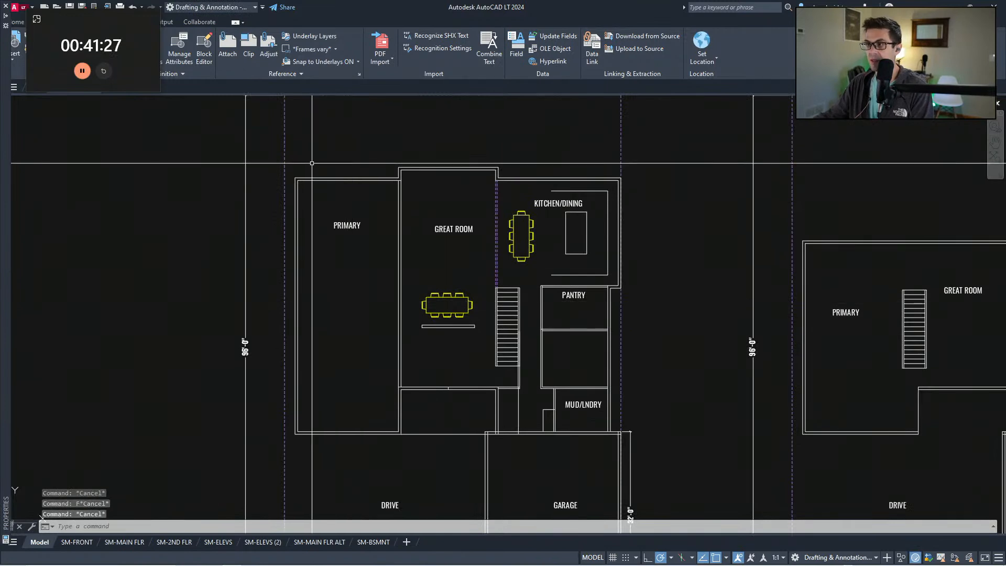
pyautogui.scroll(3, 325, 251)
pyautogui.click(452, 190)
pyautogui.click(452, 190)
pyautogui.moveTo(445, 240); pyautogui.dragTo(435, 256, button='middle')
pyautogui.press('Escape')
pyautogui.press('Escape')
pyautogui.scroll(-1, 432, 330)
pyautogui.moveTo(431, 330); pyautogui.dragTo(425, 307, button='middle')
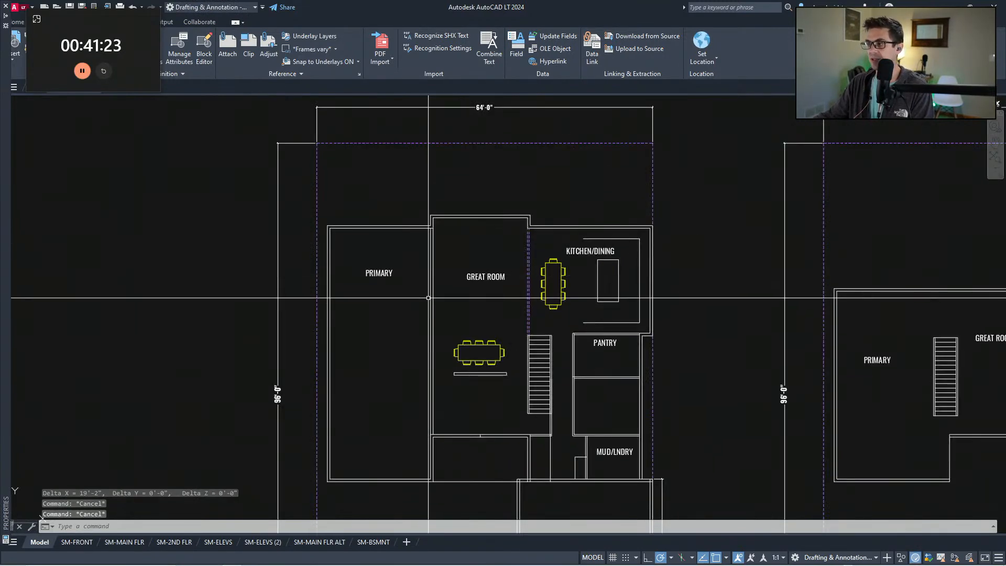
# Step: Offset the wall line between the primary wing and the great room 24 inches into the primary wing
pyautogui.write('FF')
pyautogui.press('Return')
pyautogui.write('24')
pyautogui.press('Return')
pyautogui.click(431, 270)
pyautogui.click(411, 333)
pyautogui.press('Escape')
pyautogui.press('Escape')
pyautogui.press('Escape')
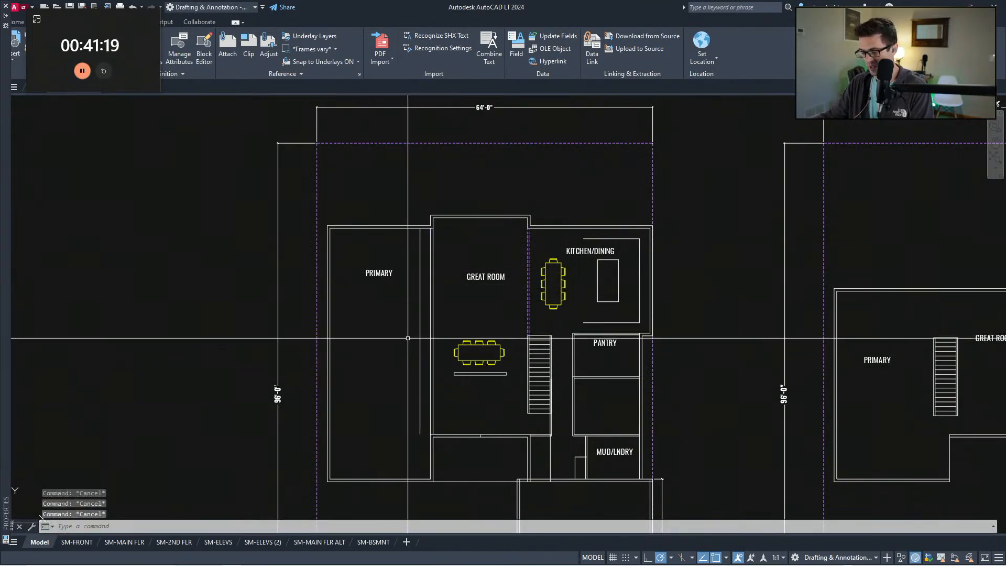
# Step: Offset the new vertical line in the primary wing by 3.5 inches to form a wall
pyautogui.write('FF')
pyautogui.press('Return')
pyautogui.write('4')
pyautogui.press('Return')
pyautogui.click(418, 275)
pyautogui.click(420, 274)
pyautogui.click(410, 274)
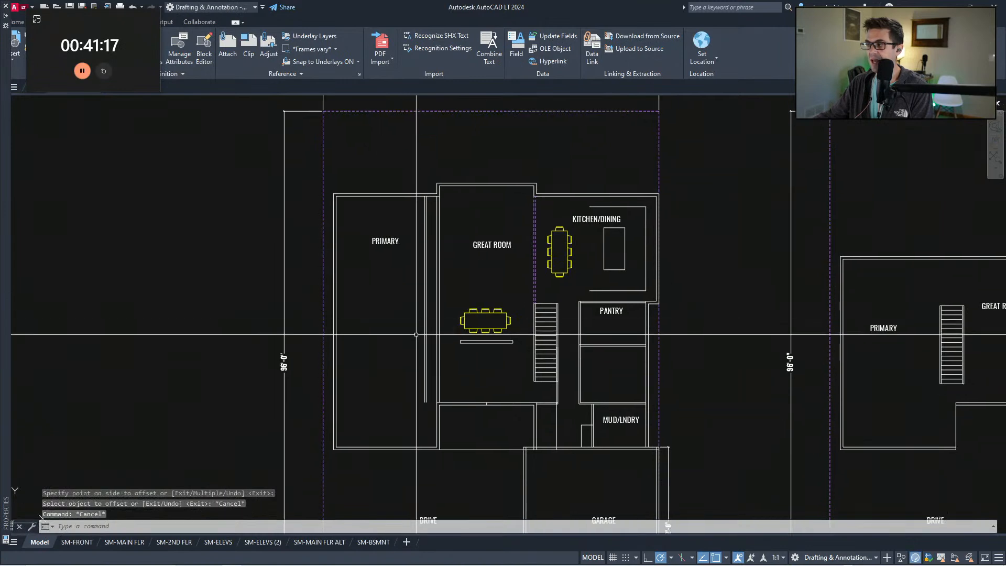
pyautogui.press('Escape')
pyautogui.press('Escape')
pyautogui.press('Escape')
# Step: Move the PRIMARY label slightly up and left to center it in the narrowed room
pyautogui.moveTo(461, 261); pyautogui.dragTo(428, 268, button='middle')
pyautogui.moveTo(369, 325); pyautogui.dragTo(371, 317, button='middle')
pyautogui.click(361, 287)
pyautogui.click(344, 258)
pyautogui.write('V')
pyautogui.press('Return')
pyautogui.click(353, 251)
pyautogui.click(347, 247)
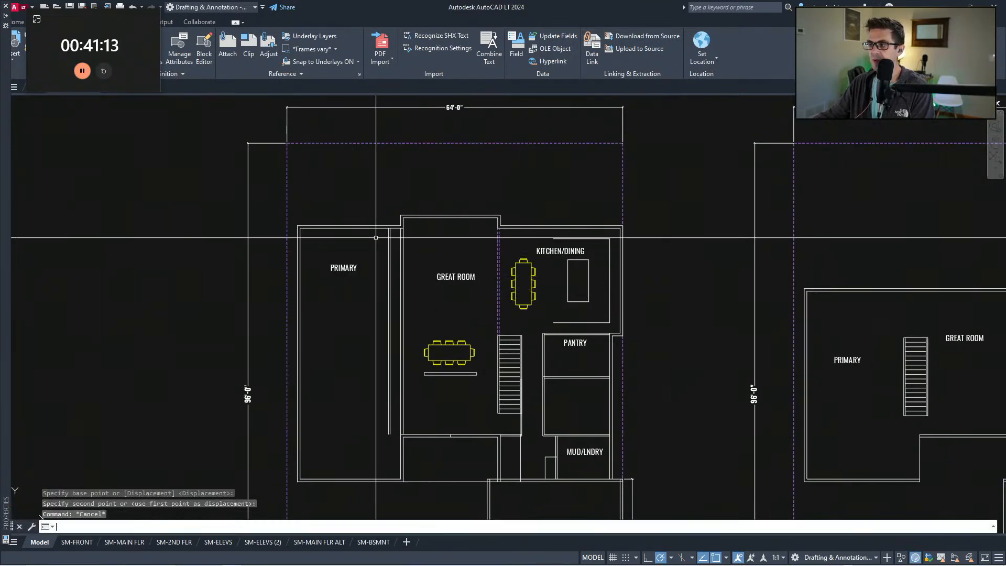
pyautogui.scroll(2, 381, 235)
pyautogui.write('DD')
pyautogui.press('Return')
pyautogui.click(394, 221)
pyautogui.press('Escape')
pyautogui.write('FF')
pyautogui.press('Escape')
pyautogui.press('Escape')
# Step: Offset the primary room's upper inner wall line 15' down into the room
pyautogui.write('FF')
pyautogui.press('Return')
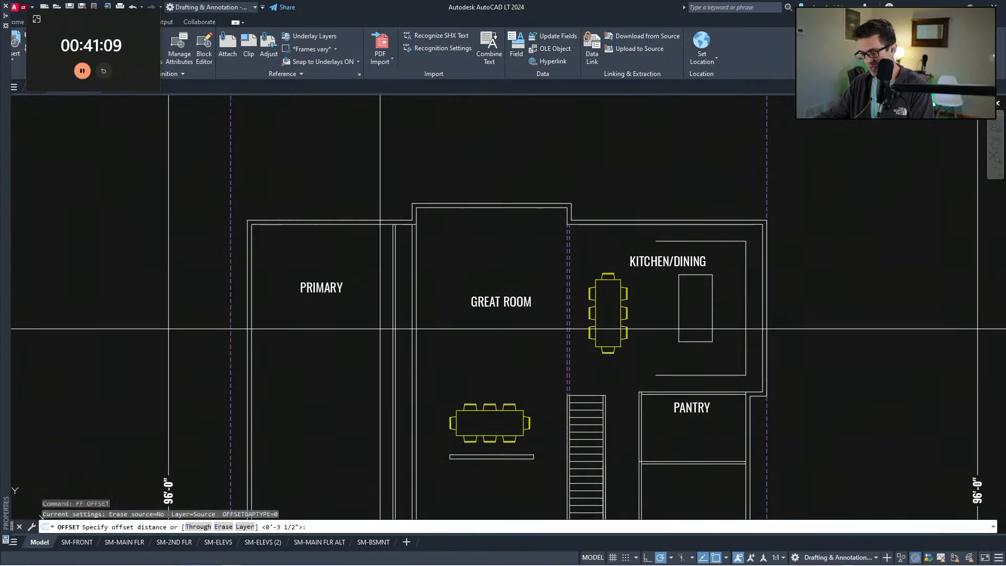
pyautogui.write("15'")
pyautogui.press('Return')
pyautogui.click(348, 225)
pyautogui.click(357, 330)
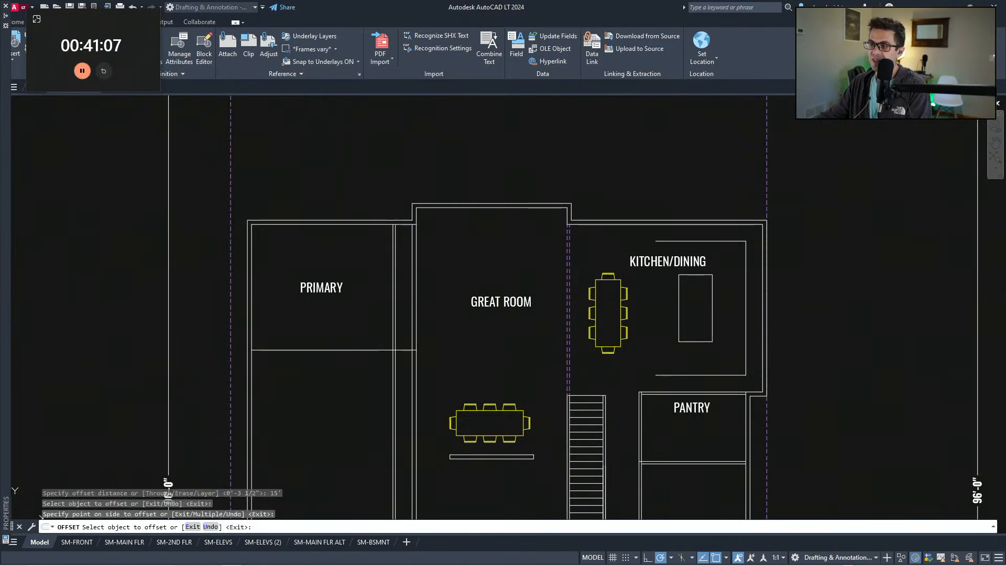
pyautogui.press('Escape')
# Step: Trim the primary room's new vertical wall lines below the 15' offset line
pyautogui.moveTo(358, 339); pyautogui.dragTo(353, 270, button='middle')
pyautogui.write('TR')
pyautogui.click(399, 299)
pyautogui.click(382, 272)
pyautogui.press('Return')
pyautogui.click(395, 330)
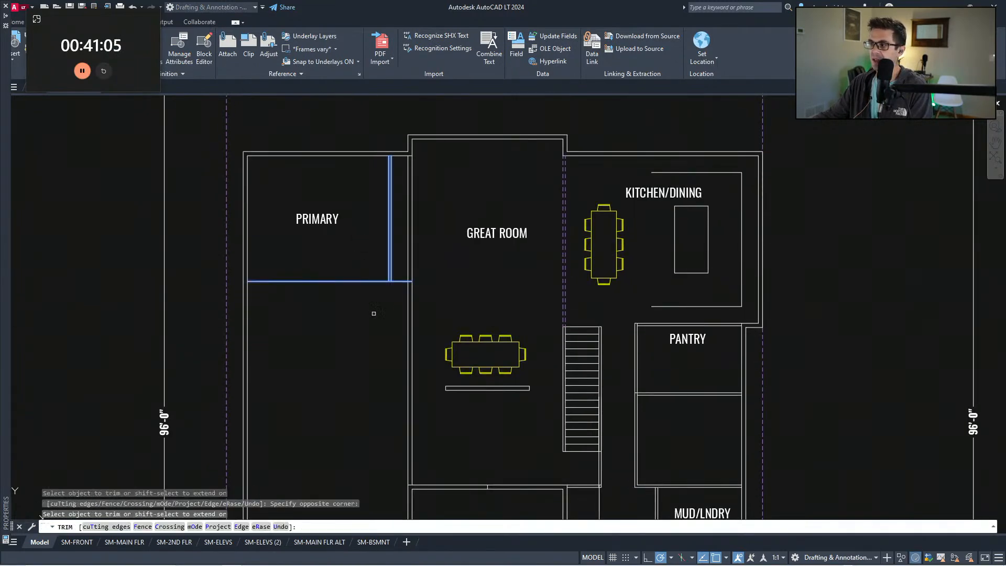
pyautogui.click(375, 316)
pyautogui.press('Escape')
# Step: Offset the primary room's new lower line down 3.5 inches to form the wall's second face
pyautogui.moveTo(409, 355); pyautogui.dragTo(404, 364, button='middle')
pyautogui.scroll(-1, 441, 342)
pyautogui.scroll(1, 393, 325)
pyautogui.press('Escape')
pyautogui.write('FF')
pyautogui.press('Return')
pyautogui.press('Return')
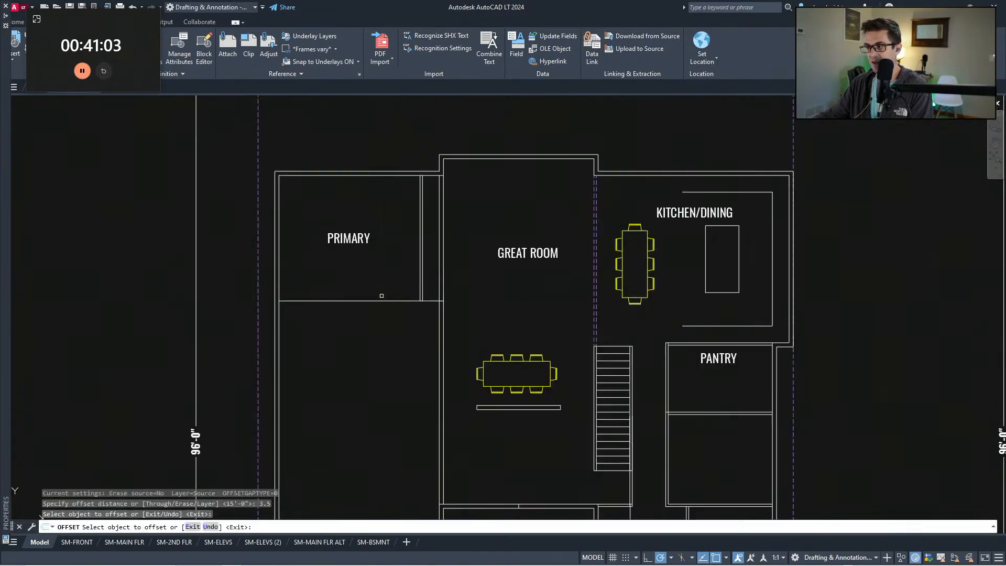
pyautogui.click(386, 300)
pyautogui.click(386, 310)
pyautogui.press('Escape')
# Step: Draw a horizontal guide line from the upper left corner of the divider below the dining table leftward into the primary wing
pyautogui.scroll(-2, 386, 309)
pyautogui.scroll(2, 419, 314)
pyautogui.scroll(-2, 463, 338)
pyautogui.press('Escape')
pyautogui.write('F')
pyautogui.press('Escape')
pyautogui.scroll(4, 466, 335)
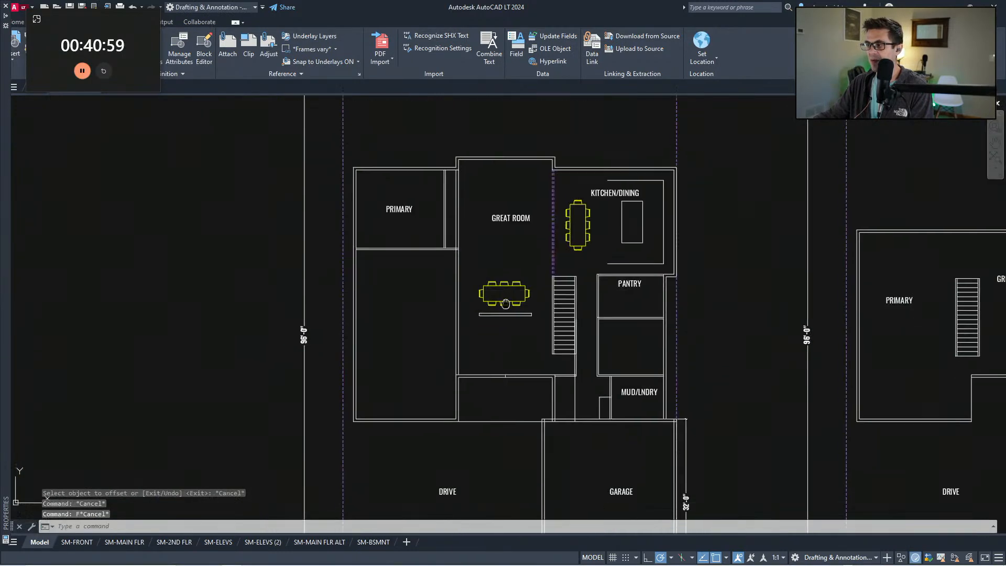
pyautogui.write('L')
pyautogui.press('Return')
pyautogui.click(508, 346)
pyautogui.click(392, 345)
pyautogui.press('Escape')
pyautogui.press('Escape')
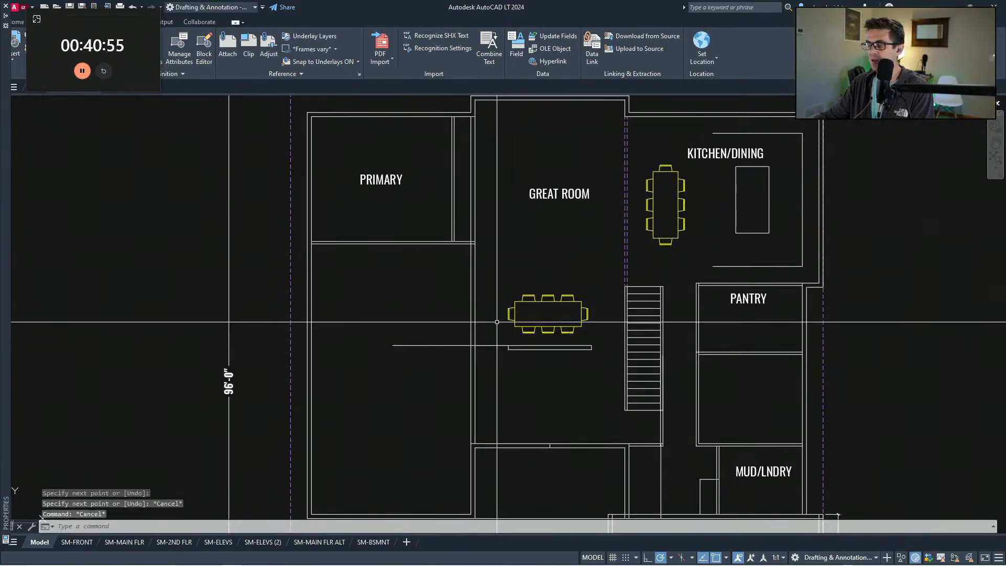
# Step: Offset the lower face of the primary room's bottom wall 48 inches downward
pyautogui.press('Escape')
pyautogui.write('o')
pyautogui.press('Return')
pyautogui.write('48')
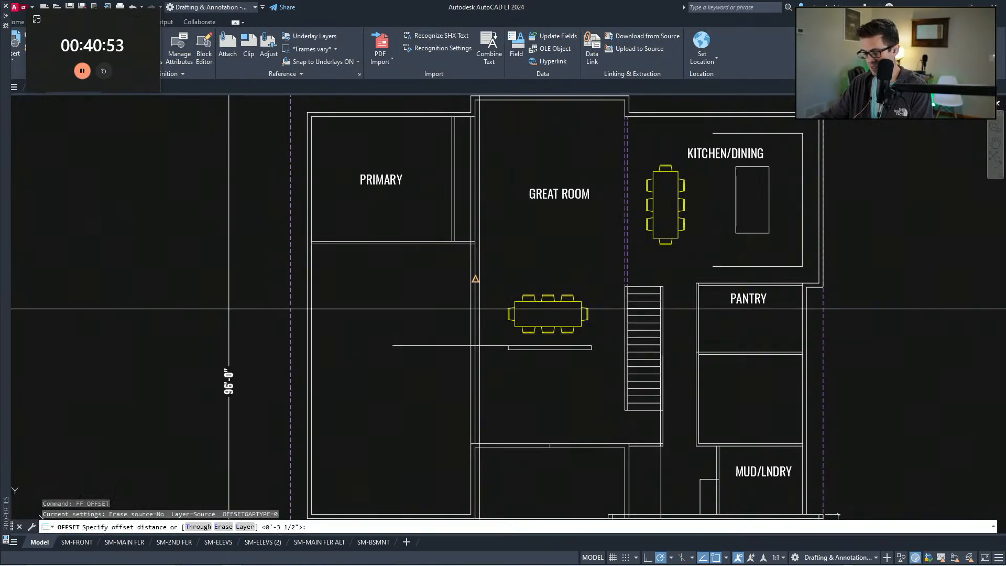
pyautogui.press('Return')
pyautogui.click(443, 244)
pyautogui.press('Escape')
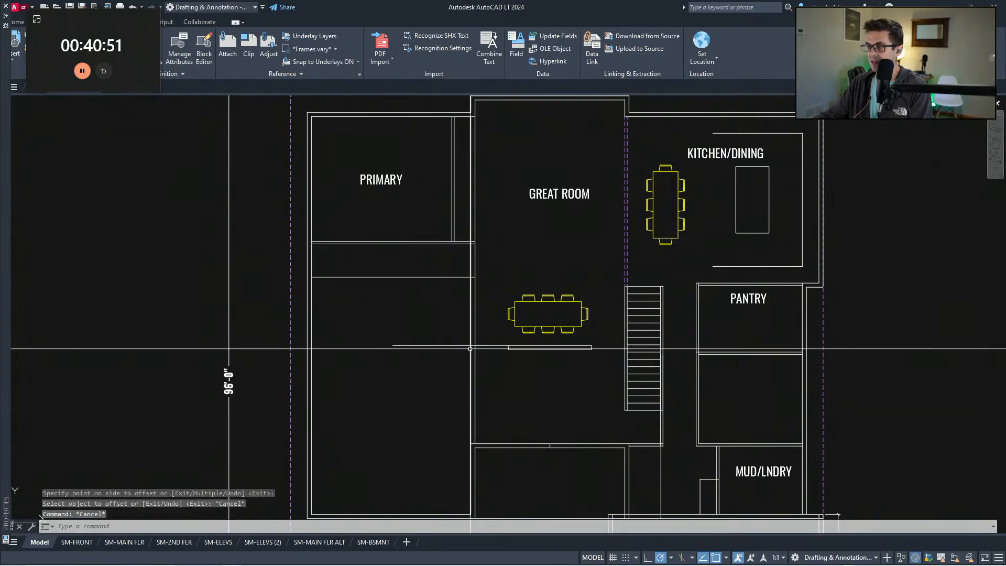
# Step: Offset the new horizontal line down 3.5 inches to form the second wall below the primary room
pyautogui.moveTo(475, 345); pyautogui.dragTo(472, 338, button='middle')
pyautogui.press('Return')
pyautogui.write('3.5')
pyautogui.press('Return')
pyautogui.click(450, 270)
pyautogui.click(454, 328)
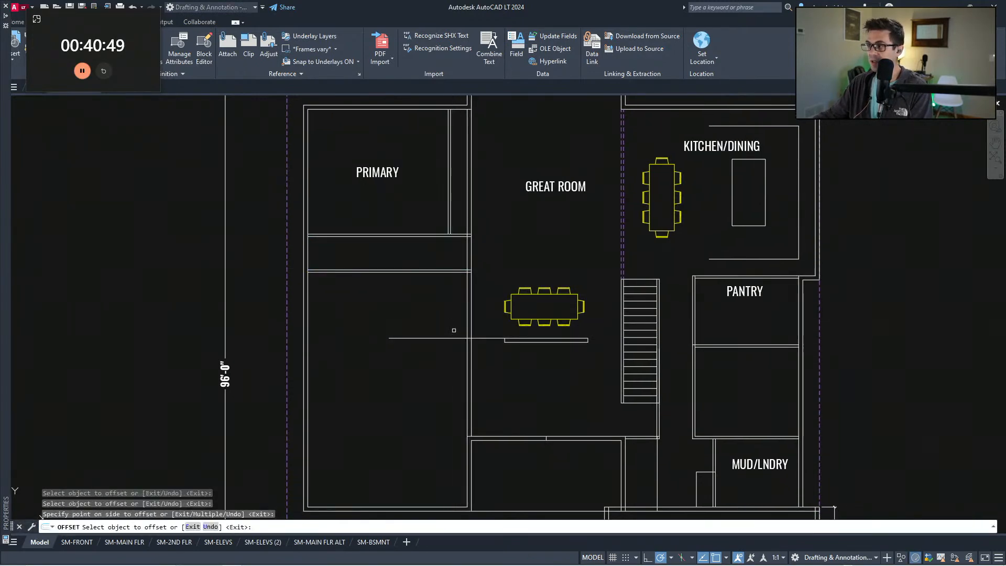
# Step: Copy the double vertical wall beside the primary room straight down below the second horizontal wall
pyautogui.press('Escape')
pyautogui.press('Escape')
pyautogui.click(458, 213)
pyautogui.click(441, 198)
pyautogui.write('cv')
pyautogui.press('Return')
pyautogui.click(440, 197)
pyautogui.click(441, 346)
pyautogui.press('Escape')
pyautogui.press('Escape')
# Step: Trim the second horizontal wall beyond the copied wall and the copied lines above it to form the nook's upper corner
pyautogui.write('tr')
pyautogui.press('Return')
pyautogui.click(461, 364)
pyautogui.click(427, 252)
pyautogui.press('Return')
pyautogui.click(429, 281)
pyautogui.click(419, 263)
pyautogui.click(457, 262)
pyautogui.click(433, 254)
# Step: Trim the copied wall below the guide line and both overhanging ends of the guide line to close the nook
pyautogui.click(459, 362)
pyautogui.click(435, 360)
pyautogui.click(428, 359)
pyautogui.click(432, 324)
pyautogui.scroll(2, 494, 382)
pyautogui.click(483, 313)
pyautogui.click(477, 302)
pyautogui.press('Escape')
pyautogui.press('Escape')
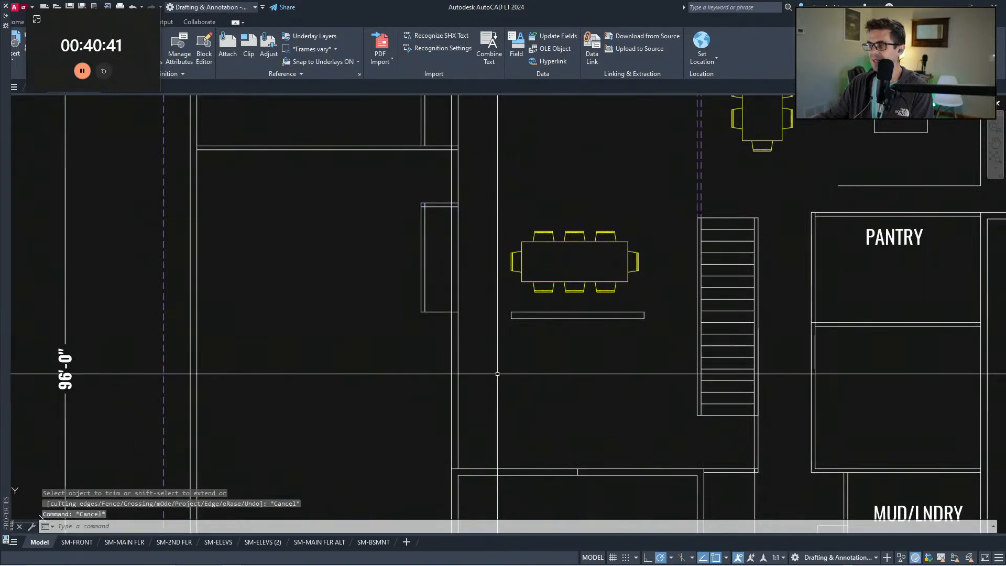
pyautogui.scroll(-2, 500, 419)
pyautogui.moveTo(481, 389); pyautogui.dragTo(470, 303, button='middle')
pyautogui.scroll(-2, 495, 340)
pyautogui.scroll(4, 471, 267)
pyautogui.write('tr')
pyautogui.press('Return')
pyautogui.click(490, 325)
pyautogui.click(454, 236)
pyautogui.press('Return')
pyautogui.press('Escape')
pyautogui.press('Escape')
pyautogui.scroll(-2, 449, 262)
pyautogui.moveTo(473, 299); pyautogui.dragTo(474, 270, button='middle')
pyautogui.hotkey('ctrl', 'z')
pyautogui.hotkey('ctrl', 'z')
pyautogui.scroll(-2, 461, 209)
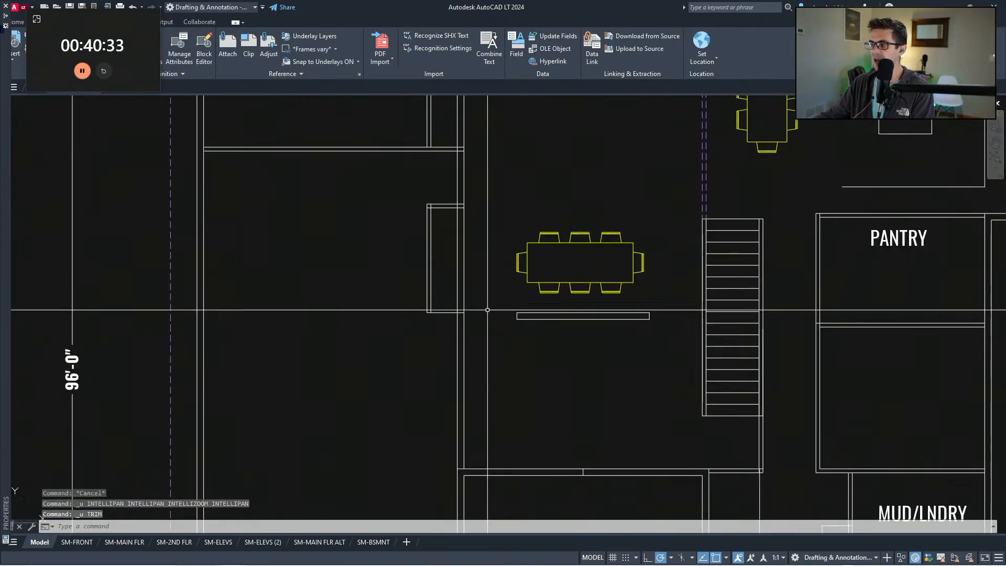
pyautogui.write('ff')
pyautogui.press('Return')
pyautogui.scroll(2, 463, 346)
pyautogui.press('Escape')
# Step: Draw a horizontal line from the lower left corner of the dining divider leftward past the nook's lower end
pyautogui.write('a')
pyautogui.press('Return')
pyautogui.click(501, 327)
pyautogui.click(376, 330)
pyautogui.press('Escape')
# Step: Offset the new horizontal line 48 inches downward
pyautogui.write('ff')
pyautogui.press('Return')
pyautogui.write('48')
pyautogui.press('Return')
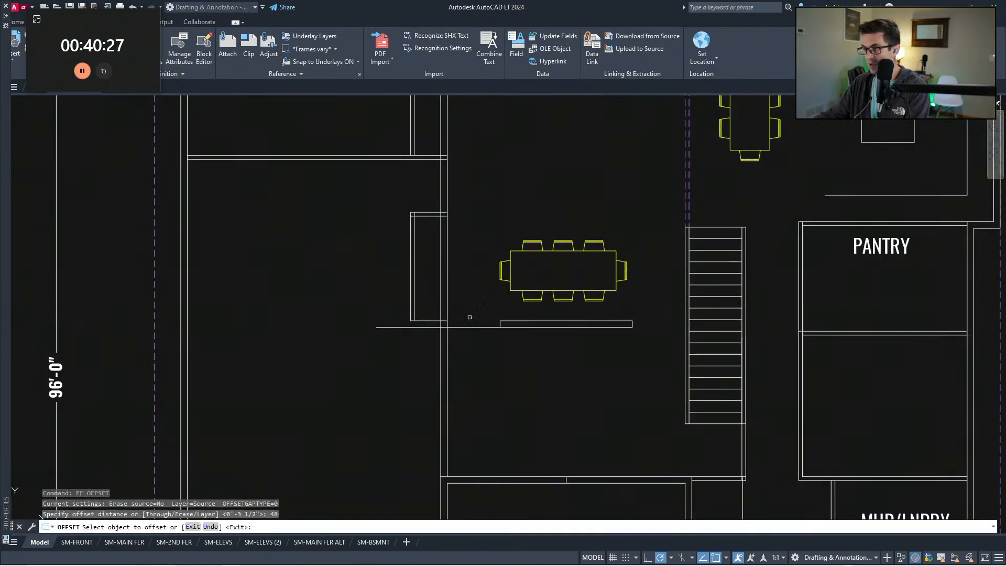
pyautogui.click(458, 331)
pyautogui.click(458, 328)
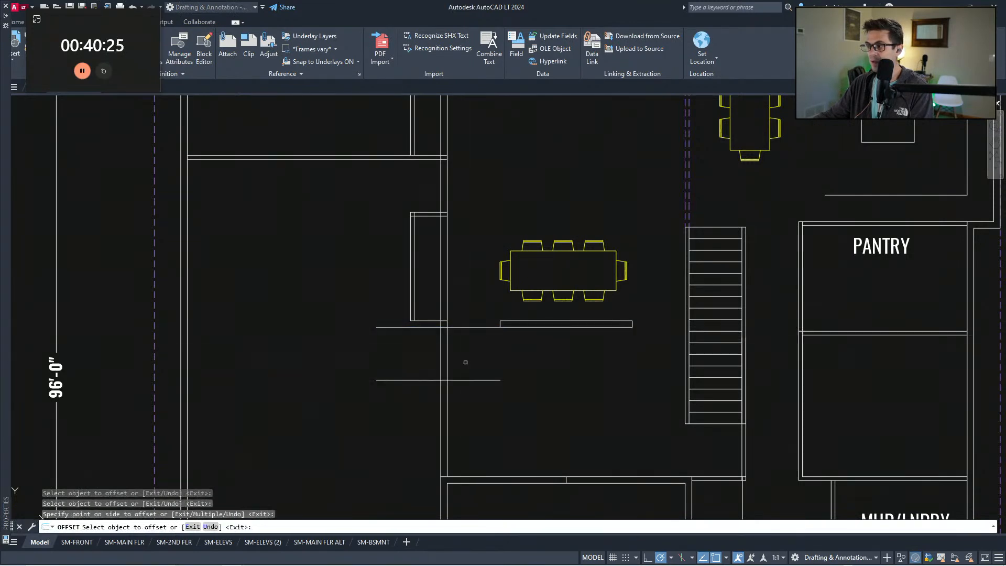
pyautogui.click(440, 360)
pyautogui.press('Escape')
pyautogui.press('Escape')
# Step: Offset the nook's outer left wall line 48 inches to the left
pyautogui.scroll(-2, 438, 347)
pyautogui.write('ff')
pyautogui.press('Return')
pyautogui.write('48')
pyautogui.press('Return')
pyautogui.click(421, 288)
pyautogui.click(417, 288)
pyautogui.press('Escape')
pyautogui.press('Escape')
pyautogui.scroll(3, 467, 344)
pyautogui.write('s')
pyautogui.press('Return')
pyautogui.click(414, 328)
pyautogui.press('Escape')
pyautogui.scroll(-1, 301, 318)
pyautogui.moveTo(310, 323); pyautogui.dragTo(497, 324, button='middle')
pyautogui.scroll(-1, 497, 323)
pyautogui.press('Escape')
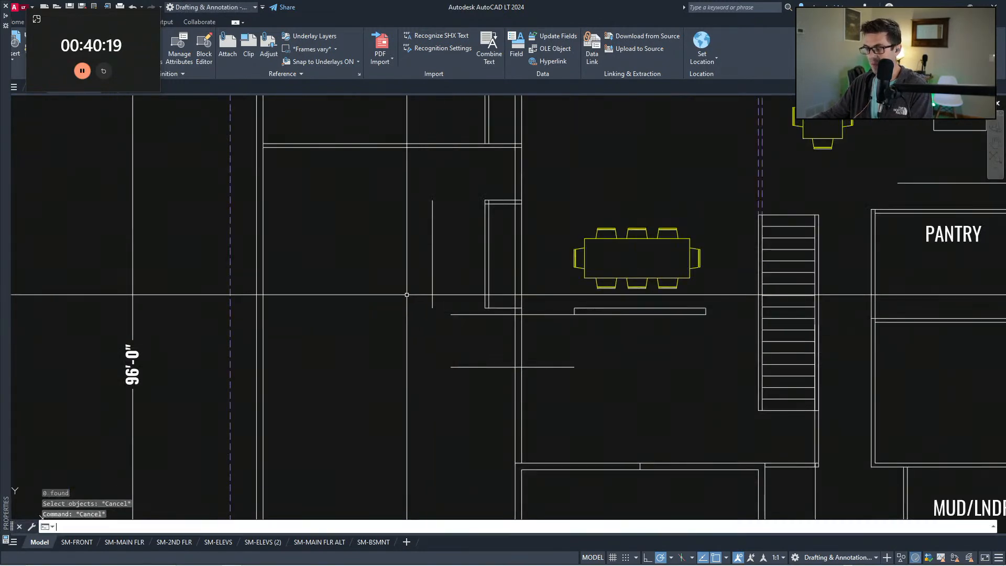
# Step: Offset the new vertical line leftward to form a second face at the nook wall's thickness
pyautogui.write('o')
pyautogui.press('Return')
pyautogui.press('Return')
pyautogui.click(432, 272)
pyautogui.click(422, 255)
pyautogui.scroll(-2, 435, 336)
pyautogui.press('Escape')
# Step: Extend both lines of the new vertical wall up to the primary room's bottom wall
pyautogui.write('ex')
pyautogui.press('Return')
pyautogui.click(446, 266)
pyautogui.click(405, 248)
pyautogui.press('Escape')
# Step: Fillet the nook's outer left line with the horizontal line below it into a square corner
pyautogui.moveTo(493, 382); pyautogui.dragTo(476, 342, button='middle')
pyautogui.scroll(2, 472, 301)
pyautogui.write('f')
pyautogui.press('Return')
pyautogui.click(436, 260)
pyautogui.click(452, 278)
# Step: Fillet the lower horizontal line with the outer line of the new vertical wall into a square corner
pyautogui.write('f')
pyautogui.press('Return')
pyautogui.click(430, 330)
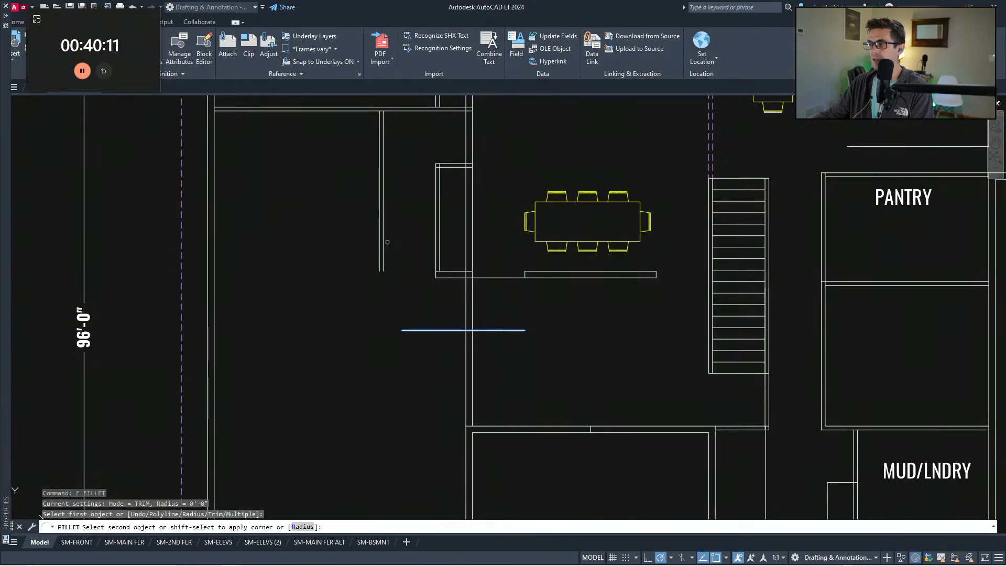
pyautogui.click(380, 245)
pyautogui.press('Escape')
pyautogui.press('Escape')
# Step: Trim the horizontal overhangs into the great room and the wall section below the nook to open the hallway entrance
pyautogui.write('tr')
pyautogui.click(512, 357)
pyautogui.click(400, 218)
pyautogui.press('Return')
pyautogui.click(492, 361)
pyautogui.click(486, 305)
pyautogui.click(486, 303)
pyautogui.click(456, 299)
pyautogui.press('Escape')
pyautogui.press('Escape')
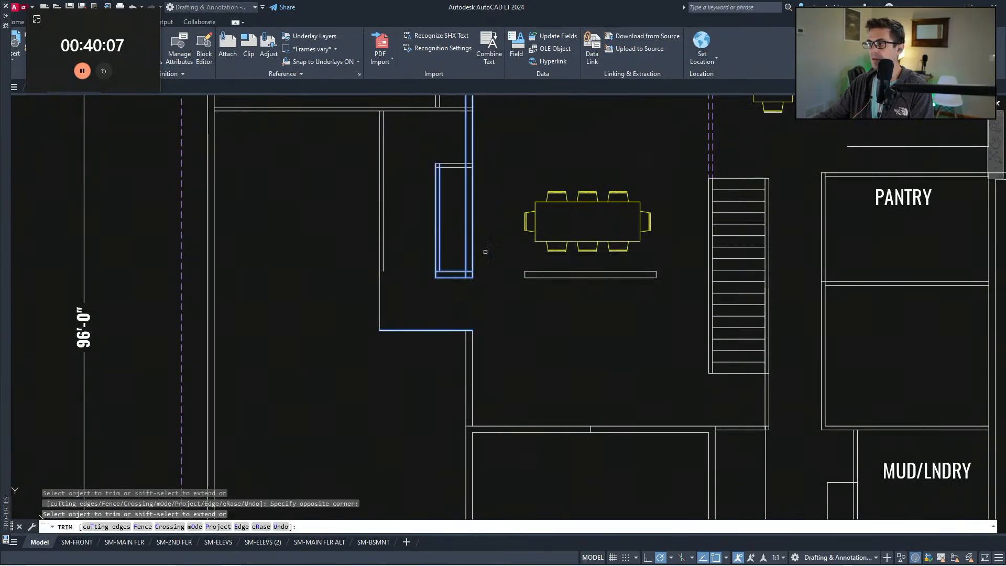
pyautogui.scroll(-5, 479, 298)
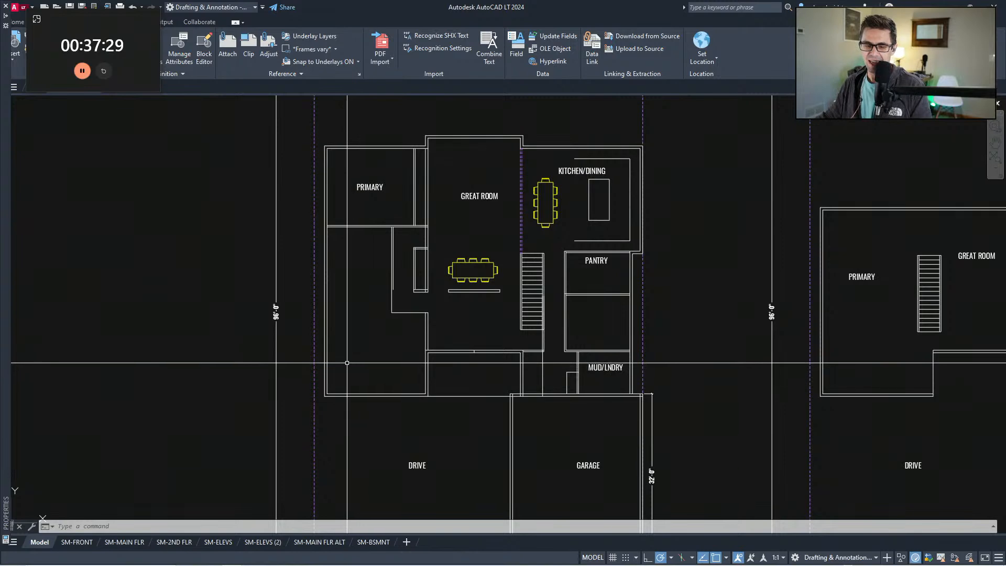
pyautogui.moveTo(398, 332)
pyautogui.mouseDown(button='middle')
pyautogui.moveTo(400, 318)
pyautogui.moveTo(373, 312)
pyautogui.mouseUp(button='middle')
pyautogui.press('Escape')
pyautogui.press('Escape')
pyautogui.press('Escape')
pyautogui.scroll(2, 405, 325)
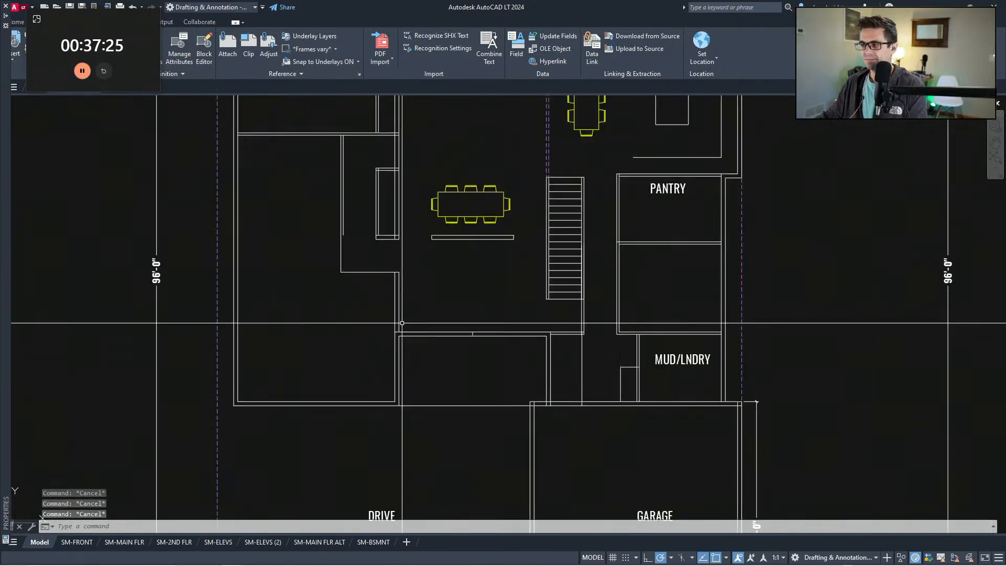
pyautogui.moveTo(359, 278); pyautogui.dragTo(362, 288, button='middle')
pyautogui.write('x')
pyautogui.press('space')
pyautogui.click(362, 287)
pyautogui.click(331, 236)
pyautogui.press('space')
# Step: Extend the inner face of the new vertical wall down to the hallway's lower horizontal line
pyautogui.write('ex')
pyautogui.press('space')
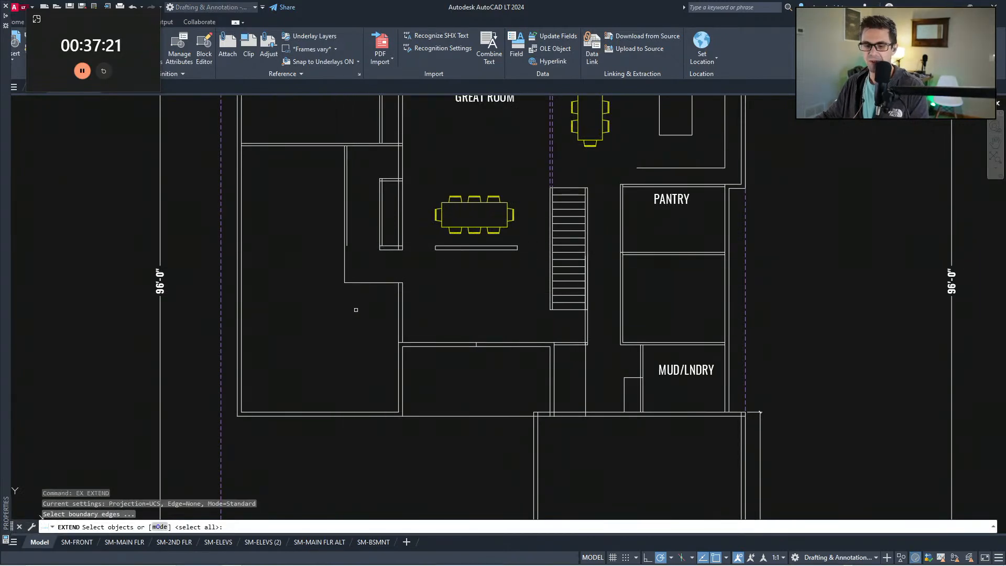
pyautogui.click(360, 301)
pyautogui.click(342, 244)
pyautogui.press('space')
pyautogui.click(347, 239)
pyautogui.click(349, 241)
pyautogui.click(351, 257)
pyautogui.press('Escape')
# Step: Offset the hallway's lower horizontal line down 3.5 inches to form the wall's second face
pyautogui.write('o')
pyautogui.press('space')
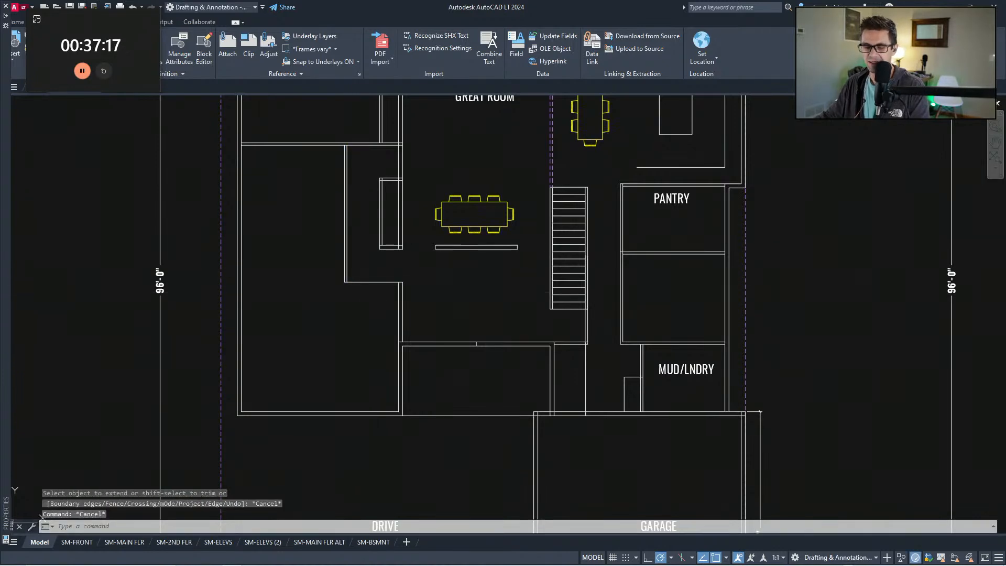
pyautogui.moveTo(371, 283); pyautogui.dragTo(368, 269, button='middle')
pyautogui.write('3.5')
pyautogui.press('space')
pyautogui.click(369, 269)
pyautogui.click(371, 280)
pyautogui.press('Escape')
pyautogui.press('Escape')
# Step: Trim the new lower wall face where it runs into the great room's left wall
pyautogui.moveTo(382, 320); pyautogui.dragTo(369, 337, button='middle')
pyautogui.write('tr')
pyautogui.press('space')
pyautogui.click(403, 293)
pyautogui.click(366, 247)
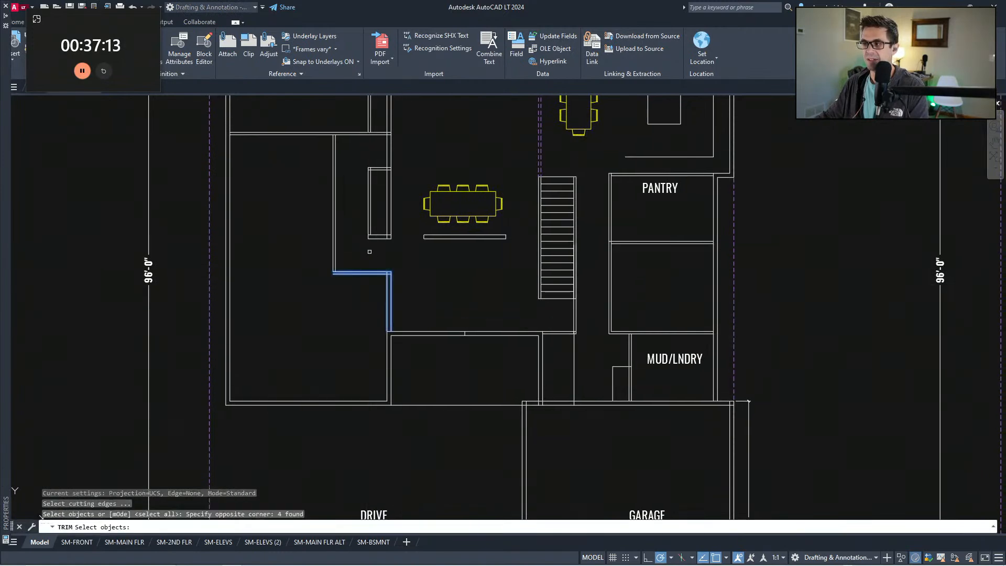
pyautogui.press('space')
pyautogui.scroll(4, 383, 276)
pyautogui.press('Escape')
# Step: Fillet the inner and outer faces of the hallway's lower left wall corner into square corners
pyautogui.write('f')
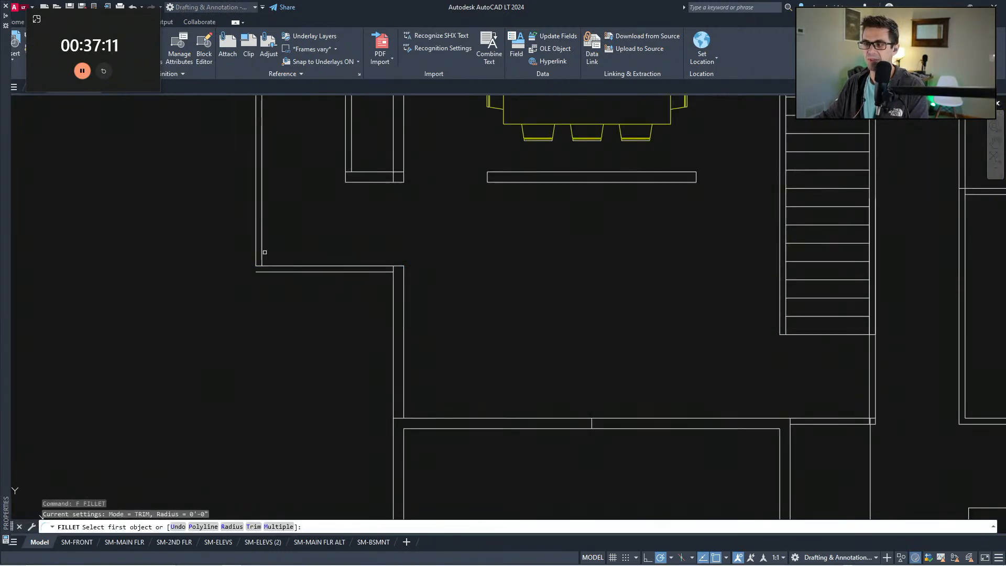
pyautogui.press('space')
pyautogui.click(278, 272)
pyautogui.click(272, 265)
pyautogui.press('space')
pyautogui.click(273, 271)
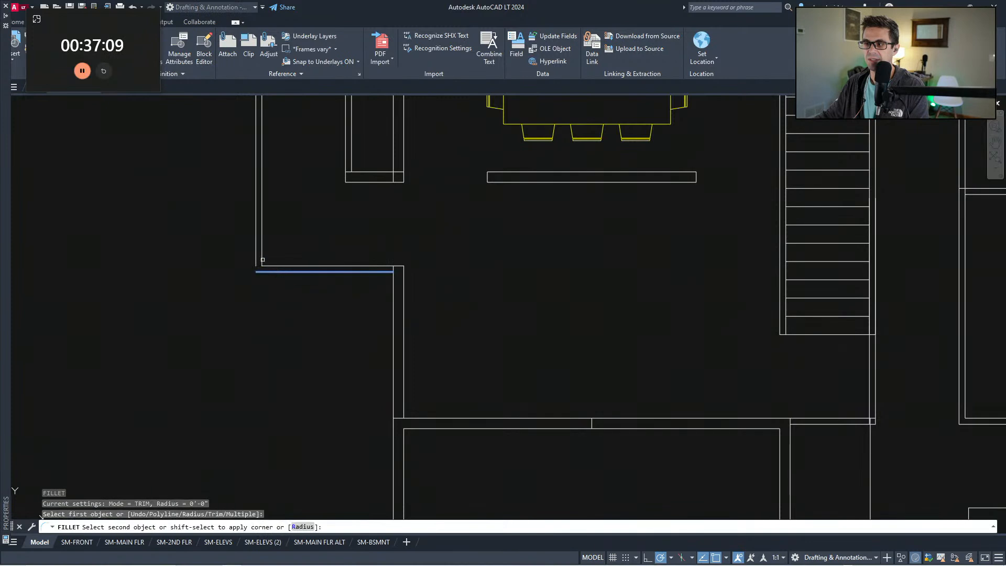
pyautogui.press('Escape')
pyautogui.scroll(-6, 279, 317)
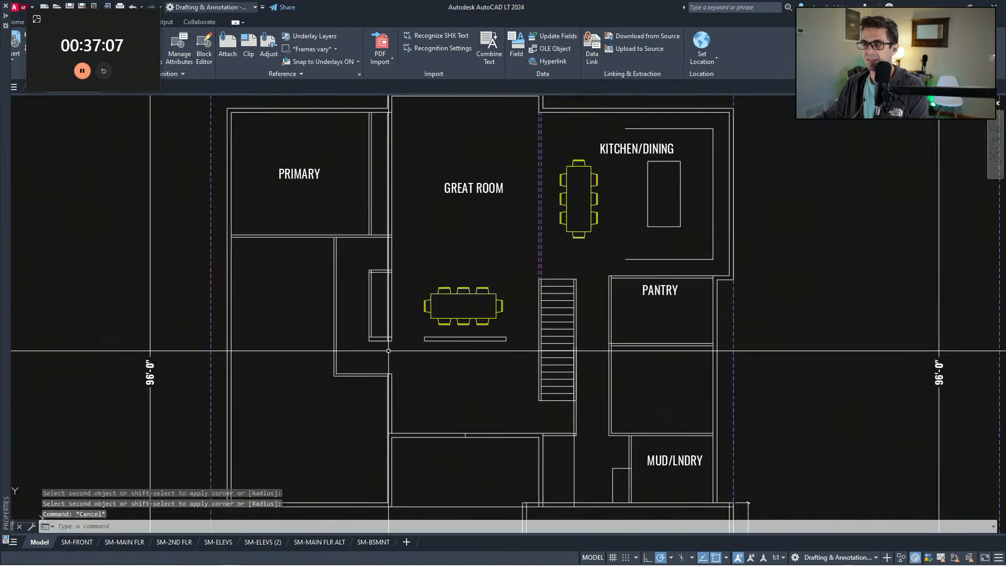
# Step: Erase the vertical faces and upper end of the short niche wall left of the great room, keeping its lower end
pyautogui.moveTo(384, 307); pyautogui.dragTo(400, 340, button='middle')
pyautogui.press('Escape')
pyautogui.press('Escape')
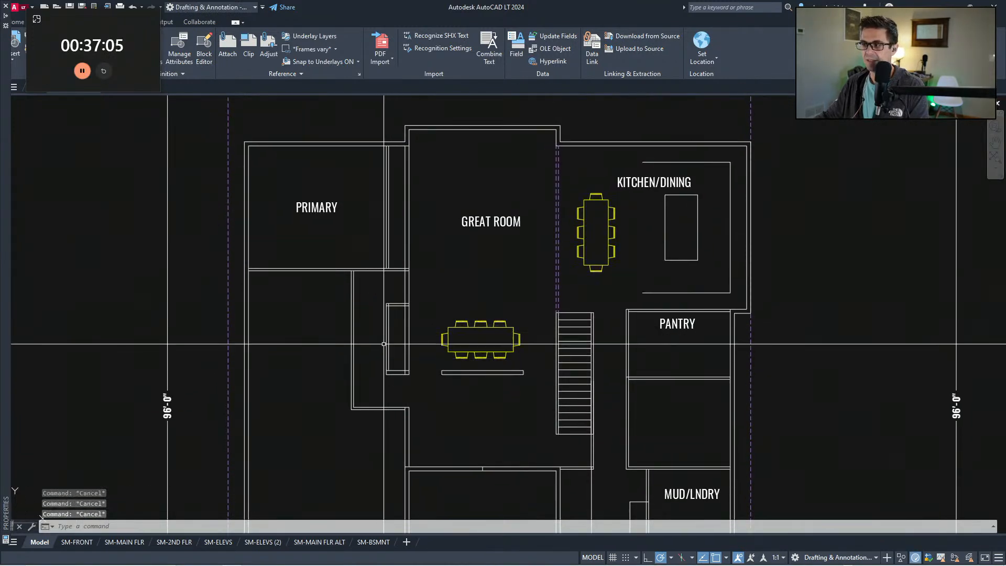
pyautogui.click(400, 340)
pyautogui.click(381, 289)
pyautogui.write('e')
pyautogui.press('space')
# Step: Extend both faces of the wall between the primary bedroom and great room down to the niche's remaining lower wall
pyautogui.write('ex')
pyautogui.press('space')
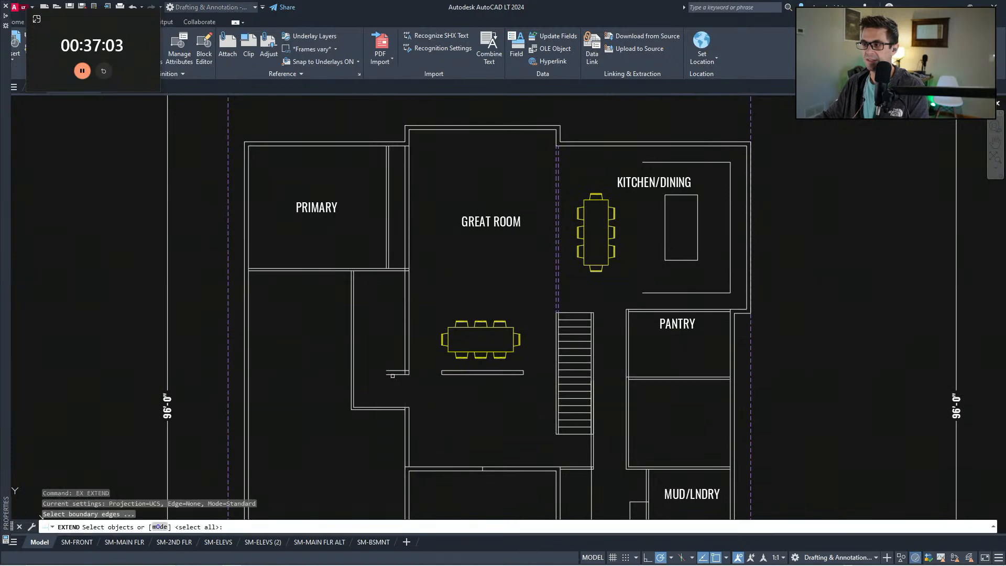
pyautogui.click(395, 375)
pyautogui.press('space')
pyautogui.click(397, 252)
pyautogui.click(386, 243)
pyautogui.press('Escape')
pyautogui.press('Escape')
# Step: Trim the primary bedroom's lower wall faces where they run between the extended wall and the great room's left wall
pyautogui.moveTo(391, 328); pyautogui.dragTo(396, 319, button='middle')
pyautogui.write('tr')
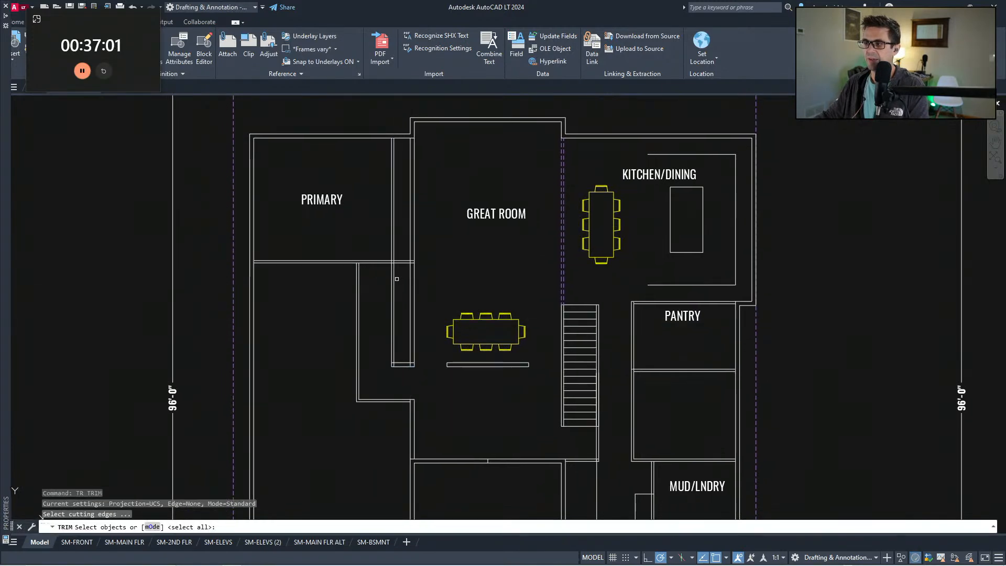
pyautogui.scroll(4, 398, 278)
pyautogui.press('Escape')
pyautogui.press('Escape')
pyautogui.write('tr')
pyautogui.click(403, 254)
pyautogui.click(380, 226)
pyautogui.press('space')
pyautogui.click(405, 246)
pyautogui.click(414, 223)
pyautogui.press('Escape')
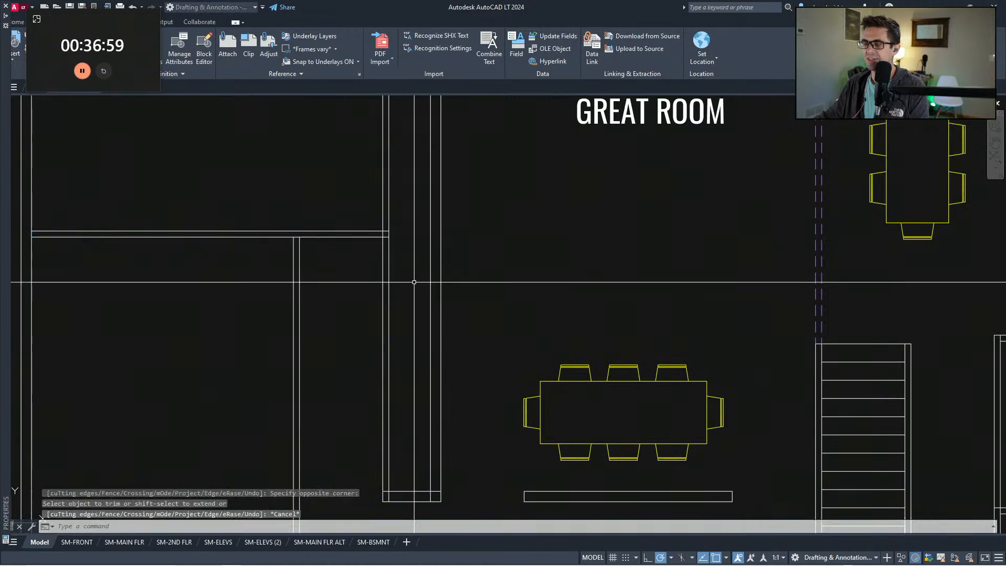
pyautogui.scroll(-2, 399, 306)
pyautogui.scroll(-2, 422, 286)
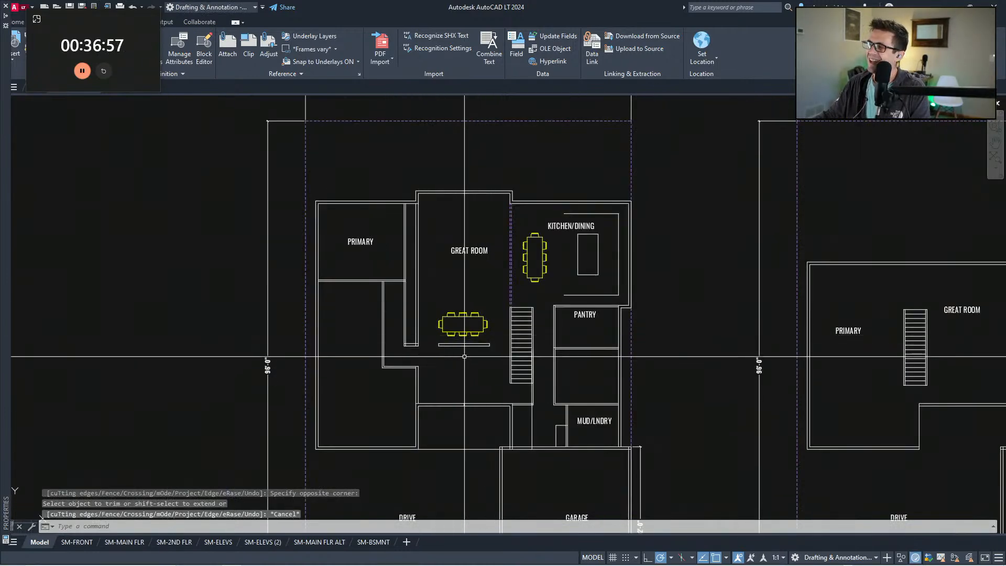
pyautogui.click(403, 350)
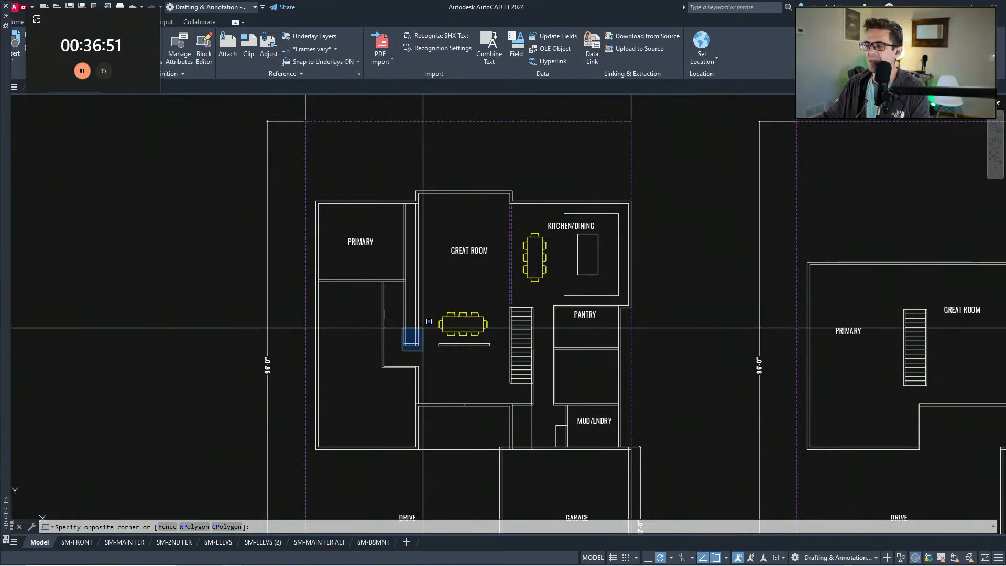
pyautogui.press('Escape')
pyautogui.moveTo(373, 405); pyautogui.dragTo(385, 376, button='middle')
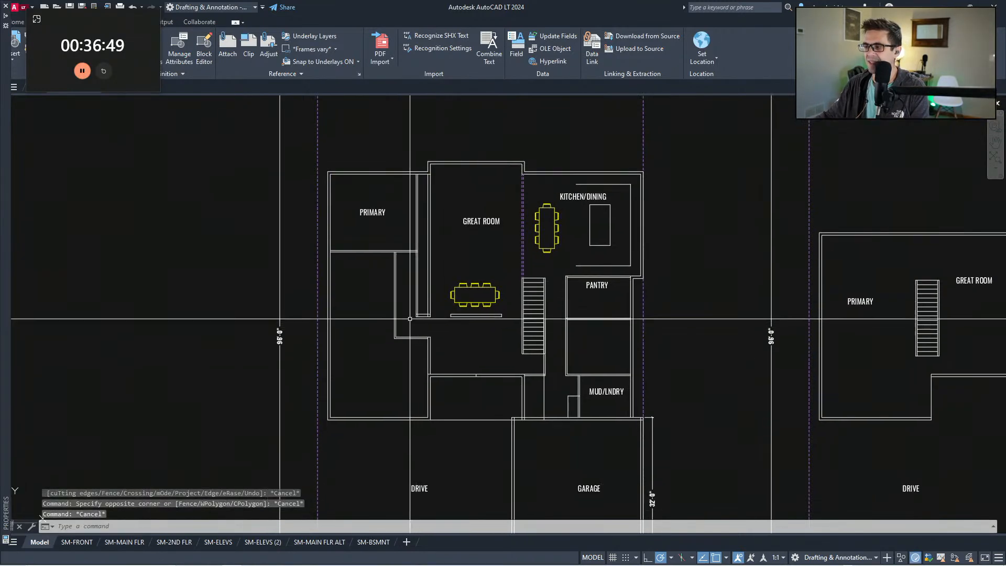
# Step: Offset the left face of the hallway's vertical wall 48 inches to the left, into the primary suite
pyautogui.write('ff')
pyautogui.press('Return')
pyautogui.write('48')
pyautogui.press('Return')
pyautogui.click(397, 332)
pyautogui.click(389, 330)
pyautogui.press('Escape')
pyautogui.press('Escape')
# Step: Examine the left floor plan's front wall, entry, mudroom and driveway areas as they relate to the front facade
pyautogui.moveTo(382, 413)
pyautogui.mouseDown(button='middle')
pyautogui.moveTo(392, 387)
pyautogui.moveTo(399, 395)
pyautogui.moveTo(384, 400)
pyautogui.moveTo(385, 369)
pyautogui.mouseUp(button='middle')
pyautogui.click(417, 393)
pyautogui.click(412, 358)
pyautogui.press('Escape')
pyautogui.press('Escape')
pyautogui.scroll(-3, 527, 334)
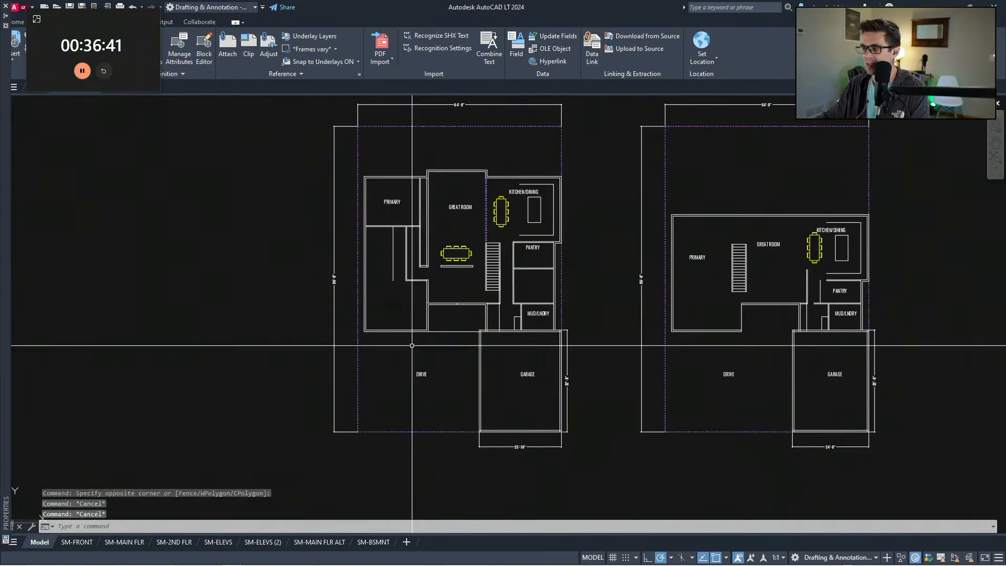
pyautogui.moveTo(526, 334); pyautogui.dragTo(515, 346, button='middle')
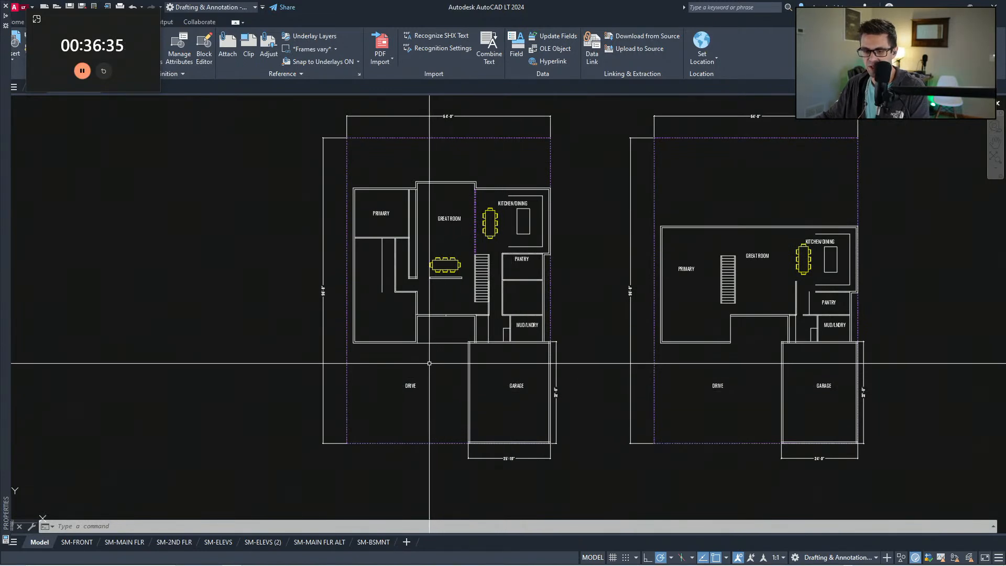
pyautogui.scroll(2, 414, 338)
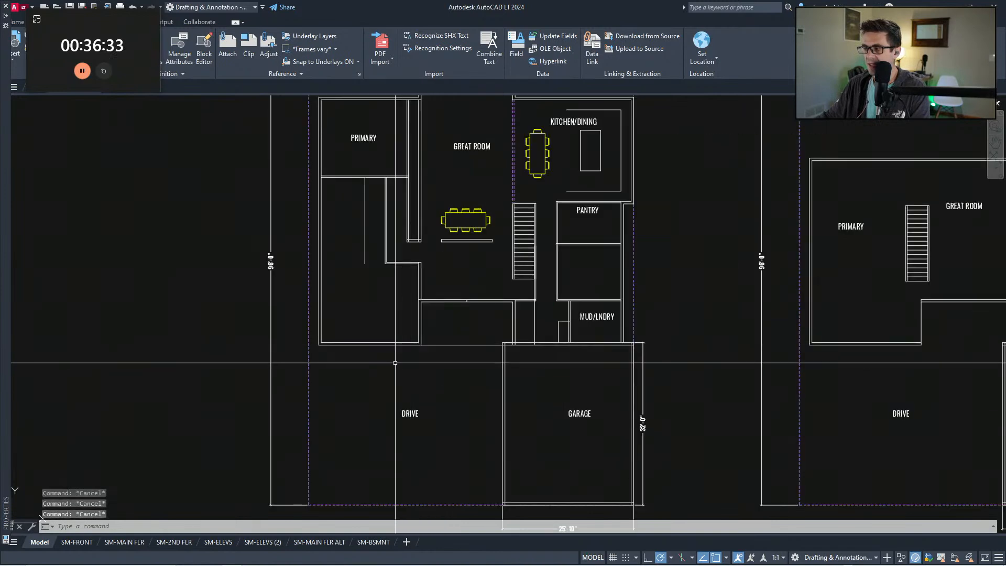
pyautogui.click(332, 367)
pyautogui.moveTo(430, 332); pyautogui.dragTo(430, 307, button='middle')
pyautogui.press('Escape')
pyautogui.press('Escape')
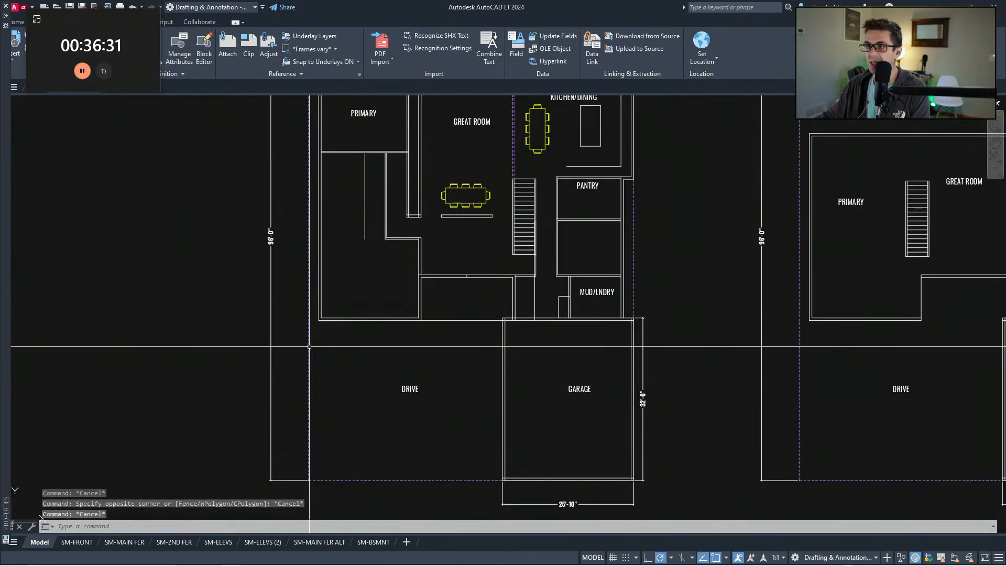
pyautogui.click(296, 341)
pyautogui.click(513, 294)
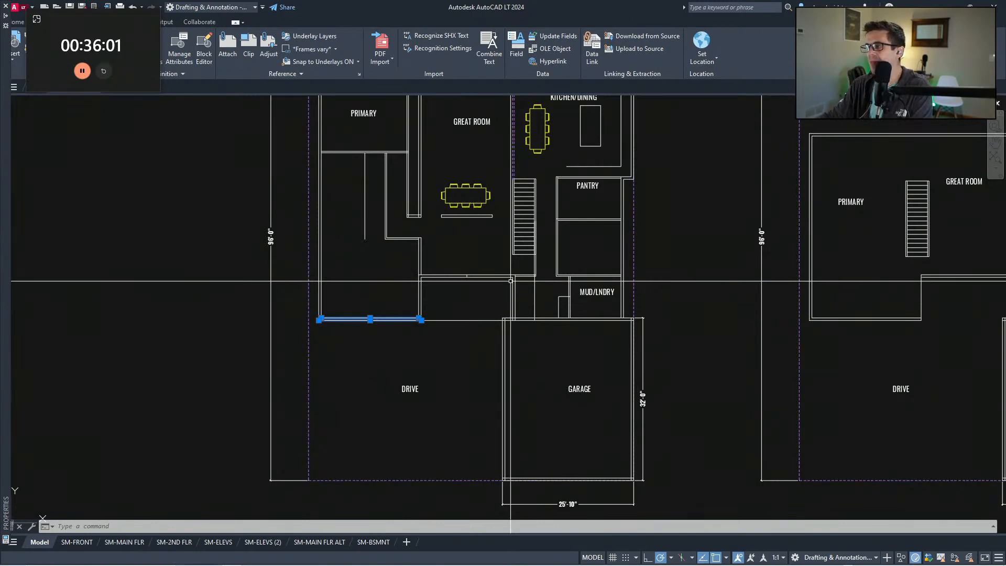
pyautogui.press('Escape')
pyautogui.press('Escape')
pyautogui.click(561, 288)
pyautogui.click(628, 213)
pyautogui.press('Escape')
pyautogui.press('Escape')
pyautogui.click(286, 340)
pyautogui.press('Escape')
pyautogui.press('Escape')
pyautogui.scroll(-2, 451, 348)
pyautogui.scroll(6, 459, 342)
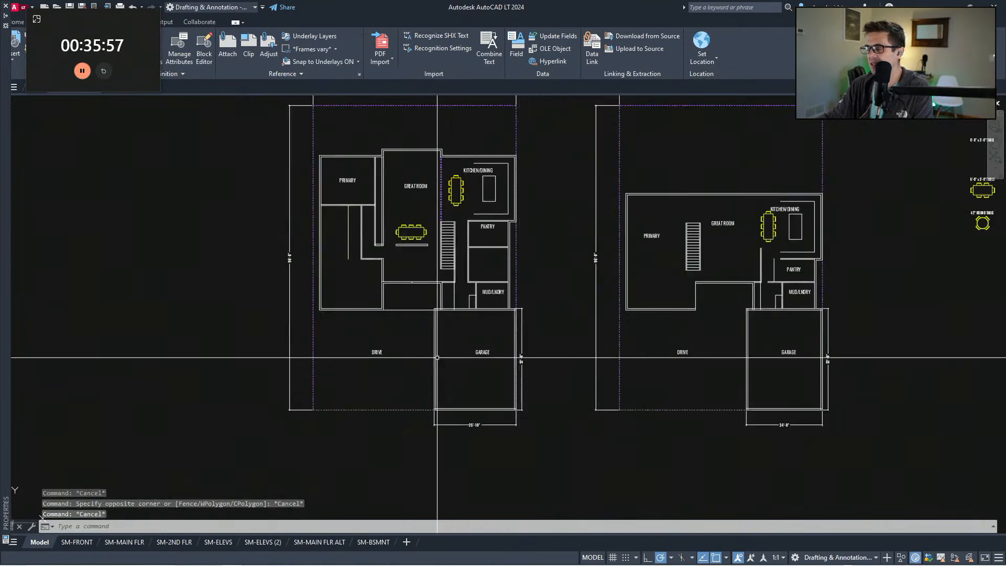
pyautogui.scroll(-3, 466, 347)
pyautogui.moveTo(468, 345); pyautogui.dragTo(461, 337, button='middle')
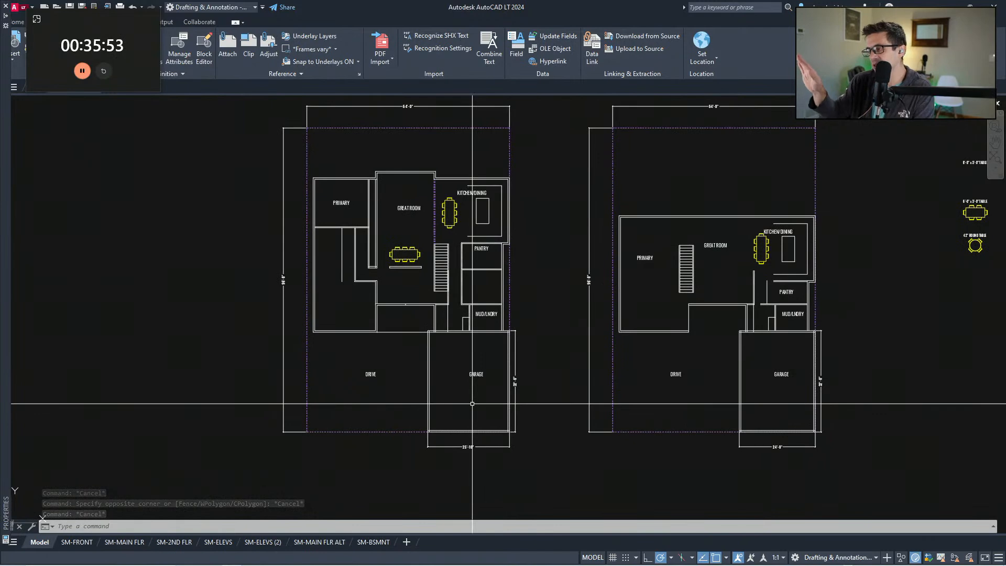
pyautogui.press('Escape')
pyautogui.press('Escape')
pyautogui.press('Escape')
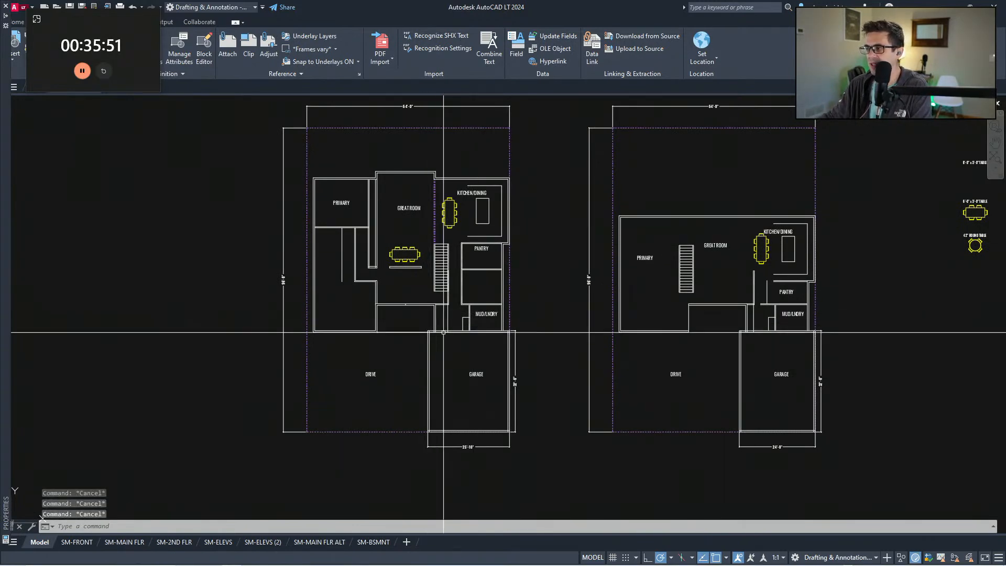
pyautogui.scroll(1, 450, 343)
pyautogui.scroll(-1, 445, 331)
pyautogui.moveTo(445, 332)
pyautogui.mouseDown(button='middle')
pyautogui.moveTo(454, 370)
pyautogui.moveTo(438, 348)
pyautogui.mouseUp(button='middle')
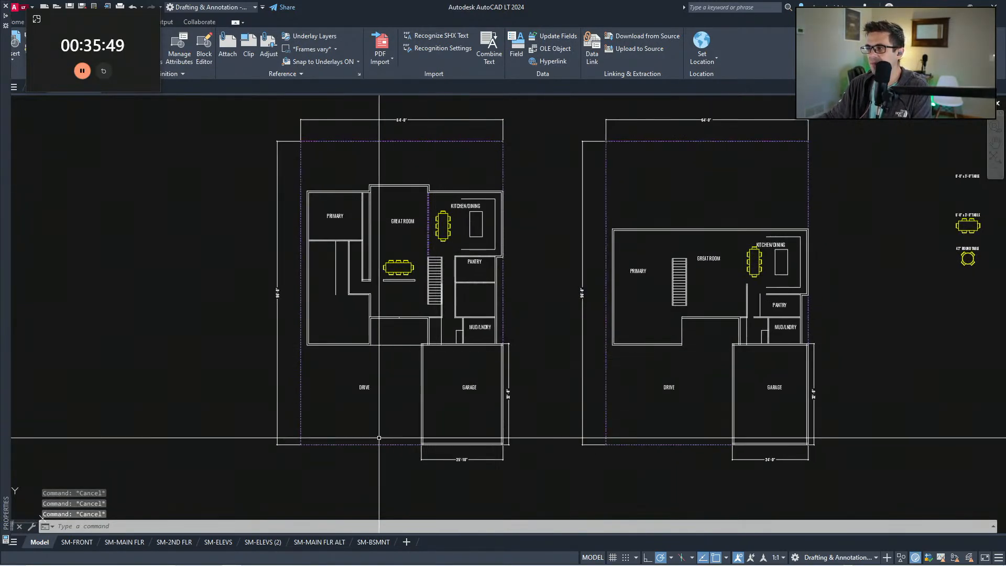
pyautogui.click(297, 458)
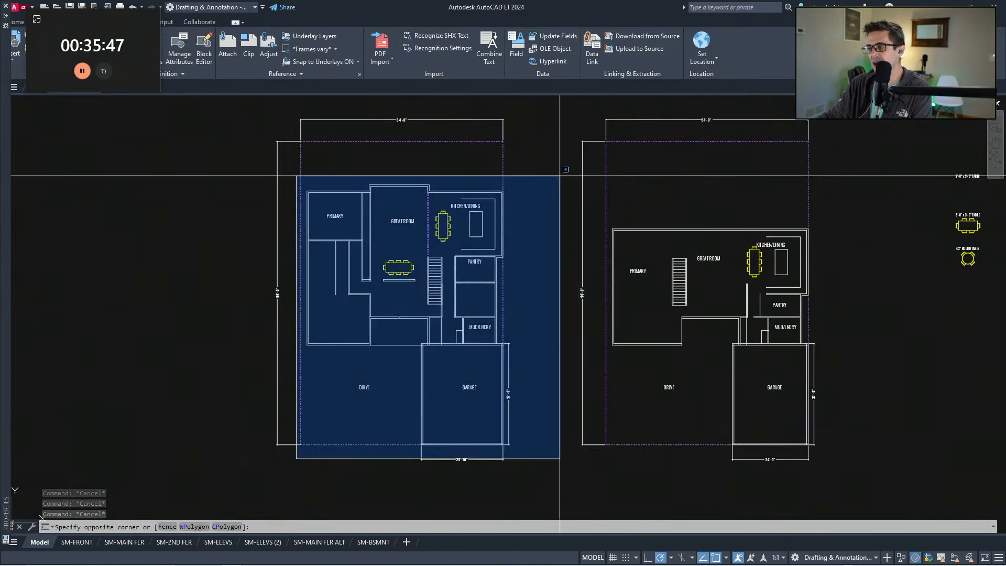
pyautogui.press('Escape')
# Step: Examine the existing front elevation and main floor plans of the other house as a massing reference
pyautogui.scroll(-7, 512, 238)
pyautogui.moveTo(466, 312)
pyautogui.mouseDown(button='middle')
pyautogui.moveTo(407, 318)
pyautogui.moveTo(522, 346)
pyautogui.mouseUp(button='middle')
pyautogui.moveTo(250, 225); pyautogui.dragTo(295, 265, button='middle')
pyautogui.scroll(4, 293, 262)
pyautogui.scroll(1, 334, 330)
pyautogui.moveTo(208, 254)
pyautogui.mouseDown(button='middle')
pyautogui.moveTo(335, 330)
pyautogui.moveTo(335, 384)
pyautogui.mouseUp(button='middle')
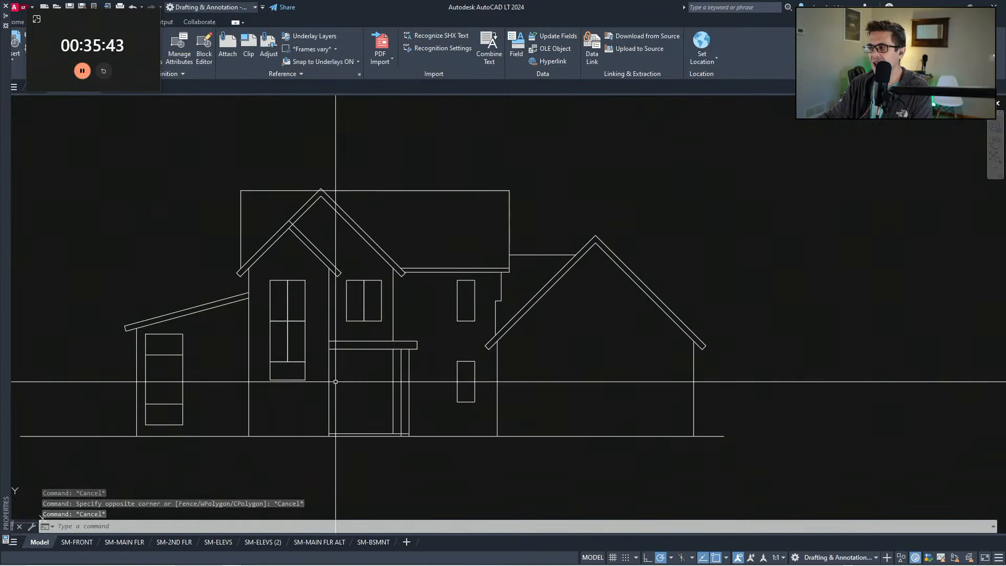
pyautogui.scroll(-2, 453, 376)
pyautogui.moveTo(458, 344); pyautogui.dragTo(390, 458, button='middle')
pyautogui.press('Escape')
pyautogui.press('Escape')
pyautogui.scroll(1, 405, 426)
pyautogui.scroll(-1, 388, 366)
pyautogui.scroll(1, 385, 322)
pyautogui.moveTo(384, 322); pyautogui.dragTo(390, 361, button='middle')
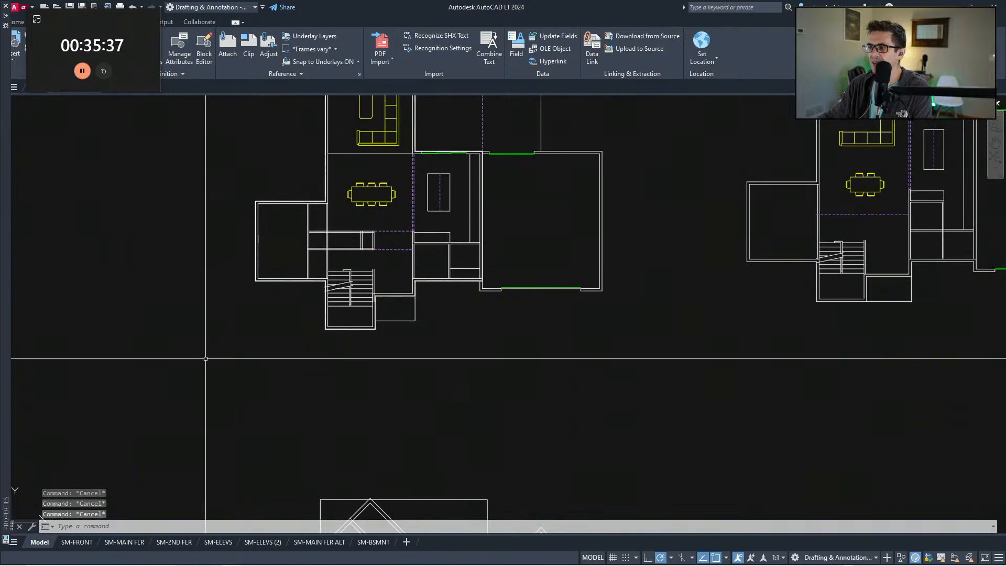
pyautogui.click(233, 338)
pyautogui.press('Escape')
pyautogui.press('Escape')
pyautogui.scroll(-2, 576, 361)
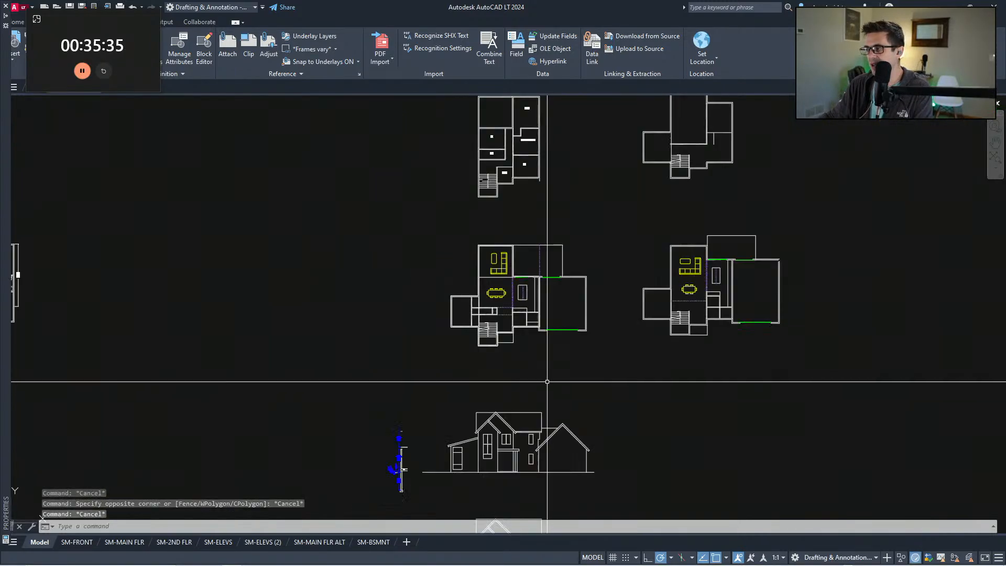
pyautogui.moveTo(541, 485); pyautogui.dragTo(507, 420, button='middle')
pyautogui.scroll(1, 508, 420)
pyautogui.click(309, 420)
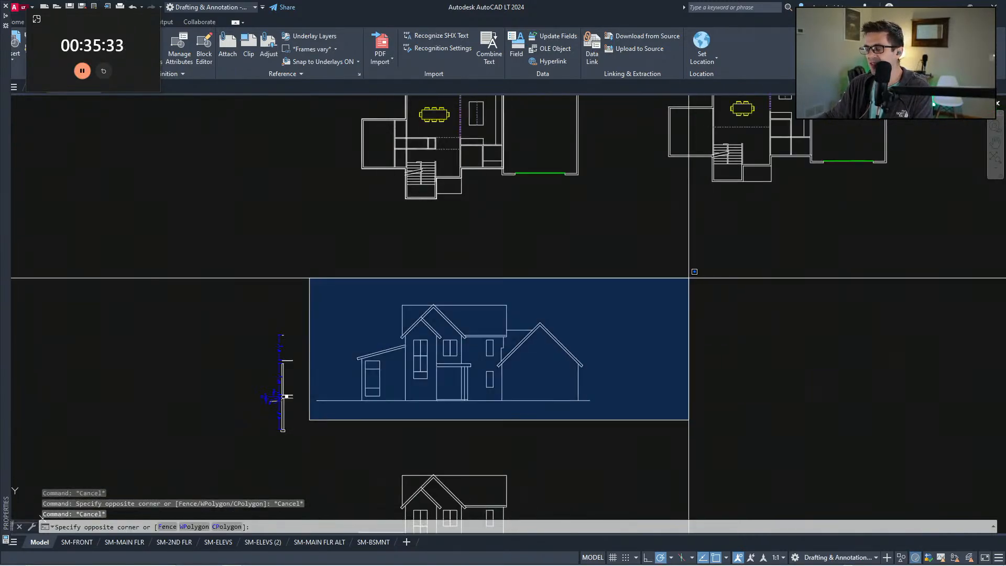
pyautogui.press('Escape')
pyautogui.scroll(-3, 449, 337)
pyautogui.scroll(3, 570, 392)
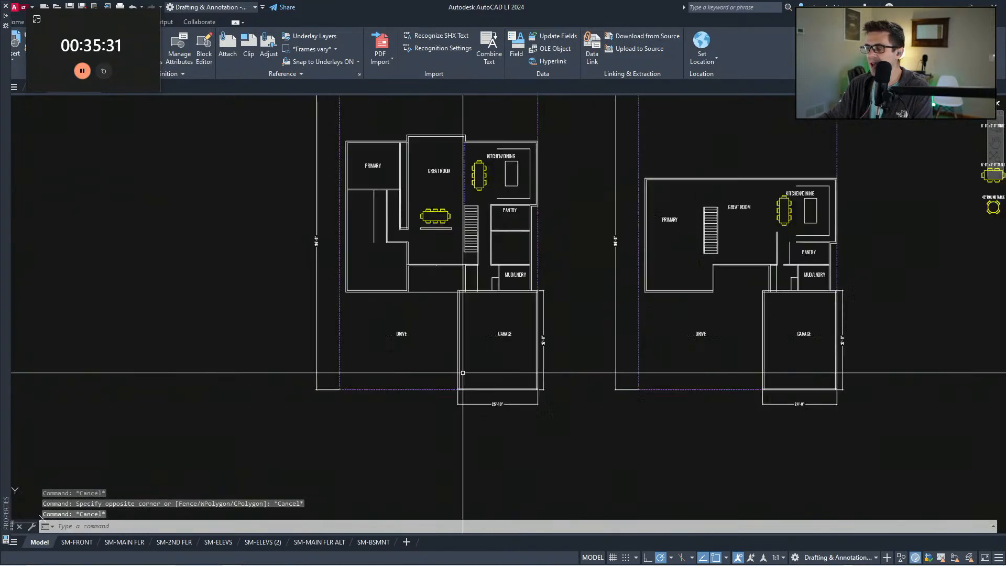
# Step: Examine the garage and the drive area in front of the left floor plan
pyautogui.scroll(2, 460, 366)
pyautogui.click(443, 423)
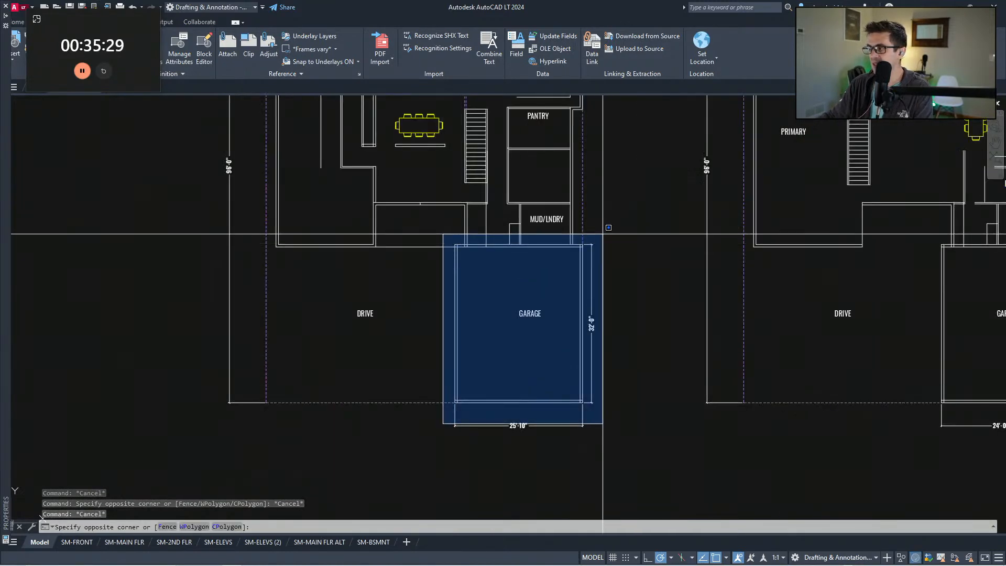
pyautogui.click(608, 249)
pyautogui.press('Escape')
pyautogui.press('Escape')
pyautogui.scroll(-2, 408, 409)
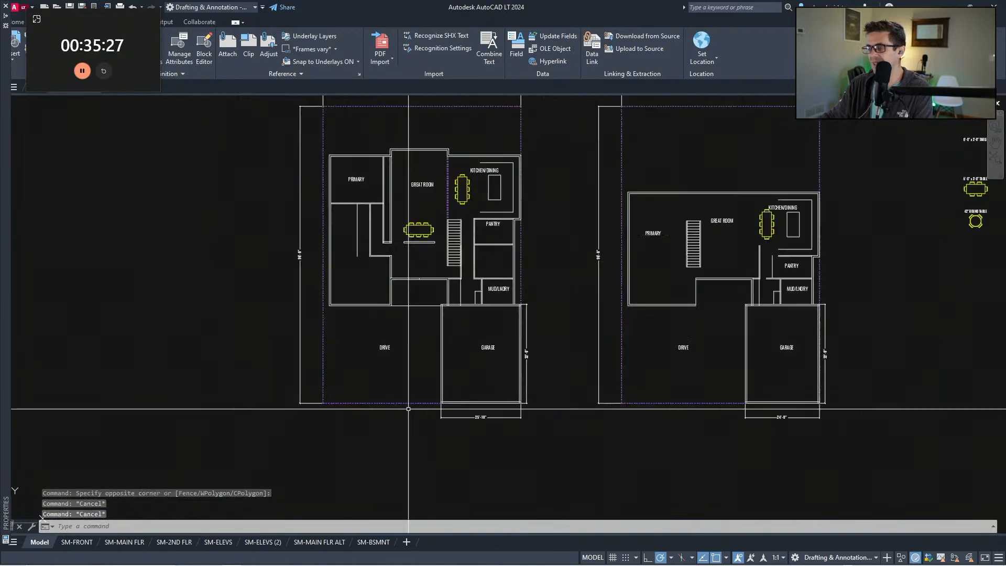
pyautogui.click(304, 435)
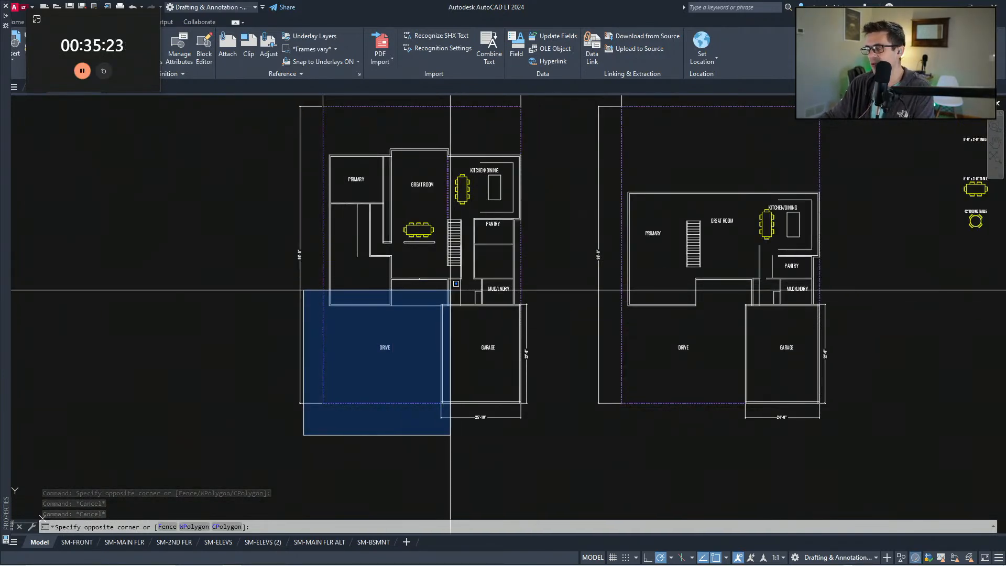
pyautogui.press('Escape')
pyautogui.press('Escape')
pyautogui.scroll(-2, 424, 367)
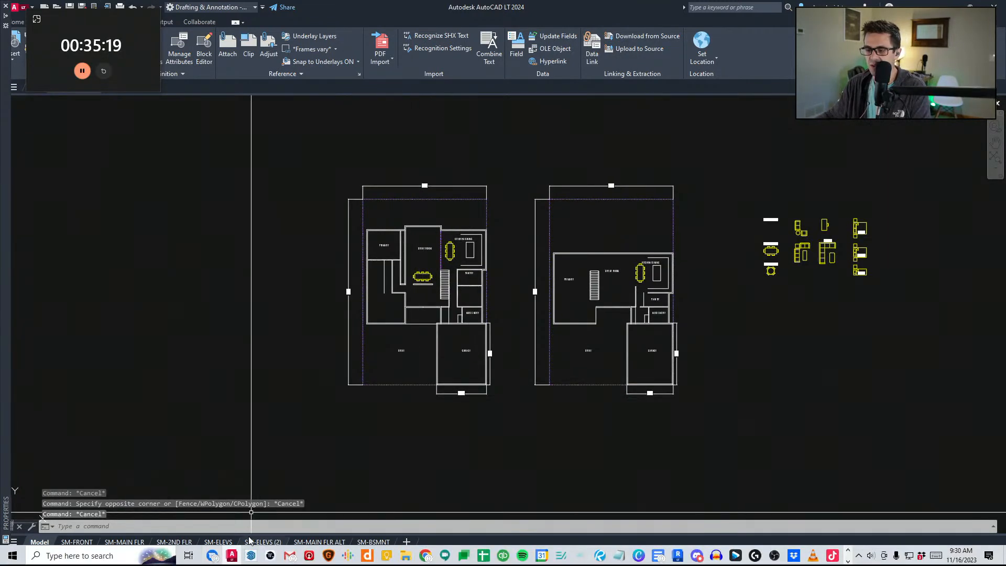
# Step: Switch to SketchUp and close the King model, saving its changes
pyautogui.moveTo(252, 559)
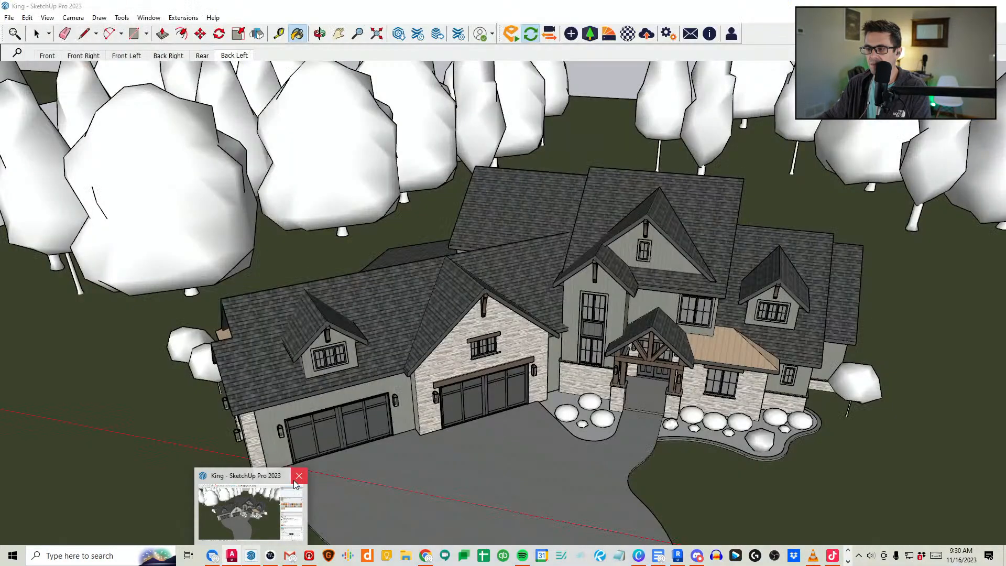
pyautogui.click(296, 478)
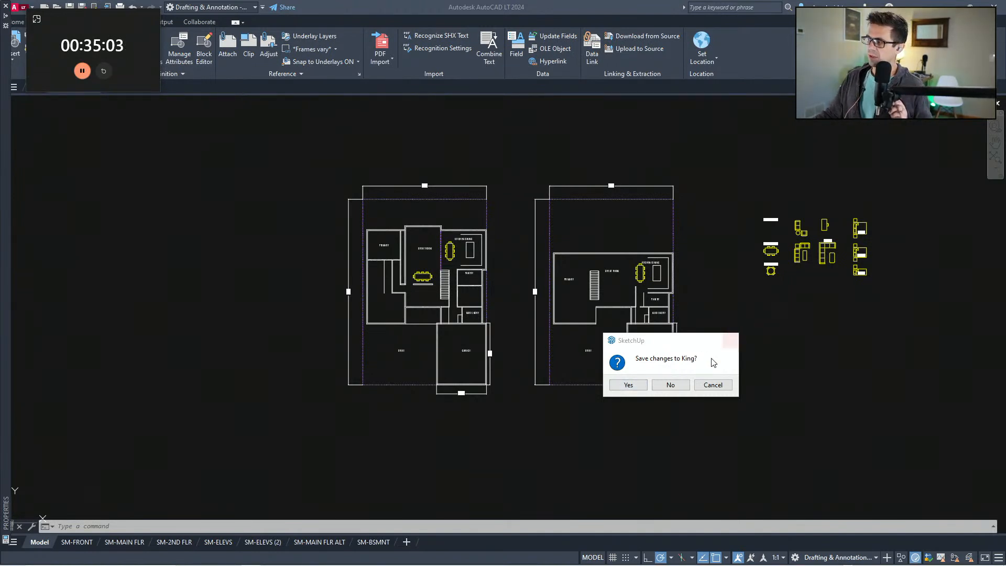
pyautogui.click(631, 385)
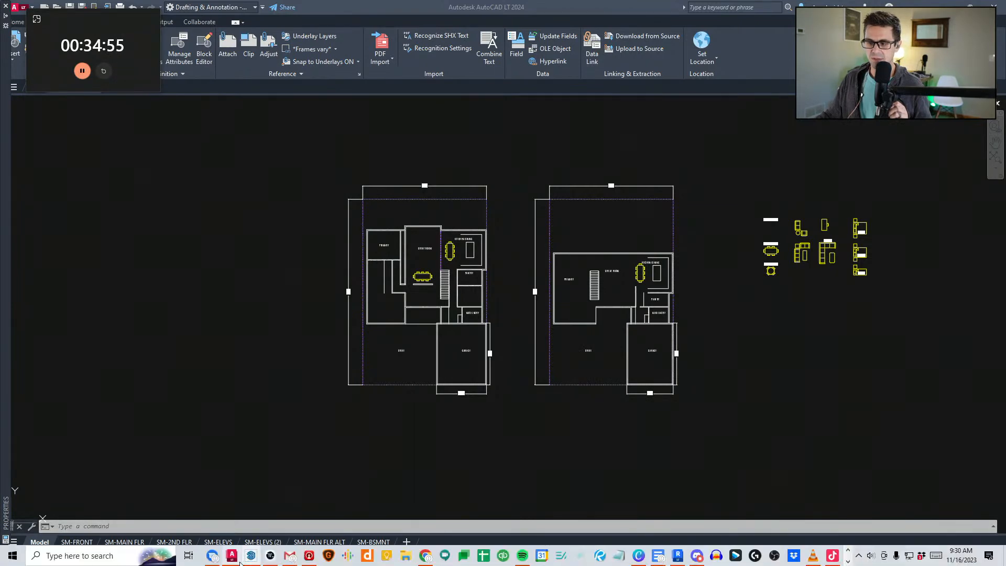
pyautogui.click(251, 559)
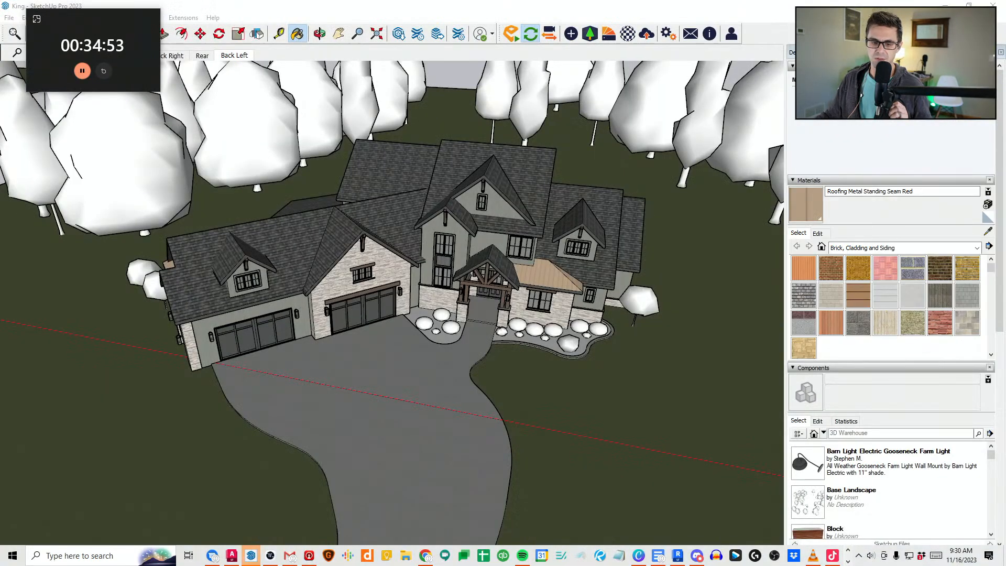
pyautogui.click(701, 4)
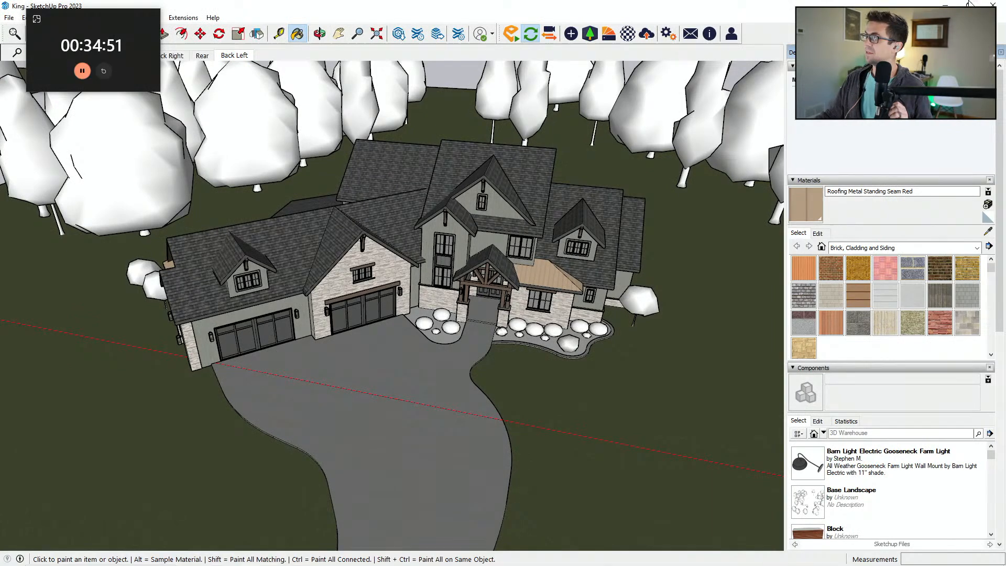
pyautogui.click(994, 6)
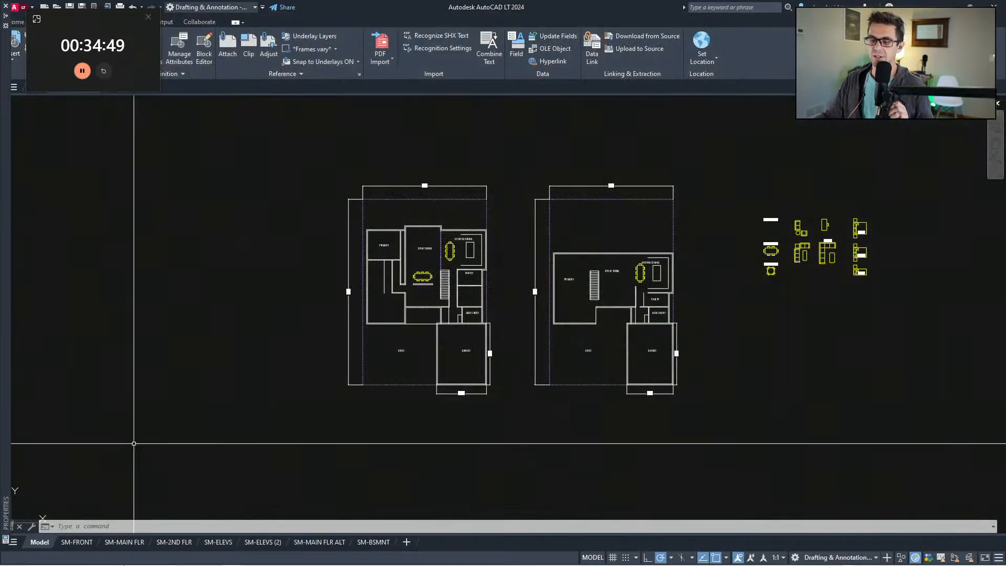
# Step: Open the drawing VRBO Prop_SKP.dwg in AutoCAD and ignore its unresolved reference files
pyautogui.moveTo(218, 564)
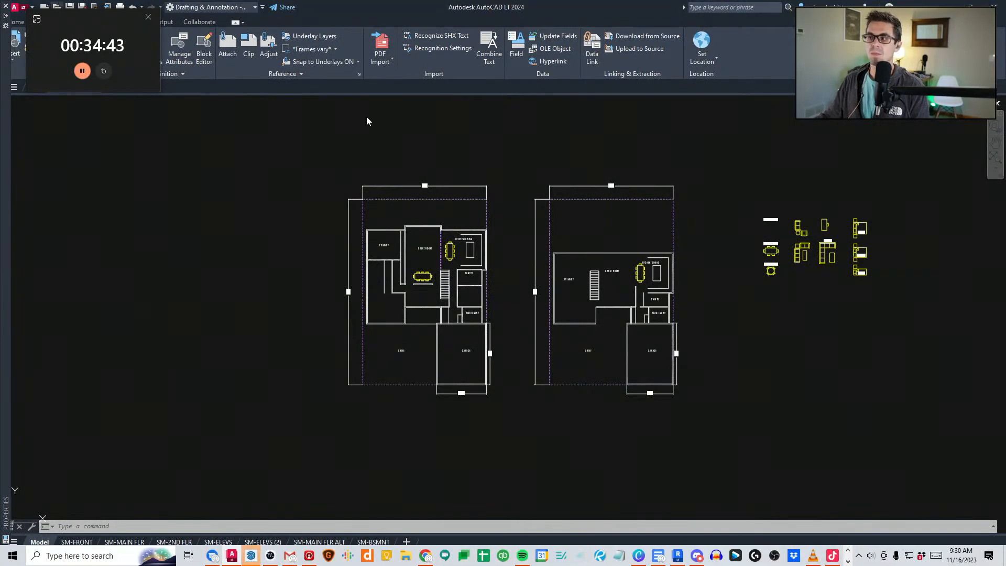
pyautogui.hotkey('ctrl', 'o')
pyautogui.moveTo(564, 227); pyautogui.dragTo(0, 339)
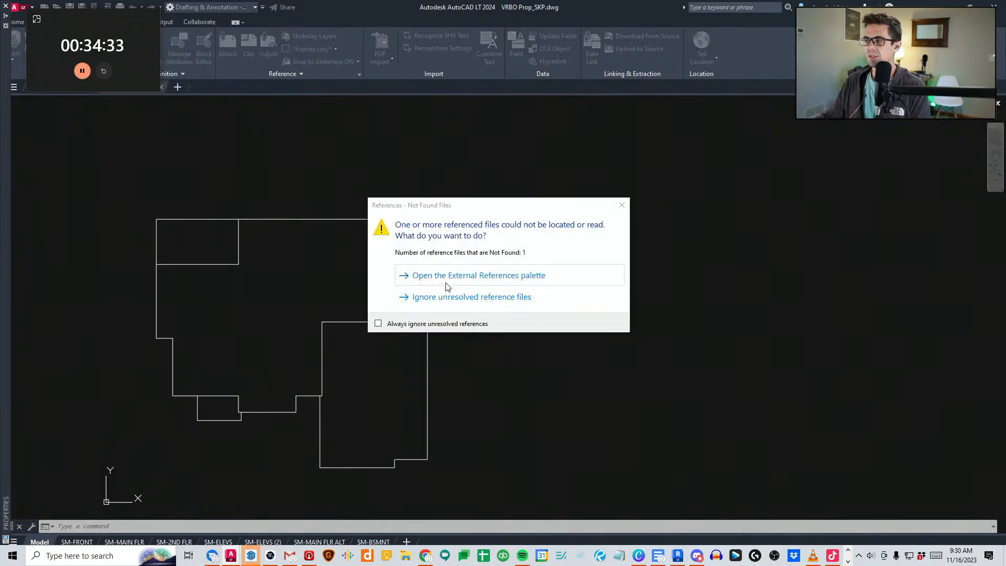
pyautogui.click(443, 300)
pyautogui.scroll(-4, 404, 307)
pyautogui.press('Escape')
pyautogui.press('Escape')
pyautogui.click(249, 407)
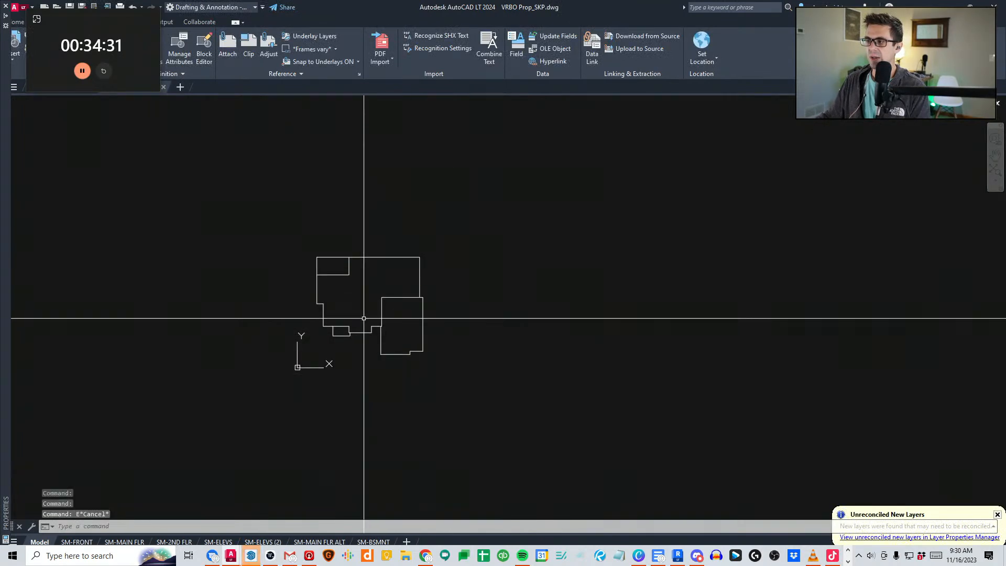
# Step: Erase the entire old building outline from the VRBO Prop_SKP drawing
pyautogui.click(543, 214)
pyautogui.write('E')
pyautogui.moveTo(468, 246); pyautogui.dragTo(542, 265, button='middle')
pyautogui.press('Escape')
# Step: Switch to the VRBO Prop drawing and copy the complete left house floor plan, including its garage
pyautogui.moveTo(72, 17); pyautogui.dragTo(59, 37)
pyautogui.click(205, 84)
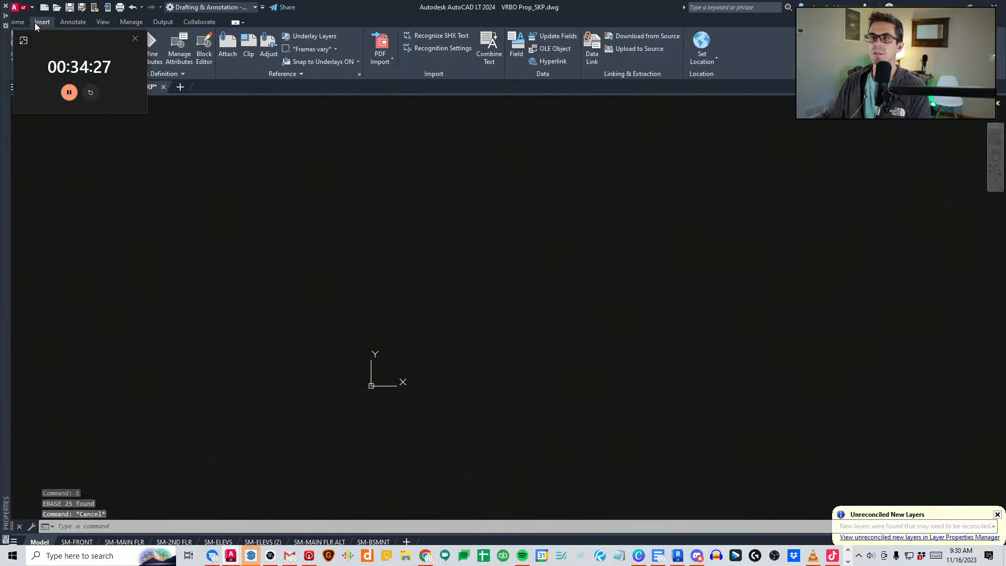
pyautogui.click(51, 34)
pyautogui.moveTo(67, 34); pyautogui.dragTo(77, 118)
pyautogui.click(71, 88)
pyautogui.click(84, 87)
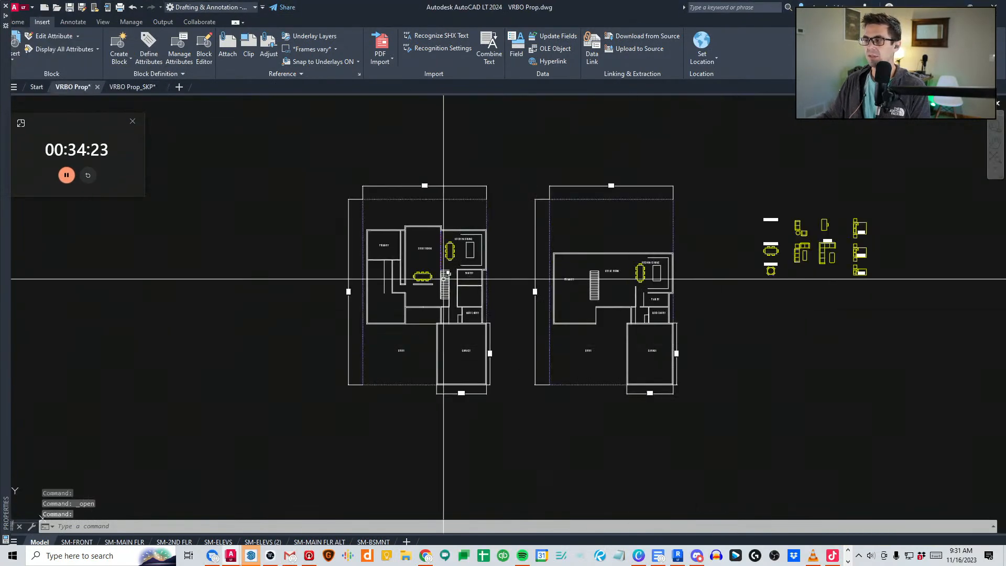
pyautogui.click(360, 392)
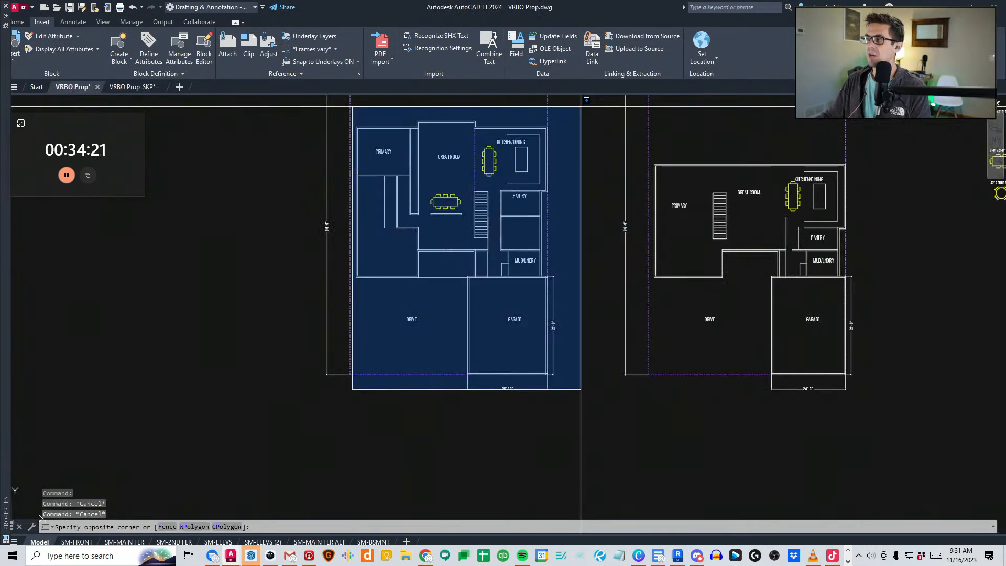
pyautogui.click(584, 105)
pyautogui.hotkey('ctrl', 'c')
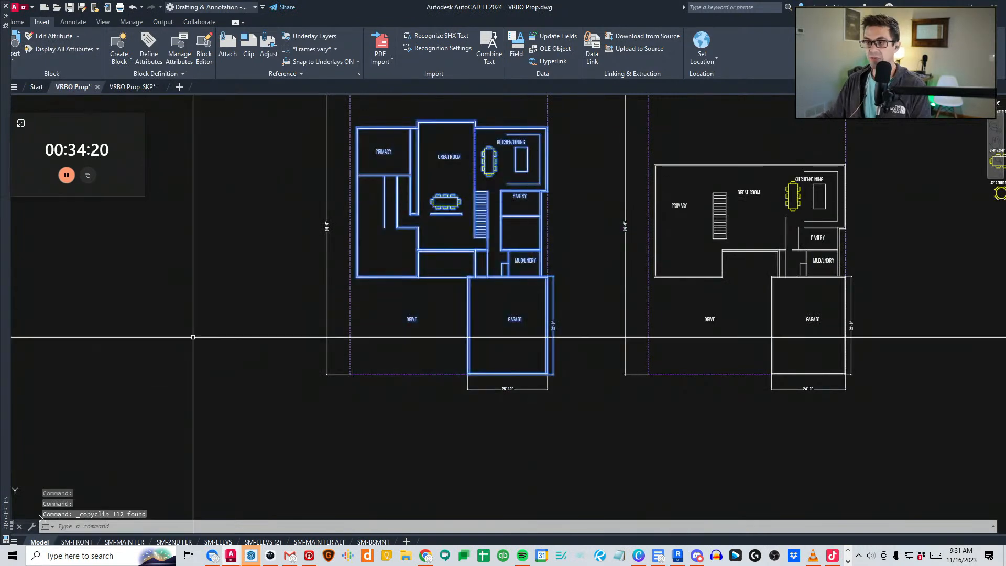
# Step: Paste the copied floor plan into the emptied VRBO Prop_SKP drawing
pyautogui.click(128, 90)
pyautogui.hotkey('ctrl', 'v')
pyautogui.click(389, 370)
pyautogui.press('Escape')
# Step: Erase the DRIVE label and the dimension beside the garage from the pasted floor plan
pyautogui.scroll(2, 469, 361)
pyautogui.click(289, 317)
pyautogui.press('Escape')
pyautogui.click(352, 323)
pyautogui.click(329, 304)
pyautogui.write('e')
pyautogui.press('Escape')
pyautogui.scroll(2, 535, 337)
pyautogui.click(518, 313)
pyautogui.click(488, 275)
pyautogui.press('Escape')
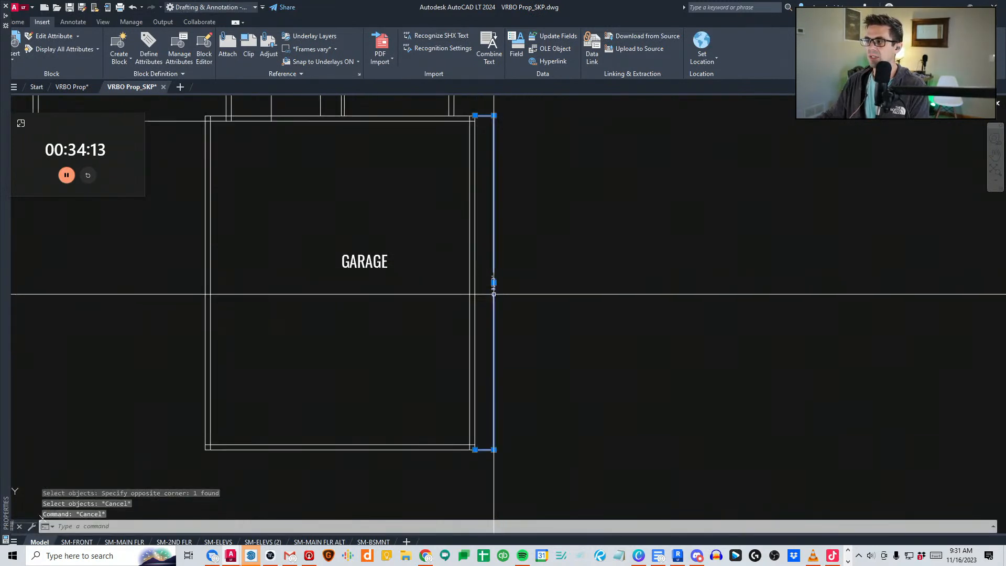
pyautogui.click(494, 295)
pyautogui.write('e')
# Step: Erase the GARAGE label and the garage's inner wall lines, keeping only its outer outline
pyautogui.scroll(2, 492, 430)
pyautogui.click(442, 474)
pyautogui.click(366, 419)
pyautogui.write('e')
pyautogui.scroll(-3, 437, 317)
pyautogui.moveTo(391, 254); pyautogui.dragTo(452, 417, button='middle')
pyautogui.click(453, 417)
pyautogui.click(428, 400)
pyautogui.write('e')
pyautogui.press('Escape')
pyautogui.press('Escape')
# Step: Erase the wall lines that separate the garage from the house
pyautogui.scroll(3, 366, 328)
pyautogui.click(332, 308)
pyautogui.click(234, 291)
pyautogui.write('e')
pyautogui.click(315, 265)
pyautogui.click(297, 250)
pyautogui.write('e tr')
# Step: Trim the leftover wall line ends where the garage meets the house
pyautogui.click(306, 301)
pyautogui.click(283, 271)
pyautogui.press('space')
pyautogui.click(300, 296)
pyautogui.click(284, 288)
pyautogui.click(332, 287)
pyautogui.click(321, 264)
pyautogui.press('Escape')
pyautogui.scroll(-2, 416, 399)
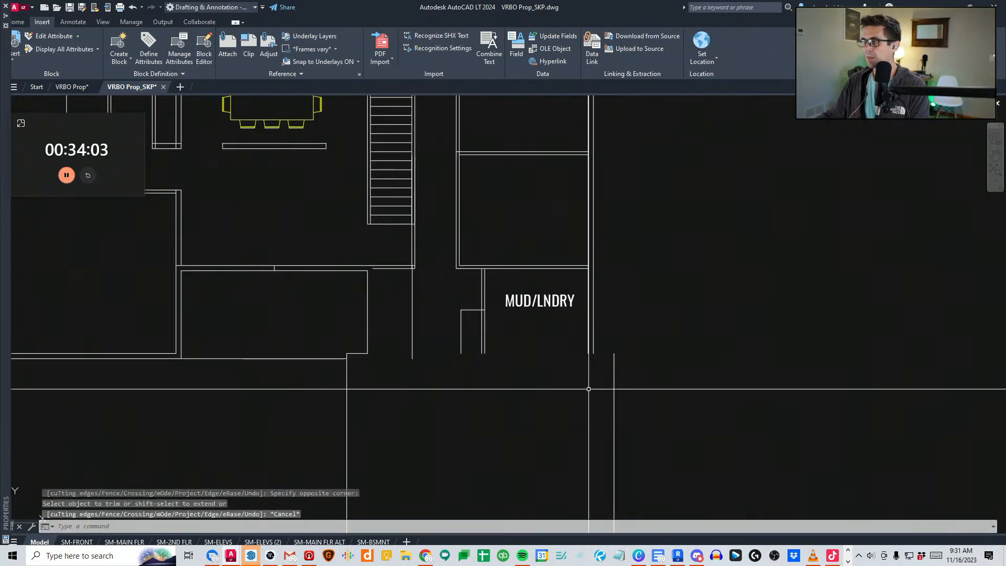
# Step: Erase the mud/laundry walls and label, and draw a line closing the gap between the house's side wall and the garage
pyautogui.click(589, 389)
pyautogui.click(508, 294)
pyautogui.write('e l')
pyautogui.click(592, 353)
pyautogui.press('Escape')
# Step: Erase the stairs, the pantry walls, the great room table and a wall line behind the front recess
pyautogui.scroll(-2, 613, 353)
pyautogui.click(398, 213)
pyautogui.press('Escape')
pyautogui.press('Escape')
pyautogui.scroll(4, 374, 366)
pyautogui.click(391, 345)
pyautogui.scroll(-2, 672, 458)
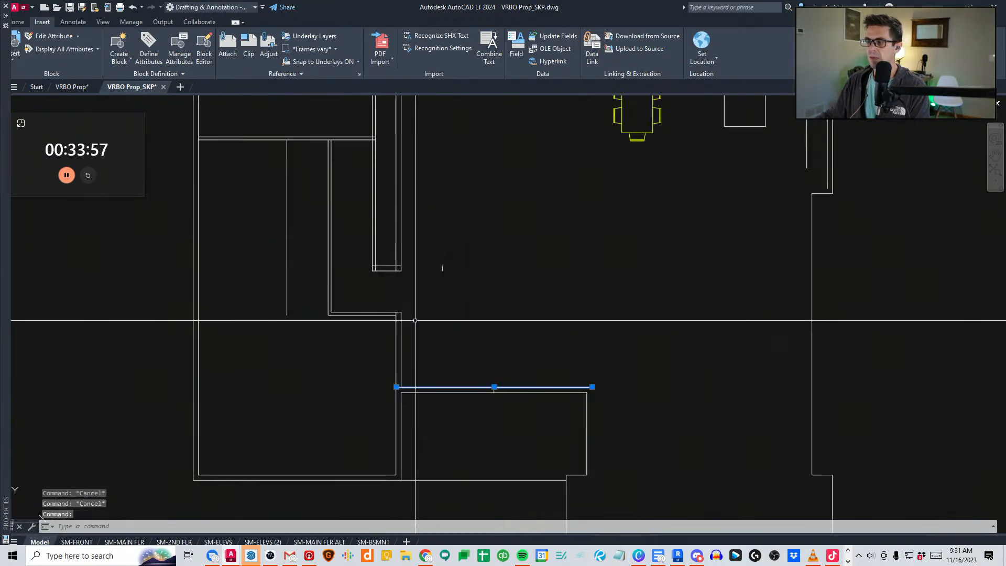
pyautogui.write('e')
pyautogui.press('Escape')
# Step: Erase the primary suite's interior walls and the remaining inner wall line behind the front recess
pyautogui.scroll(2, 591, 392)
pyautogui.click(600, 386)
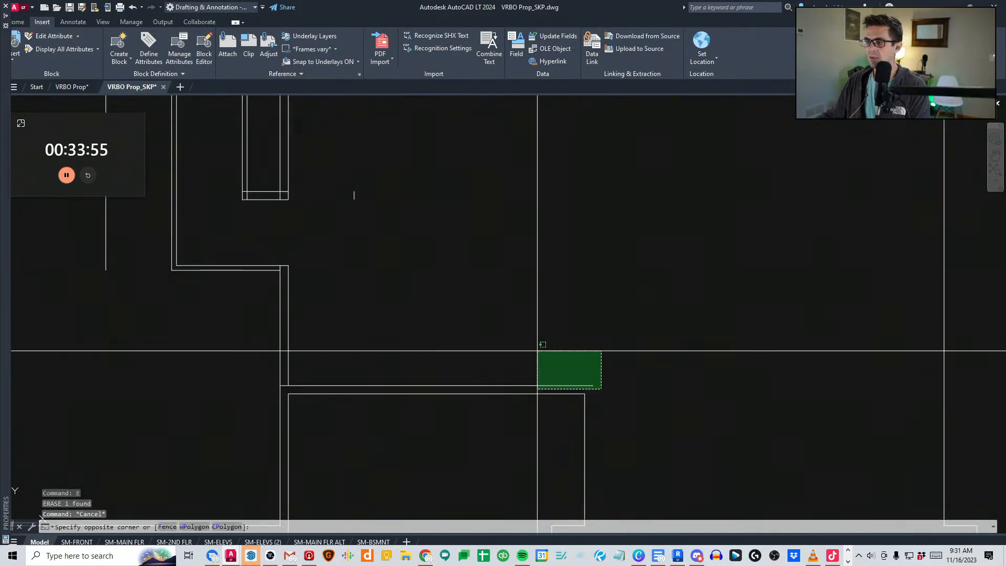
pyautogui.scroll(-3, 524, 367)
pyautogui.click(243, 157)
pyautogui.write('e')
pyautogui.press('Escape')
pyautogui.press('Escape')
pyautogui.moveTo(260, 229); pyautogui.dragTo(277, 303, button='middle')
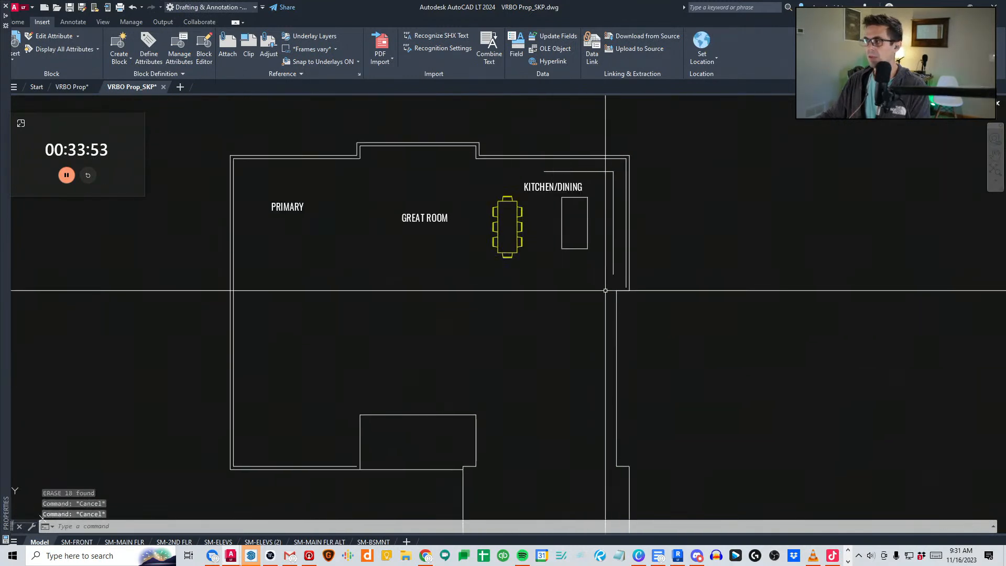
# Step: Erase the room labels, the dining table, the kitchen island and counters, and the kitchen's inner wall lines
pyautogui.scroll(4, 624, 283)
pyautogui.click(625, 283)
pyautogui.scroll(-4, 503, 262)
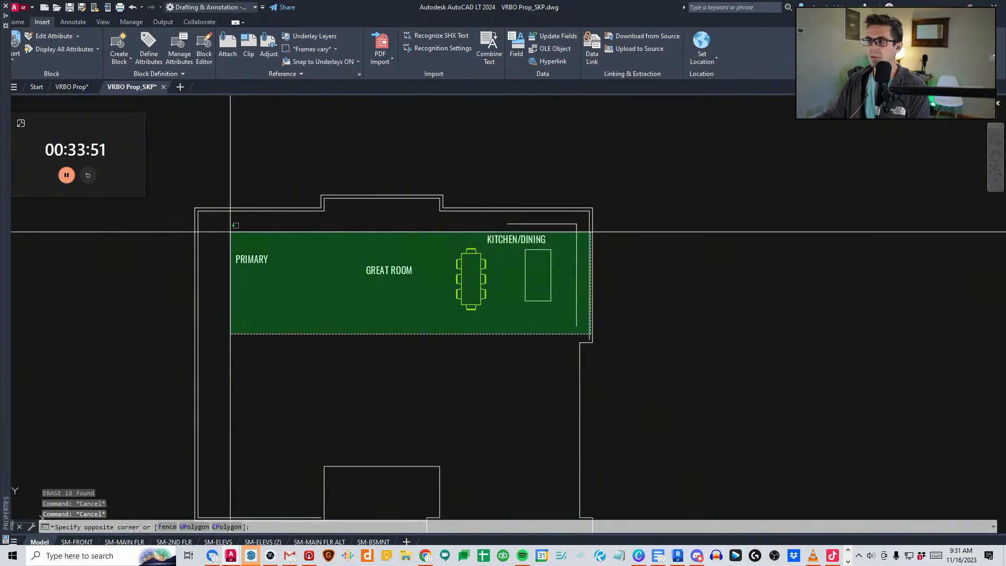
pyautogui.click(275, 239)
pyautogui.write('e')
pyautogui.press('Escape')
pyautogui.press('Escape')
# Step: Erase the inner wall line of the great room's rear bump-out
pyautogui.scroll(4, 383, 228)
pyautogui.click(366, 200)
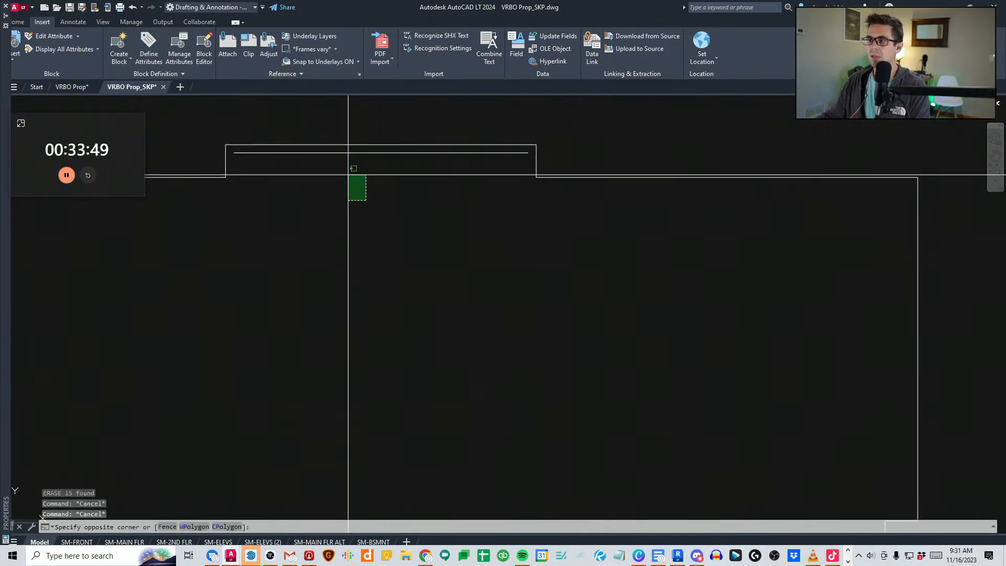
pyautogui.click(326, 143)
pyautogui.write('e')
pyautogui.press('Escape')
# Step: Erase the remaining stray inner wall segments around the rear of the house outline
pyautogui.scroll(-4, 367, 262)
pyautogui.scroll(6, 415, 279)
pyautogui.click(414, 279)
pyautogui.click(370, 238)
pyautogui.write('e')
pyautogui.press('Escape')
pyautogui.press('Escape')
pyautogui.click(376, 277)
pyautogui.click(363, 257)
pyautogui.write('e')
pyautogui.press('Escape')
pyautogui.press('Escape')
# Step: Erase the inner line of the primary suite's front wall and save the VRBO Prop_SKP drawing
pyautogui.scroll(-2, 412, 299)
pyautogui.moveTo(428, 365); pyautogui.dragTo(420, 279, button='middle')
pyautogui.scroll(1, 474, 281)
pyautogui.click(477, 307)
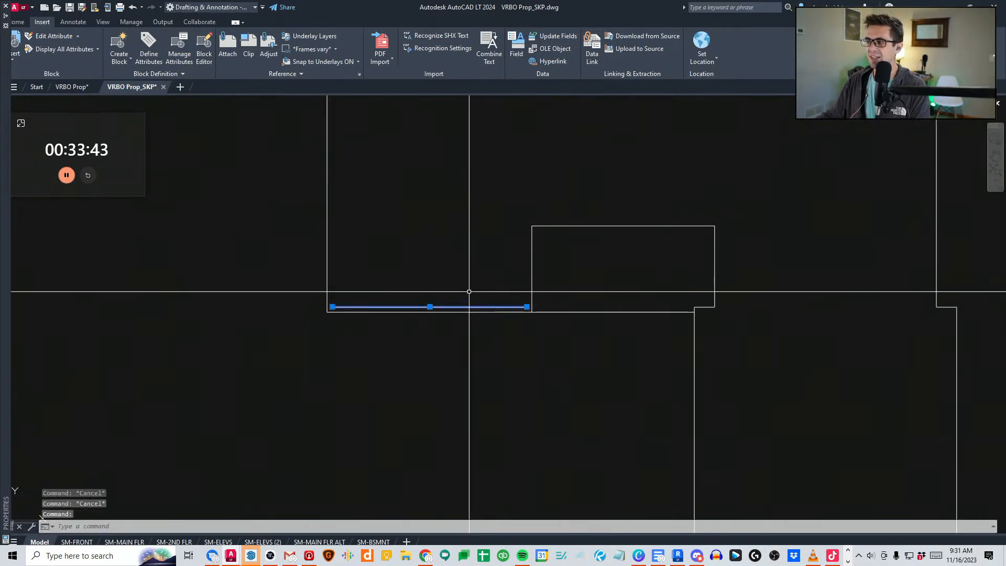
pyautogui.write('e')
pyautogui.press('Escape')
pyautogui.press('Escape')
pyautogui.scroll(-6, 449, 323)
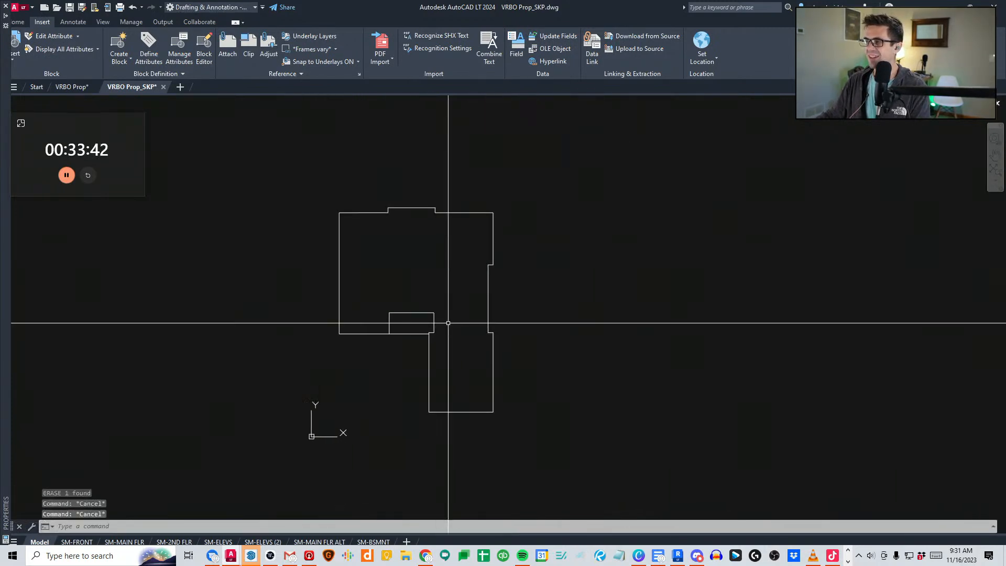
pyautogui.click(68, 9)
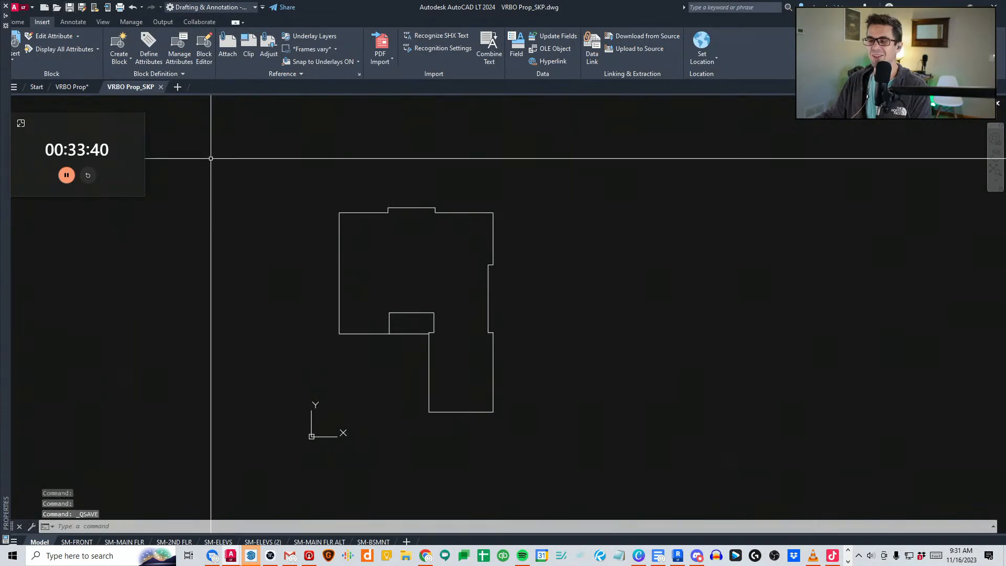
# Step: Switch to SketchUp, start a new model and erase its default scale figure
pyautogui.click(257, 555)
pyautogui.click(405, 204)
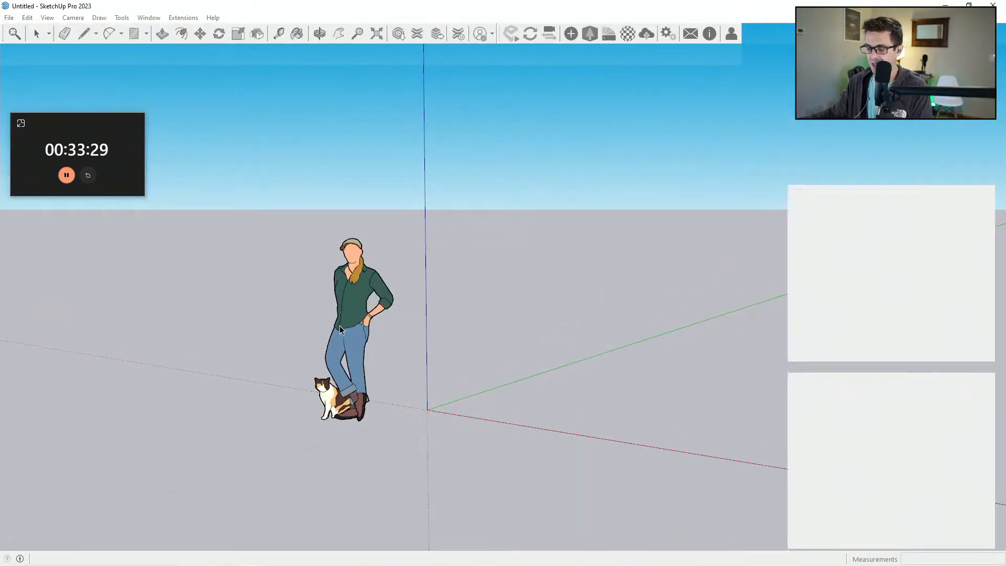
pyautogui.click(267, 278)
pyautogui.press('e')
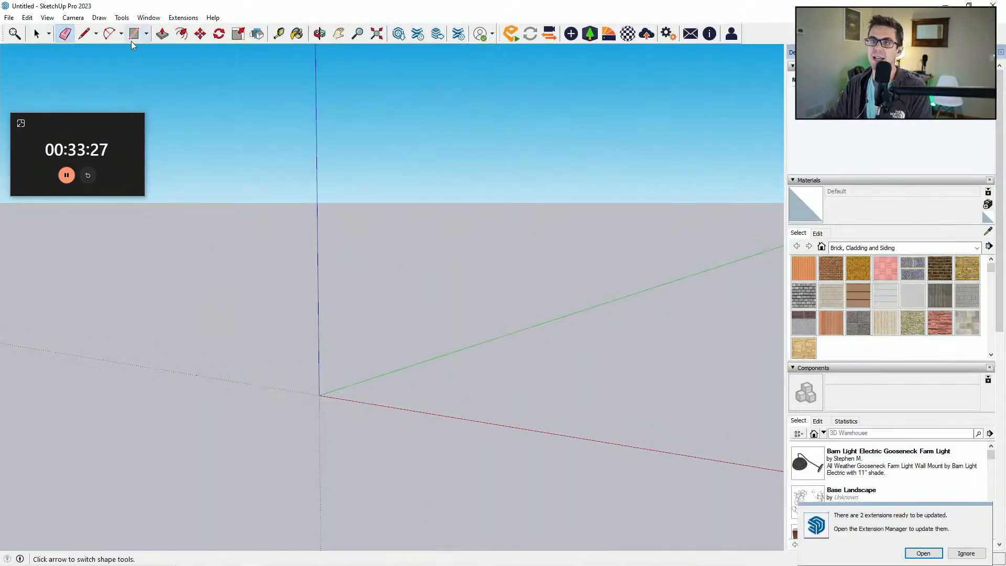
pyautogui.click(10, 18)
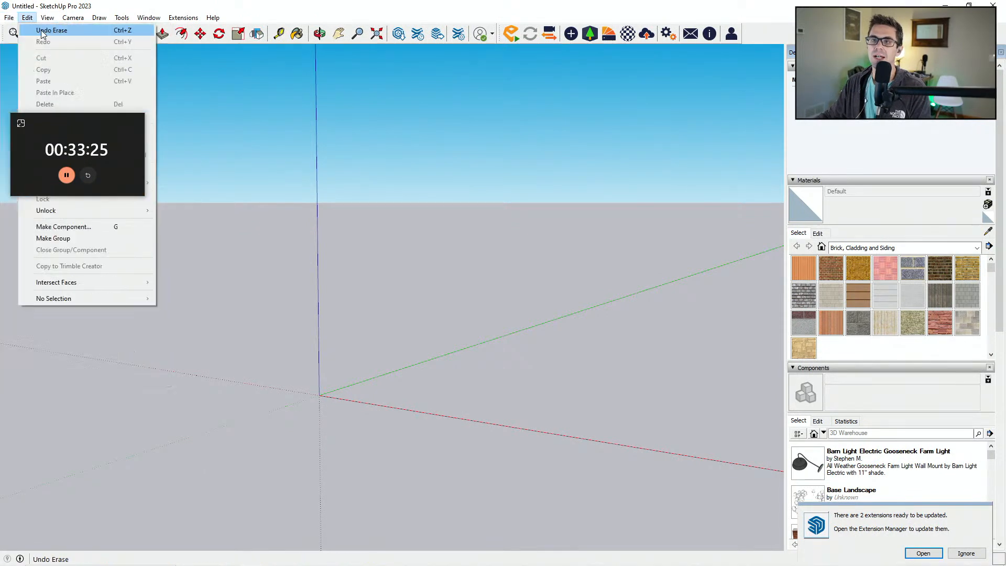
pyautogui.click(437, 237)
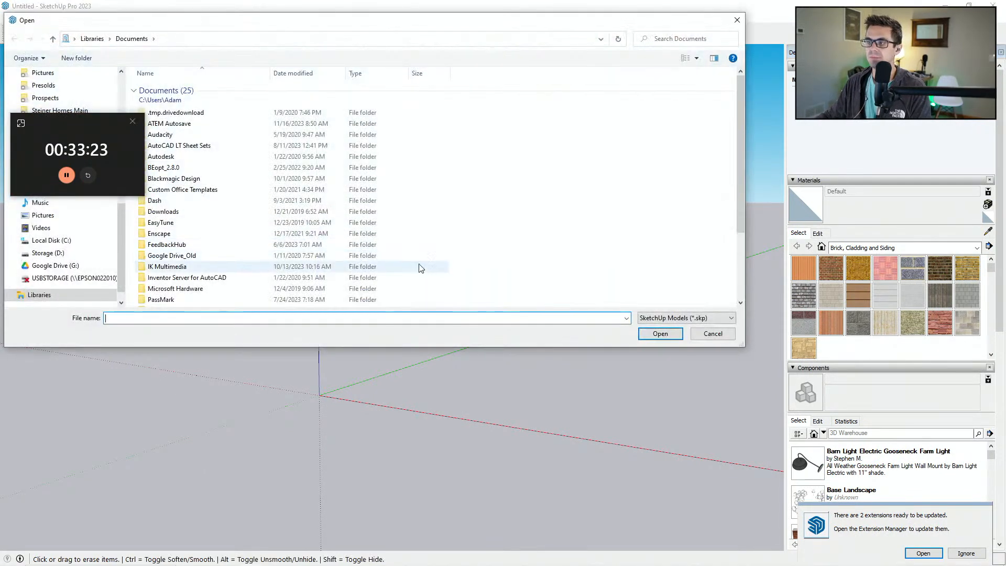
pyautogui.click(712, 334)
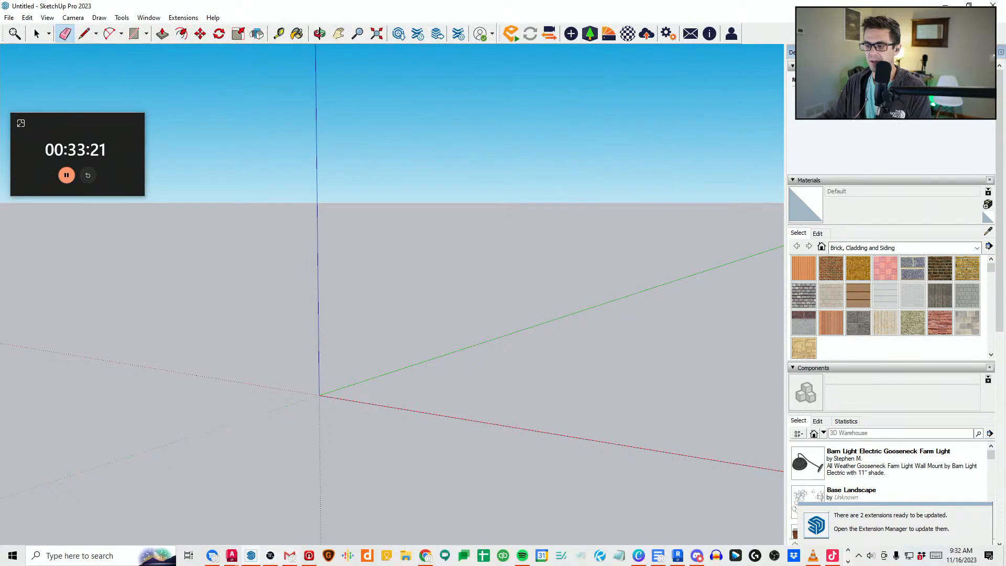
# Step: Switch to the VRBO Prop drawing in AutoCAD and examine the right house floor plan's layout and garage
pyautogui.click(229, 558)
pyautogui.click(204, 516)
pyautogui.scroll(5, 350, 431)
pyautogui.moveTo(260, 464); pyautogui.dragTo(268, 474, button='middle')
pyautogui.moveTo(490, 184); pyautogui.dragTo(481, 270, button='middle')
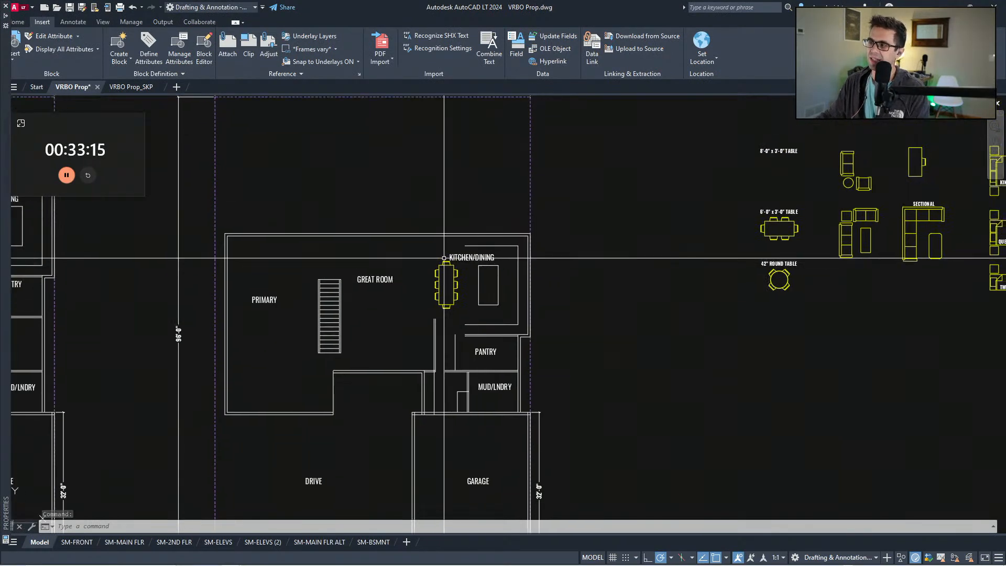
pyautogui.click(419, 254)
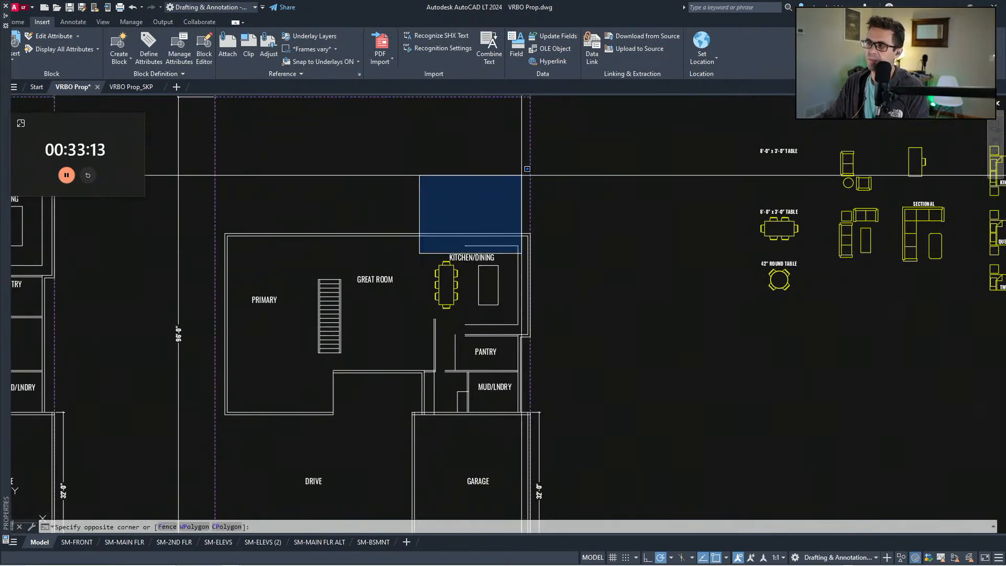
pyautogui.press('Escape')
pyautogui.press('Escape')
pyautogui.moveTo(496, 311)
pyautogui.mouseDown(button='middle')
pyautogui.moveTo(525, 284)
pyautogui.moveTo(498, 301)
pyautogui.mouseUp(button='middle')
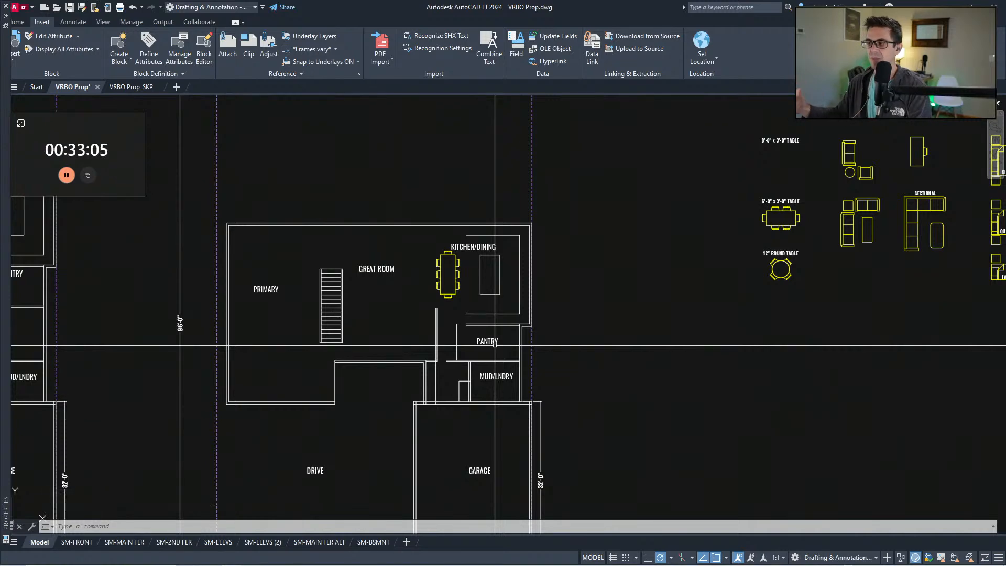
pyautogui.scroll(-3, 494, 344)
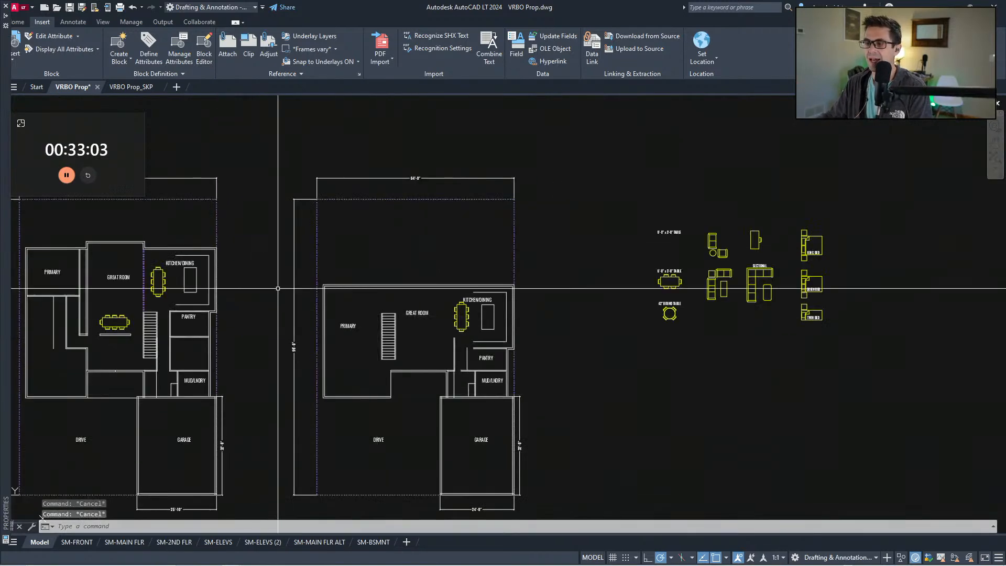
# Step: Switch back to SketchUp and import the drawing VRBO Prop_SKP.dwg into the new model
pyautogui.click(271, 559)
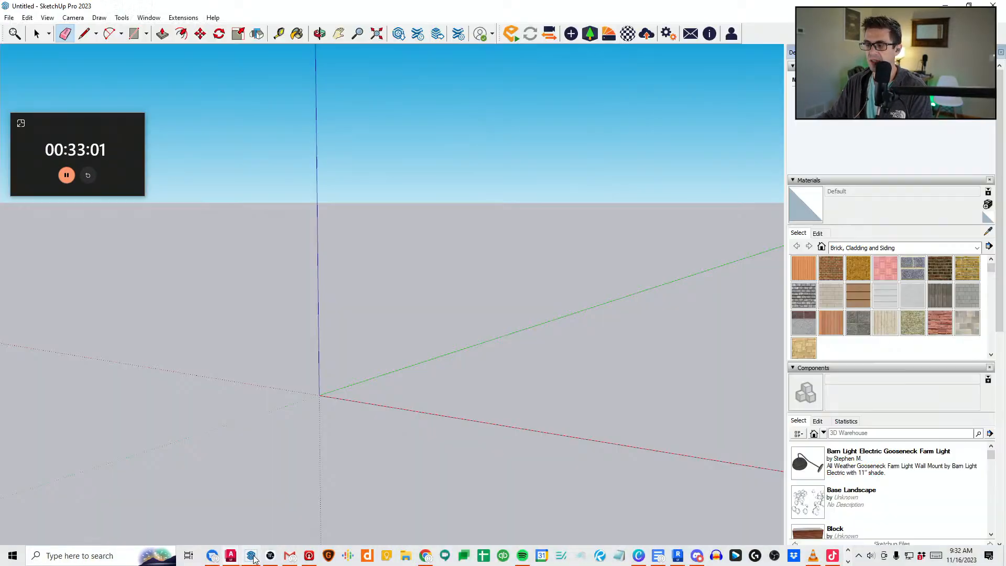
pyautogui.press('e')
pyautogui.moveTo(86, 123)
pyautogui.mouseDown()
pyautogui.moveTo(63, 67)
pyautogui.moveTo(73, 114)
pyautogui.moveTo(72, 57)
pyautogui.mouseUp()
pyautogui.click(9, 17)
pyautogui.moveTo(27, 18)
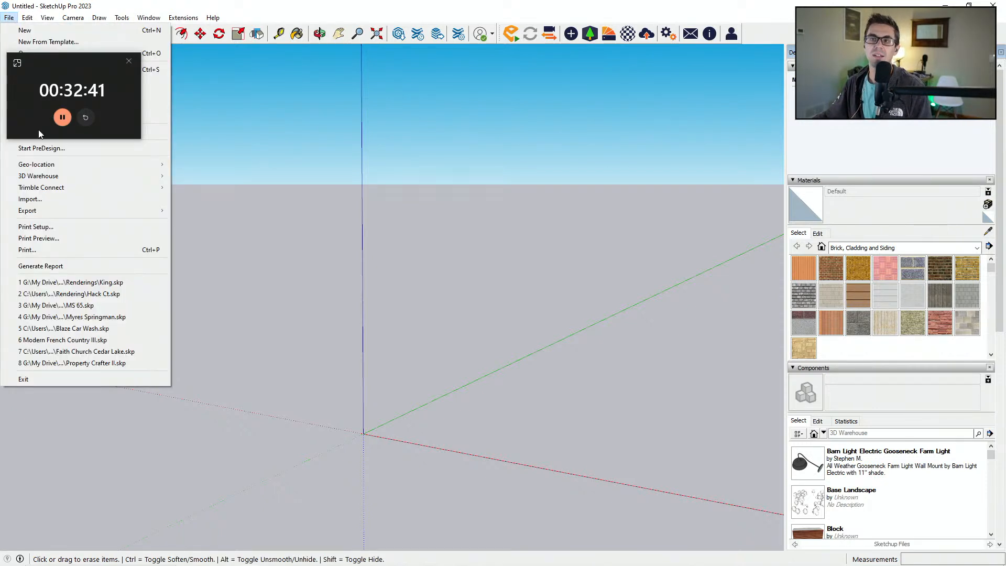
pyautogui.click(30, 199)
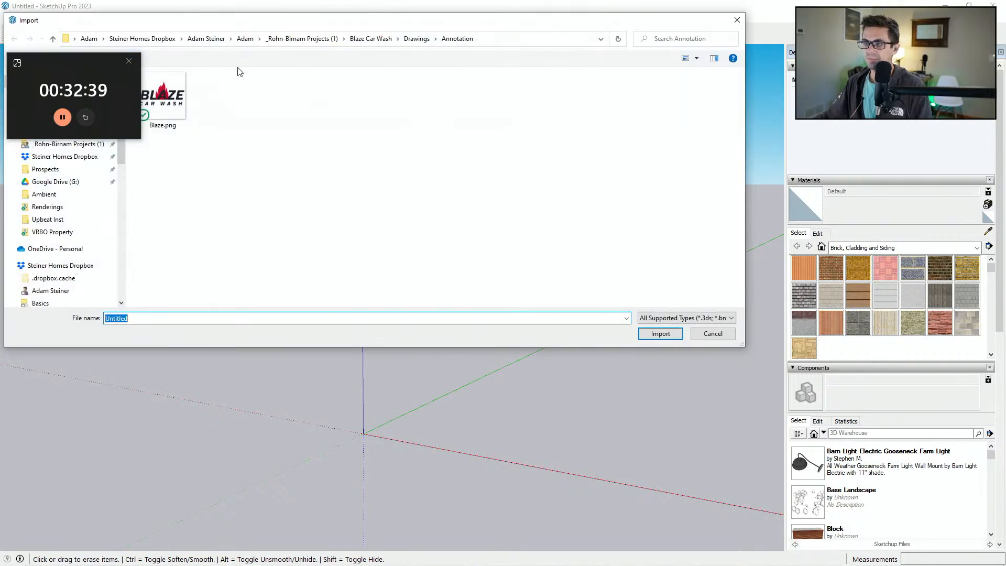
pyautogui.moveTo(239, 25); pyautogui.dragTo(282, 170)
pyautogui.click(68, 263)
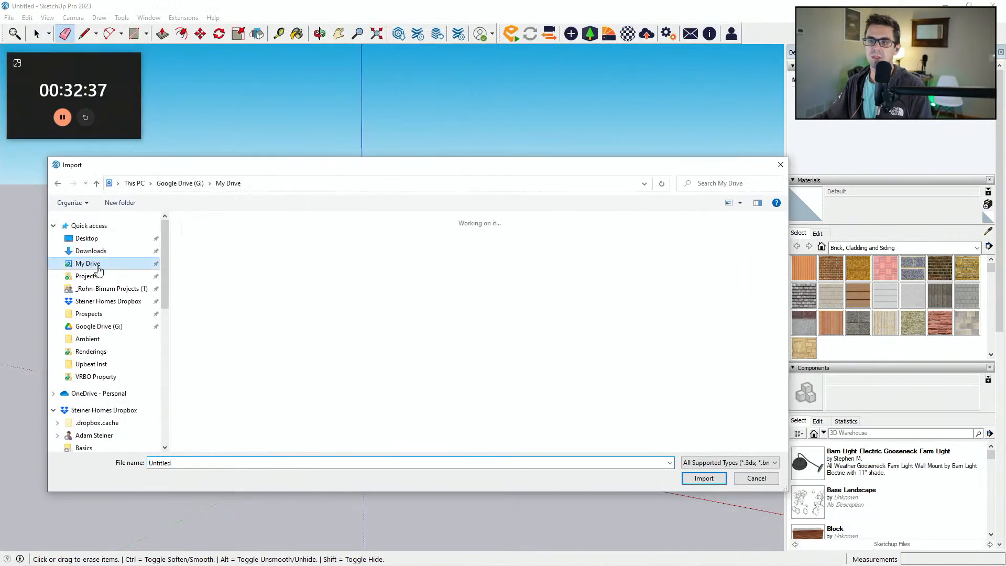
pyautogui.click(86, 276)
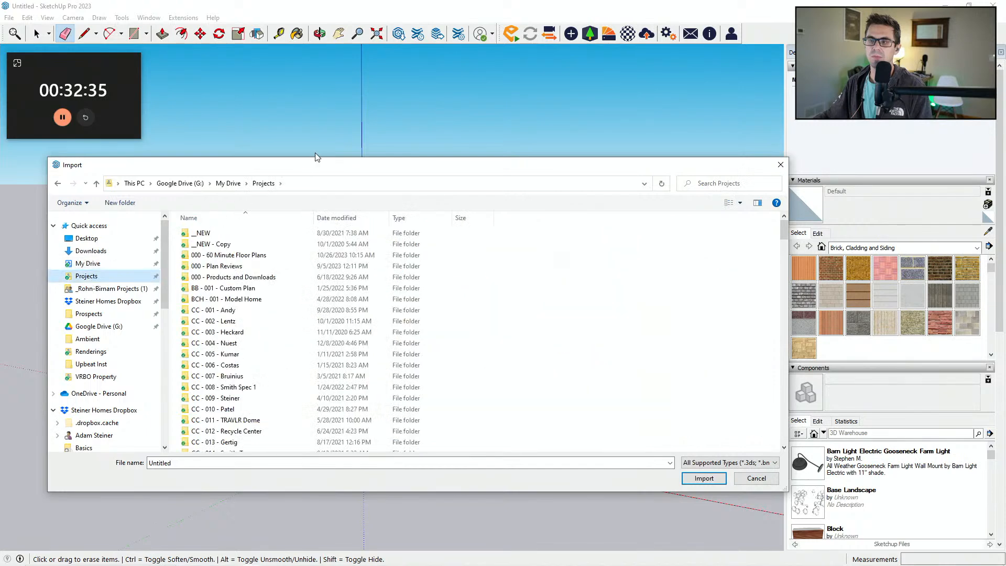
pyautogui.moveTo(306, 171); pyautogui.dragTo(0, 275)
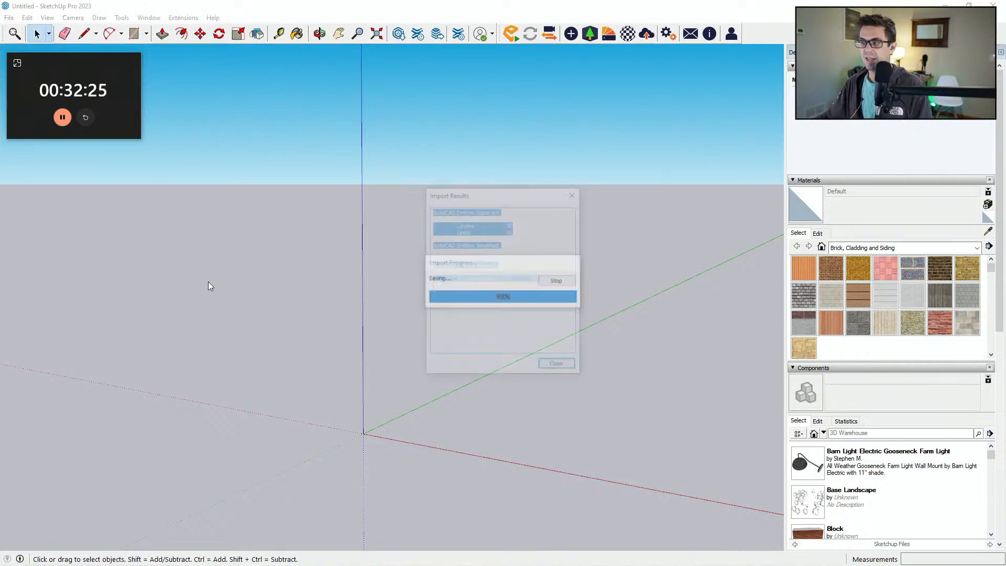
pyautogui.click(558, 366)
# Step: Explode the imported floor plan component into separate edges
pyautogui.scroll(5, 442, 389)
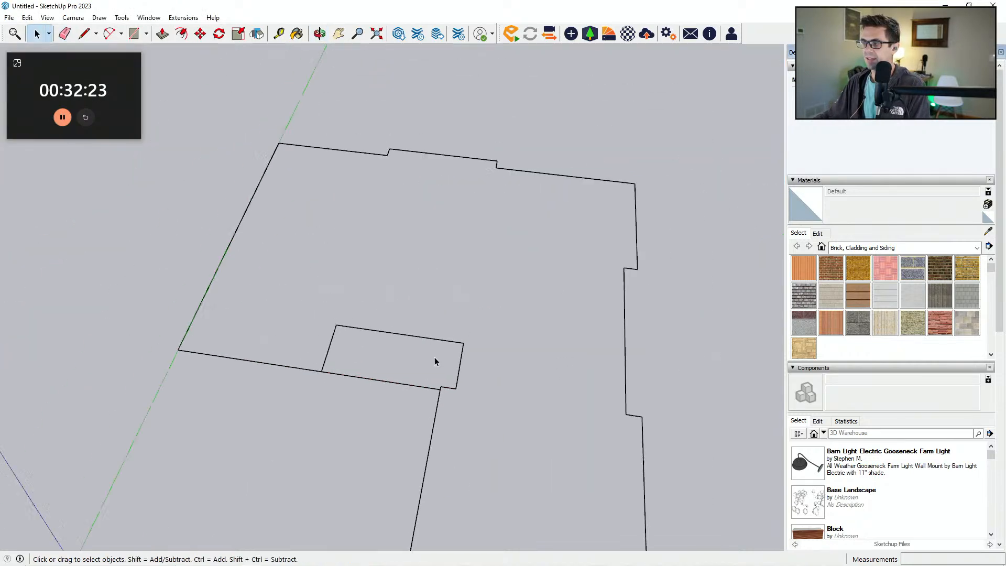
pyautogui.rightClick(458, 377)
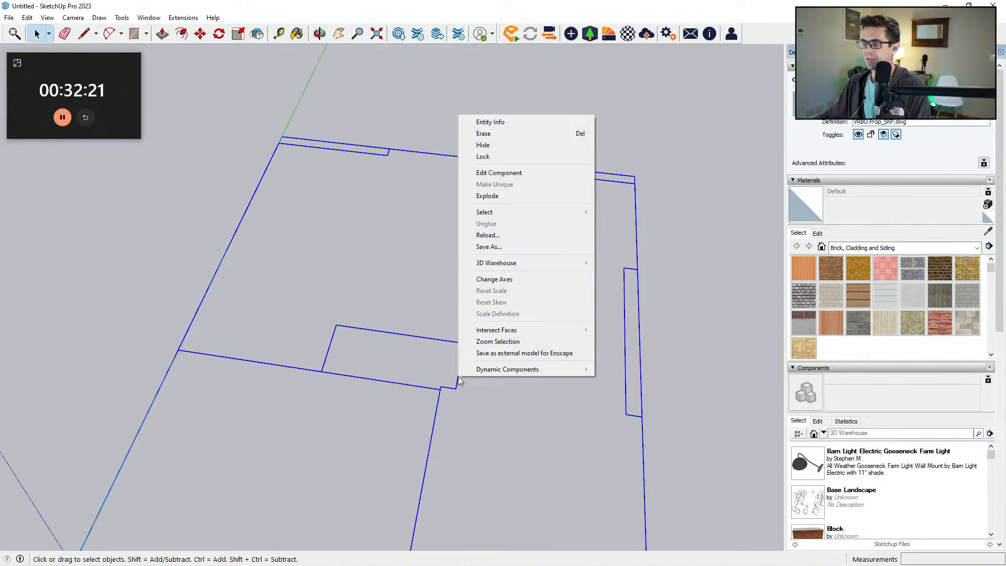
pyautogui.click(493, 197)
# Step: Draw a line from the notch in the rear wall to the porch outline and erase the surplus segment
pyautogui.moveTo(488, 207); pyautogui.dragTo(238, 471, button='middle')
pyautogui.moveTo(319, 406); pyautogui.dragTo(378, 335, button='middle')
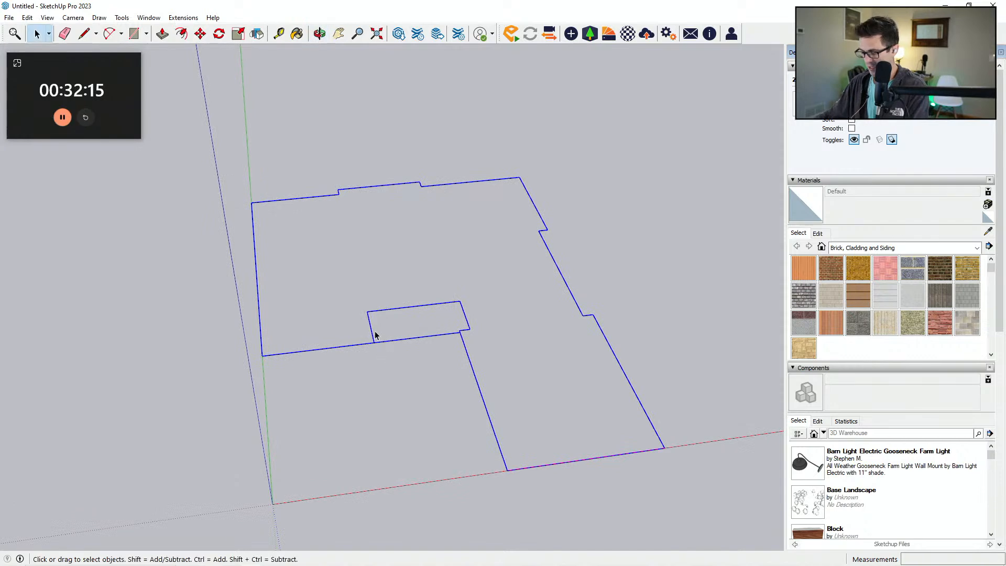
pyautogui.click(339, 194)
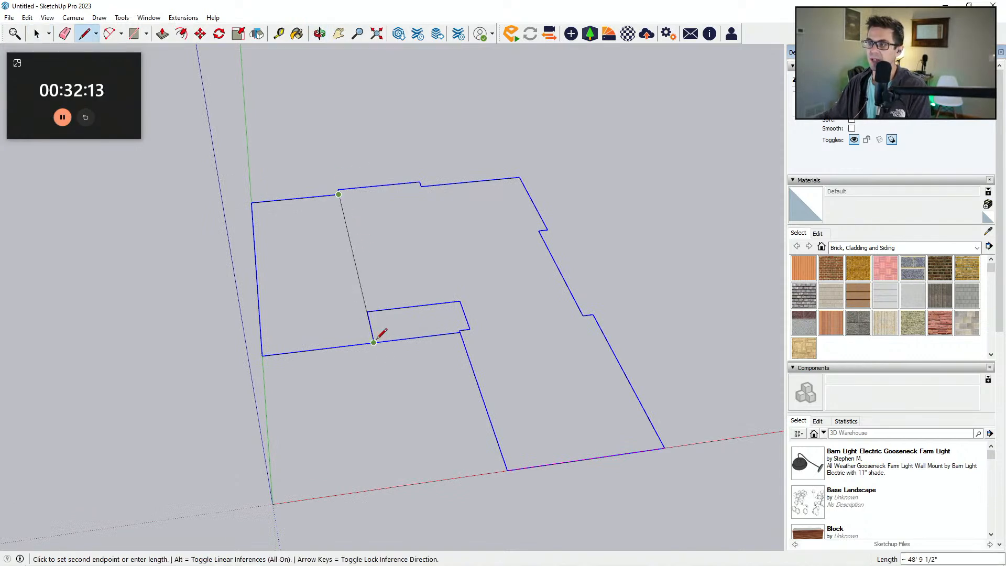
pyautogui.click(370, 327)
pyautogui.scroll(1, 370, 312)
pyautogui.scroll(2, 346, 305)
pyautogui.click(340, 308)
pyautogui.scroll(1, 368, 309)
pyautogui.press('e')
pyautogui.click(370, 320)
pyautogui.click(362, 310)
# Step: Retrace the porch edge to close the plan into faces, and draw a line separating the garage wing from the central block
pyautogui.scroll(-2, 423, 350)
pyautogui.moveTo(424, 350); pyautogui.dragTo(424, 341, button='middle')
pyautogui.press('l')
pyautogui.click(524, 344)
pyautogui.click(388, 356)
pyautogui.scroll(-3, 407, 394)
pyautogui.moveTo(467, 385)
pyautogui.mouseDown(button='middle')
pyautogui.moveTo(497, 386)
pyautogui.moveTo(505, 411)
pyautogui.mouseUp(button='middle')
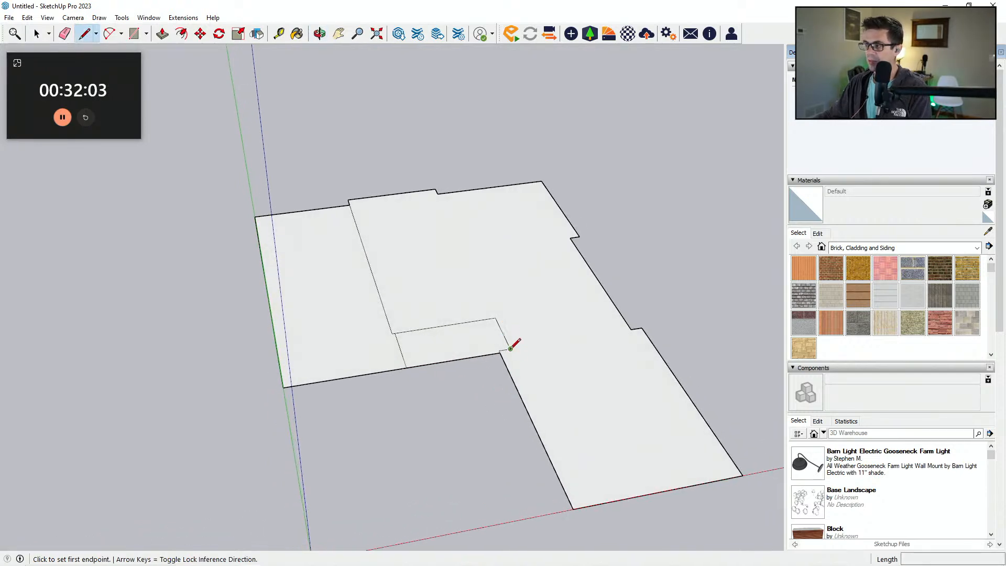
pyautogui.click(510, 349)
pyautogui.click(635, 329)
pyautogui.moveTo(606, 343)
pyautogui.mouseDown(button='middle')
pyautogui.moveTo(485, 358)
pyautogui.moveTo(521, 407)
pyautogui.mouseUp(button='middle')
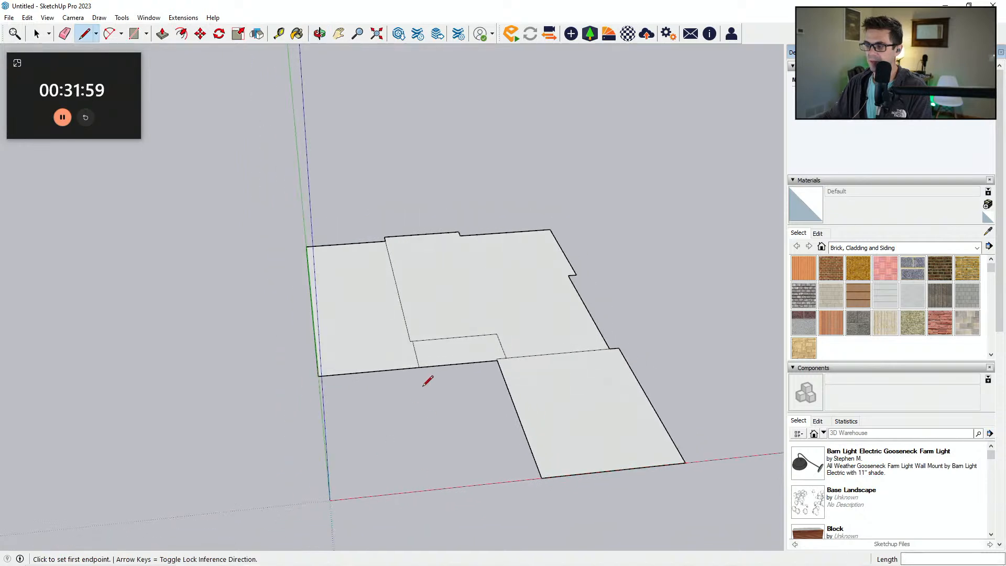
# Step: Raise the left wing, central block and garage faces by 8" and the porch face by 4" with Push/Pull
pyautogui.moveTo(420, 444); pyautogui.dragTo(451, 411, button='middle')
pyautogui.press('p')
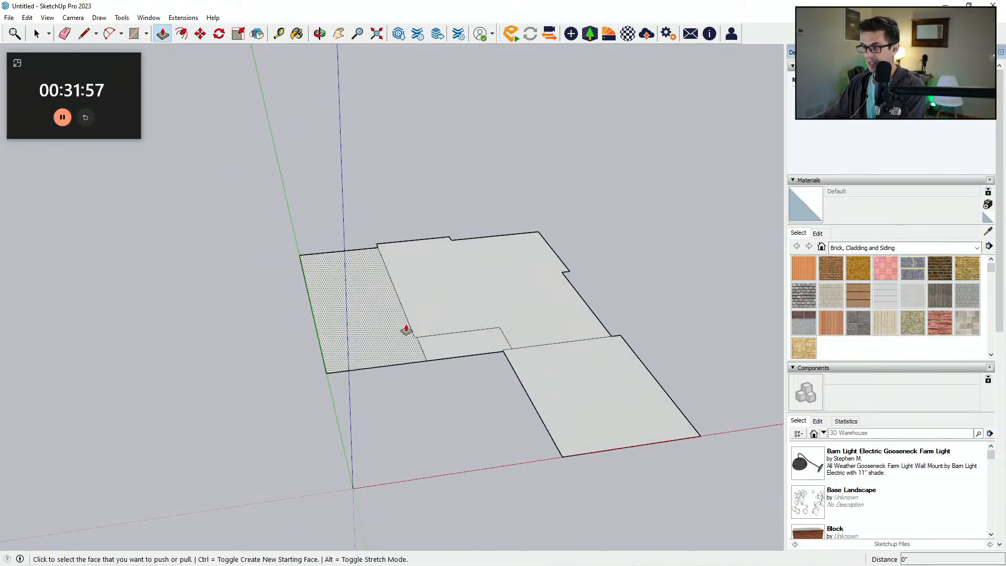
pyautogui.scroll(1, 407, 336)
pyautogui.click(404, 350)
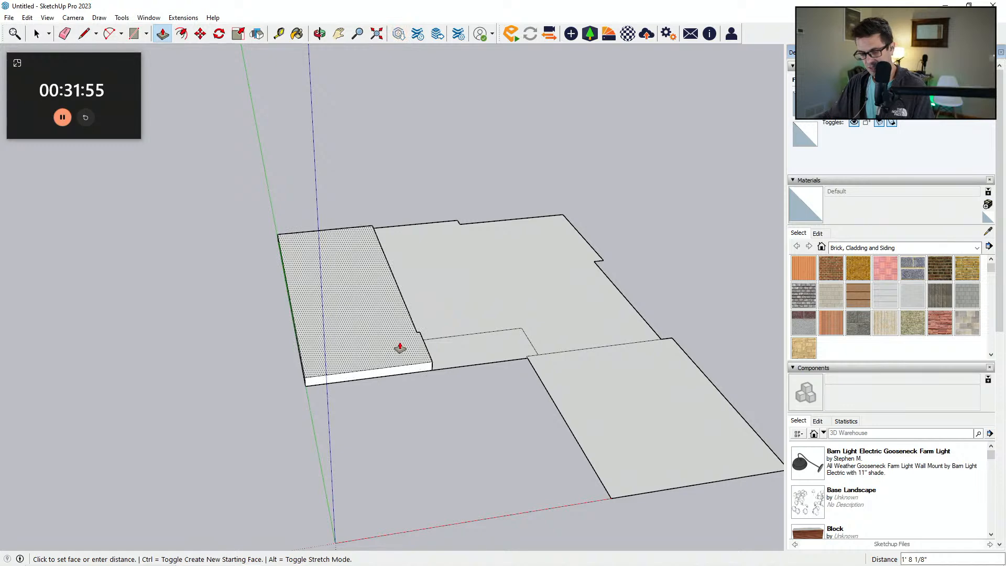
pyautogui.write('8')
pyautogui.press('Return')
pyautogui.moveTo(400, 349); pyautogui.dragTo(461, 339, button='middle')
pyautogui.doubleClick(422, 329)
pyautogui.click(390, 331)
pyautogui.click(576, 370)
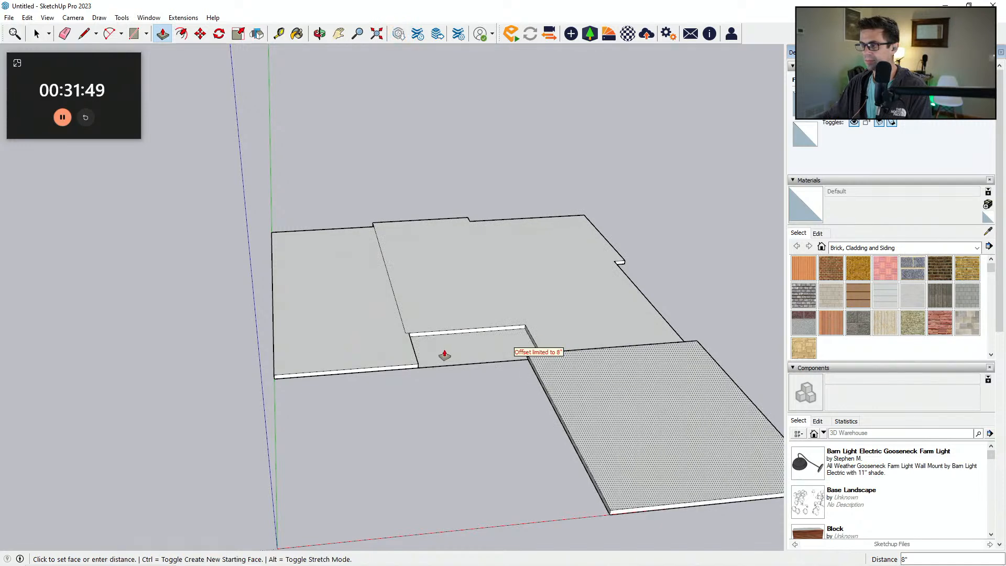
pyautogui.click(393, 348)
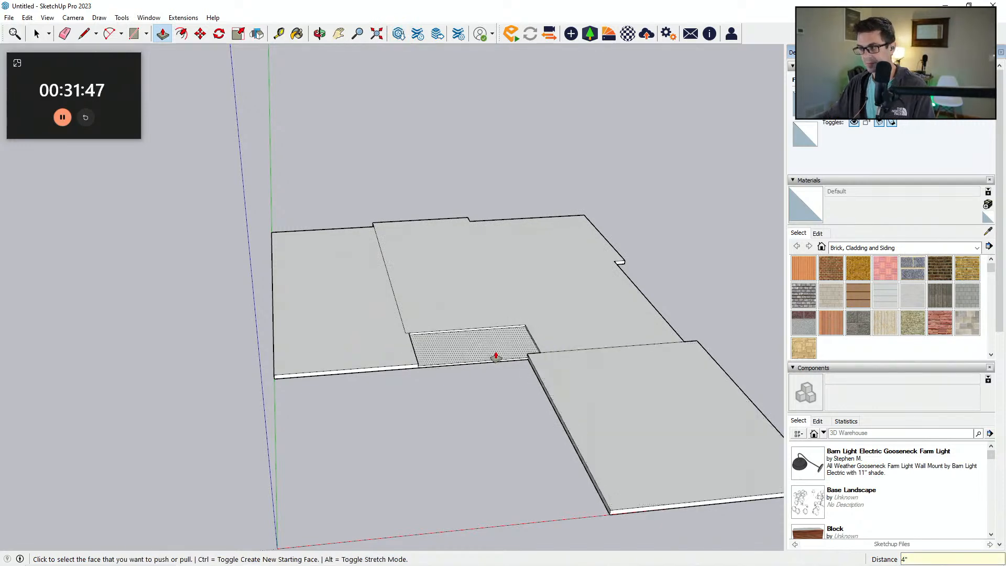
# Step: Extrude the central block by 10'1.12" and pull the left wing and garage wing up to the same height
pyautogui.scroll(-1, 495, 354)
pyautogui.click(454, 328)
pyautogui.write("10'")
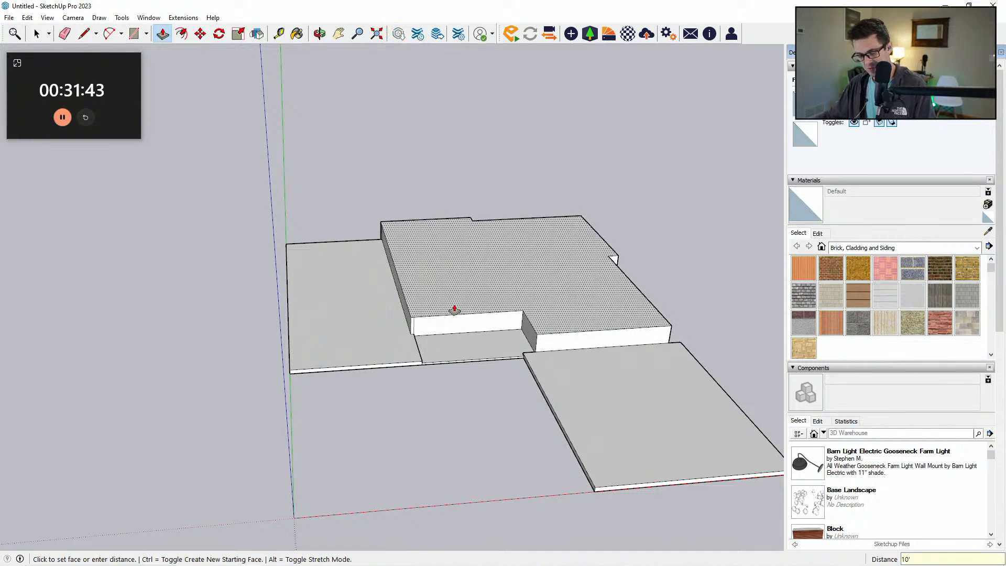
pyautogui.write('1.12')
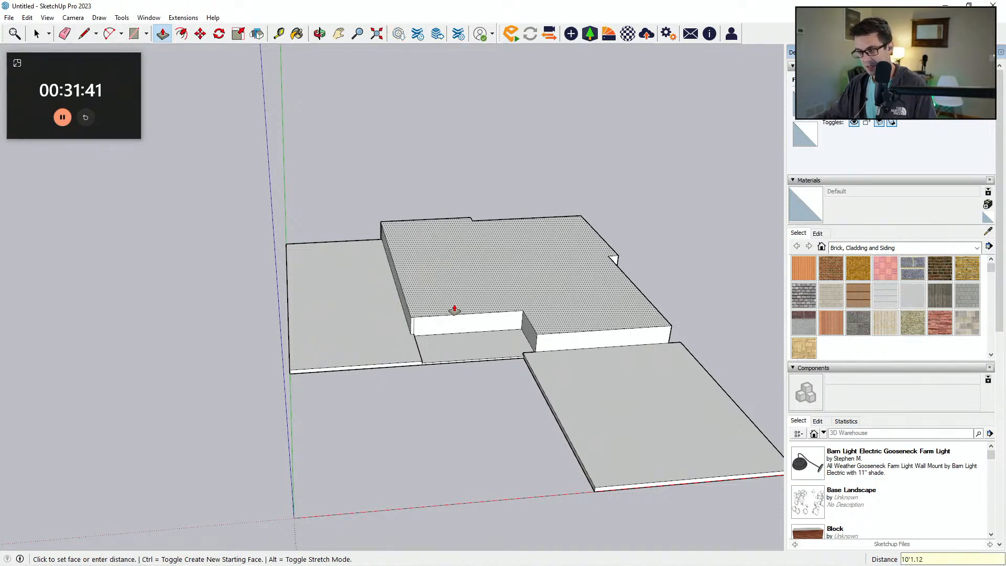
pyautogui.press('Return')
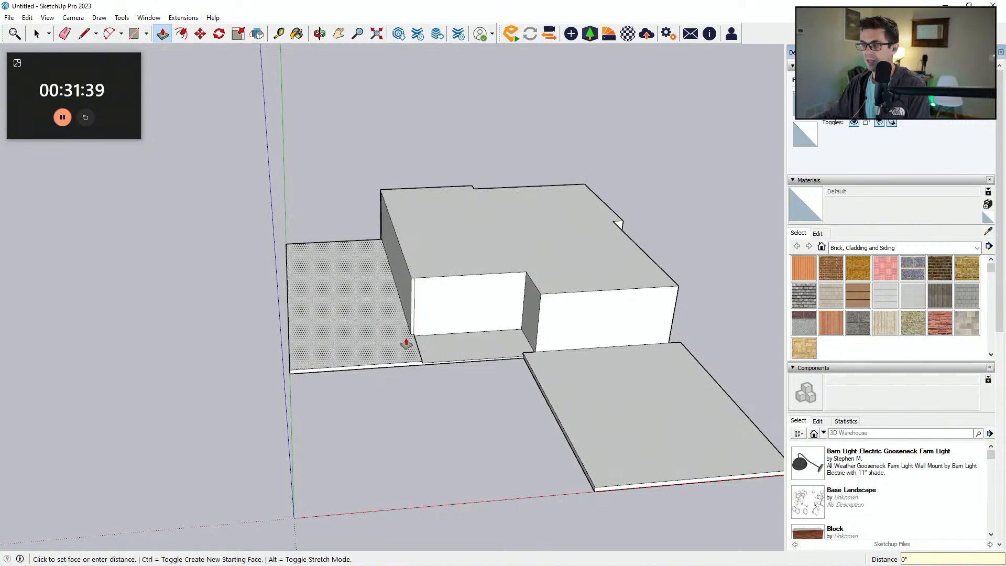
pyautogui.click(406, 343)
pyautogui.click(454, 284)
pyautogui.click(656, 377)
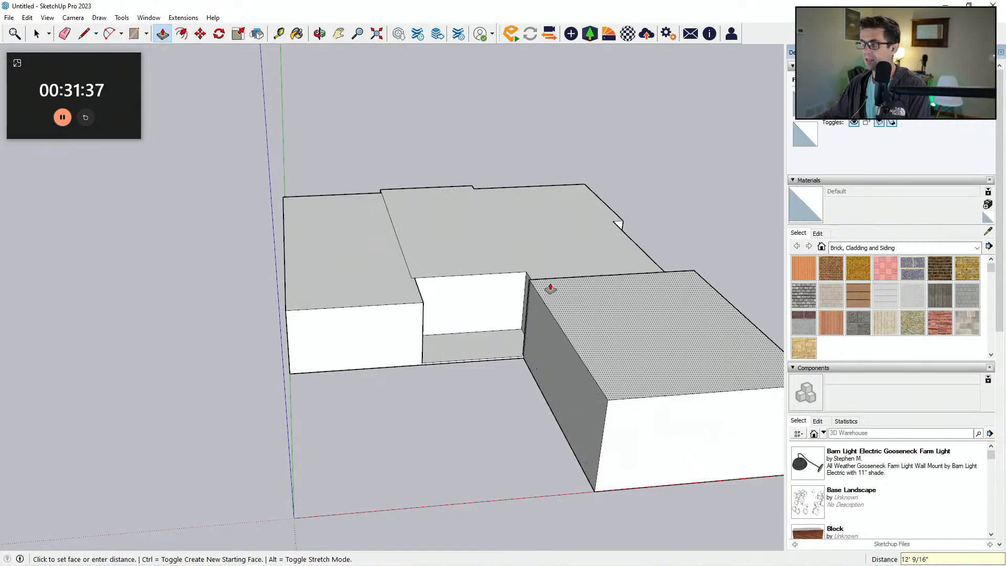
pyautogui.click(363, 308)
# Step: Push/Pull the central block's roof face up another 10' to form the upper storey
pyautogui.moveTo(503, 310); pyautogui.dragTo(549, 369, button='middle')
pyautogui.moveTo(492, 311); pyautogui.dragTo(458, 287, button='middle')
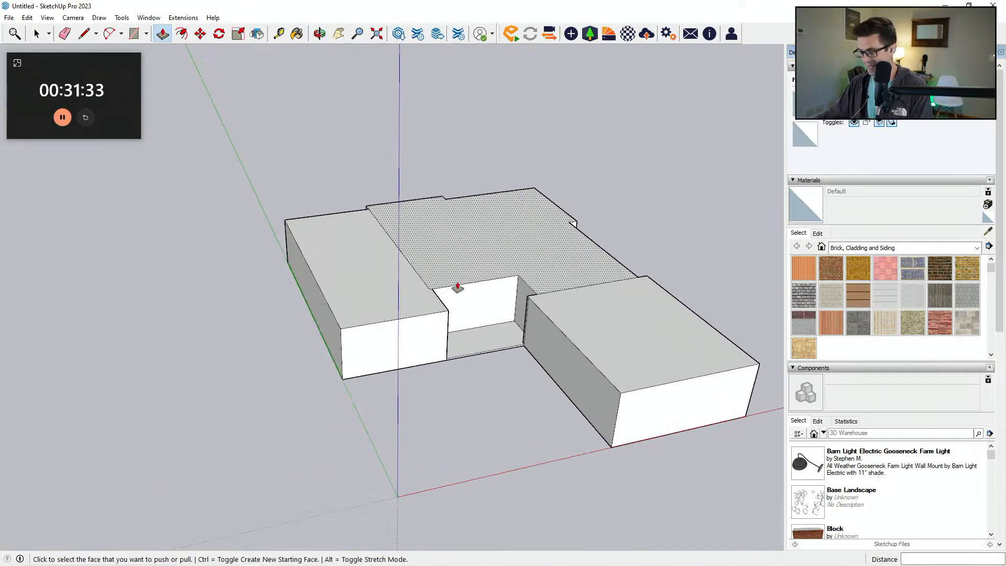
pyautogui.click(476, 264)
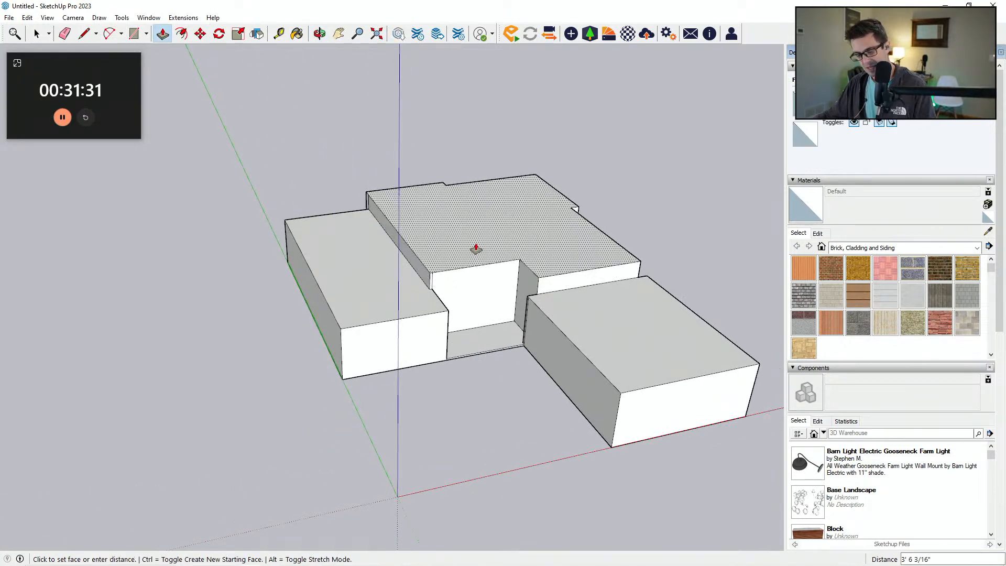
pyautogui.press('Return')
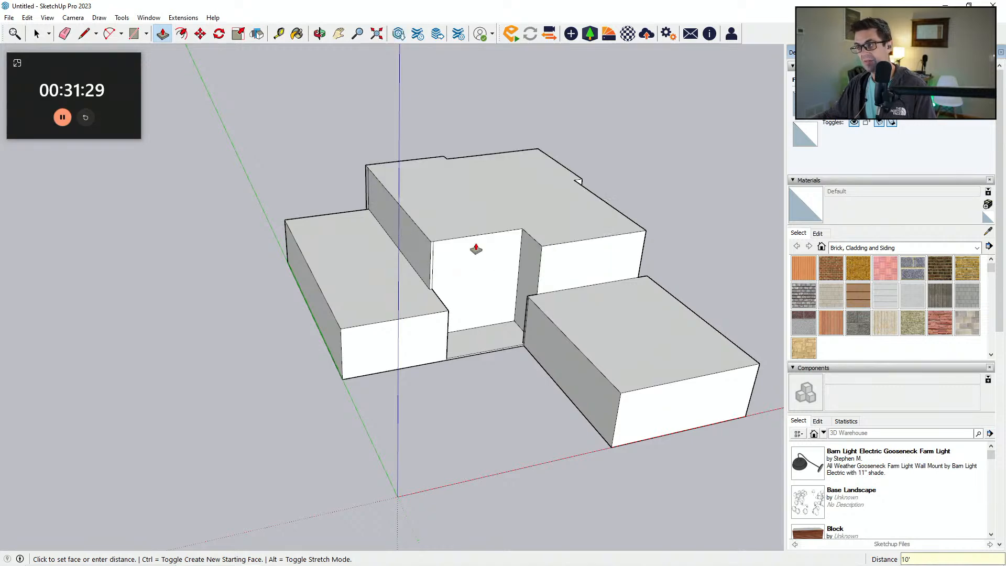
# Step: Remove the surplus vertical edges at the front and rear corners along the upper storey's left side
pyautogui.scroll(5, 462, 275)
pyautogui.press('e')
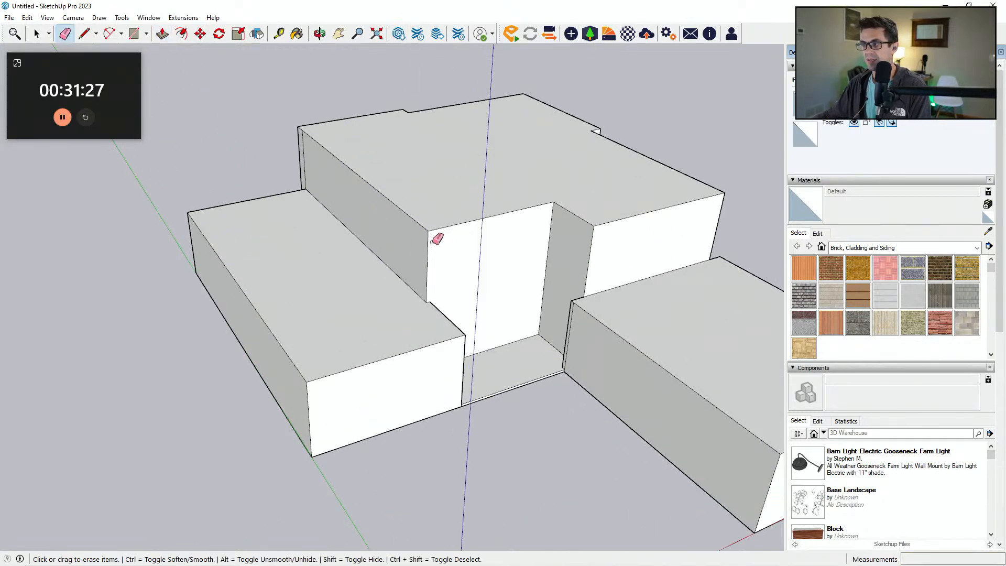
pyautogui.moveTo(435, 241); pyautogui.dragTo(261, 197, button='middle')
pyautogui.moveTo(423, 226)
pyautogui.mouseDown(button='middle')
pyautogui.moveTo(355, 220)
pyautogui.moveTo(442, 296)
pyautogui.moveTo(498, 298)
pyautogui.moveTo(440, 354)
pyautogui.moveTo(427, 343)
pyautogui.moveTo(512, 262)
pyautogui.moveTo(489, 319)
pyautogui.moveTo(491, 292)
pyautogui.moveTo(485, 309)
pyautogui.mouseUp(button='middle')
pyautogui.scroll(5, 499, 296)
pyautogui.scroll(-6, 459, 353)
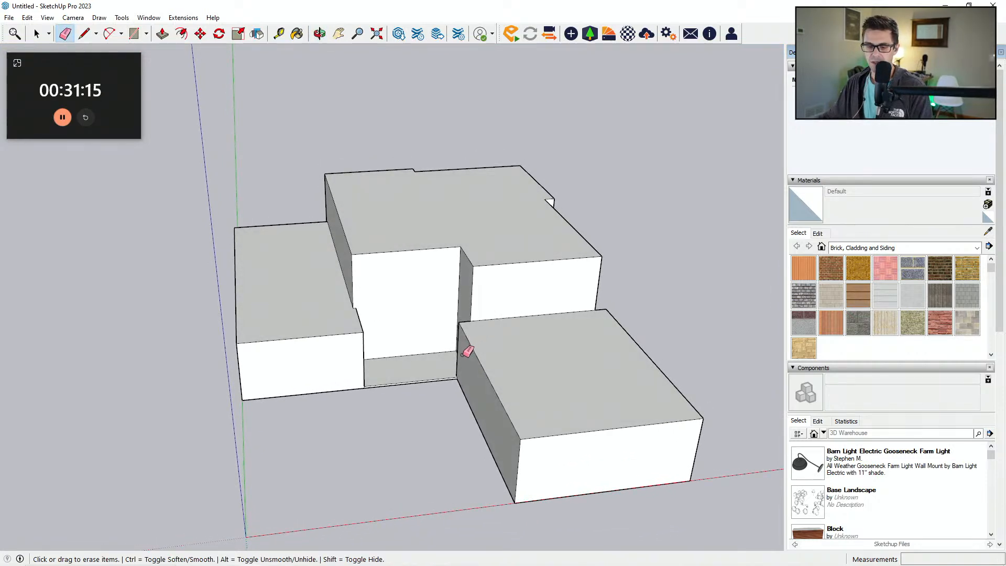
pyautogui.moveTo(505, 297); pyautogui.dragTo(427, 168, button='middle')
pyautogui.press('l')
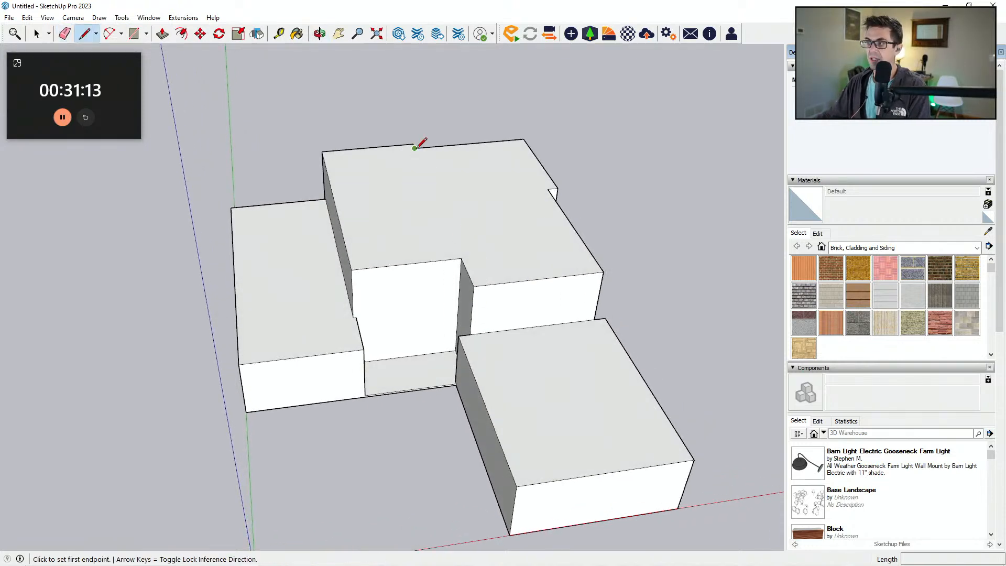
pyautogui.click(415, 148)
pyautogui.click(462, 255)
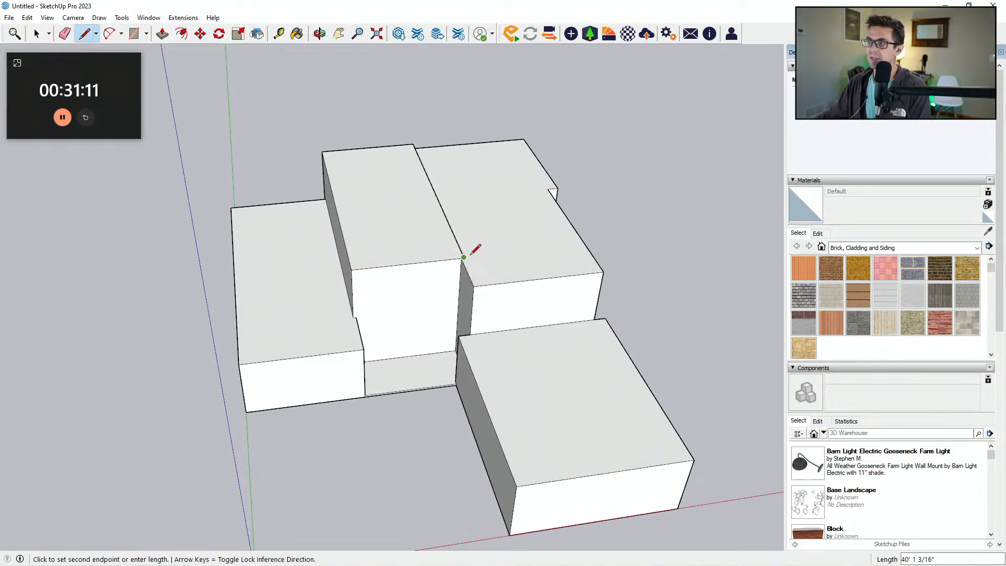
pyautogui.scroll(3, 464, 254)
pyautogui.click(499, 255)
pyautogui.press('e')
pyautogui.scroll(2, 475, 255)
pyautogui.press('f')
pyautogui.scroll(1, 468, 264)
pyautogui.moveTo(471, 265); pyautogui.dragTo(491, 285, button='middle')
pyautogui.scroll(2, 482, 273)
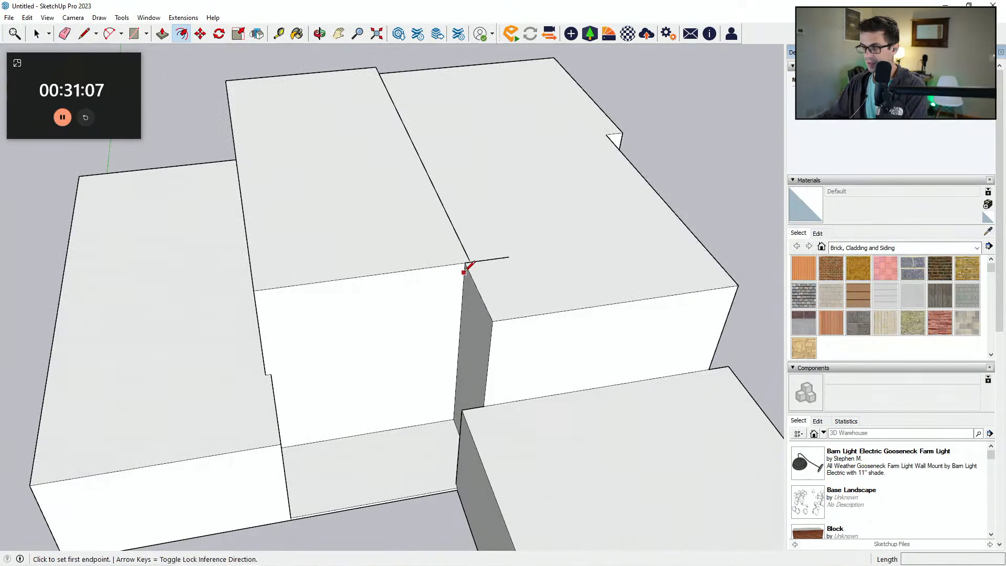
pyautogui.press('l')
pyautogui.press('e')
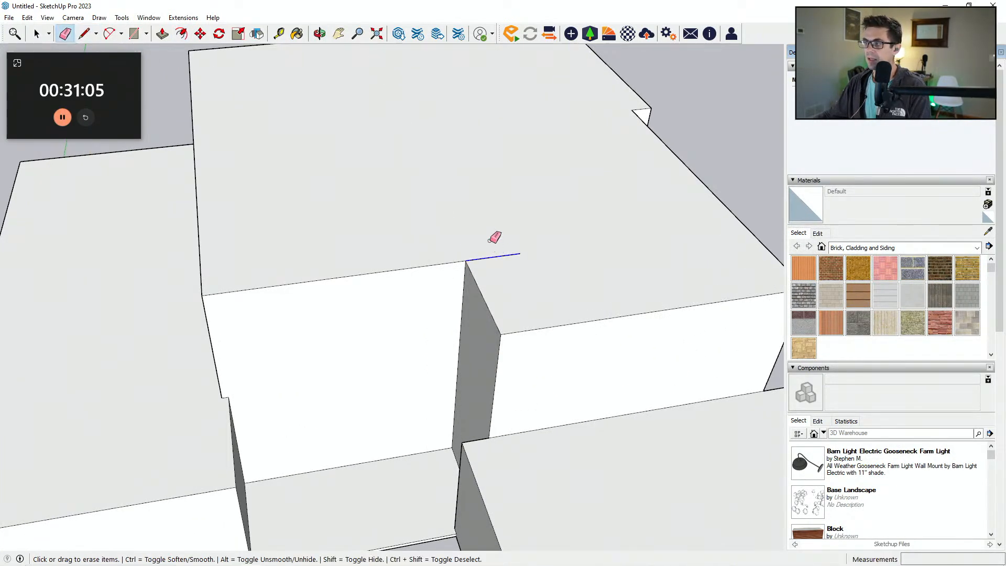
pyautogui.click(489, 251)
# Step: Divide the upper roof face with a line from the rear notch to the inner porch corner and erase the overshoot
pyautogui.scroll(-4, 479, 273)
pyautogui.press('l')
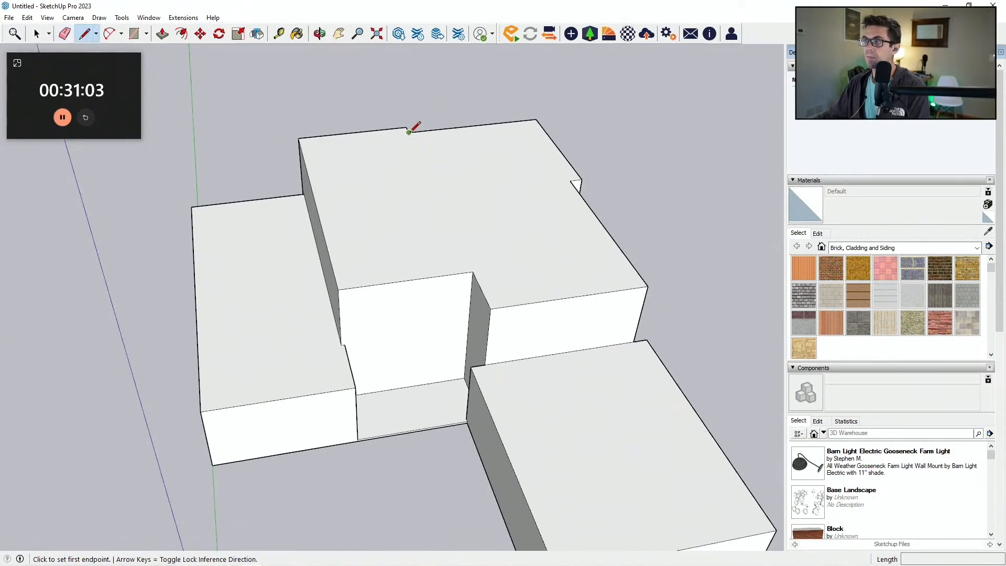
pyautogui.click(410, 132)
pyautogui.click(483, 284)
pyautogui.scroll(3, 478, 267)
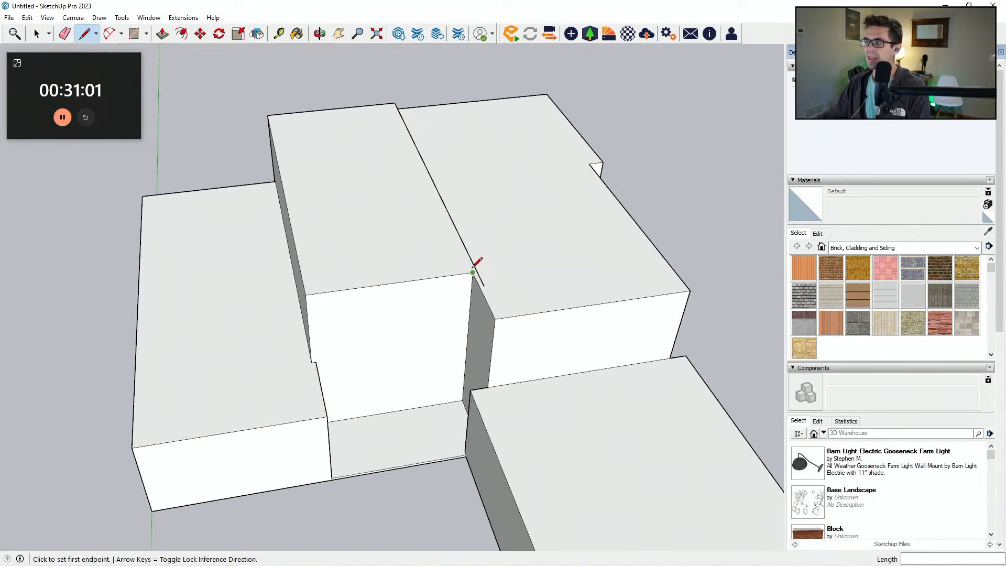
pyautogui.scroll(1, 489, 270)
pyautogui.press('e')
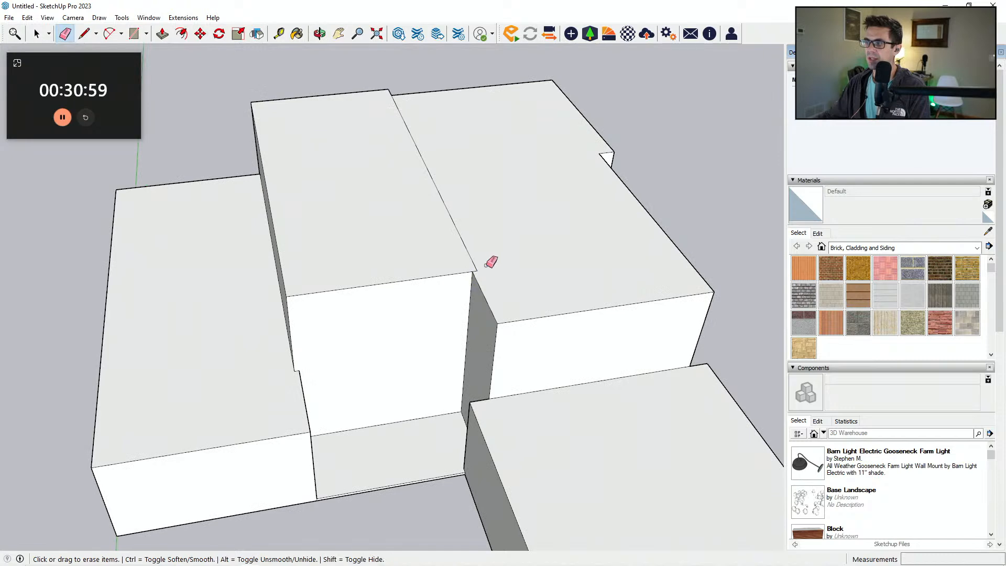
pyautogui.scroll(-4, 482, 320)
pyautogui.moveTo(473, 377)
pyautogui.mouseDown(button='middle')
pyautogui.moveTo(574, 271)
pyautogui.moveTo(471, 307)
pyautogui.moveTo(603, 310)
pyautogui.moveTo(508, 310)
pyautogui.moveTo(503, 330)
pyautogui.mouseUp(button='middle')
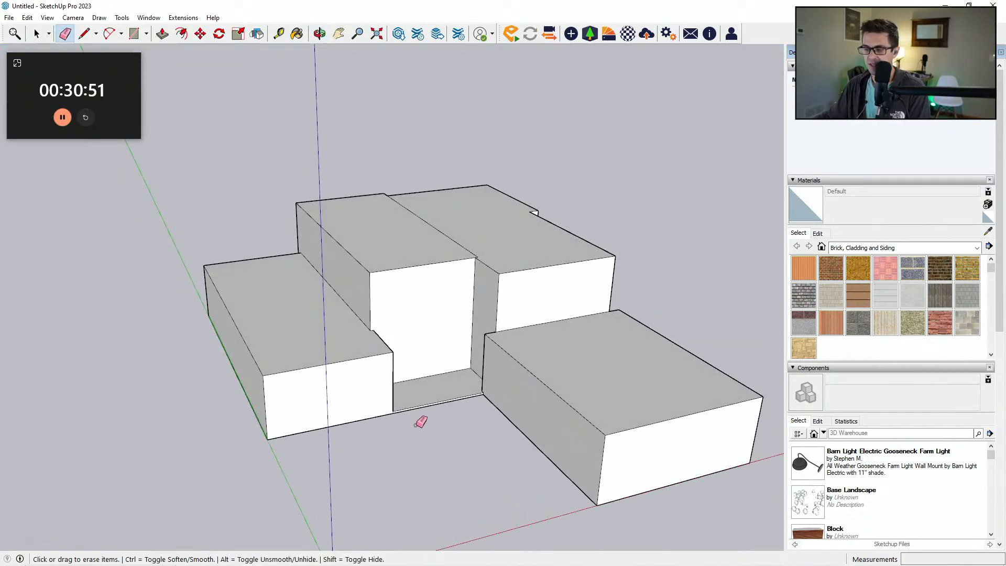
# Step: Switch to the VRBO Prop drawing in AutoCAD and examine the stair, entry and mudroom area of the left plan
pyautogui.moveTo(251, 558)
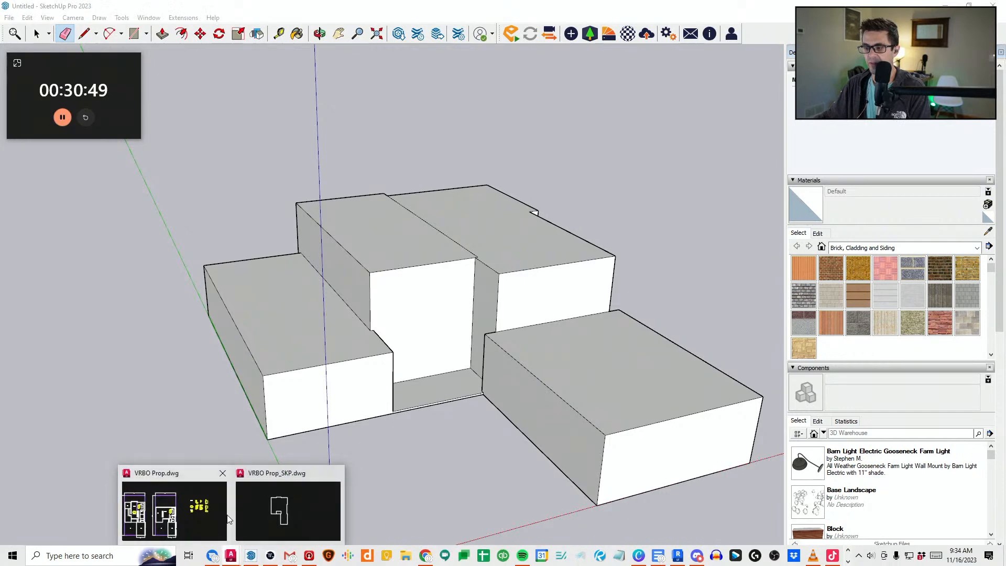
pyautogui.click(229, 520)
pyautogui.scroll(4, 307, 367)
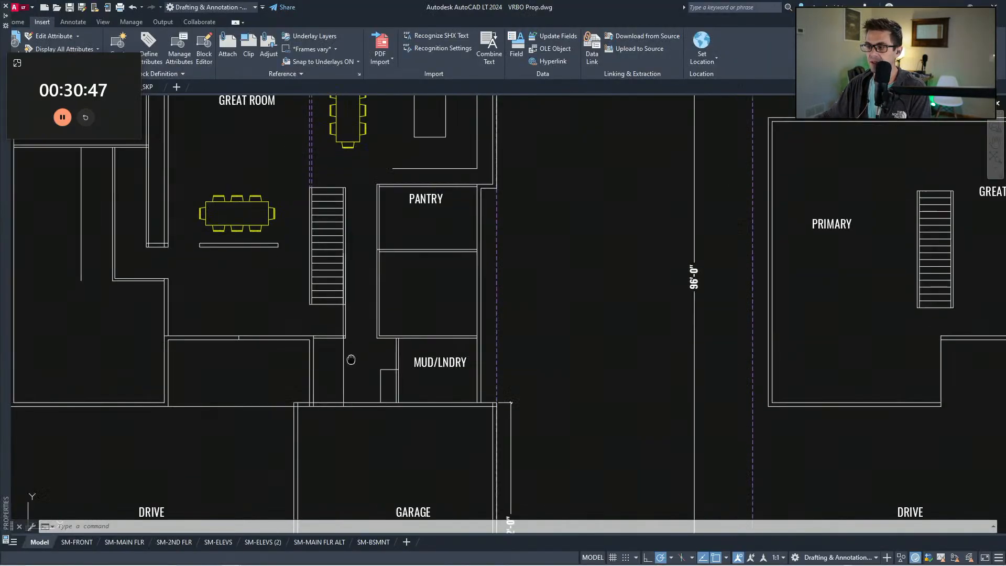
pyautogui.moveTo(308, 367); pyautogui.dragTo(388, 455, button='middle')
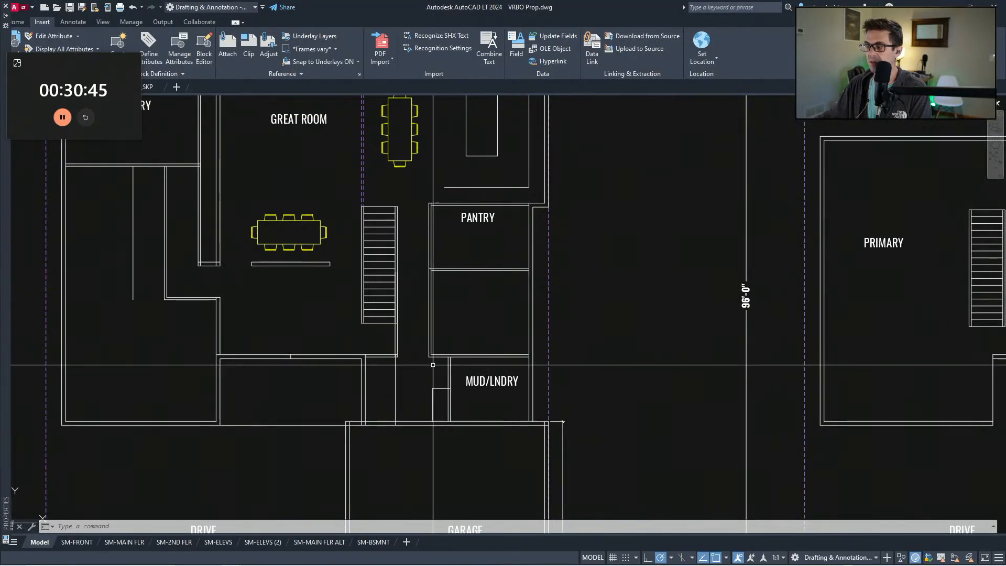
pyautogui.moveTo(274, 437); pyautogui.dragTo(346, 418, button='middle')
pyautogui.moveTo(418, 354); pyautogui.dragTo(432, 375, button='middle')
pyautogui.click(430, 375)
pyautogui.click(368, 346)
pyautogui.press('Escape')
pyautogui.press('Escape')
pyautogui.click(414, 382)
pyautogui.click(362, 348)
pyautogui.write('v')
pyautogui.press('space')
pyautogui.click(387, 302)
pyautogui.press('Escape')
pyautogui.moveTo(395, 383); pyautogui.dragTo(398, 373, button='middle')
pyautogui.press('Escape')
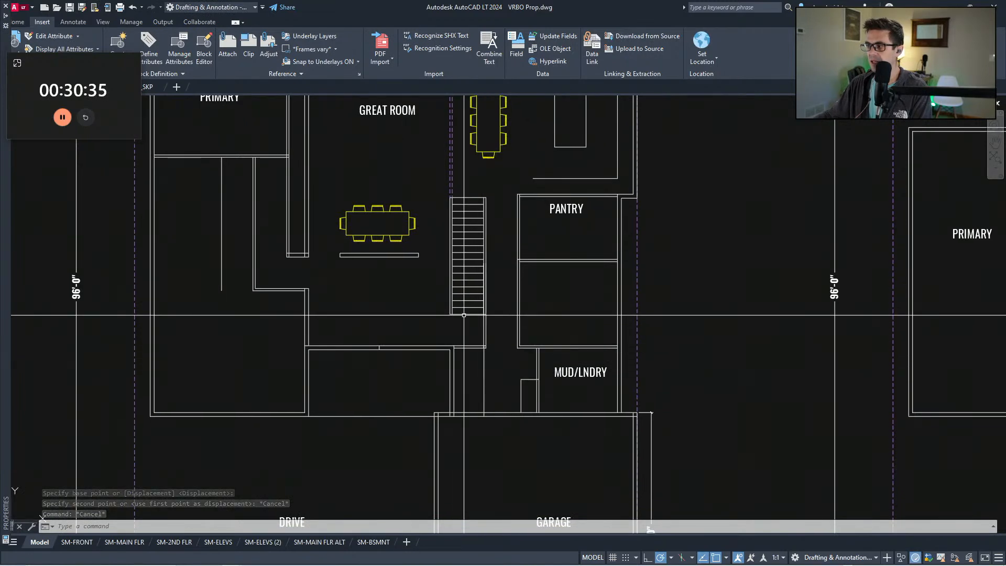
# Step: Switch back to SketchUp and try to push back the full-height side wall of the porch recess
pyautogui.hotkey('alt', 'Tab')
pyautogui.moveTo(603, 243)
pyautogui.mouseDown(button='middle')
pyautogui.moveTo(522, 303)
pyautogui.moveTo(502, 350)
pyautogui.moveTo(515, 348)
pyautogui.moveTo(481, 318)
pyautogui.moveTo(480, 299)
pyautogui.mouseUp(button='middle')
pyautogui.press('p')
pyautogui.click(482, 296)
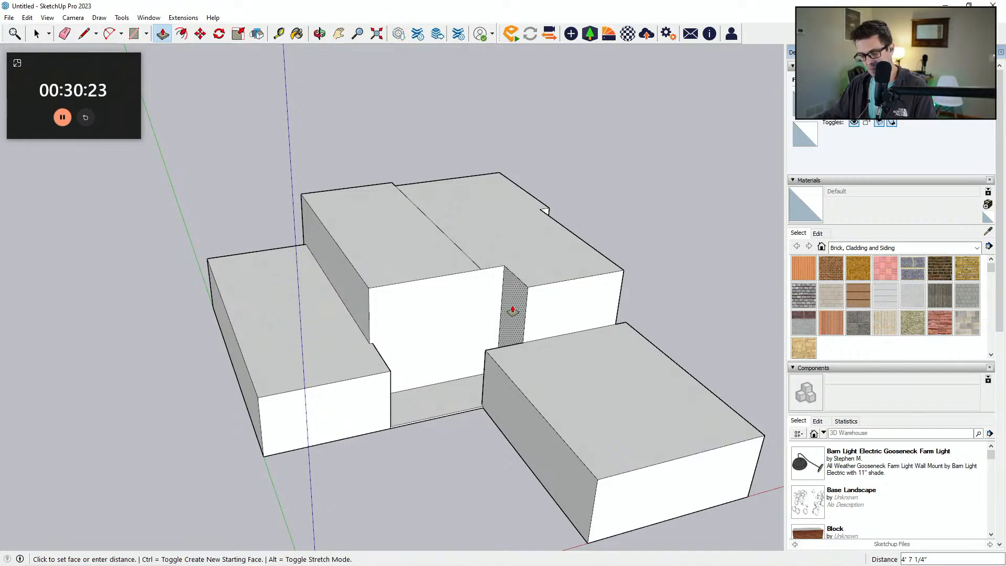
pyautogui.press('Return')
pyautogui.moveTo(508, 299); pyautogui.dragTo(534, 416, button='middle')
pyautogui.press('l')
pyautogui.click(459, 275)
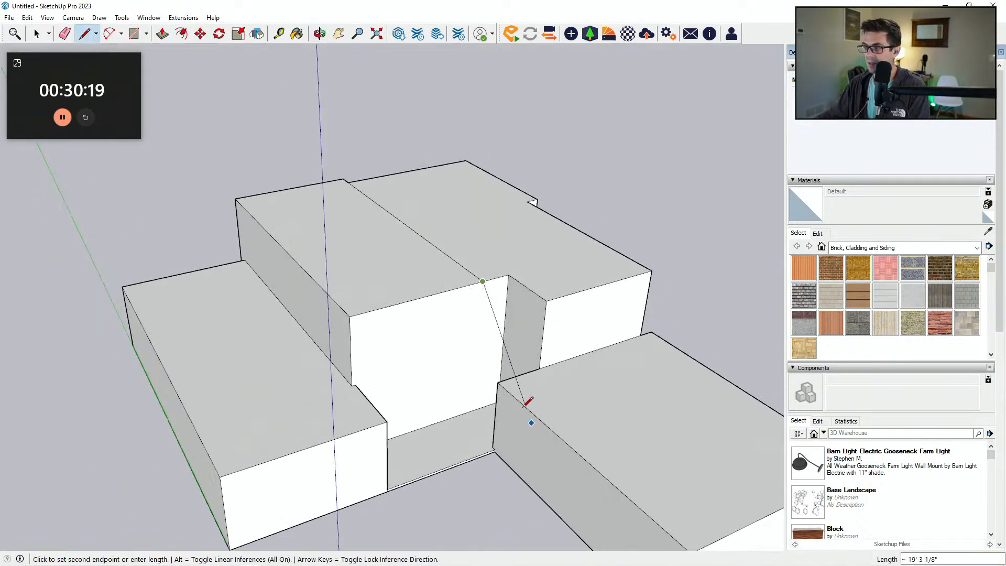
pyautogui.scroll(3, 503, 359)
pyautogui.click(513, 380)
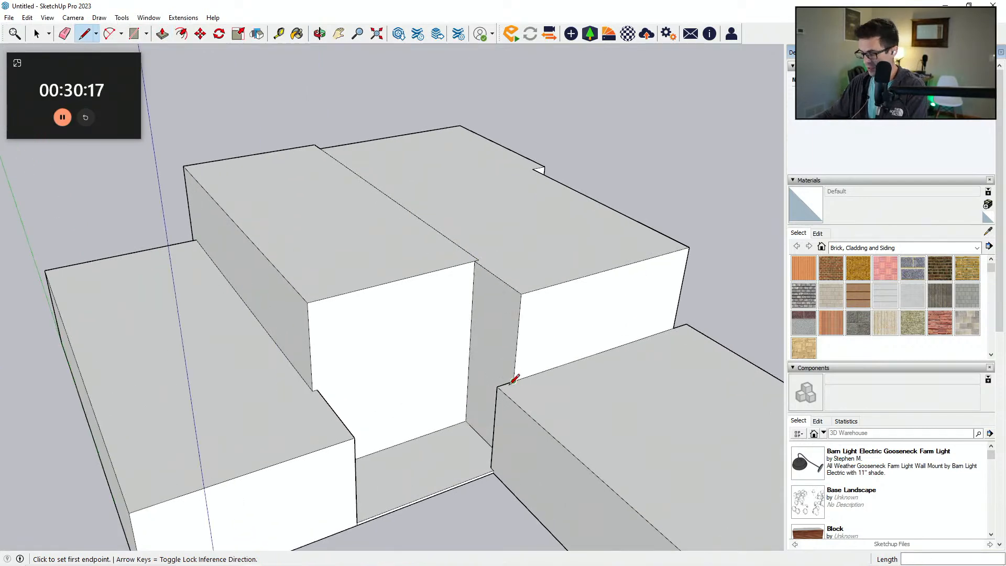
# Step: Draw a line across the recess side wall at garage roof height and push the wall's upper part back
pyautogui.click(514, 381)
pyautogui.click(471, 345)
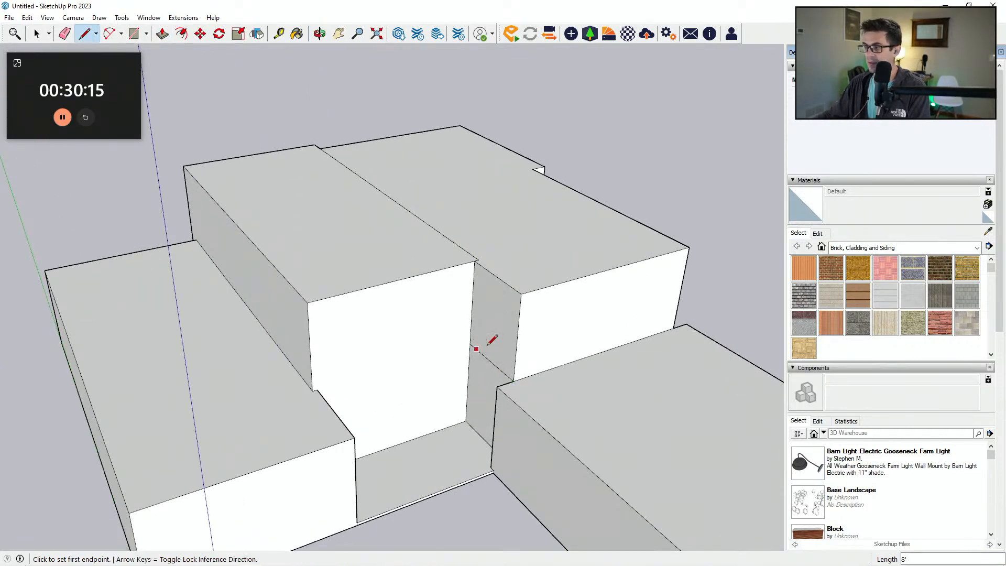
pyautogui.press('p')
pyautogui.click(496, 346)
pyautogui.click(503, 317)
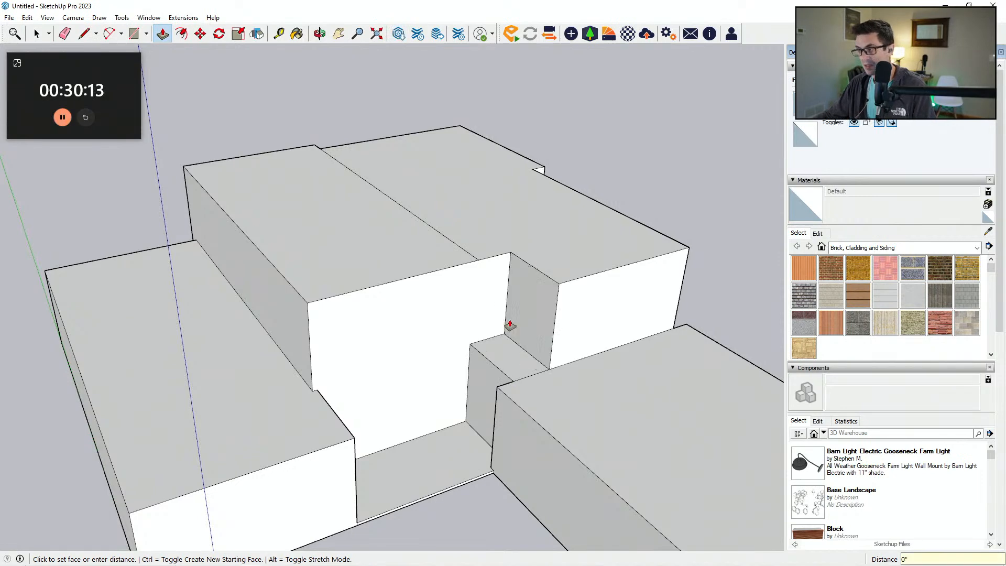
# Step: Draw a vertical line down the upper front wall from the roof's dividing line and push the narrow strip beside it back
pyautogui.press('l')
pyautogui.click(478, 260)
pyautogui.click(478, 340)
pyautogui.moveTo(478, 340)
pyautogui.mouseDown(button='middle')
pyautogui.moveTo(468, 366)
pyautogui.moveTo(506, 322)
pyautogui.moveTo(499, 337)
pyautogui.moveTo(515, 353)
pyautogui.moveTo(564, 379)
pyautogui.moveTo(523, 407)
pyautogui.moveTo(634, 377)
pyautogui.mouseUp(button='middle')
pyautogui.press('p')
pyautogui.click(480, 314)
pyautogui.click(479, 312)
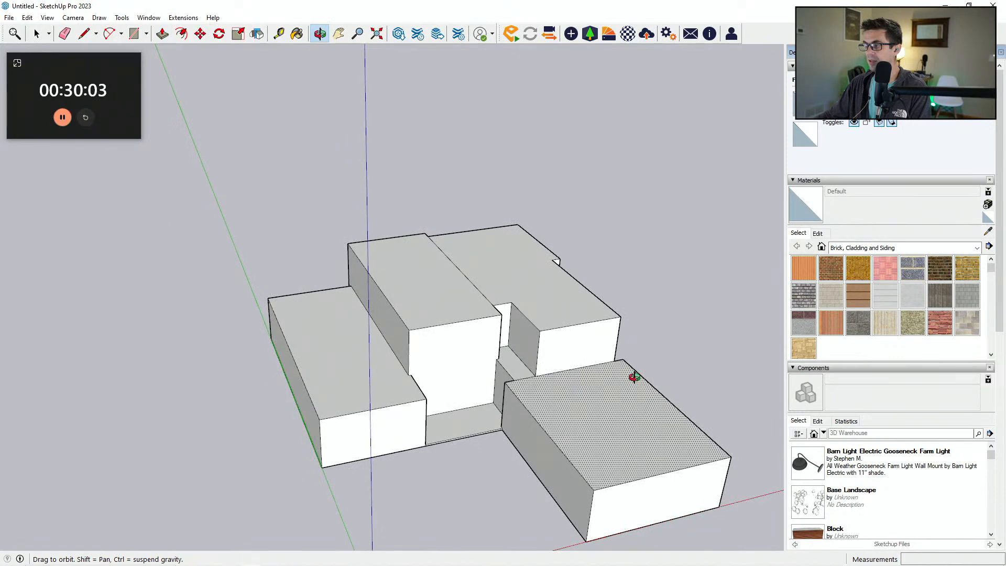
# Step: Offset the outline of the upper front block's roof face outward to form an overhang
pyautogui.click(181, 34)
pyautogui.scroll(3, 454, 303)
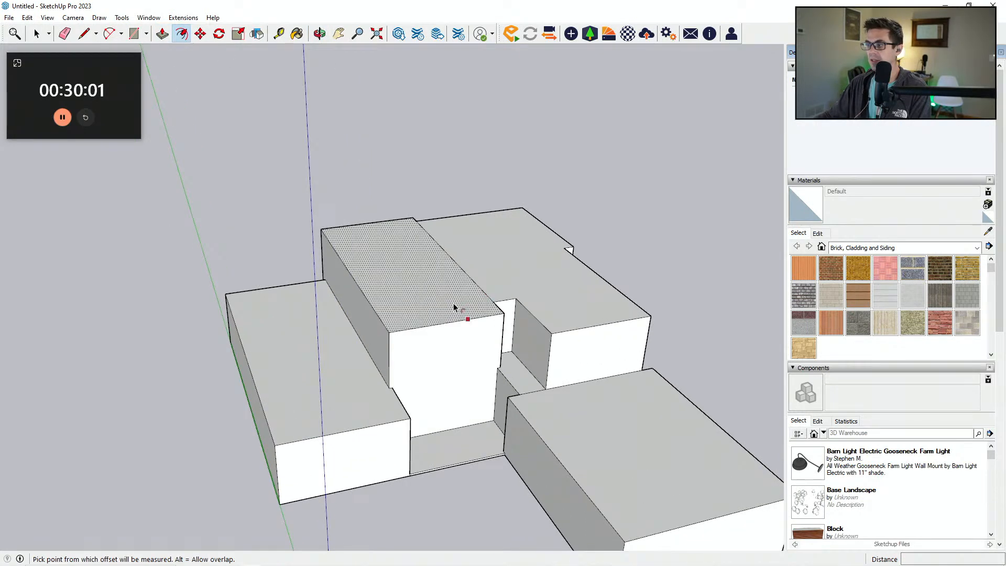
pyautogui.click(466, 319)
pyautogui.click(447, 342)
pyautogui.scroll(4, 449, 343)
# Step: Extrude the overhang strip around the upper front block's roof 8 inches thick
pyautogui.press('p')
pyautogui.click(371, 322)
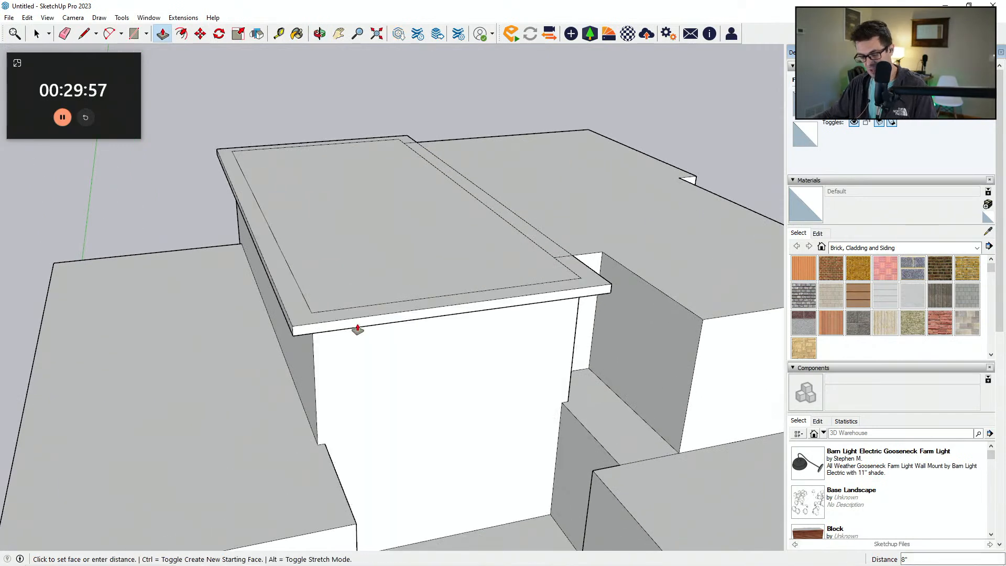
pyautogui.press('Escape')
pyautogui.click(359, 311)
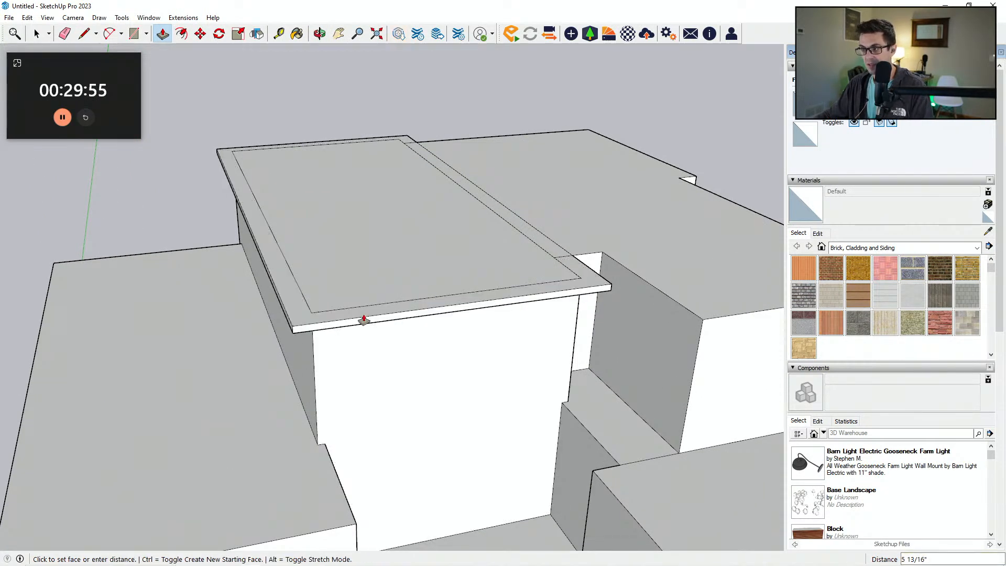
pyautogui.write('8')
pyautogui.press('Return')
# Step: Draw a small slope triangle at the overhang's front corner and erase its helper lines, keeping only the sloped edge
pyautogui.moveTo(368, 385); pyautogui.dragTo(362, 363, button='middle')
pyautogui.press('l')
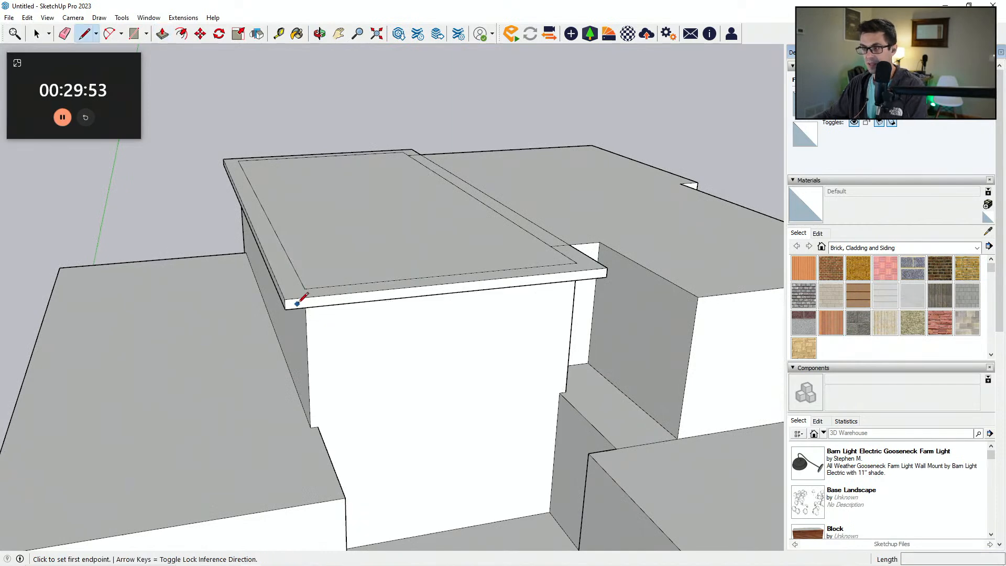
pyautogui.click(284, 298)
pyautogui.moveTo(281, 236); pyautogui.dragTo(344, 220, button='middle')
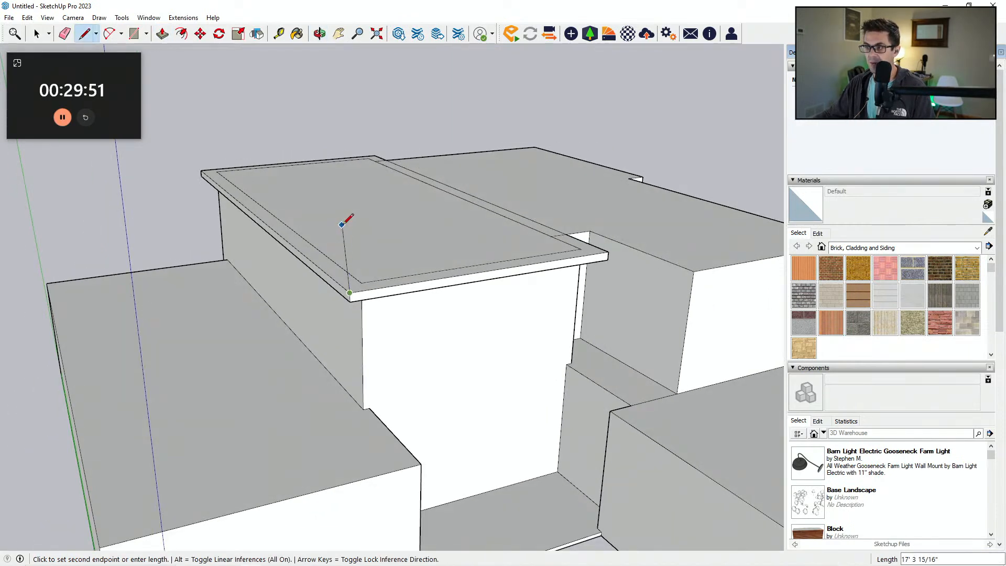
pyautogui.click(350, 281)
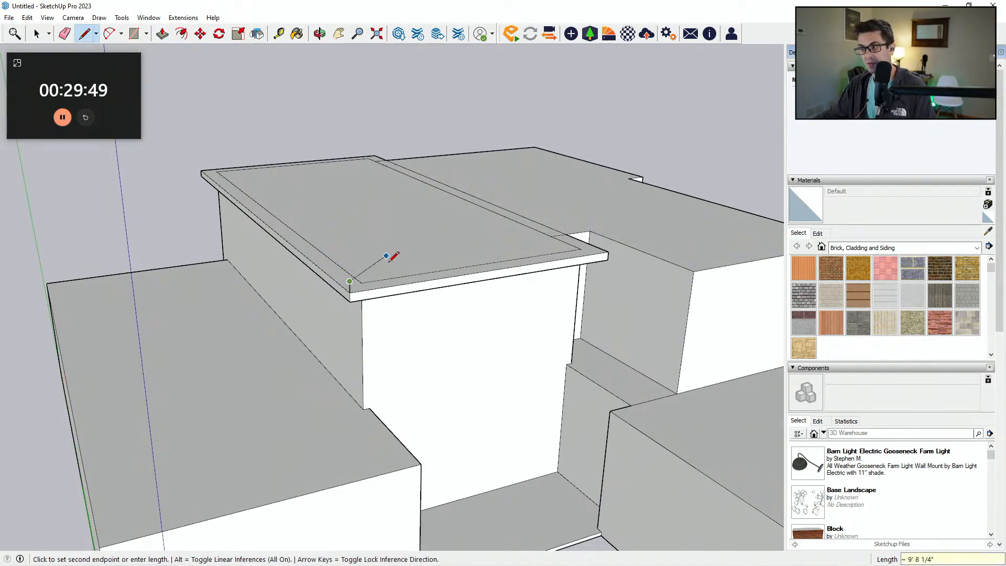
pyautogui.scroll(3, 362, 285)
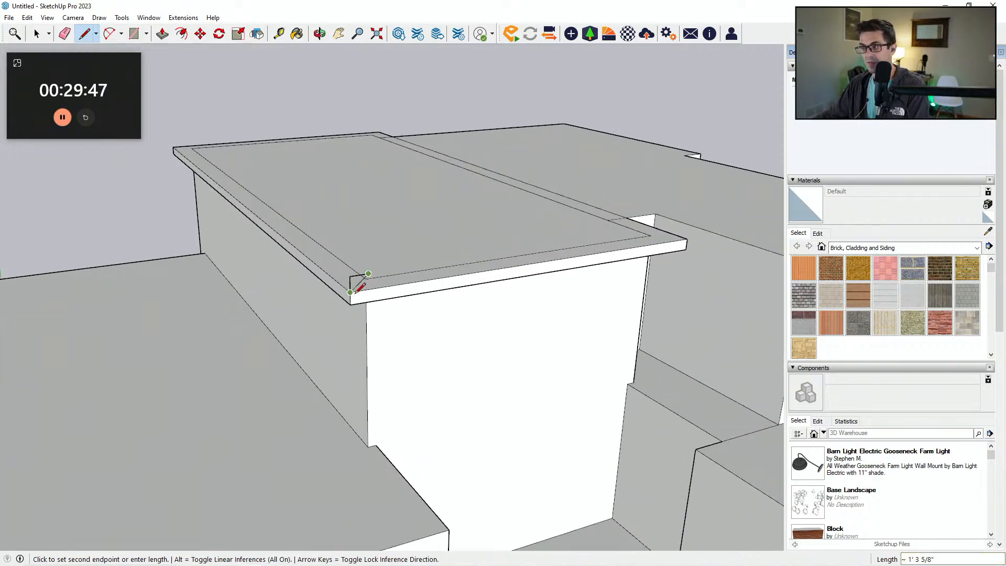
pyautogui.press('e')
pyautogui.scroll(-5, 390, 298)
# Step: Draw a vertical centre line up from the front overhang edge, extend the corner slope past it, and trim the excess above the crossing
pyautogui.press('l')
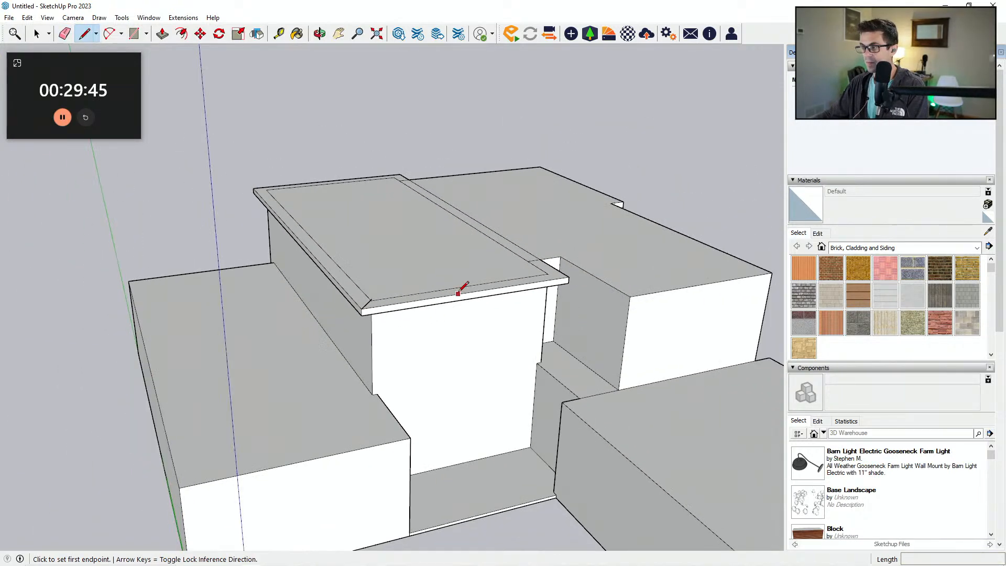
pyautogui.click(471, 292)
pyautogui.click(477, 103)
pyautogui.press('Escape')
pyautogui.click(372, 299)
pyautogui.click(532, 142)
pyautogui.press('e')
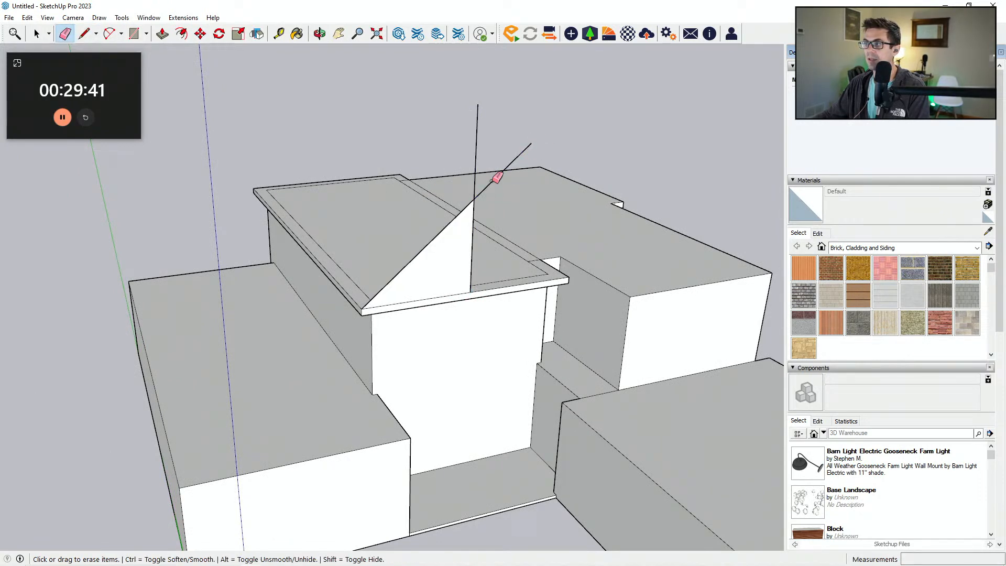
pyautogui.click(475, 180)
# Step: Draw the opposite slope from the gable's peak down to the overhang's other front corner
pyautogui.moveTo(474, 180); pyautogui.dragTo(494, 225, button='middle')
pyautogui.press('l')
pyautogui.click(466, 213)
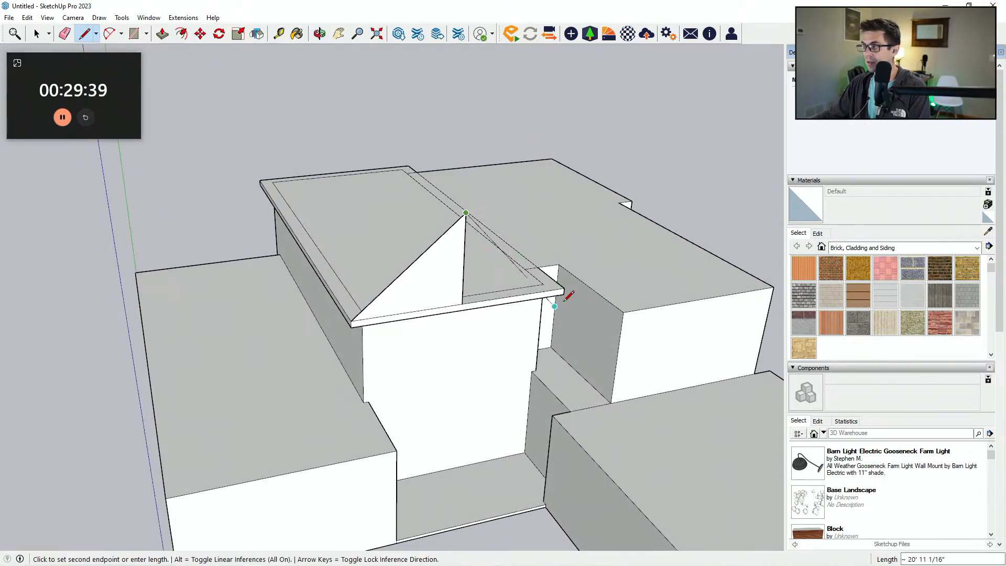
pyautogui.click(566, 288)
# Step: Extrude the gable triangle along the upper front block to the overhang's rear edge
pyautogui.moveTo(476, 277); pyautogui.dragTo(512, 303, button='middle')
pyautogui.press('p')
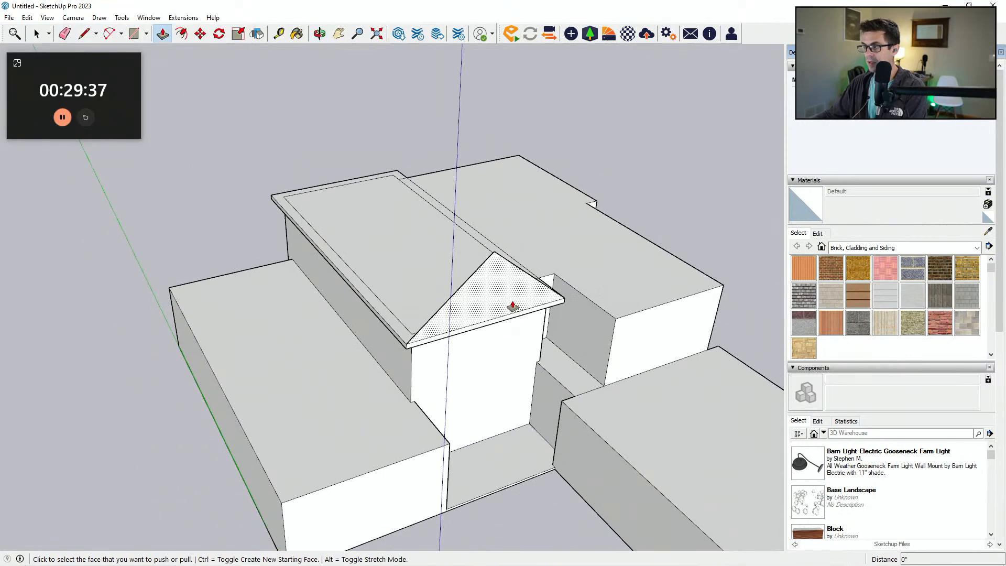
pyautogui.click(512, 303)
pyautogui.click(277, 204)
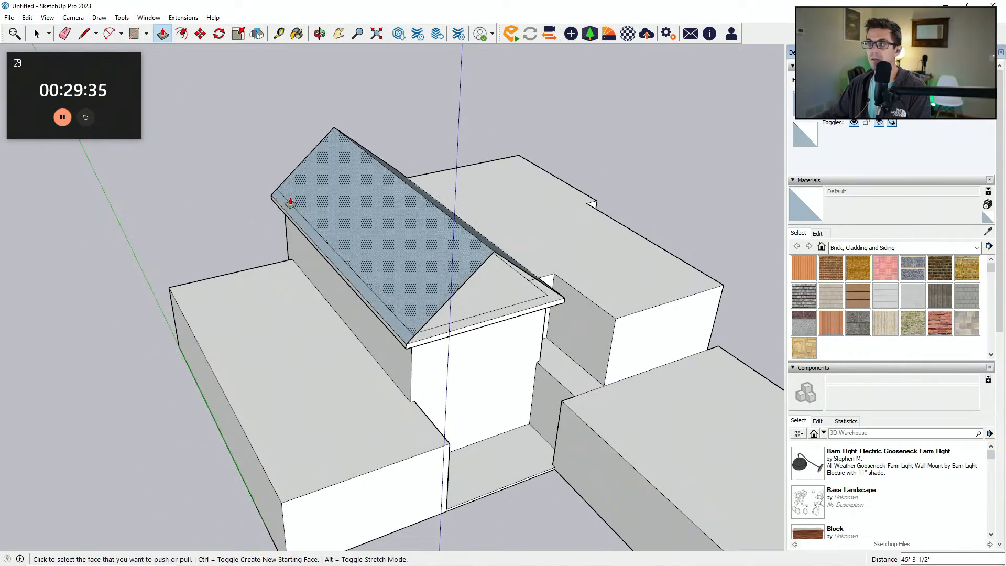
# Step: Draw a line across the base of the front gable to close its triangular face
pyautogui.press('e')
pyautogui.moveTo(440, 278); pyautogui.dragTo(420, 278, button='middle')
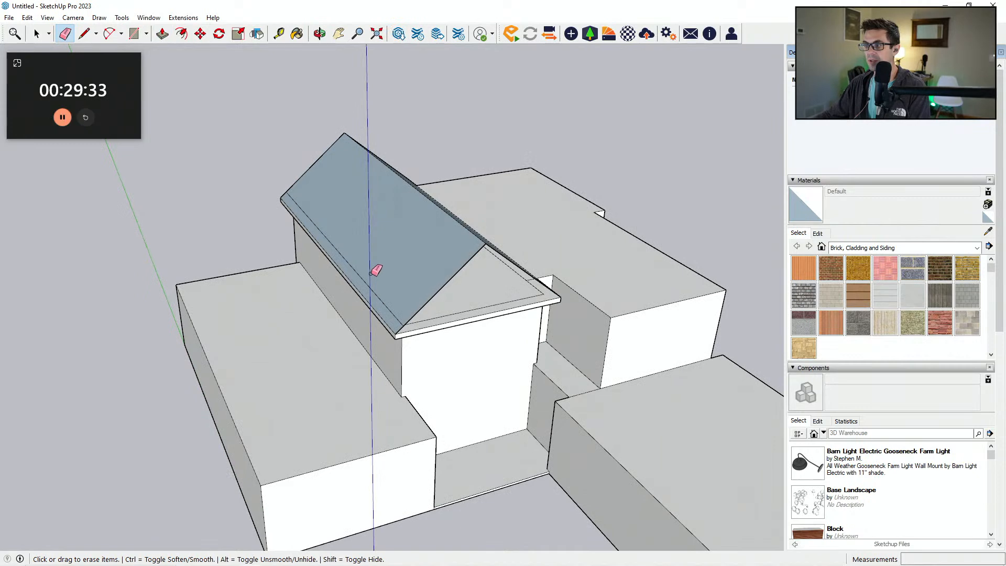
pyautogui.press('l')
pyautogui.click(395, 338)
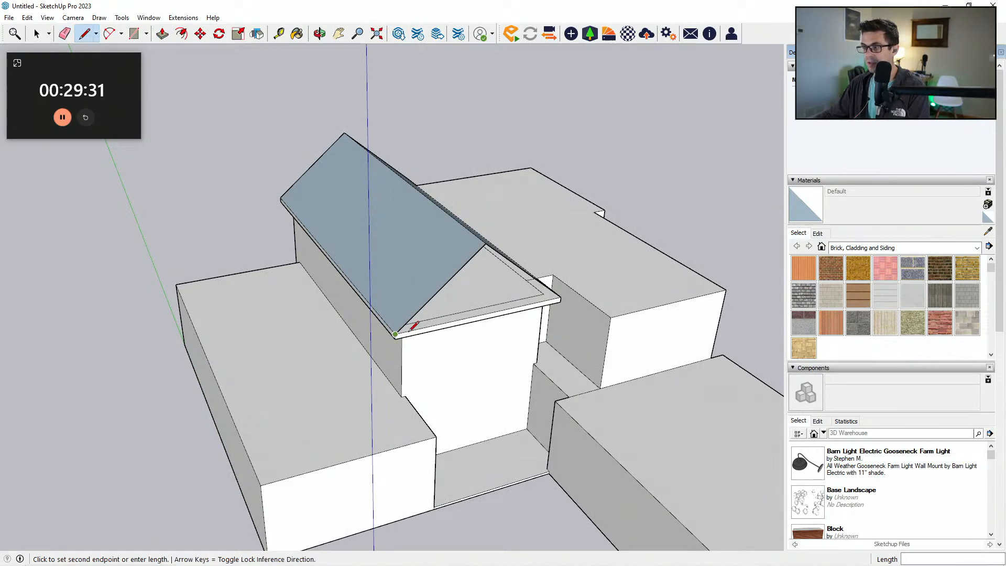
pyautogui.click(561, 297)
# Step: Draw a line across the adjoining flat roof from the recess corner to the opposite outer wall edge
pyautogui.moveTo(588, 310); pyautogui.dragTo(444, 336, button='middle')
pyautogui.click(445, 345)
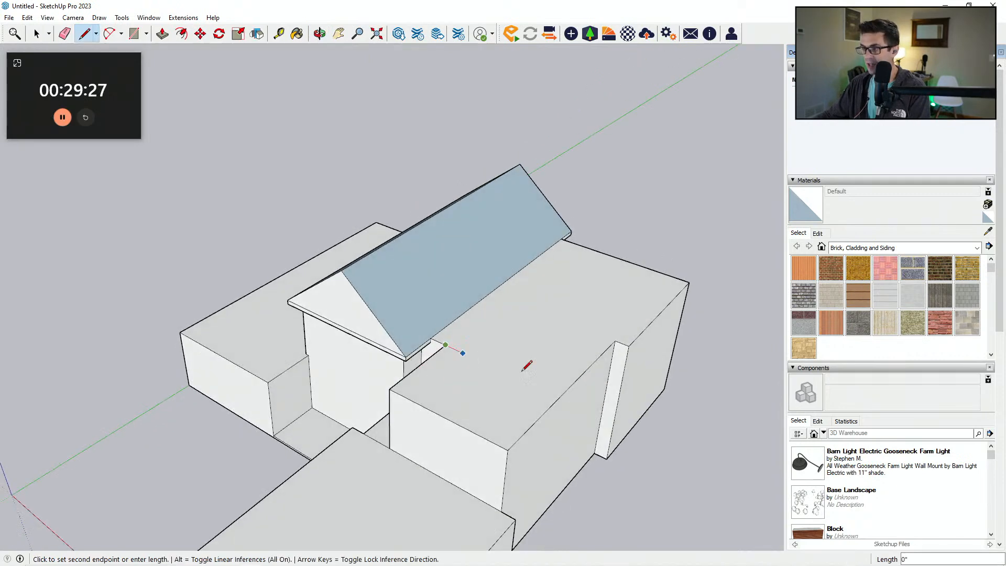
pyautogui.click(563, 395)
# Step: Draw an 18-inch line along the outer wall's top edge from the roof's dividing line and an 8-inch vertical line at its end
pyautogui.moveTo(563, 394); pyautogui.dragTo(372, 401, button='middle')
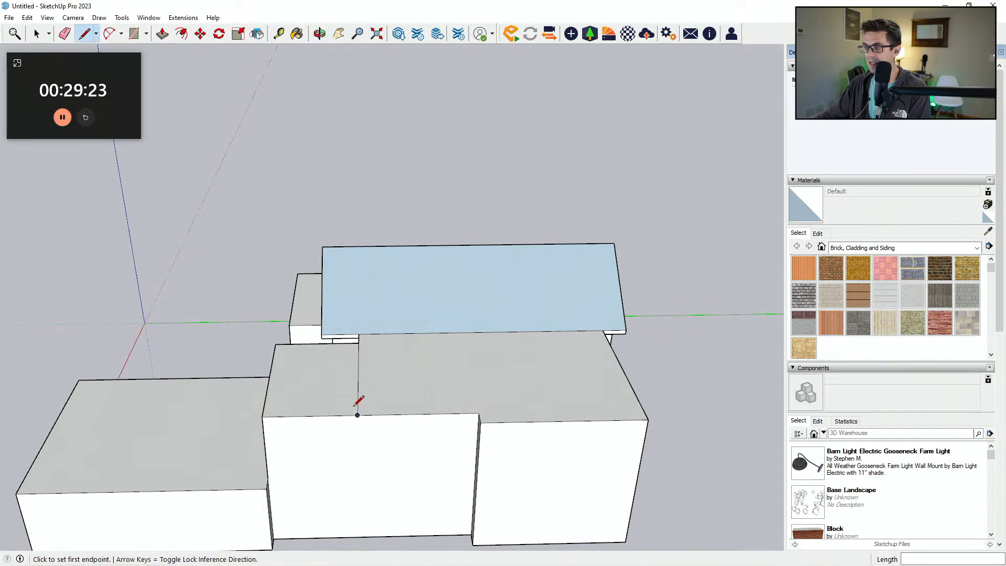
pyautogui.moveTo(652, 391); pyautogui.dragTo(336, 392, button='middle')
pyautogui.click(336, 392)
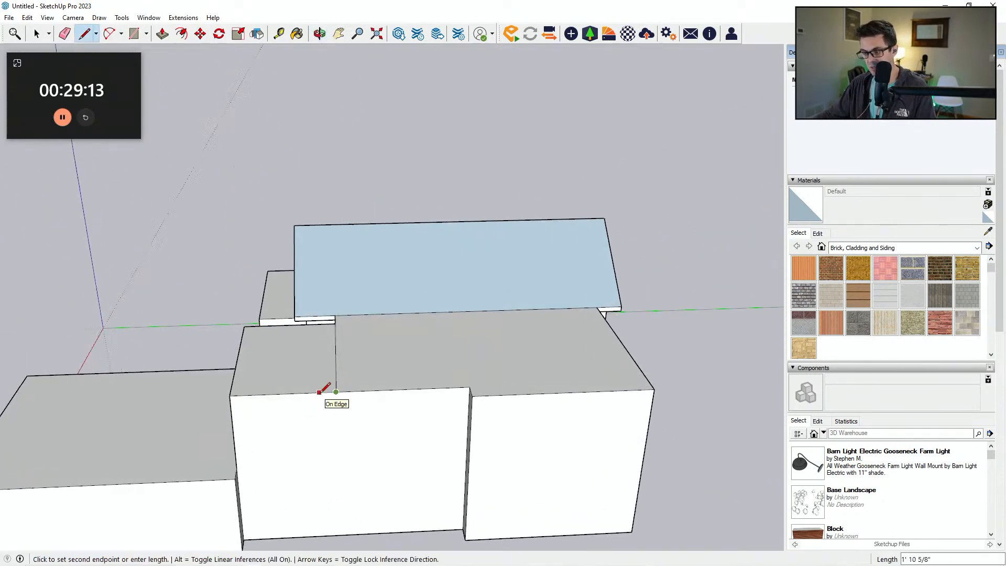
pyautogui.write('18')
pyautogui.press('Return')
pyautogui.click(323, 391)
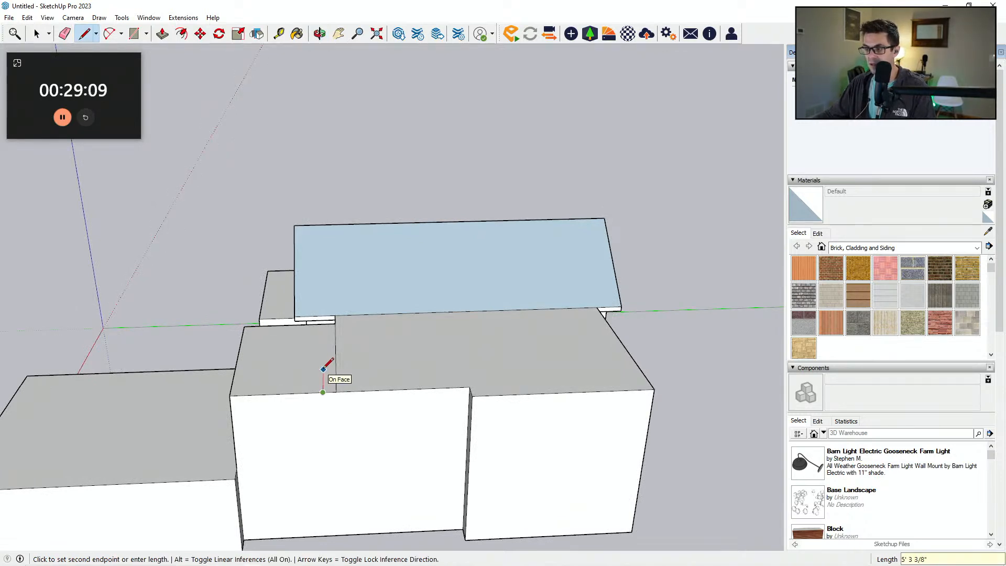
pyautogui.moveTo(324, 385); pyautogui.dragTo(410, 329, button='middle')
pyautogui.write('8')
pyautogui.press('Return')
pyautogui.press('Escape')
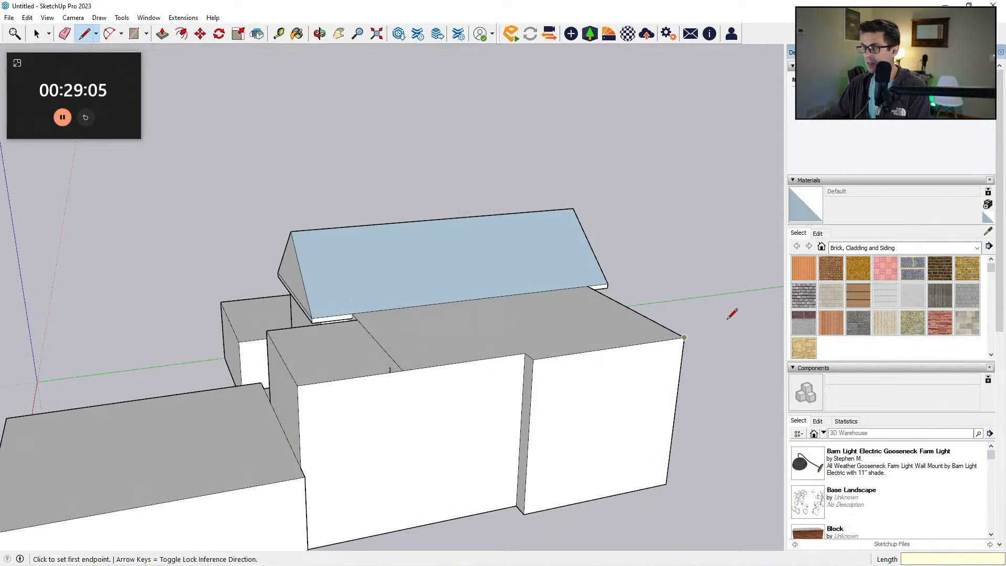
# Step: Draw a line across the flat roof from the wall jog to the far side wall and extend it 18 inches beyond
pyautogui.click(524, 352)
pyautogui.click(683, 331)
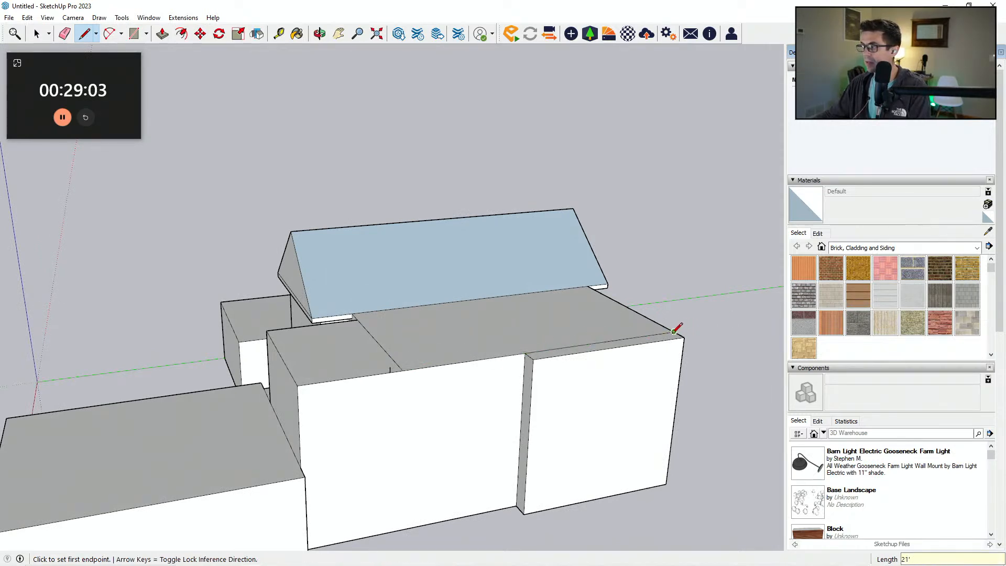
pyautogui.write('18')
pyautogui.moveTo(700, 322); pyautogui.dragTo(558, 314, button='middle')
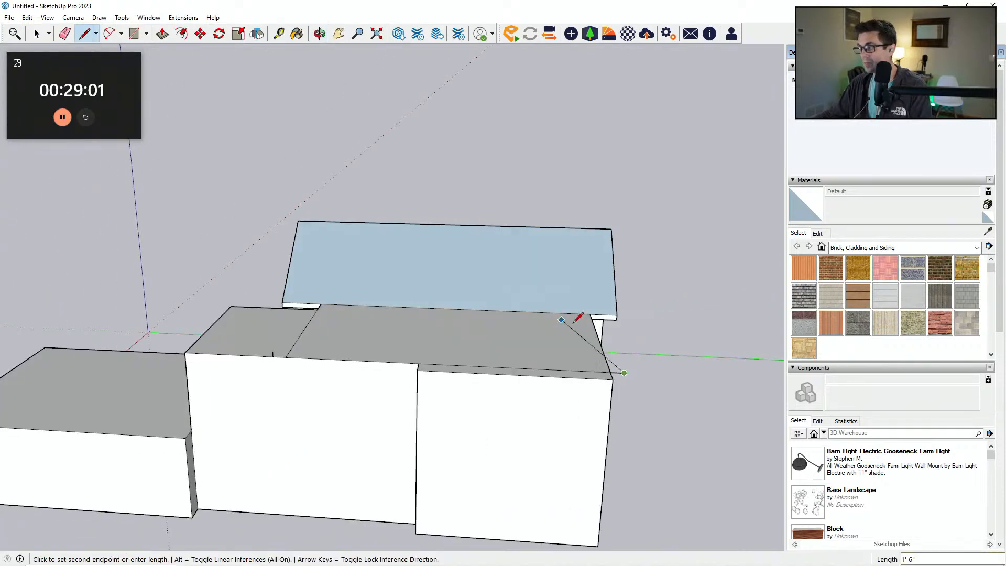
pyautogui.moveTo(619, 364); pyautogui.dragTo(520, 328, button='middle')
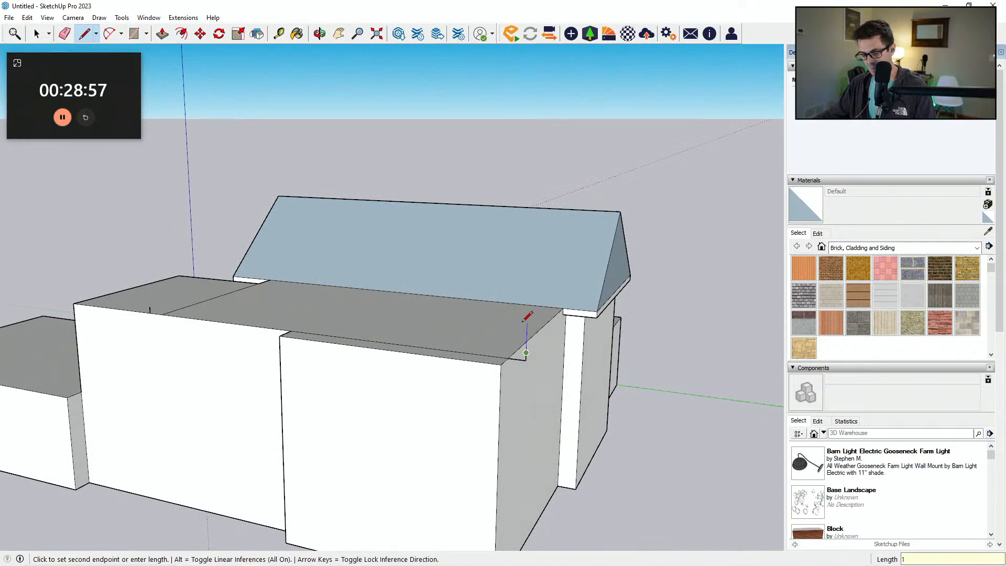
# Step: Draw a small slope triangle at the far overhang end and redraw it with a lower rise
pyautogui.click(515, 342)
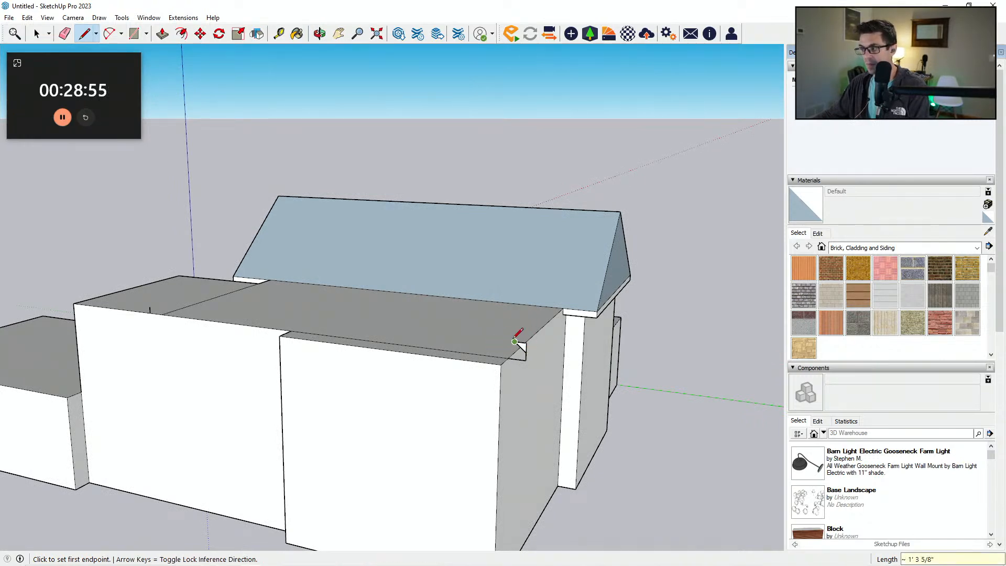
pyautogui.click(523, 347)
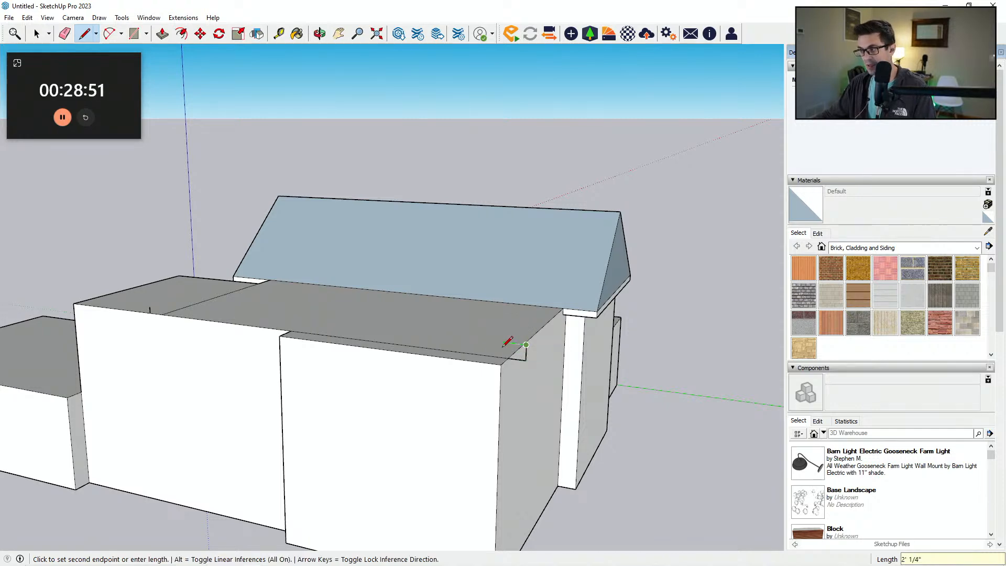
pyautogui.click(526, 352)
# Step: Draw the matching slope at the other overhang end near the dividing line and erase its helper lines
pyautogui.click(149, 306)
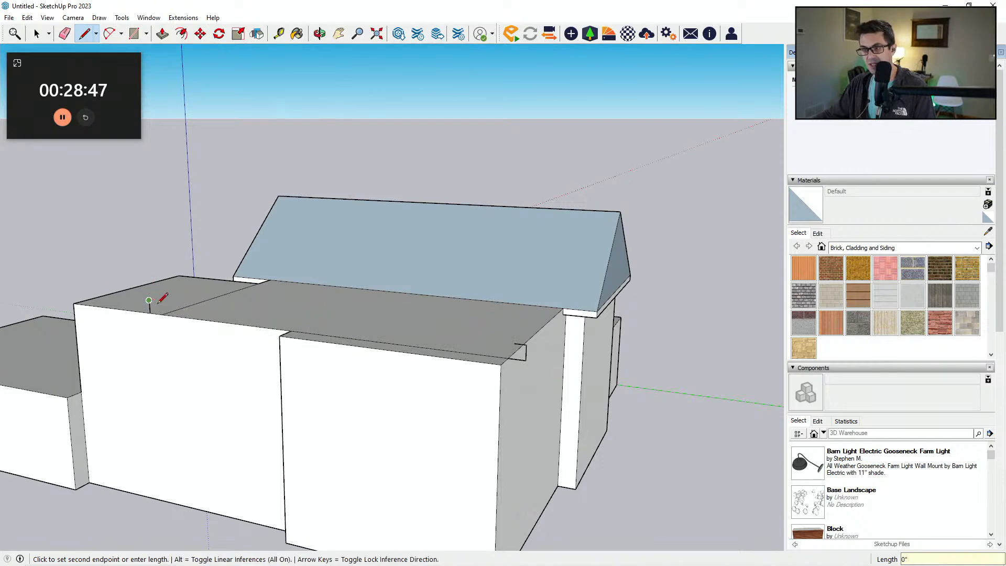
pyautogui.click(149, 306)
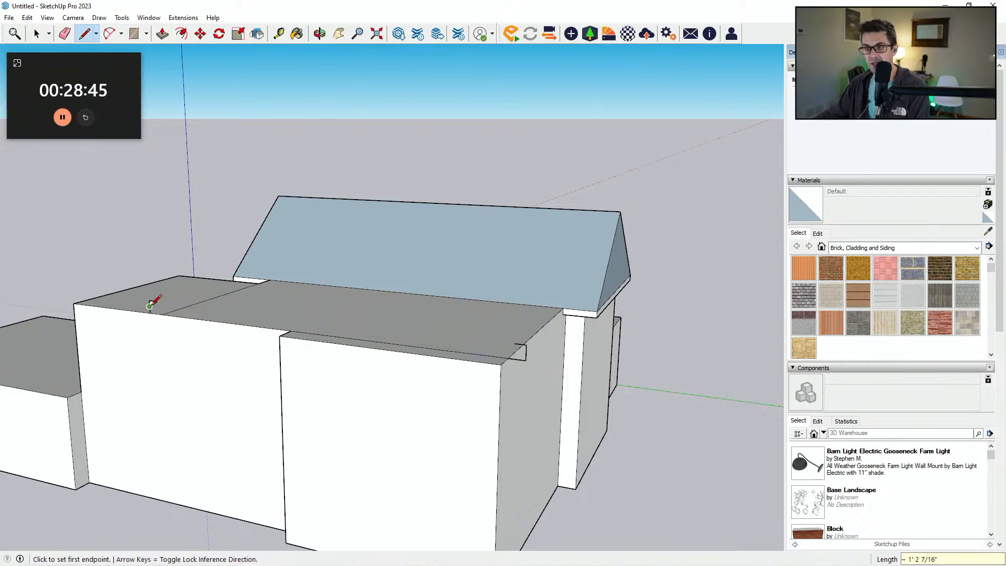
pyautogui.scroll(1, 152, 302)
pyautogui.press('e')
pyautogui.scroll(-1, 174, 305)
# Step: Draw long sloped lines up from both overhang ends so they cross above the outer wall as a gable
pyautogui.press('l')
pyautogui.moveTo(156, 301)
pyautogui.mouseDown(button='middle')
pyautogui.moveTo(173, 309)
pyautogui.moveTo(389, 276)
pyautogui.mouseUp(button='middle')
pyautogui.click(175, 301)
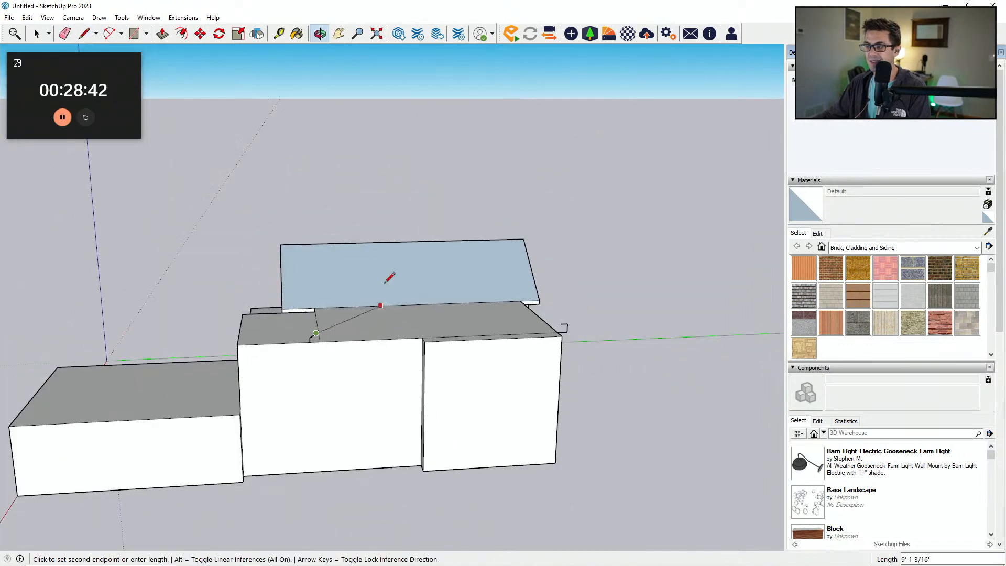
pyautogui.click(488, 212)
pyautogui.press('Escape')
pyautogui.scroll(2, 566, 326)
pyautogui.click(567, 330)
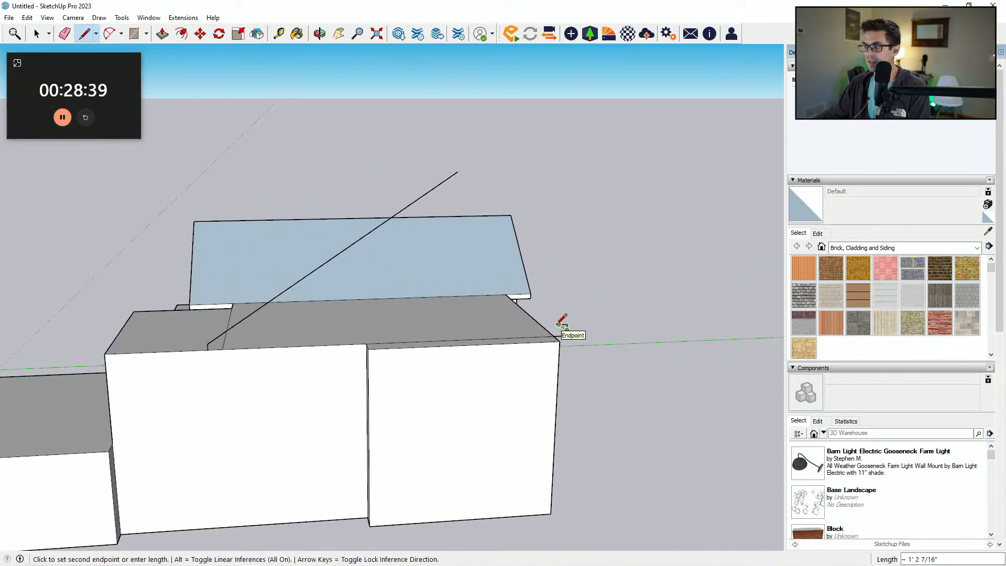
pyautogui.click(314, 166)
# Step: Erase the line ends extending past the peak of the new side gable
pyautogui.moveTo(314, 166)
pyautogui.mouseDown(button='middle')
pyautogui.moveTo(530, 241)
pyautogui.moveTo(476, 225)
pyautogui.mouseUp(button='middle')
pyautogui.press('e')
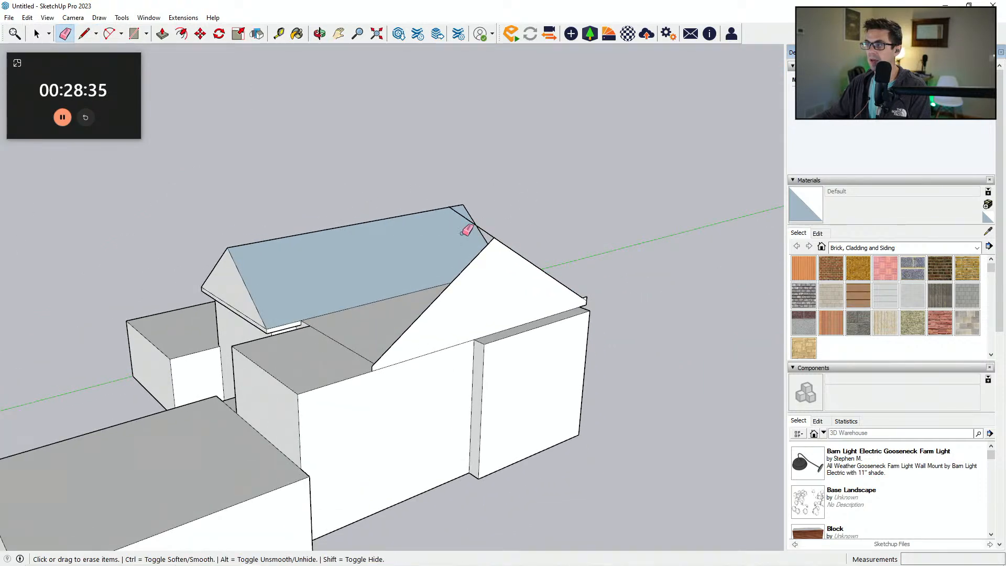
pyautogui.moveTo(461, 236); pyautogui.dragTo(474, 218)
pyautogui.hotkey('ctrl', 'z')
pyautogui.scroll(4, 598, 291)
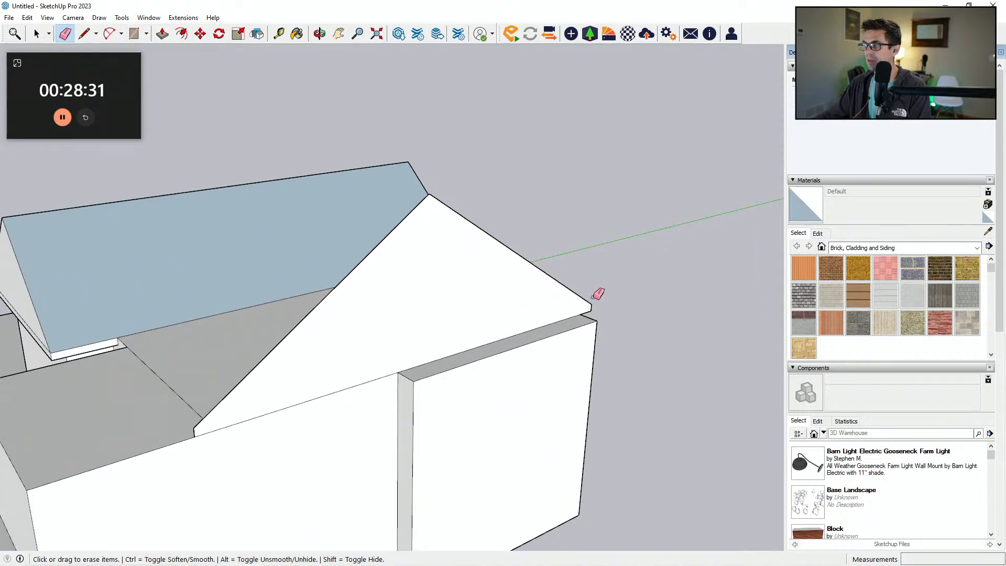
pyautogui.scroll(-3, 599, 291)
# Step: Try to extrude the new side gable 30 feet toward the front gable roof
pyautogui.moveTo(645, 332)
pyautogui.mouseDown(button='middle')
pyautogui.moveTo(530, 319)
pyautogui.moveTo(537, 304)
pyautogui.mouseUp(button='middle')
pyautogui.press('p')
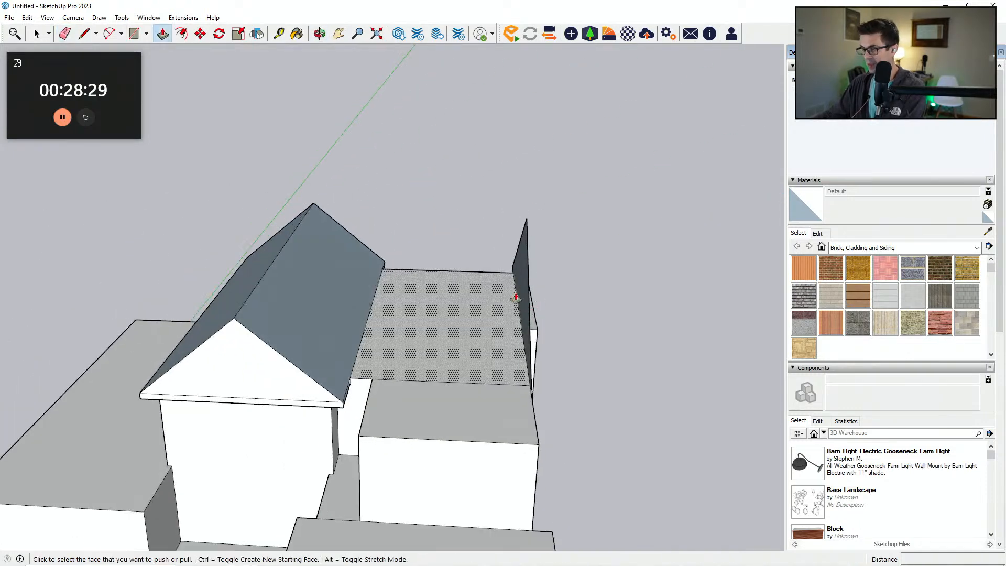
pyautogui.click(523, 292)
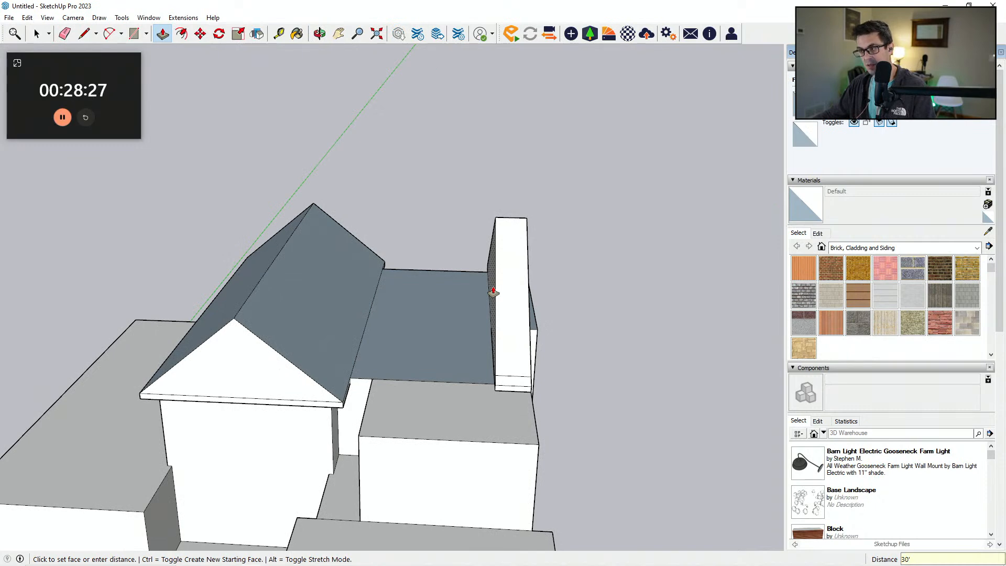
pyautogui.press('Return')
pyautogui.moveTo(465, 314); pyautogui.dragTo(374, 308, button='middle')
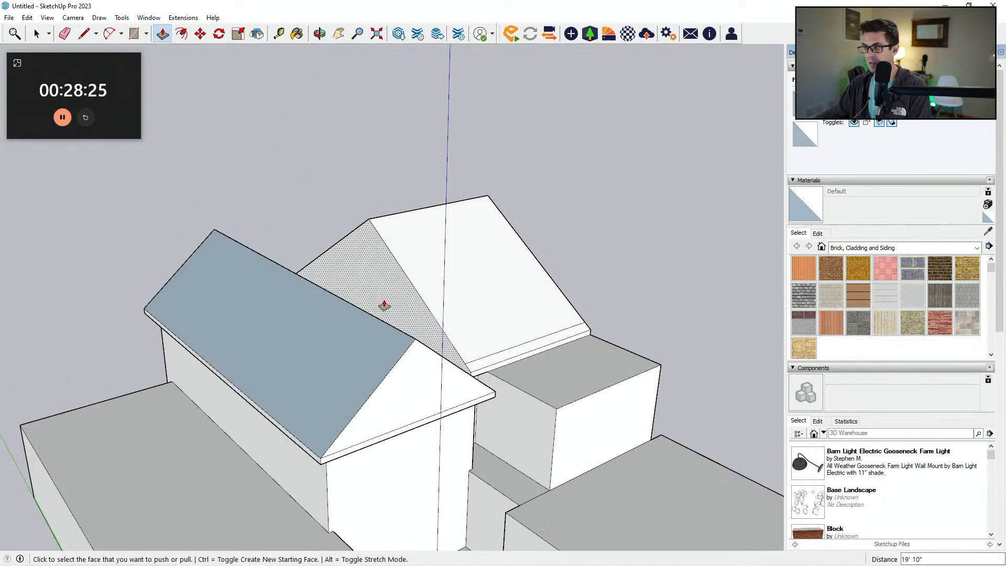
pyautogui.hotkey('ctrl', 'z')
# Step: Try extruding the side gable 30 feet from a new starting face, and undo back to before the gable was drawn
pyautogui.click(529, 292)
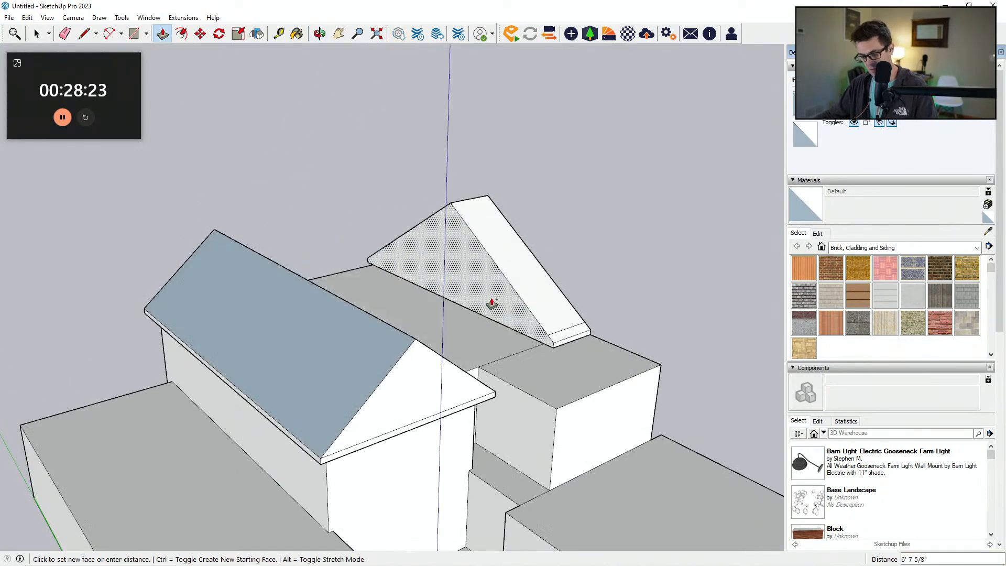
pyautogui.write("30'")
pyautogui.press('Return')
pyautogui.moveTo(505, 308); pyautogui.dragTo(460, 322, button='middle')
pyautogui.hotkey('ctrl', 'z')
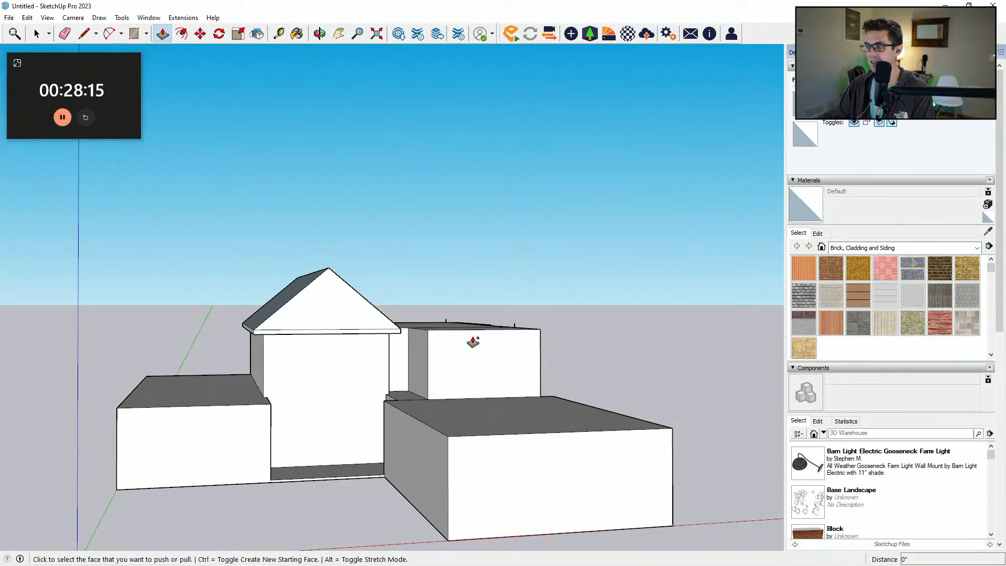
# Step: Undo back through the side gable lines, the front gable roof and its overhang to the flat-topped massing
pyautogui.hotkey('ctrl', 'z')
pyautogui.hotkey('ctrl', 'z')
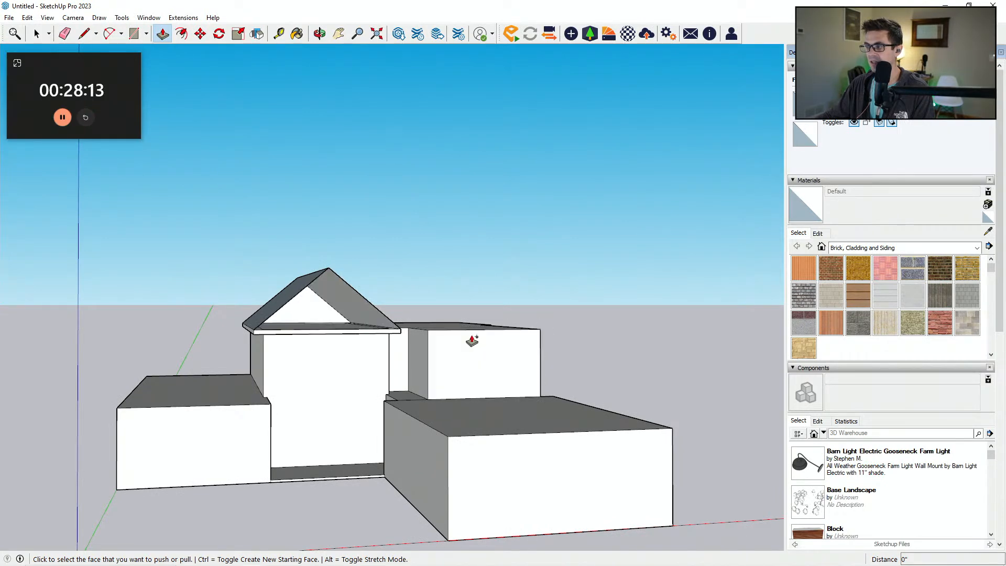
pyautogui.hotkey('ctrl', 'z')
pyautogui.hotkey('ctrl', 'z')
pyautogui.hotkey('ctrl', 'z')
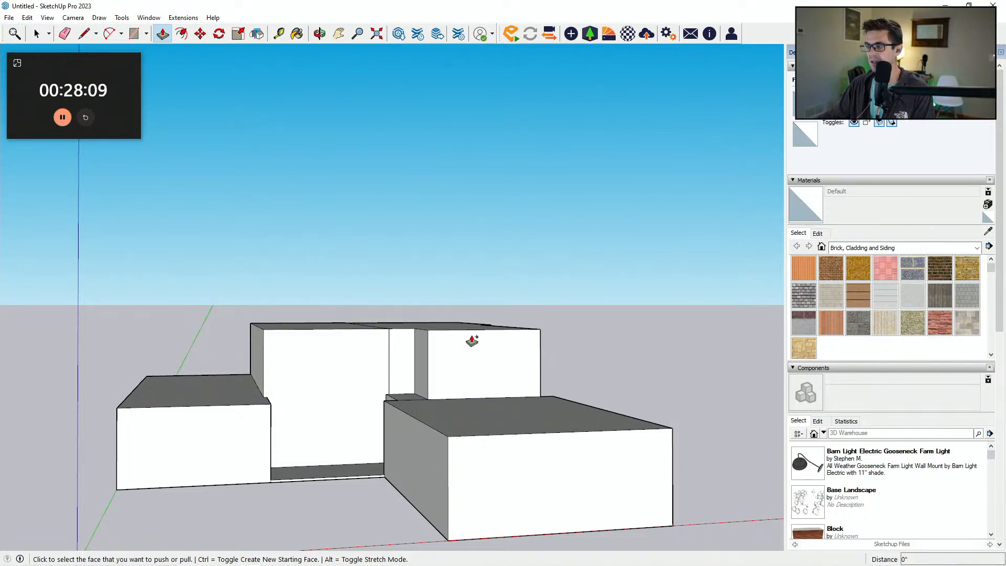
# Step: Examine the flat-topped massing from several angles around the entry and garage blocks
pyautogui.moveTo(470, 340); pyautogui.dragTo(404, 361, button='middle')
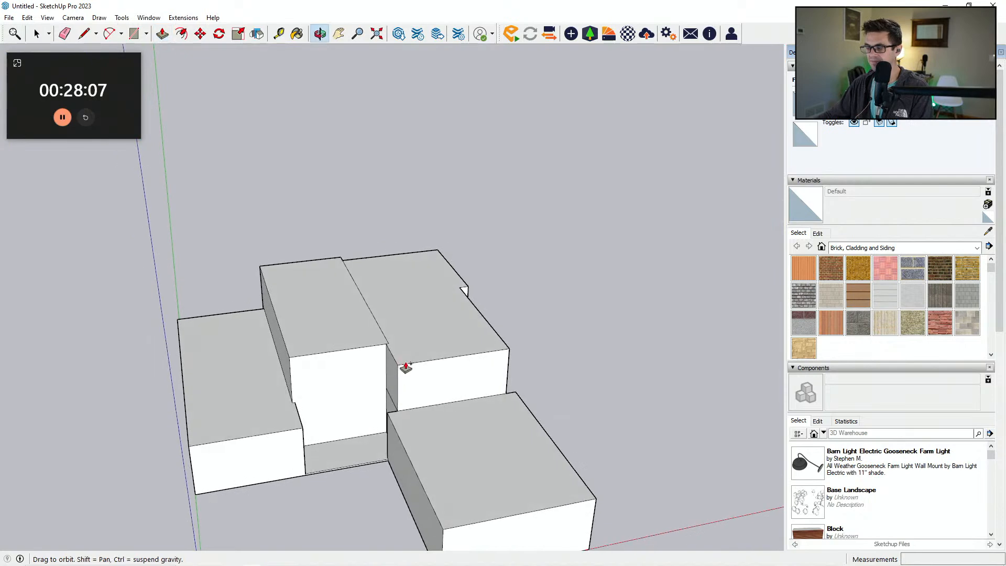
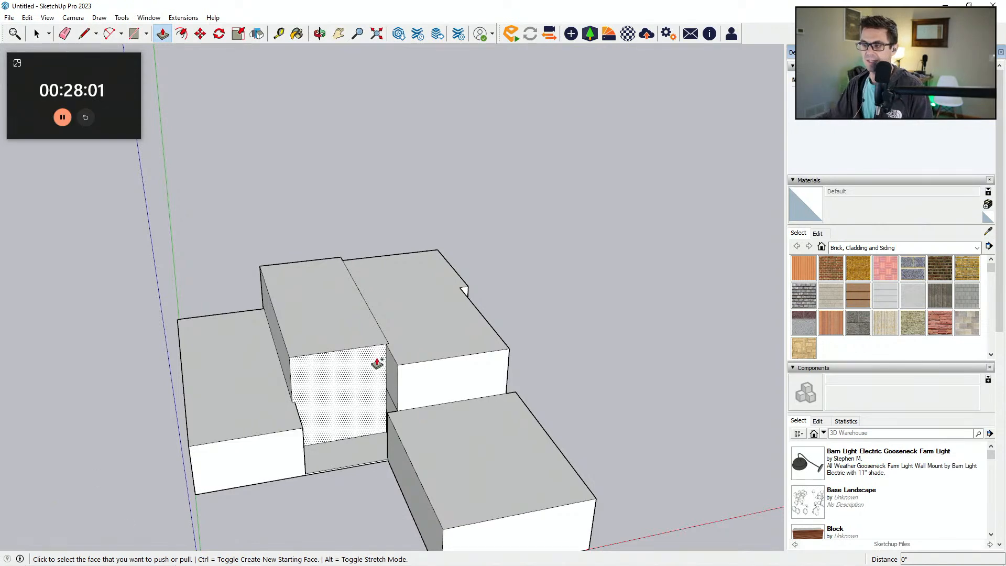
pyautogui.moveTo(377, 375); pyautogui.dragTo(374, 309, button='middle')
pyautogui.moveTo(450, 293); pyautogui.dragTo(390, 394, button='middle')
pyautogui.scroll(3, 414, 398)
pyautogui.press('e')
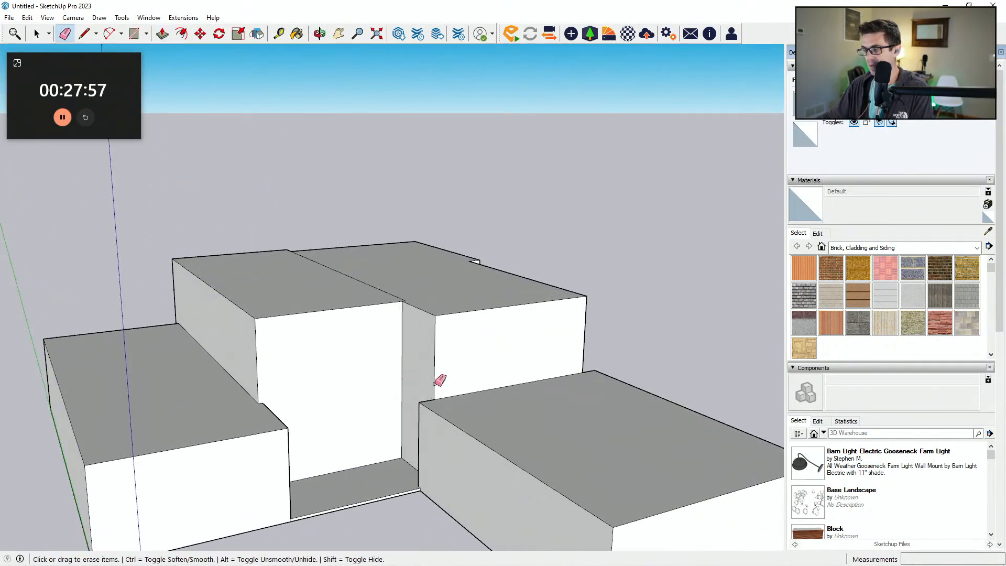
pyautogui.scroll(-3, 414, 372)
pyautogui.moveTo(344, 407)
pyautogui.mouseDown(button='middle')
pyautogui.moveTo(475, 437)
pyautogui.moveTo(325, 434)
pyautogui.mouseUp(button='middle')
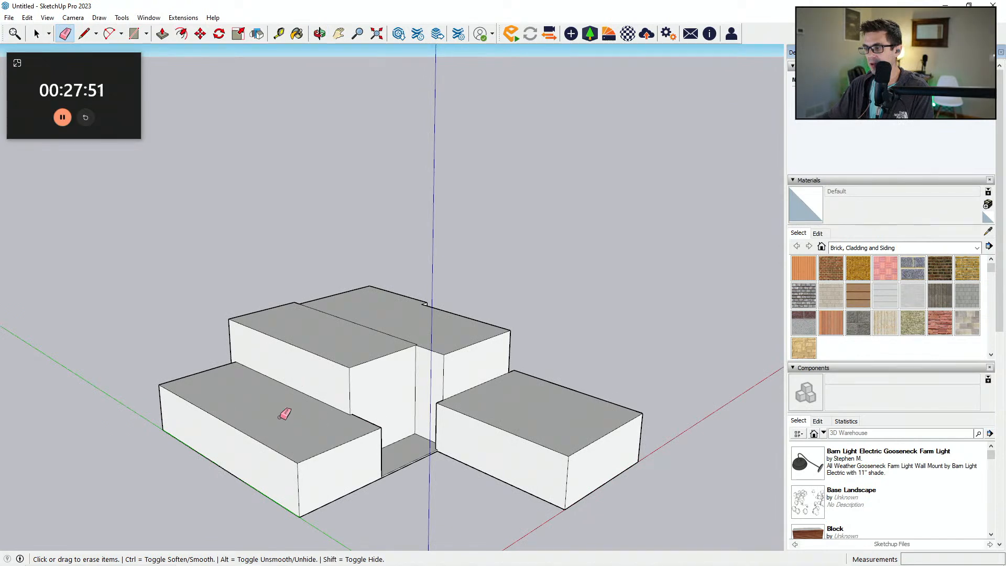
pyautogui.moveTo(319, 454)
pyautogui.mouseDown(button='middle')
pyautogui.moveTo(348, 445)
pyautogui.moveTo(299, 443)
pyautogui.moveTo(466, 383)
pyautogui.moveTo(456, 395)
pyautogui.mouseUp(button='middle')
pyautogui.scroll(-1, 456, 434)
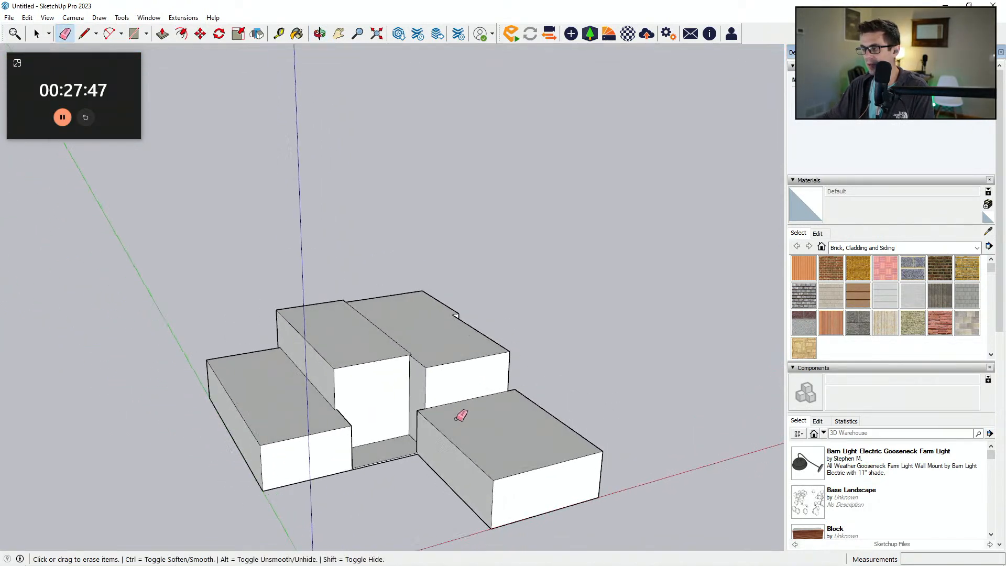
pyautogui.moveTo(470, 471); pyautogui.dragTo(509, 503, button='middle')
# Step: Mark off the front 22 feet of the garage's entry-side wall with a base line and a vertical line to the top
pyautogui.press('l')
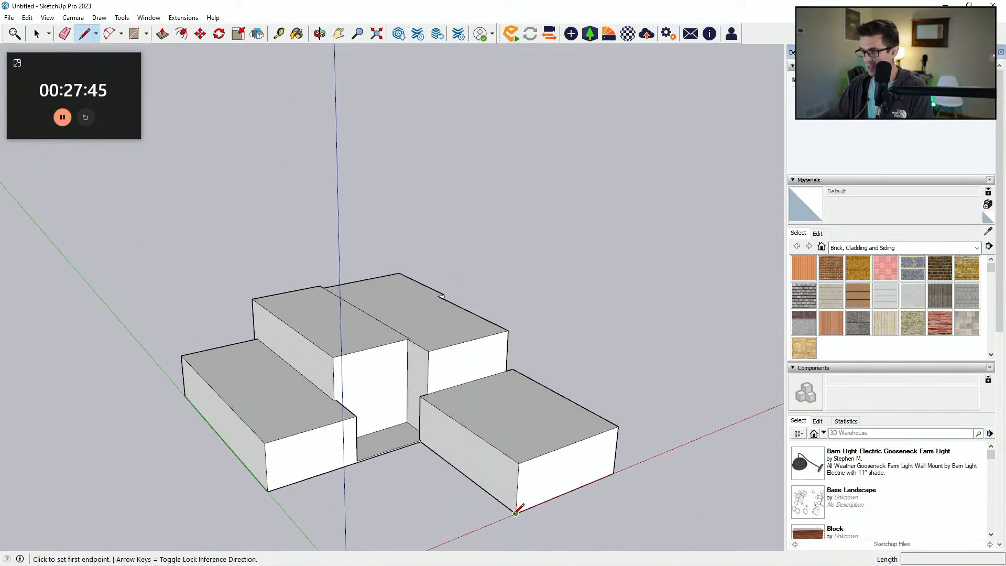
pyautogui.click(516, 512)
pyautogui.write("22'")
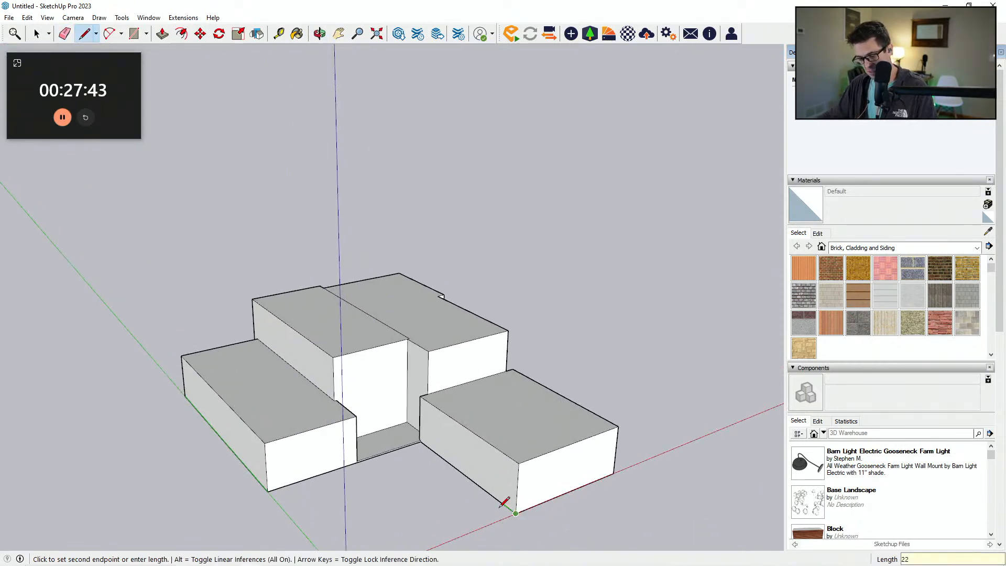
pyautogui.press('Return')
pyautogui.click(447, 462)
pyautogui.click(447, 415)
# Step: Pull the marked front section of the garage's side wall outward 2 feet
pyautogui.press('p')
pyautogui.click(480, 460)
pyautogui.write("2'")
pyautogui.press('Return')
pyautogui.moveTo(478, 463); pyautogui.dragTo(503, 494, button='middle')
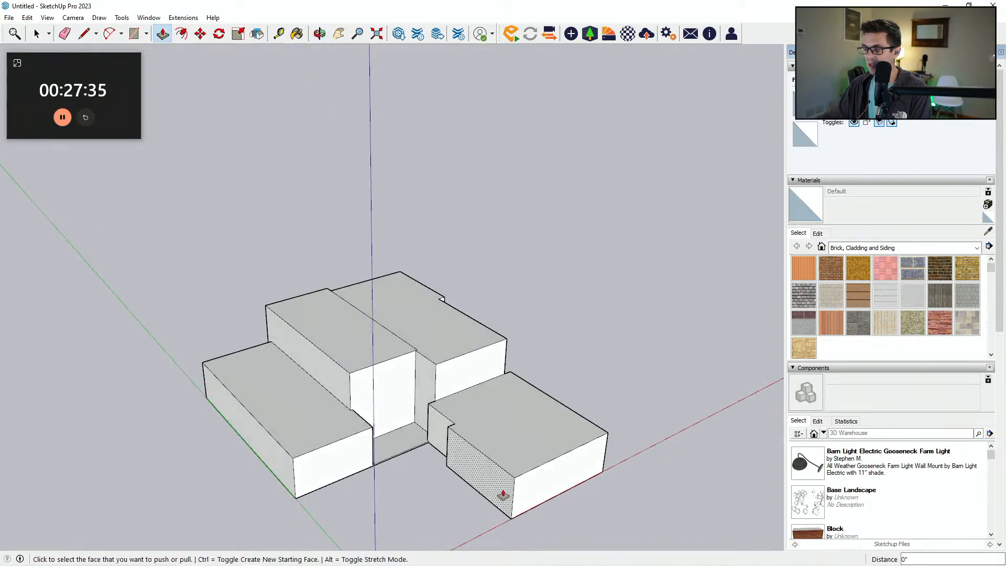
# Step: Try drawing a straight line across the roof of the entry-side upper block, starting from its outer long edge
pyautogui.moveTo(457, 467); pyautogui.dragTo(450, 436, button='middle')
pyautogui.scroll(2, 461, 393)
pyautogui.moveTo(461, 396); pyautogui.dragTo(426, 386, button='middle')
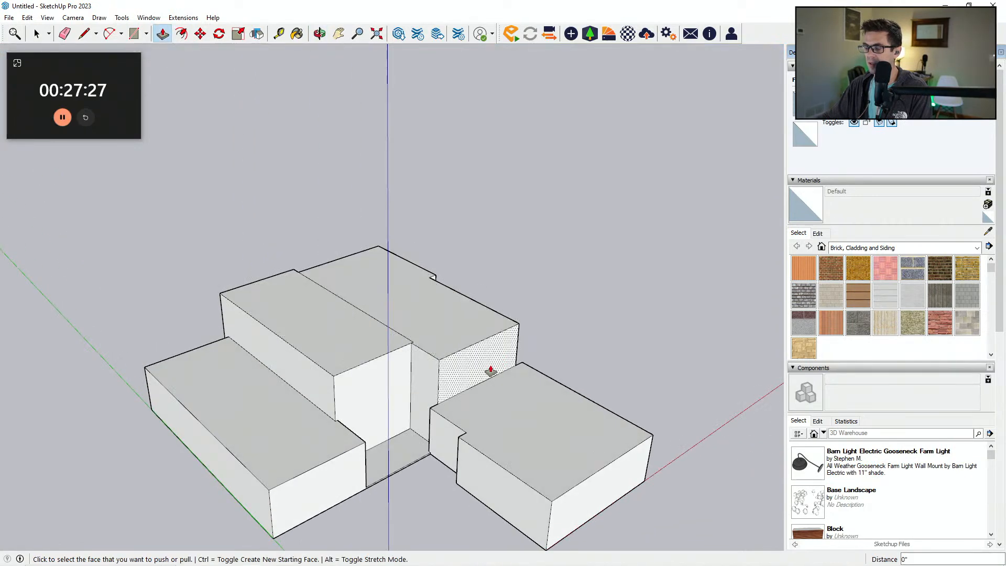
pyautogui.moveTo(384, 375); pyautogui.dragTo(360, 348, button='middle')
pyautogui.press('l')
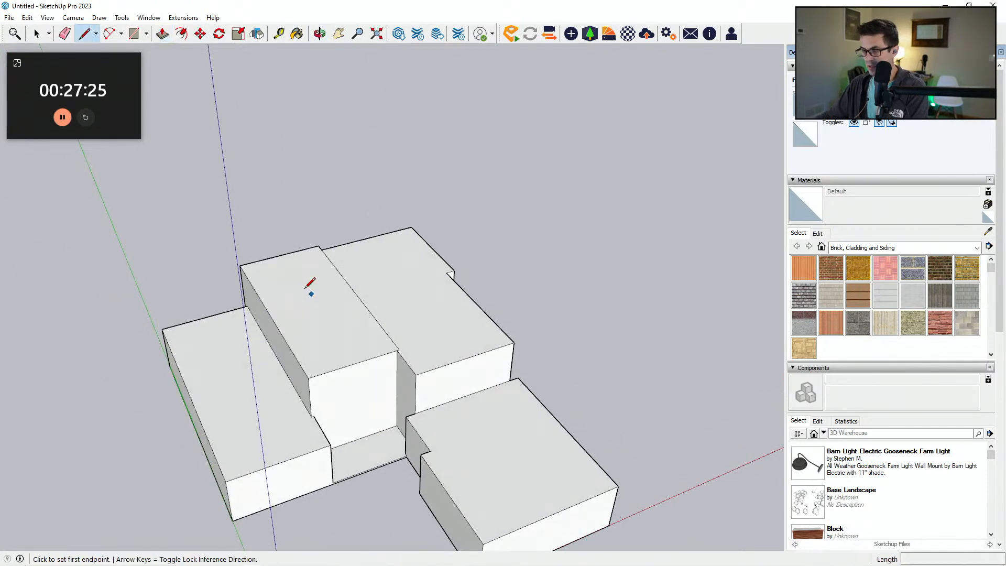
pyautogui.click(271, 316)
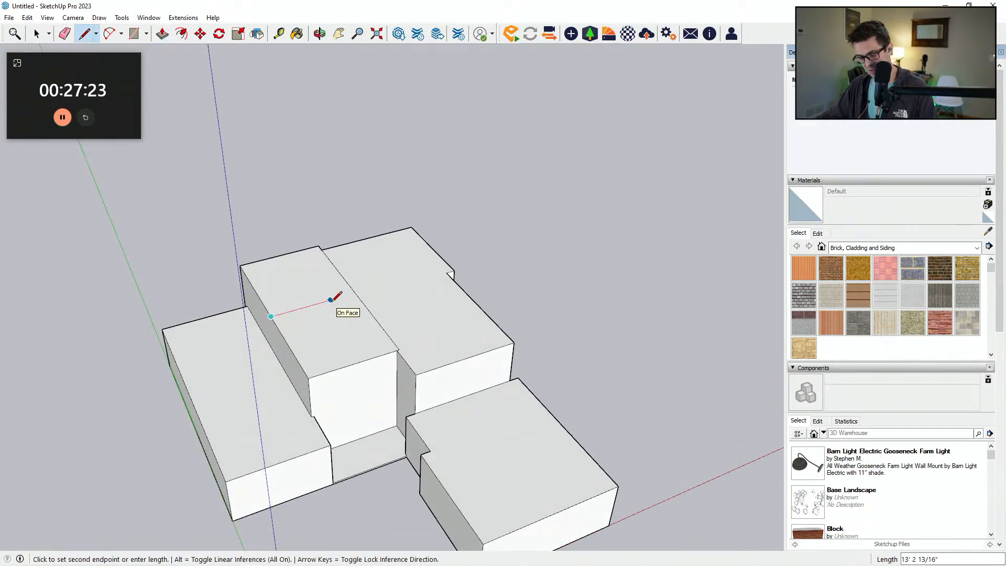
pyautogui.press('Escape')
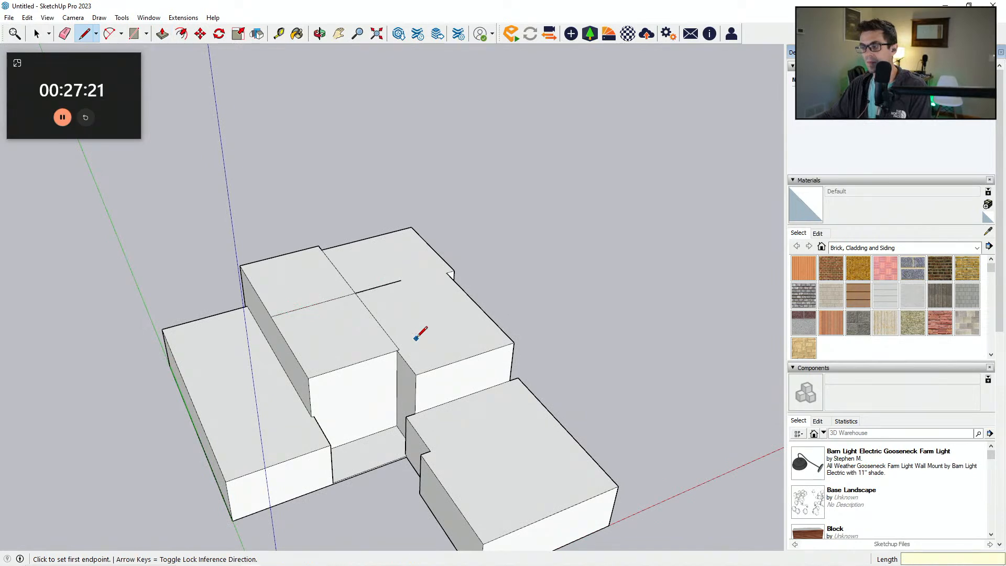
pyautogui.moveTo(464, 388); pyautogui.dragTo(474, 344, button='middle')
pyautogui.scroll(2, 417, 364)
pyautogui.click(421, 366)
pyautogui.press('Escape')
pyautogui.press('space')
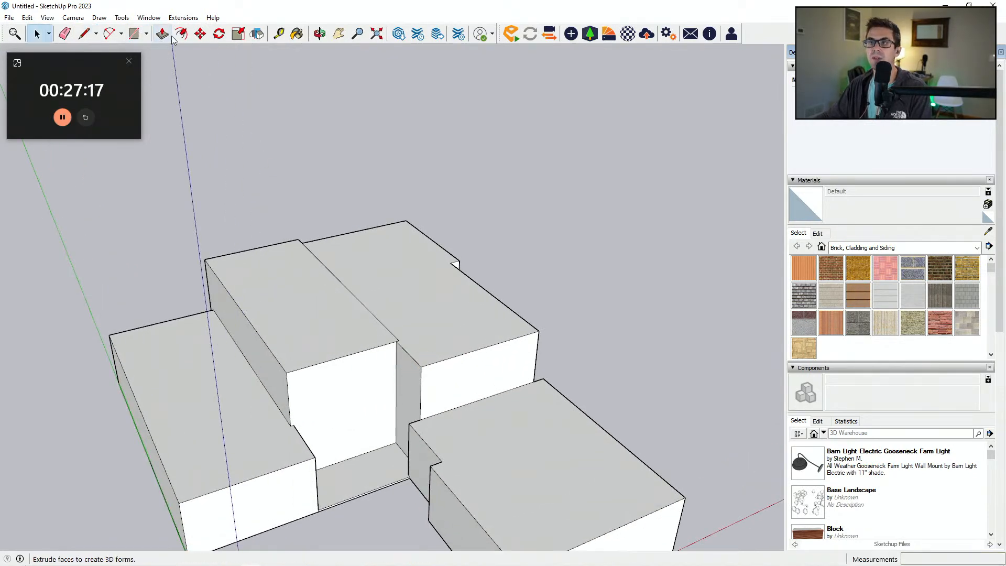
# Step: Offset the roof outline of the upper block behind the garage outward to form an overhang
pyautogui.scroll(1, 489, 341)
pyautogui.click(490, 341)
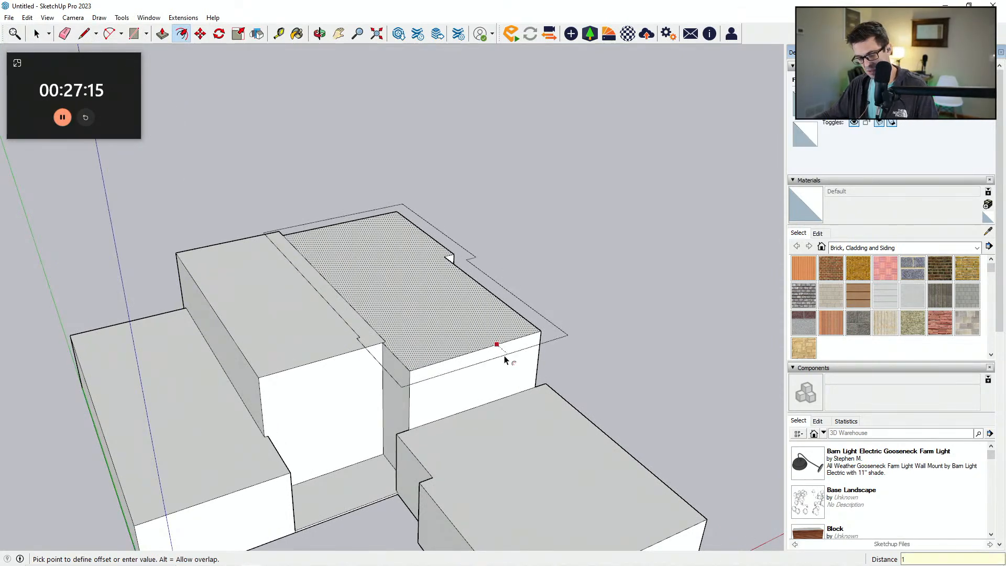
pyautogui.scroll(2, 477, 393)
# Step: Extrude the new overhang strip around the upper block behind the garage to give it a fascia thickness
pyautogui.press('p')
pyautogui.moveTo(477, 393); pyautogui.dragTo(456, 371, button='middle')
pyautogui.scroll(1, 436, 355)
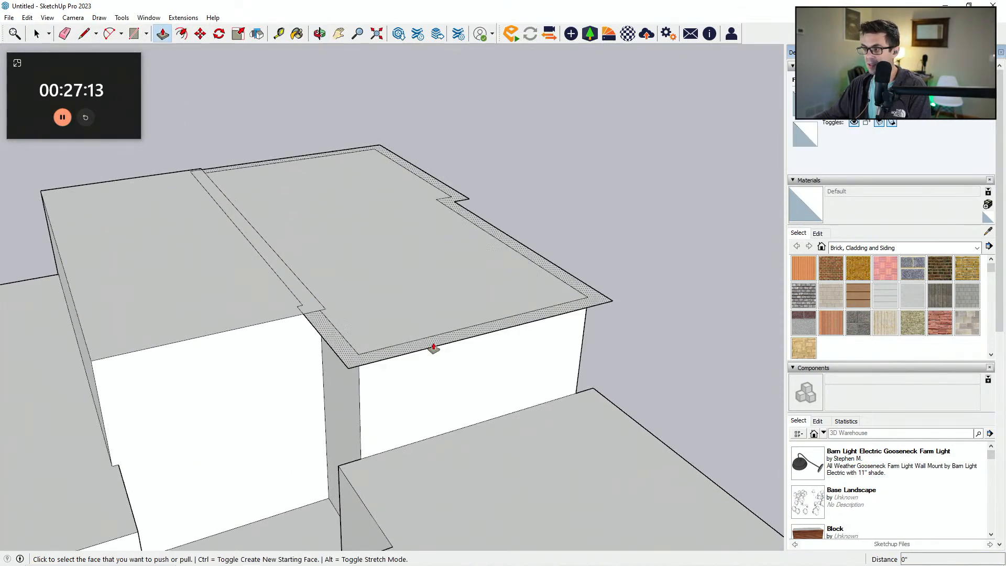
pyautogui.click(434, 344)
pyautogui.write('2')
pyautogui.press('Return')
pyautogui.click(432, 354)
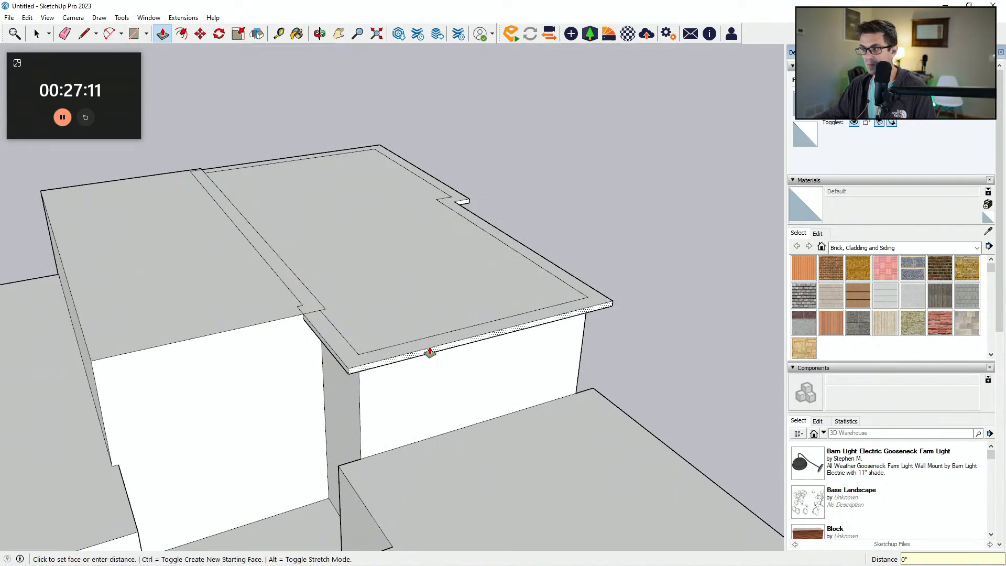
pyautogui.click(427, 350)
# Step: Draw a short roof-pitch line at the overhang's inner front corner from vertical and horizontal guides, and erase the guides
pyautogui.scroll(2, 337, 370)
pyautogui.press('l')
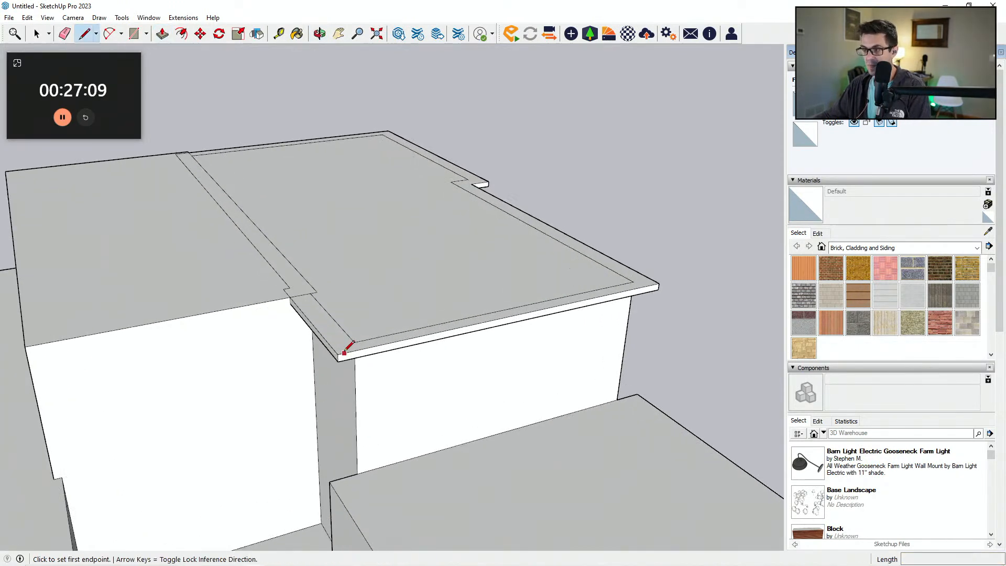
pyautogui.click(337, 355)
pyautogui.click(337, 342)
pyautogui.scroll(2, 344, 346)
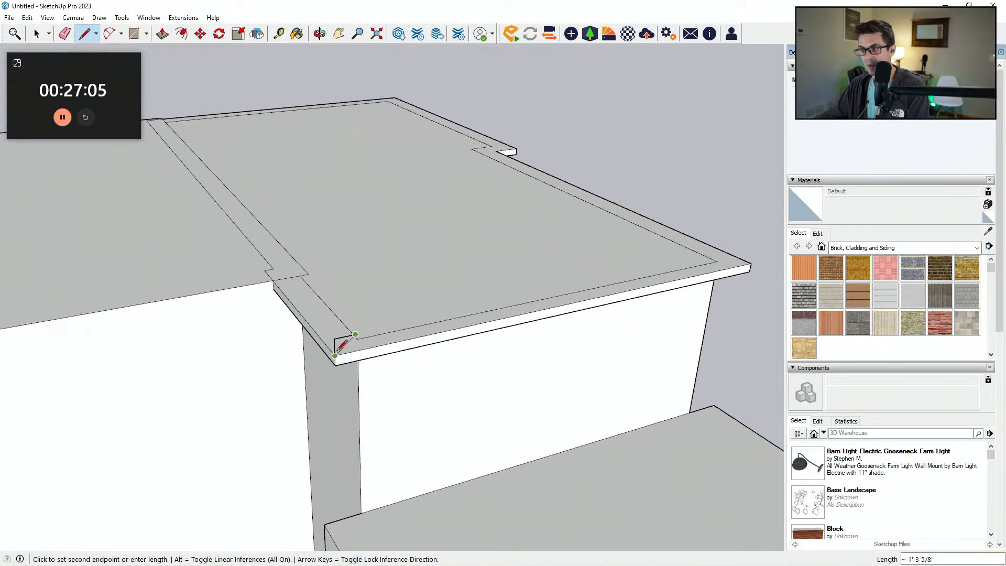
pyautogui.press('e')
pyautogui.scroll(-3, 345, 334)
# Step: Draw the matching short pitch line at the overhang's outer front corner and erase its guide lines
pyautogui.press('l')
pyautogui.click(603, 288)
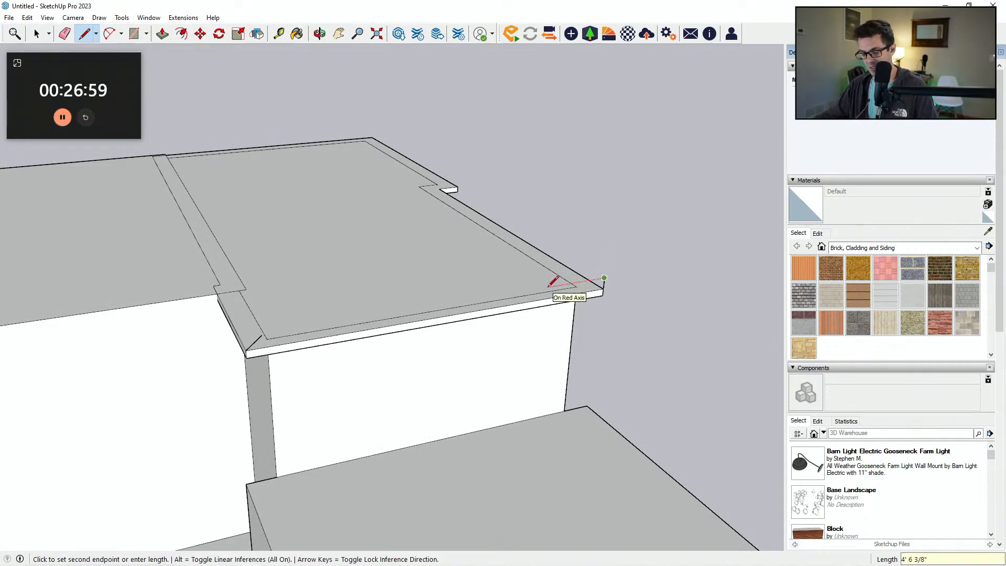
pyautogui.press('e')
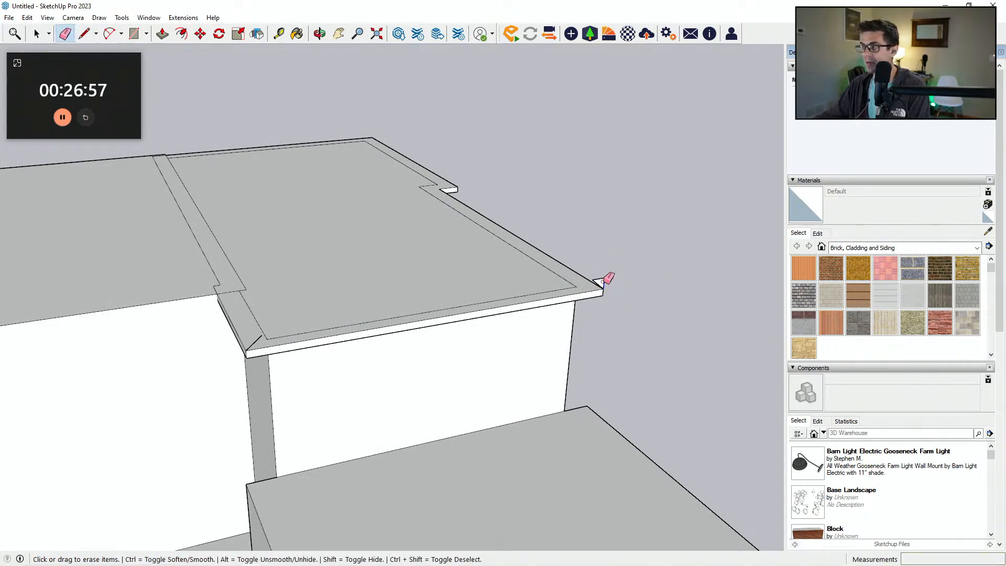
pyautogui.scroll(-2, 576, 296)
# Step: Extend both pitch lines into long slopes that cross above the wall behind the garage as a gable
pyautogui.press('l')
pyautogui.click(554, 291)
pyautogui.moveTo(554, 291); pyautogui.dragTo(423, 234, button='middle')
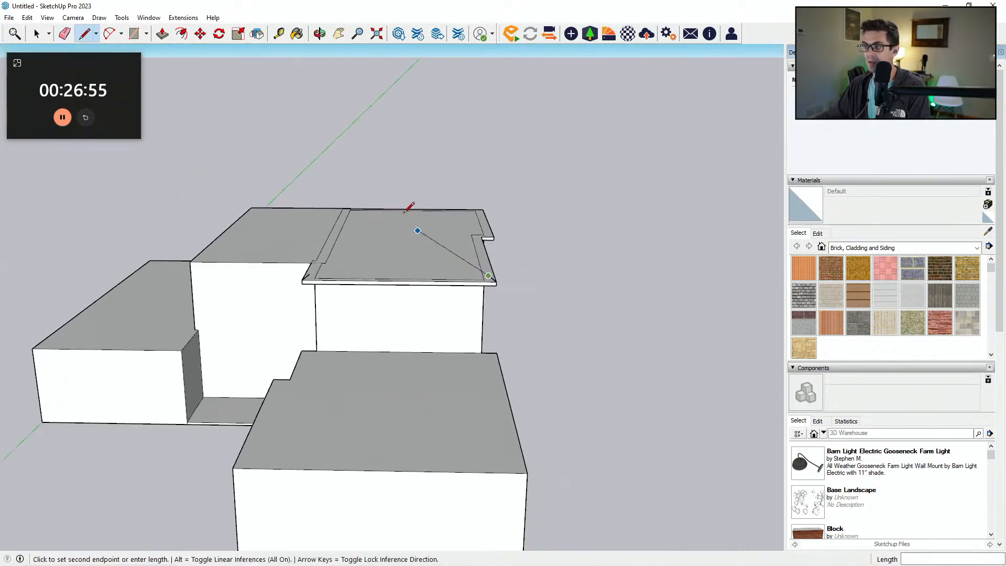
pyautogui.click(325, 139)
pyautogui.press('Escape')
pyautogui.click(314, 274)
pyautogui.press('Escape')
pyautogui.click(309, 273)
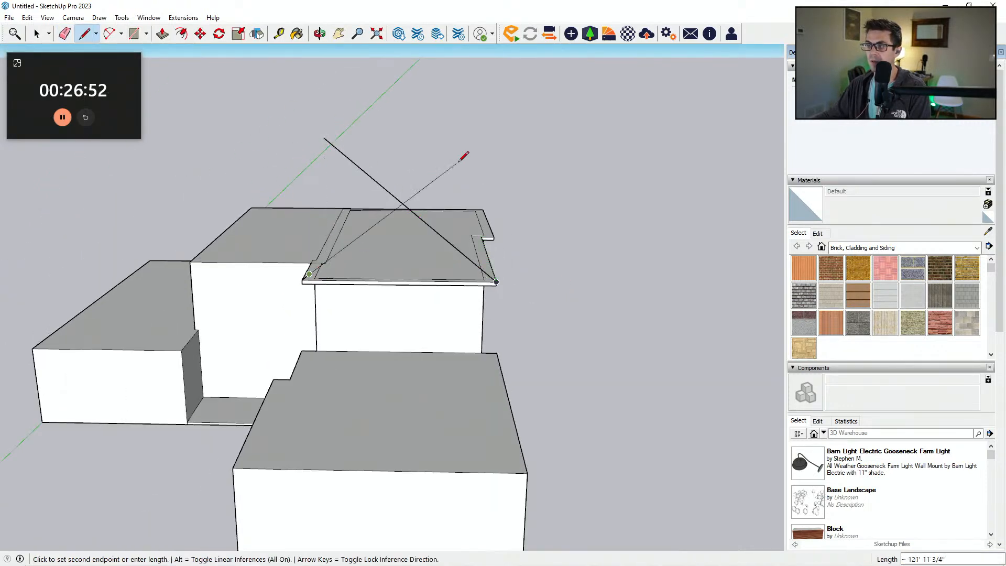
pyautogui.click(421, 183)
# Step: Erase the line ends past the gable peak and extrude the gable to the far end of the overhang
pyautogui.press('e')
pyautogui.click(365, 172)
pyautogui.moveTo(365, 202)
pyautogui.mouseDown(button='middle')
pyautogui.moveTo(375, 310)
pyautogui.moveTo(389, 335)
pyautogui.mouseUp(button='middle')
pyautogui.press('p')
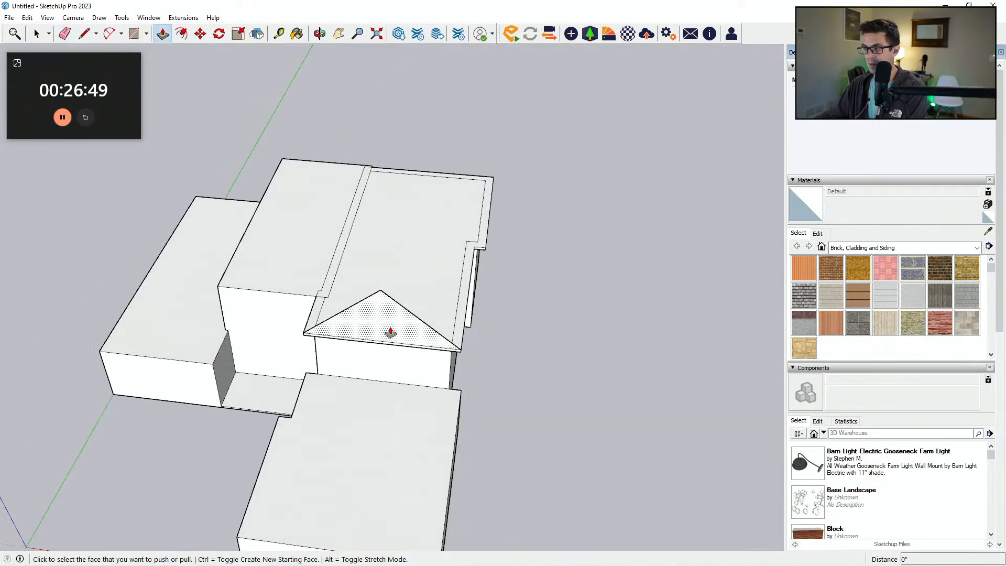
pyautogui.click(389, 334)
pyautogui.click(492, 179)
# Step: Offset the roof outline of the entry-side upper block outward to form its overhang
pyautogui.moveTo(463, 265); pyautogui.dragTo(321, 341, button='middle')
pyautogui.click(181, 34)
pyautogui.click(336, 320)
pyautogui.click(338, 339)
# Step: Extrude the overhang strip of the entry-side upper block 6 inches
pyautogui.scroll(1, 336, 341)
pyautogui.press('p')
pyautogui.scroll(1, 330, 336)
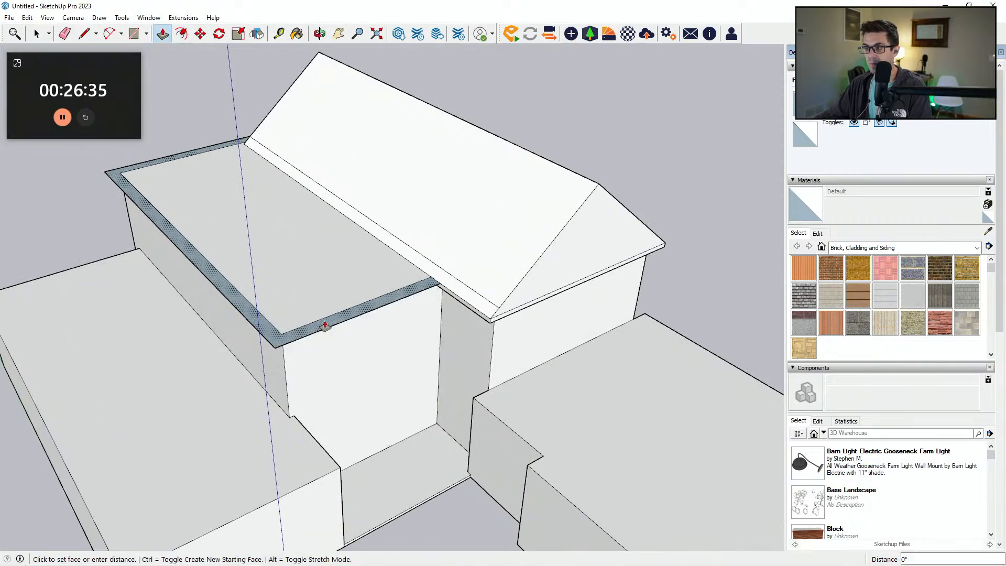
pyautogui.click(326, 323)
pyautogui.write('6')
pyautogui.press('Return')
# Step: Draw a short pitch line at the front end of the entry-side block's long outer overhang edge and erase its guides
pyautogui.moveTo(317, 355); pyautogui.dragTo(391, 351, button='middle')
pyautogui.scroll(-2, 392, 350)
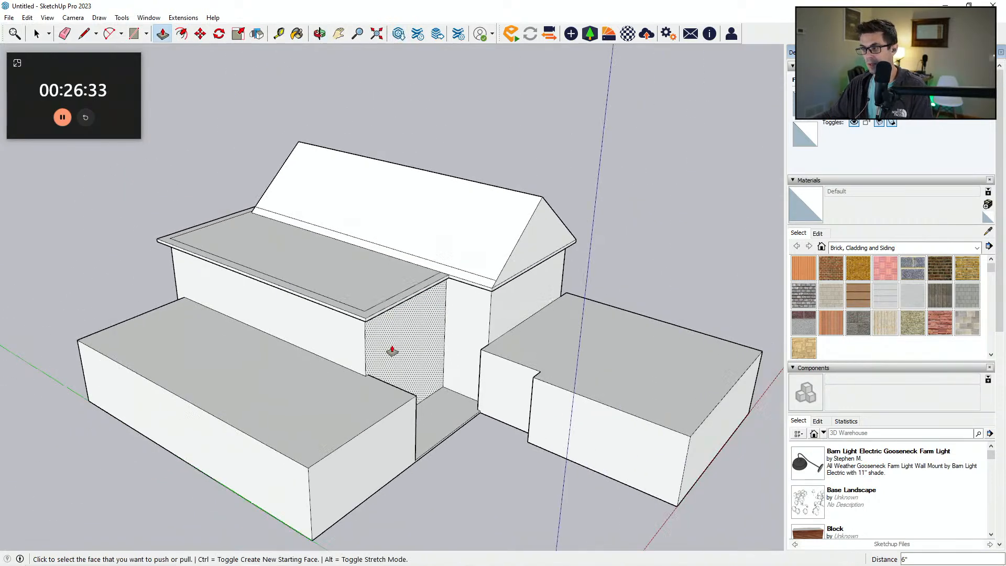
pyautogui.scroll(2, 390, 357)
pyautogui.press('l')
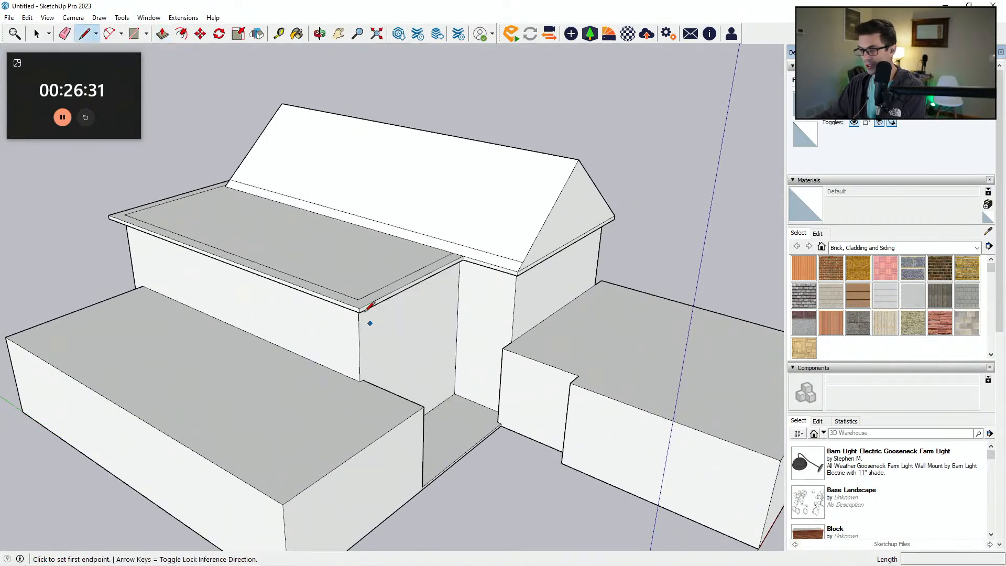
pyautogui.click(359, 308)
pyautogui.scroll(1, 360, 302)
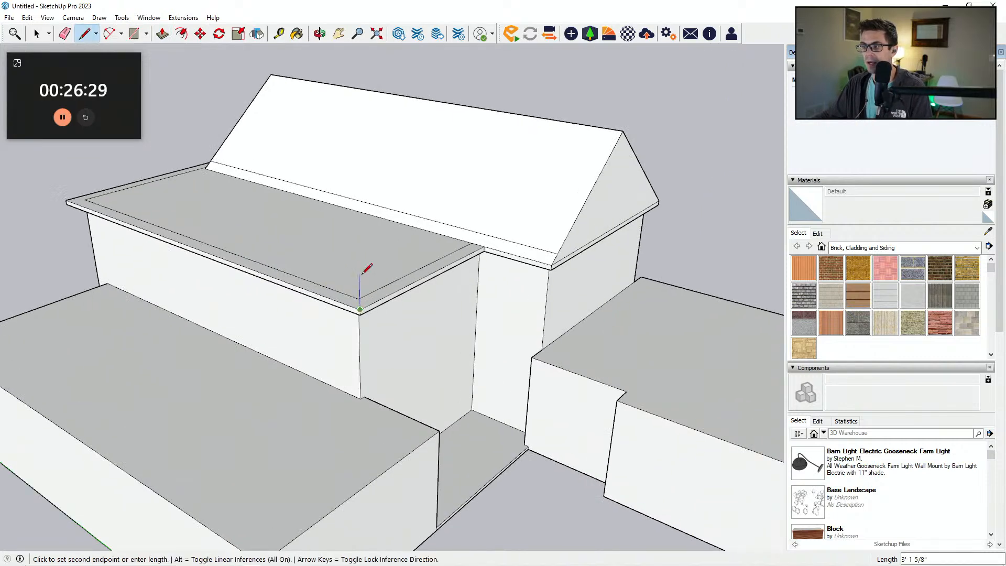
pyautogui.press('e')
pyautogui.press('l')
pyautogui.scroll(-1, 359, 297)
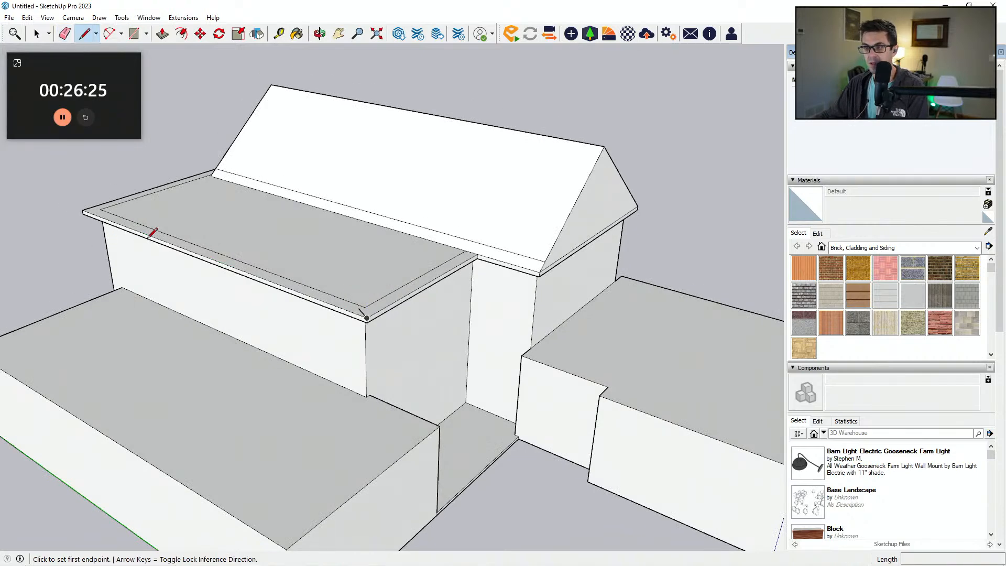
# Step: Draw a tall vertical line up from the middle of the entry-side block's long outer overhang edge
pyautogui.scroll(-1, 193, 245)
pyautogui.click(199, 254)
pyautogui.scroll(-2, 176, 77)
pyautogui.click(175, 60)
pyautogui.press('Escape')
# Step: Extend the pitch line up to the vertical centre line and draw the opposite slope down to the far overhang corner
pyautogui.scroll(1, 259, 206)
pyautogui.click(284, 233)
pyautogui.scroll(-2, 288, 228)
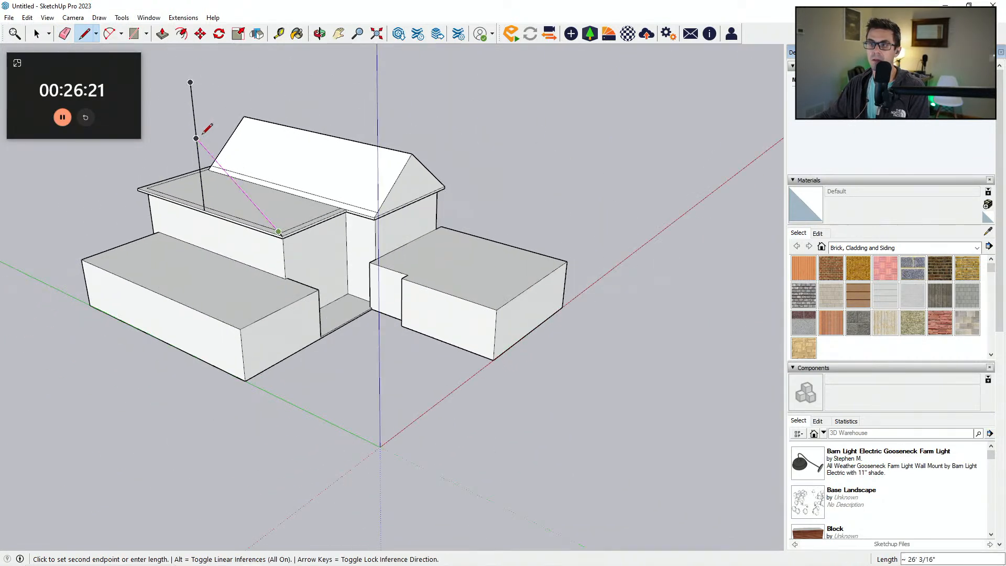
pyautogui.click(196, 138)
pyautogui.click(138, 189)
# Step: Erase the side gable's far slope and redraw it from the far overhang corner up to the peak
pyautogui.press('e')
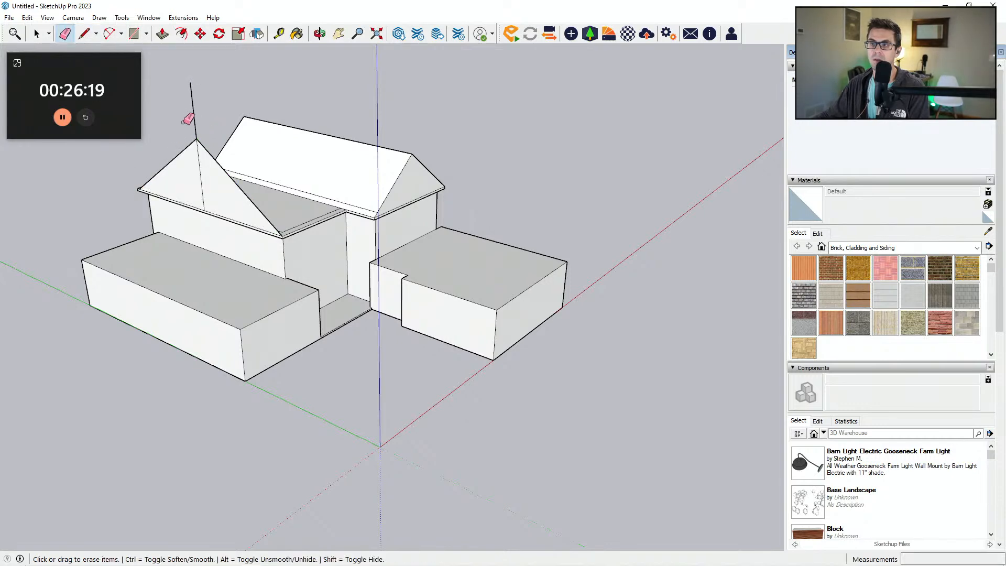
pyautogui.click(147, 185)
pyautogui.scroll(3, 153, 191)
pyautogui.press('l')
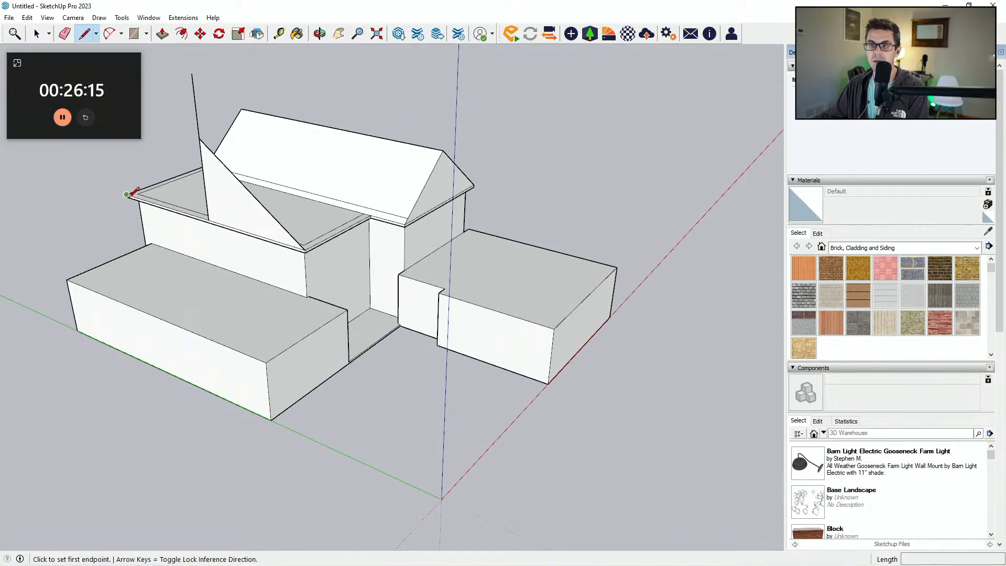
pyautogui.click(126, 194)
pyautogui.click(200, 138)
# Step: Erase the side gable's sloped lines and undo the last erasure to restore the front half
pyautogui.press('e')
pyautogui.moveTo(196, 112)
pyautogui.mouseDown(button='middle')
pyautogui.moveTo(477, 184)
pyautogui.moveTo(288, 272)
pyautogui.mouseUp(button='middle')
pyautogui.click(285, 273)
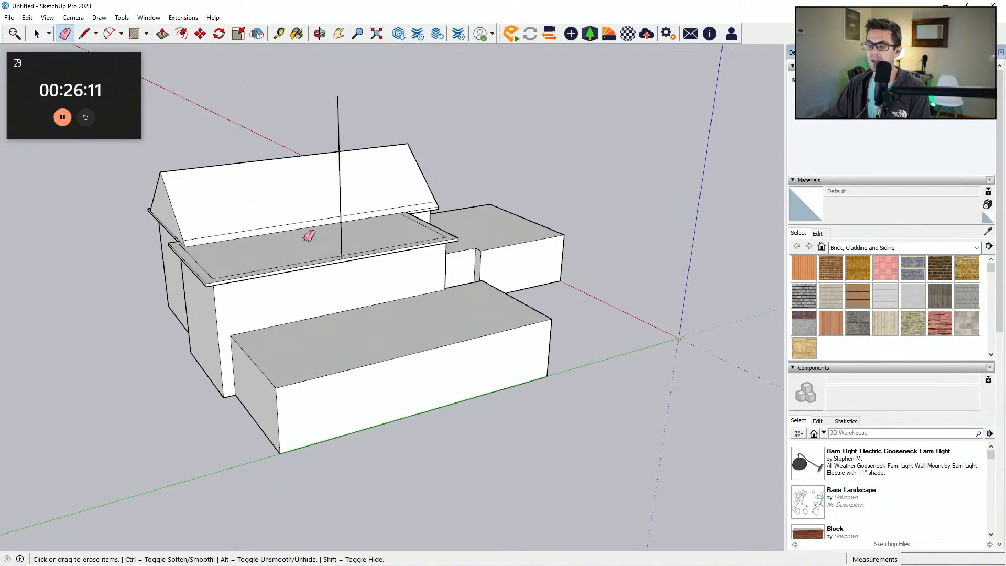
pyautogui.hotkey('ctrl', 'z')
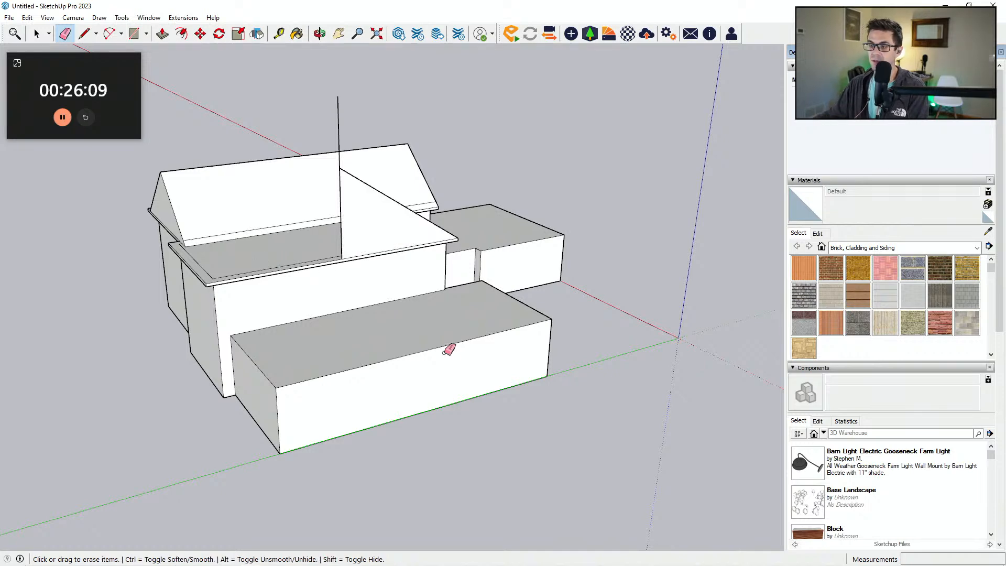
# Step: Clear the half gable and draw a new vertical centre line up from the middle of the long outer overhang edge
pyautogui.press('p')
pyautogui.scroll(6, 202, 283)
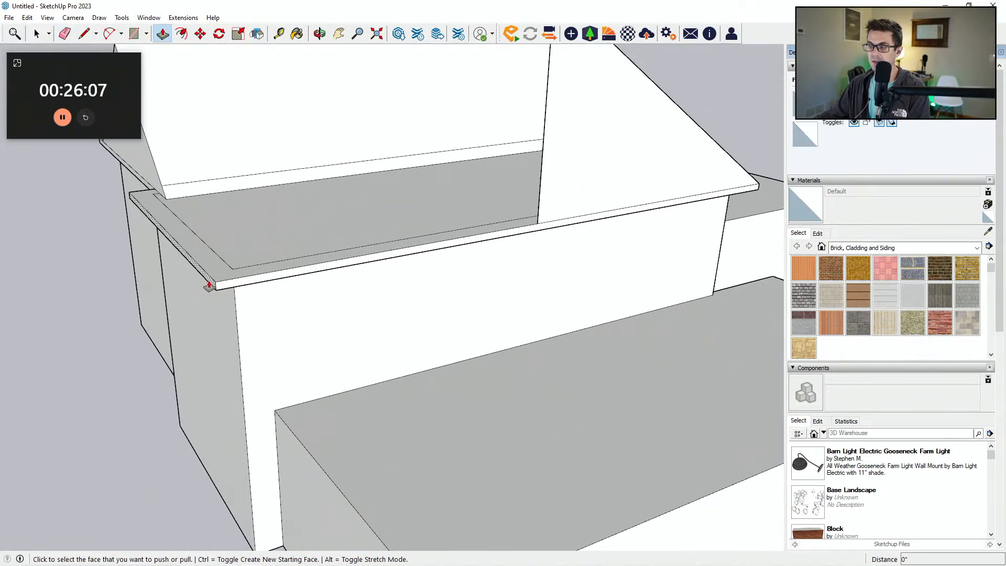
pyautogui.moveTo(209, 287); pyautogui.dragTo(232, 292, button='middle')
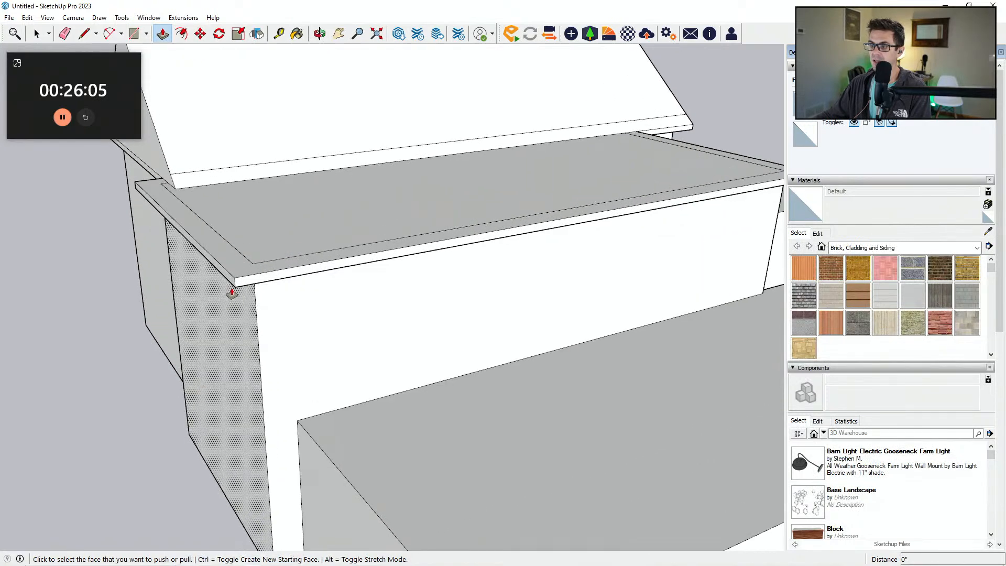
pyautogui.scroll(-6, 346, 308)
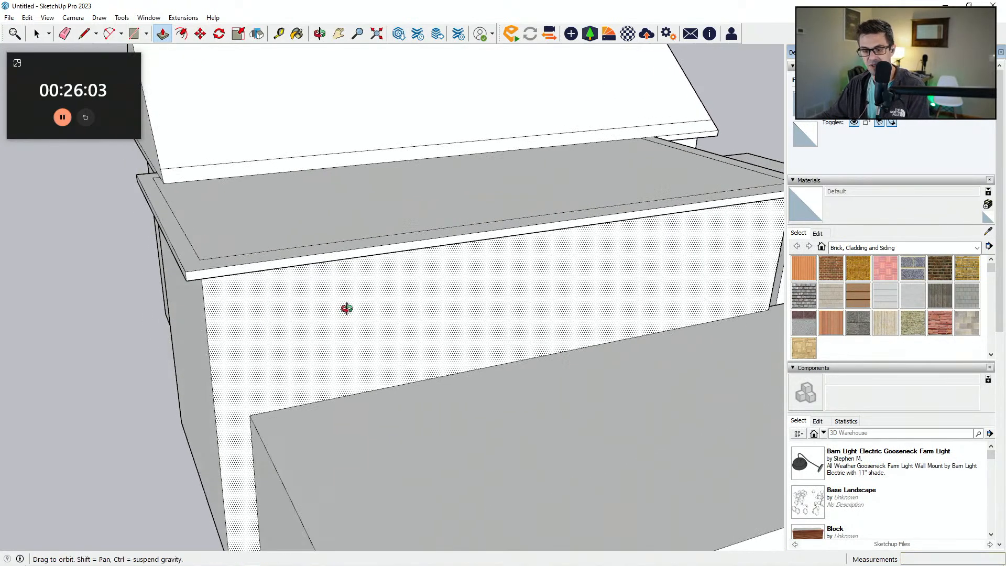
pyautogui.scroll(-3, 504, 320)
pyautogui.press('l')
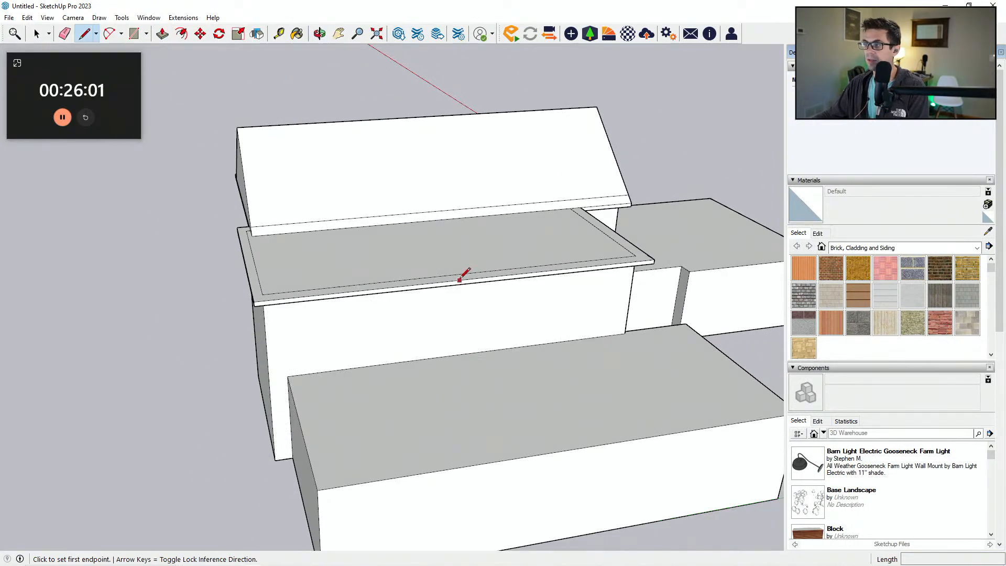
pyautogui.click(466, 278)
pyautogui.scroll(-2, 467, 275)
pyautogui.click(479, 75)
pyautogui.press('Escape')
# Step: Draw the sloped roof line from the near overhang corner up through the centre line and erase the excess above the peak
pyautogui.scroll(3, 590, 265)
pyautogui.moveTo(590, 265); pyautogui.dragTo(295, 87, button='middle')
pyautogui.click(540, 277)
pyautogui.press('Escape')
pyautogui.click(531, 269)
pyautogui.click(334, 141)
pyautogui.press('e')
pyautogui.click(333, 108)
# Step: Close the side gable with a slope from the far overhang corner up to the peak
pyautogui.moveTo(304, 176); pyautogui.dragTo(320, 211, button='middle')
pyautogui.press('l')
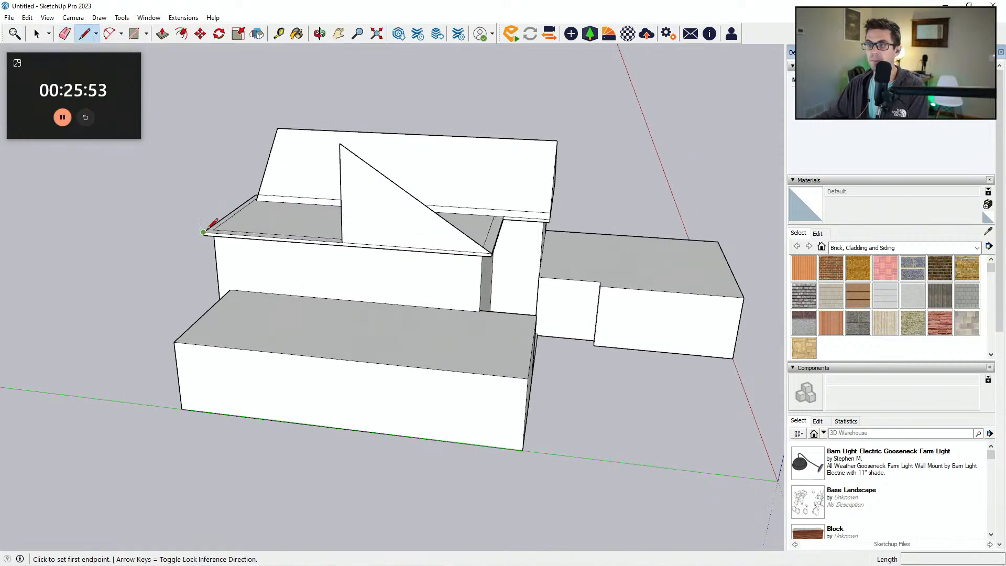
pyautogui.click(204, 233)
pyautogui.click(340, 145)
pyautogui.moveTo(346, 135); pyautogui.dragTo(519, 241, button='middle')
pyautogui.press('e')
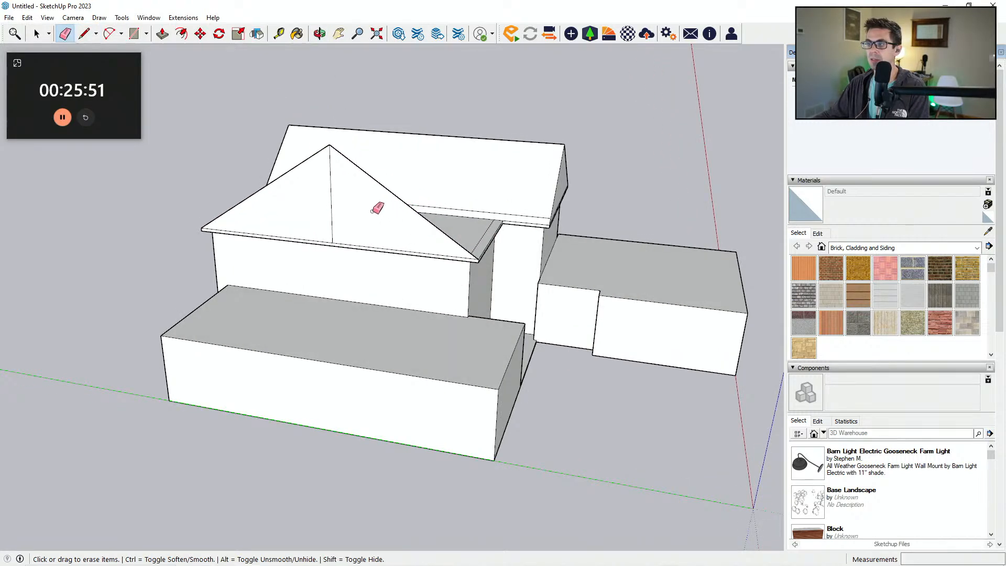
# Step: Try to push/pull the long outer edge face of the entry-side block's overhang
pyautogui.moveTo(350, 226)
pyautogui.mouseDown(button='middle')
pyautogui.moveTo(443, 416)
pyautogui.moveTo(197, 404)
pyautogui.moveTo(315, 386)
pyautogui.moveTo(234, 377)
pyautogui.moveTo(409, 311)
pyautogui.moveTo(382, 375)
pyautogui.moveTo(408, 354)
pyautogui.mouseUp(button='middle')
pyautogui.scroll(4, 408, 354)
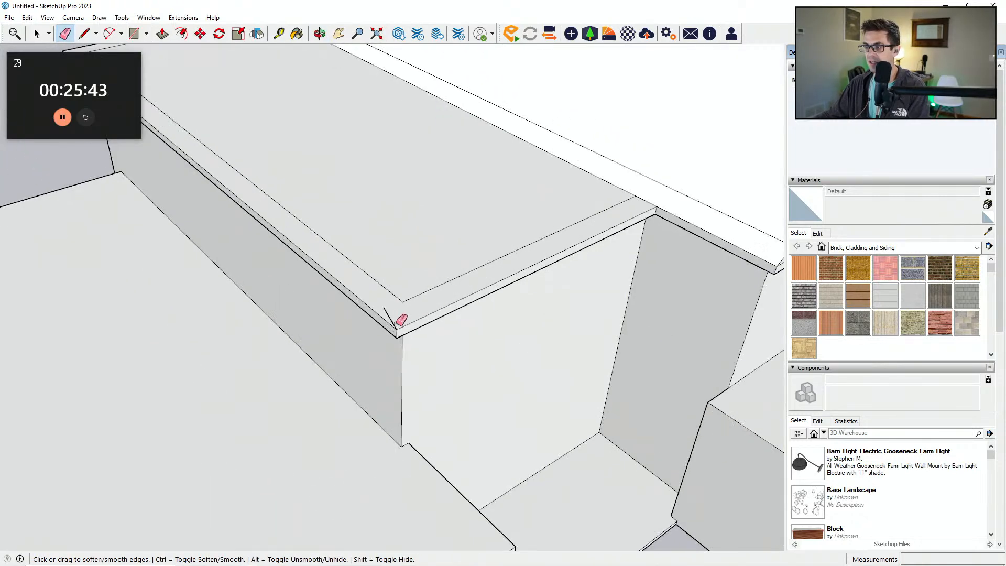
pyautogui.scroll(1, 408, 335)
pyautogui.press('p')
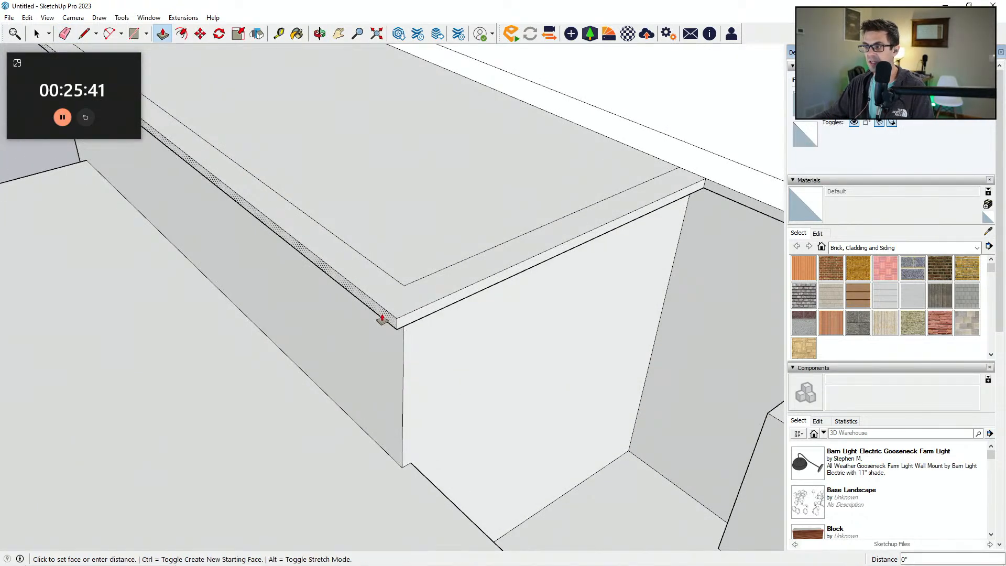
pyautogui.scroll(-1, 419, 317)
# Step: Draw a roof-pitch triangle with an 8-inch rise and 12-inch run at the near corner of the entry-side overhang
pyautogui.press('l')
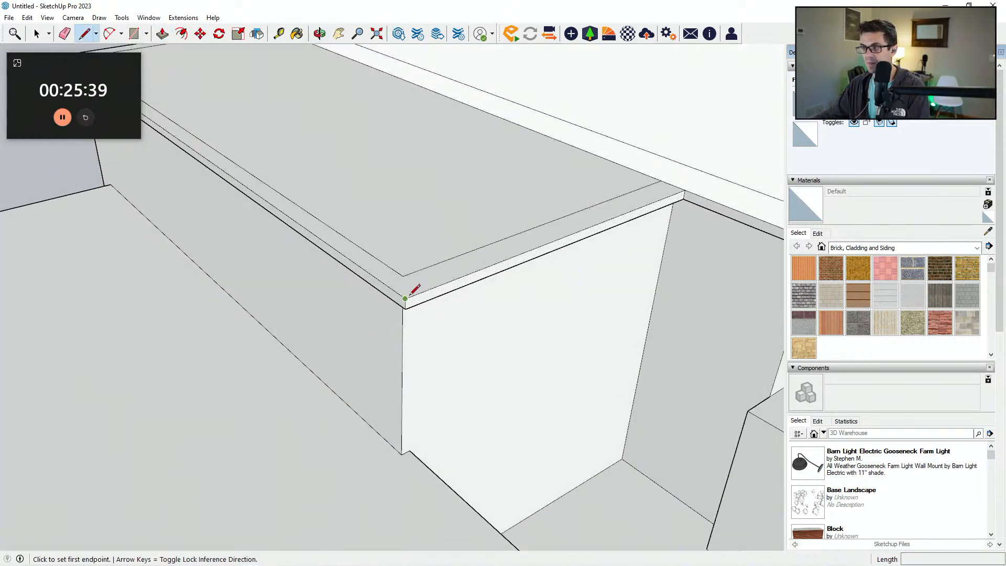
pyautogui.click(405, 299)
pyautogui.write('10')
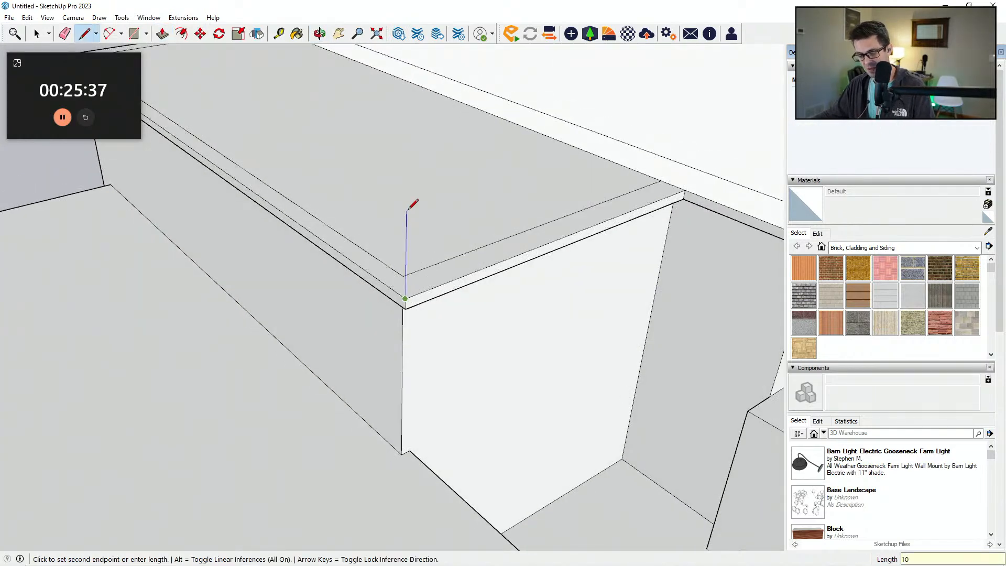
pyautogui.press('BackSpace')
pyautogui.press('BackSpace')
pyautogui.write('8')
pyautogui.press('Return')
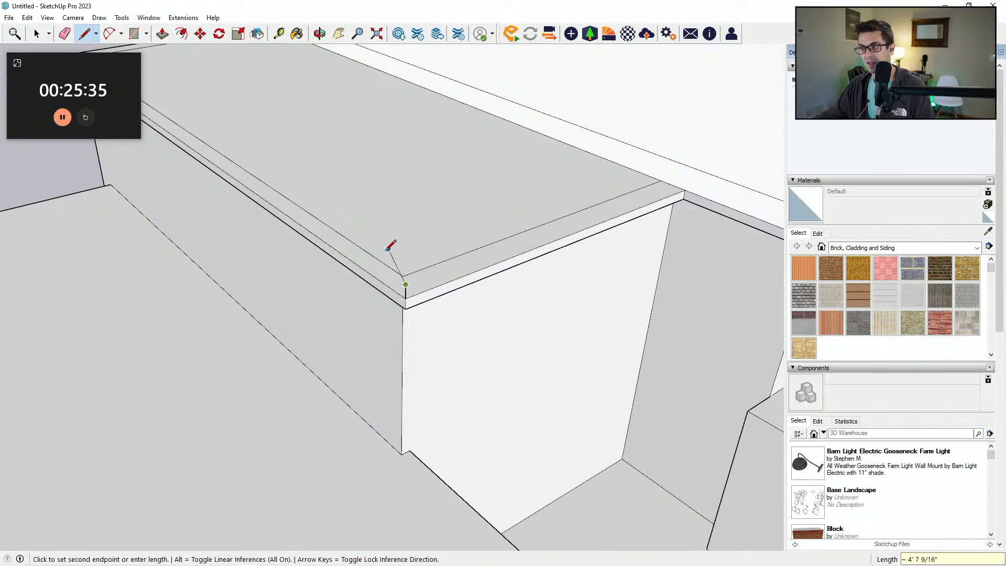
pyautogui.write('12')
pyautogui.press('Return')
pyautogui.click(405, 298)
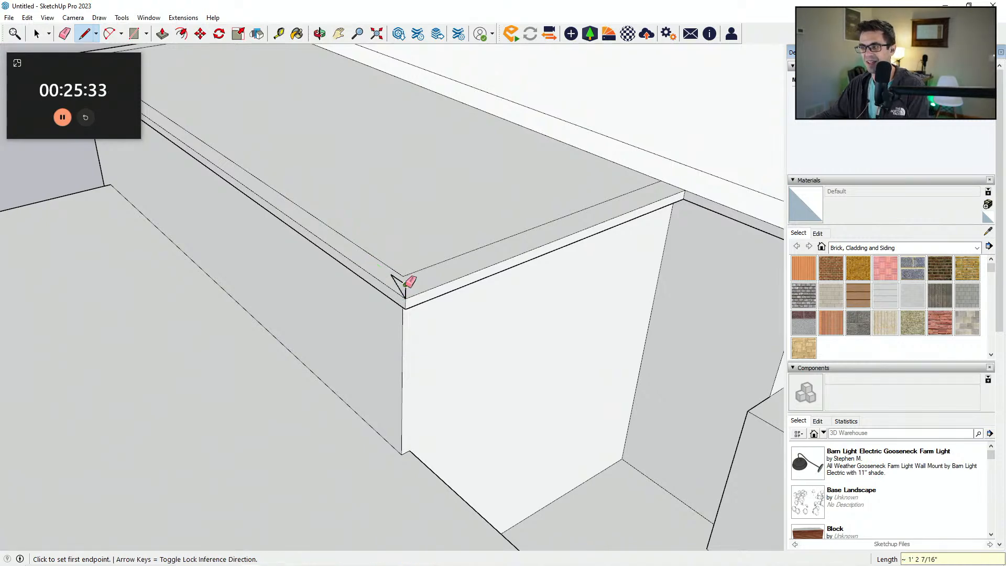
pyautogui.press('e')
# Step: Draw a tall vertical guide line up from the midpoint of the entry-side block's long overhang edge
pyautogui.scroll(-5, 524, 350)
pyautogui.moveTo(504, 334); pyautogui.dragTo(489, 292, button='middle')
pyautogui.press('l')
pyautogui.scroll(3, 444, 297)
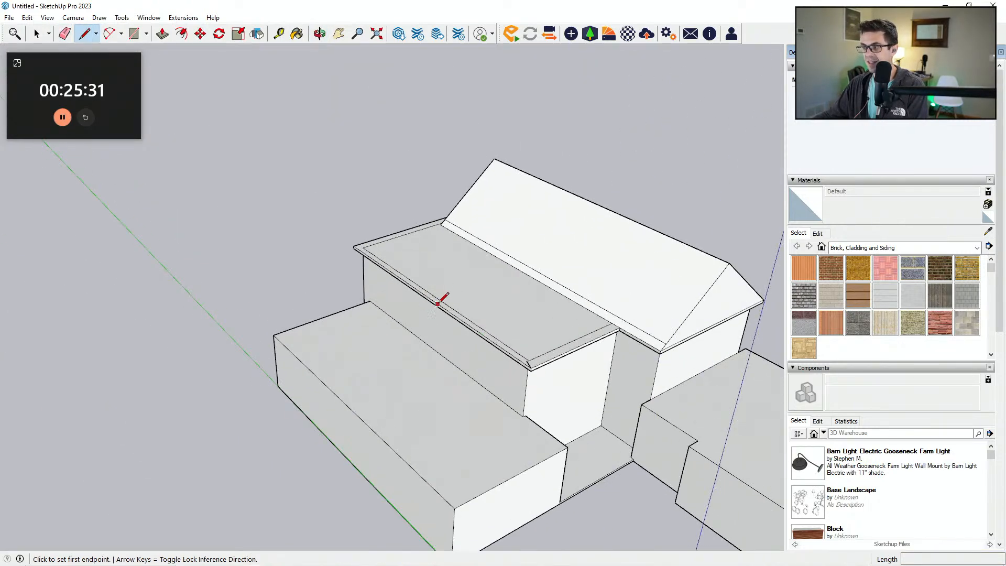
pyautogui.moveTo(431, 302); pyautogui.dragTo(437, 123)
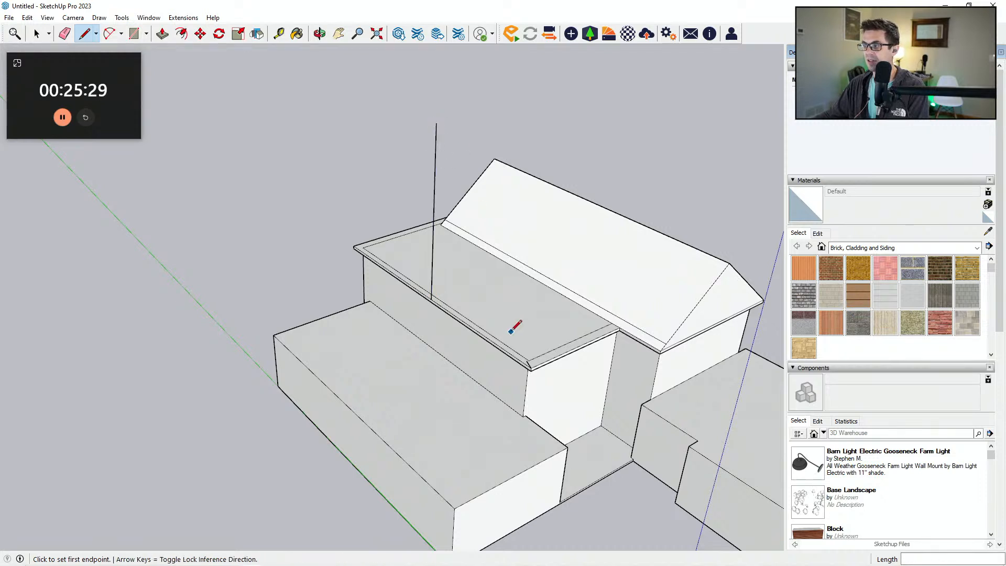
# Step: Draw the pitched slope from the near overhang corner past the vertical line and trim both lines above their intersection
pyautogui.click(526, 360)
pyautogui.click(408, 168)
pyautogui.press('e')
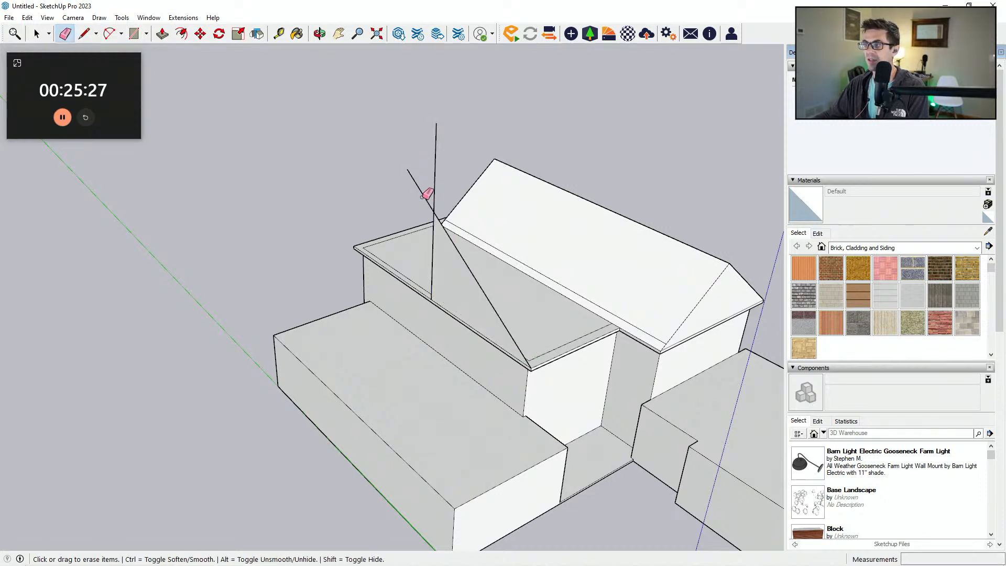
pyautogui.press('l')
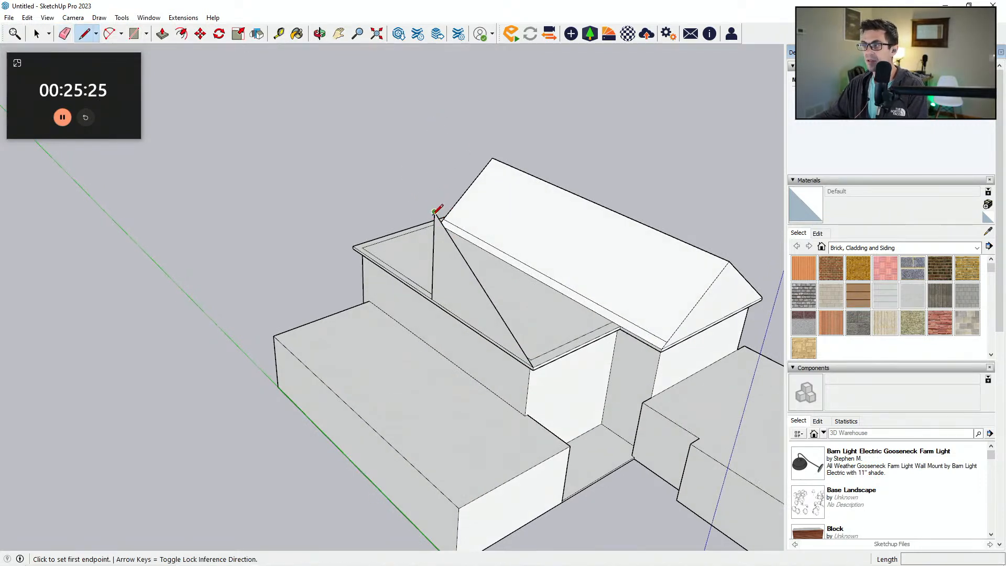
# Step: Draw the opposite slope between the peak and the far overhang corner and remove the leftover centre line
pyautogui.click(434, 212)
pyautogui.click(353, 247)
pyautogui.hotkey('ctrl', 'z')
pyautogui.scroll(2, 357, 246)
pyautogui.click(352, 245)
pyautogui.click(458, 204)
pyautogui.press('e')
# Step: Extrude the side gable face back across the house with Push/Pull to form the crossing roof
pyautogui.moveTo(458, 227)
pyautogui.mouseDown(button='middle')
pyautogui.moveTo(491, 283)
pyautogui.moveTo(472, 292)
pyautogui.moveTo(400, 267)
pyautogui.moveTo(454, 265)
pyautogui.moveTo(489, 351)
pyautogui.moveTo(492, 313)
pyautogui.mouseUp(button='middle')
pyautogui.press('p')
pyautogui.click(472, 292)
pyautogui.write('30')
pyautogui.press('Return')
pyautogui.scroll(-3, 523, 283)
pyautogui.scroll(2, 489, 351)
# Step: Push/pull the main roof's exposed end gable face by 24 inches
pyautogui.press('e')
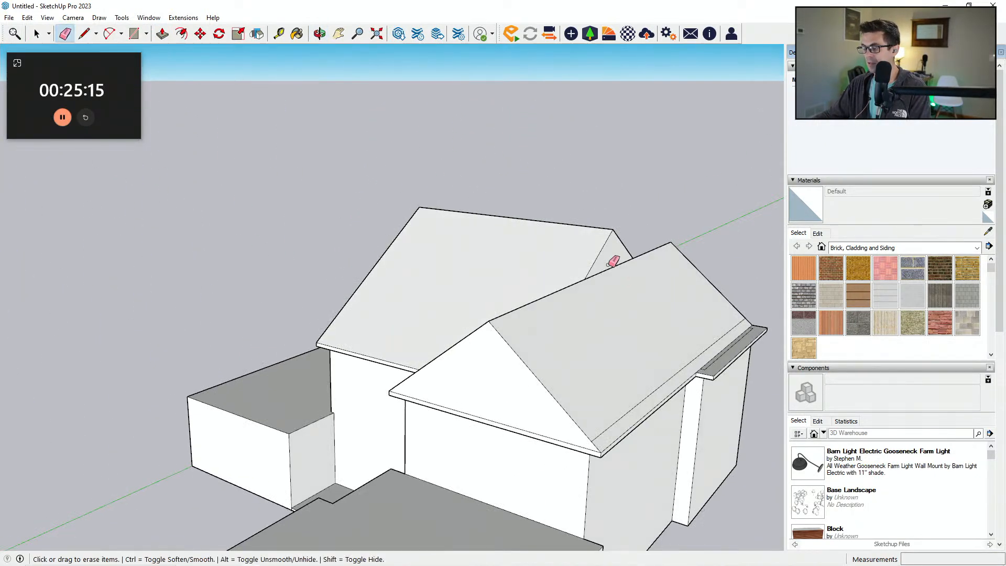
pyautogui.moveTo(613, 261); pyautogui.dragTo(622, 283, button='middle')
pyautogui.press('p')
pyautogui.click(615, 270)
pyautogui.write('24')
pyautogui.press('Return')
# Step: Check the intersecting roofs from all sides and erase leftover edge lines along the roof slopes and eaves
pyautogui.moveTo(515, 341)
pyautogui.mouseDown(button='middle')
pyautogui.moveTo(524, 359)
pyautogui.moveTo(555, 355)
pyautogui.moveTo(541, 340)
pyautogui.moveTo(517, 341)
pyautogui.moveTo(615, 321)
pyautogui.moveTo(621, 309)
pyautogui.mouseUp(button='middle')
pyautogui.press('e')
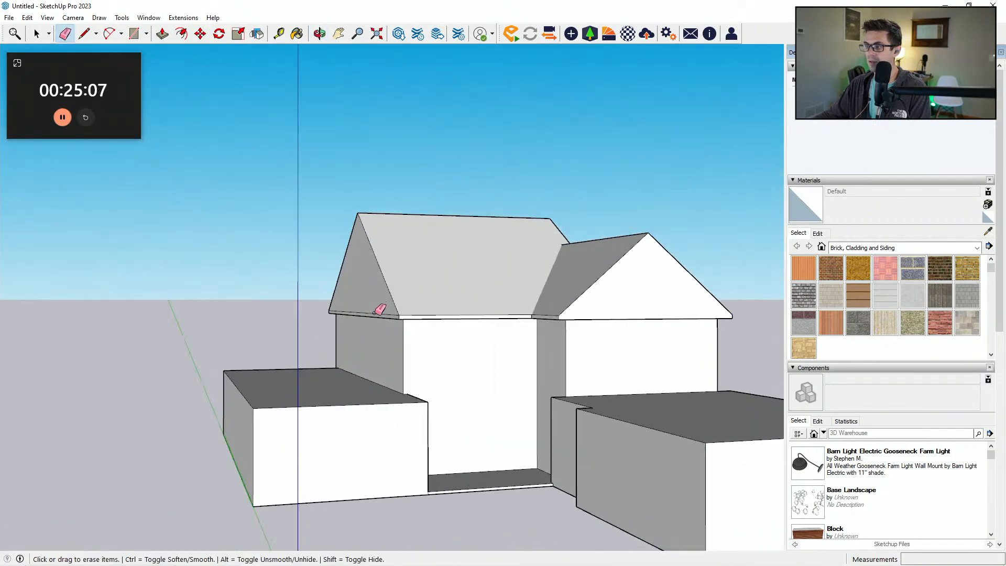
pyautogui.scroll(-3, 379, 307)
pyautogui.moveTo(276, 355); pyautogui.dragTo(524, 299, button='middle')
pyautogui.moveTo(382, 384)
pyautogui.mouseDown(button='middle')
pyautogui.moveTo(484, 354)
pyautogui.moveTo(254, 391)
pyautogui.moveTo(445, 364)
pyautogui.moveTo(247, 382)
pyautogui.mouseUp(button='middle')
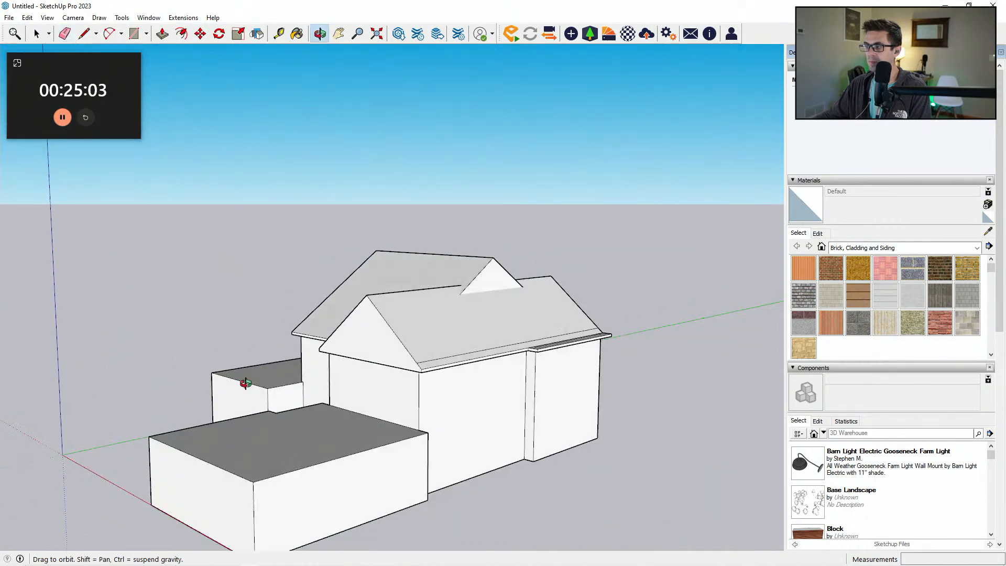
pyautogui.moveTo(517, 332)
pyautogui.mouseDown(button='middle')
pyautogui.moveTo(570, 341)
pyautogui.moveTo(353, 343)
pyautogui.moveTo(496, 353)
pyautogui.mouseUp(button='middle')
pyautogui.moveTo(412, 325)
pyautogui.mouseDown(button='middle')
pyautogui.moveTo(414, 344)
pyautogui.moveTo(597, 310)
pyautogui.moveTo(333, 324)
pyautogui.moveTo(337, 344)
pyautogui.moveTo(265, 337)
pyautogui.moveTo(263, 355)
pyautogui.moveTo(476, 302)
pyautogui.moveTo(405, 333)
pyautogui.mouseUp(button='middle')
pyautogui.scroll(5, 496, 332)
pyautogui.moveTo(496, 333); pyautogui.dragTo(377, 311, button='middle')
pyautogui.moveTo(313, 306); pyautogui.dragTo(567, 330)
pyautogui.moveTo(566, 330); pyautogui.dragTo(585, 317, button='middle')
pyautogui.moveTo(495, 330)
pyautogui.mouseDown(button='middle')
pyautogui.moveTo(561, 321)
pyautogui.moveTo(388, 380)
pyautogui.moveTo(303, 370)
pyautogui.moveTo(326, 348)
pyautogui.mouseUp(button='middle')
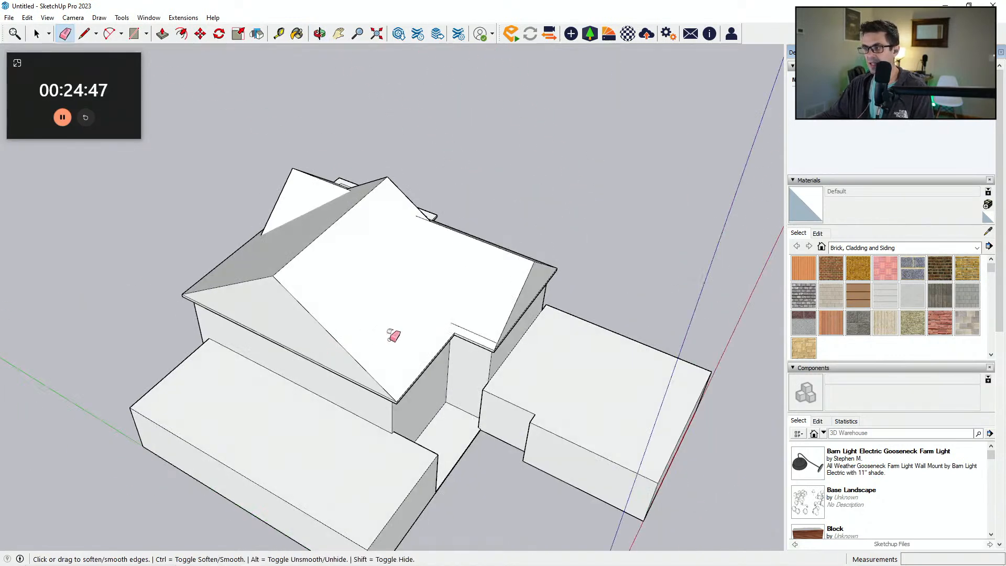
# Step: Undo the entry-side block's gable roof and overhang back to its flat top
pyautogui.hotkey('ctrl', 'z')
pyautogui.hotkey('ctrl', 'z')
pyautogui.hotkey('ctrl', 'z')
pyautogui.hotkey('ctrl', 'z')
pyautogui.hotkey('ctrl', 'z')
pyautogui.hotkey('ctrl', 'z')
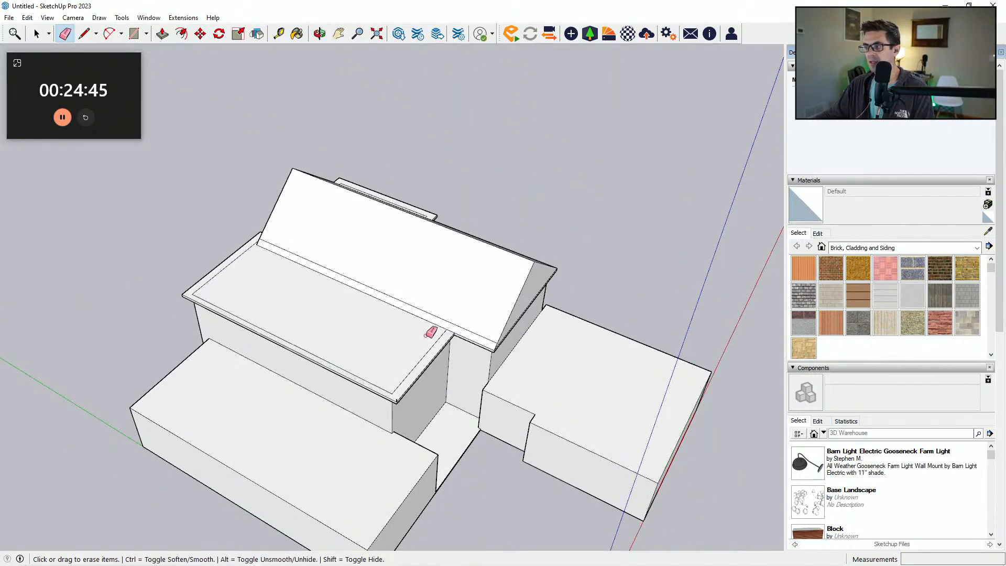
pyautogui.hotkey('ctrl', 'z')
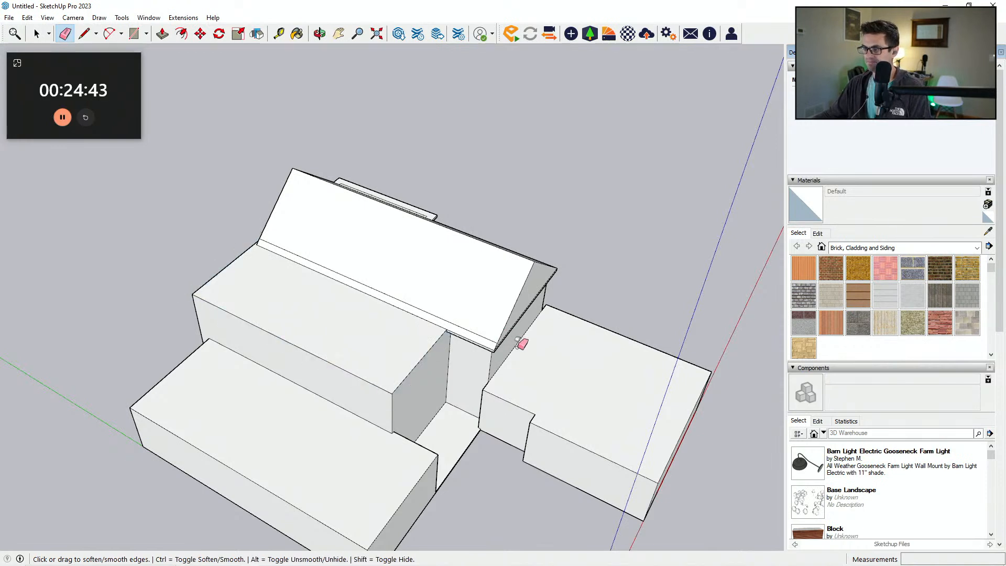
# Step: Undo the main block's gable roof and overhang, keeping the stepped notch in the garage wall
pyautogui.hotkey('ctrl', 'z')
pyautogui.hotkey('ctrl', 'z')
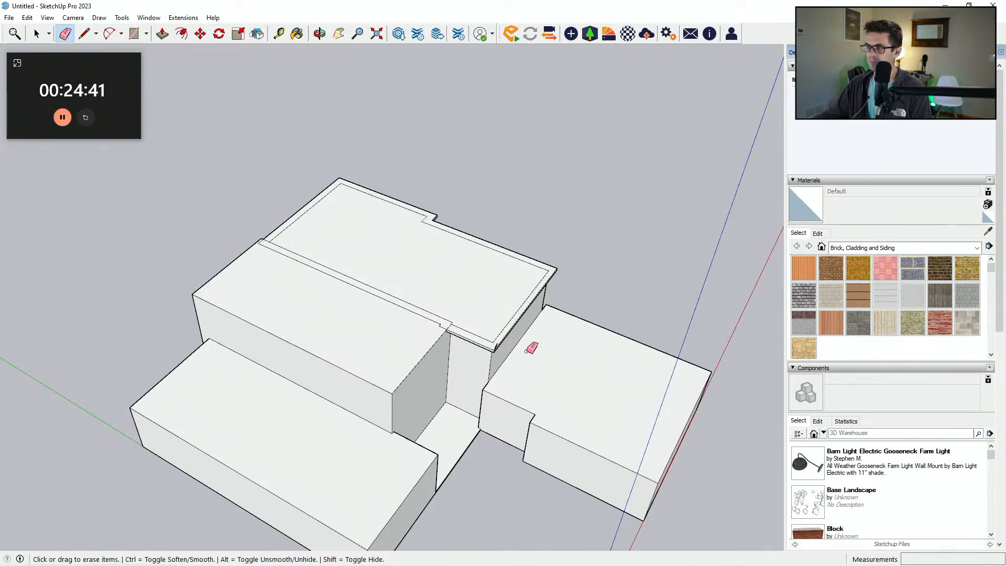
pyautogui.hotkey('ctrl', 'z')
pyautogui.hotkey('ctrl', 'z')
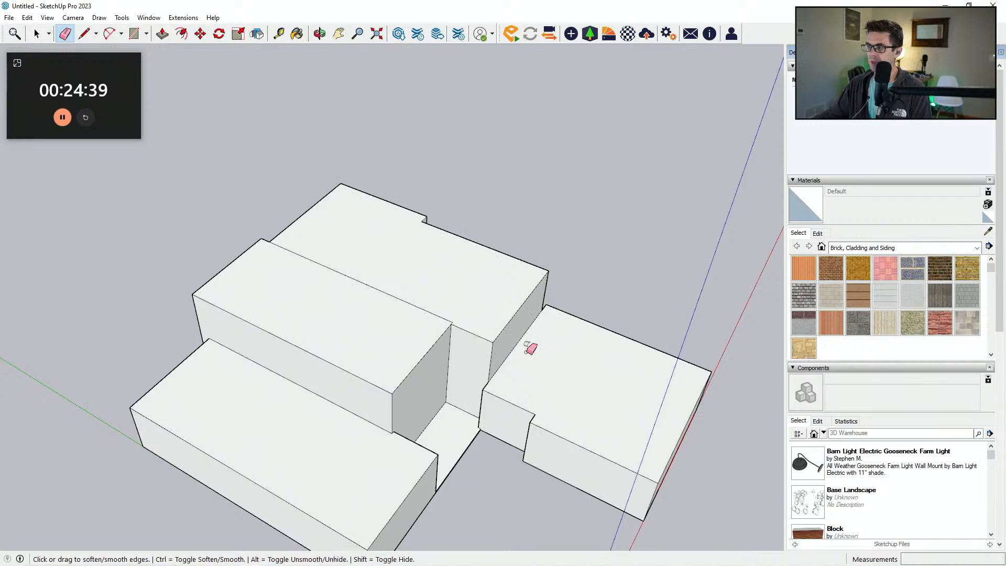
pyautogui.hotkey('ctrl', 'z')
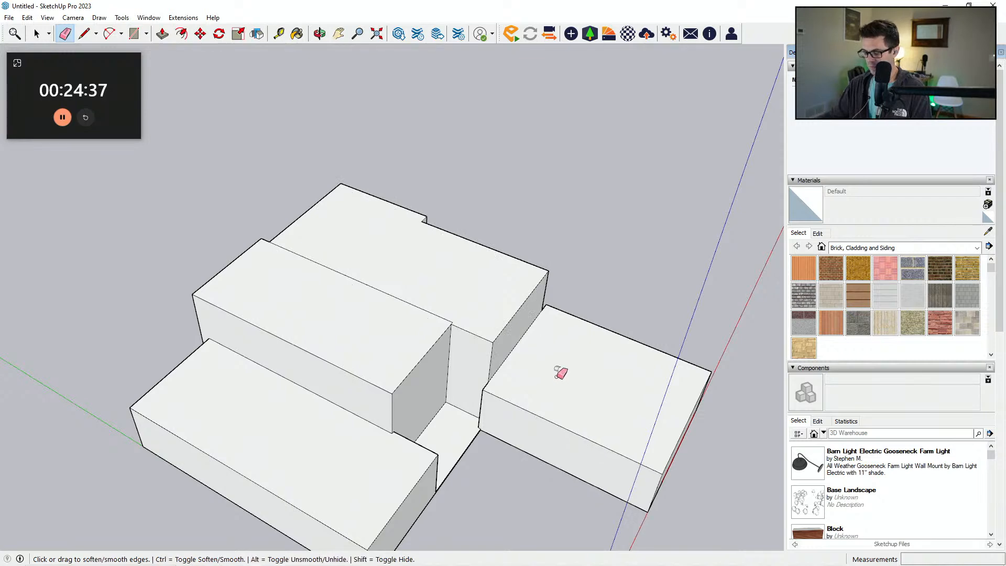
pyautogui.hotkey('ctrl', 'y')
# Step: Offset the entry-side block's top face outward to outline its roof overhang
pyautogui.moveTo(450, 318); pyautogui.dragTo(169, 70, button='middle')
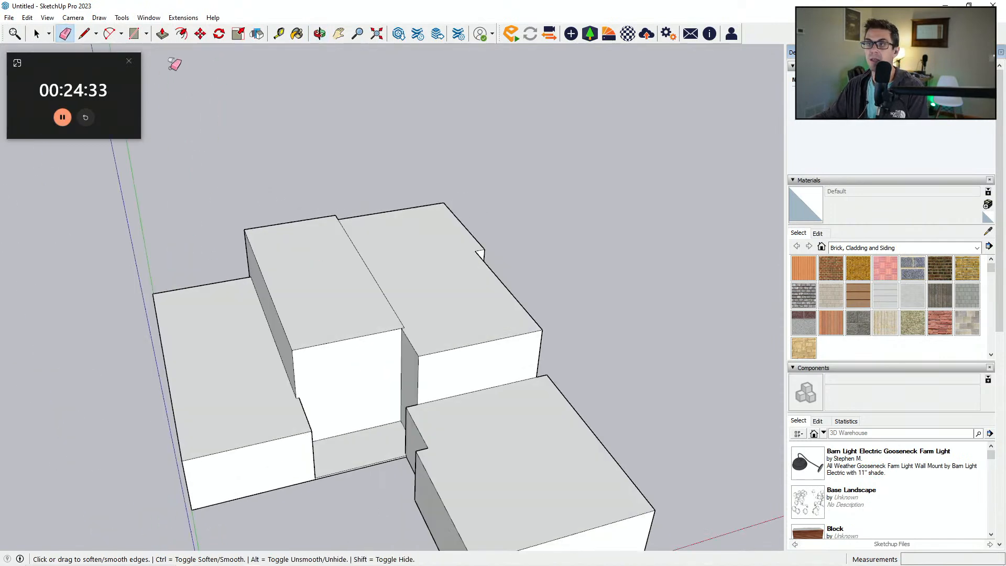
pyautogui.scroll(1, 166, 73)
pyautogui.click(182, 34)
pyautogui.scroll(1, 362, 379)
pyautogui.click(366, 347)
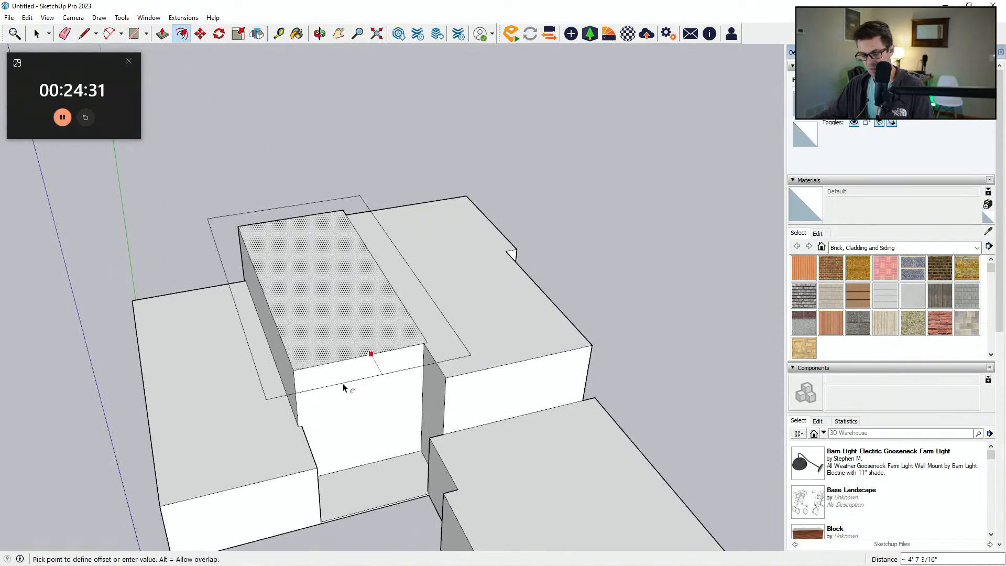
pyautogui.click(346, 390)
# Step: Push/pull the entry-side block's overhang border into a thin slab, undoing the first attempt
pyautogui.scroll(4, 326, 400)
pyautogui.press('p')
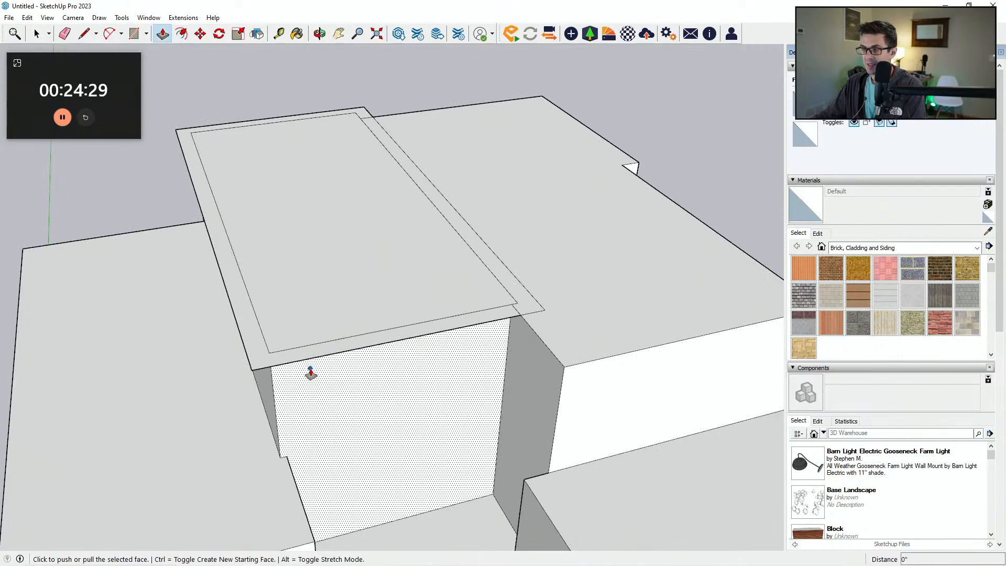
pyautogui.click(320, 352)
pyautogui.write("1' 11 3/4")
pyautogui.press('Return')
pyautogui.moveTo(328, 379); pyautogui.dragTo(279, 286, button='middle')
pyautogui.hotkey('ctrl', 'z')
pyautogui.click(348, 310)
pyautogui.click(350, 319)
# Step: Draw a short roof-pitch line at the outer corner of the overhang's short front end and erase its helper lines
pyautogui.press('l')
pyautogui.click(251, 278)
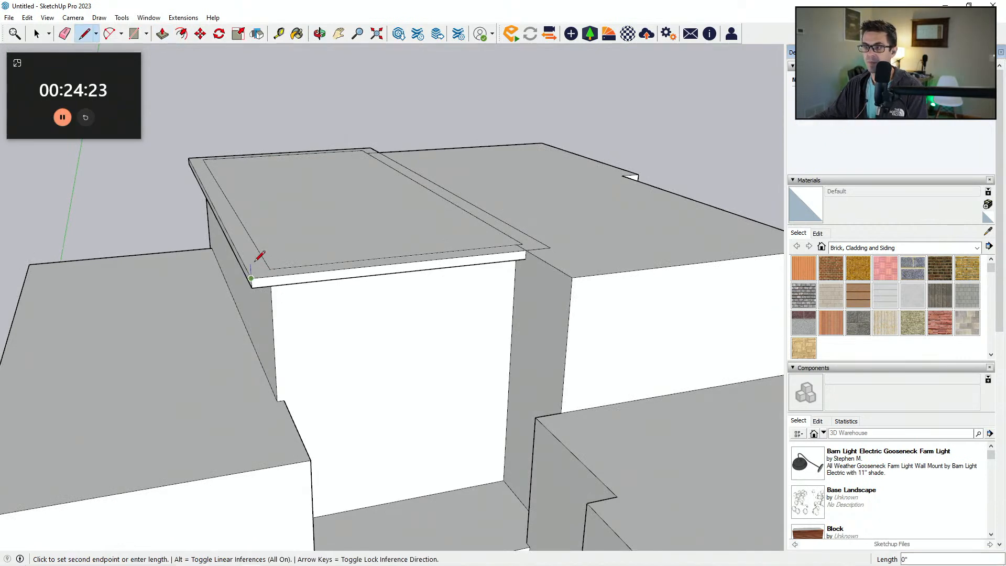
pyautogui.moveTo(251, 227); pyautogui.dragTo(312, 205, button='middle')
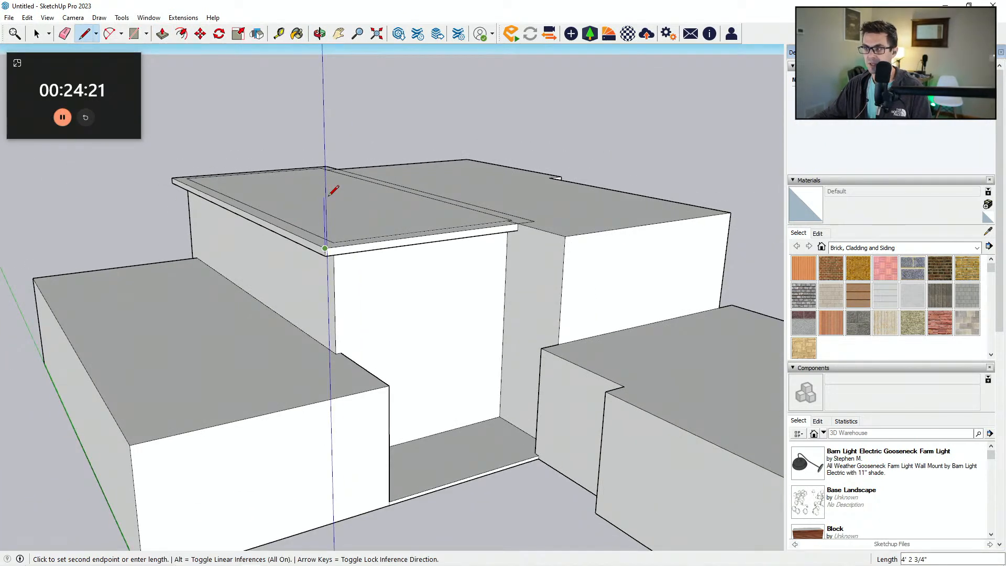
pyautogui.scroll(2, 361, 222)
pyautogui.moveTo(361, 230); pyautogui.dragTo(319, 245, button='middle')
pyautogui.click(323, 240)
pyautogui.press('e')
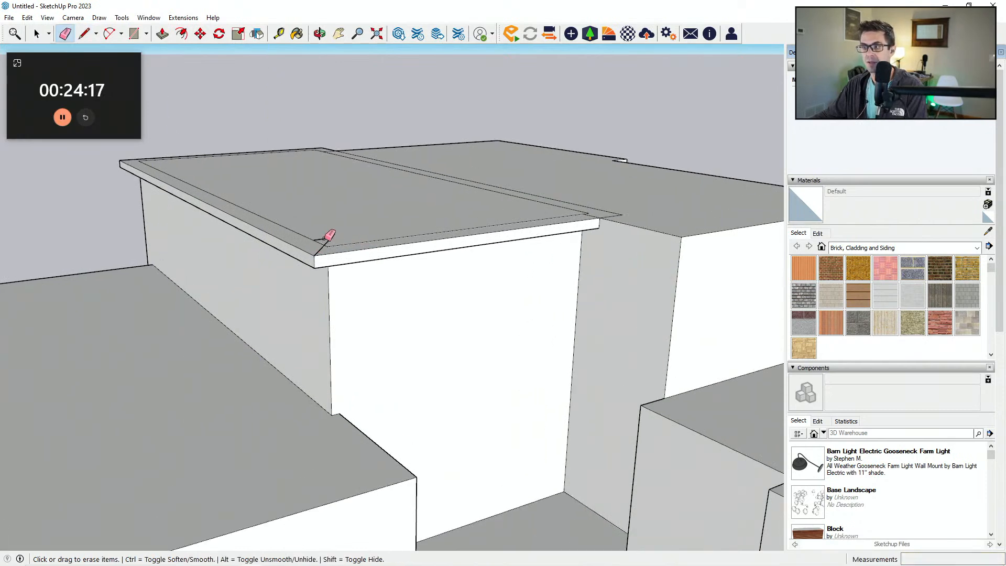
pyautogui.moveTo(382, 236)
pyautogui.mouseDown(button='middle')
pyautogui.moveTo(405, 247)
pyautogui.moveTo(345, 306)
pyautogui.moveTo(356, 296)
pyautogui.mouseUp(button='middle')
# Step: Draw a matching roof-pitch line at the opposite corner of the overhang's short front end
pyautogui.press('l')
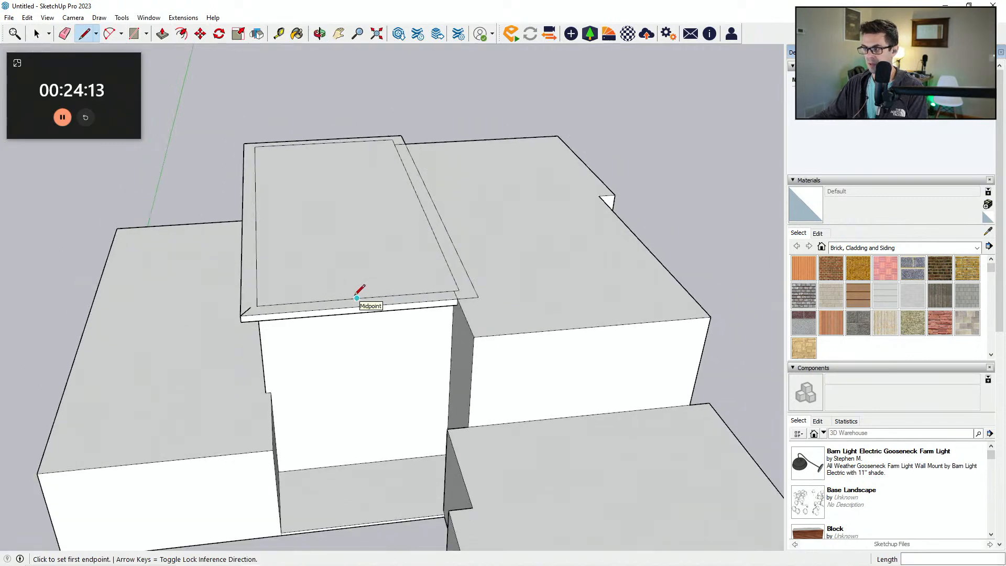
pyautogui.click(478, 297)
pyautogui.moveTo(472, 279)
pyautogui.mouseDown(button='middle')
pyautogui.moveTo(447, 307)
pyautogui.moveTo(435, 302)
pyautogui.moveTo(461, 304)
pyautogui.moveTo(523, 272)
pyautogui.moveTo(451, 296)
pyautogui.moveTo(380, 272)
pyautogui.moveTo(314, 210)
pyautogui.mouseUp(button='middle')
pyautogui.press('e')
pyautogui.scroll(-1, 451, 297)
# Step: Extend both pitch lines from the front overhang corners until they cross and erase the excess above the peak
pyautogui.press('l')
pyautogui.click(450, 290)
pyautogui.scroll(-4, 309, 199)
pyautogui.click(227, 113)
pyautogui.press('Escape')
pyautogui.scroll(1, 212, 203)
pyautogui.click(195, 219)
pyautogui.click(299, 127)
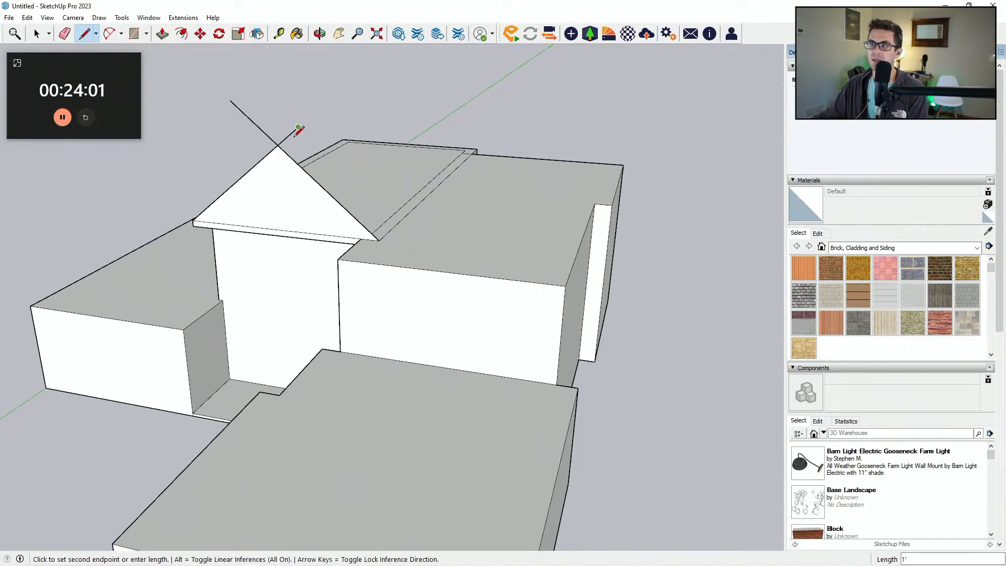
pyautogui.press('e')
pyautogui.click(287, 136)
pyautogui.click(268, 137)
# Step: Try to push/pull the gable triangle along the entry-side block's overhang and undo the result
pyautogui.moveTo(329, 205); pyautogui.dragTo(300, 283, button='middle')
pyautogui.press('p')
pyautogui.click(306, 249)
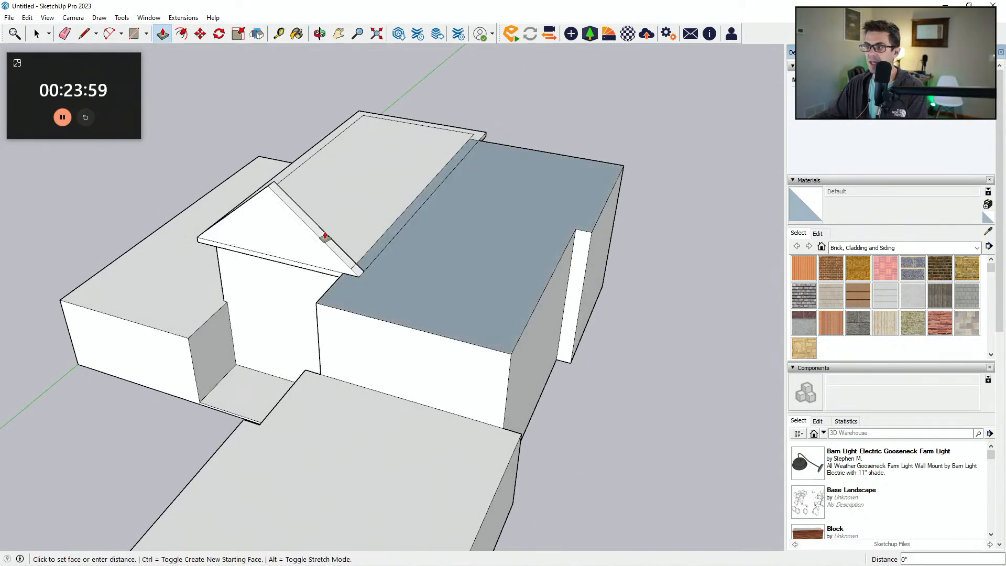
pyautogui.click(470, 134)
pyautogui.click(292, 245)
pyautogui.click(340, 224)
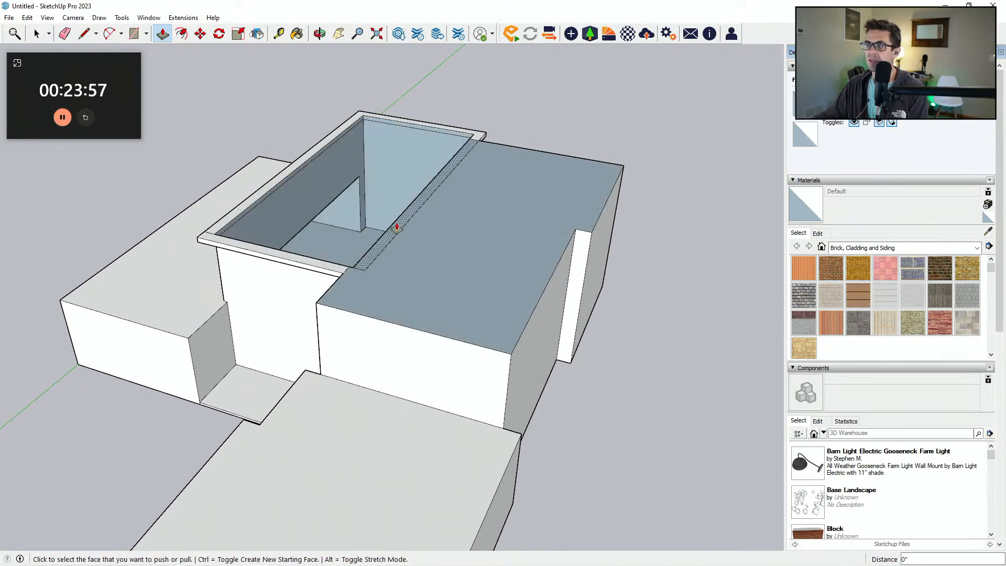
pyautogui.hotkey('ctrl', 'z')
pyautogui.hotkey('ctrl', 'z')
# Step: Push/pull the gable triangle along the entry-side block to the far end of the overhang, flush with the slab's outer edge
pyautogui.moveTo(407, 231); pyautogui.dragTo(31, 275, button='middle')
pyautogui.click(326, 157)
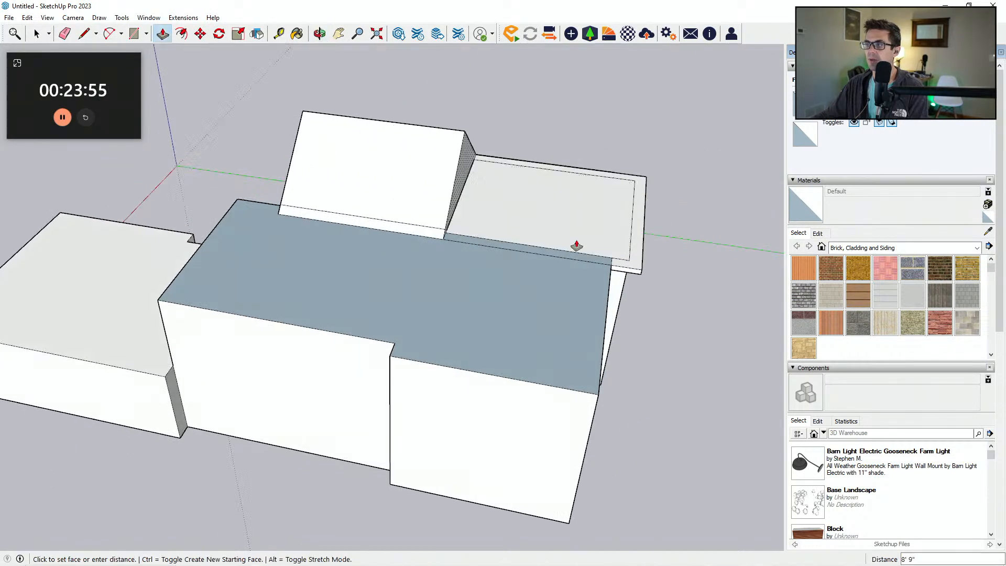
pyautogui.click(652, 274)
pyautogui.moveTo(651, 274); pyautogui.dragTo(411, 251, button='middle')
pyautogui.click(564, 299)
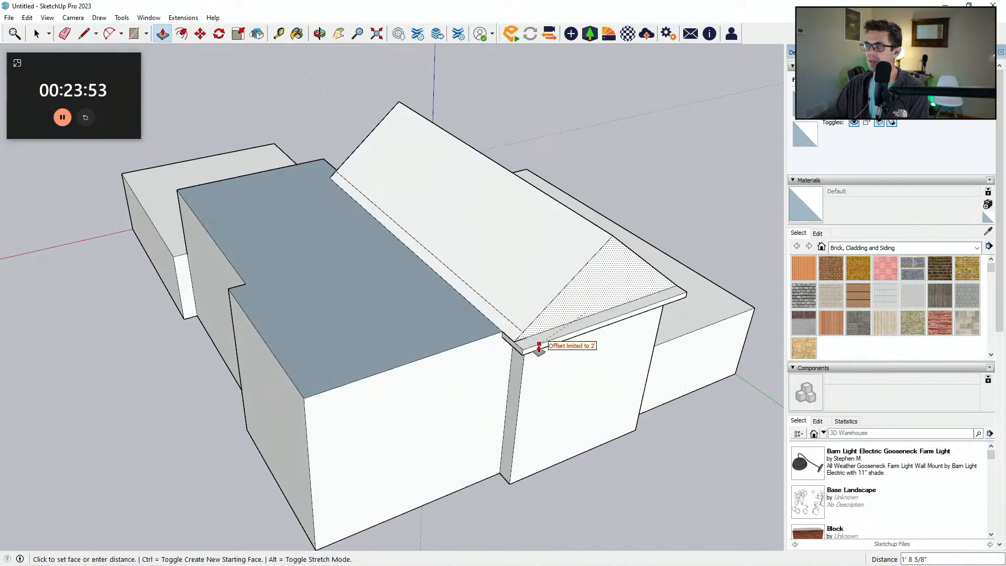
pyautogui.click(532, 348)
# Step: Erase the seam between the gable and the overhang slab at the far end of the entry-side roof
pyautogui.press('e')
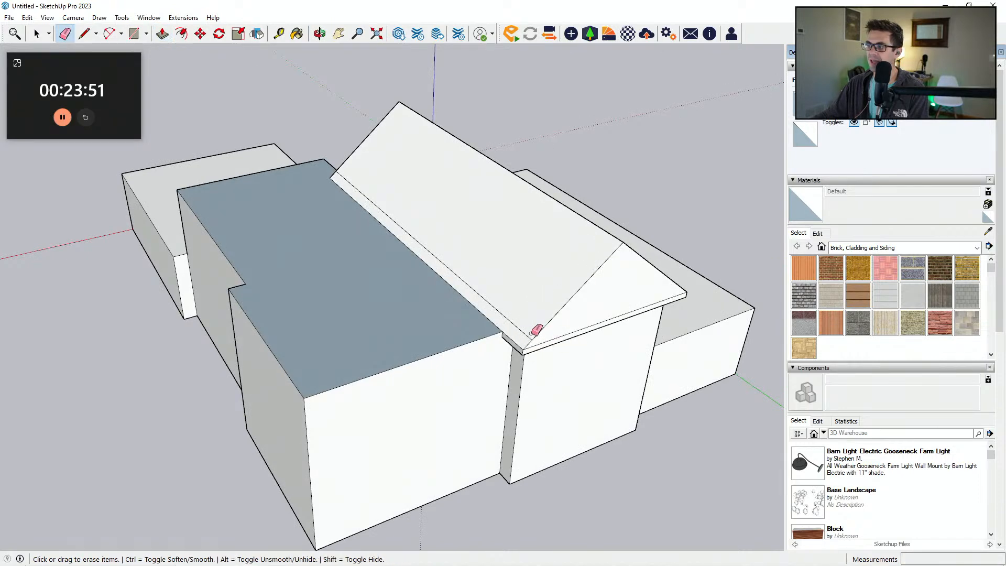
pyautogui.moveTo(464, 270)
pyautogui.mouseDown(button='middle')
pyautogui.moveTo(595, 260)
pyautogui.moveTo(395, 348)
pyautogui.moveTo(411, 360)
pyautogui.moveTo(326, 299)
pyautogui.moveTo(418, 332)
pyautogui.moveTo(510, 314)
pyautogui.moveTo(328, 301)
pyautogui.moveTo(398, 310)
pyautogui.moveTo(376, 334)
pyautogui.mouseUp(button='middle')
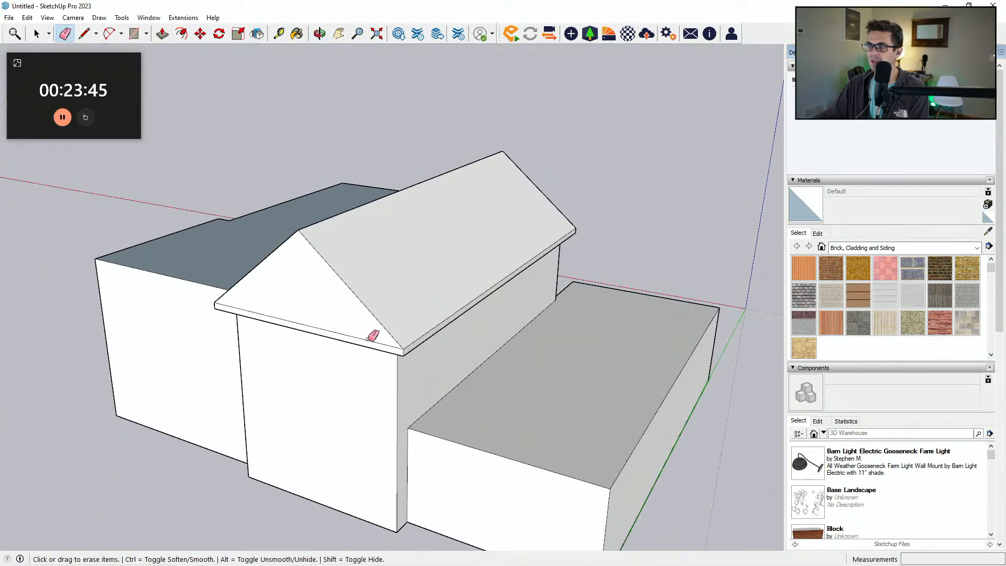
pyautogui.scroll(1, 395, 345)
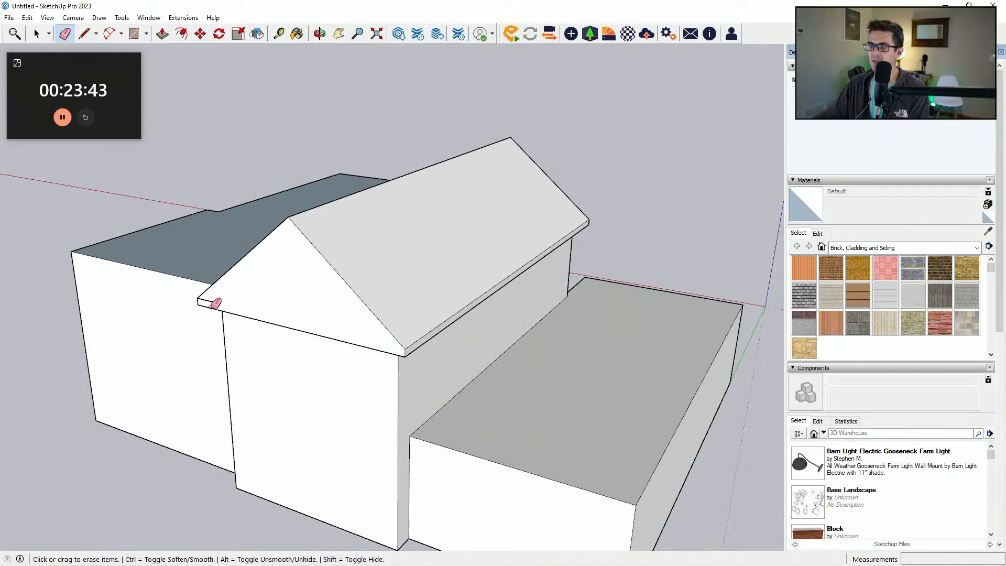
# Step: Push/pull the merged gable end of the entry-side roof by 32'
pyautogui.moveTo(212, 302)
pyautogui.mouseDown(button='middle')
pyautogui.moveTo(117, 301)
pyautogui.moveTo(400, 321)
pyautogui.moveTo(524, 246)
pyautogui.moveTo(193, 329)
pyautogui.moveTo(285, 321)
pyautogui.moveTo(339, 341)
pyautogui.mouseUp(button='middle')
pyautogui.press('p')
pyautogui.click(255, 373)
pyautogui.write("32'")
pyautogui.press('Return')
# Step: Push the gable face at the entry-side roof's opposite end back by 1' 6"
pyautogui.moveTo(316, 340); pyautogui.dragTo(382, 301, button='middle')
pyautogui.moveTo(385, 305); pyautogui.dragTo(410, 315)
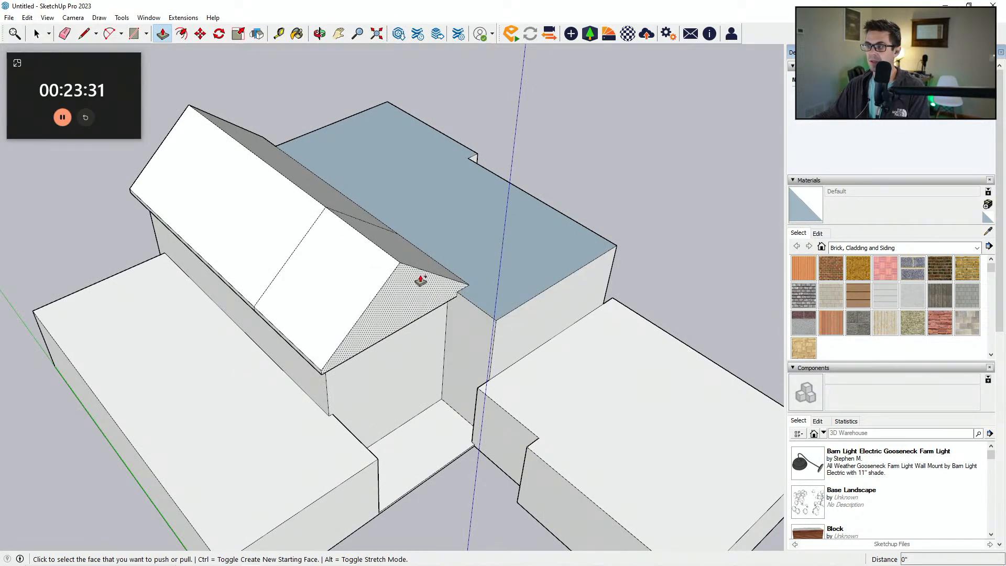
pyautogui.click(414, 292)
pyautogui.click(393, 297)
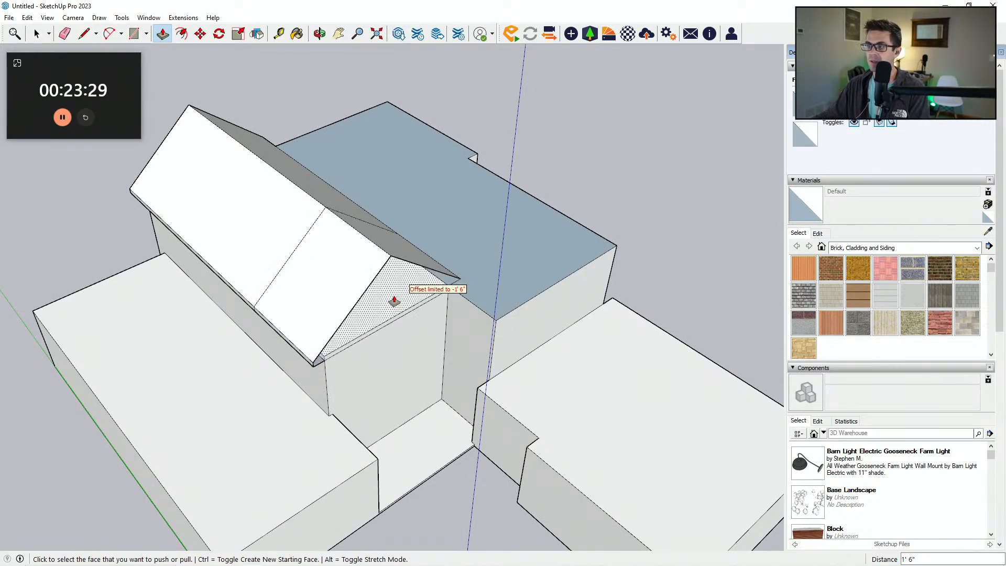
# Step: Erase the leftover overhang strip and stray edge stub around the flat front part of the entry-side block
pyautogui.press('e')
pyautogui.click(460, 278)
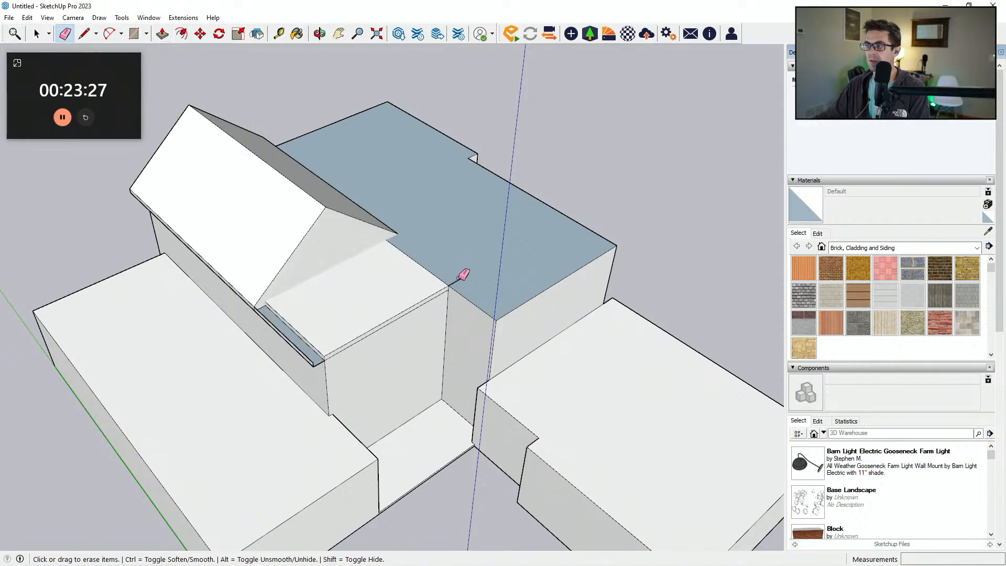
pyautogui.moveTo(310, 365); pyautogui.dragTo(313, 366)
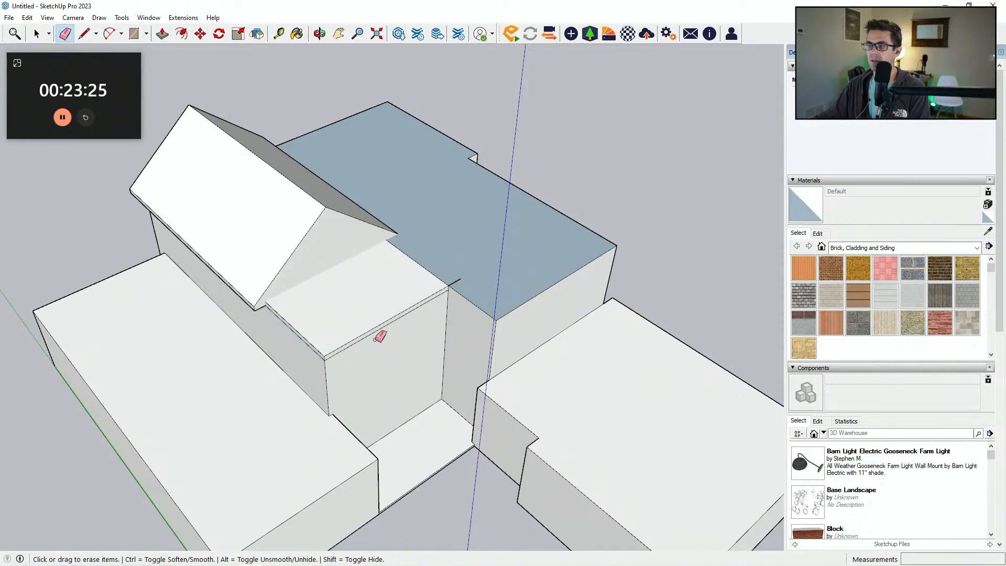
pyautogui.scroll(3, 427, 331)
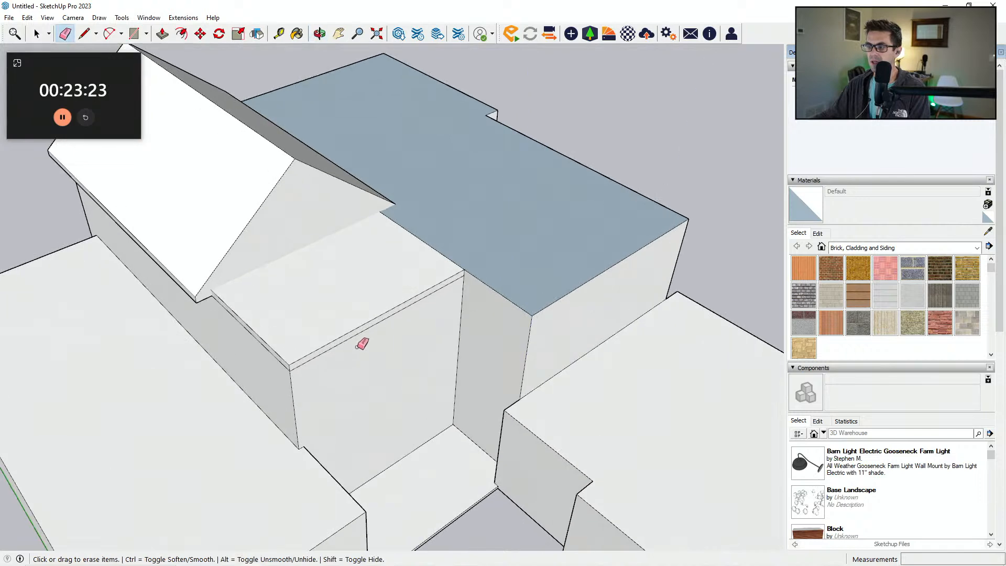
# Step: Try splitting the block in front of the gable along the gable's base and pushing it down to the adjoining low roof
pyautogui.scroll(-2, 314, 362)
pyautogui.press('p')
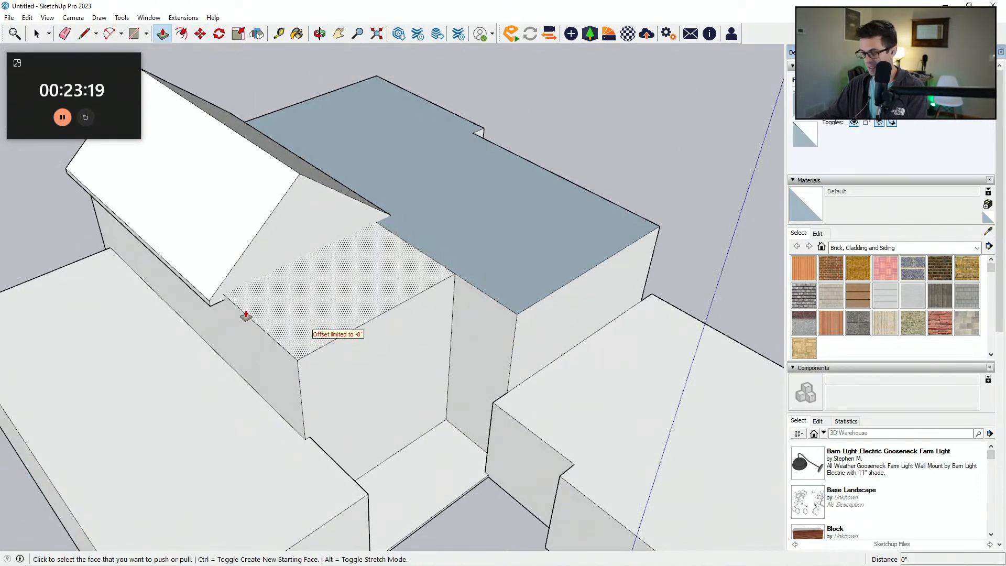
pyautogui.press('l')
pyautogui.click(223, 294)
pyautogui.click(378, 223)
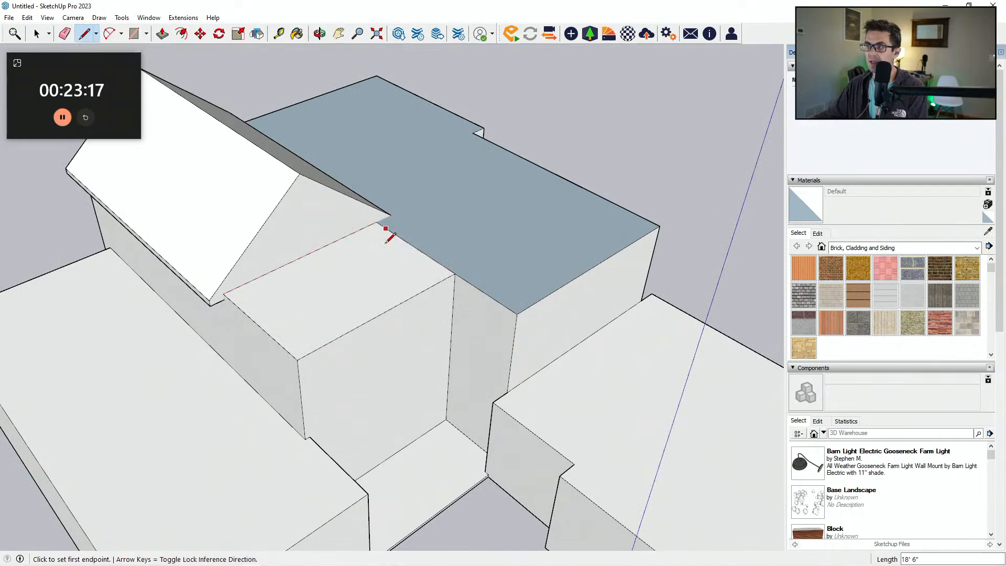
pyautogui.press('p')
pyautogui.click(344, 334)
pyautogui.click(308, 438)
# Step: Try pulling the wall beneath the gable forward about 1 foot to close the strip under the eave
pyautogui.moveTo(355, 461)
pyautogui.mouseDown(button='middle')
pyautogui.moveTo(298, 410)
pyautogui.moveTo(236, 298)
pyautogui.moveTo(309, 303)
pyautogui.moveTo(337, 330)
pyautogui.mouseUp(button='middle')
pyautogui.press('e')
pyautogui.press('p')
pyautogui.click(328, 327)
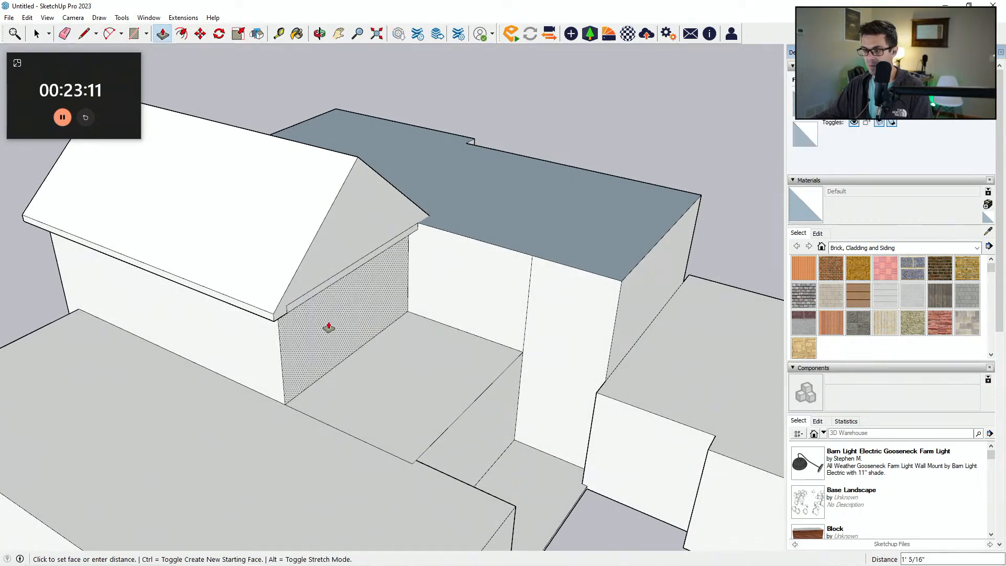
pyautogui.press('Return')
pyautogui.press('e')
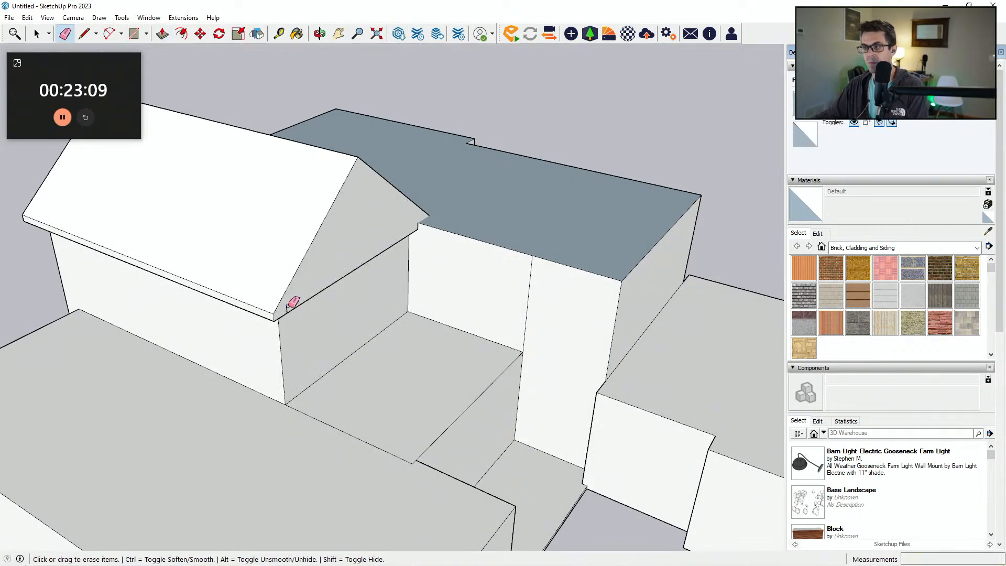
pyautogui.moveTo(504, 300)
pyautogui.mouseDown(button='middle')
pyautogui.moveTo(471, 304)
pyautogui.moveTo(427, 332)
pyautogui.moveTo(451, 315)
pyautogui.moveTo(465, 325)
pyautogui.moveTo(381, 350)
pyautogui.mouseUp(button='middle')
pyautogui.moveTo(407, 240)
pyautogui.mouseDown(button='middle')
pyautogui.moveTo(445, 309)
pyautogui.moveTo(428, 306)
pyautogui.moveTo(523, 247)
pyautogui.moveTo(502, 311)
pyautogui.mouseUp(button='middle')
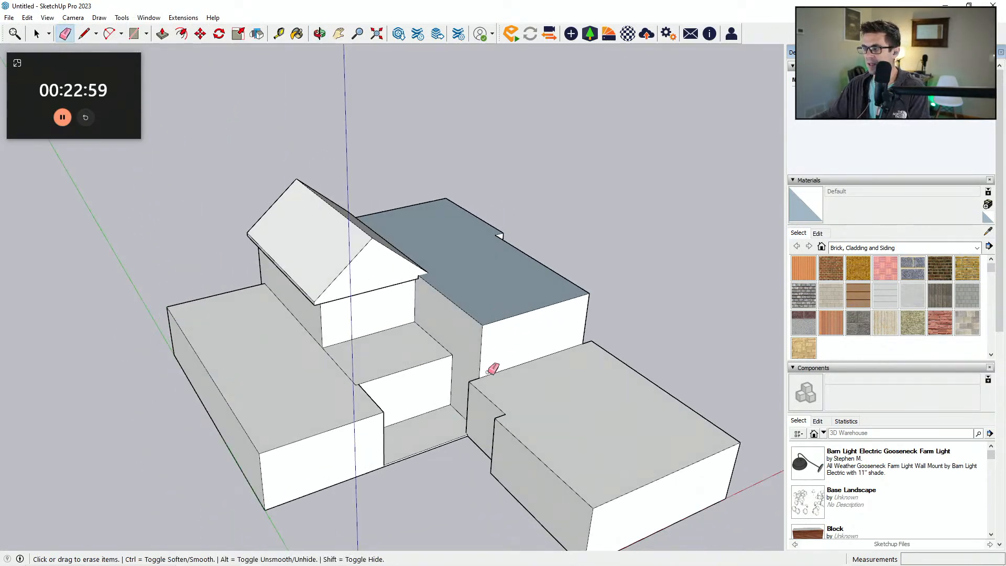
pyautogui.moveTo(488, 372); pyautogui.dragTo(457, 387, button='middle')
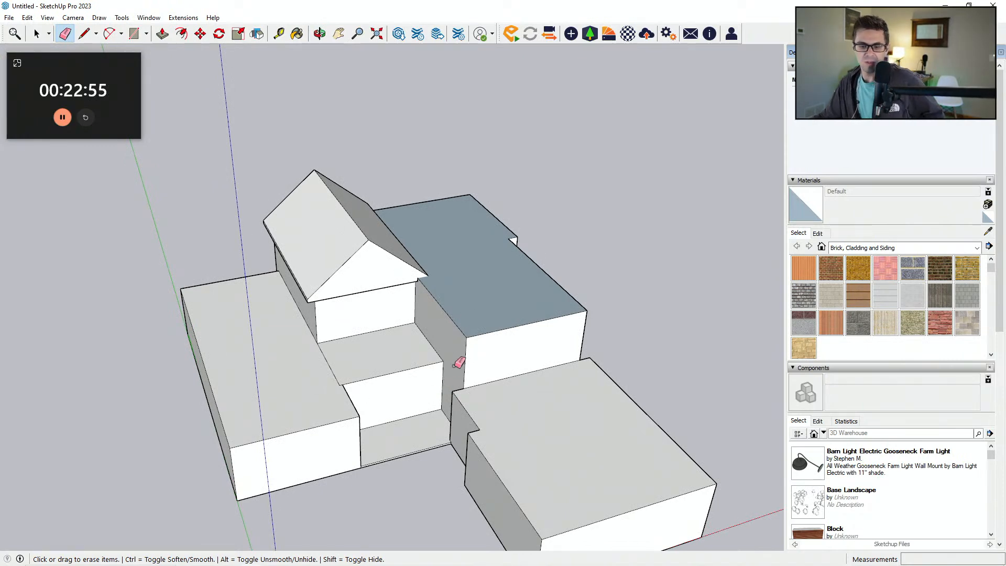
pyautogui.moveTo(561, 562)
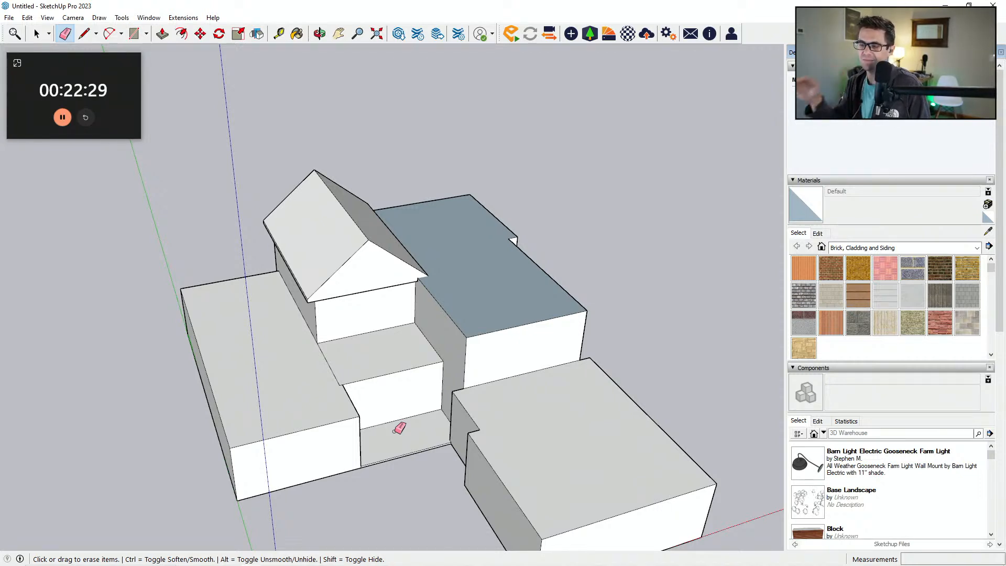
pyautogui.scroll(-3, 430, 393)
pyautogui.moveTo(391, 377)
pyautogui.mouseDown(button='middle')
pyautogui.moveTo(404, 395)
pyautogui.moveTo(393, 360)
pyautogui.moveTo(457, 271)
pyautogui.moveTo(487, 274)
pyautogui.moveTo(390, 394)
pyautogui.moveTo(510, 339)
pyautogui.moveTo(453, 381)
pyautogui.moveTo(386, 393)
pyautogui.moveTo(480, 372)
pyautogui.moveTo(425, 363)
pyautogui.moveTo(479, 360)
pyautogui.moveTo(447, 354)
pyautogui.moveTo(411, 370)
pyautogui.moveTo(333, 351)
pyautogui.moveTo(630, 347)
pyautogui.moveTo(454, 353)
pyautogui.moveTo(472, 347)
pyautogui.mouseUp(button='middle')
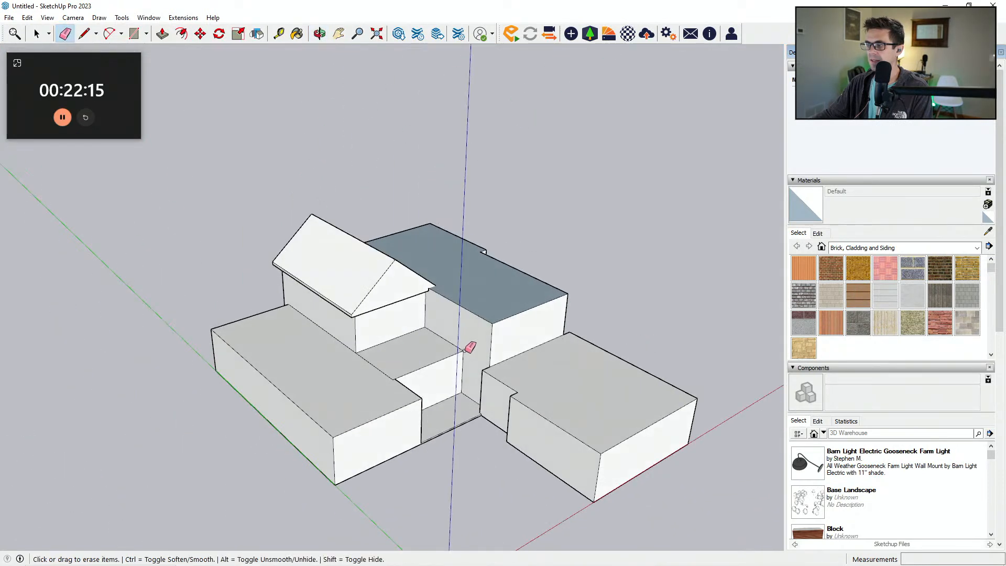
# Step: Undo the lowering of the front block and extend the gable roof forward over it
pyautogui.hotkey('ctrl', 'z')
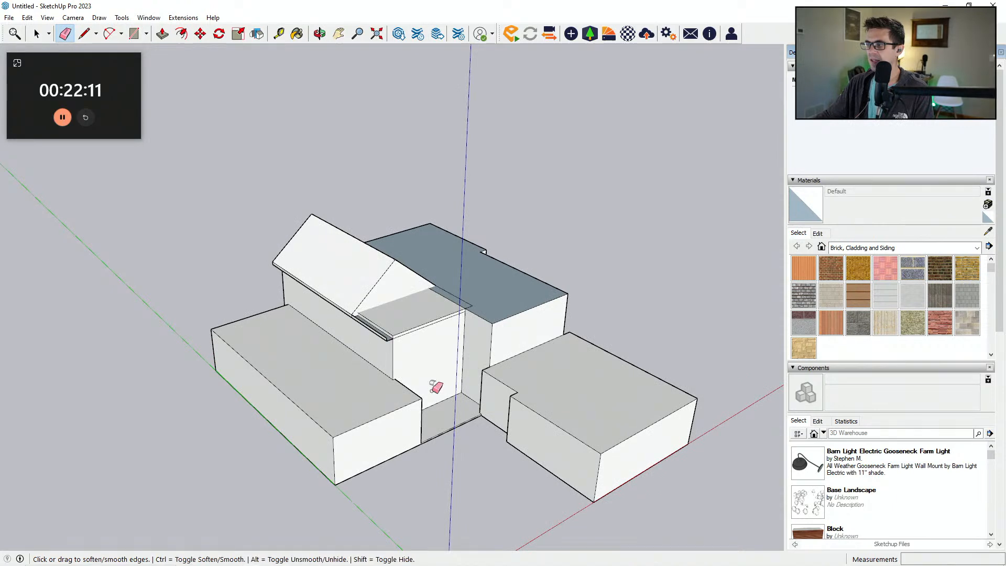
pyautogui.hotkey('ctrl', 'z')
pyautogui.hotkey('ctrl', 'z')
# Step: Split the flat-roofed wing's inner side wall at the low roof's height and push its upper part back about 6 feet
pyautogui.moveTo(465, 352)
pyautogui.mouseDown(button='middle')
pyautogui.moveTo(497, 354)
pyautogui.moveTo(411, 348)
pyautogui.moveTo(439, 326)
pyautogui.moveTo(433, 351)
pyautogui.moveTo(541, 348)
pyautogui.moveTo(461, 367)
pyautogui.moveTo(478, 397)
pyautogui.moveTo(483, 385)
pyautogui.mouseUp(button='middle')
pyautogui.scroll(3, 467, 370)
pyautogui.press('l')
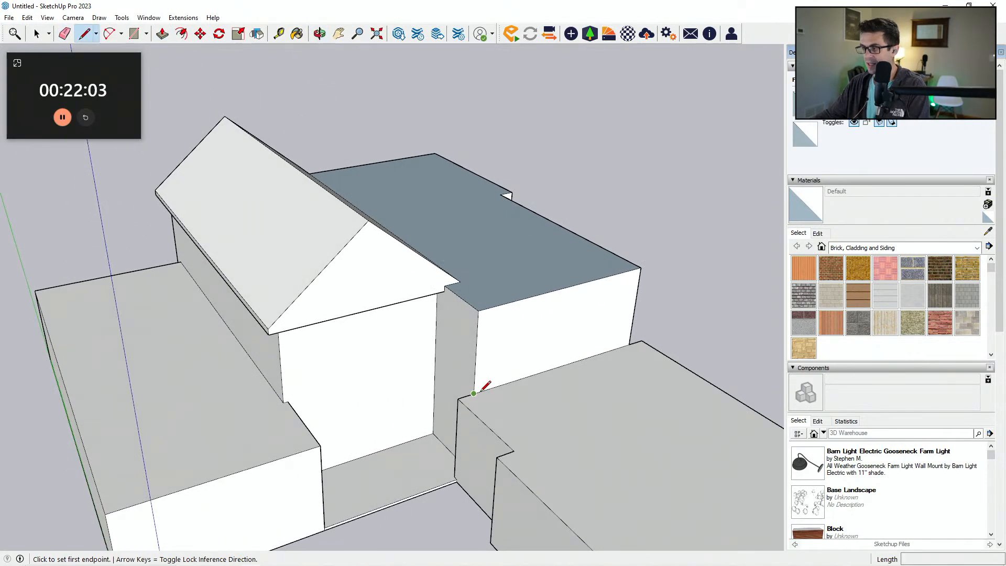
pyautogui.click(474, 393)
pyautogui.click(435, 358)
pyautogui.press('p')
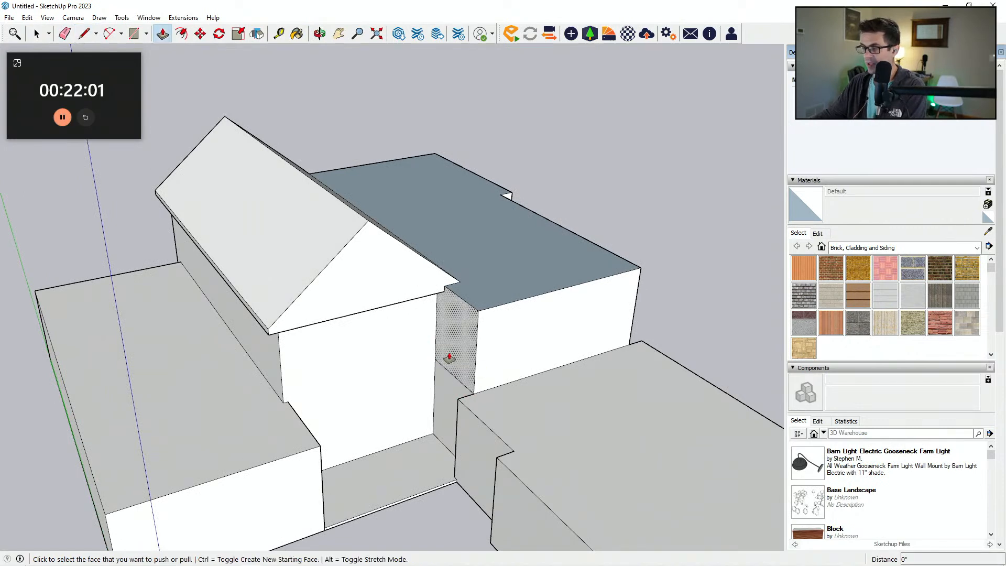
pyautogui.click(447, 360)
pyautogui.moveTo(521, 378); pyautogui.dragTo(498, 383, button='middle')
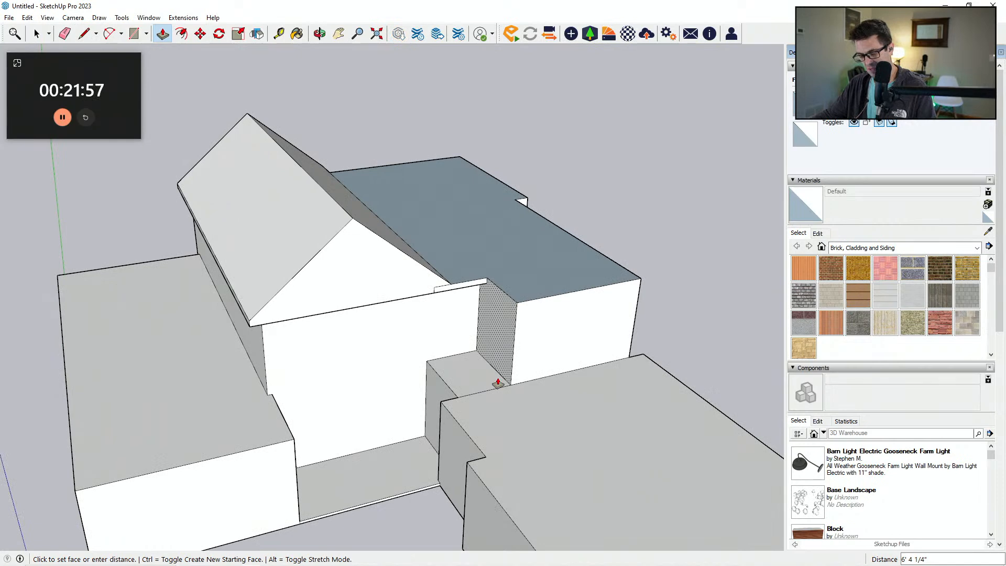
pyautogui.press('Return')
pyautogui.scroll(5, 435, 280)
# Step: Erase the stray edge beside the gable and draw an edge where its eave meets the flat roof
pyautogui.press('e')
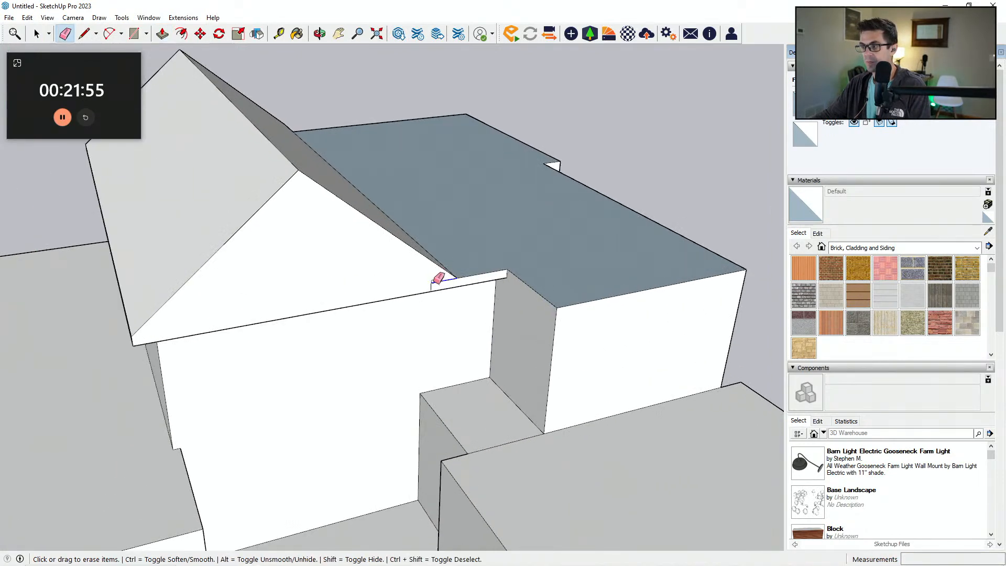
pyautogui.moveTo(443, 288)
pyautogui.mouseDown(button='middle')
pyautogui.moveTo(422, 289)
pyautogui.moveTo(447, 268)
pyautogui.mouseUp(button='middle')
pyautogui.press('l')
pyautogui.moveTo(476, 297)
pyautogui.mouseDown(button='middle')
pyautogui.moveTo(506, 281)
pyautogui.moveTo(485, 355)
pyautogui.moveTo(460, 337)
pyautogui.moveTo(468, 400)
pyautogui.moveTo(462, 387)
pyautogui.moveTo(451, 395)
pyautogui.moveTo(438, 252)
pyautogui.moveTo(448, 220)
pyautogui.moveTo(420, 443)
pyautogui.moveTo(416, 217)
pyautogui.mouseUp(button='middle')
pyautogui.scroll(3, 449, 221)
pyautogui.click(425, 226)
pyautogui.press('Escape')
pyautogui.scroll(1, 415, 218)
pyautogui.click(413, 215)
pyautogui.moveTo(411, 325); pyautogui.dragTo(407, 449, button='middle')
pyautogui.click(410, 455)
# Step: Draw closing edges from the rear corner where the gable roof's eave meets the flat-roofed wing
pyautogui.moveTo(429, 384)
pyautogui.mouseDown(button='middle')
pyautogui.moveTo(463, 187)
pyautogui.moveTo(400, 355)
pyautogui.moveTo(764, 279)
pyautogui.moveTo(412, 319)
pyautogui.moveTo(532, 193)
pyautogui.mouseUp(button='middle')
pyautogui.scroll(-5, 428, 341)
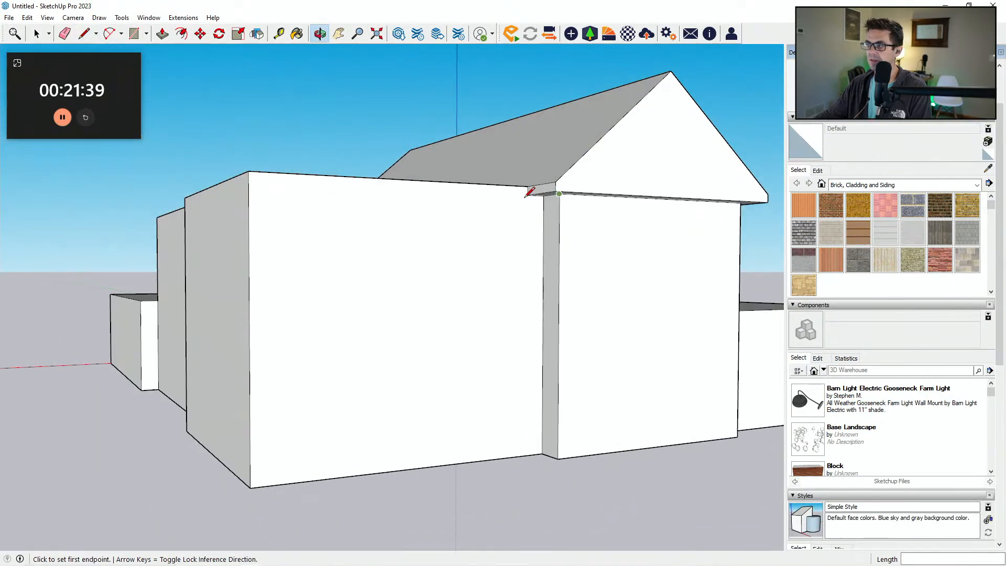
pyautogui.click(373, 283)
pyautogui.moveTo(483, 310); pyautogui.dragTo(440, 252, button='middle')
pyautogui.scroll(2, 486, 196)
pyautogui.click(485, 194)
pyautogui.moveTo(510, 290)
pyautogui.mouseDown(button='middle')
pyautogui.moveTo(499, 409)
pyautogui.moveTo(548, 281)
pyautogui.moveTo(568, 386)
pyautogui.moveTo(555, 330)
pyautogui.moveTo(447, 371)
pyautogui.moveTo(465, 386)
pyautogui.moveTo(535, 390)
pyautogui.moveTo(560, 407)
pyautogui.mouseUp(button='middle')
pyautogui.scroll(-2, 499, 409)
pyautogui.click(498, 409)
pyautogui.press('e')
pyautogui.press('p')
pyautogui.click(550, 390)
pyautogui.click(550, 388)
pyautogui.click(548, 304)
pyautogui.click(548, 309)
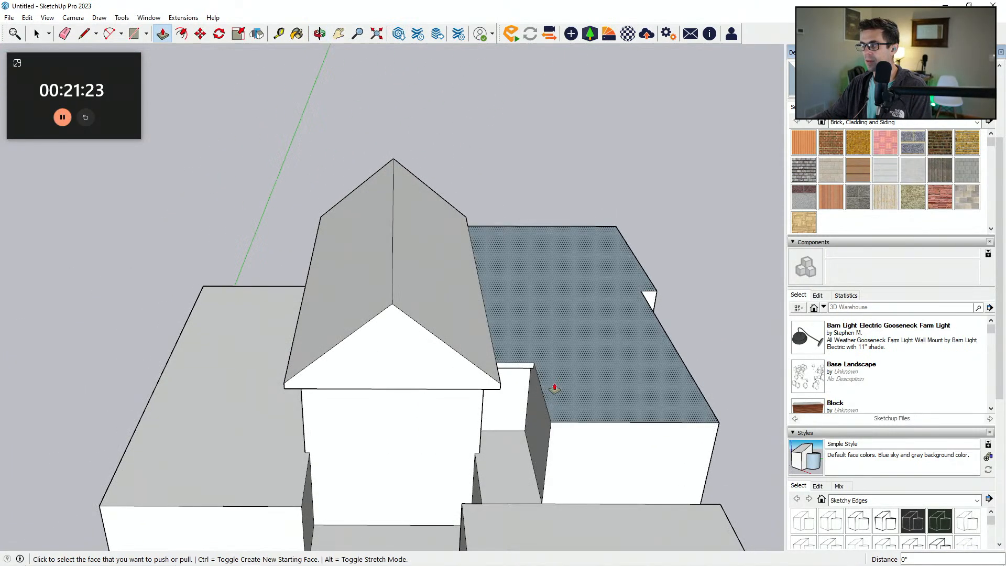
# Step: Copy the gable's front face from its wall corner to the matching front corner of the flat-roofed wing
pyautogui.moveTo(514, 366); pyautogui.dragTo(337, 297, button='middle')
pyautogui.press('space')
pyautogui.click(435, 355)
pyautogui.press('m')
pyautogui.press('ctrl')
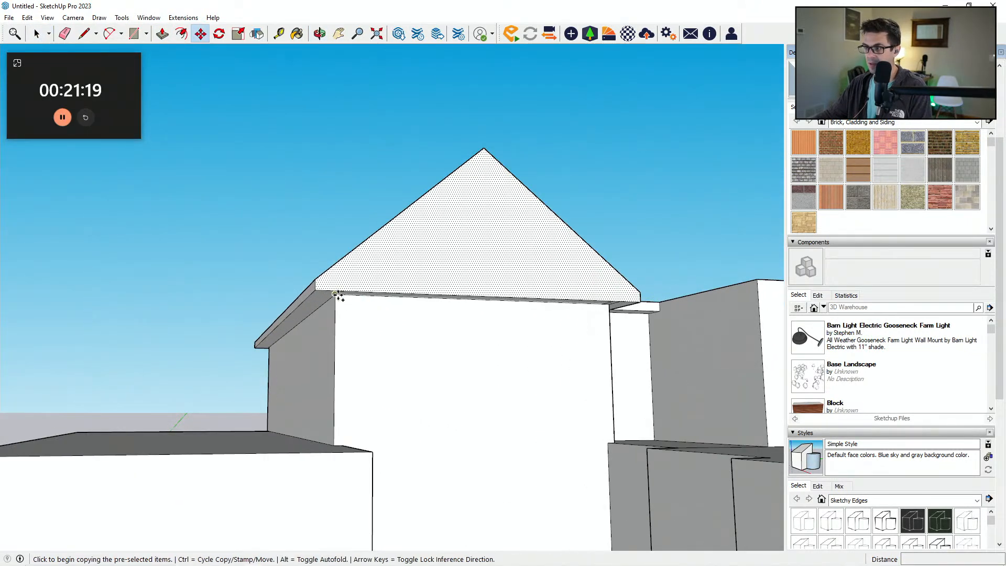
pyautogui.click(337, 297)
pyautogui.moveTo(135, 406); pyautogui.dragTo(435, 355, button='middle')
pyautogui.click(572, 319)
# Step: Copy the original gable face again, aligning its opposite wall corner with the wing's outer front corner
pyautogui.press('space')
pyautogui.scroll(1, 420, 304)
pyautogui.press('m')
pyautogui.press('ctrl')
pyautogui.scroll(3, 411, 306)
pyautogui.click(412, 308)
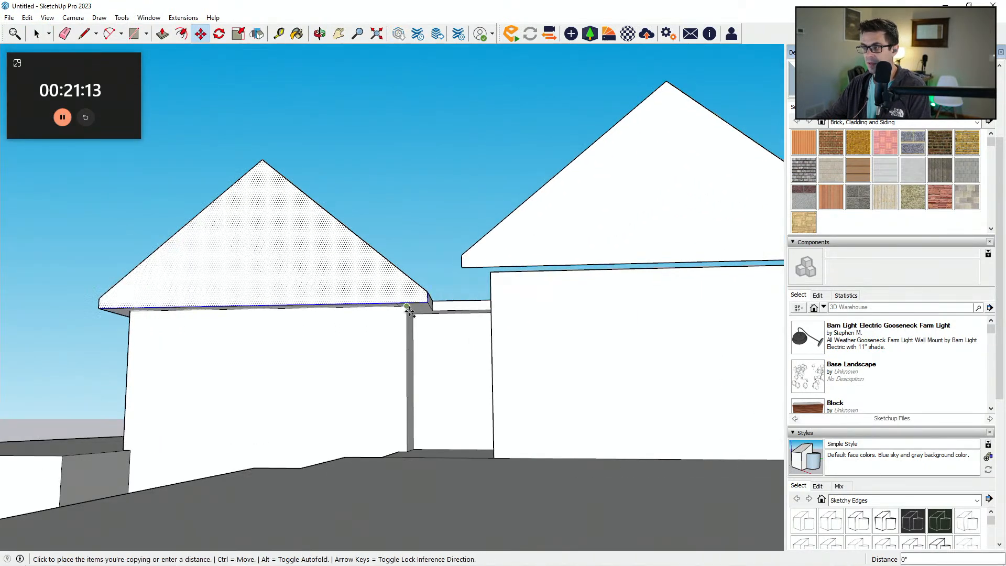
pyautogui.moveTo(603, 298); pyautogui.dragTo(415, 243, button='middle')
pyautogui.click(389, 208)
# Step: Erase the excess edges of the two overlapping gable copies to leave one gable fitting the wing's width
pyautogui.scroll(-3, 389, 208)
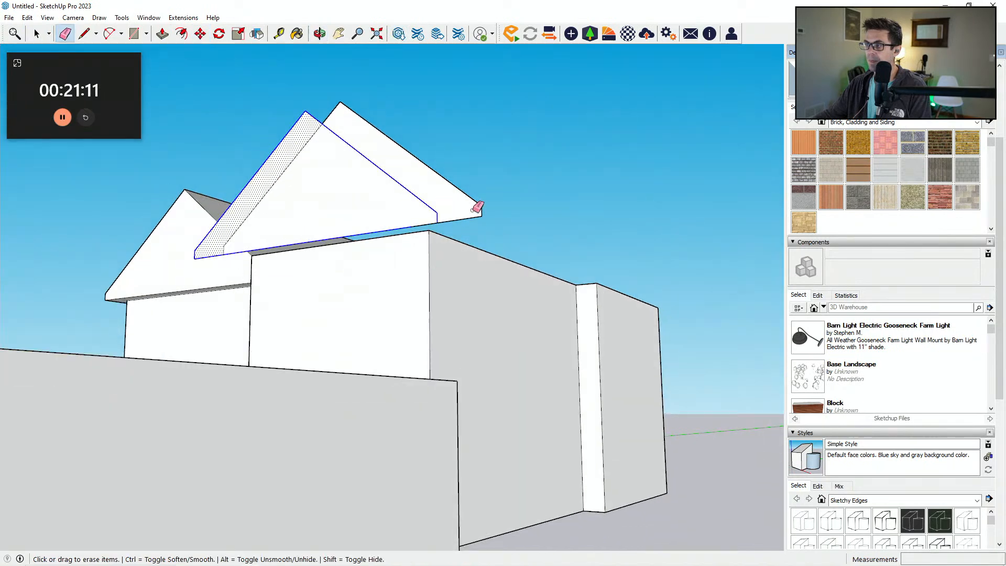
pyautogui.press('e')
pyautogui.moveTo(470, 213)
pyautogui.mouseDown(button='middle')
pyautogui.moveTo(372, 142)
pyautogui.moveTo(328, 329)
pyautogui.mouseUp(button='middle')
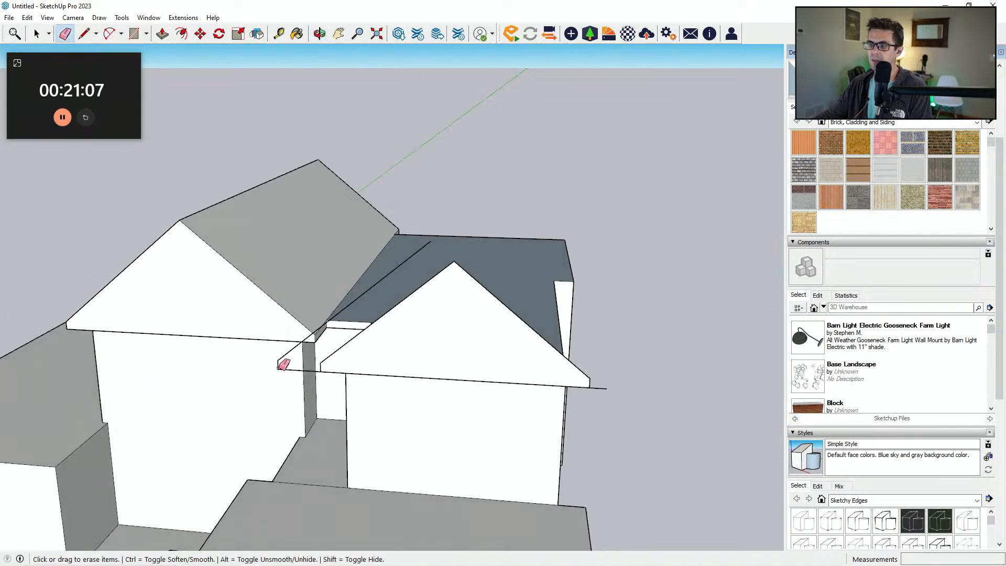
pyautogui.moveTo(283, 364)
pyautogui.mouseDown(button='middle')
pyautogui.moveTo(496, 356)
pyautogui.moveTo(509, 423)
pyautogui.moveTo(396, 450)
pyautogui.moveTo(157, 378)
pyautogui.mouseUp(button='middle')
# Step: Try to extrude the wing's new gable back to the step in its outer side wall
pyautogui.press('p')
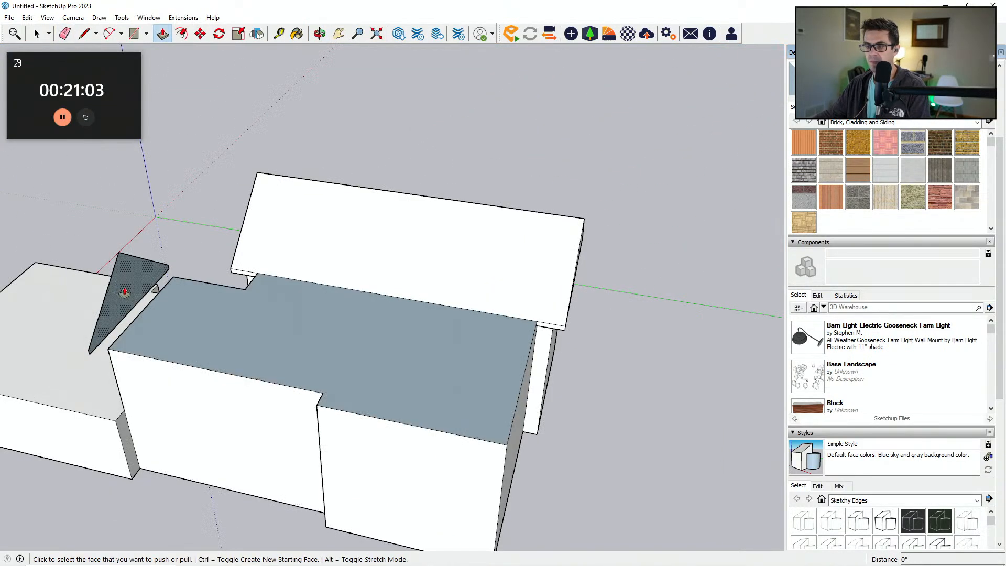
pyautogui.click(121, 291)
pyautogui.click(316, 419)
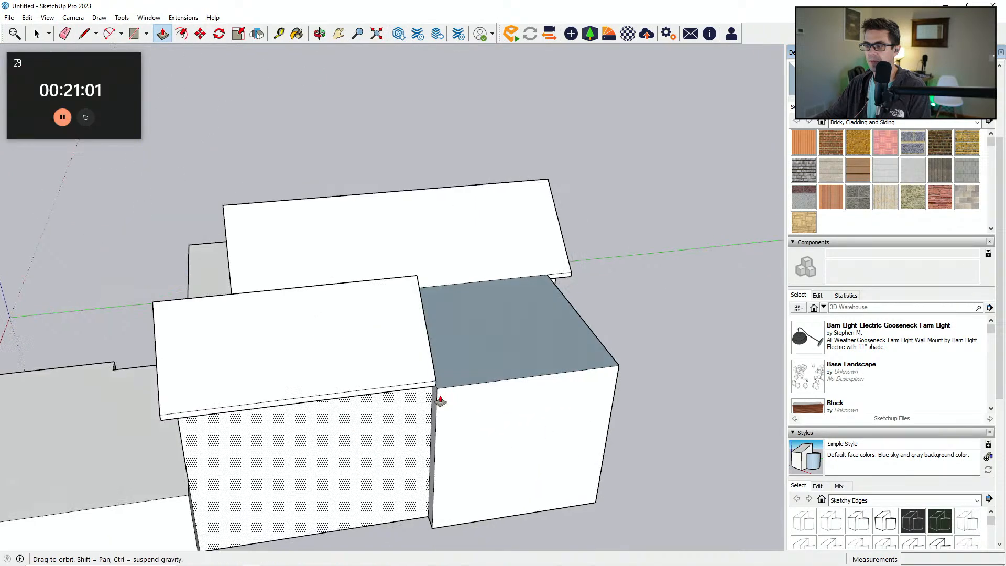
pyautogui.press('e')
pyautogui.moveTo(283, 384)
pyautogui.mouseDown(button='middle')
pyautogui.moveTo(552, 337)
pyautogui.moveTo(550, 370)
pyautogui.mouseUp(button='middle')
pyautogui.moveTo(435, 299)
pyautogui.mouseDown(button='middle')
pyautogui.moveTo(429, 350)
pyautogui.moveTo(294, 309)
pyautogui.mouseUp(button='middle')
pyautogui.moveTo(625, 295); pyautogui.dragTo(493, 288, button='middle')
pyautogui.moveTo(528, 389); pyautogui.dragTo(380, 406, button='middle')
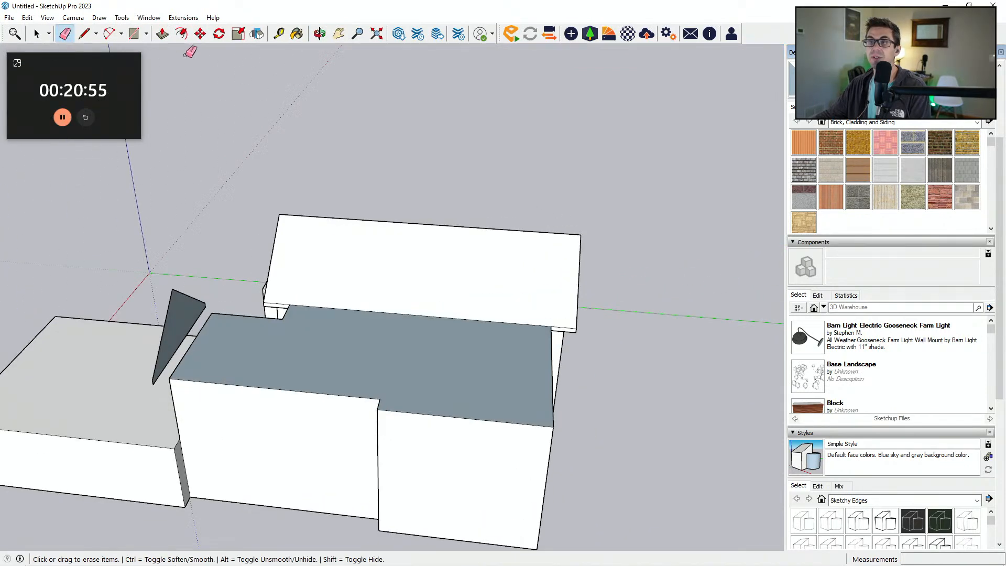
# Step: Offset the wing's flat roof outline outward by 18 inches
pyautogui.click(181, 33)
pyautogui.click(506, 383)
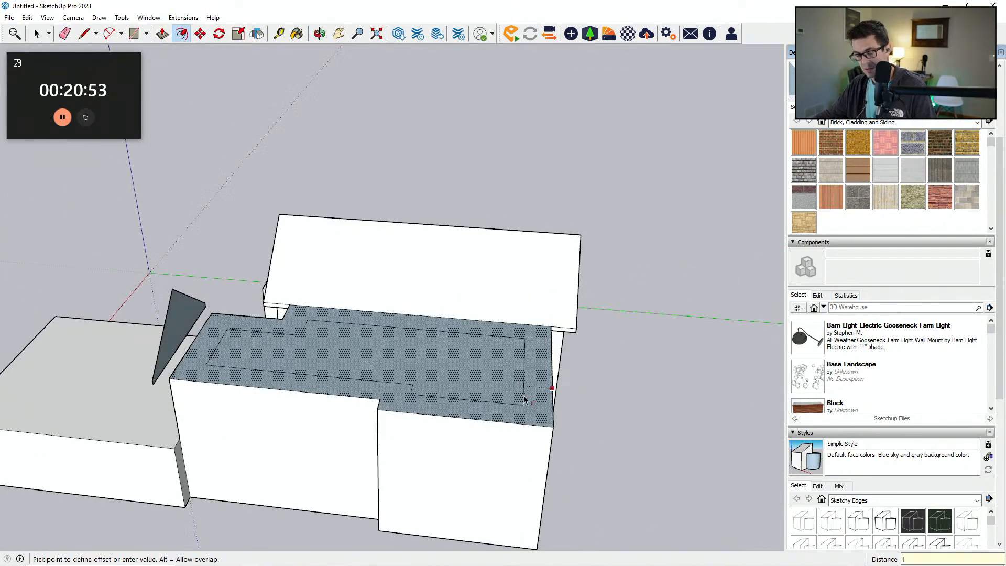
pyautogui.click(584, 429)
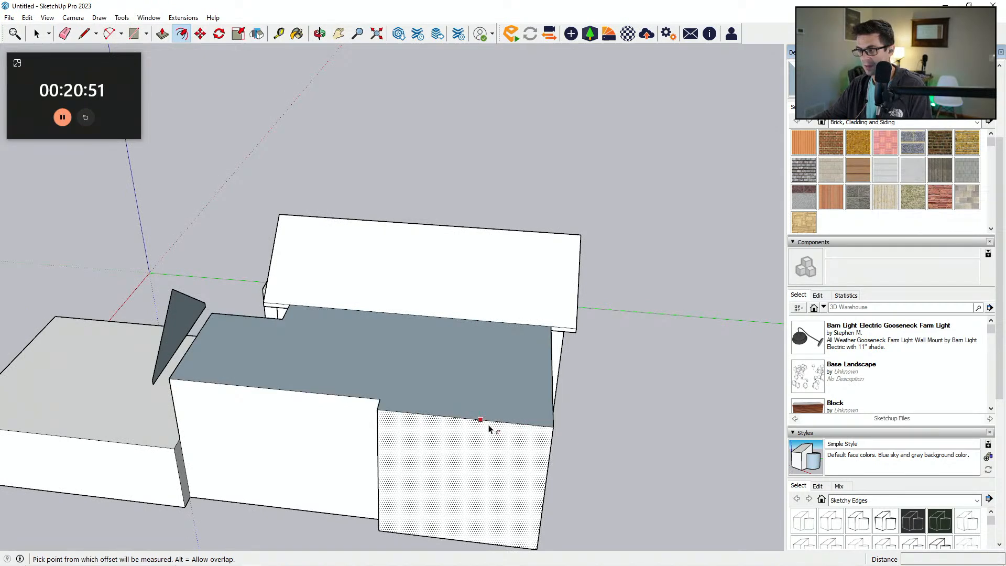
pyautogui.click(511, 416)
pyautogui.write('18')
pyautogui.press('Return')
# Step: Split the flat roof with a line from the side-wall step to the main roof, and erase the front section's overhang
pyautogui.moveTo(557, 472); pyautogui.dragTo(430, 471, button='middle')
pyautogui.press('l')
pyautogui.click(416, 422)
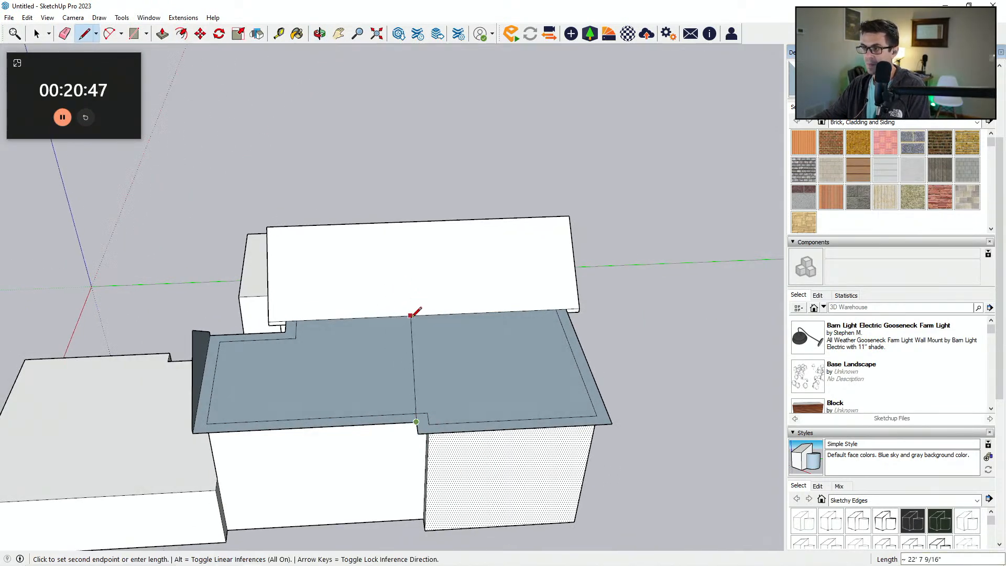
pyautogui.click(404, 317)
pyautogui.press('e')
pyautogui.moveTo(352, 421); pyautogui.dragTo(260, 335)
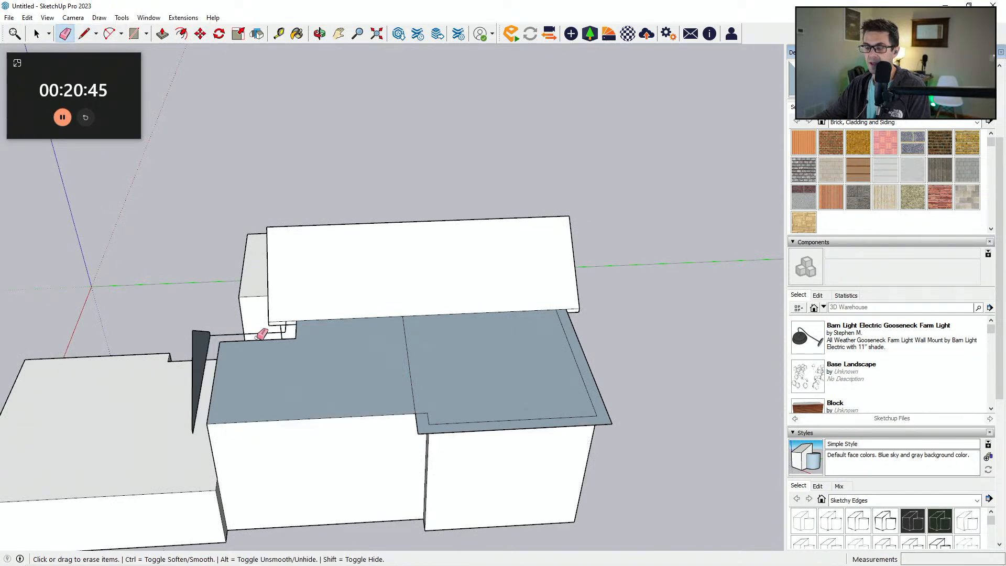
# Step: Try extruding the overhang border around the rear roof section by 6 inches
pyautogui.moveTo(250, 330)
pyautogui.mouseDown(button='middle')
pyautogui.moveTo(315, 350)
pyautogui.moveTo(375, 388)
pyautogui.moveTo(584, 389)
pyautogui.moveTo(471, 456)
pyautogui.mouseUp(button='middle')
pyautogui.press('p')
pyautogui.moveTo(601, 446); pyautogui.dragTo(504, 368, button='middle')
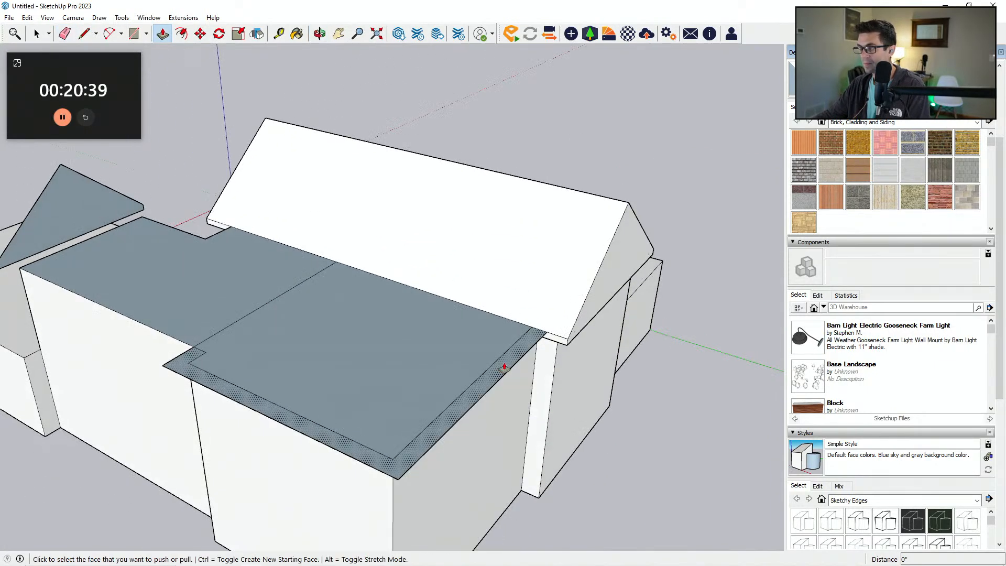
pyautogui.click(503, 369)
pyautogui.write('6')
pyautogui.press('Return')
pyautogui.hotkey('ctrl', 'z')
# Step: Extrude the overhang border around the rear roof section by 8 inches
pyautogui.click(515, 362)
pyautogui.write('8')
pyautogui.press('Return')
pyautogui.moveTo(516, 374)
pyautogui.mouseDown(button='middle')
pyautogui.moveTo(393, 411)
pyautogui.moveTo(456, 422)
pyautogui.moveTo(521, 380)
pyautogui.mouseUp(button='middle')
pyautogui.press('l')
pyautogui.scroll(2, 457, 370)
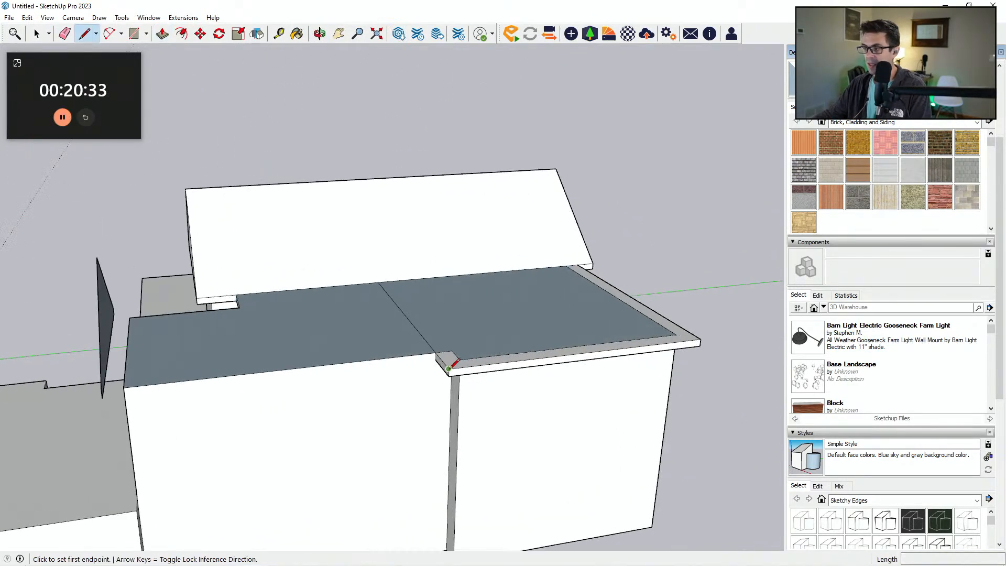
pyautogui.click(449, 369)
pyautogui.click(449, 362)
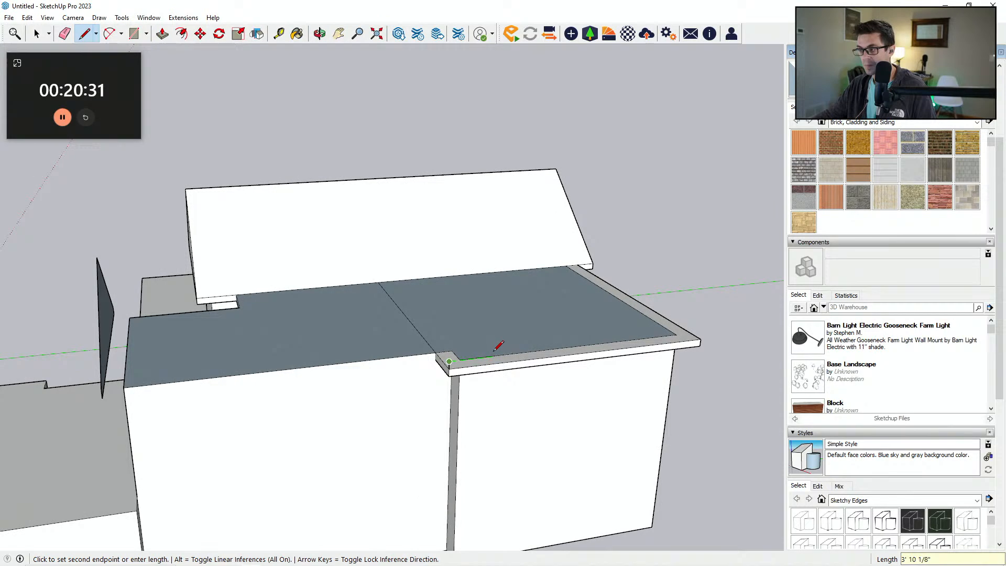
pyautogui.press('Escape')
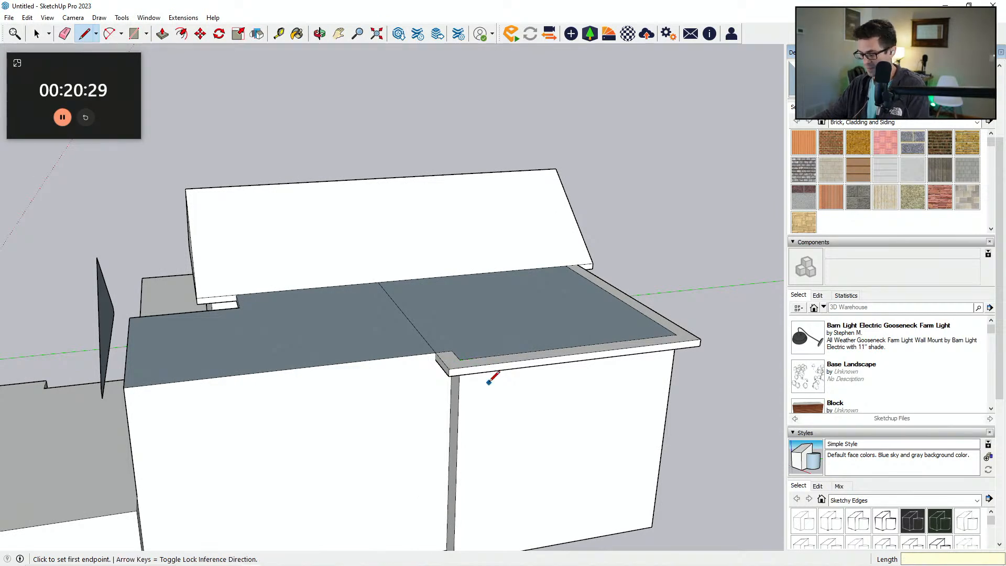
pyautogui.scroll(1, 489, 381)
pyautogui.press('p')
pyautogui.click(483, 370)
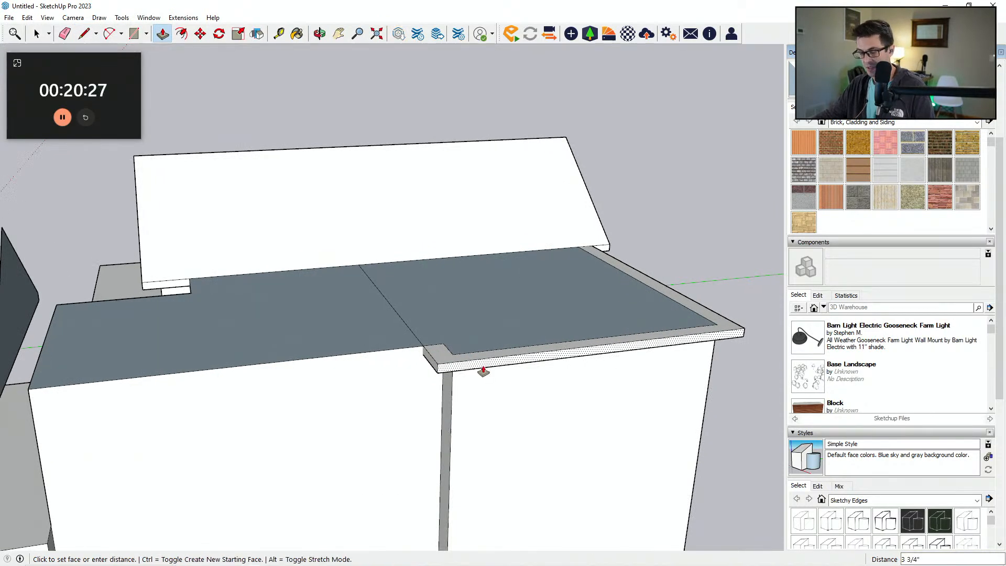
pyautogui.click(483, 371)
# Step: Draw a small slope triangle with a 12-inch horizontal run at the overhang's corner beside the side-wall step
pyautogui.press('l')
pyautogui.click(434, 374)
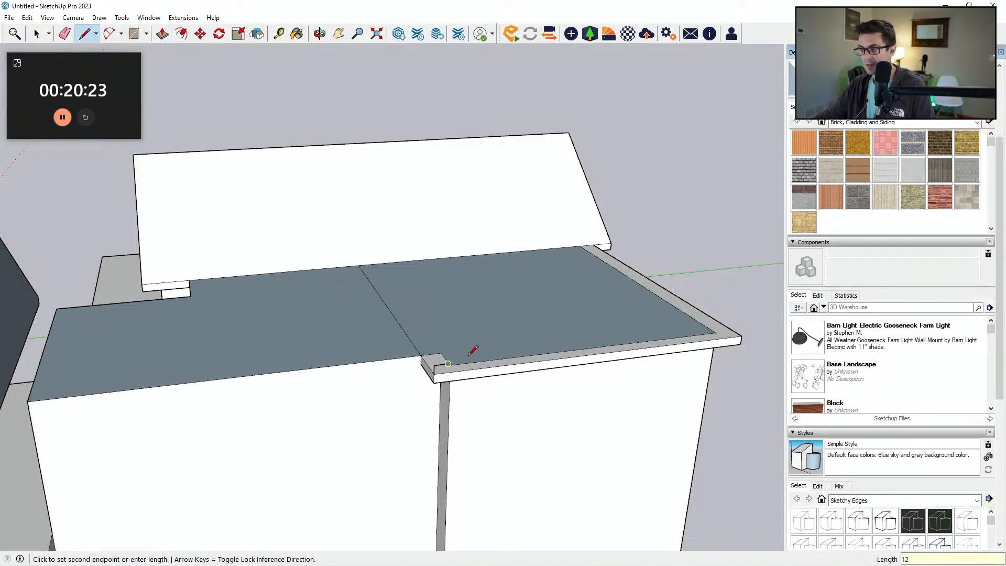
pyautogui.press('Return')
pyautogui.scroll(1, 450, 362)
# Step: Draw a matching slope triangle at the opposite corner of the rear section's overhang and erase its extra edge
pyautogui.click(772, 332)
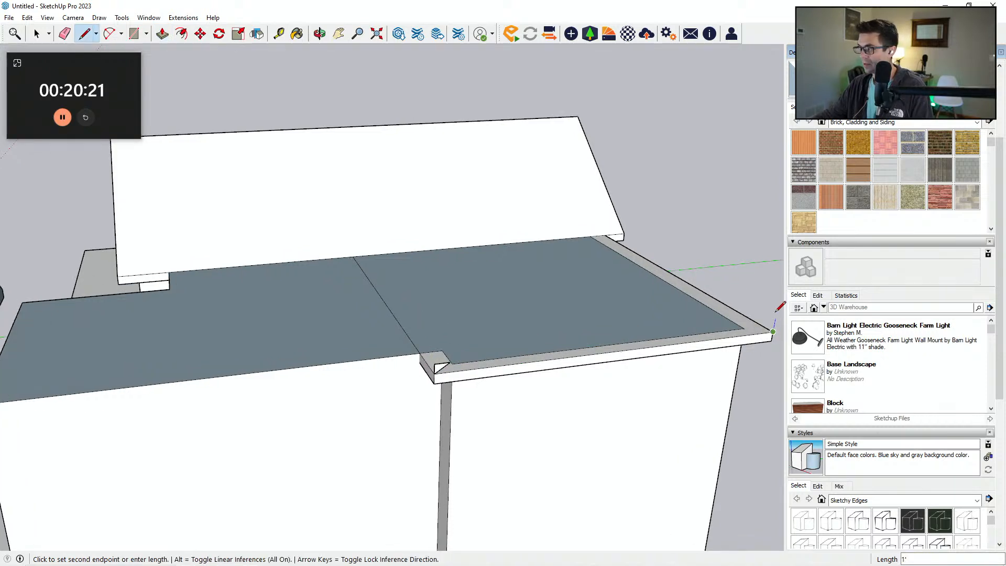
pyautogui.moveTo(725, 320); pyautogui.dragTo(528, 370, button='middle')
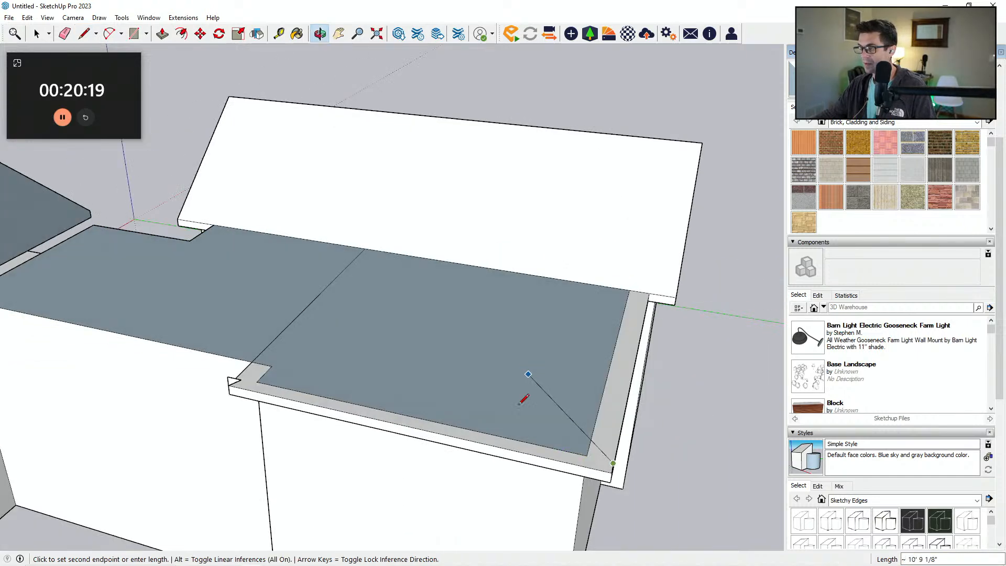
pyautogui.scroll(1, 576, 452)
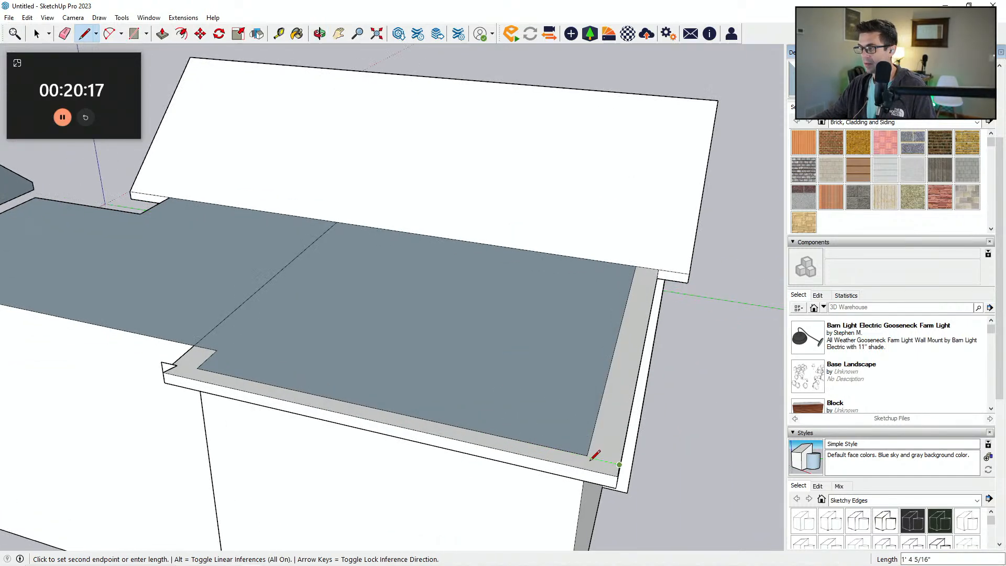
pyautogui.click(618, 477)
pyautogui.moveTo(625, 475); pyautogui.dragTo(514, 440, button='middle')
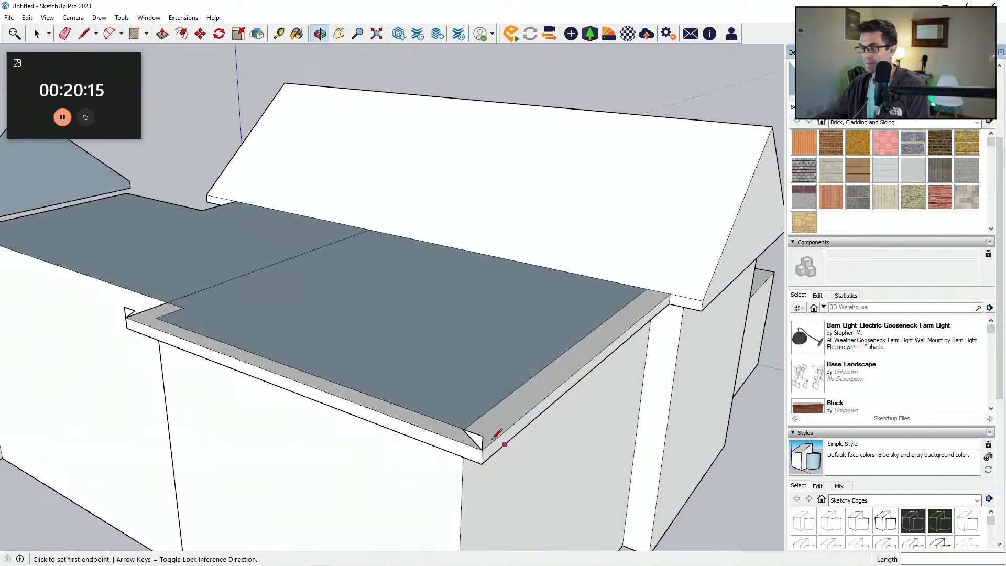
pyautogui.scroll(1, 515, 440)
pyautogui.press('e')
pyautogui.moveTo(481, 436); pyautogui.dragTo(487, 449)
# Step: Extend that corner's slope line diagonally upward well past the middle of the rear roof section
pyautogui.scroll(-1, 486, 449)
pyautogui.scroll(-2, 491, 446)
pyautogui.press('l')
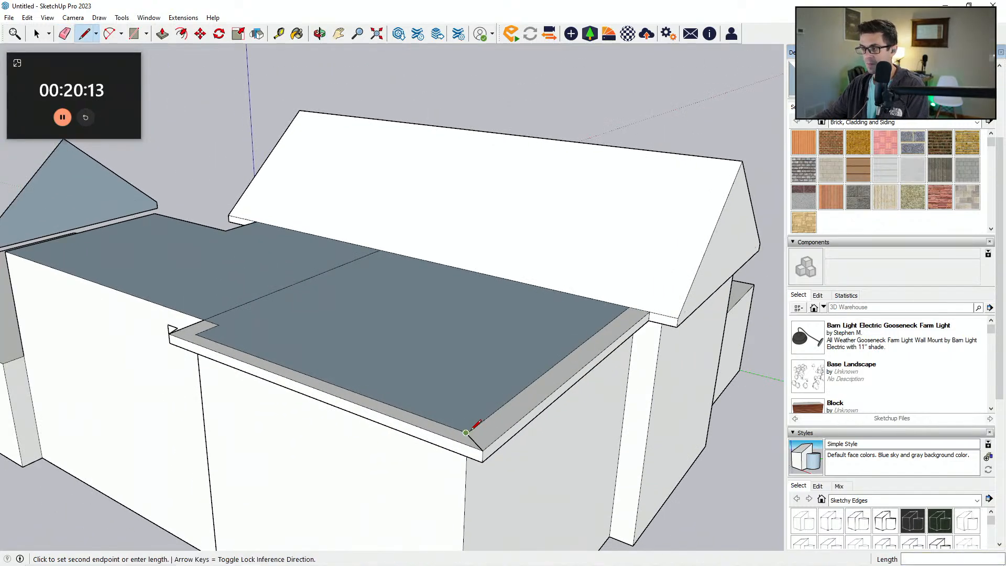
pyautogui.click(474, 423)
pyautogui.scroll(-3, 474, 423)
pyautogui.click(273, 214)
pyautogui.press('Escape')
pyautogui.scroll(2, 319, 367)
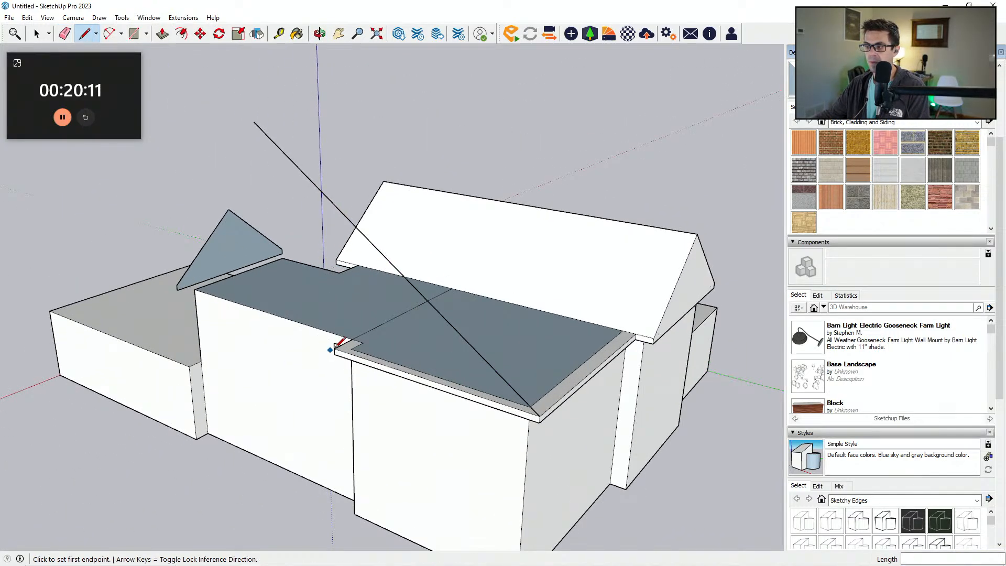
# Step: Draw the opposing slope line from the other overhang corner to form the gable end, and erase the line ends beyond the peak
pyautogui.moveTo(490, 298); pyautogui.dragTo(570, 344, button='middle')
pyautogui.click(481, 347)
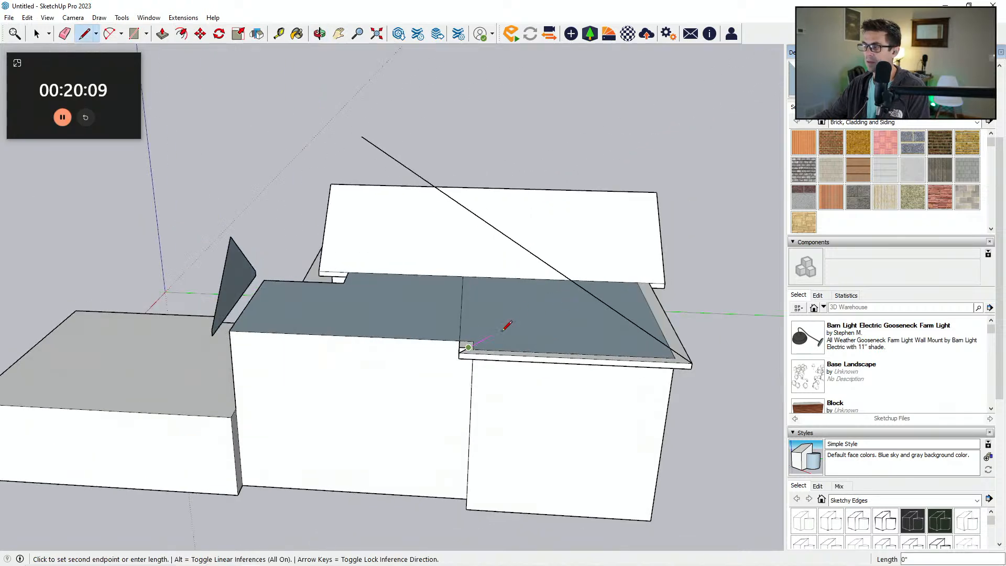
pyautogui.click(602, 282)
pyautogui.press('e')
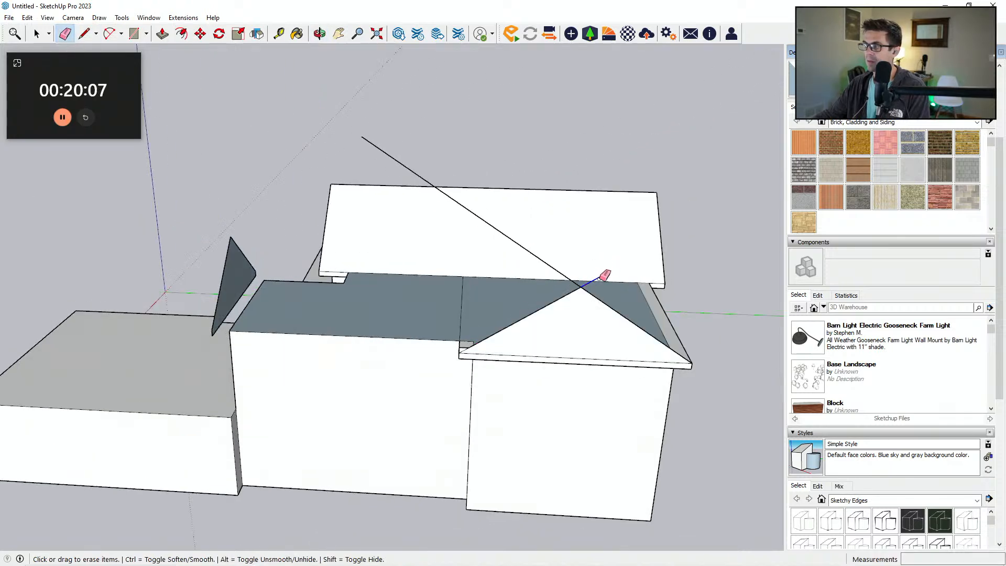
pyautogui.click(556, 270)
# Step: Draw the rear section's ridge back to the main roof and close both roof slopes with valley lines along the main slope
pyautogui.scroll(2, 461, 343)
pyautogui.moveTo(461, 344)
pyautogui.mouseDown(button='middle')
pyautogui.moveTo(613, 353)
pyautogui.moveTo(496, 412)
pyautogui.moveTo(642, 327)
pyautogui.mouseUp(button='middle')
pyautogui.scroll(2, 611, 348)
pyautogui.press('l')
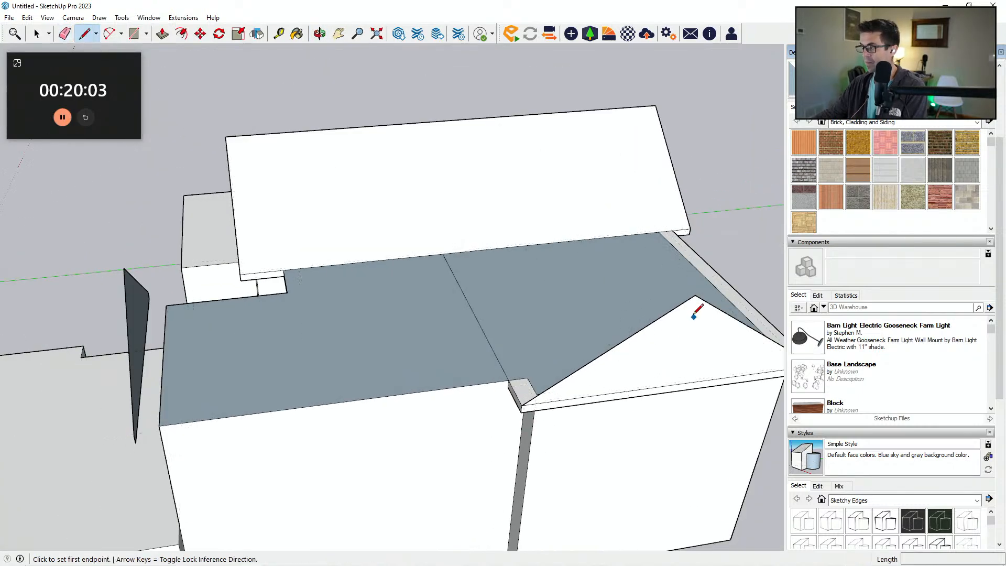
pyautogui.click(695, 295)
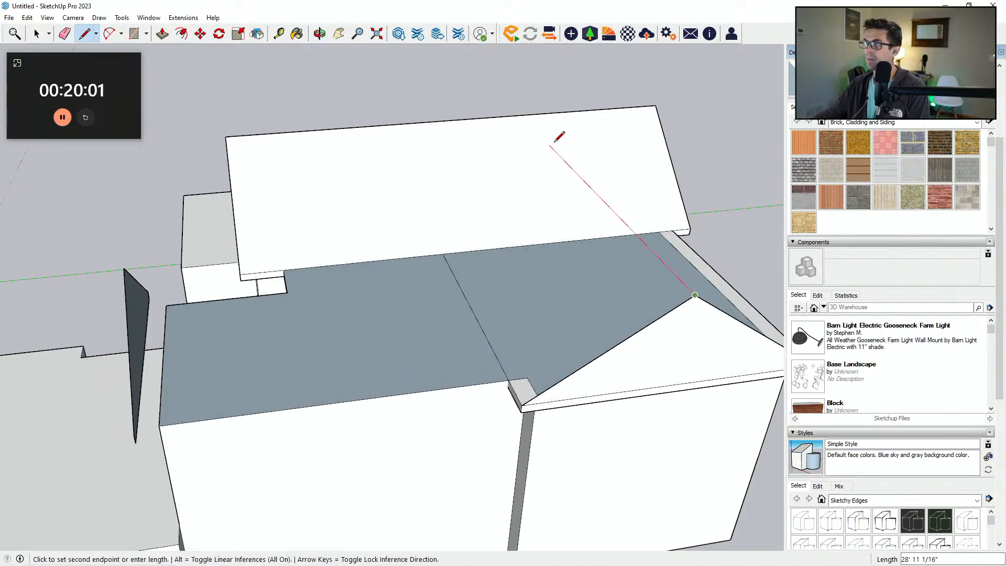
pyautogui.hotkey('ctrl', 'z')
pyautogui.click(443, 253)
pyautogui.click(534, 129)
pyautogui.moveTo(535, 130); pyautogui.dragTo(557, 148, button='middle')
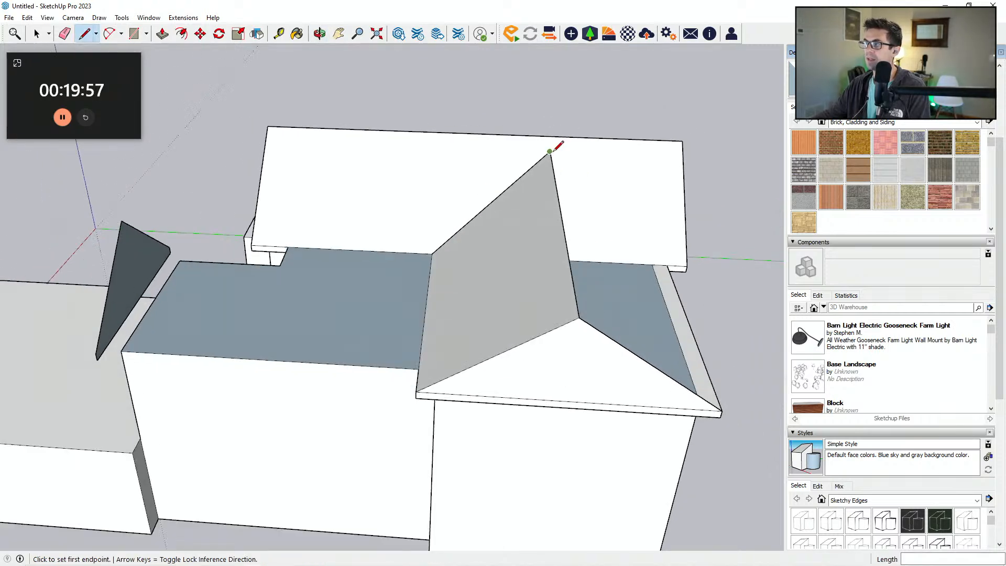
pyautogui.click(667, 265)
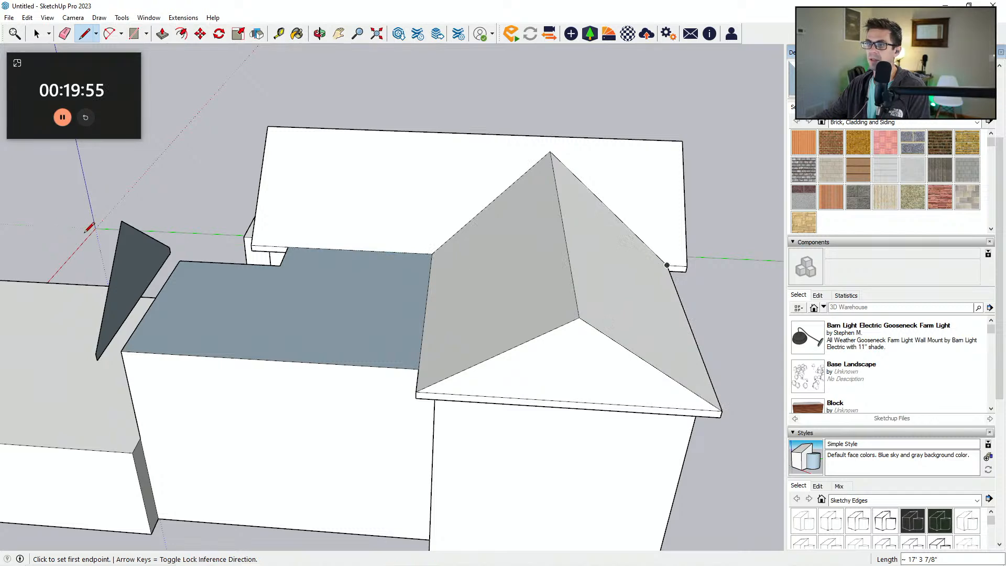
# Step: Try to connect the freestanding front gable's peak and eave corner to the rear section's roof with lines
pyautogui.click(121, 221)
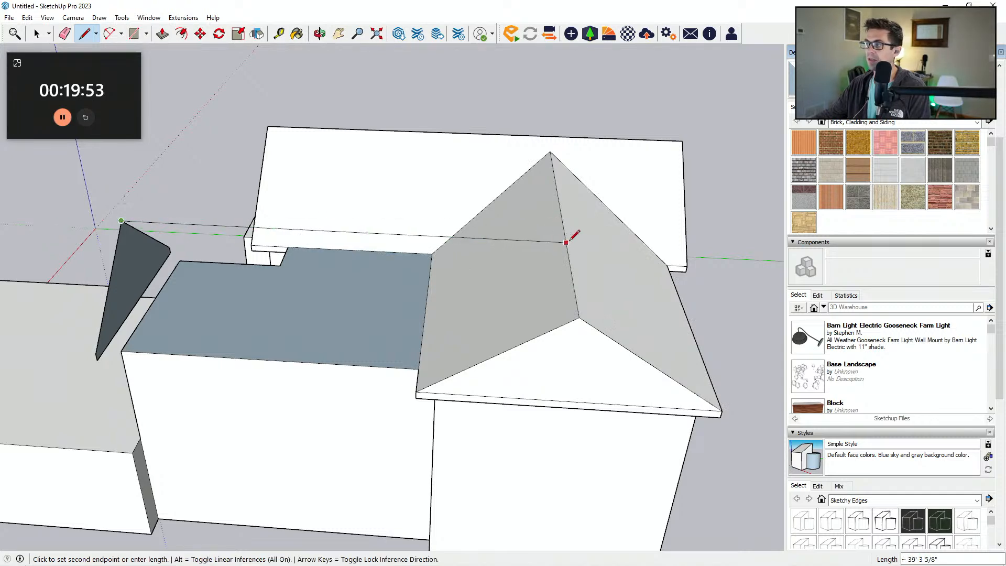
pyautogui.click(558, 241)
pyautogui.press('Escape')
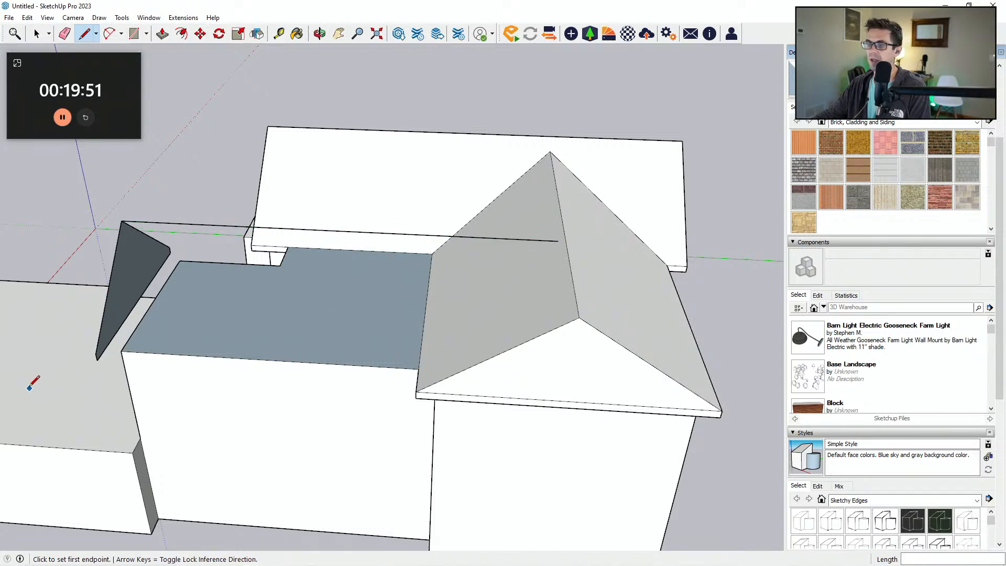
pyautogui.click(95, 354)
pyautogui.moveTo(239, 390); pyautogui.dragTo(531, 339, button='middle')
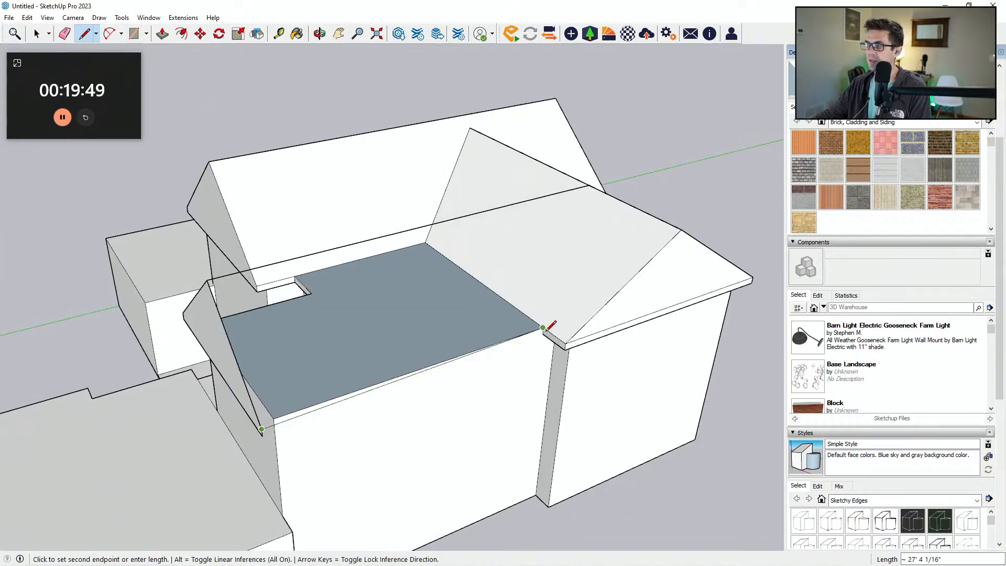
pyautogui.scroll(4, 545, 329)
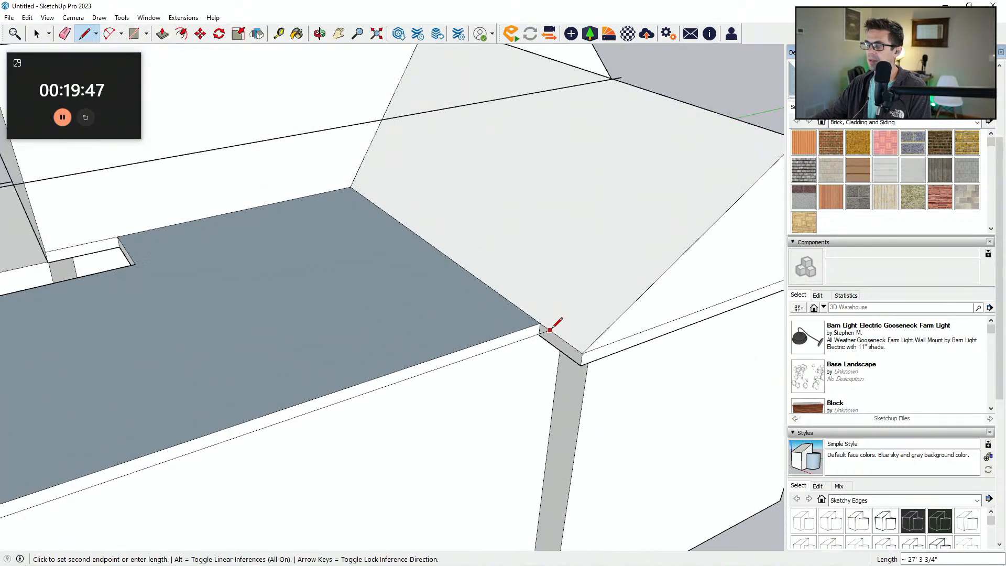
pyautogui.scroll(-3, 571, 317)
pyautogui.moveTo(541, 328); pyautogui.dragTo(465, 291, button='middle')
pyautogui.press('space')
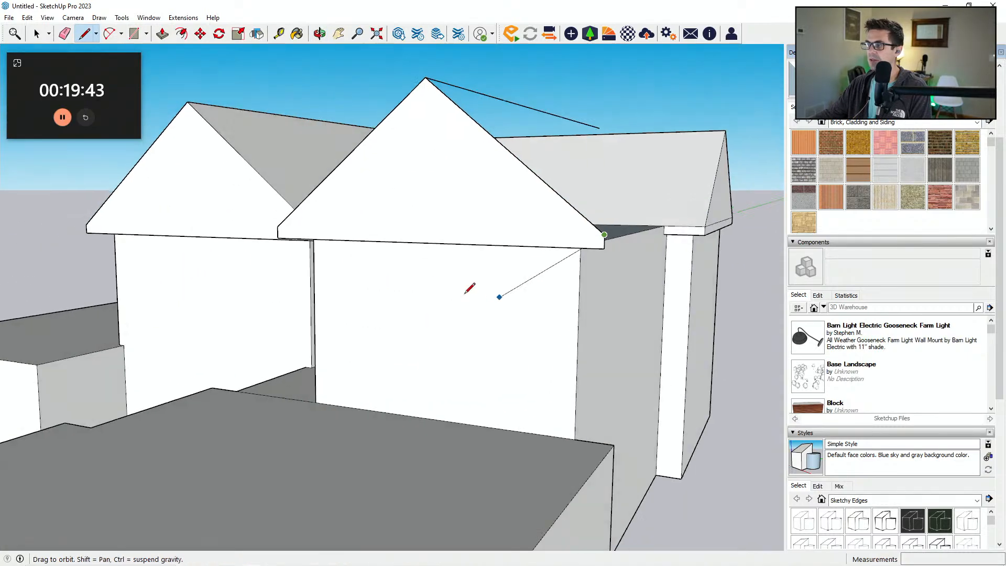
pyautogui.click(461, 129)
pyautogui.press('e')
pyautogui.moveTo(461, 129); pyautogui.dragTo(456, 135, button='middle')
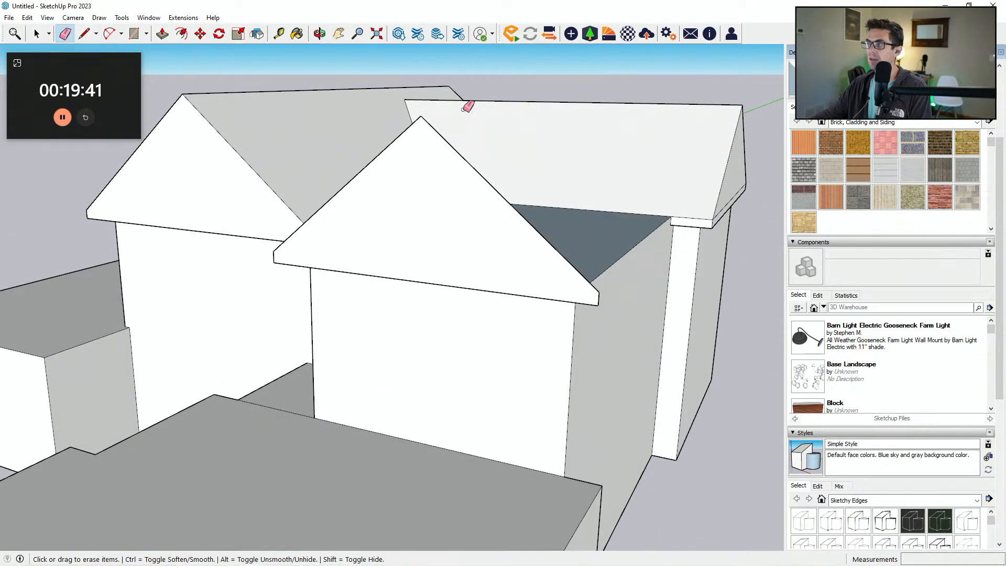
# Step: Move the freestanding front gable face straight down by about 1' 6 1/2"
pyautogui.click(459, 249)
pyautogui.moveTo(488, 278); pyautogui.dragTo(482, 257, button='middle')
pyautogui.press('m')
pyautogui.click(486, 321)
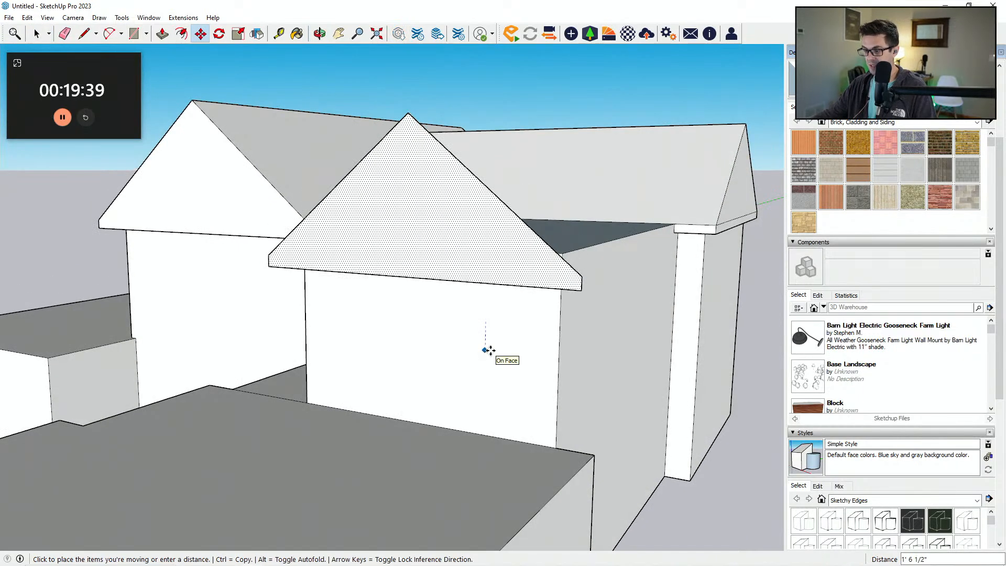
pyautogui.click(488, 350)
# Step: Draw the lower and upper fascia edges from the front gable's outer eave corner to the rear section's overhang
pyautogui.moveTo(488, 350); pyautogui.dragTo(474, 387, button='middle')
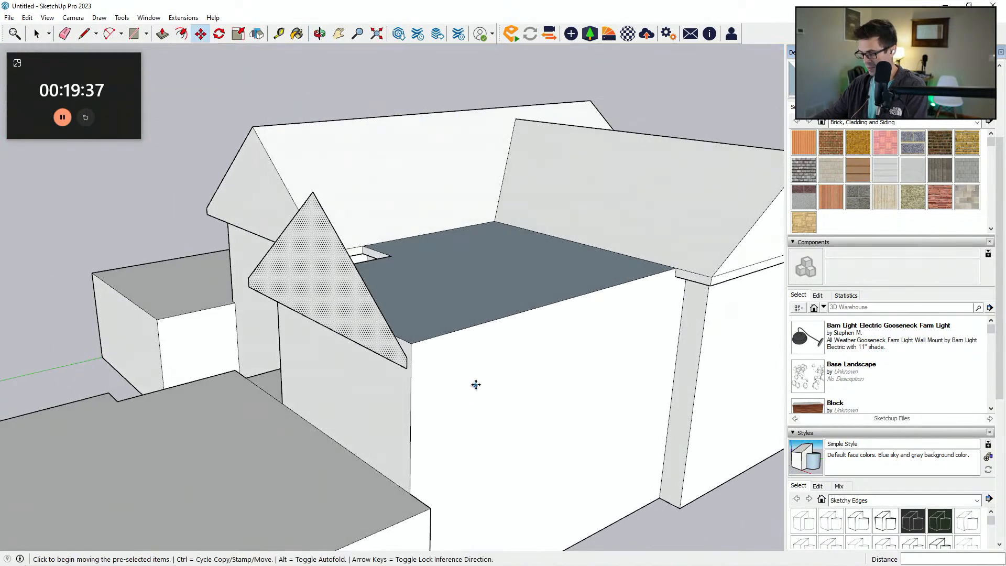
pyautogui.press('l')
pyautogui.click(410, 356)
pyautogui.click(682, 278)
pyautogui.click(412, 357)
pyautogui.click(693, 264)
# Step: Draw the front gable's ridge to the rear section's roof and a valley line down to the eave, closing the outer slope
pyautogui.click(312, 193)
pyautogui.scroll(-3, 544, 242)
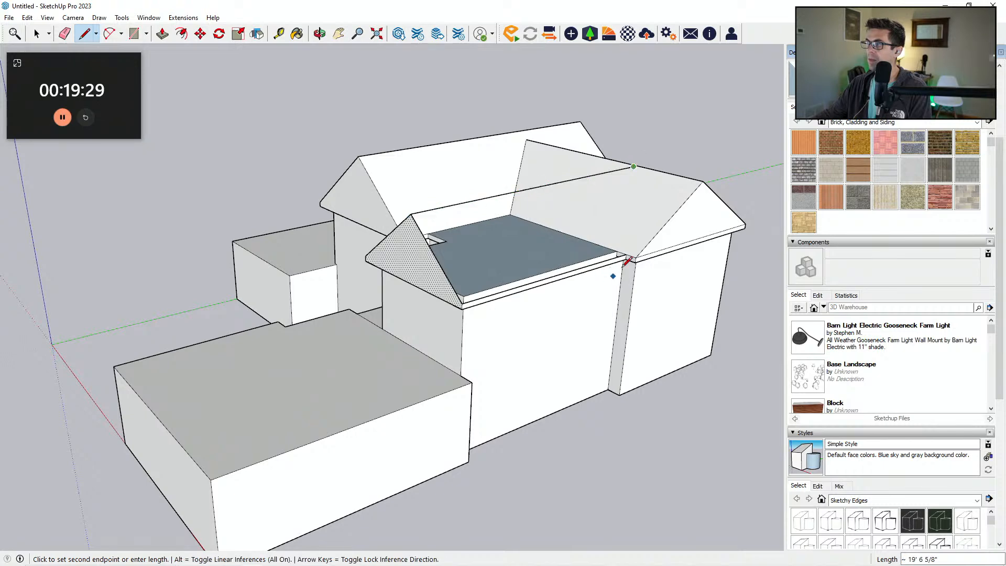
pyautogui.click(627, 255)
# Step: Close the front gable roof's inner slope with an eave line to the main roof and a line up to the ridge
pyautogui.moveTo(627, 254); pyautogui.dragTo(521, 246, button='middle')
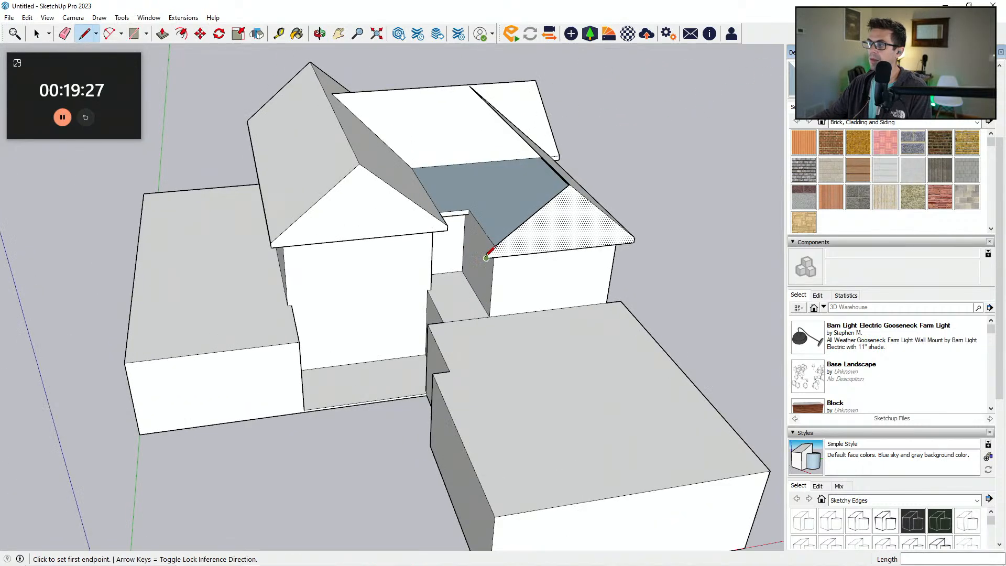
pyautogui.click(486, 253)
pyautogui.click(429, 167)
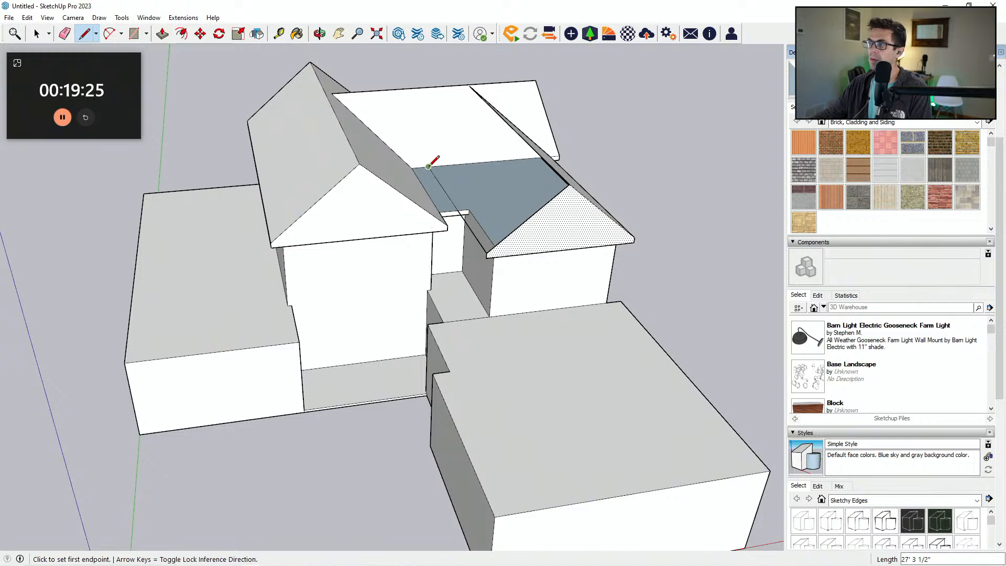
pyautogui.click(469, 86)
# Step: Draw the fascia edges under the inner eave of the front gable roof, ending at the flat roof section's front edge
pyautogui.moveTo(490, 236); pyautogui.dragTo(473, 218, button='middle')
pyautogui.scroll(1, 470, 234)
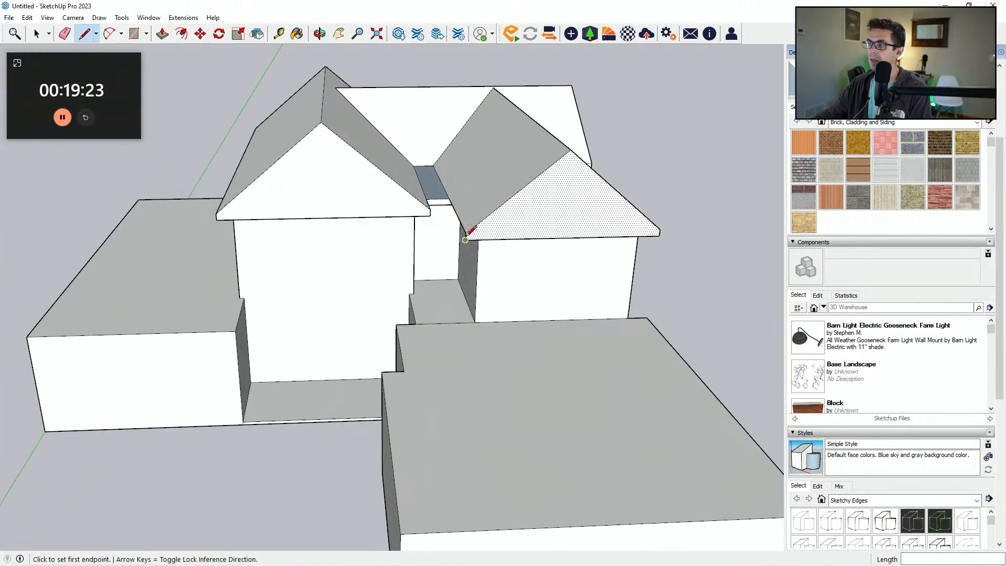
pyautogui.click(468, 239)
pyautogui.scroll(2, 442, 209)
pyautogui.click(454, 202)
pyautogui.click(454, 195)
pyautogui.click(454, 204)
pyautogui.scroll(-1, 449, 274)
pyautogui.moveTo(449, 274); pyautogui.dragTo(447, 208, button='middle')
# Step: Outline a sloping roof face between the two front gables, from high on their inner slopes down to the flat section's front edge
pyautogui.scroll(1, 479, 138)
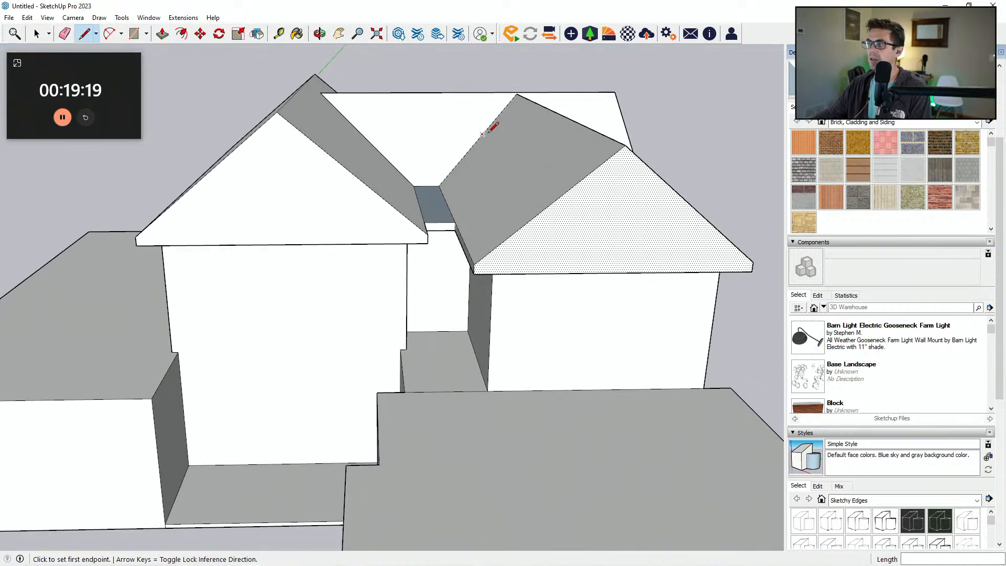
pyautogui.click(495, 119)
pyautogui.click(346, 118)
pyautogui.click(426, 217)
pyautogui.click(454, 222)
pyautogui.click(496, 118)
# Step: Examine the joined gable roofs and the remaining flat-roofed front blocks from several angles
pyautogui.moveTo(487, 237); pyautogui.dragTo(536, 205, button='middle')
pyautogui.scroll(-3, 505, 269)
pyautogui.press('space')
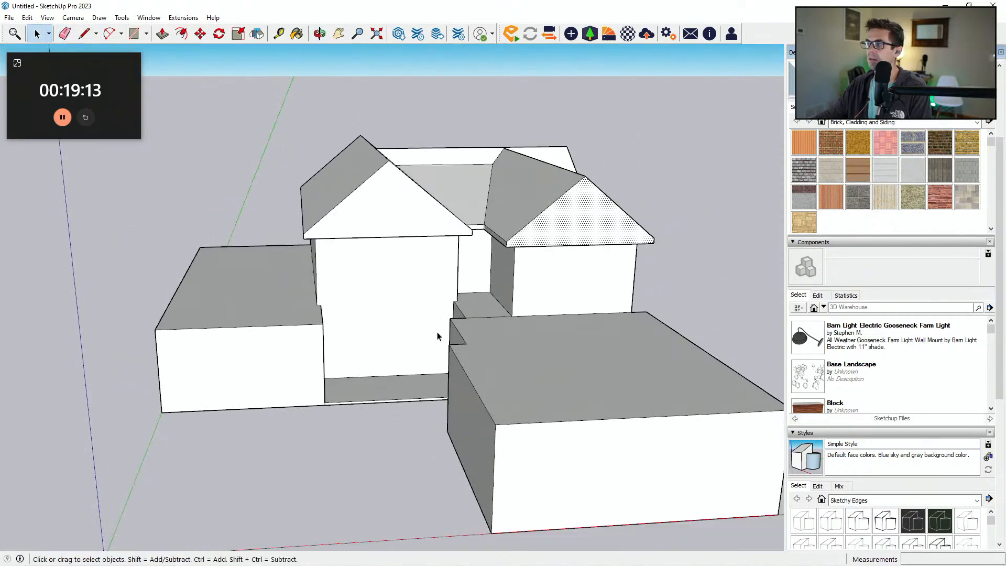
pyautogui.moveTo(351, 435); pyautogui.dragTo(379, 420, button='middle')
pyautogui.click(380, 420)
pyautogui.moveTo(448, 402); pyautogui.dragTo(521, 418, button='middle')
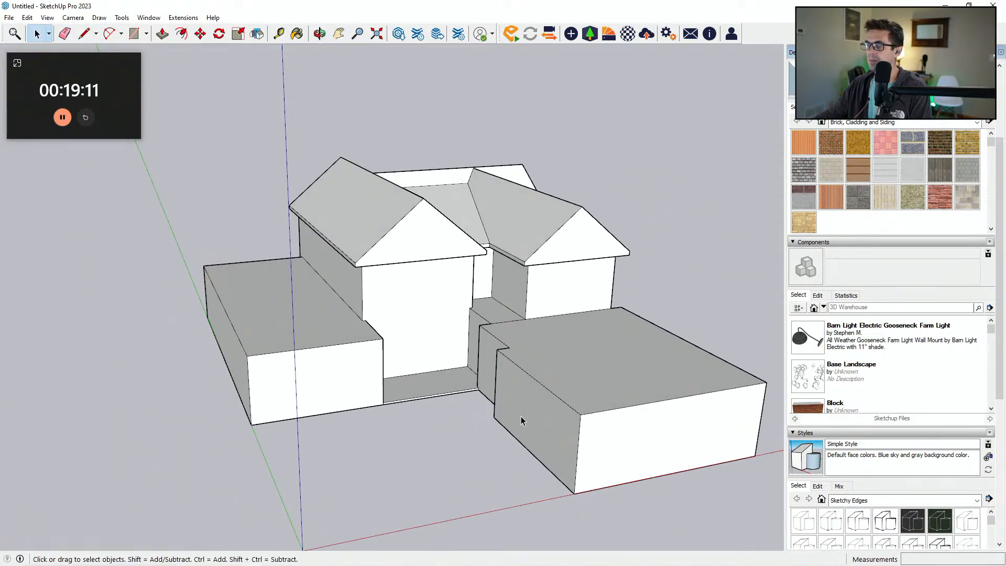
pyautogui.moveTo(522, 261); pyautogui.dragTo(565, 406, button='middle')
pyautogui.moveTo(568, 367); pyautogui.dragTo(582, 418, button='middle')
pyautogui.moveTo(386, 417); pyautogui.dragTo(332, 399, button='middle')
pyautogui.click(367, 279)
pyautogui.moveTo(325, 348); pyautogui.dragTo(379, 371, button='middle')
pyautogui.moveTo(328, 351); pyautogui.dragTo(356, 348, button='middle')
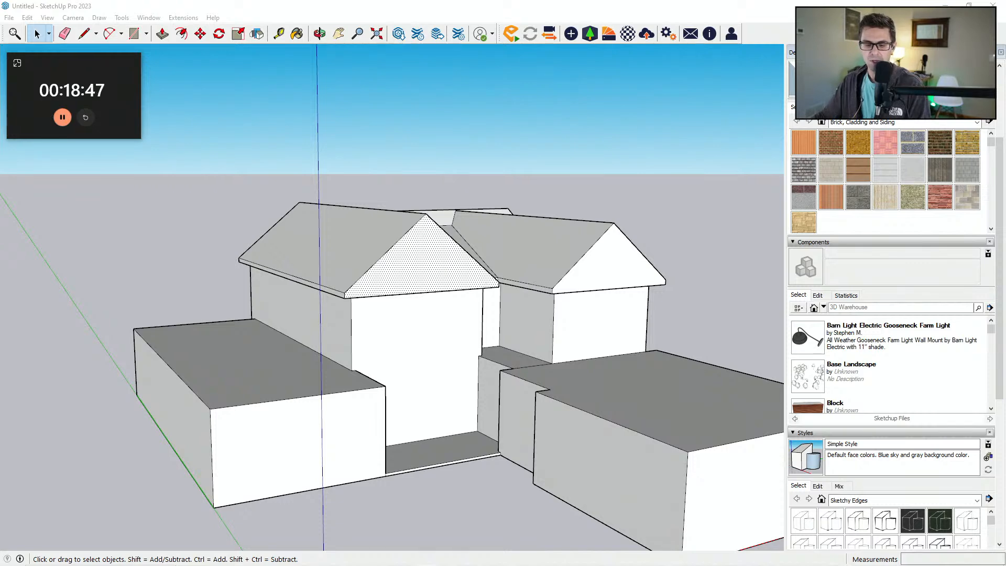
# Step: Offset the outer edges of the smaller low block's flat roof outward by 1'
pyautogui.moveTo(580, 322); pyautogui.dragTo(397, 397, button='middle')
pyautogui.moveTo(314, 340); pyautogui.dragTo(342, 418, button='middle')
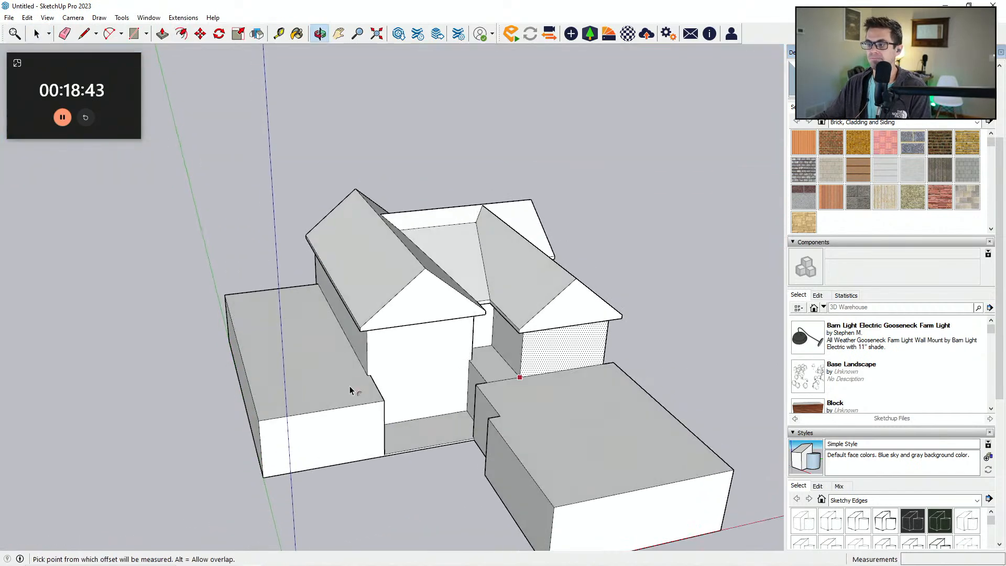
pyautogui.click(319, 411)
pyautogui.write("1'")
pyautogui.press('Return')
# Step: Extrude the overhang border around the smaller low block's roof by 6 inches
pyautogui.scroll(3, 346, 412)
pyautogui.press('p')
pyautogui.scroll(2, 400, 404)
pyautogui.click(400, 403)
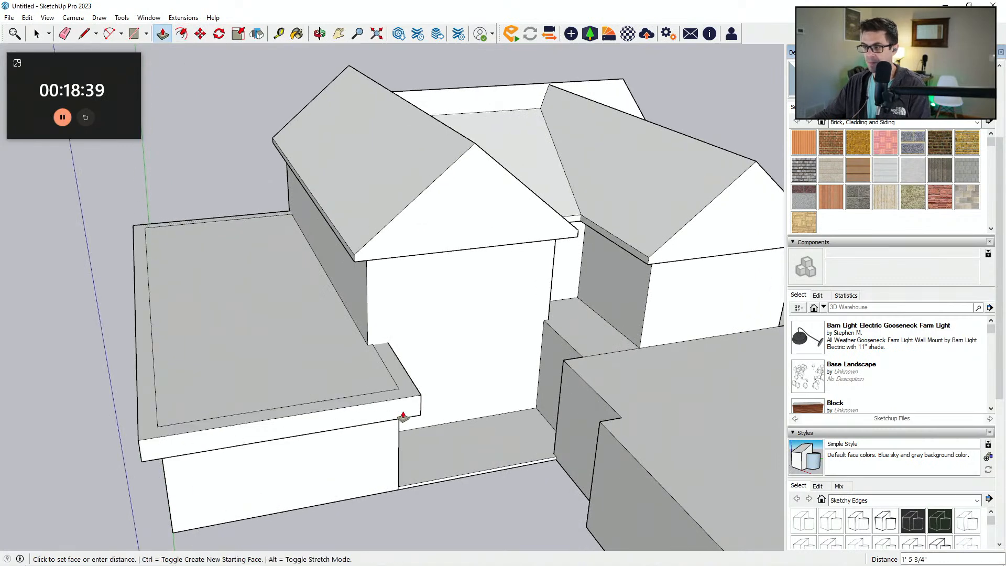
pyautogui.press('Escape')
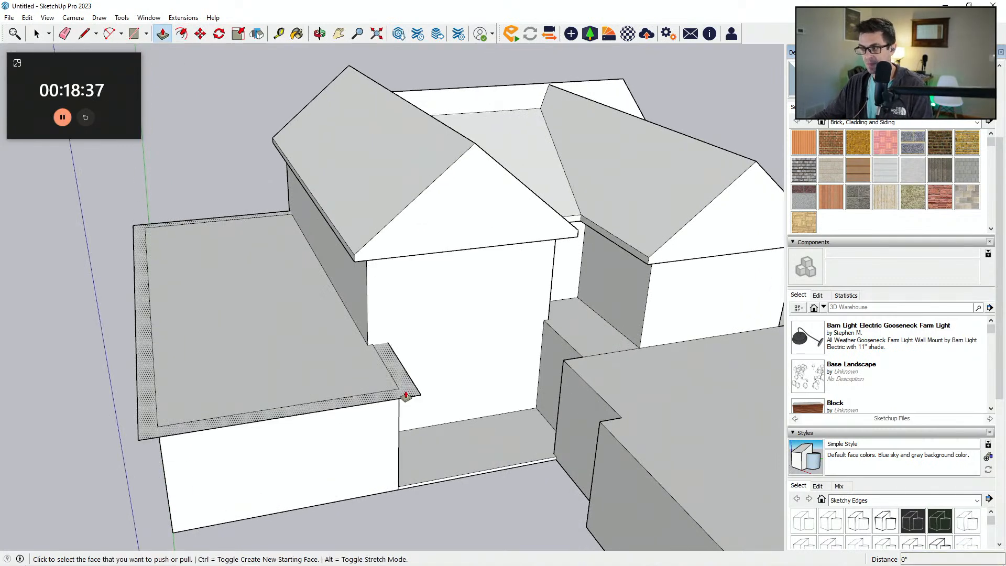
pyautogui.scroll(1, 406, 398)
pyautogui.click(405, 401)
pyautogui.click(404, 401)
# Step: Draw a line across the larger low front block's flat roof, from the notch corner to the opposite edge
pyautogui.moveTo(372, 388); pyautogui.dragTo(398, 305, button='middle')
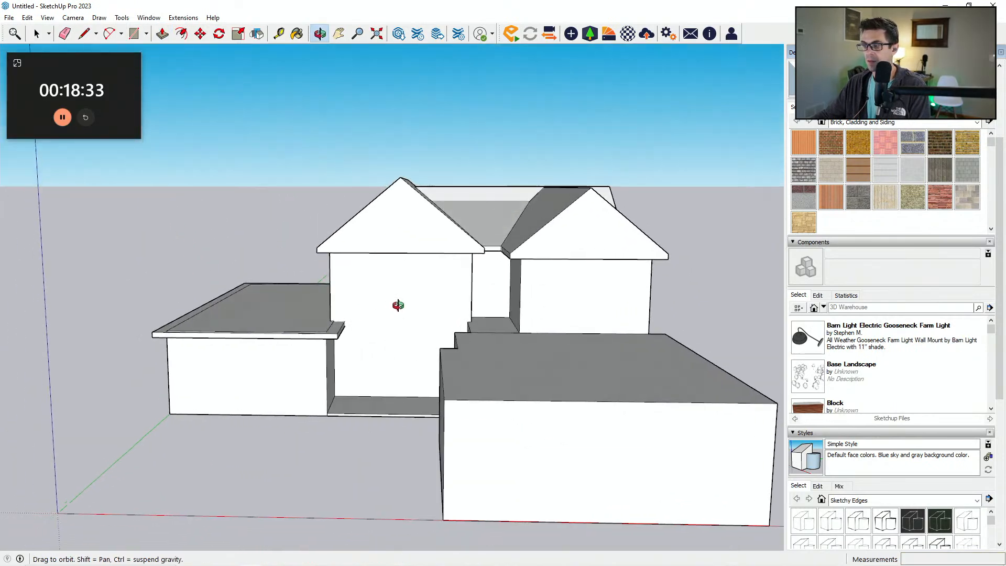
pyautogui.moveTo(519, 308); pyautogui.dragTo(521, 414, button='middle')
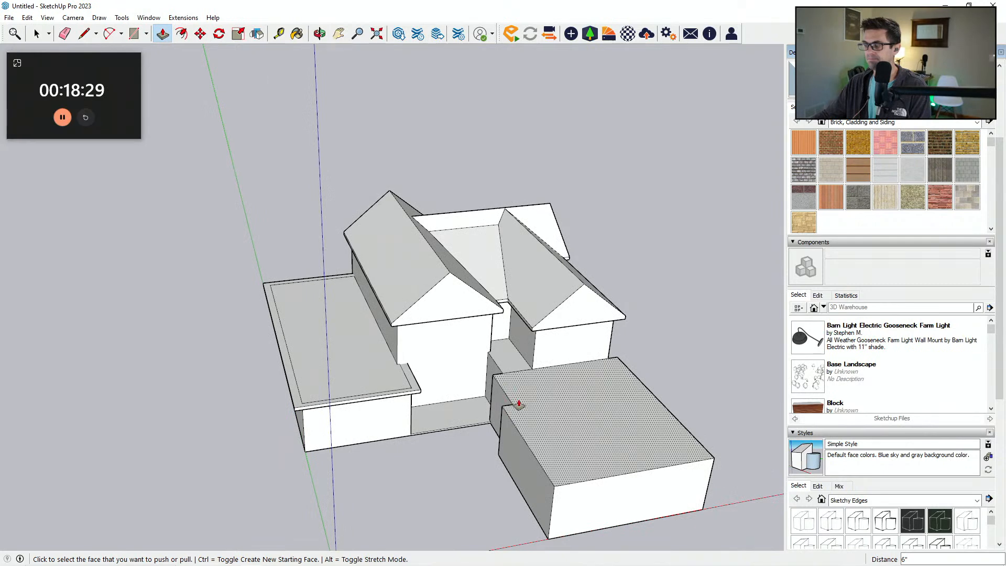
pyautogui.moveTo(539, 489); pyautogui.dragTo(646, 425, button='middle')
pyautogui.moveTo(554, 448); pyautogui.dragTo(427, 389, button='middle')
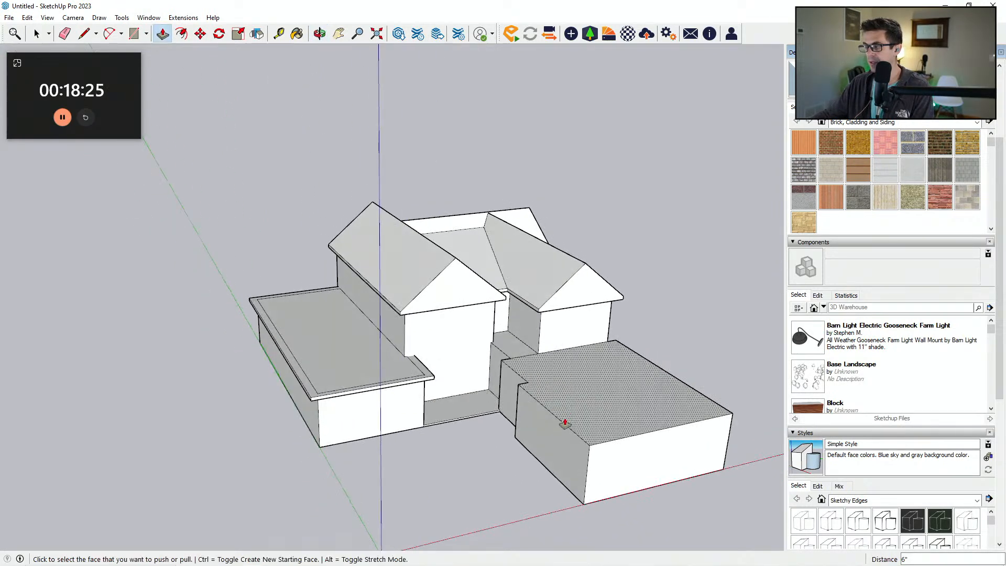
pyautogui.moveTo(532, 395); pyautogui.dragTo(535, 426, button='middle')
pyautogui.press('l')
pyautogui.click(525, 393)
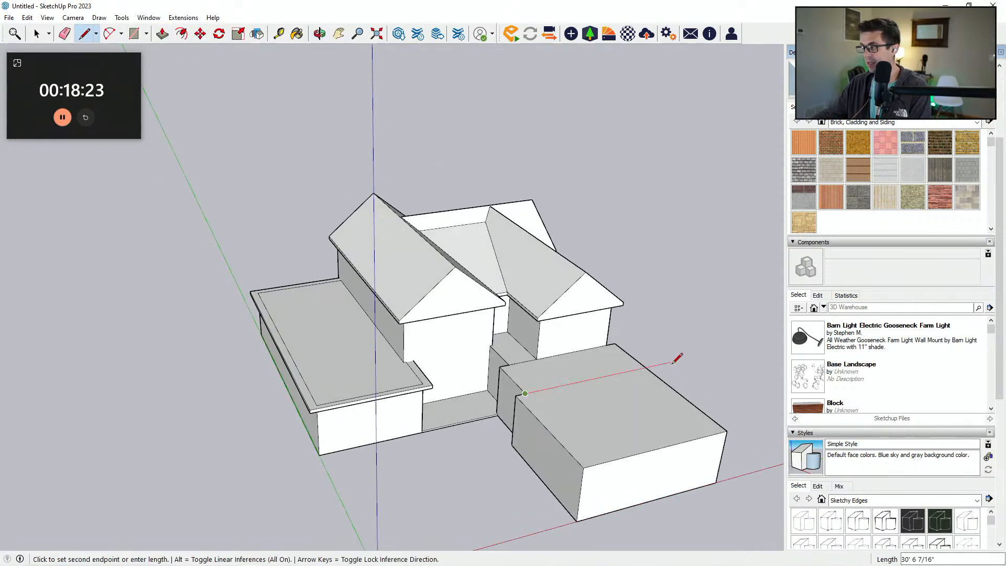
pyautogui.click(646, 367)
# Step: Offset the outline of the larger front block's divided-off roof section outward to form an overhang border
pyautogui.press('p')
pyautogui.moveTo(656, 420); pyautogui.dragTo(589, 376, button='middle')
pyautogui.press('space')
pyautogui.click(181, 33)
pyautogui.moveTo(314, 235); pyautogui.dragTo(275, 270, button='middle')
pyautogui.click(587, 476)
pyautogui.moveTo(576, 445); pyautogui.dragTo(610, 492, button='middle')
pyautogui.click(620, 504)
# Step: Extrude the overhang border of the larger front block's roof by 6 inches, completing the strips beside the connecting block
pyautogui.press('p')
pyautogui.scroll(3, 580, 449)
pyautogui.click(558, 422)
pyautogui.click(542, 421)
pyautogui.moveTo(542, 421); pyautogui.dragTo(436, 419, button='middle')
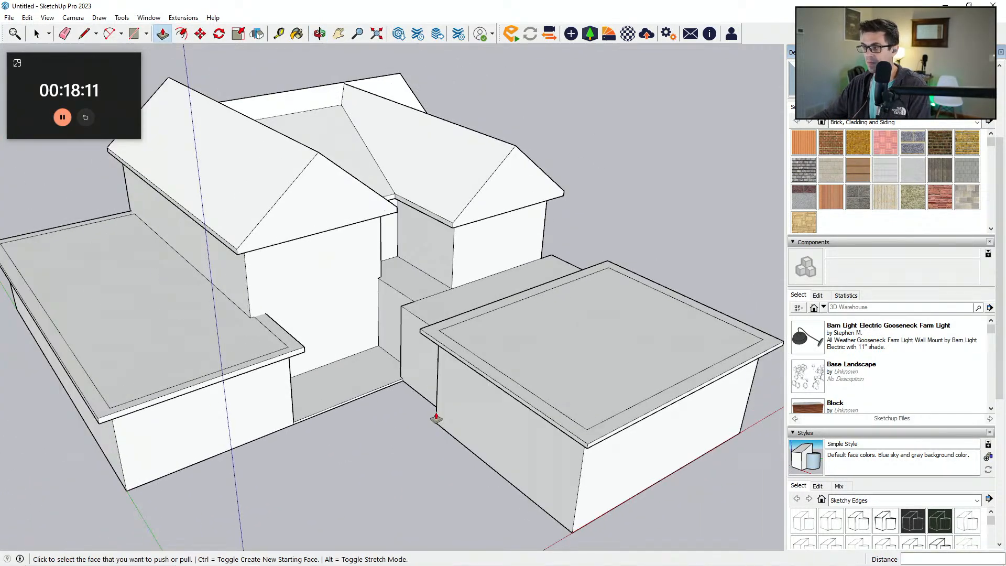
pyautogui.press('space')
pyautogui.scroll(1, 456, 382)
pyautogui.scroll(1, 516, 398)
pyautogui.press('p')
pyautogui.scroll(1, 510, 394)
pyautogui.click(506, 399)
pyautogui.click(531, 387)
pyautogui.moveTo(533, 386); pyautogui.dragTo(440, 411, button='middle')
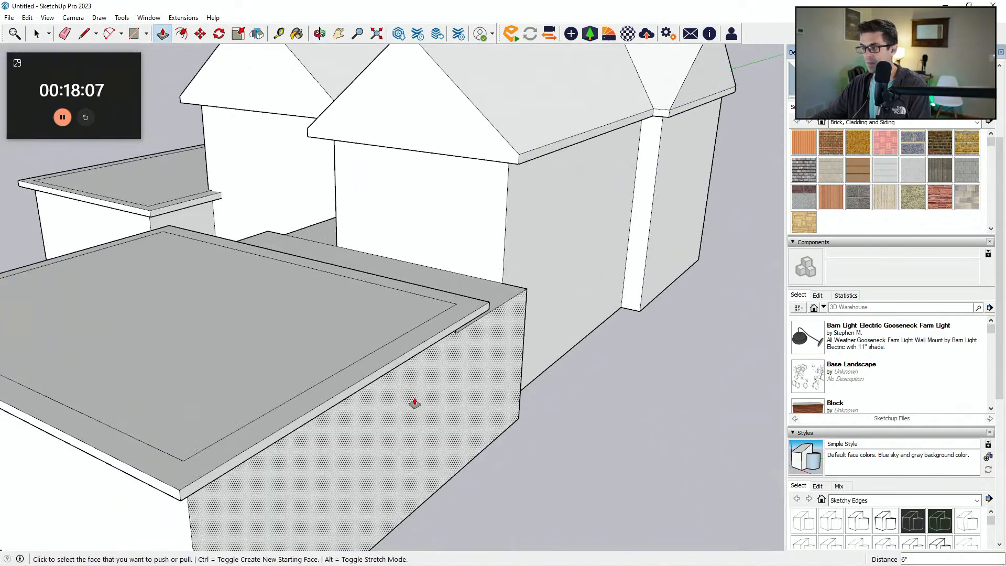
pyautogui.click(393, 364)
pyautogui.click(394, 364)
pyautogui.moveTo(394, 364); pyautogui.dragTo(472, 380, button='middle')
pyautogui.moveTo(373, 381); pyautogui.dragTo(474, 370, button='middle')
pyautogui.press('l')
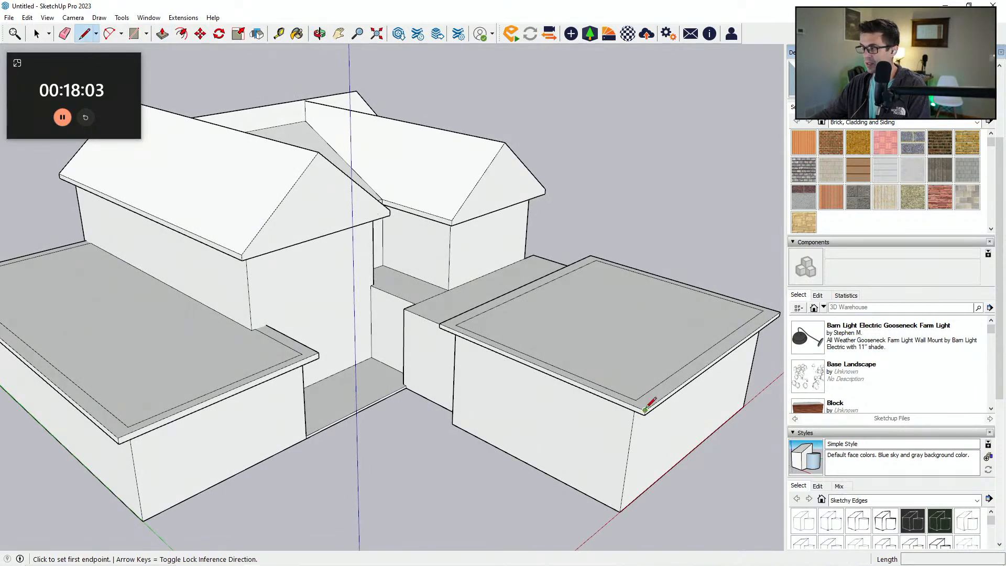
pyautogui.click(646, 409)
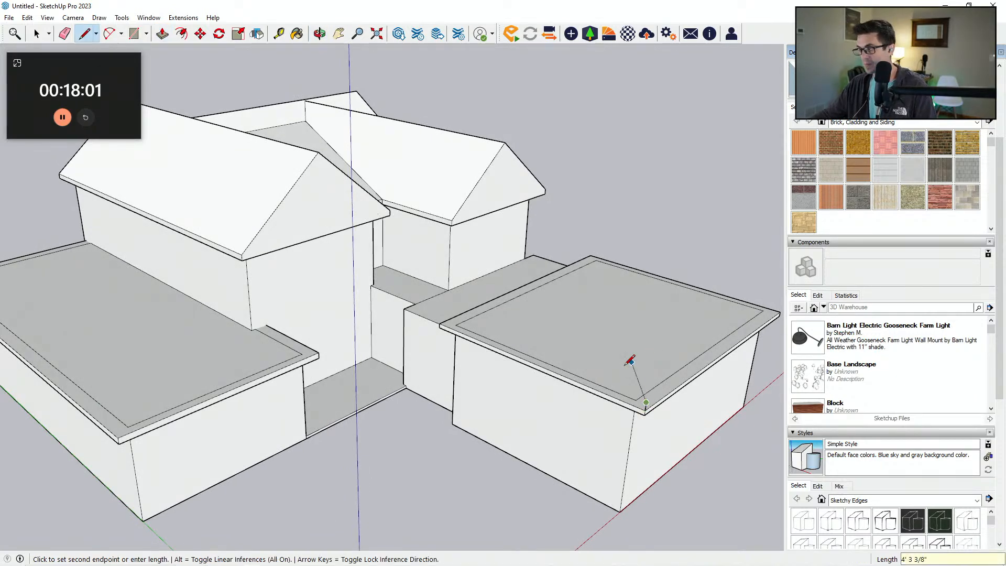
pyautogui.scroll(1, 661, 402)
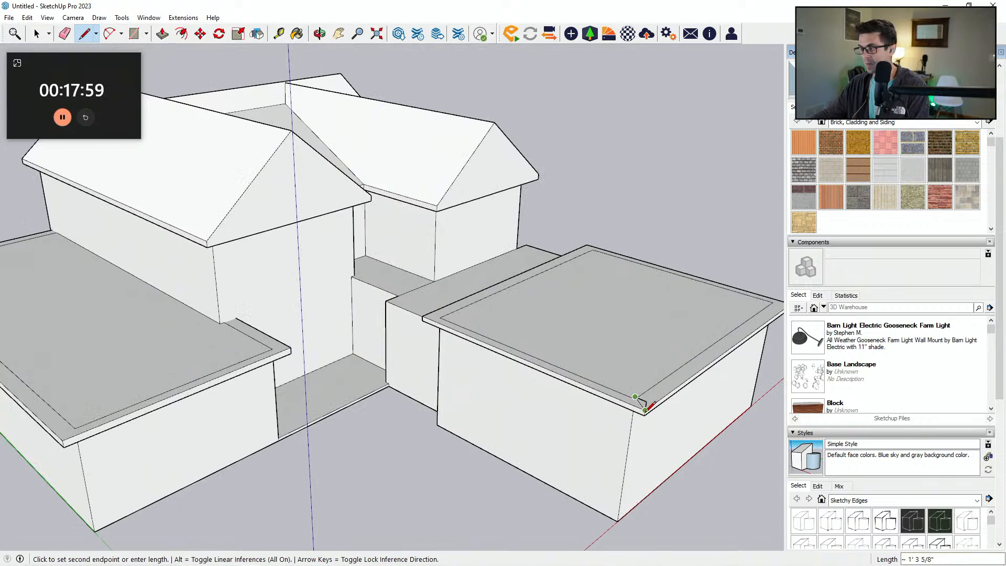
pyautogui.press('e')
pyautogui.press('l')
pyautogui.moveTo(662, 402); pyautogui.dragTo(640, 400, button='middle')
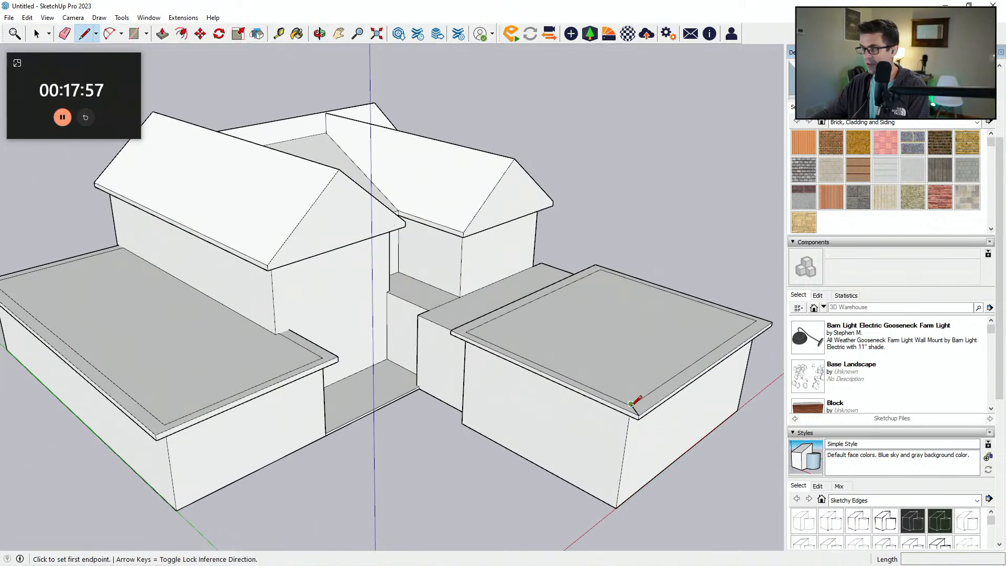
# Step: Outline a gable triangle on the larger front block's overhang, using two sloping lines and a vertical centre line about 15' 7" high
pyautogui.click(631, 404)
pyautogui.scroll(-3, 632, 404)
pyautogui.click(506, 219)
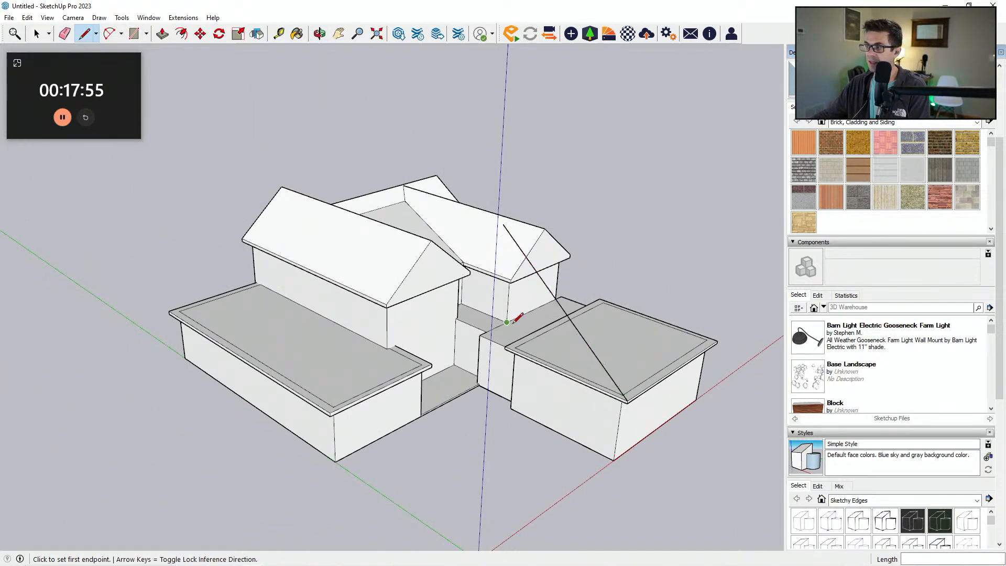
pyautogui.scroll(2, 511, 335)
pyautogui.click(584, 390)
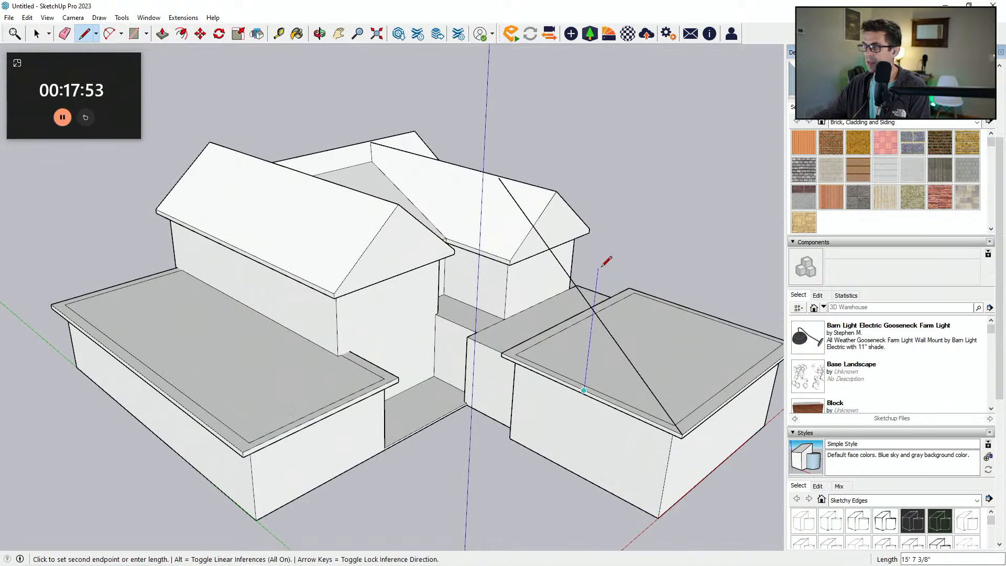
pyautogui.click(597, 267)
pyautogui.click(593, 310)
pyautogui.press('Escape')
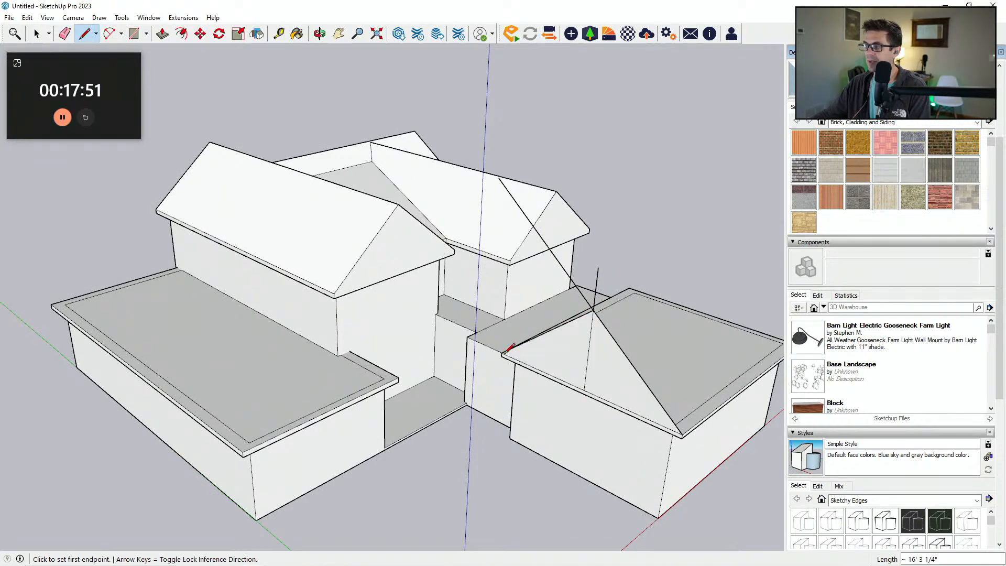
# Step: Erase the excess gable construction lines and extrude the triangle across the larger front block to the far overhang edge
pyautogui.press('e')
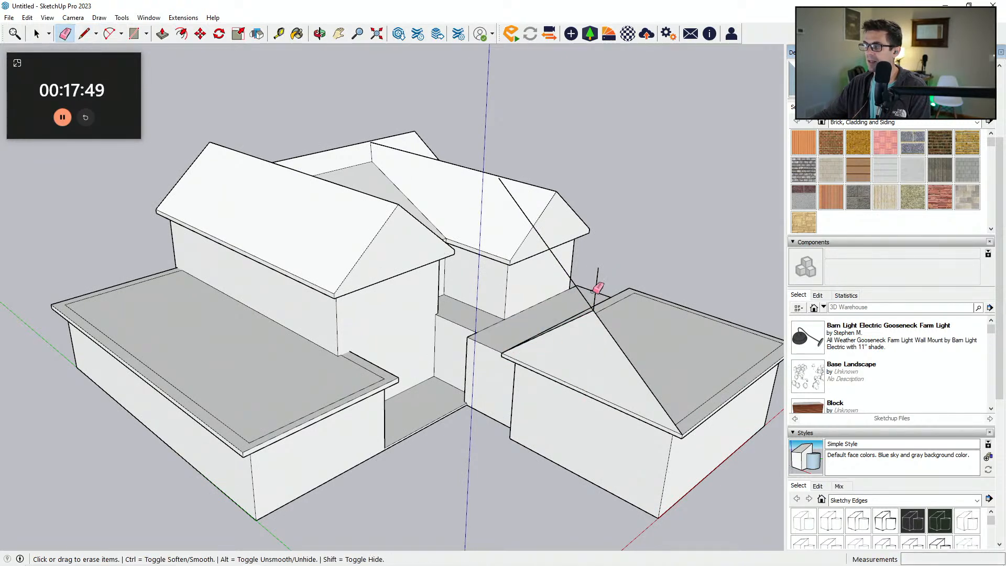
pyautogui.moveTo(576, 278)
pyautogui.mouseDown(button='middle')
pyautogui.moveTo(453, 310)
pyautogui.moveTo(433, 384)
pyautogui.moveTo(388, 384)
pyautogui.moveTo(353, 369)
pyautogui.mouseUp(button='middle')
pyautogui.press('p')
pyautogui.click(294, 355)
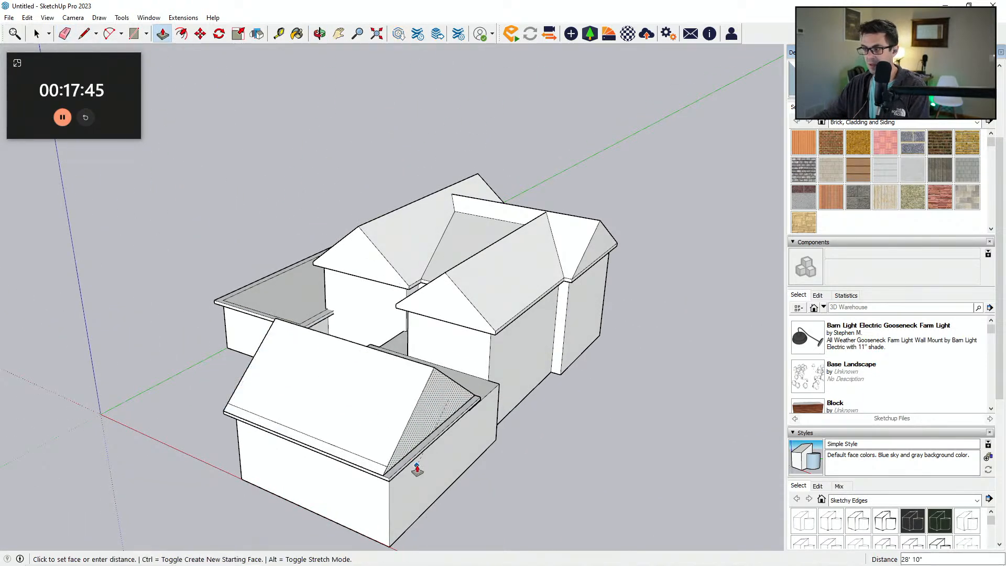
pyautogui.click(406, 466)
# Step: Erase the gable roof over the upper block behind the larger front block
pyautogui.press('e')
pyautogui.moveTo(390, 462); pyautogui.dragTo(562, 332, button='middle')
pyautogui.moveTo(506, 313)
pyautogui.mouseDown(button='middle')
pyautogui.moveTo(409, 325)
pyautogui.moveTo(512, 313)
pyautogui.moveTo(407, 297)
pyautogui.moveTo(504, 295)
pyautogui.moveTo(575, 373)
pyautogui.moveTo(366, 371)
pyautogui.moveTo(460, 346)
pyautogui.moveTo(450, 358)
pyautogui.moveTo(472, 338)
pyautogui.moveTo(463, 353)
pyautogui.moveTo(507, 369)
pyautogui.moveTo(389, 321)
pyautogui.mouseUp(button='middle')
pyautogui.click(427, 292)
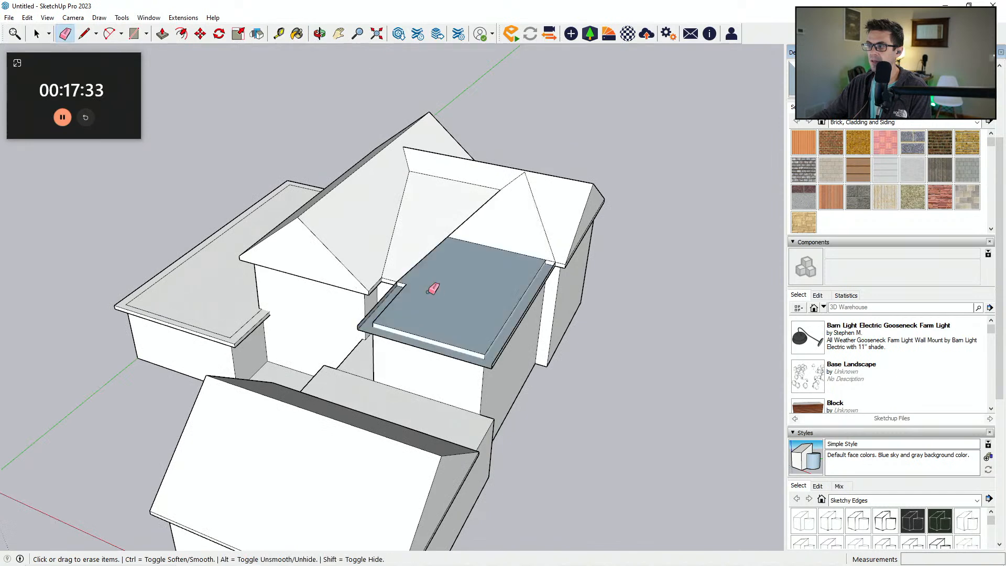
pyautogui.moveTo(506, 317)
pyautogui.mouseDown(button='middle')
pyautogui.moveTo(555, 348)
pyautogui.moveTo(466, 359)
pyautogui.mouseUp(button='middle')
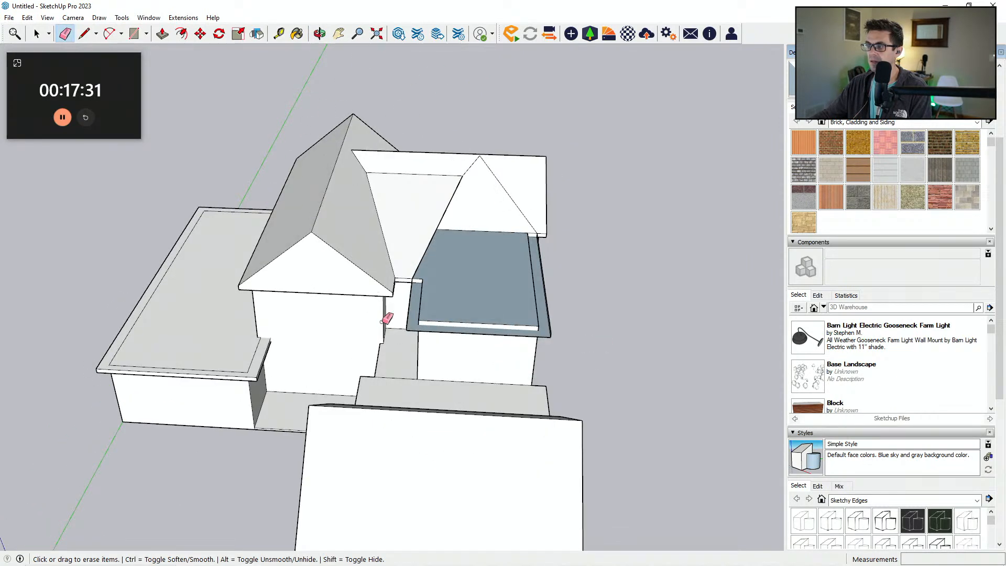
# Step: Erase that upper block's remaining overhang and push its front wall back 10' 6", flush with the recessed section
pyautogui.click(406, 333)
pyautogui.moveTo(466, 301)
pyautogui.mouseDown(button='middle')
pyautogui.moveTo(579, 395)
pyautogui.moveTo(512, 350)
pyautogui.moveTo(443, 375)
pyautogui.mouseUp(button='middle')
pyautogui.press('p')
pyautogui.click(414, 333)
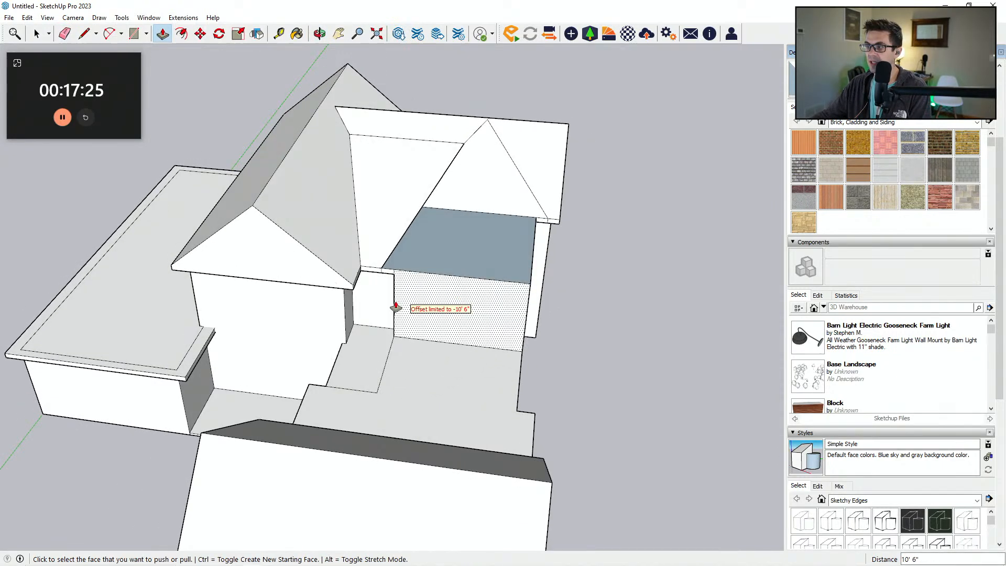
# Step: Draw a fascia line across the top of the pushed-back wall and extrude the strip outward in line with the neighbouring overhang
pyautogui.scroll(3, 398, 306)
pyautogui.press('l')
pyautogui.click(396, 264)
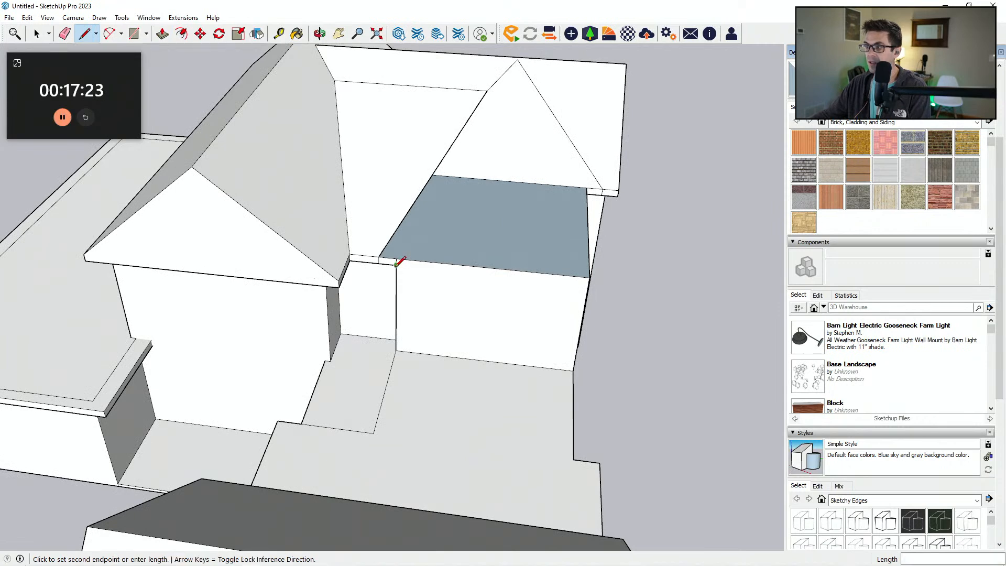
pyautogui.click(595, 281)
pyautogui.moveTo(595, 281); pyautogui.dragTo(389, 298, button='middle')
pyautogui.press('p')
pyautogui.scroll(2, 348, 301)
# Step: Draw a fascia line along the side wall's top, from the front overhang corner to the rear gable's overhang
pyautogui.press('e')
pyautogui.scroll(-3, 290, 361)
pyautogui.moveTo(290, 362); pyautogui.dragTo(555, 333, button='middle')
pyautogui.scroll(2, 377, 279)
pyautogui.moveTo(375, 281)
pyautogui.mouseDown(button='middle')
pyautogui.moveTo(571, 308)
pyautogui.moveTo(514, 328)
pyautogui.mouseUp(button='middle')
pyautogui.scroll(1, 497, 353)
pyautogui.press('l')
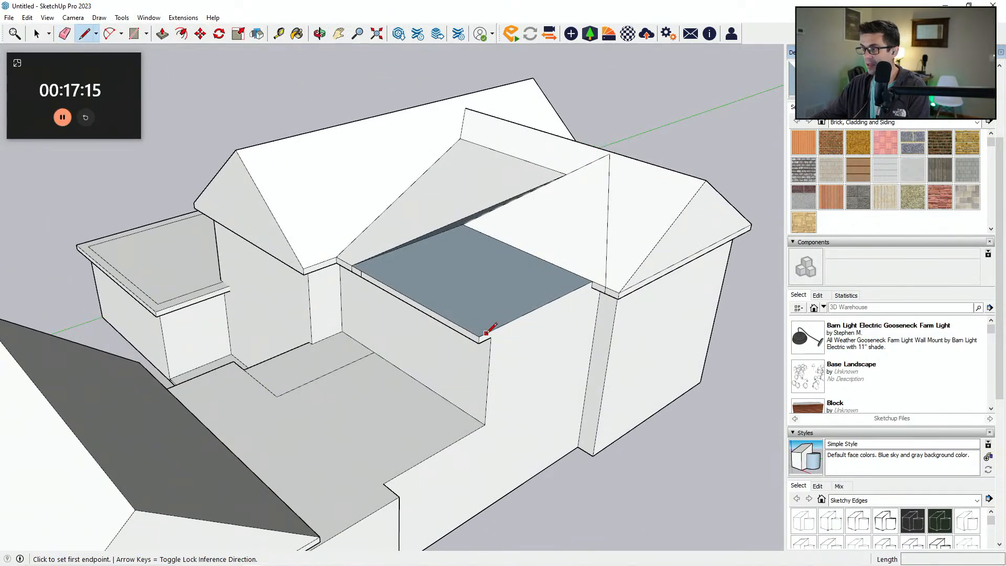
pyautogui.click(487, 333)
pyautogui.click(593, 287)
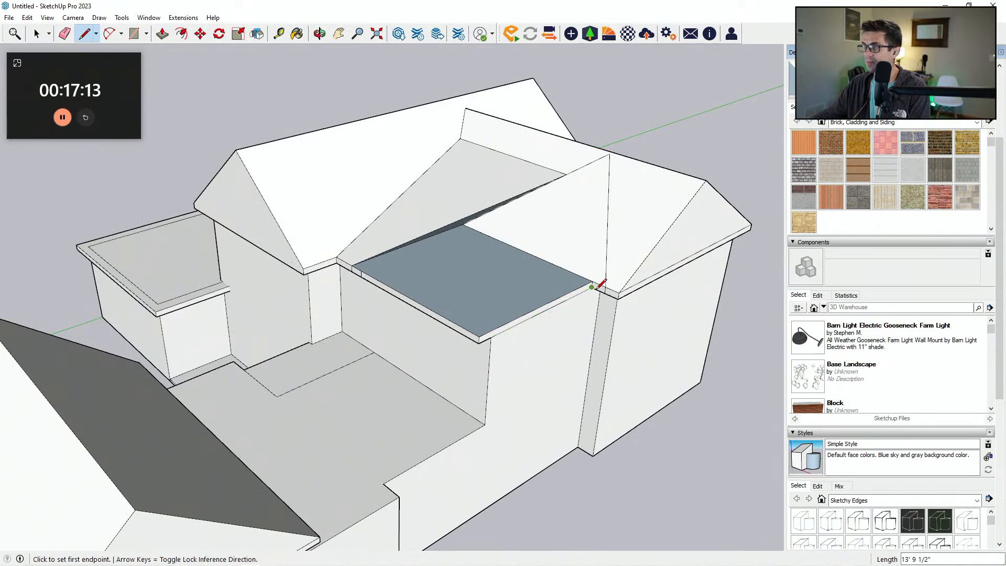
# Step: Erase the leftover edges of the removed gable from the adjoining roof slopes
pyautogui.scroll(1, 602, 275)
pyautogui.press('e')
pyautogui.scroll(2, 610, 288)
pyautogui.scroll(-1, 579, 253)
pyautogui.moveTo(540, 179); pyautogui.dragTo(540, 138)
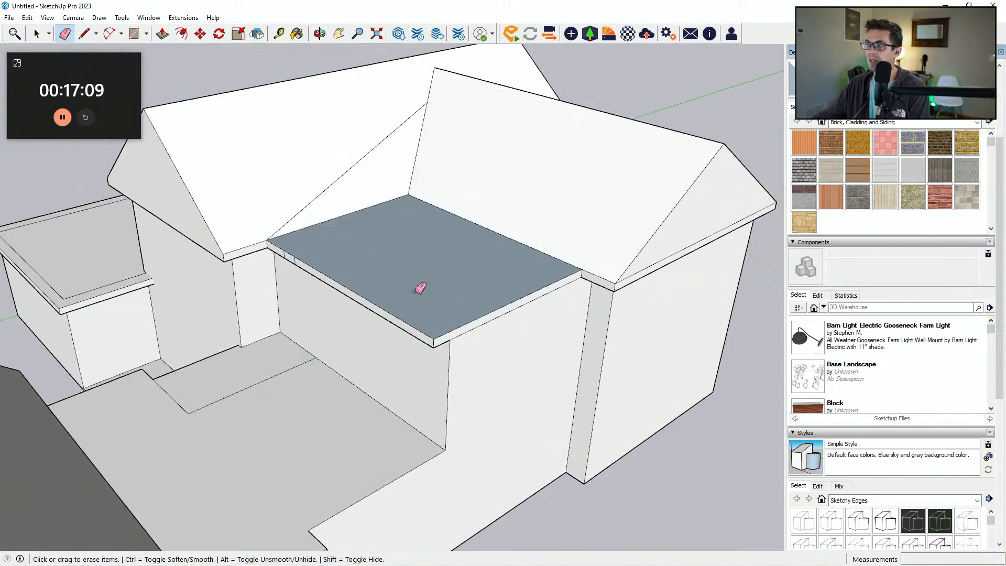
# Step: Extrude the side fascia strip outward to form the overhang beside the open roof area
pyautogui.moveTo(412, 274); pyautogui.dragTo(432, 324, button='middle')
pyautogui.moveTo(534, 364); pyautogui.dragTo(537, 345, button='middle')
pyautogui.press('p')
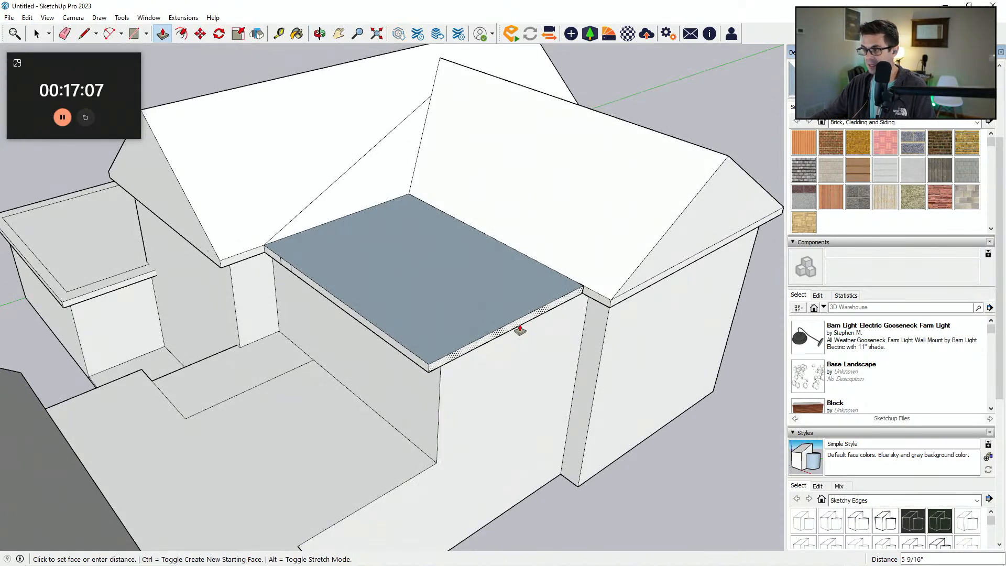
pyautogui.scroll(-2, 541, 324)
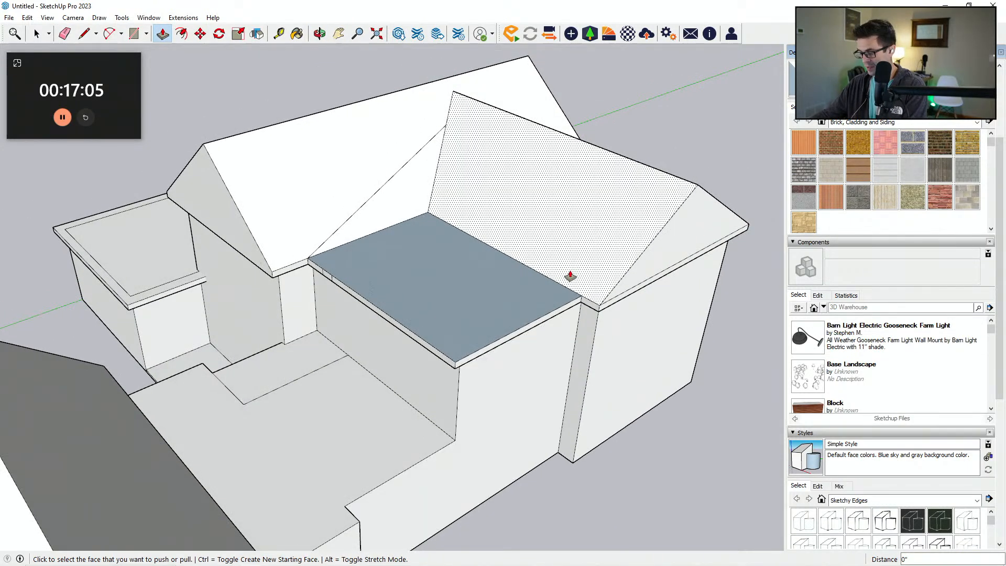
# Step: Outline a sloping roof over the open area, with a top line about 28' 6" long and edges down to the overhang corners
pyautogui.press('l')
pyautogui.click(446, 124)
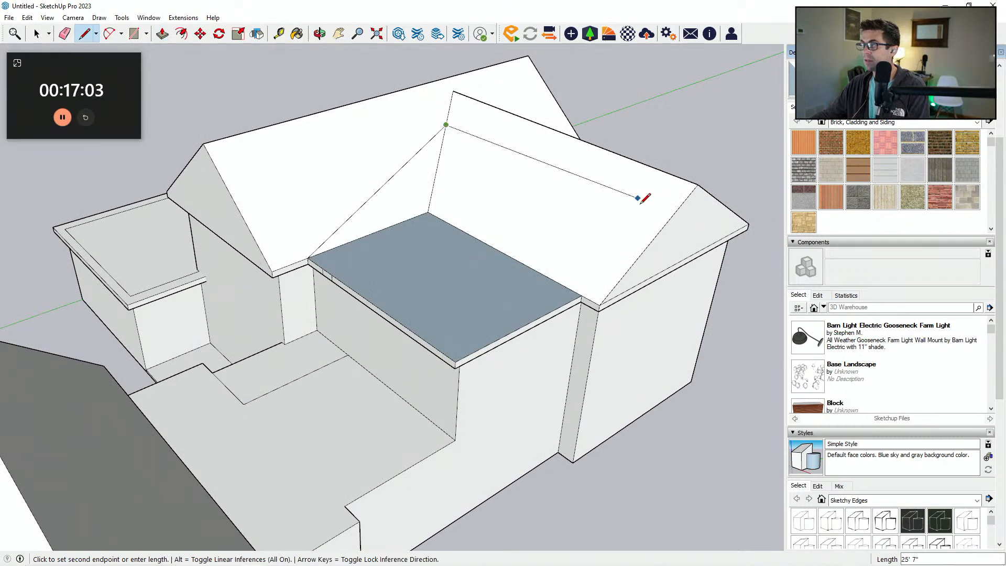
pyautogui.click(655, 213)
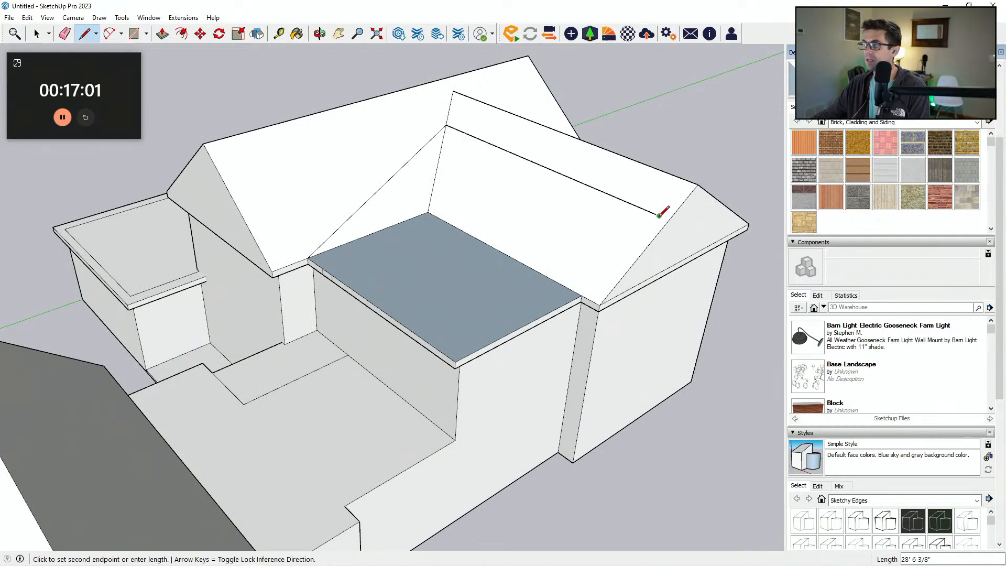
pyautogui.click(582, 296)
pyautogui.click(651, 212)
pyautogui.click(650, 213)
pyautogui.click(457, 357)
# Step: Erase the excess line end beyond the new sloping roof's upper corner and check the joined roofs
pyautogui.press('e')
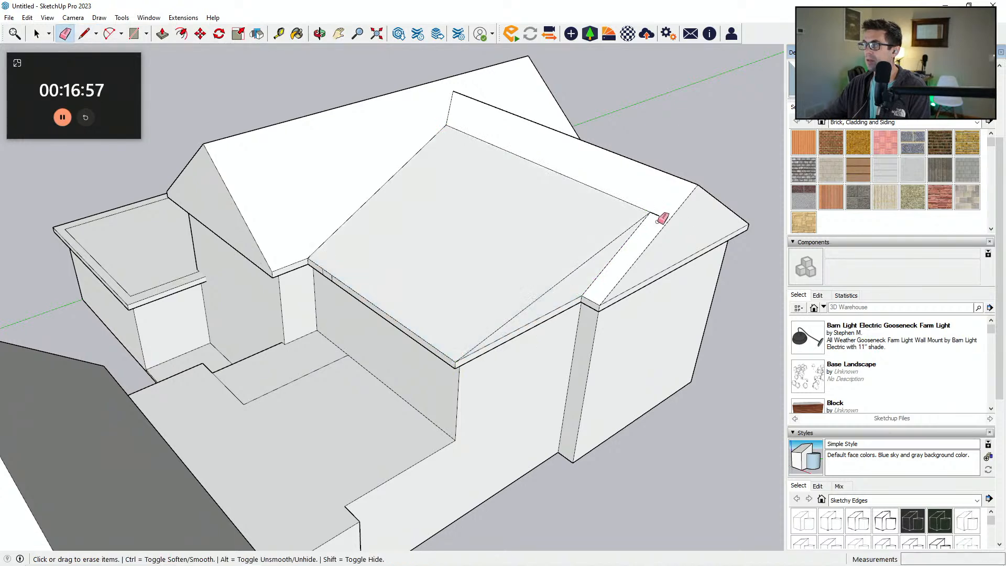
pyautogui.moveTo(665, 210)
pyautogui.mouseDown(button='middle')
pyautogui.moveTo(508, 337)
pyautogui.moveTo(569, 321)
pyautogui.moveTo(407, 256)
pyautogui.mouseUp(button='middle')
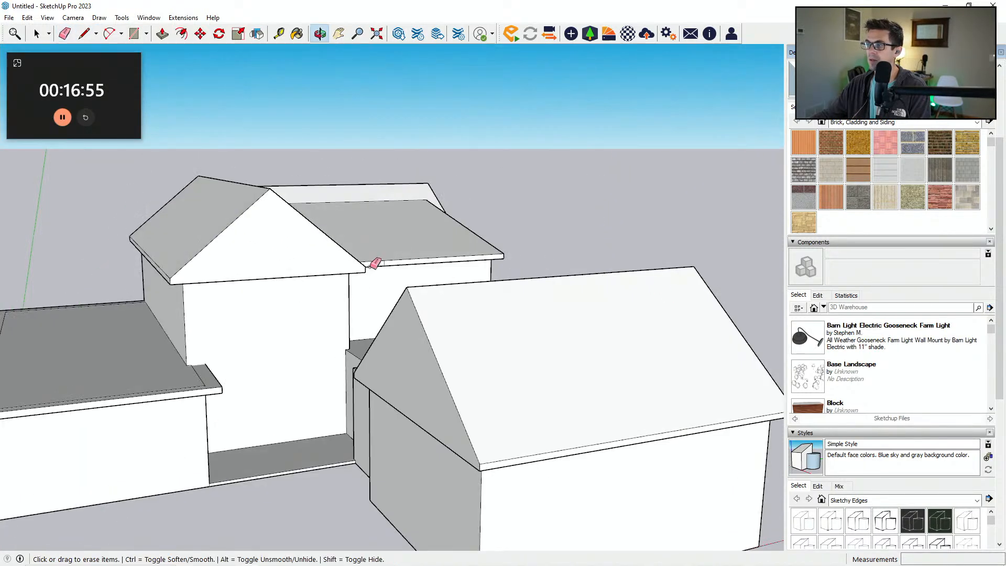
pyautogui.scroll(3, 405, 260)
pyautogui.scroll(-5, 413, 257)
pyautogui.moveTo(415, 348)
pyautogui.mouseDown(button='middle')
pyautogui.moveTo(449, 393)
pyautogui.moveTo(435, 341)
pyautogui.moveTo(310, 341)
pyautogui.moveTo(533, 391)
pyautogui.moveTo(422, 423)
pyautogui.mouseUp(button='middle')
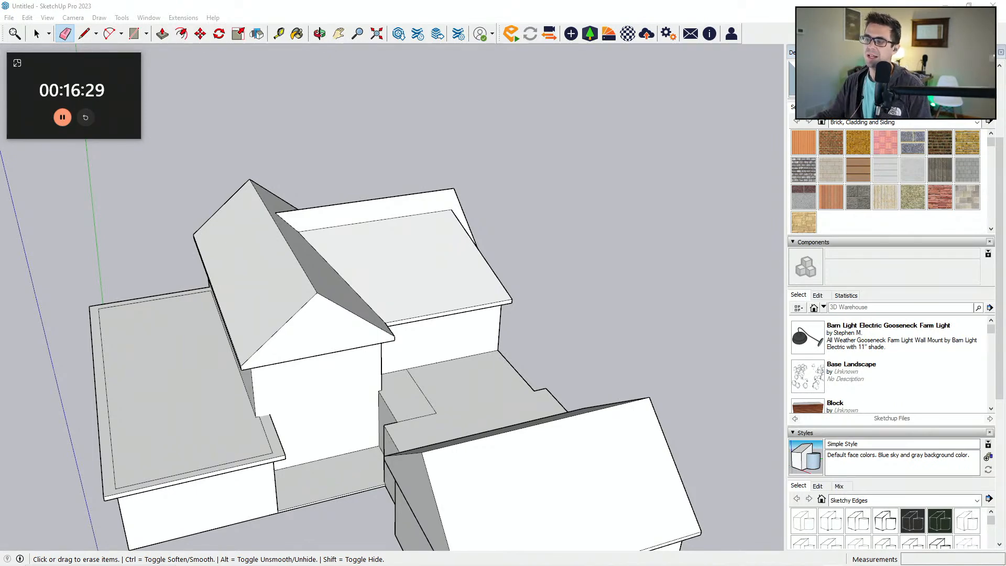
# Step: Draw a vertical construction line up from the midpoint of the smaller low block's front roof edge
pyautogui.moveTo(204, 284)
pyautogui.mouseDown(button='middle')
pyautogui.moveTo(319, 335)
pyautogui.moveTo(294, 407)
pyautogui.moveTo(265, 416)
pyautogui.moveTo(276, 426)
pyautogui.mouseUp(button='middle')
pyautogui.press('l')
pyautogui.click(217, 424)
pyautogui.click(209, 191)
pyautogui.press('Escape')
# Step: Copy the adjacent upper gable's sloping front edge to the smaller low block's front roof corner
pyautogui.scroll(3, 131, 465)
pyautogui.press('space')
pyautogui.click(338, 246)
pyautogui.moveTo(341, 247); pyautogui.dragTo(337, 278, button='middle')
pyautogui.press('m')
pyautogui.press('ctrl')
pyautogui.click(322, 277)
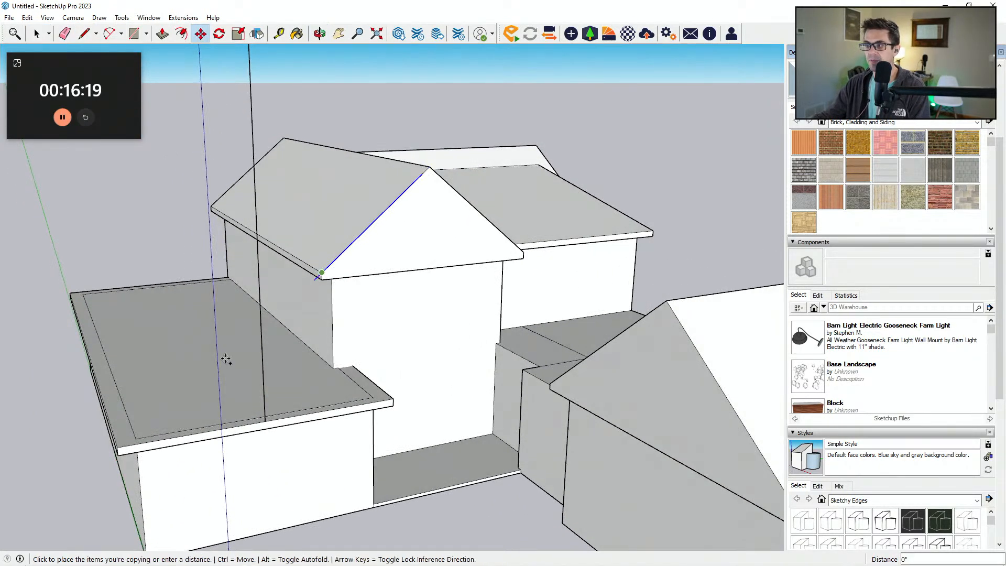
pyautogui.click(115, 447)
pyautogui.moveTo(115, 447); pyautogui.dragTo(218, 364, button='middle')
# Step: Trim the copied sloping edge and the vertical construction line where they cross at the low gable's peak
pyautogui.press('l')
pyautogui.click(210, 360)
pyautogui.click(237, 336)
pyautogui.press('e')
pyautogui.moveTo(229, 345); pyautogui.dragTo(214, 331)
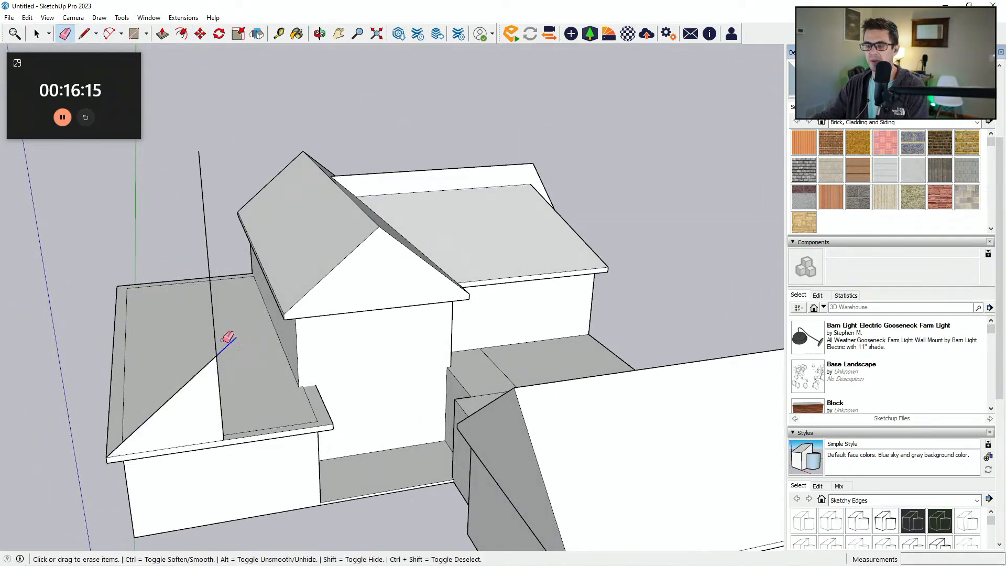
# Step: Draw the second slope from the low gable's peak to the other overhang corner and erase the vertical centre line
pyautogui.press('l')
pyautogui.moveTo(220, 336); pyautogui.dragTo(216, 355, button='middle')
pyautogui.click(208, 358)
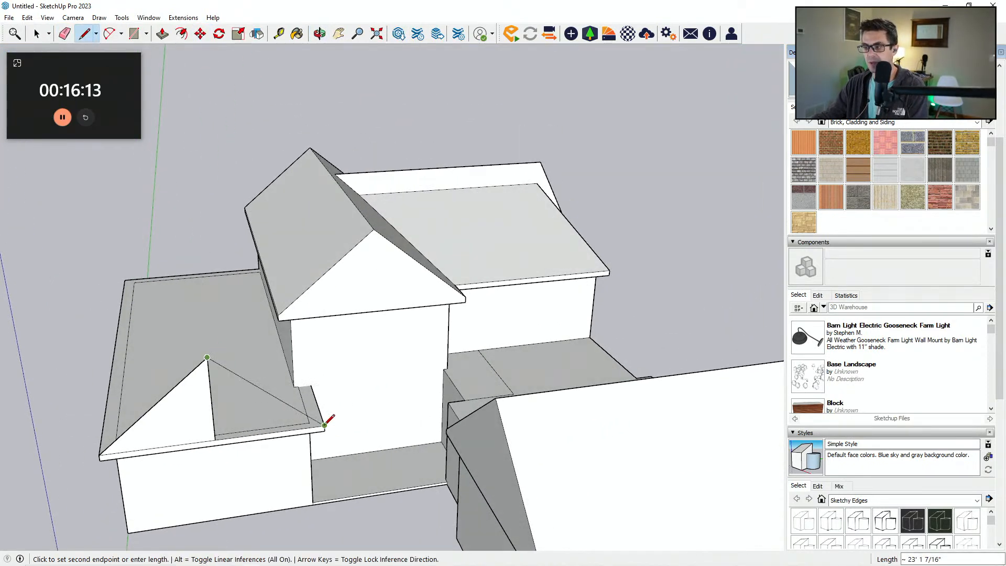
pyautogui.click(324, 425)
pyautogui.press('e')
pyautogui.click(212, 403)
# Step: Extrude the low gable triangle back over part of the smaller low block's flat roof
pyautogui.moveTo(193, 407)
pyautogui.mouseDown(button='middle')
pyautogui.moveTo(465, 449)
pyautogui.moveTo(456, 427)
pyautogui.moveTo(550, 417)
pyautogui.mouseUp(button='middle')
pyautogui.press('p')
pyautogui.click(572, 392)
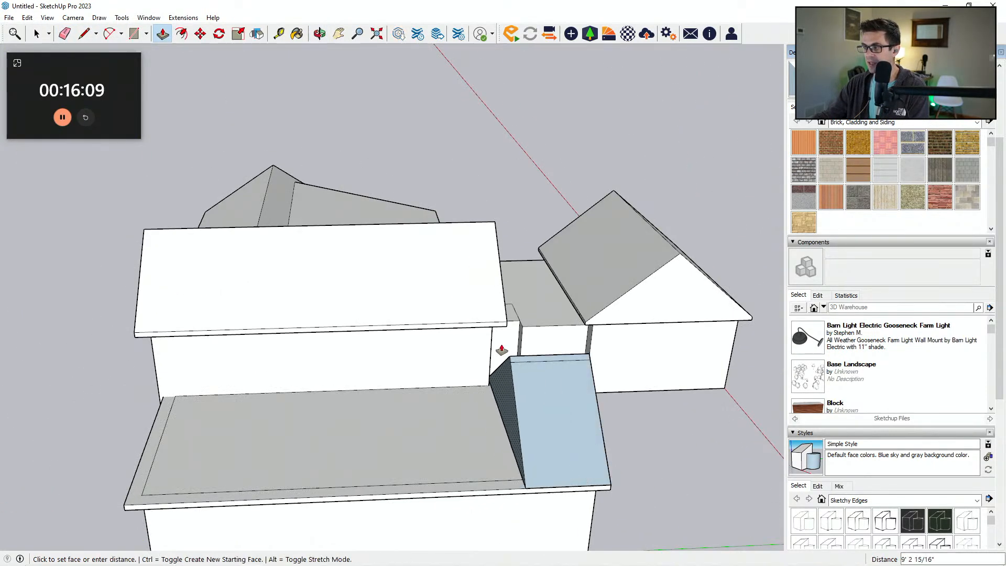
pyautogui.click(492, 342)
# Step: Erase the stray edge running just below the extruded low gable's ridge
pyautogui.moveTo(492, 342); pyautogui.dragTo(246, 399, button='middle')
pyautogui.scroll(-1, 312, 400)
pyautogui.scroll(1, 315, 397)
pyautogui.press('e')
pyautogui.click(322, 379)
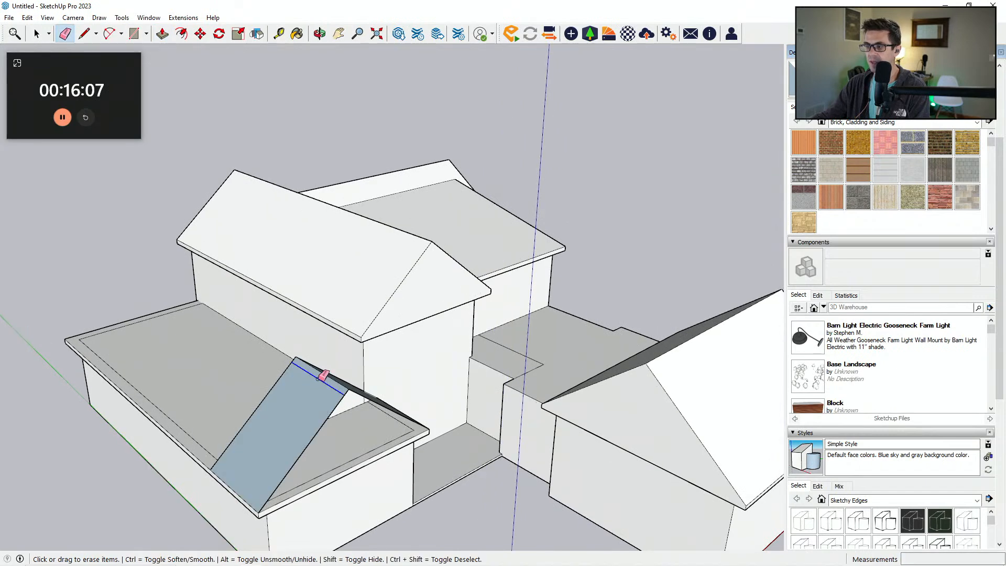
# Step: Close the low gable's front with an edge between its two overhang corners and erase the stray edge beyond the corner
pyautogui.moveTo(323, 379); pyautogui.dragTo(155, 435, button='middle')
pyautogui.press('l')
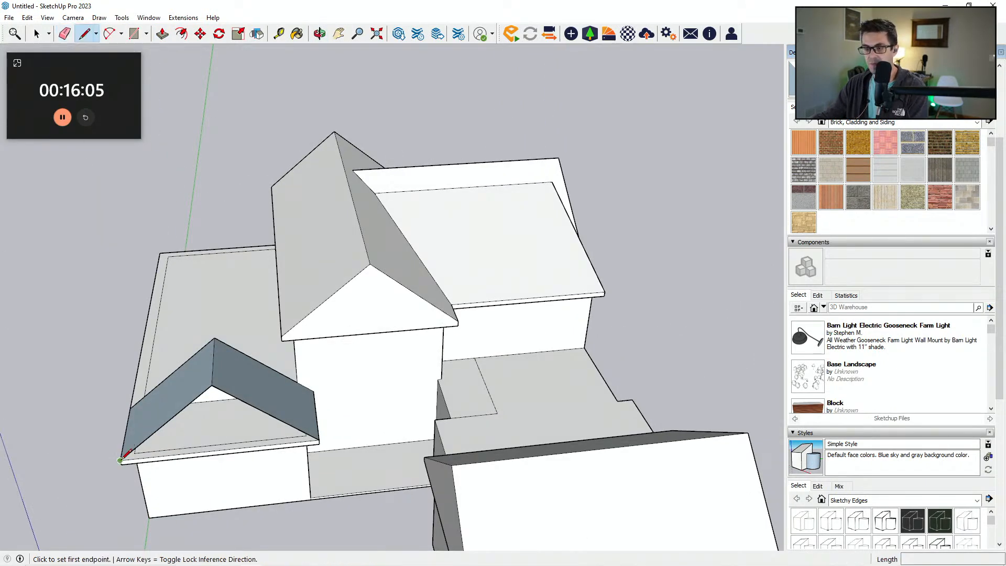
pyautogui.click(120, 461)
pyautogui.click(318, 440)
pyautogui.press('e')
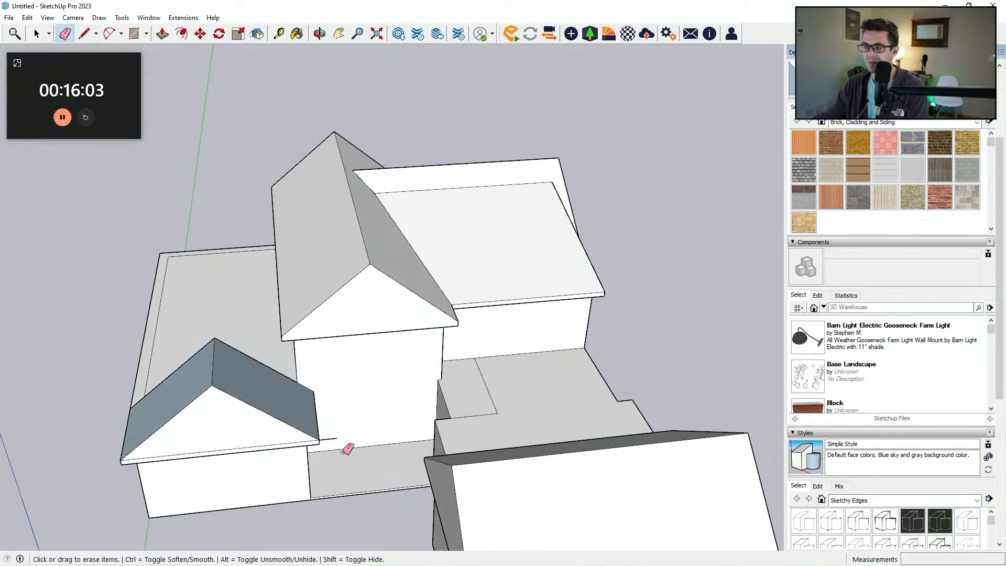
pyautogui.scroll(-4, 341, 432)
pyautogui.moveTo(344, 426)
pyautogui.mouseDown(button='middle')
pyautogui.moveTo(334, 417)
pyautogui.moveTo(338, 311)
pyautogui.moveTo(393, 427)
pyautogui.moveTo(569, 370)
pyautogui.moveTo(538, 391)
pyautogui.moveTo(514, 452)
pyautogui.moveTo(470, 453)
pyautogui.moveTo(559, 377)
pyautogui.moveTo(540, 423)
pyautogui.moveTo(380, 422)
pyautogui.mouseUp(button='middle')
pyautogui.scroll(3, 569, 371)
# Step: Set the camera to parallel projection and show the model in the Left standard view
pyautogui.moveTo(464, 346)
pyautogui.mouseDown(button='middle')
pyautogui.moveTo(350, 416)
pyautogui.moveTo(331, 371)
pyautogui.moveTo(292, 416)
pyautogui.moveTo(328, 265)
pyautogui.moveTo(283, 310)
pyautogui.moveTo(539, 319)
pyautogui.moveTo(615, 351)
pyautogui.moveTo(549, 363)
pyautogui.moveTo(468, 349)
pyautogui.mouseUp(button='middle')
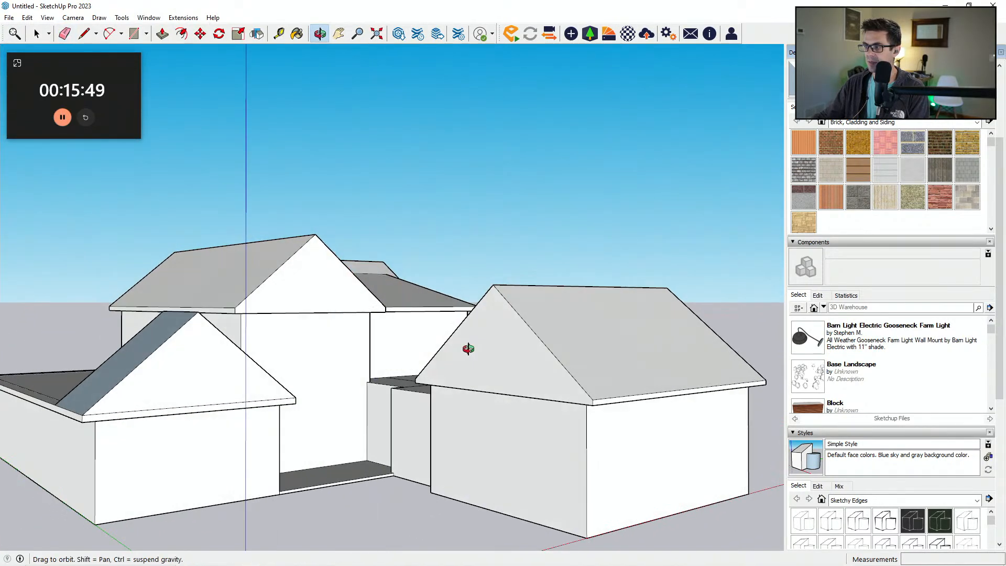
pyautogui.press('space')
pyautogui.click(482, 363)
pyautogui.moveTo(524, 377)
pyautogui.mouseDown(button='middle')
pyautogui.moveTo(554, 347)
pyautogui.moveTo(337, 333)
pyautogui.moveTo(419, 324)
pyautogui.moveTo(234, 362)
pyautogui.moveTo(286, 397)
pyautogui.mouseUp(button='middle')
pyautogui.press('e')
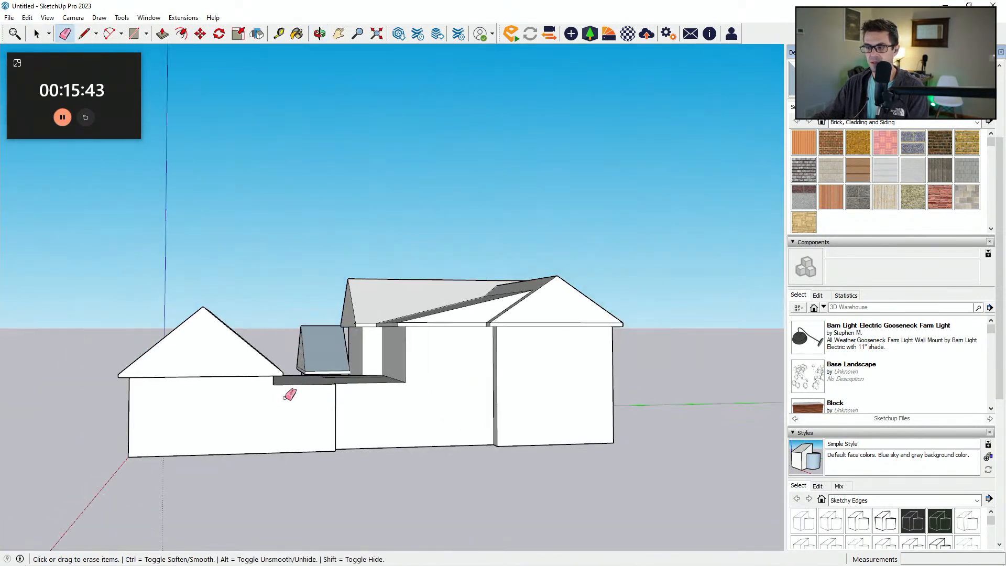
pyautogui.click(72, 18)
pyautogui.moveTo(74, 59); pyautogui.dragTo(74, 160)
pyautogui.click(73, 17)
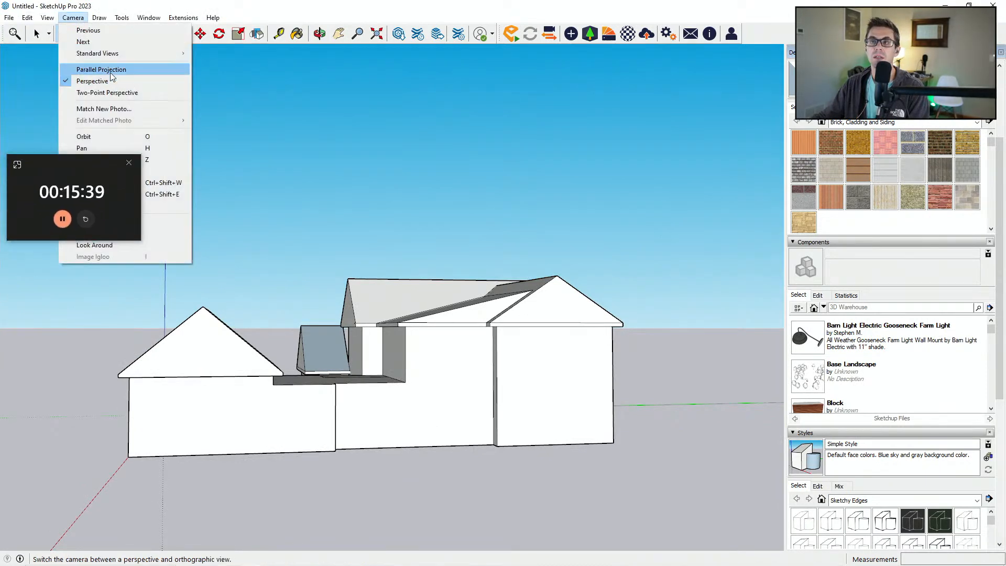
pyautogui.click(131, 69)
pyautogui.click(73, 18)
pyautogui.moveTo(122, 55)
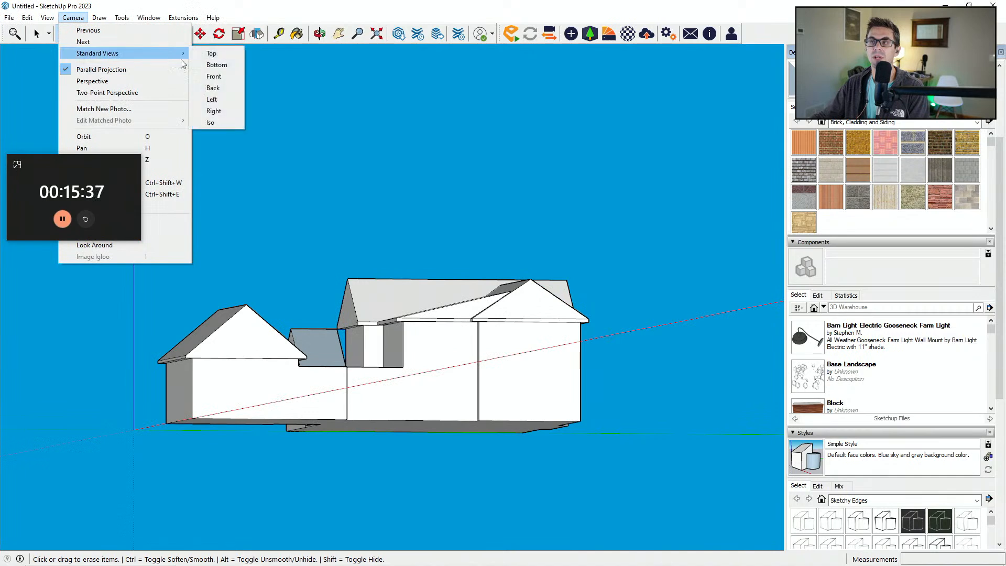
pyautogui.click(222, 99)
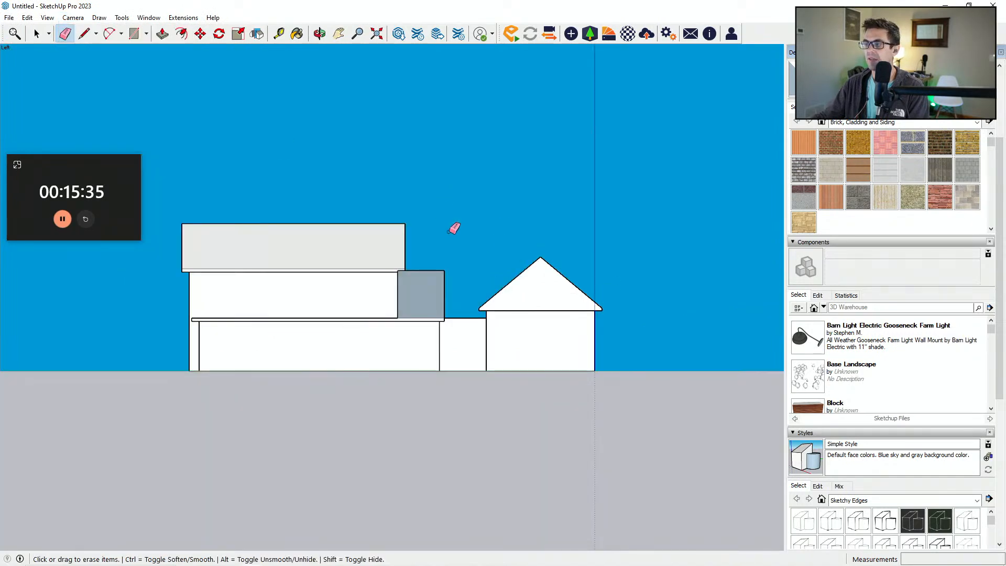
# Step: Select the separate front block's gable roof and raise it by 10 inches
pyautogui.press('space')
pyautogui.moveTo(627, 319); pyautogui.dragTo(626, 315)
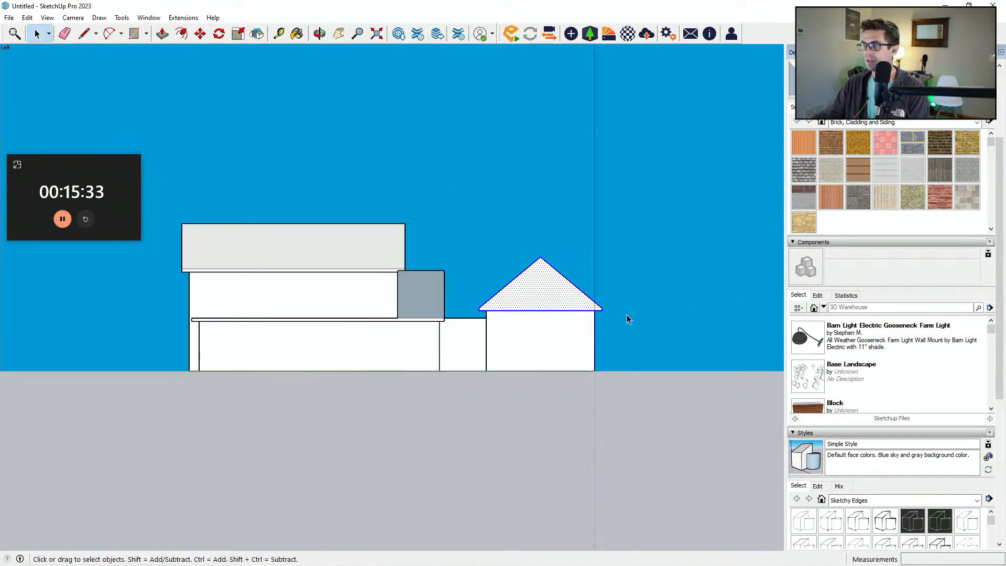
pyautogui.press('m')
pyautogui.click(545, 355)
pyautogui.write('10')
pyautogui.press('Return')
# Step: Return the camera to perspective projection with the whole house in an angled view
pyautogui.moveTo(539, 328); pyautogui.dragTo(480, 343, button='middle')
pyautogui.click(84, 17)
pyautogui.moveTo(47, 20)
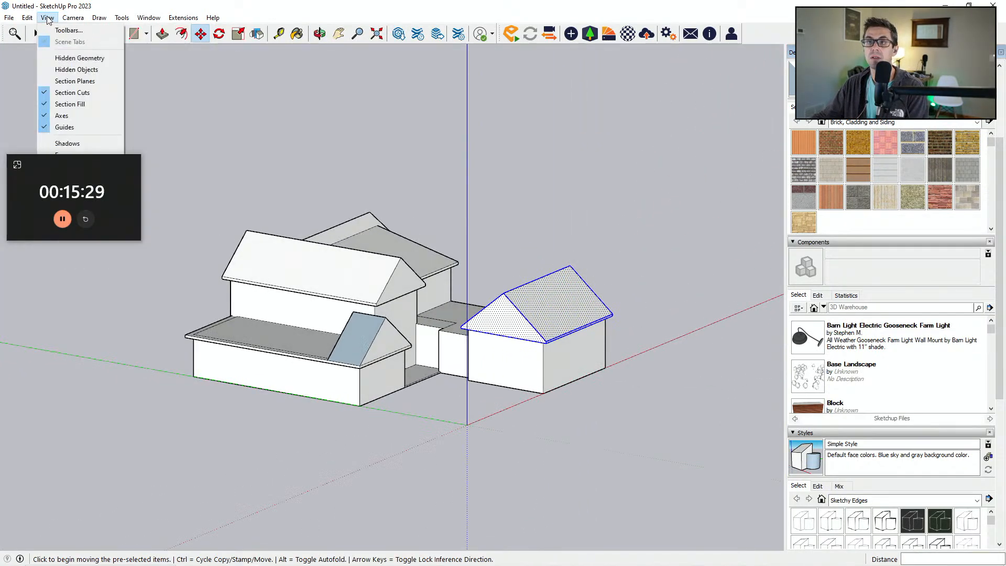
pyautogui.click(84, 80)
# Step: Offset the outline of the separate front block's gable face inward by 8 inches
pyautogui.moveTo(139, 101); pyautogui.dragTo(553, 313, button='middle')
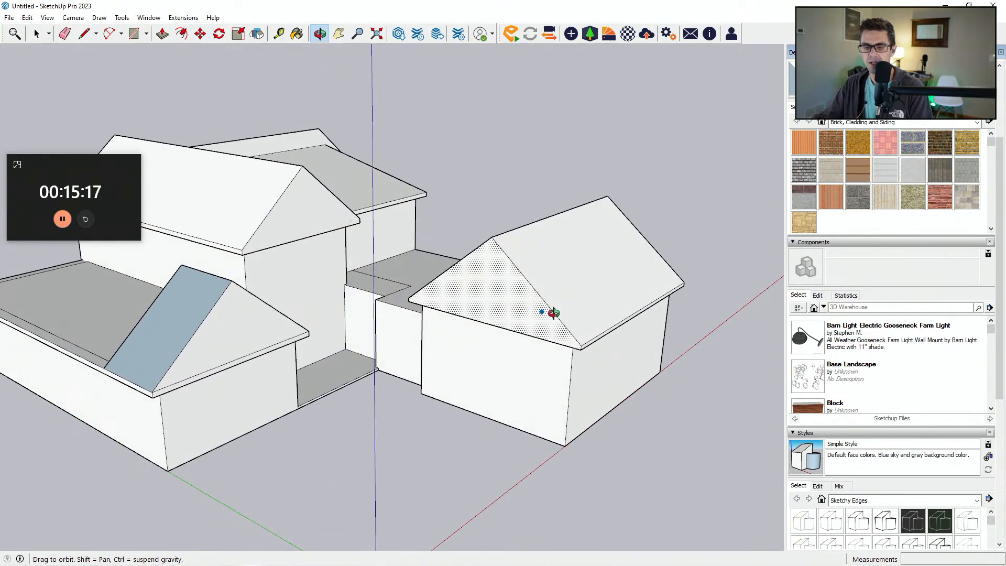
pyautogui.moveTo(553, 313); pyautogui.dragTo(551, 313, button='middle')
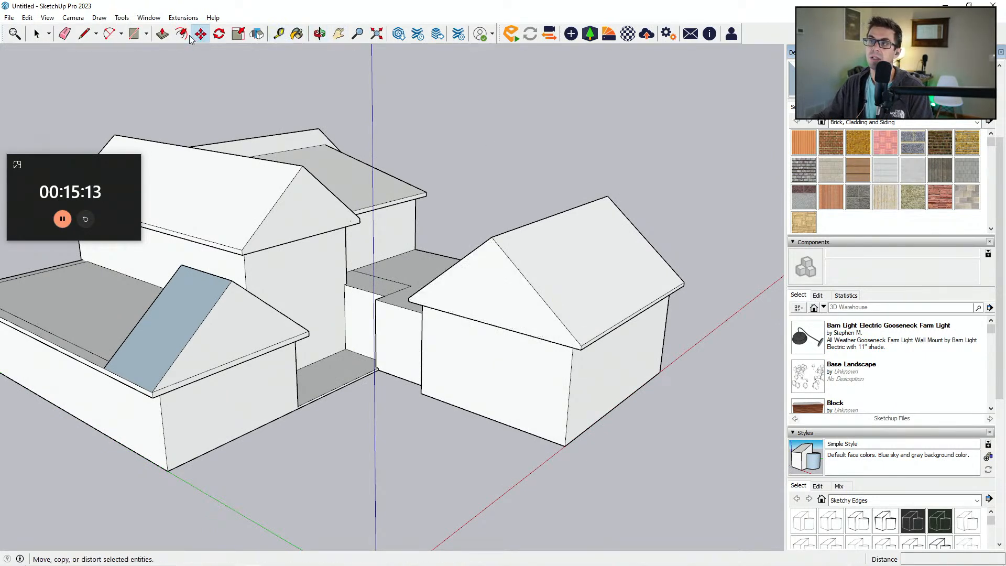
pyautogui.scroll(2, 509, 314)
pyautogui.click(536, 281)
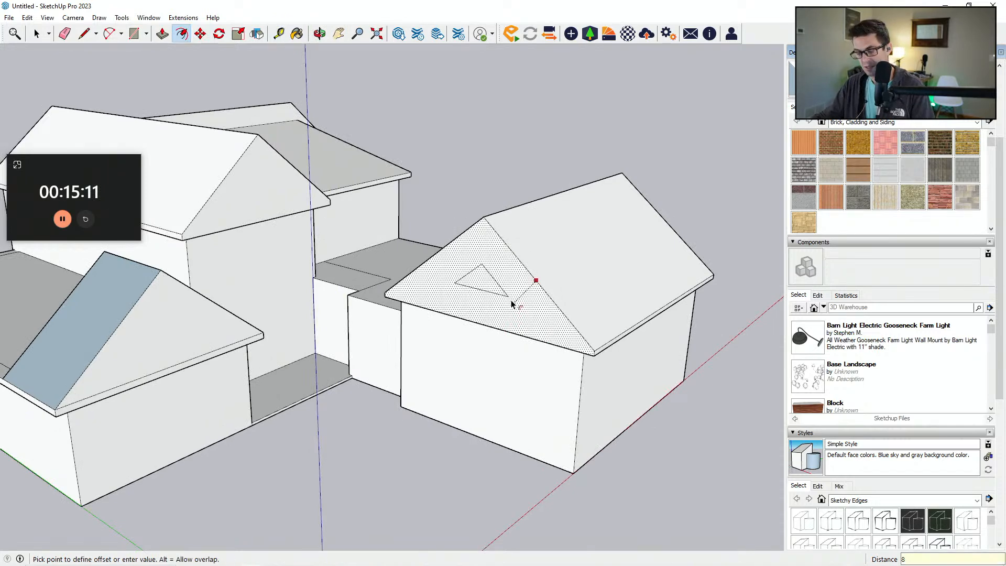
pyautogui.click(529, 327)
# Step: Extend the offset outline to the gable's lower edge at both corners and erase the leftover edge at the eave
pyautogui.press('l')
pyautogui.scroll(1, 582, 335)
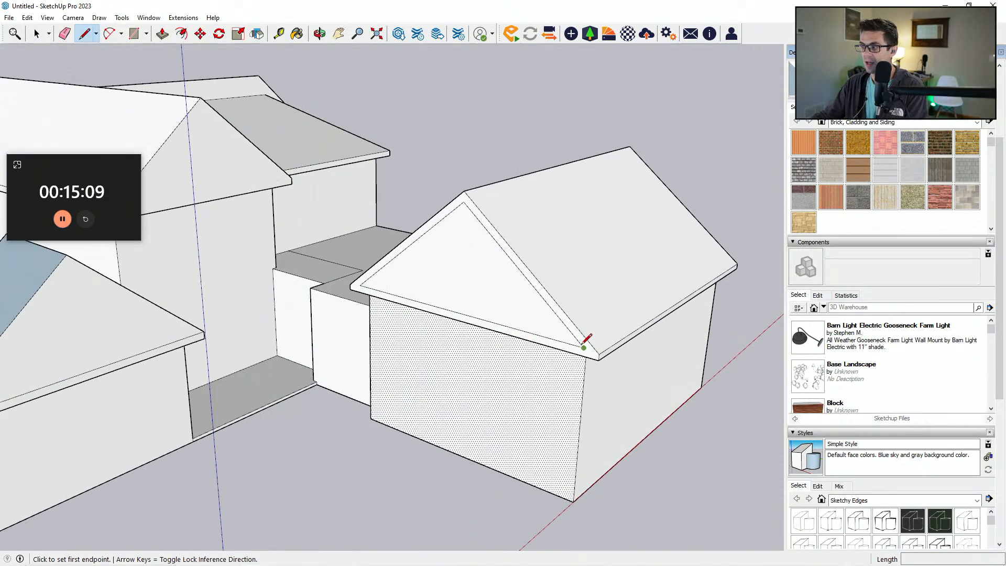
pyautogui.moveTo(396, 299); pyautogui.dragTo(393, 300, button='middle')
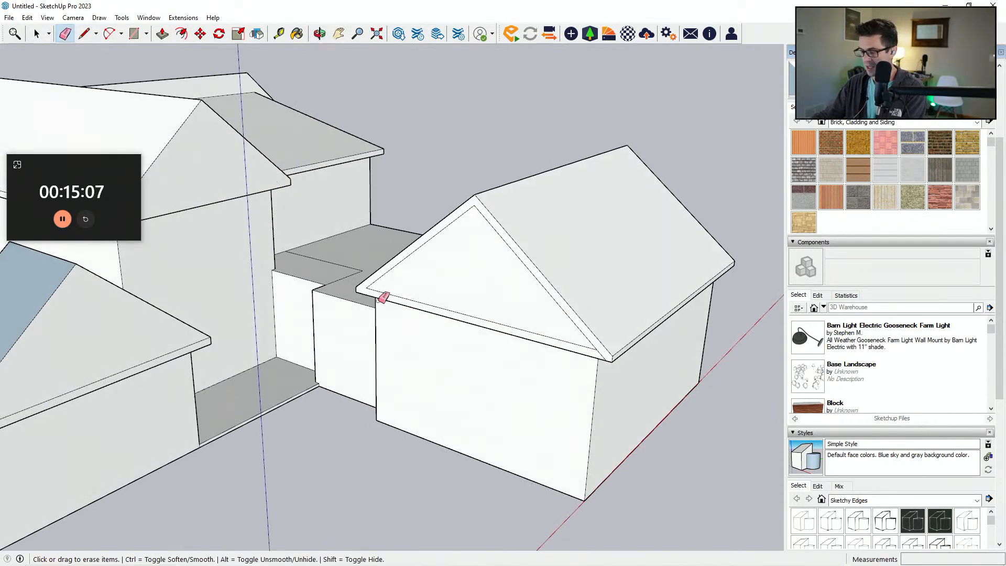
pyautogui.click(366, 288)
pyautogui.scroll(1, 330, 305)
pyautogui.press('e')
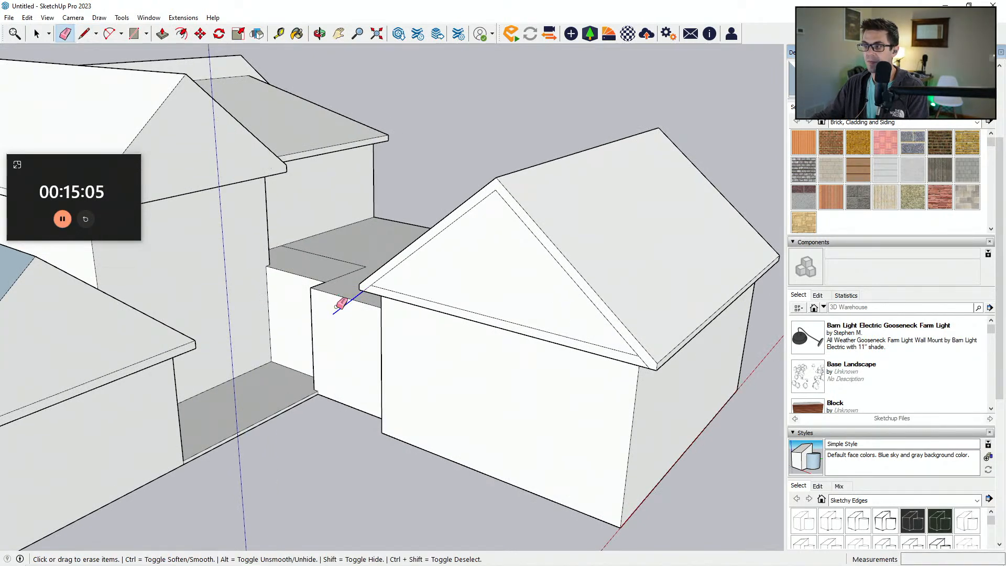
# Step: Push the gable face inside the offset border back flush with the wall below
pyautogui.moveTo(507, 345); pyautogui.dragTo(467, 262, button='middle')
pyautogui.press('p')
pyautogui.click(503, 326)
pyautogui.click(476, 342)
# Step: Draw a short vertical edge at the recessed gable's corner and erase the horizontal edges separating gable from wall
pyautogui.press('l')
pyautogui.scroll(2, 388, 287)
pyautogui.moveTo(388, 288); pyautogui.dragTo(420, 294, button='middle')
pyautogui.scroll(2, 592, 255)
pyautogui.moveTo(533, 258); pyautogui.dragTo(718, 247, button='middle')
pyautogui.scroll(1, 774, 234)
pyautogui.click(764, 235)
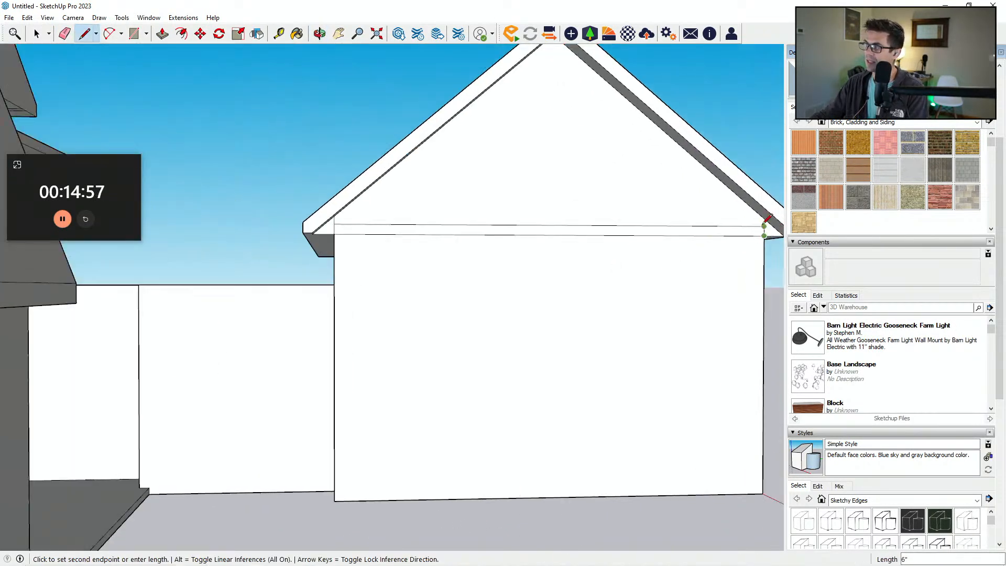
pyautogui.click(765, 218)
pyautogui.press('e')
pyautogui.moveTo(736, 242); pyautogui.dragTo(725, 215)
# Step: Draw parallel edges across the connecting block's flat roof towards the front block, marking out a central strip
pyautogui.moveTo(524, 283); pyautogui.dragTo(319, 350, button='middle')
pyautogui.scroll(-2, 320, 352)
pyautogui.moveTo(407, 352); pyautogui.dragTo(272, 373, button='middle')
pyautogui.moveTo(430, 362); pyautogui.dragTo(282, 364, button='middle')
pyautogui.moveTo(406, 298)
pyautogui.mouseDown(button='middle')
pyautogui.moveTo(462, 364)
pyautogui.moveTo(575, 301)
pyautogui.moveTo(433, 266)
pyautogui.moveTo(513, 276)
pyautogui.mouseUp(button='middle')
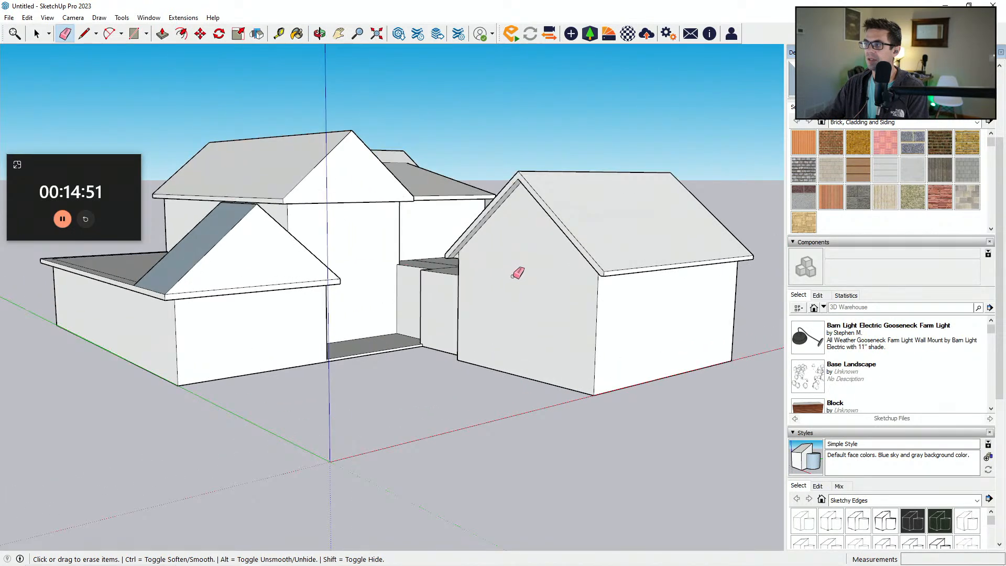
pyautogui.moveTo(546, 236)
pyautogui.mouseDown(button='middle')
pyautogui.moveTo(541, 225)
pyautogui.moveTo(544, 243)
pyautogui.moveTo(528, 261)
pyautogui.moveTo(542, 349)
pyautogui.moveTo(490, 325)
pyautogui.moveTo(496, 288)
pyautogui.moveTo(504, 328)
pyautogui.moveTo(471, 249)
pyautogui.moveTo(362, 283)
pyautogui.moveTo(424, 294)
pyautogui.mouseUp(button='middle')
pyautogui.moveTo(454, 326)
pyautogui.mouseDown(button='middle')
pyautogui.moveTo(344, 337)
pyautogui.moveTo(521, 344)
pyautogui.moveTo(440, 391)
pyautogui.mouseUp(button='middle')
pyautogui.scroll(1, 437, 290)
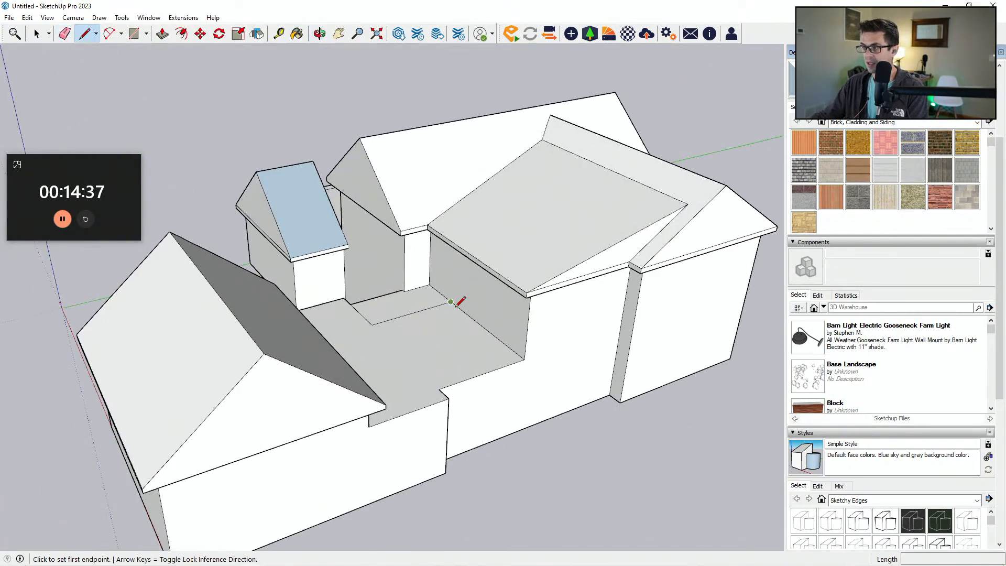
pyautogui.click(524, 359)
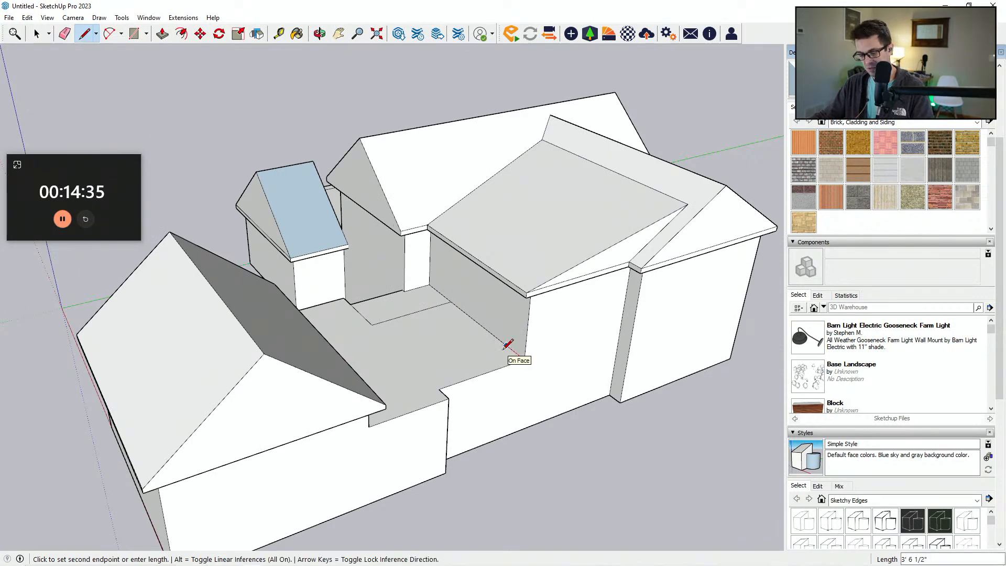
pyautogui.click(504, 343)
pyautogui.moveTo(503, 343); pyautogui.dragTo(557, 326, button='middle')
pyautogui.scroll(3, 517, 350)
pyautogui.click(517, 349)
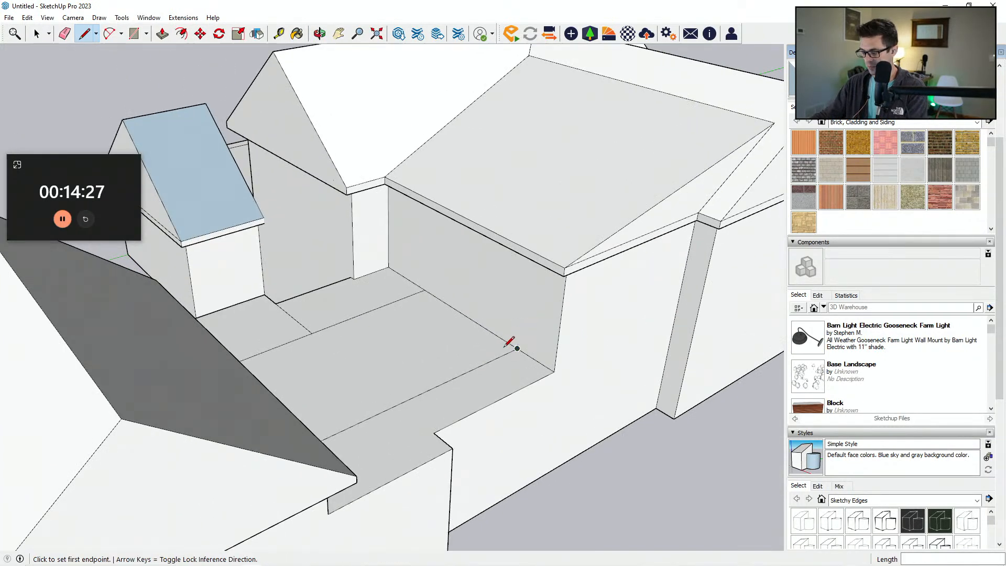
# Step: Push/Pull the connecting block's central roof strip up to the eave of the adjoining sloping roof
pyautogui.press('p')
pyautogui.click(487, 342)
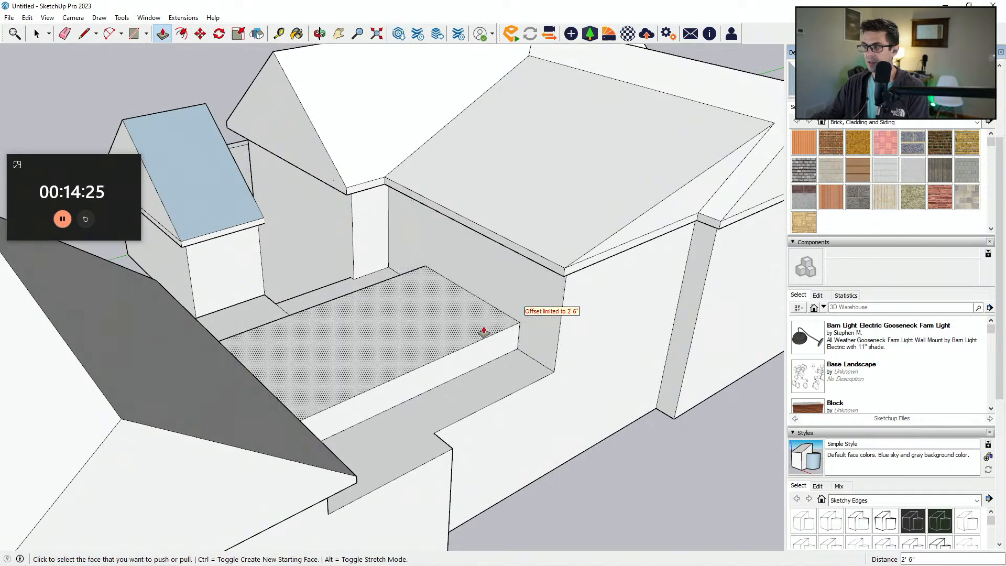
pyautogui.click(557, 272)
pyautogui.moveTo(483, 310)
pyautogui.mouseDown(button='middle')
pyautogui.moveTo(505, 288)
pyautogui.moveTo(418, 318)
pyautogui.moveTo(606, 218)
pyautogui.moveTo(417, 254)
pyautogui.moveTo(575, 260)
pyautogui.moveTo(499, 269)
pyautogui.moveTo(536, 281)
pyautogui.moveTo(485, 272)
pyautogui.moveTo(503, 251)
pyautogui.moveTo(496, 303)
pyautogui.moveTo(514, 315)
pyautogui.moveTo(501, 301)
pyautogui.moveTo(496, 358)
pyautogui.moveTo(474, 378)
pyautogui.moveTo(450, 359)
pyautogui.mouseUp(button='middle')
pyautogui.press('e')
pyautogui.press('l')
# Step: Extend the raised strip's top edges onto the front block's roof slope and join them into a face
pyautogui.click(442, 371)
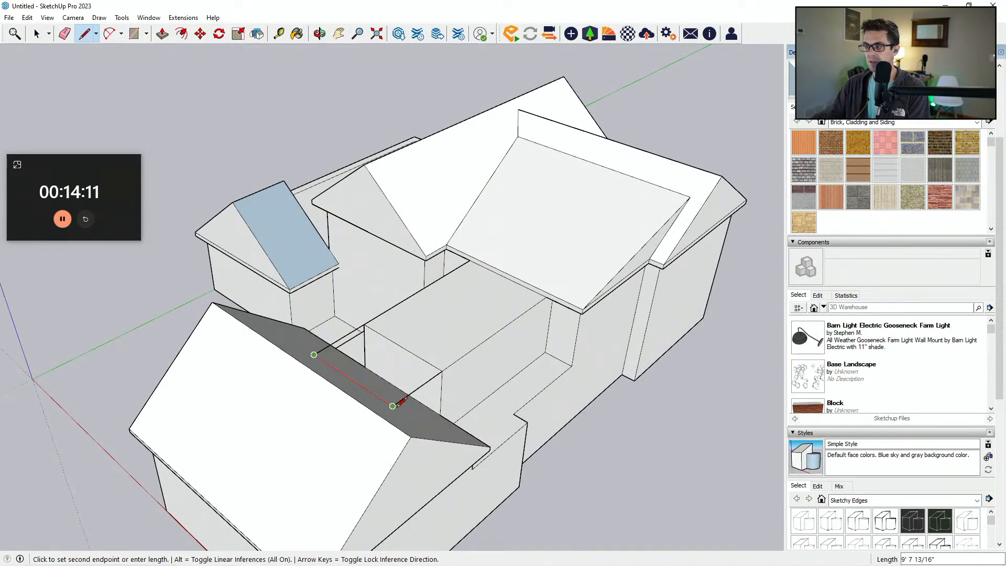
pyautogui.moveTo(473, 407); pyautogui.dragTo(294, 350, button='middle')
pyautogui.click(356, 393)
pyautogui.moveTo(356, 393); pyautogui.dragTo(620, 341, button='middle')
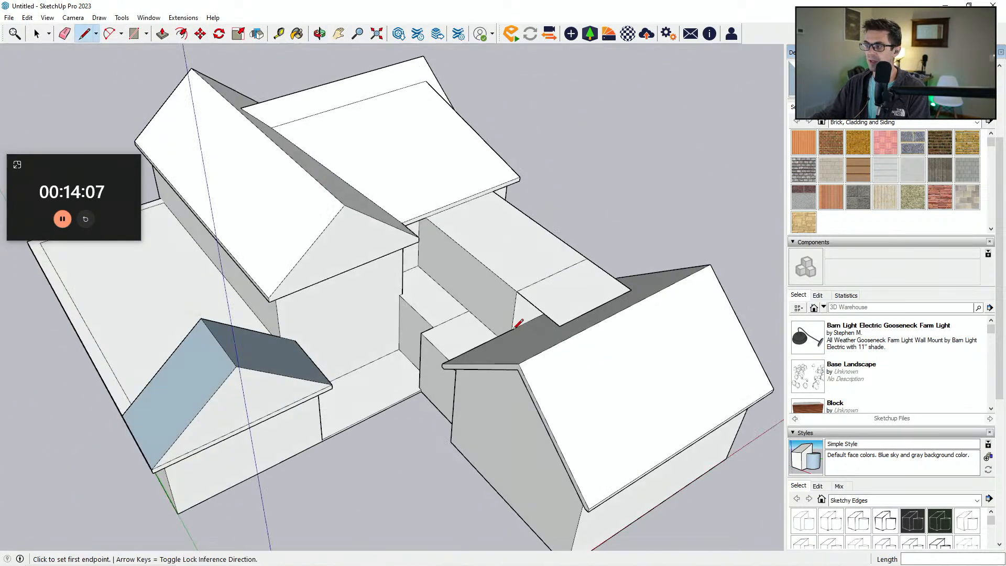
pyautogui.click(560, 327)
# Step: Erase the leftover dividing and vertical edges where the raised connector meets the front block's roof
pyautogui.press('e')
pyautogui.click(543, 279)
pyautogui.click(516, 303)
pyautogui.moveTo(529, 294)
pyautogui.mouseDown(button='middle')
pyautogui.moveTo(432, 328)
pyautogui.moveTo(417, 359)
pyautogui.mouseUp(button='middle')
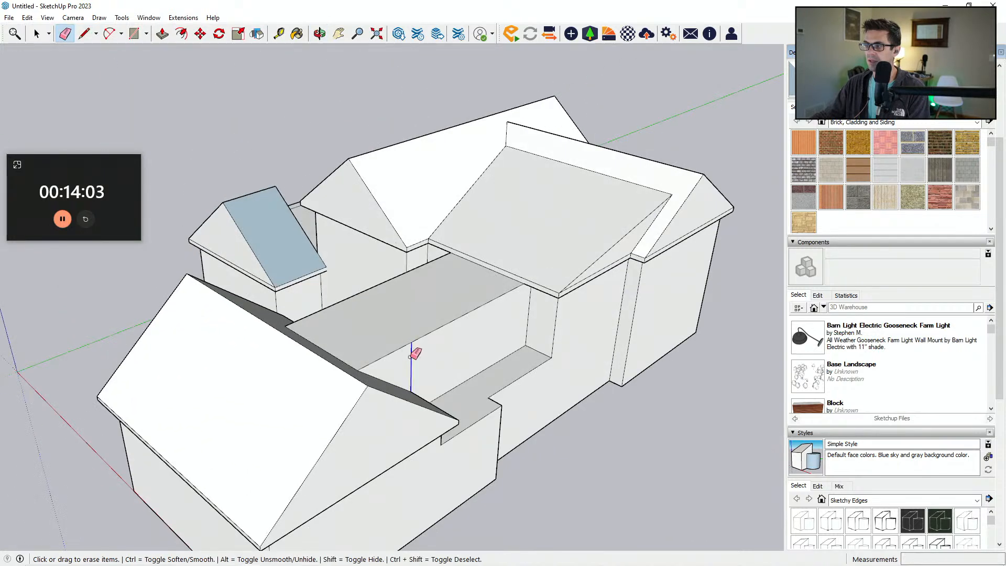
# Step: Offset the raised connector's top outline by 1 foot and thicken the resulting border strip with Push/Pull
pyautogui.moveTo(392, 326); pyautogui.dragTo(447, 224, button='middle')
pyautogui.click(435, 383)
pyautogui.write("1'")
pyautogui.press('Return')
pyautogui.scroll(2, 447, 225)
pyautogui.press('p')
pyautogui.click(442, 214)
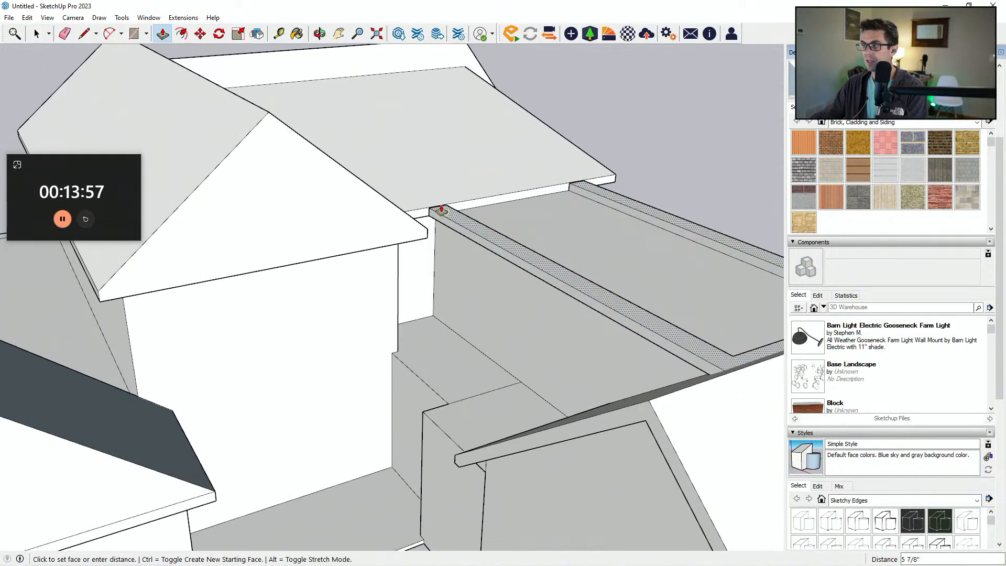
# Step: Draw the connector gable's centre line and first slope from a 12-inch construction edge at the fascia corner, and trim the excess
pyautogui.scroll(-5, 431, 210)
pyautogui.moveTo(553, 206); pyautogui.dragTo(490, 315, button='middle')
pyautogui.press('l')
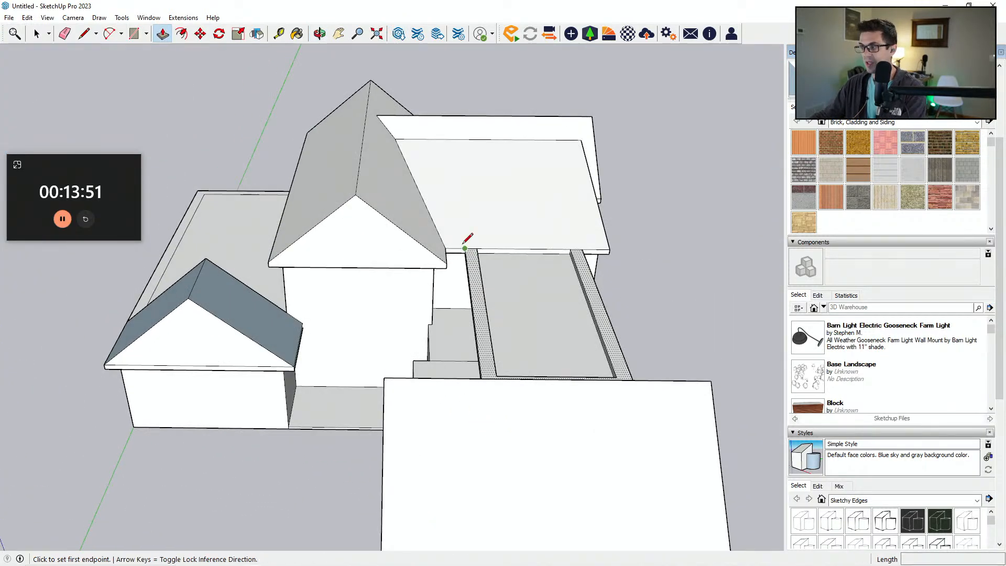
pyautogui.scroll(2, 467, 235)
pyautogui.click(466, 249)
pyautogui.moveTo(473, 241); pyautogui.dragTo(472, 199, button='middle')
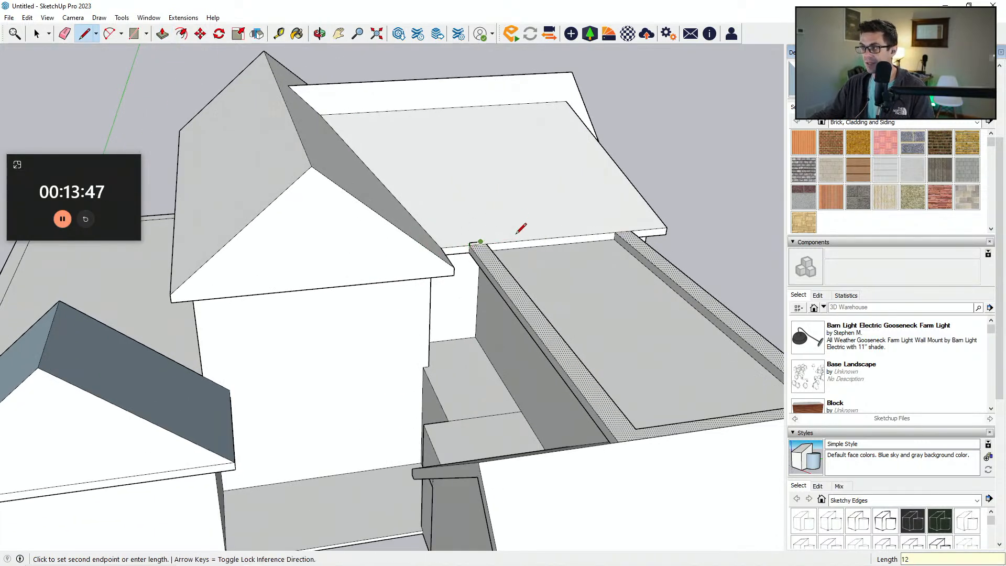
pyautogui.scroll(2, 473, 240)
pyautogui.scroll(-4, 702, 226)
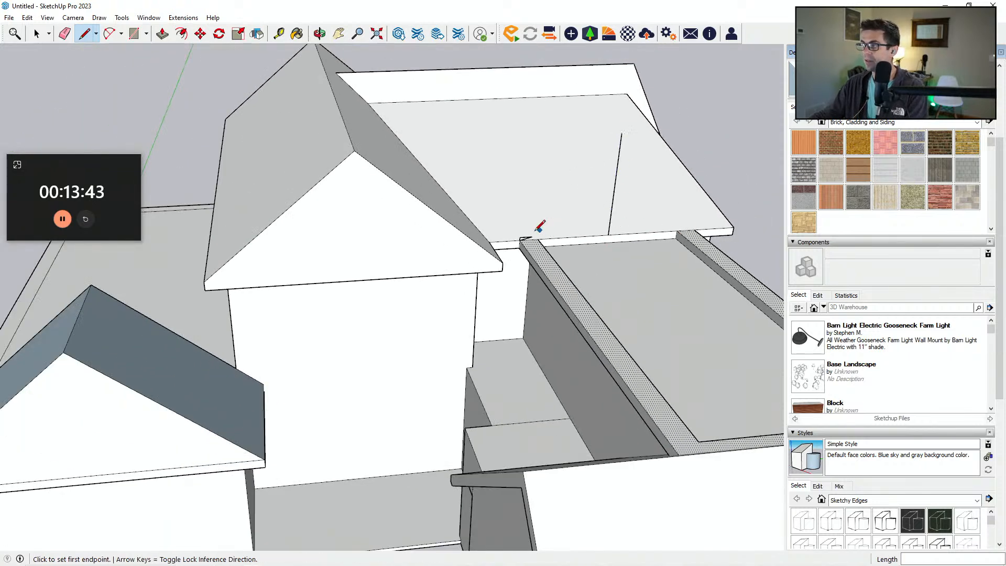
pyautogui.press('e')
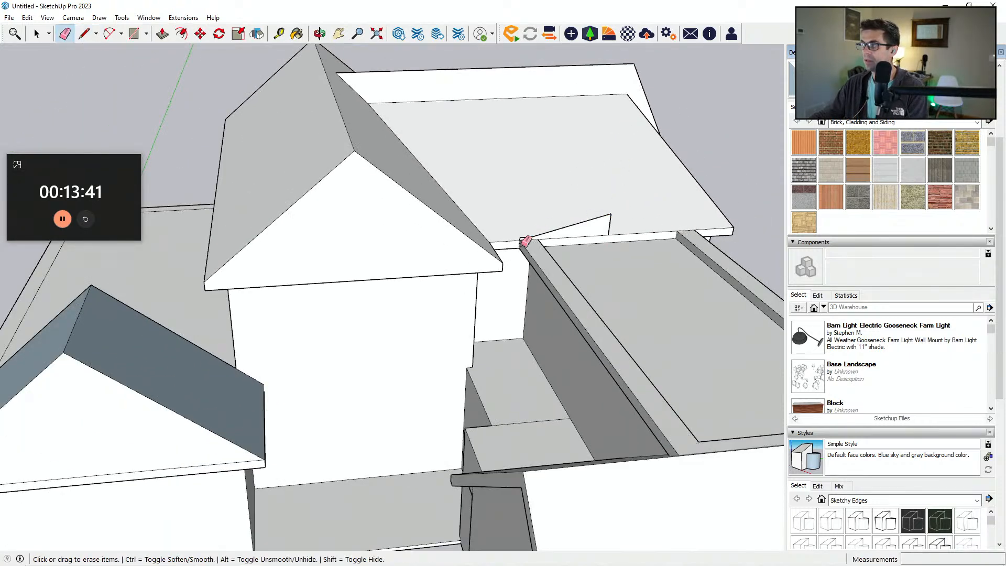
pyautogui.scroll(2, 547, 226)
pyautogui.scroll(-2, 535, 239)
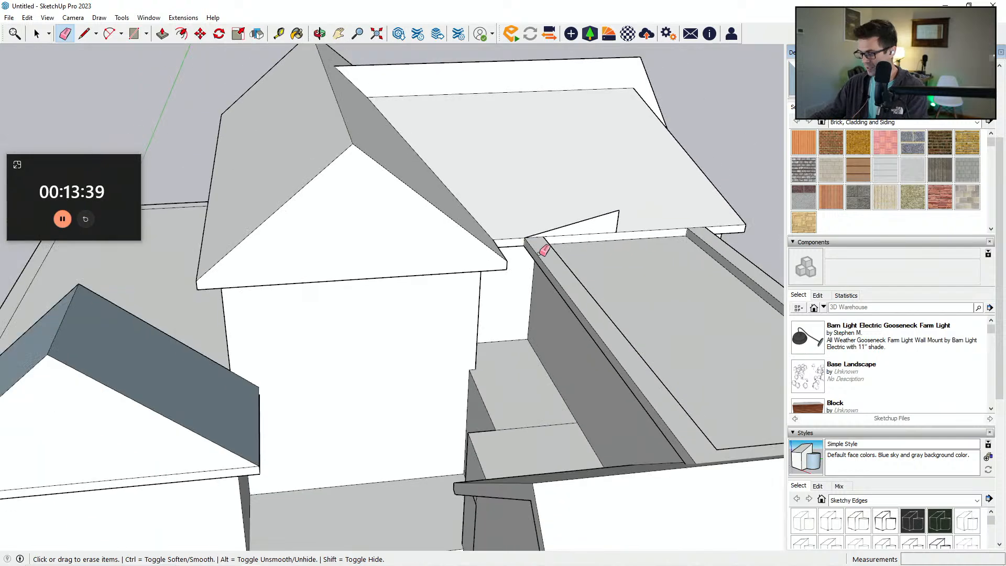
# Step: Draw the second slope from the connector gable's peak to the opposite fascia corner and erase the vertical centre line
pyautogui.click(613, 211)
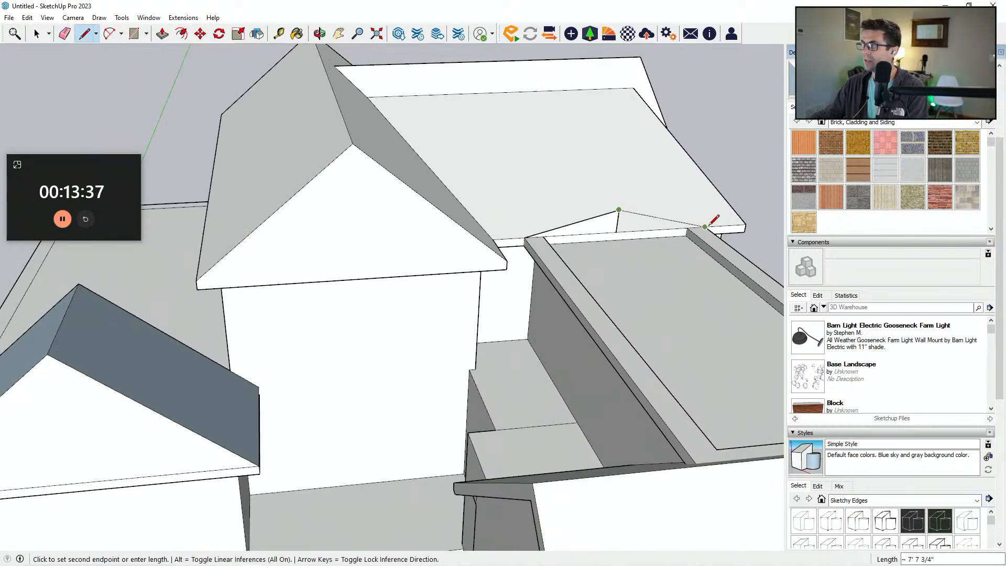
pyautogui.press('e')
pyautogui.scroll(-5, 624, 226)
pyautogui.moveTo(596, 337)
pyautogui.mouseDown(button='middle')
pyautogui.moveTo(645, 441)
pyautogui.moveTo(666, 283)
pyautogui.moveTo(693, 200)
pyautogui.moveTo(631, 348)
pyautogui.moveTo(628, 300)
pyautogui.mouseUp(button='middle')
# Step: Draw an 8' 6" ridge from the connector gable's peak back to the sloping roof and join its end to both eave corners
pyautogui.press('l')
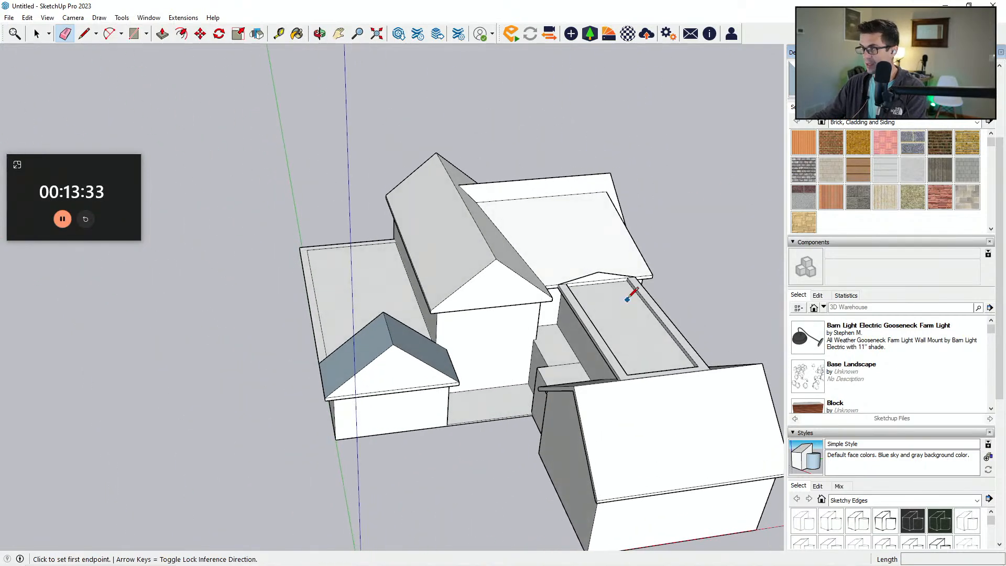
pyautogui.click(599, 270)
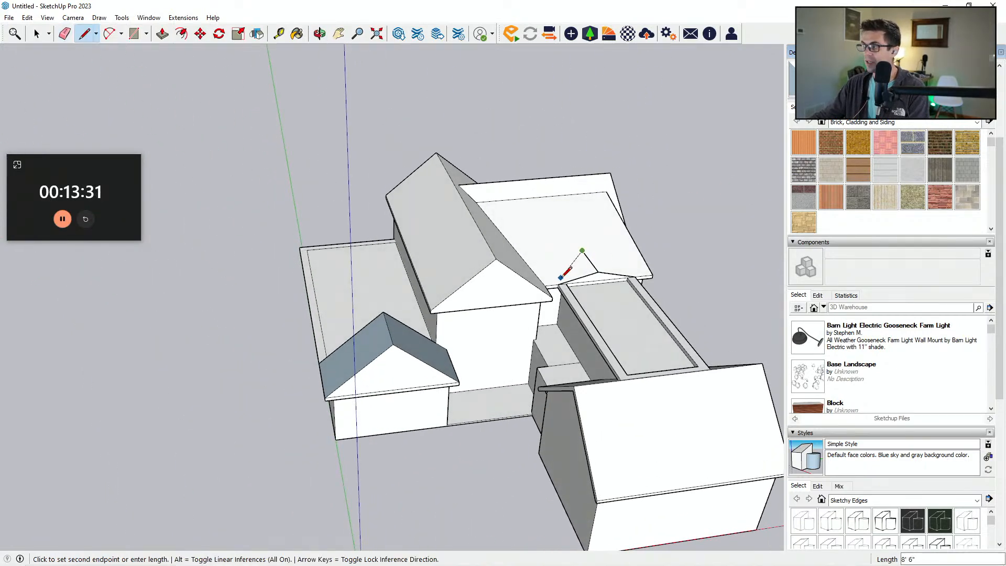
pyautogui.click(559, 284)
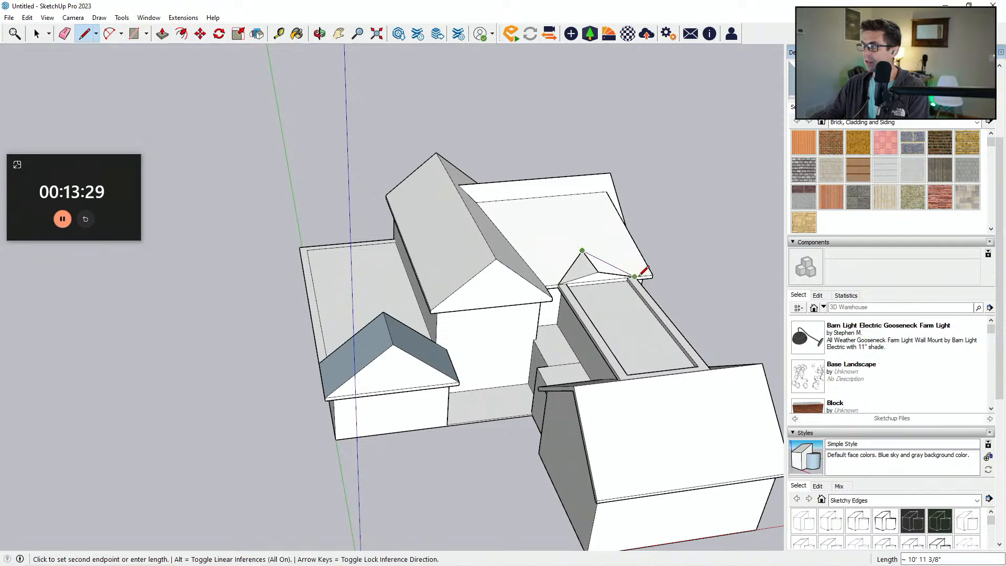
pyautogui.moveTo(602, 265); pyautogui.dragTo(681, 376, button='middle')
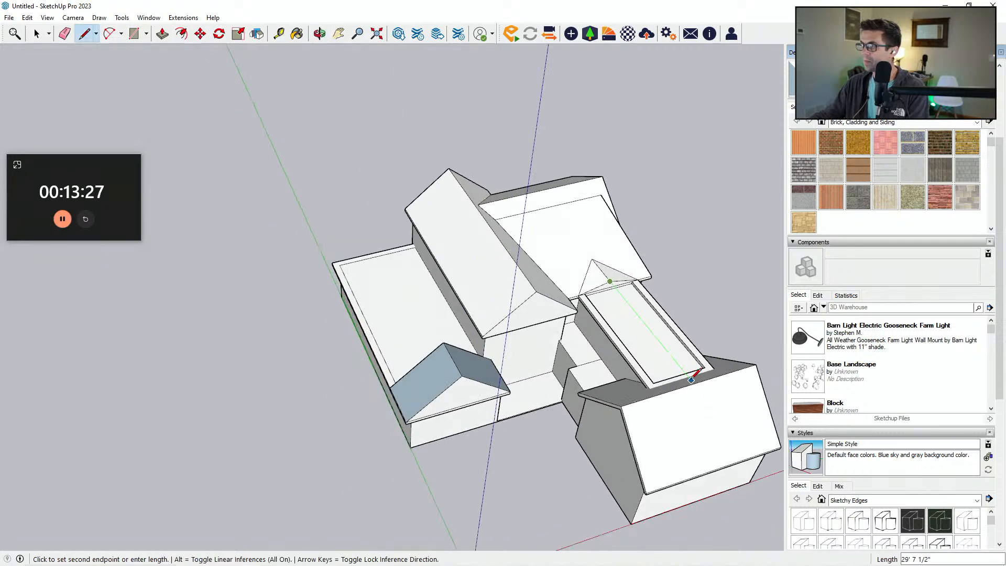
# Step: Join the end of the connector's ridge line to both eave corners at the end block's roof and erase the leftover edge near the gable
pyautogui.scroll(5, 658, 389)
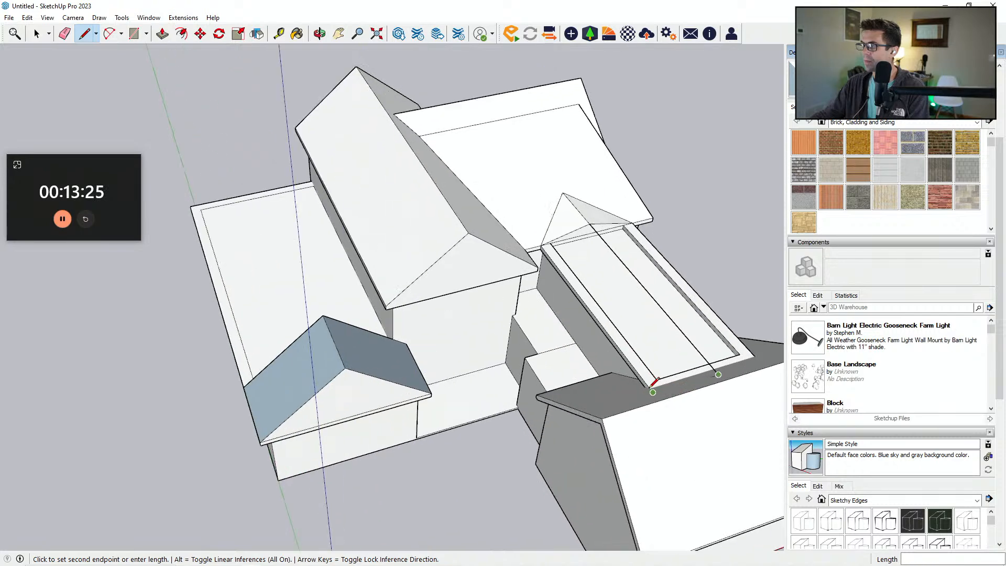
pyautogui.click(653, 382)
pyautogui.scroll(-3, 655, 381)
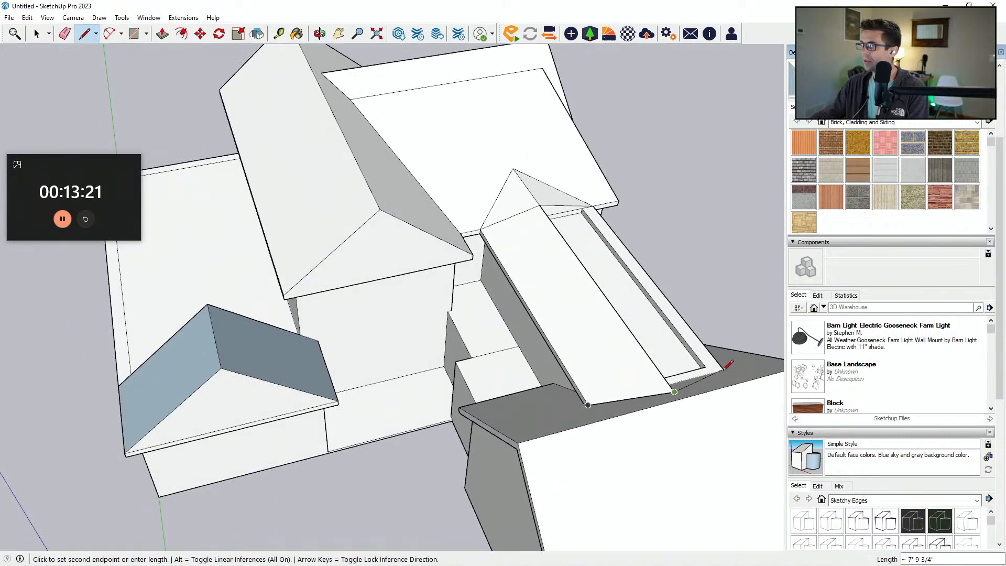
pyautogui.scroll(3, 728, 364)
pyautogui.moveTo(725, 359)
pyautogui.mouseDown(button='middle')
pyautogui.moveTo(533, 377)
pyautogui.moveTo(720, 302)
pyautogui.moveTo(478, 272)
pyautogui.moveTo(445, 193)
pyautogui.moveTo(355, 294)
pyautogui.moveTo(513, 211)
pyautogui.mouseUp(button='middle')
pyautogui.press('e')
pyautogui.click(504, 199)
# Step: Examine the joined roofs from several sides and the lower connecting wall beside the entry slab
pyautogui.scroll(-1, 504, 206)
pyautogui.moveTo(461, 335)
pyautogui.mouseDown(button='middle')
pyautogui.moveTo(638, 281)
pyautogui.moveTo(637, 264)
pyautogui.mouseUp(button='middle')
pyautogui.moveTo(511, 356); pyautogui.dragTo(508, 308, button='middle')
pyautogui.moveTo(539, 342); pyautogui.dragTo(241, 366, button='middle')
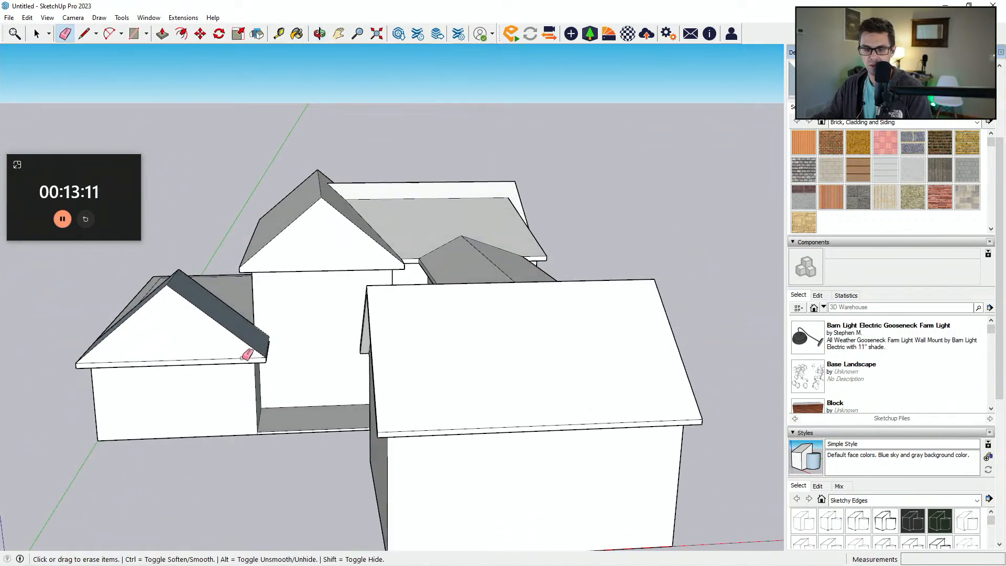
pyautogui.moveTo(264, 352)
pyautogui.mouseDown(button='middle')
pyautogui.moveTo(524, 378)
pyautogui.moveTo(582, 395)
pyautogui.mouseUp(button='middle')
pyautogui.moveTo(454, 362); pyautogui.dragTo(423, 301, button='middle')
pyautogui.moveTo(427, 352)
pyautogui.mouseDown(button='middle')
pyautogui.moveTo(487, 291)
pyautogui.moveTo(449, 373)
pyautogui.moveTo(420, 403)
pyautogui.moveTo(443, 387)
pyautogui.mouseUp(button='middle')
pyautogui.moveTo(497, 424)
pyautogui.mouseDown(button='middle')
pyautogui.moveTo(471, 466)
pyautogui.moveTo(343, 430)
pyautogui.moveTo(581, 401)
pyautogui.moveTo(516, 231)
pyautogui.moveTo(476, 304)
pyautogui.moveTo(106, 292)
pyautogui.moveTo(302, 343)
pyautogui.moveTo(477, 353)
pyautogui.moveTo(472, 384)
pyautogui.moveTo(472, 363)
pyautogui.moveTo(434, 395)
pyautogui.moveTo(436, 362)
pyautogui.moveTo(353, 404)
pyautogui.moveTo(388, 360)
pyautogui.moveTo(353, 378)
pyautogui.moveTo(379, 341)
pyautogui.moveTo(354, 371)
pyautogui.moveTo(523, 330)
pyautogui.mouseUp(button='middle')
pyautogui.scroll(3, 479, 294)
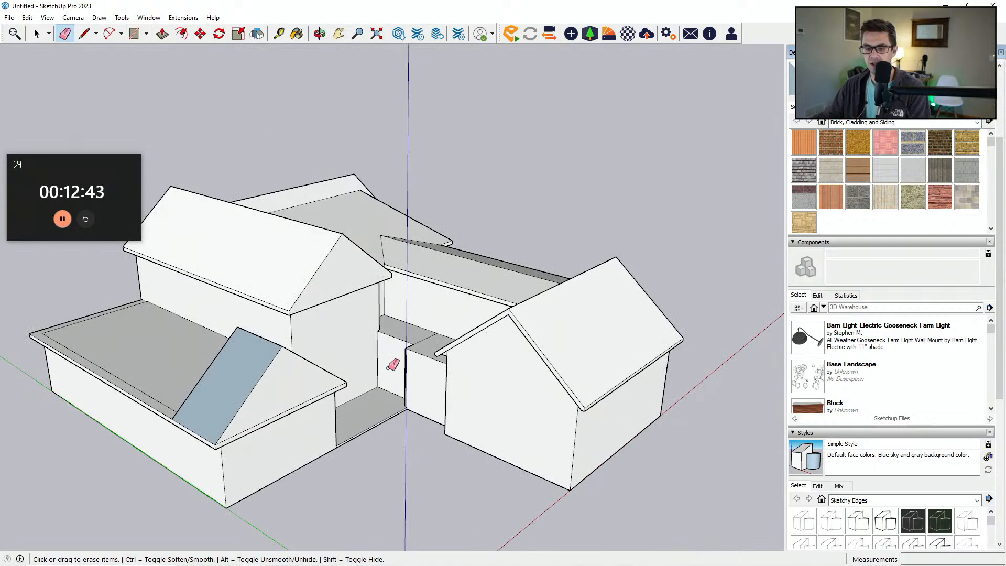
pyautogui.moveTo(454, 344); pyautogui.dragTo(481, 369, button='middle')
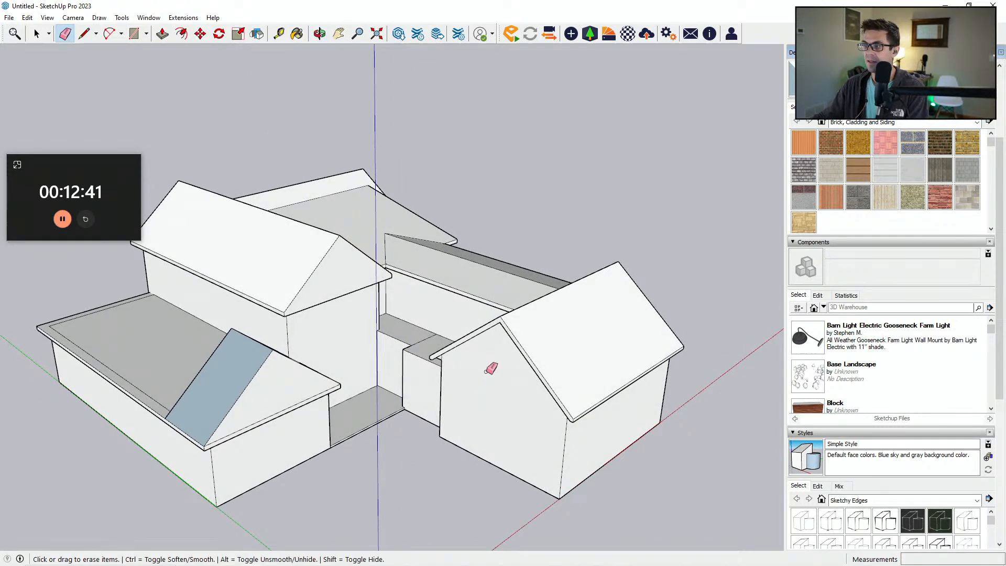
pyautogui.moveTo(331, 140); pyautogui.dragTo(414, 426, button='middle')
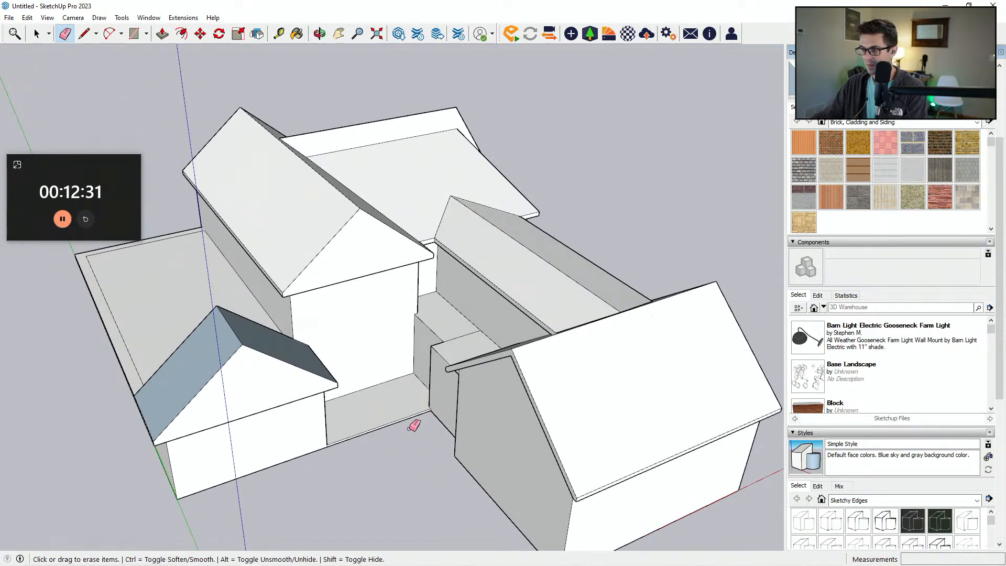
pyautogui.scroll(5, 415, 426)
pyautogui.press('p')
pyautogui.click(398, 415)
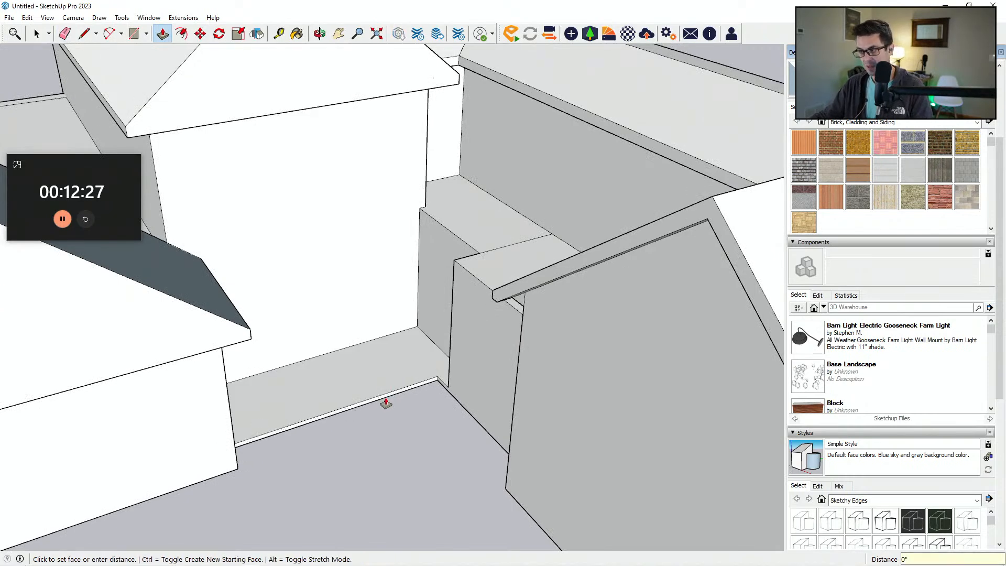
pyautogui.scroll(3, 449, 388)
pyautogui.press('l')
pyautogui.click(449, 389)
pyautogui.moveTo(445, 379); pyautogui.dragTo(478, 366, button='middle')
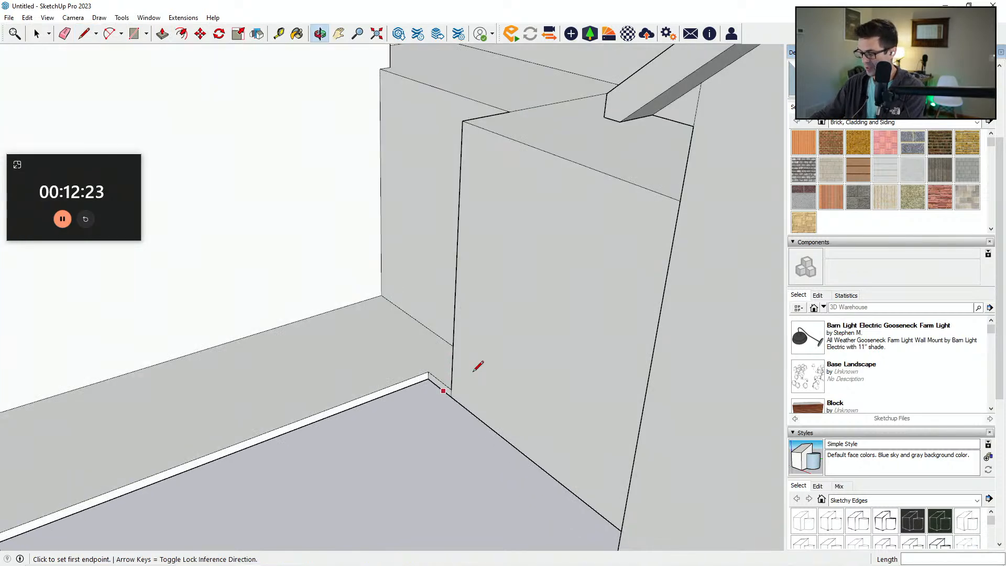
# Step: Push the protruding section of the lower connecting wall back 2' so it is flush with the adjoining section
pyautogui.press('p')
pyautogui.click(443, 378)
pyautogui.click(442, 307)
pyautogui.moveTo(442, 307)
pyautogui.mouseDown(button='middle')
pyautogui.moveTo(442, 418)
pyautogui.moveTo(589, 429)
pyautogui.moveTo(386, 377)
pyautogui.moveTo(395, 360)
pyautogui.moveTo(285, 404)
pyautogui.moveTo(427, 335)
pyautogui.moveTo(508, 323)
pyautogui.moveTo(573, 387)
pyautogui.mouseUp(button='middle')
pyautogui.scroll(-2, 386, 376)
pyautogui.scroll(-3, 386, 376)
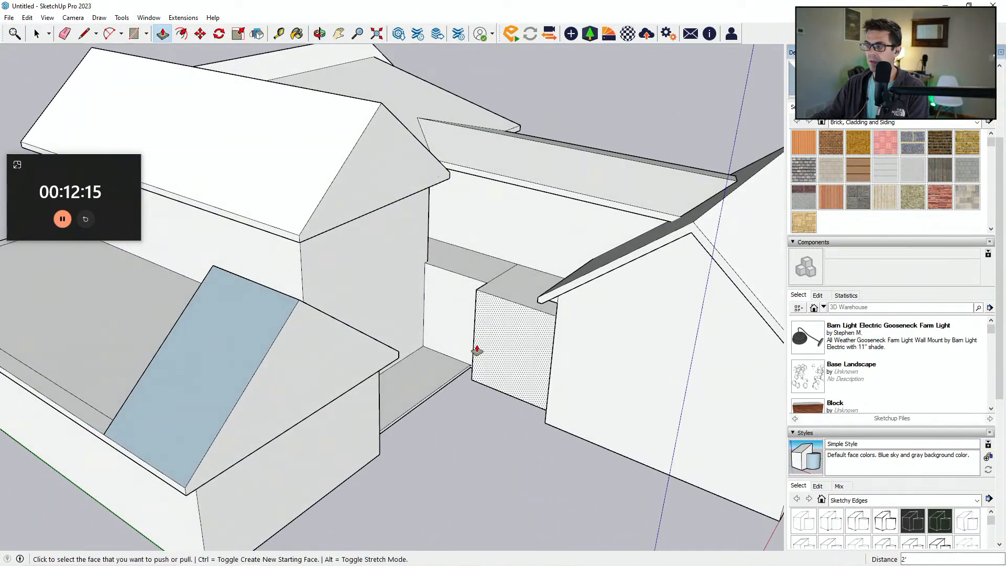
pyautogui.scroll(-2, 495, 338)
pyautogui.click(494, 337)
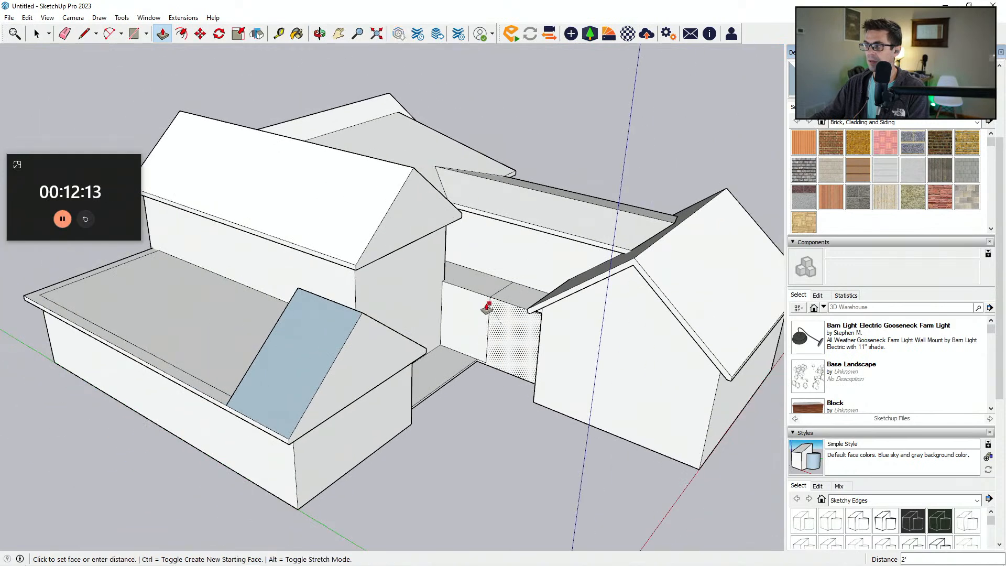
pyautogui.moveTo(494, 313); pyautogui.dragTo(440, 334, button='middle')
pyautogui.click(524, 354)
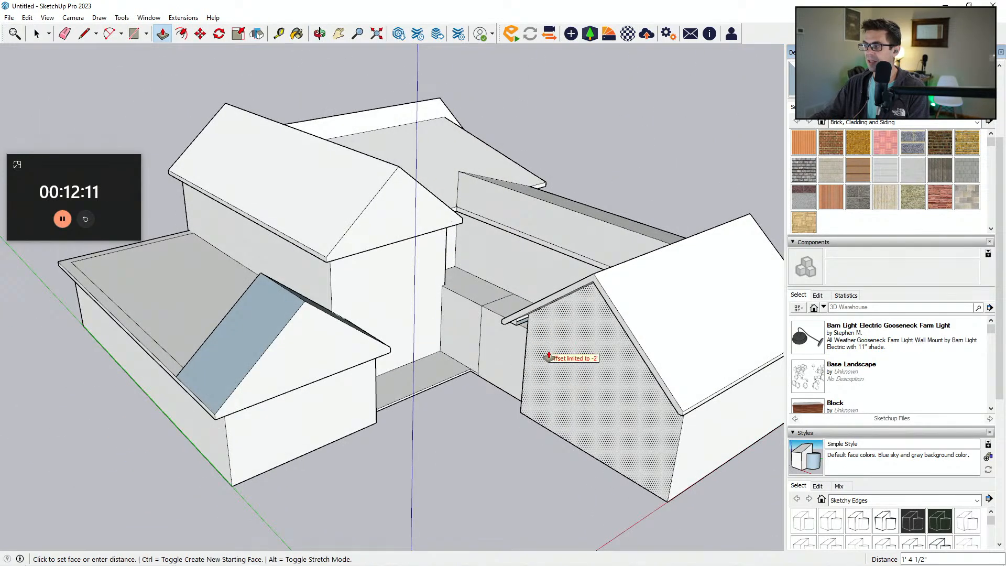
pyautogui.click(547, 354)
# Step: Push the gable-end fascia of the end block inward to shorten its roof overhang beside the lower connecting wall
pyautogui.scroll(5, 557, 353)
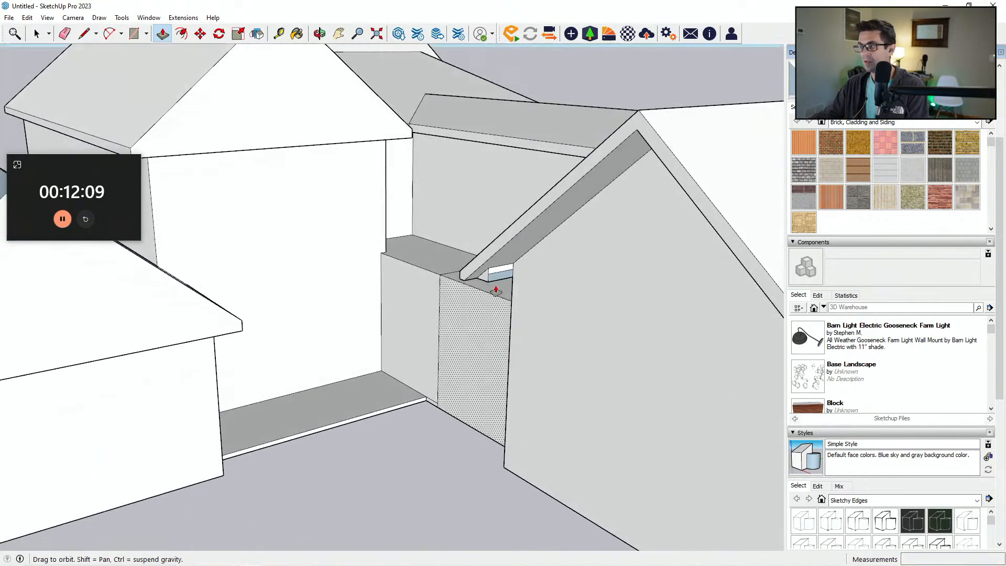
pyautogui.click(484, 284)
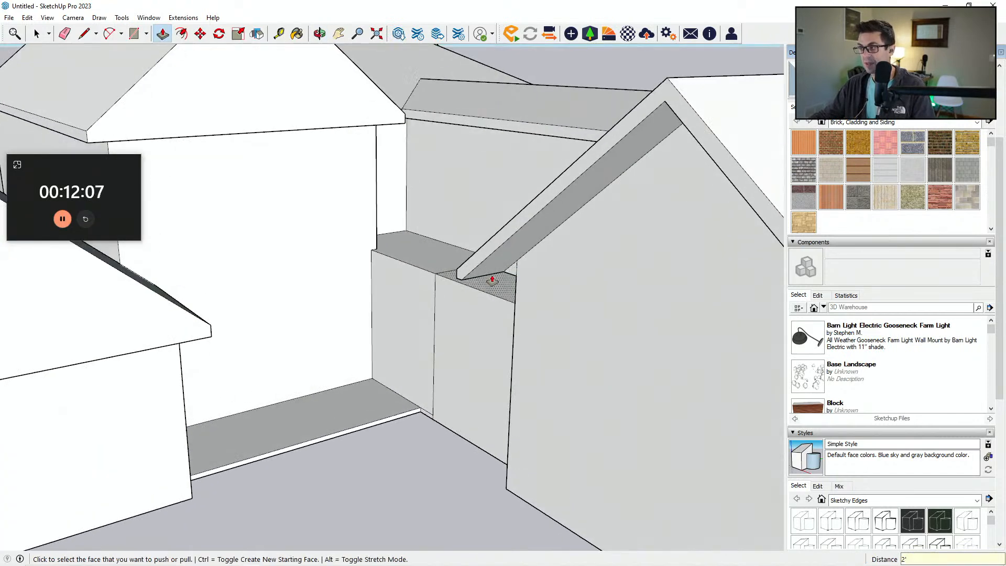
pyautogui.click(485, 264)
pyautogui.scroll(-5, 427, 364)
pyautogui.scroll(1, 665, 400)
pyautogui.click(673, 378)
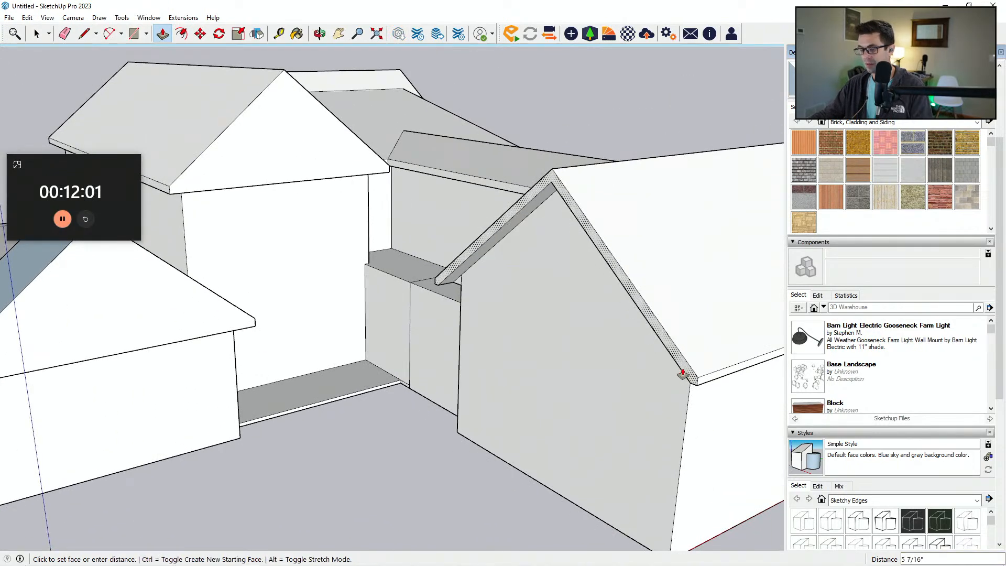
pyautogui.press('Return')
# Step: Erase the leftover edges between the two flush sections of the lower connecting wall
pyautogui.scroll(-2, 517, 386)
pyautogui.moveTo(517, 386); pyautogui.dragTo(530, 411, button='middle')
pyautogui.scroll(2, 450, 304)
pyautogui.press('e')
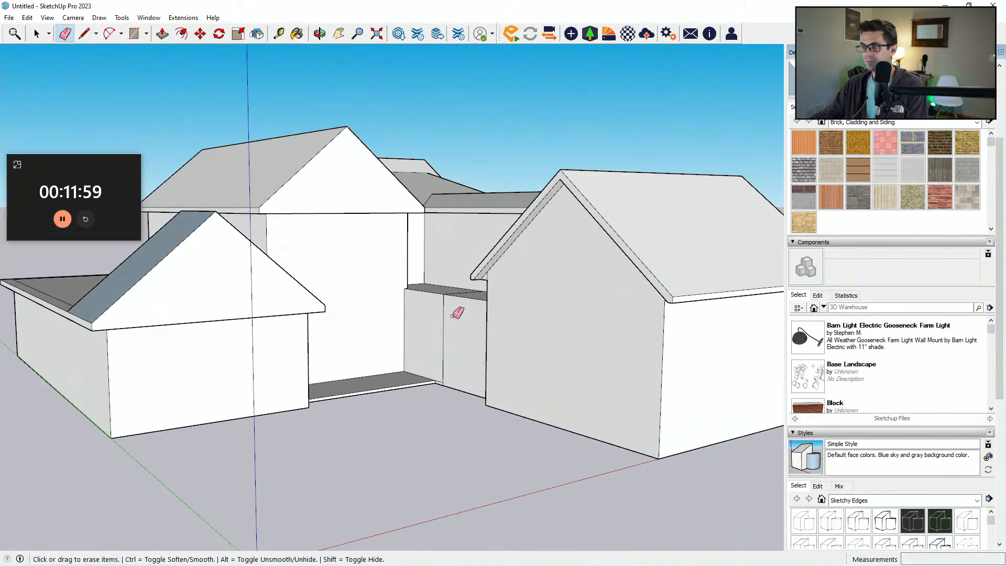
pyautogui.scroll(1, 436, 380)
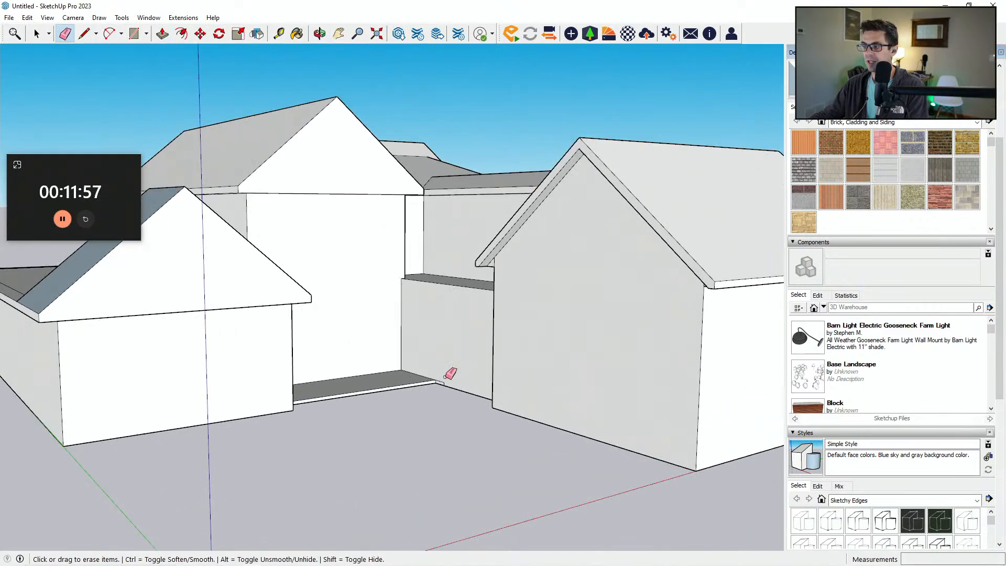
pyautogui.moveTo(449, 379)
pyautogui.mouseDown(button='middle')
pyautogui.moveTo(382, 418)
pyautogui.moveTo(329, 361)
pyautogui.moveTo(304, 373)
pyautogui.moveTo(416, 397)
pyautogui.mouseUp(button='middle')
# Step: Draw a post footprint on the entry slab's corner beside the connecting wall and raise it into a post
pyautogui.press('l')
pyautogui.scroll(5, 394, 389)
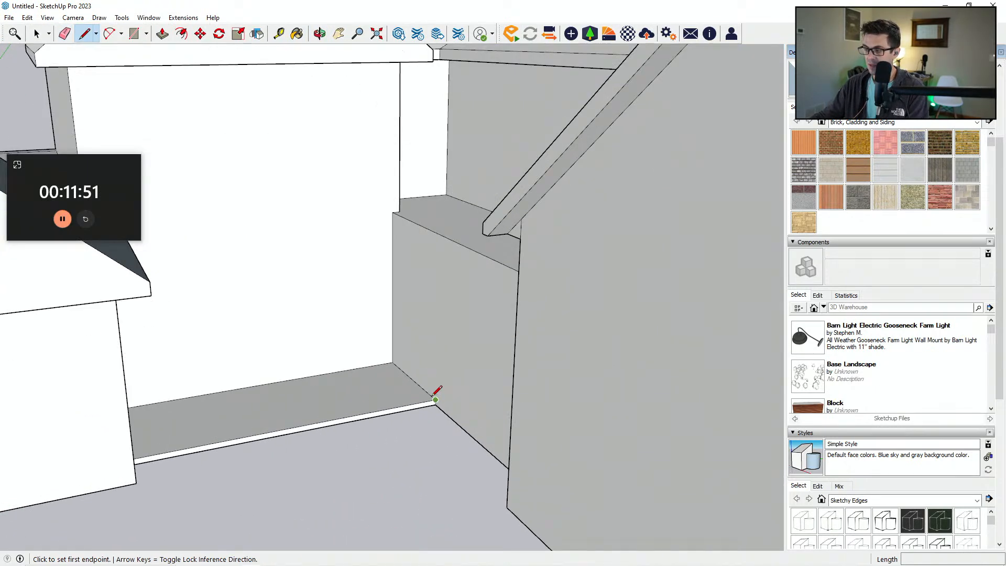
pyautogui.click(435, 400)
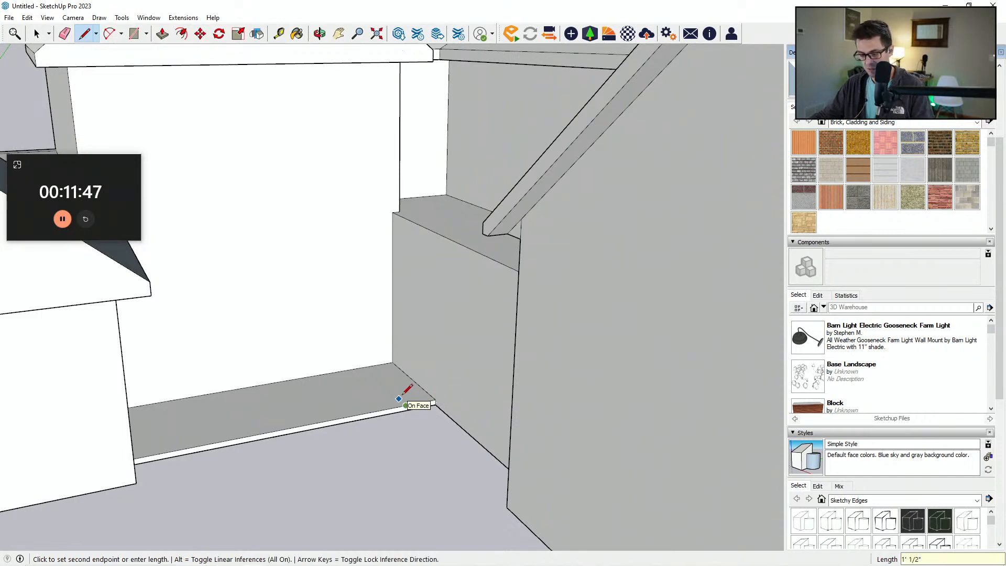
pyautogui.moveTo(429, 391); pyautogui.dragTo(231, 421, button='middle')
pyautogui.press('p')
pyautogui.click(419, 402)
pyautogui.click(482, 252)
# Step: Draw a matching post footprint with a 2' side at the slab's opposite front corner and raise it into a second post
pyautogui.scroll(5, 231, 421)
pyautogui.press('l')
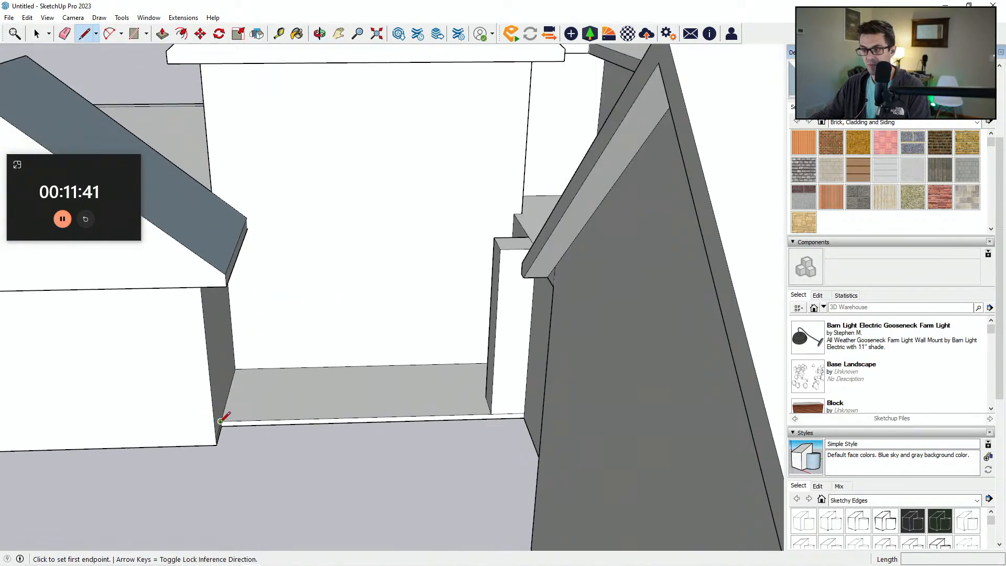
pyautogui.click(220, 422)
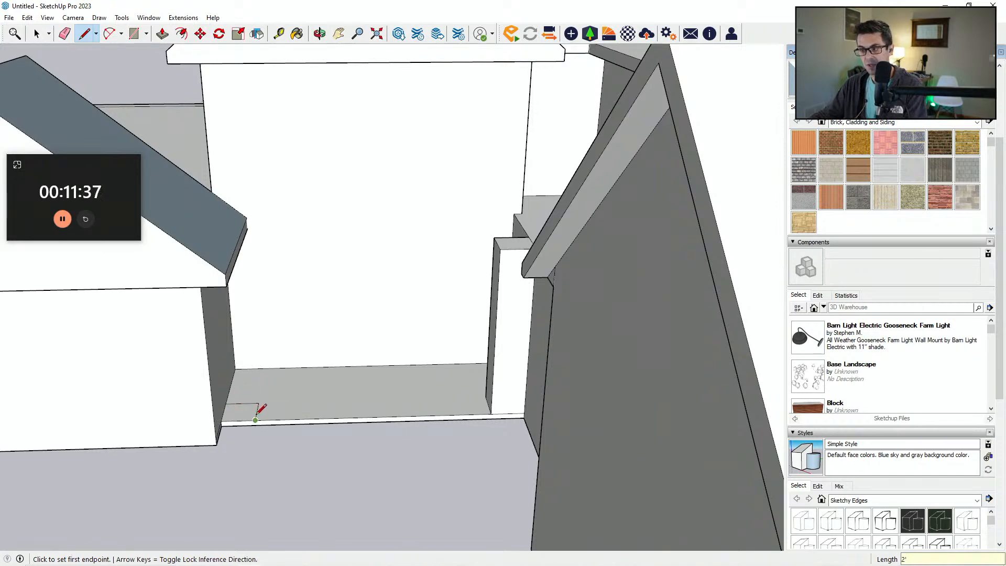
pyautogui.moveTo(258, 409); pyautogui.dragTo(244, 411, button='middle')
pyautogui.press('p')
pyautogui.click(244, 411)
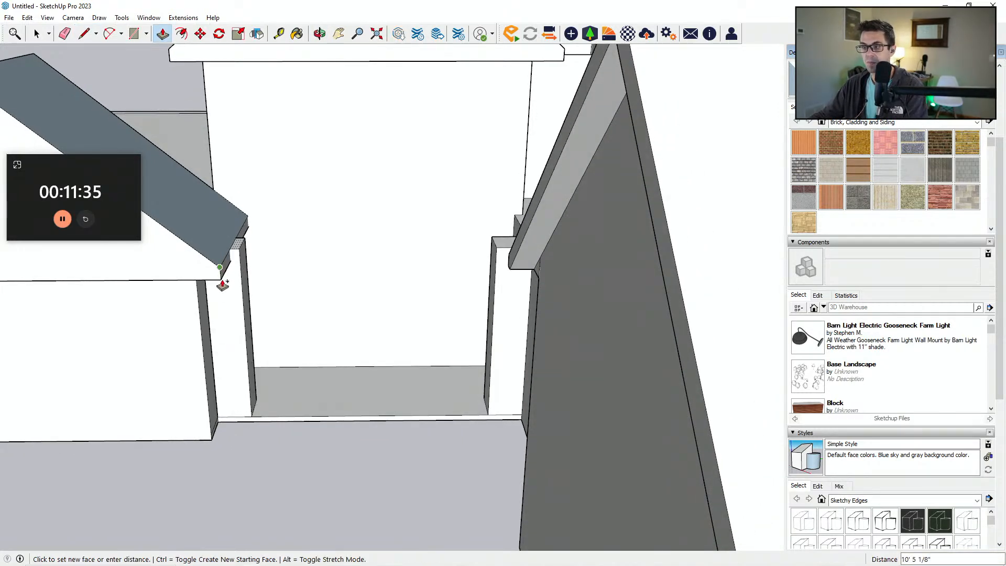
pyautogui.click(217, 286)
# Step: Draw a 1' high beam profile at the top of the first post's inner face, inset 2" from its front edge
pyautogui.moveTo(349, 332); pyautogui.dragTo(448, 321, button='middle')
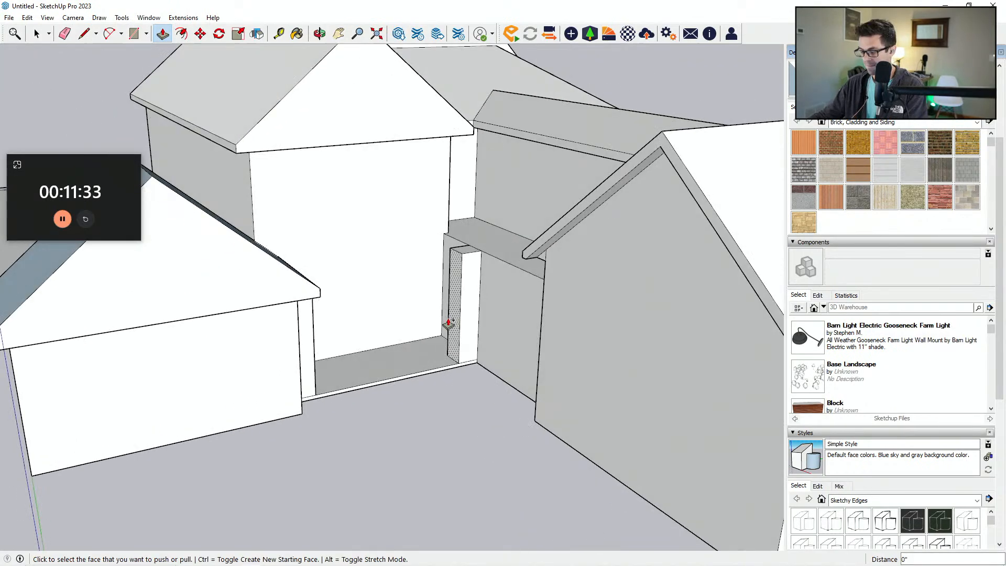
pyautogui.press('l')
pyautogui.click(462, 253)
pyautogui.scroll(4, 459, 263)
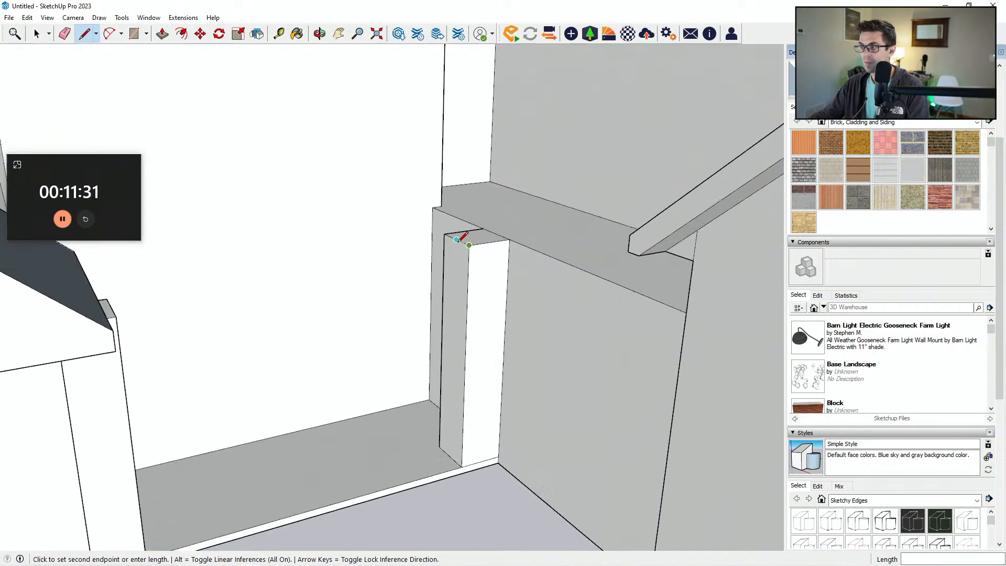
pyautogui.write('2')
pyautogui.press('Return')
pyautogui.click(467, 244)
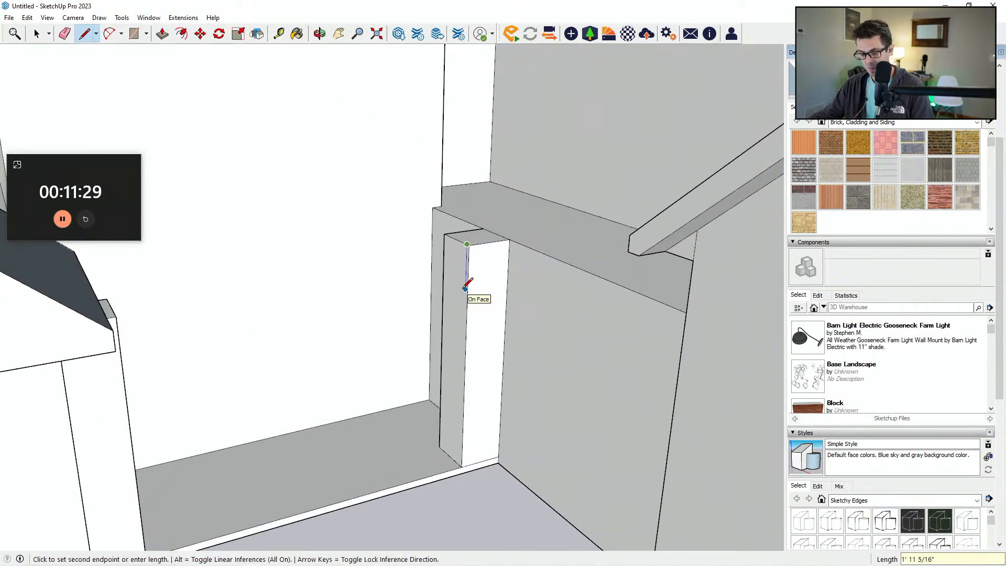
pyautogui.hotkey('ctrl', 'z')
pyautogui.click(467, 244)
pyautogui.scroll(2, 454, 264)
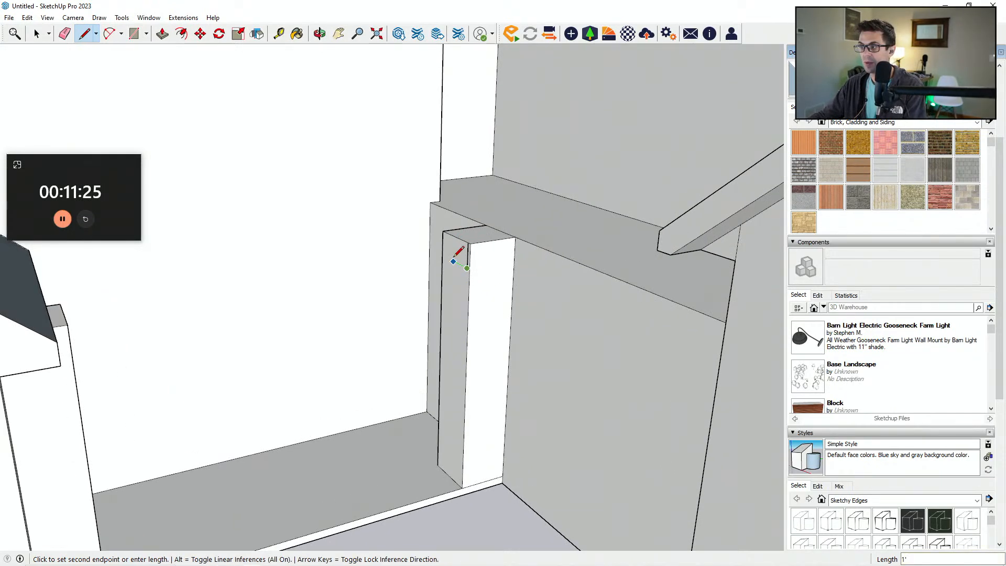
pyautogui.click(454, 236)
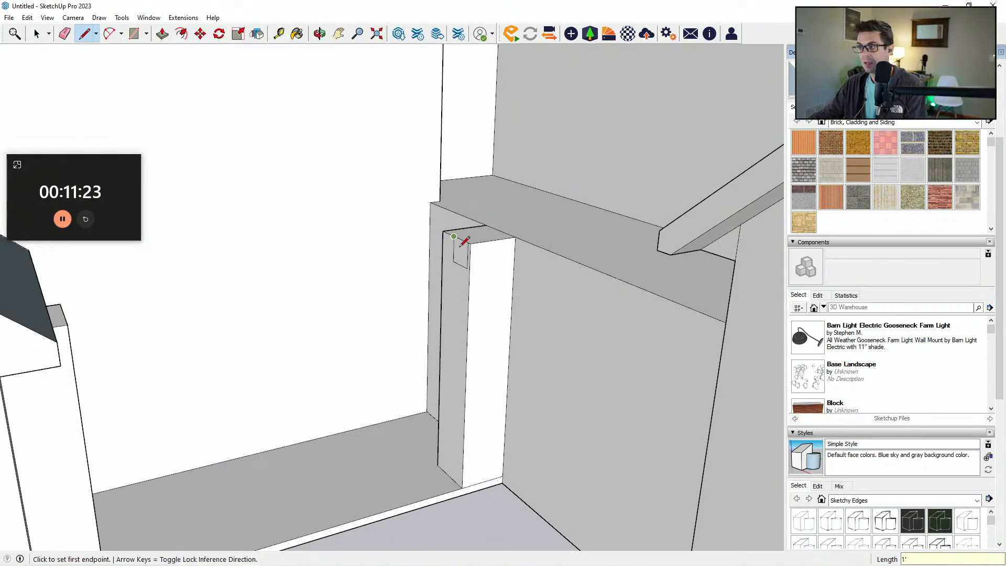
# Step: Extrude the beam profile from the first post across to the second post
pyautogui.scroll(-1, 462, 261)
pyautogui.press('p')
pyautogui.click(459, 261)
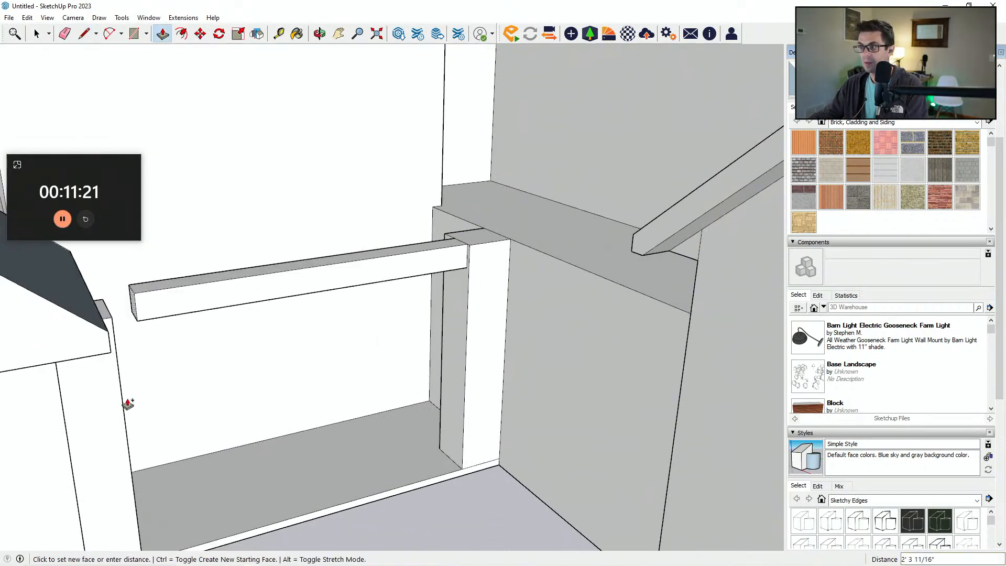
pyautogui.click(118, 369)
pyautogui.moveTo(205, 385); pyautogui.dragTo(96, 297, button='middle')
# Step: Raise the second post's top 8" so it is level with the beam
pyautogui.scroll(1, 92, 290)
pyautogui.click(92, 288)
pyautogui.click(106, 270)
pyautogui.scroll(-3, 225, 359)
pyautogui.scroll(-2, 449, 352)
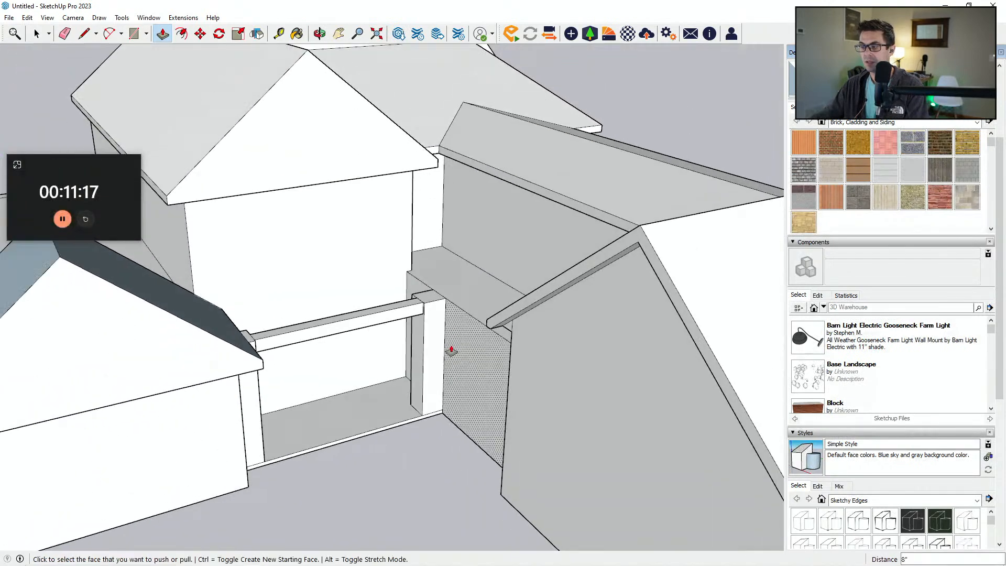
pyautogui.press('l')
pyautogui.click(447, 302)
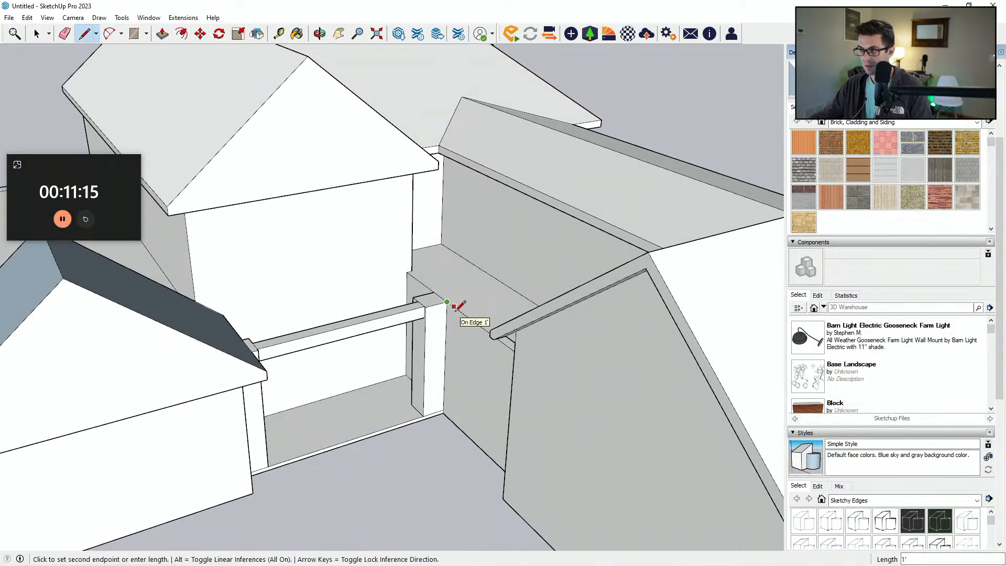
pyautogui.scroll(-2, 251, 335)
pyautogui.moveTo(236, 293)
pyautogui.mouseDown(button='middle')
pyautogui.moveTo(143, 274)
pyautogui.moveTo(254, 249)
pyautogui.moveTo(258, 230)
pyautogui.moveTo(218, 292)
pyautogui.mouseUp(button='middle')
pyautogui.scroll(2, 166, 319)
pyautogui.click(219, 290)
pyautogui.scroll(3, 220, 289)
pyautogui.press('space')
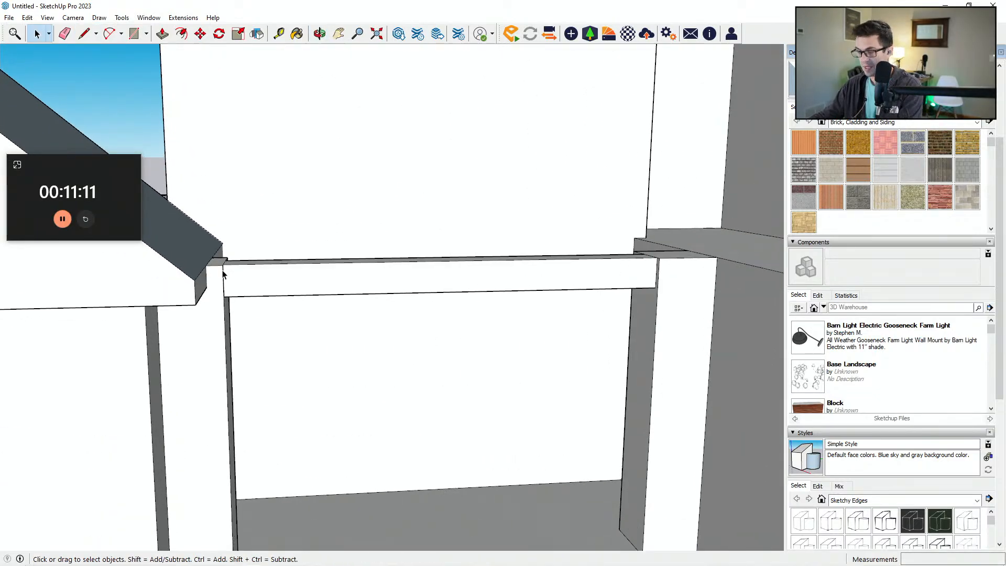
# Step: Extend the underside of the porch beam down by 8"
pyautogui.press('p')
pyautogui.scroll(-3, 275, 276)
pyautogui.click(315, 246)
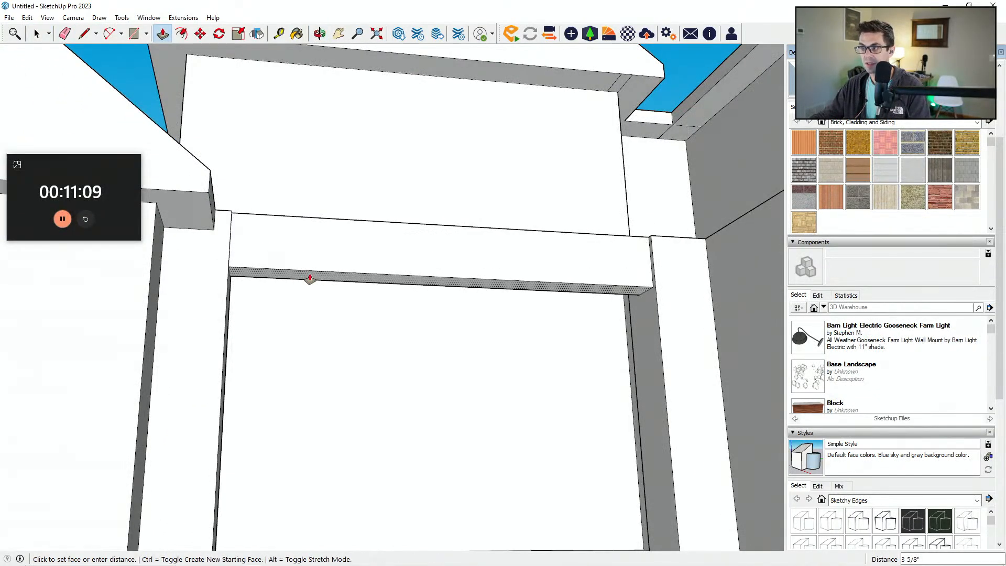
pyautogui.write('8')
pyautogui.press('Return')
# Step: Lower the top faces of the porch beam and its two supporting posts by 8"
pyautogui.moveTo(309, 260); pyautogui.dragTo(303, 455, button='middle')
pyautogui.click(274, 344)
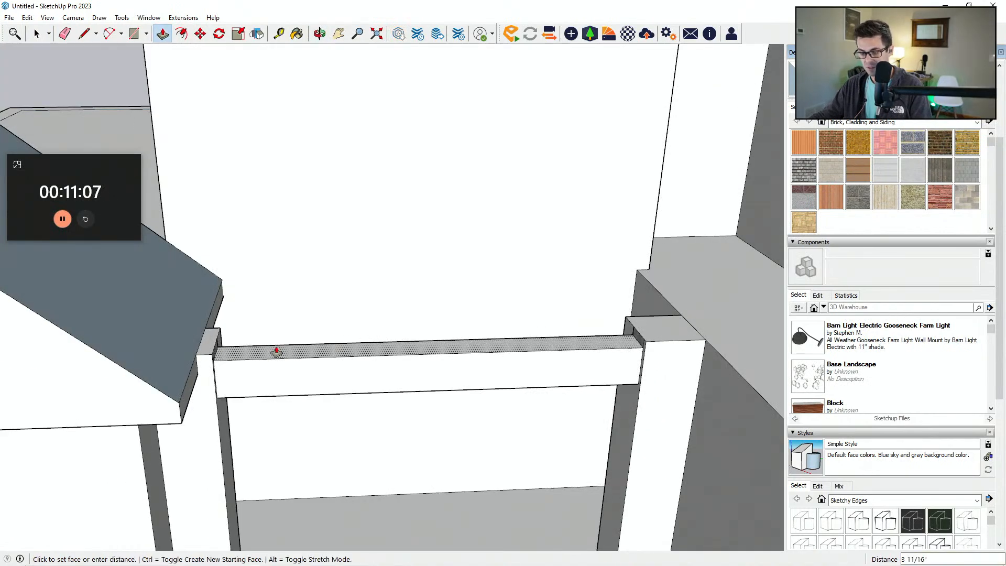
pyautogui.write('8')
pyautogui.press('Return')
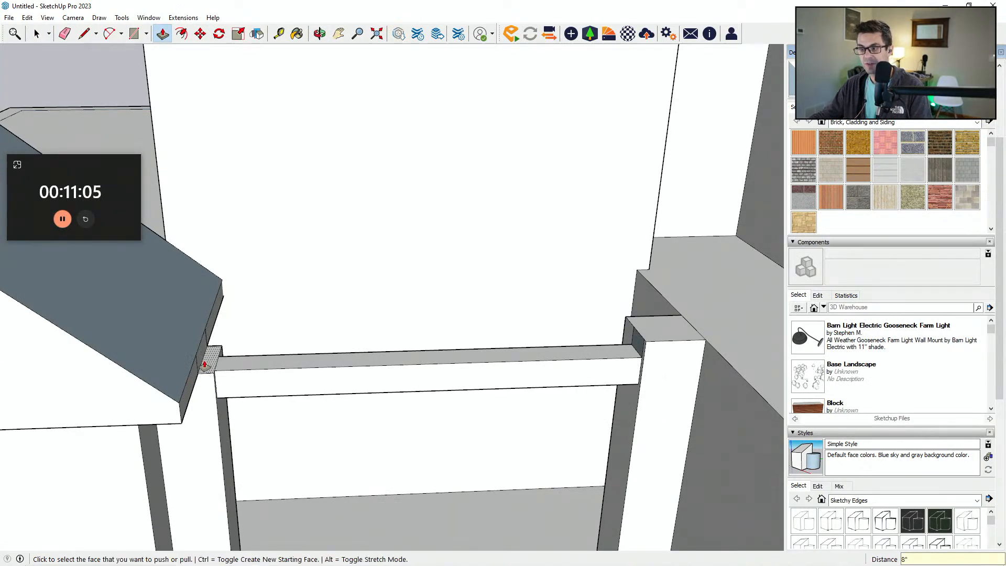
pyautogui.scroll(2, 206, 363)
pyautogui.scroll(-1, 206, 363)
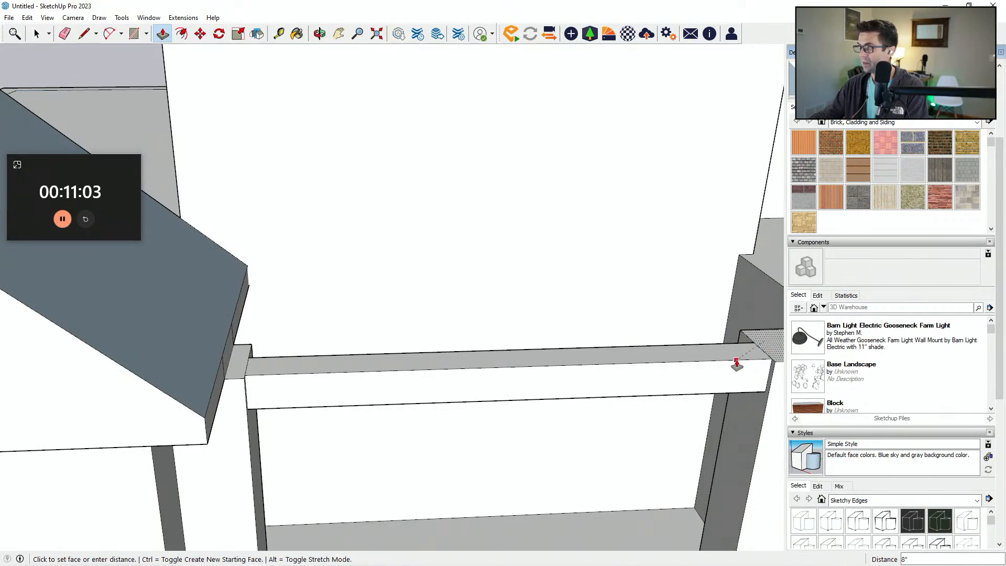
pyautogui.scroll(-3, 414, 367)
pyautogui.moveTo(416, 386); pyautogui.dragTo(611, 355, button='middle')
pyautogui.press('l')
pyautogui.scroll(-2, 654, 330)
pyautogui.click(645, 330)
pyautogui.scroll(-2, 611, 354)
pyautogui.moveTo(700, 297); pyautogui.dragTo(663, 299, button='middle')
pyautogui.scroll(4, 662, 299)
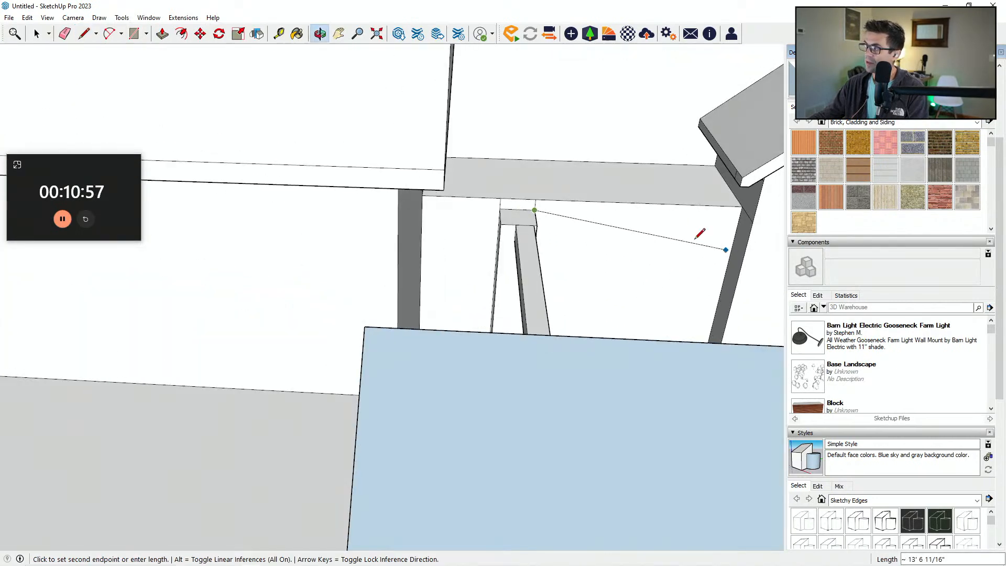
pyautogui.press('Escape')
# Step: Complete the fascia band's lower edge from the porch post to the wall corner and extend the band outward as an eave overhang
pyautogui.moveTo(680, 218); pyautogui.dragTo(593, 245, button='middle')
pyautogui.click(536, 243)
pyautogui.click(467, 222)
pyautogui.press('e')
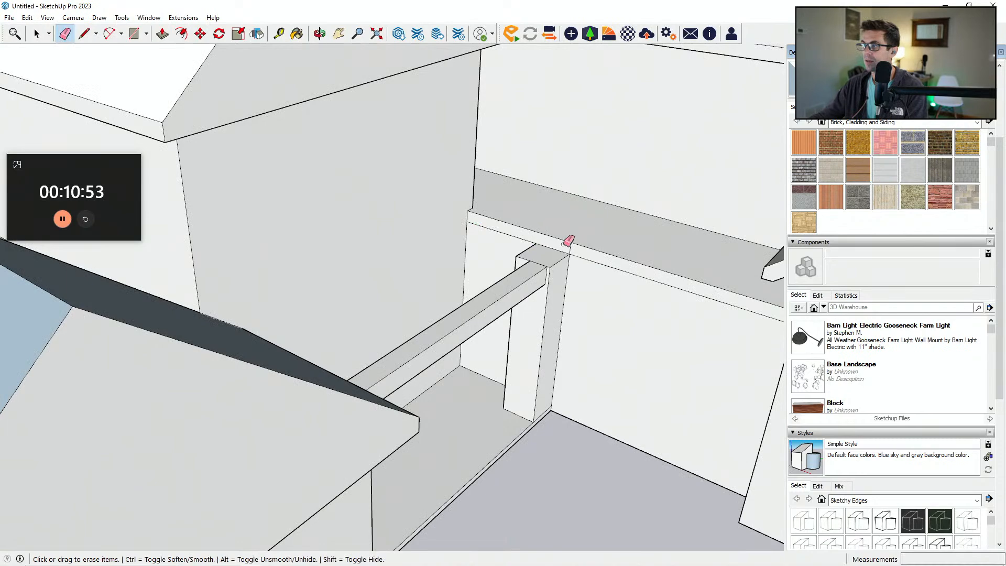
pyautogui.press('p')
pyautogui.moveTo(613, 279); pyautogui.dragTo(422, 345, button='middle')
pyautogui.click(581, 272)
pyautogui.press('Return')
# Step: Draw a line across the porch opening to close the flat face between the beam and the house wall
pyautogui.press('l')
pyautogui.click(486, 247)
pyautogui.click(250, 253)
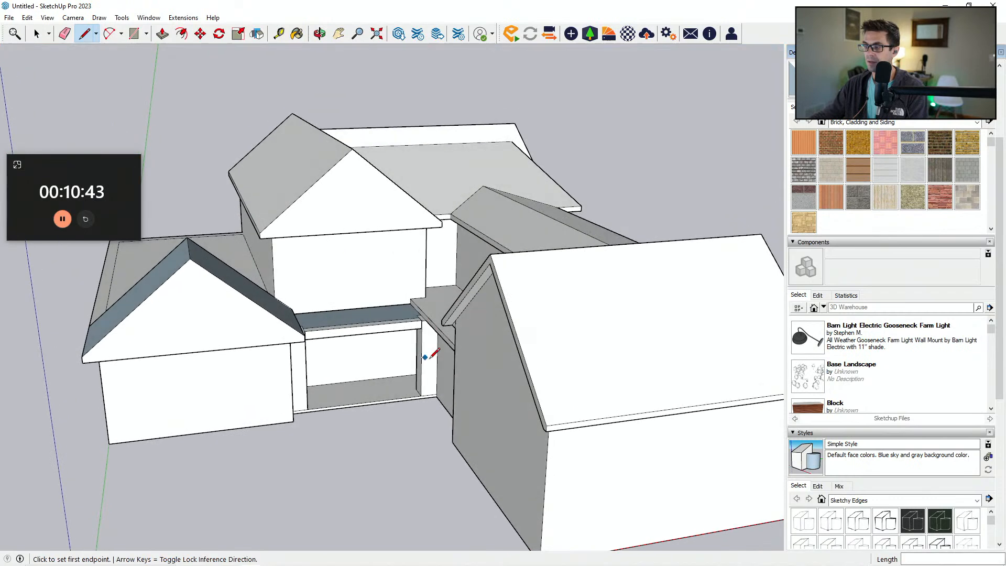
# Step: Mark off an 18" length along the wing's overhang fascia, starting beside the porch beam's end
pyautogui.moveTo(483, 307); pyautogui.dragTo(387, 341, button='middle')
pyautogui.scroll(1, 367, 361)
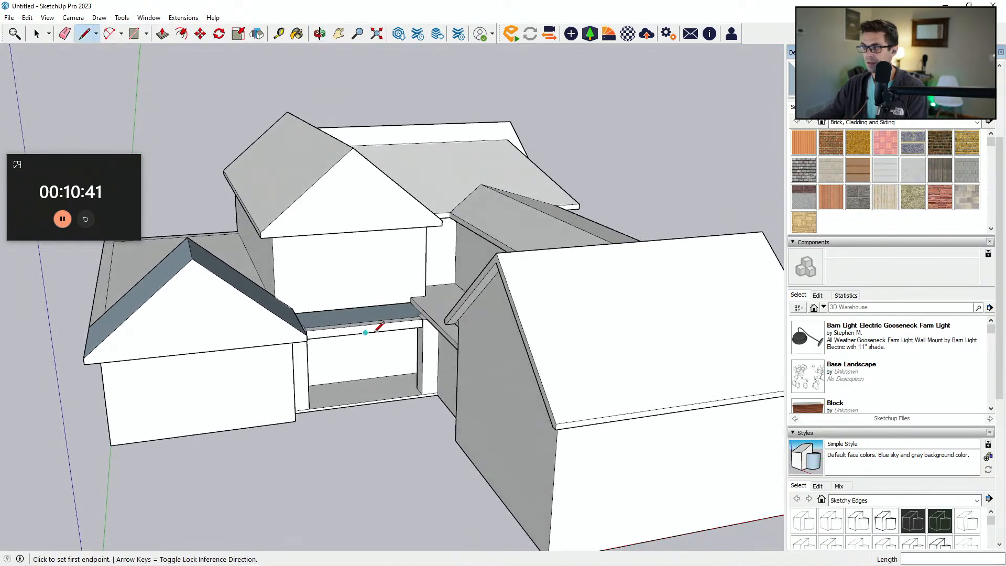
pyautogui.scroll(6, 443, 341)
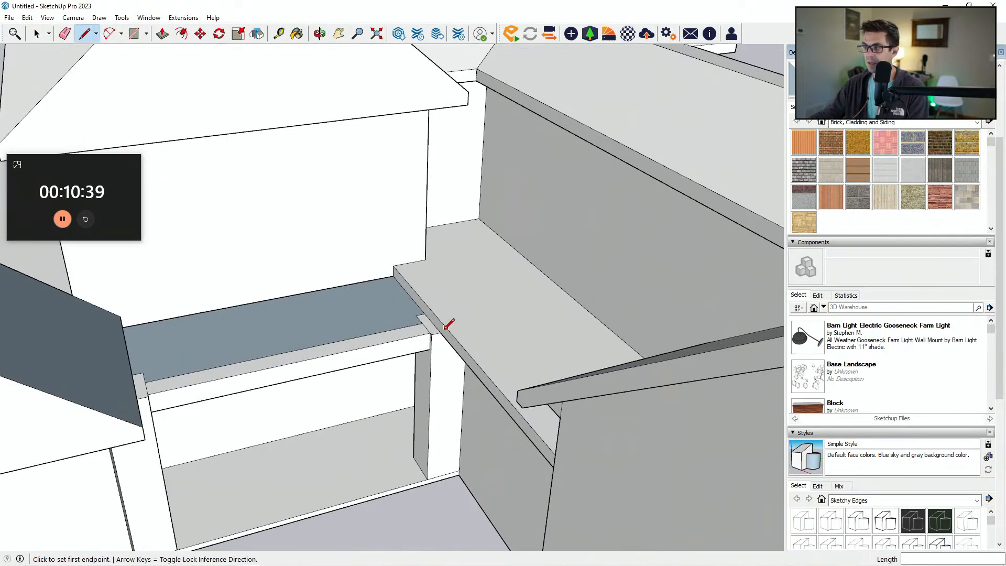
pyautogui.click(441, 334)
pyautogui.write('18')
pyautogui.press('Return')
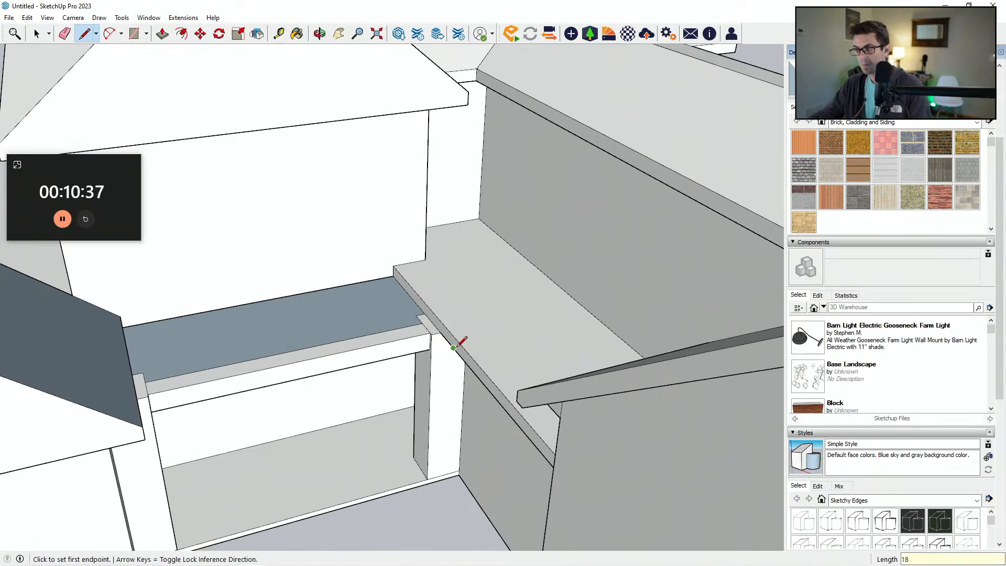
# Step: Pull the marked fascia section 14' 6" across the porch to the front gabled wing
pyautogui.moveTo(460, 341); pyautogui.dragTo(458, 329, button='middle')
pyautogui.press('p')
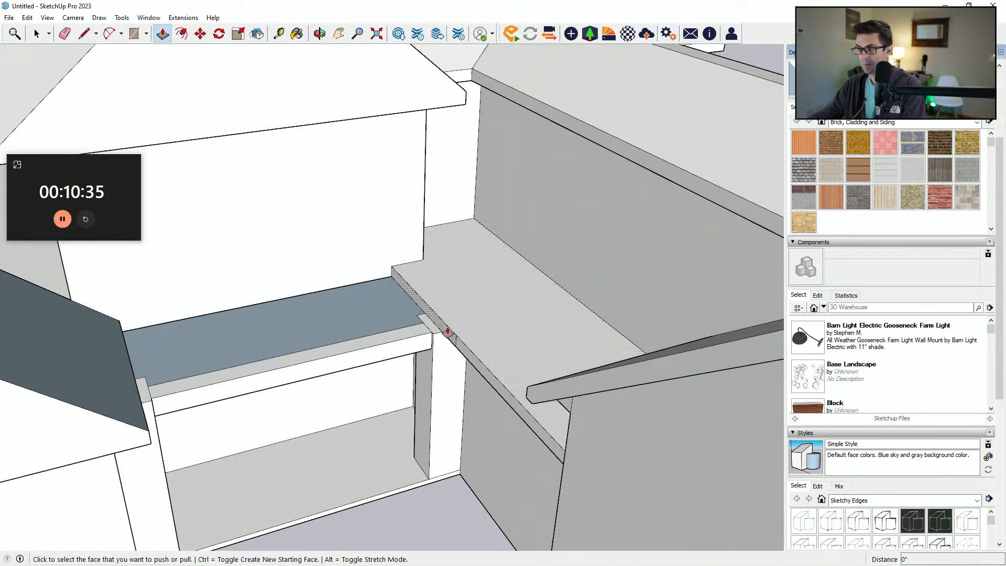
pyautogui.click(449, 335)
pyautogui.press('Escape')
pyautogui.click(450, 338)
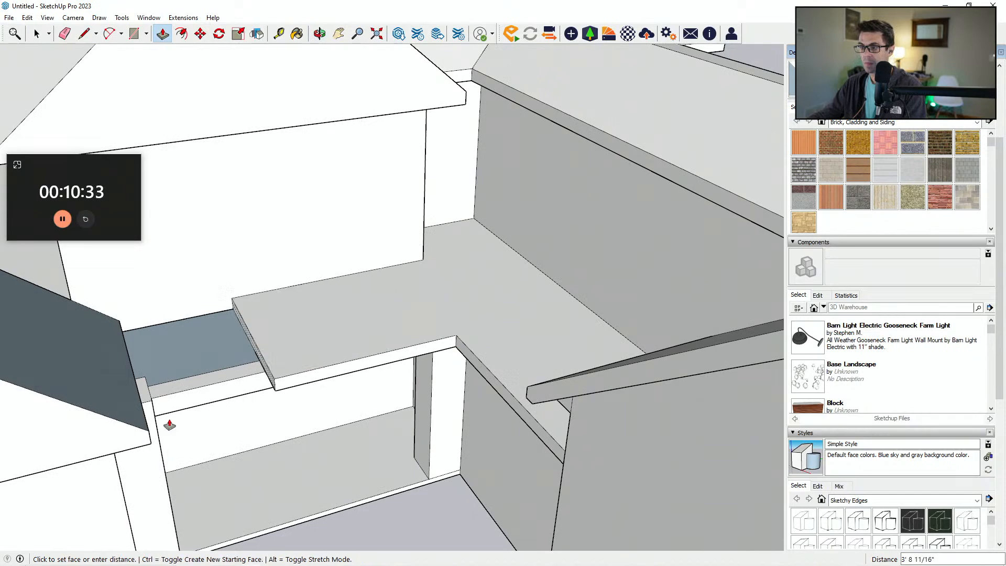
pyautogui.click(132, 424)
pyautogui.scroll(-10, 168, 360)
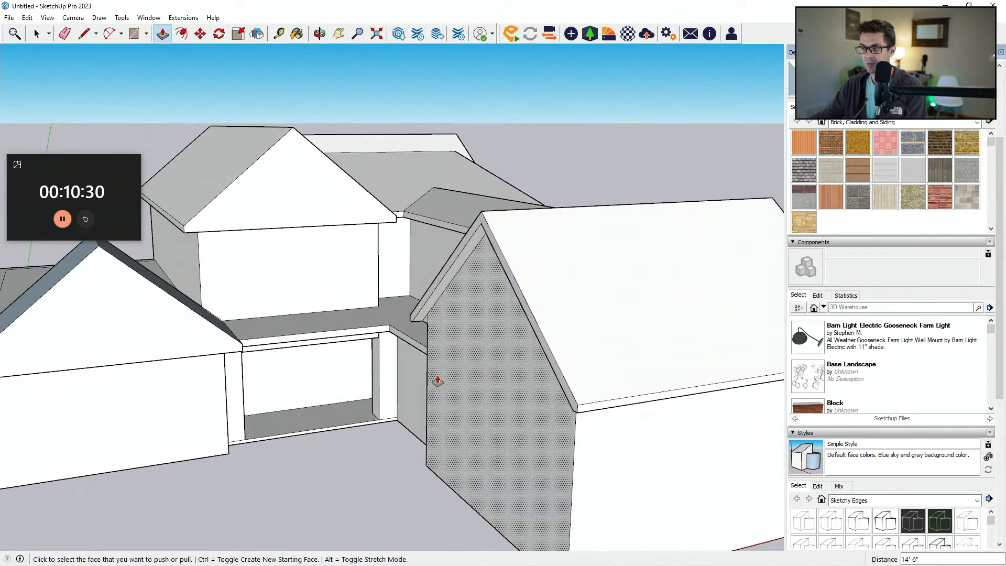
# Step: Draw a triangular sloping face rising from the inside corner where the porch and wing eaves meet
pyautogui.scroll(5, 400, 333)
pyautogui.press('l')
pyautogui.click(400, 331)
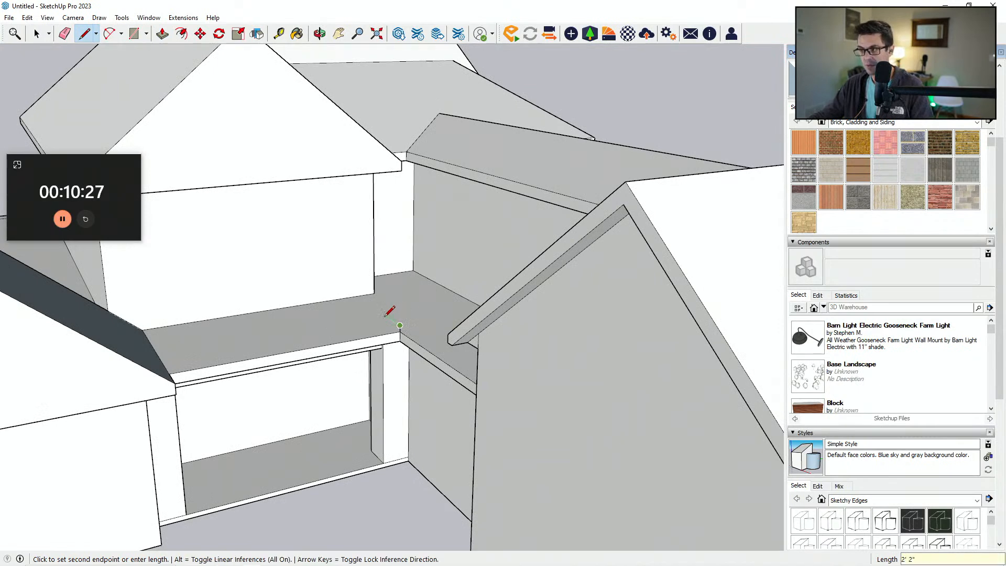
pyautogui.press('e')
pyautogui.press('l')
pyautogui.click(393, 320)
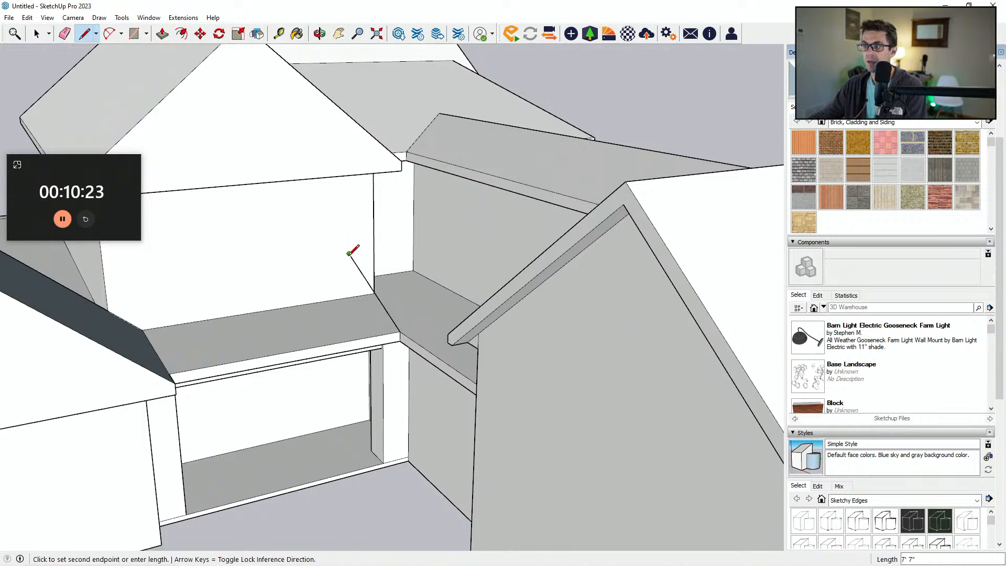
pyautogui.click(374, 250)
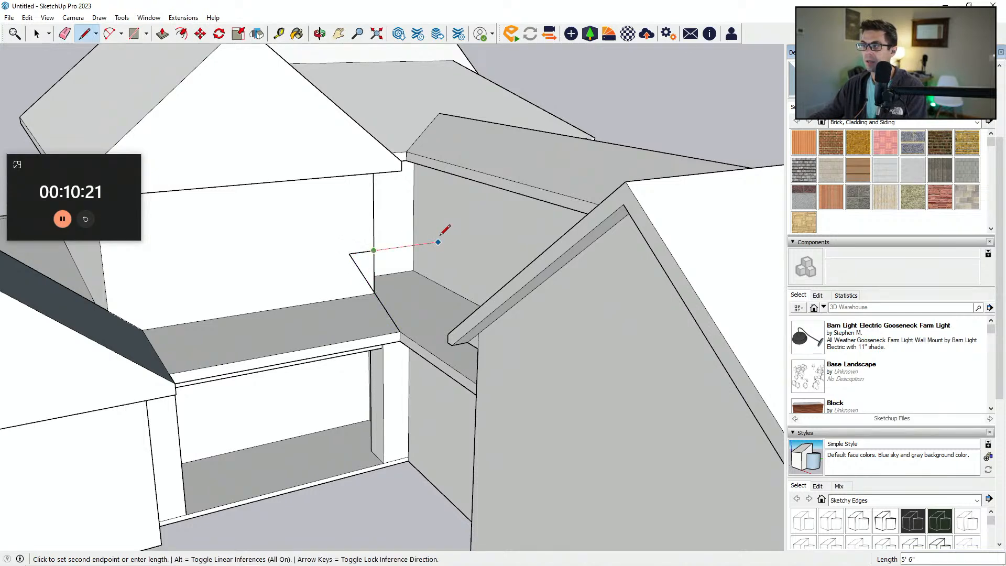
pyautogui.click(401, 331)
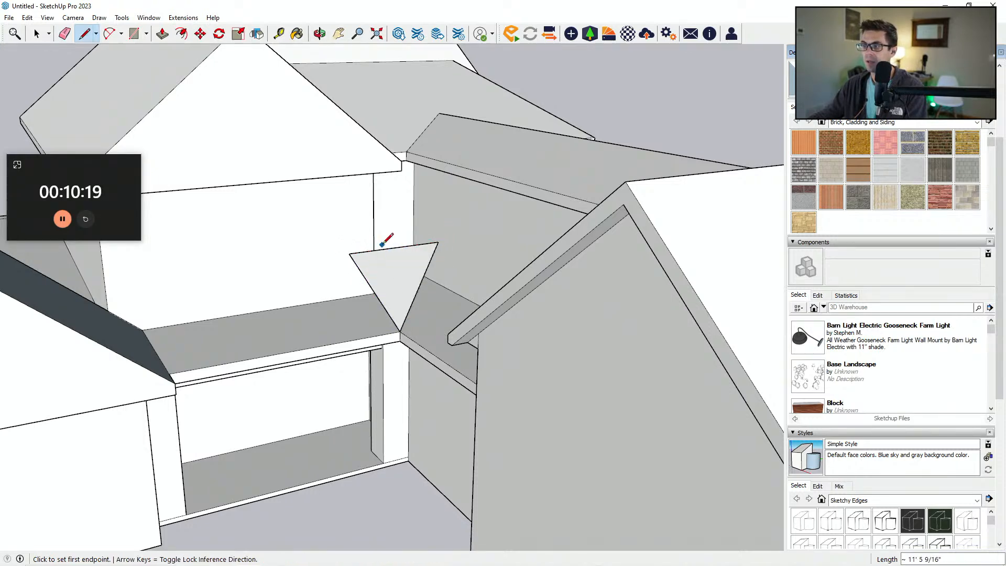
# Step: Extend the triangular slope back to the walls behind it with connecting lines and erase the surplus edge
pyautogui.moveTo(352, 298); pyautogui.dragTo(373, 251, button='middle')
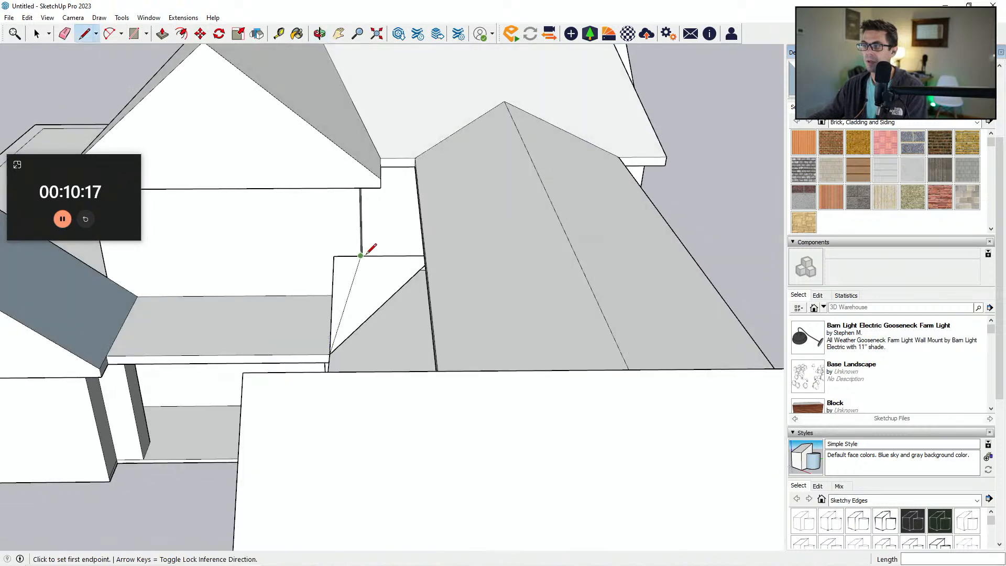
pyautogui.moveTo(377, 209); pyautogui.dragTo(355, 219, button='middle')
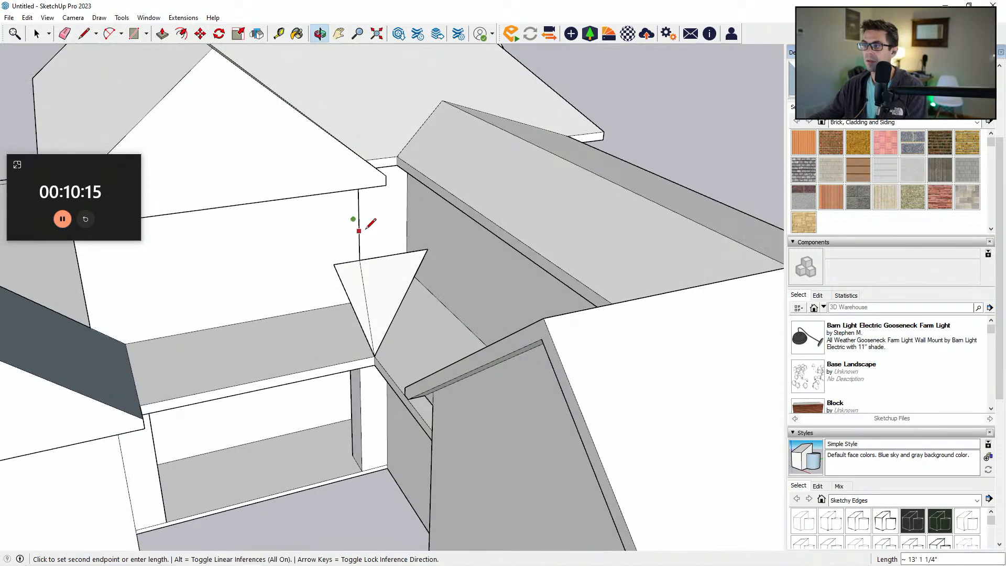
pyautogui.click(427, 248)
pyautogui.moveTo(414, 233); pyautogui.dragTo(356, 252, button='middle')
pyautogui.click(349, 251)
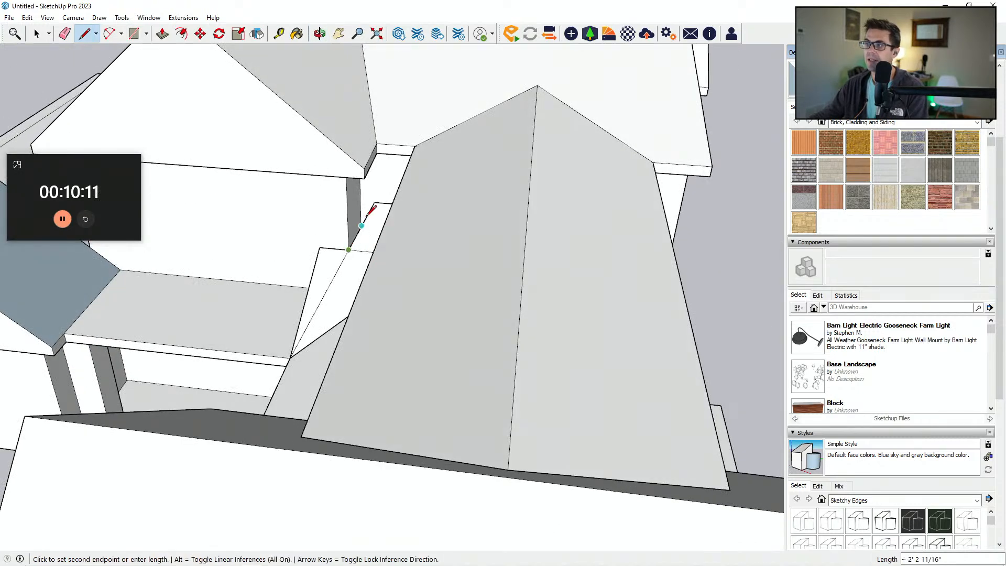
pyautogui.click(360, 200)
pyautogui.press('e')
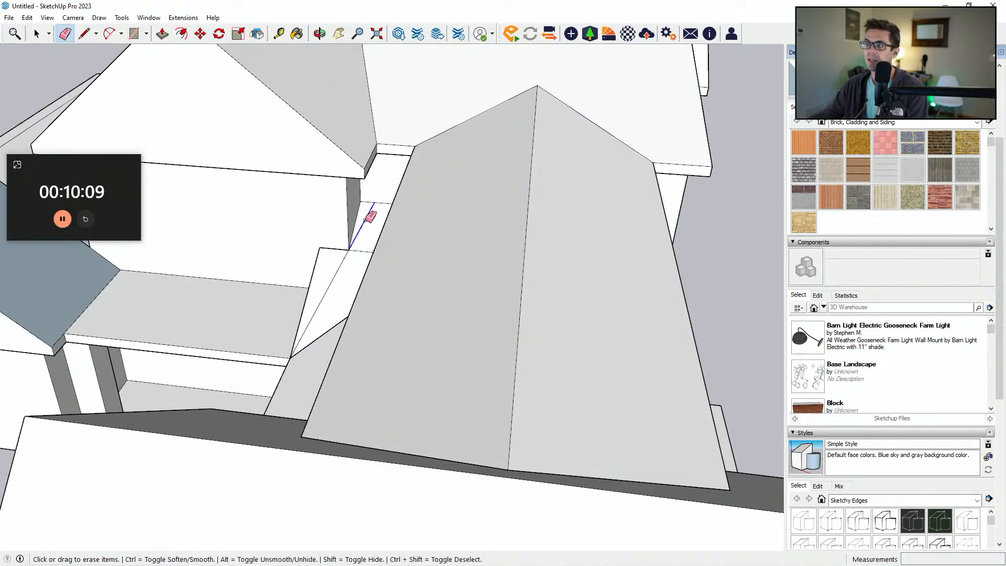
pyautogui.moveTo(342, 267); pyautogui.dragTo(555, 356, button='middle')
# Step: Draw the slope's upper edge along the wing wall to the garage-side gable roof and close the sloping roof face at its eave corner
pyautogui.press('l')
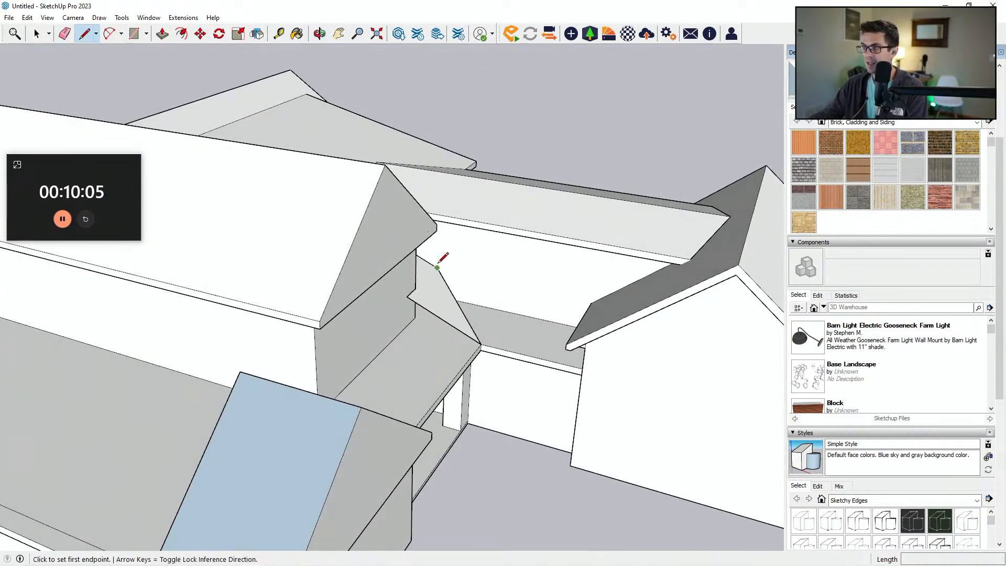
pyautogui.click(437, 267)
pyautogui.scroll(2, 598, 297)
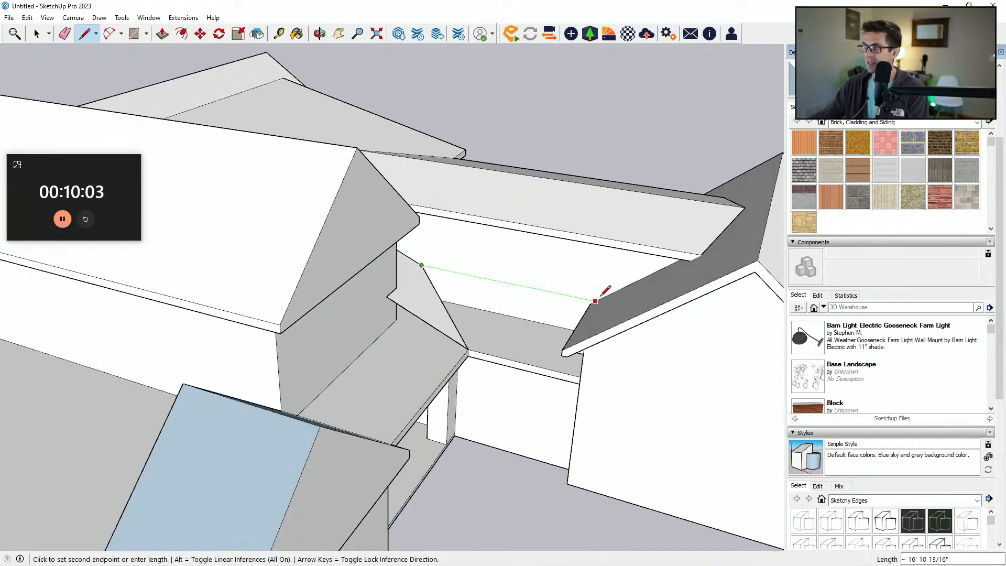
pyautogui.click(601, 296)
pyautogui.click(405, 262)
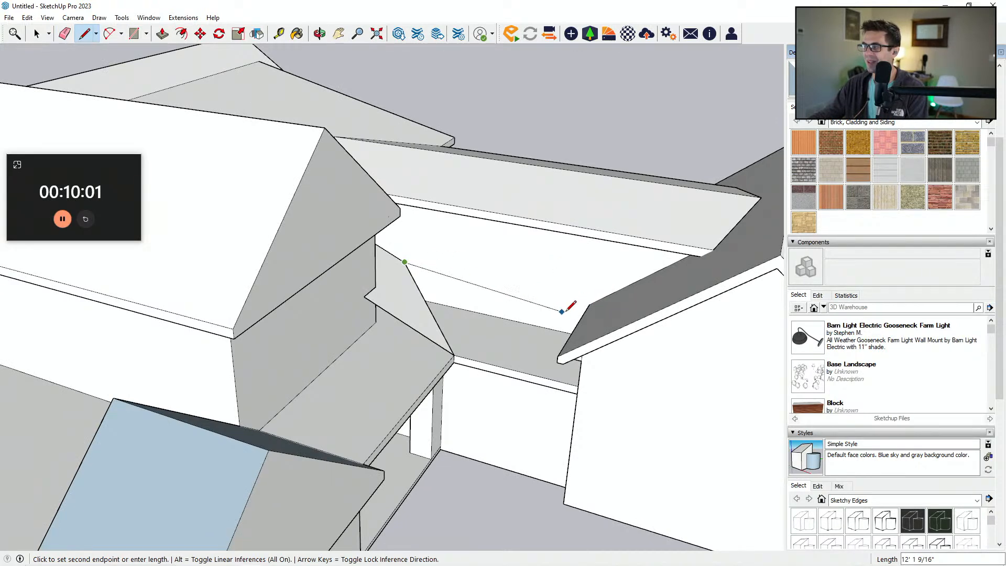
pyautogui.click(602, 298)
pyautogui.click(595, 301)
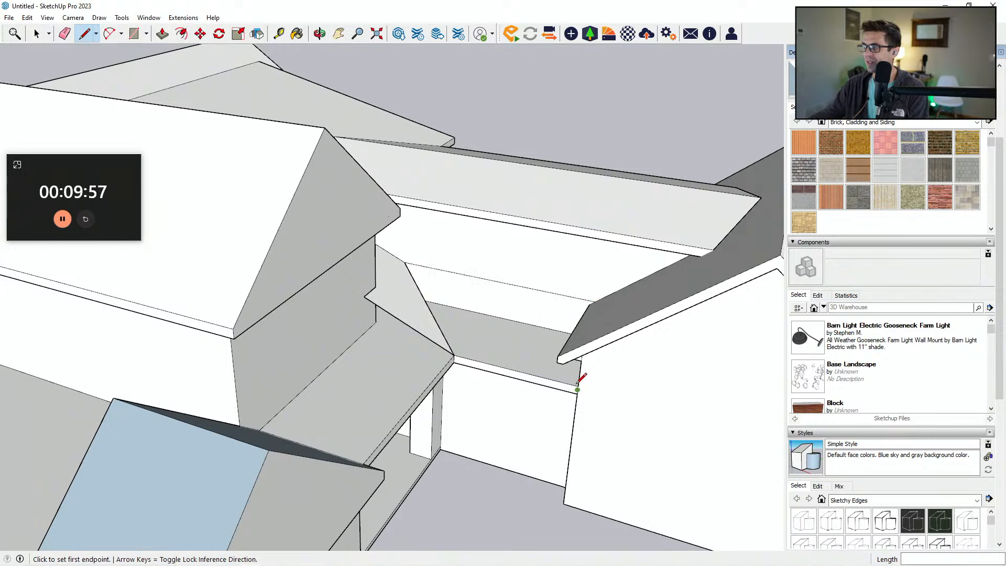
pyautogui.scroll(6, 578, 389)
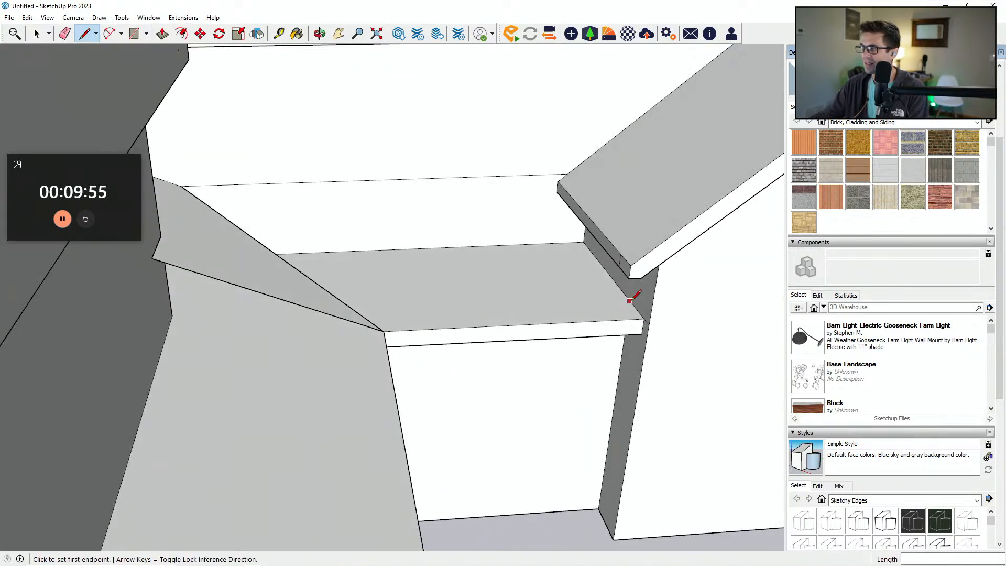
pyautogui.click(644, 318)
# Step: Close the porch's sloping roof with a 17' line along the front wall and erase the leftover seam in the roof face
pyautogui.moveTo(578, 167); pyautogui.dragTo(288, 286, button='middle')
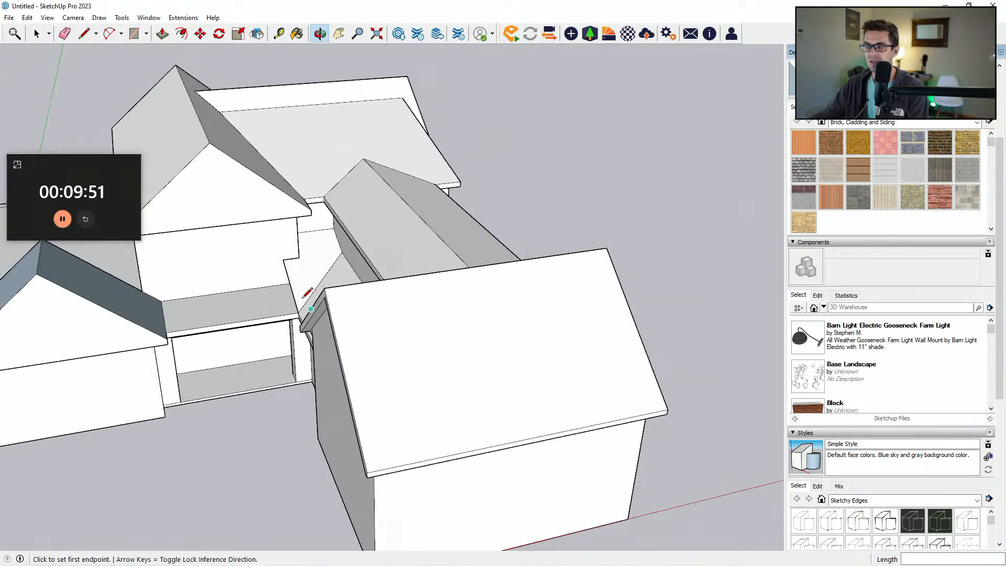
pyautogui.click(282, 261)
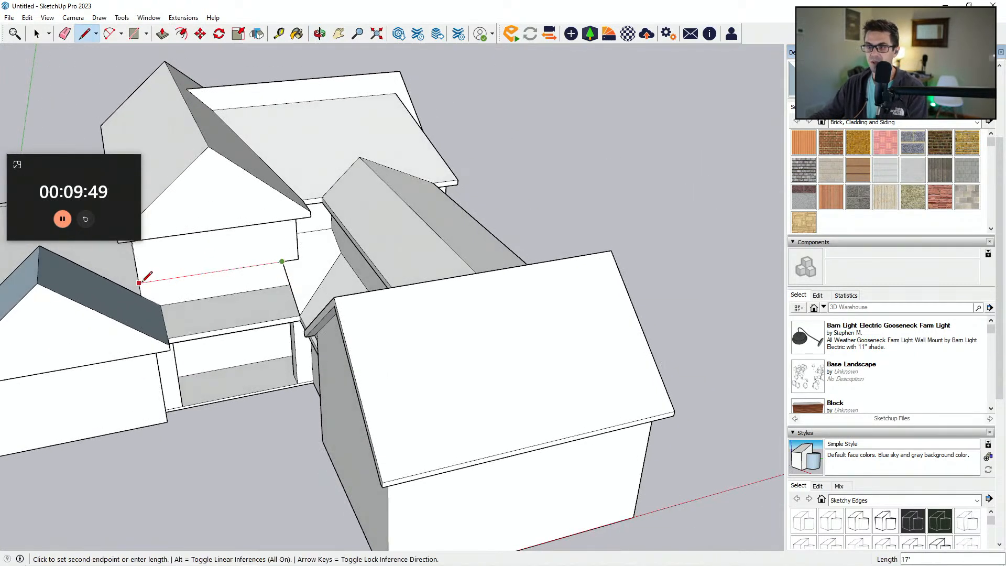
pyautogui.click(141, 282)
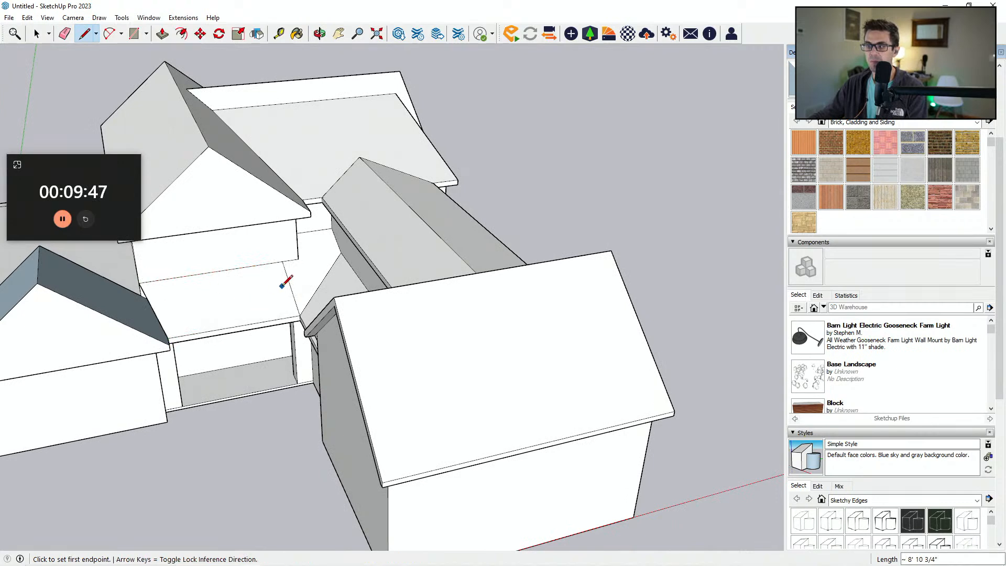
pyautogui.press('e')
pyautogui.click(294, 298)
pyautogui.moveTo(295, 298); pyautogui.dragTo(296, 230, button='middle')
pyautogui.scroll(2, 299, 289)
pyautogui.scroll(3, 292, 290)
pyautogui.click(295, 300)
# Step: Offset the outline of the upper front gable face inward to form its fascia border
pyautogui.scroll(-1, 310, 294)
pyautogui.moveTo(328, 323); pyautogui.dragTo(529, 304, button='middle')
pyautogui.scroll(-3, 535, 330)
pyautogui.moveTo(487, 377); pyautogui.dragTo(476, 341, button='middle')
pyautogui.click(182, 34)
pyautogui.scroll(2, 326, 225)
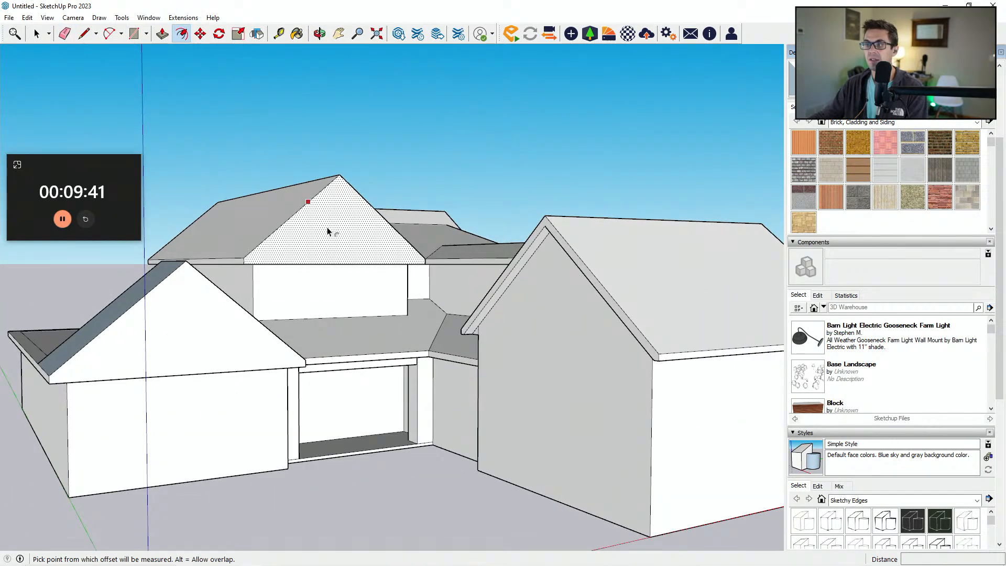
pyautogui.click(333, 231)
pyautogui.scroll(2, 367, 260)
# Step: Extend the offset rake lines down to the upper gable's bottom edge and erase the excess offset edges
pyautogui.press('l')
pyautogui.moveTo(370, 263)
pyautogui.mouseDown(button='middle')
pyautogui.moveTo(414, 243)
pyautogui.moveTo(403, 305)
pyautogui.mouseUp(button='middle')
pyautogui.click(414, 264)
pyautogui.scroll(2, 426, 273)
pyautogui.press('e')
pyautogui.scroll(2, 276, 289)
pyautogui.press('l')
pyautogui.click(244, 269)
pyautogui.press('e')
pyautogui.moveTo(269, 266); pyautogui.dragTo(386, 260, button='middle')
pyautogui.scroll(2, 475, 267)
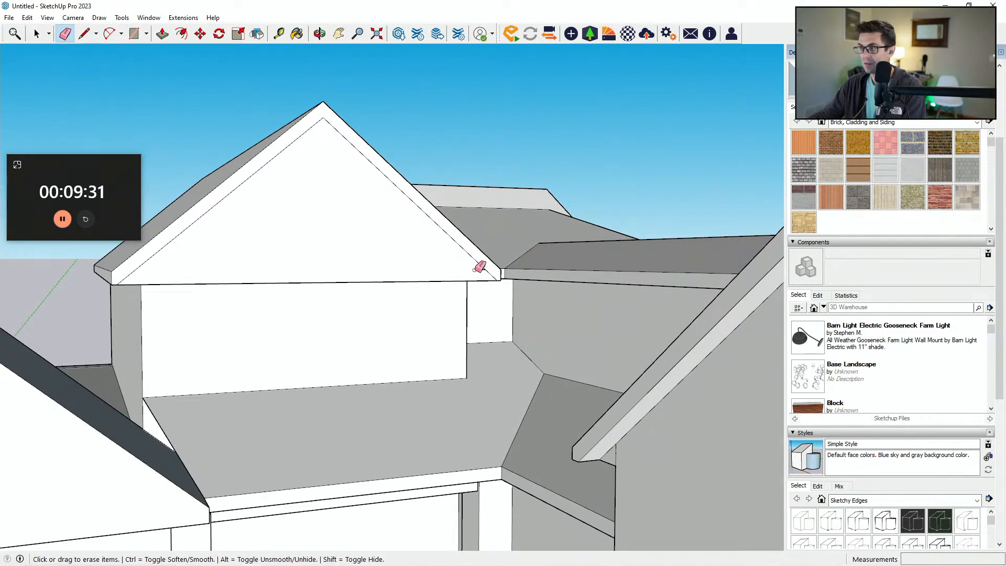
# Step: Push the upper gable's inner triangular face back to the front wall, leaving the roof overhang
pyautogui.scroll(-2, 426, 304)
pyautogui.moveTo(416, 308); pyautogui.dragTo(459, 300, button='middle')
pyautogui.press('p')
pyautogui.click(419, 279)
pyautogui.click(396, 293)
# Step: Draw vertical lines from both upper front wall corners up to the underside of the gable roof, toggling back edges as needed
pyautogui.press('e')
pyautogui.press('k')
pyautogui.press('l')
pyautogui.scroll(2, 463, 282)
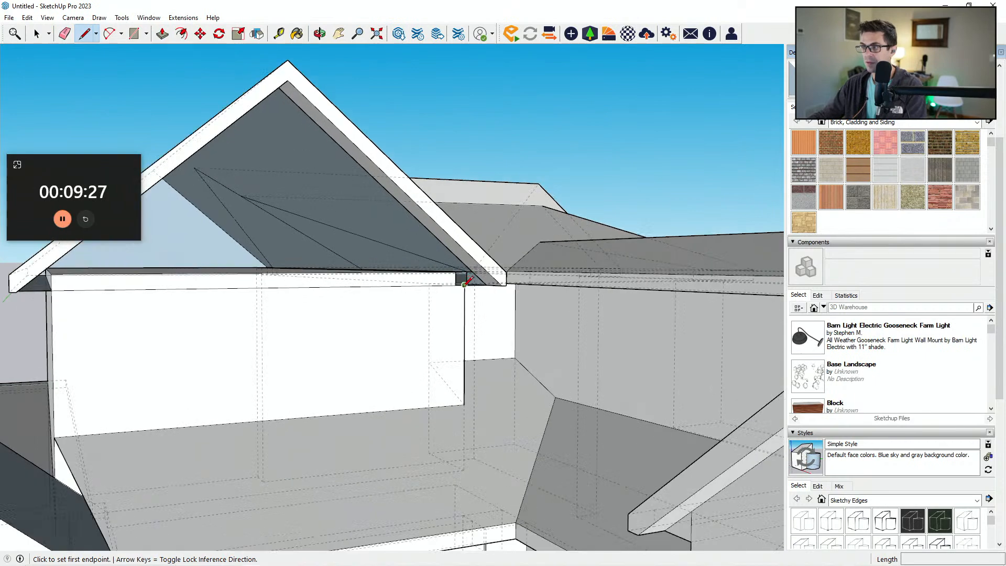
pyautogui.press('k')
pyautogui.scroll(2, 465, 285)
pyautogui.click(465, 283)
pyautogui.click(463, 254)
pyautogui.scroll(-3, 481, 315)
pyautogui.moveTo(370, 311); pyautogui.dragTo(124, 296, button='middle')
pyautogui.click(93, 297)
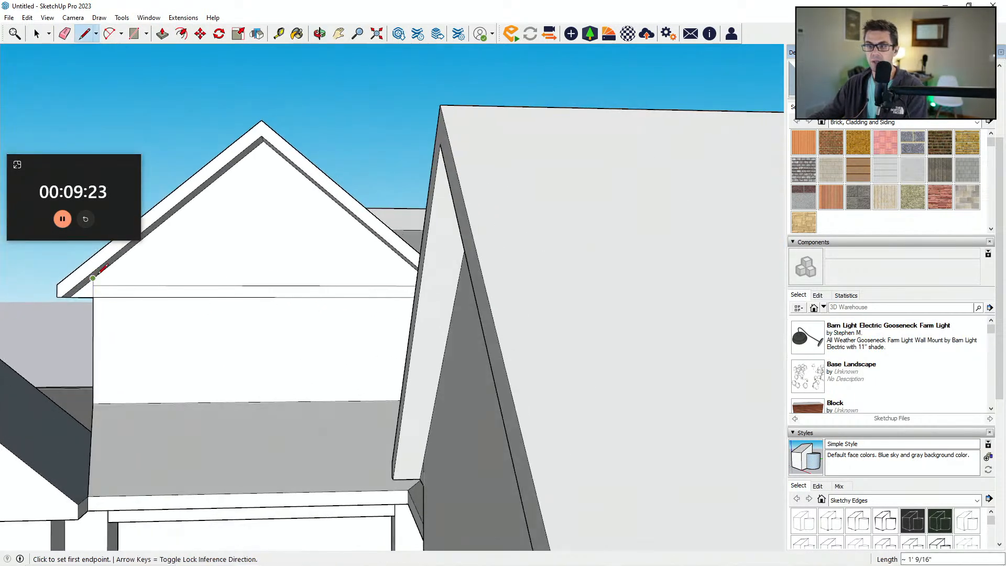
pyautogui.click(93, 278)
# Step: Erase the horizontal edges across the upper gable wall so the gable and wall form one face
pyautogui.press('e')
pyautogui.moveTo(148, 307); pyautogui.dragTo(147, 272)
pyautogui.moveTo(147, 272); pyautogui.dragTo(397, 309, button='middle')
pyautogui.scroll(2, 450, 301)
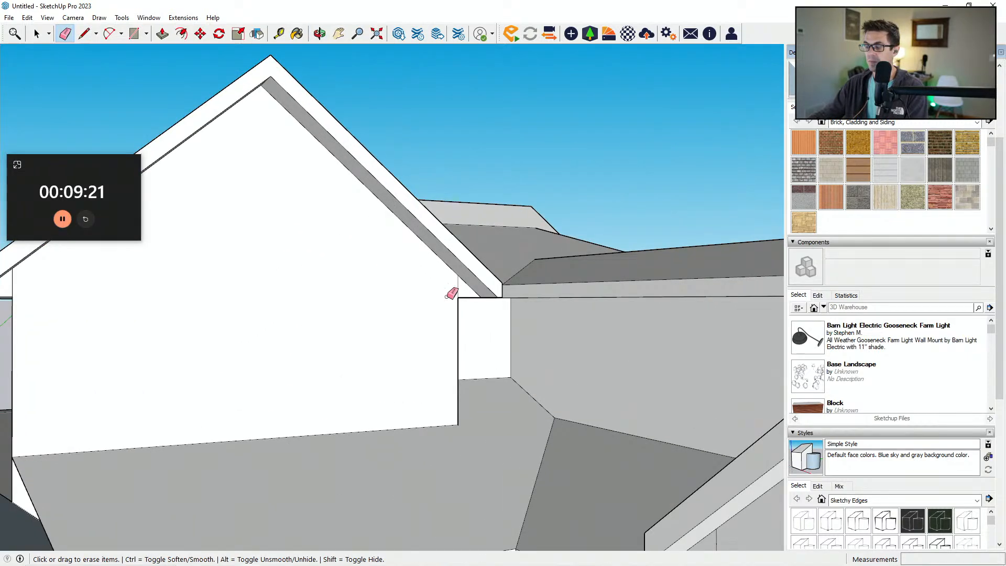
# Step: Examine the whole house massing and its roofs from the front and the side
pyautogui.scroll(-6, 455, 289)
pyautogui.moveTo(303, 381)
pyautogui.mouseDown(button='middle')
pyautogui.moveTo(162, 362)
pyautogui.moveTo(270, 332)
pyautogui.moveTo(370, 371)
pyautogui.mouseUp(button='middle')
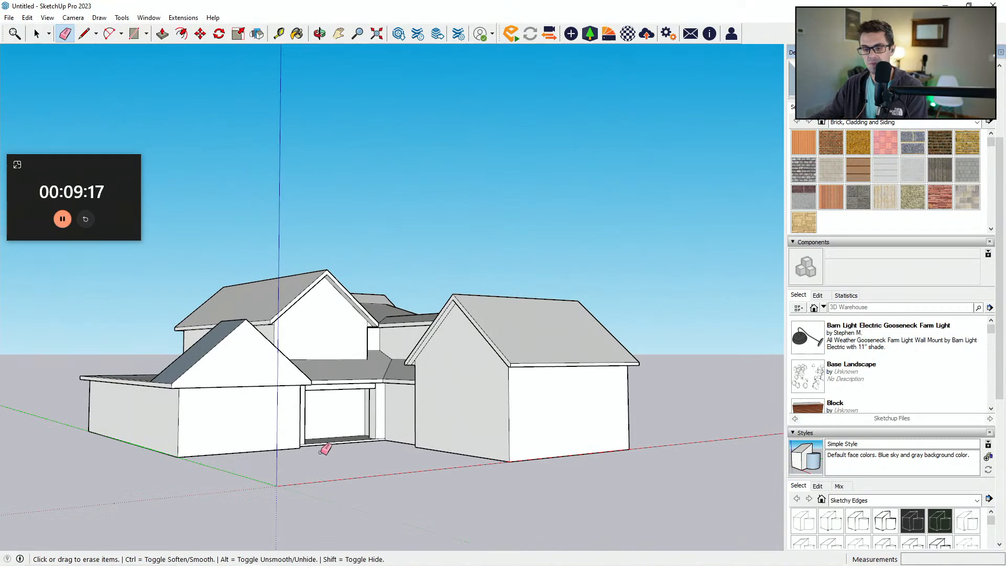
pyautogui.moveTo(288, 441); pyautogui.dragTo(308, 462, button='middle')
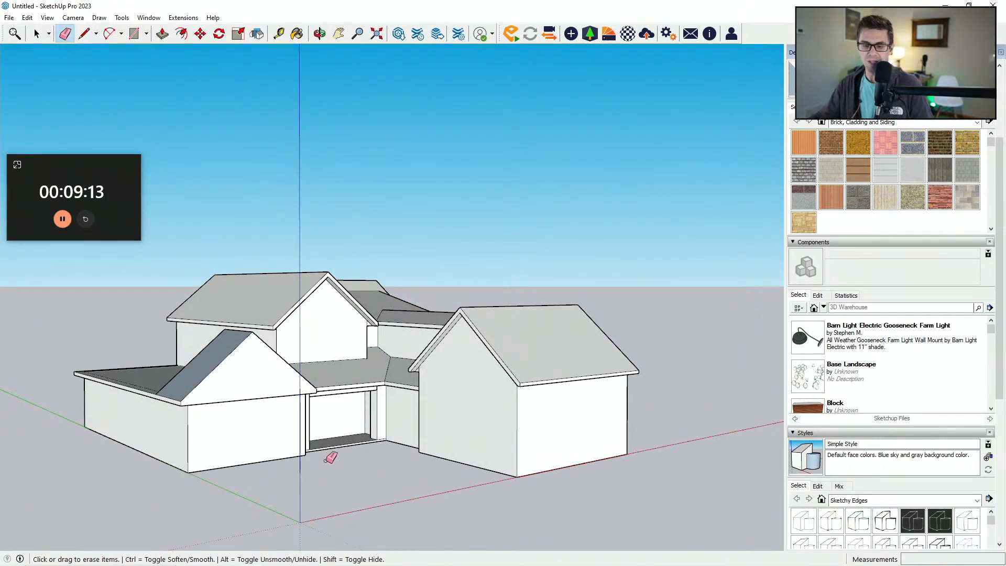
pyautogui.moveTo(378, 369)
pyautogui.mouseDown(button='middle')
pyautogui.moveTo(479, 477)
pyautogui.moveTo(404, 405)
pyautogui.moveTo(389, 404)
pyautogui.moveTo(447, 371)
pyautogui.moveTo(504, 382)
pyautogui.mouseUp(button='middle')
pyautogui.moveTo(389, 401); pyautogui.dragTo(543, 375, button='middle')
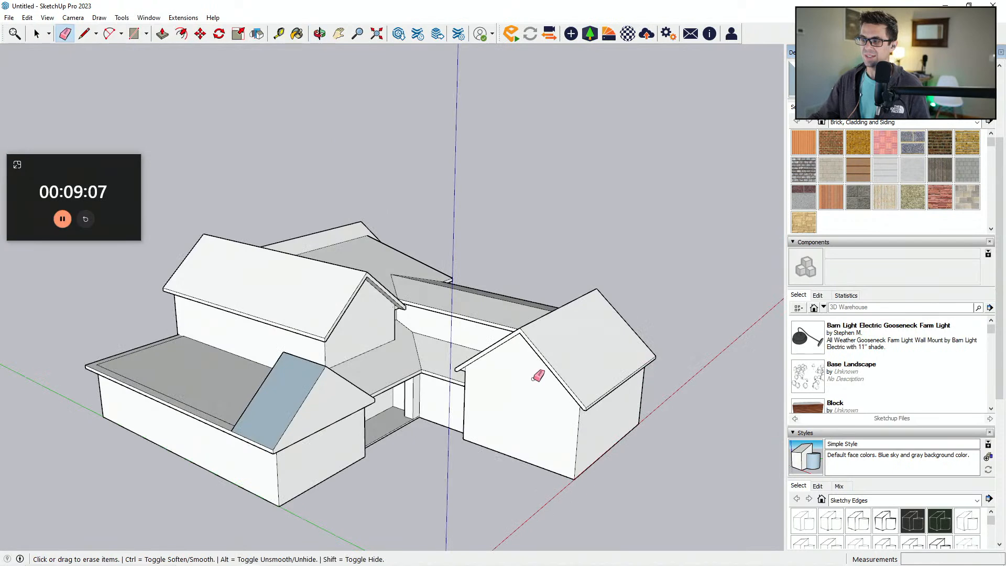
pyautogui.moveTo(444, 407); pyautogui.dragTo(434, 386, button='middle')
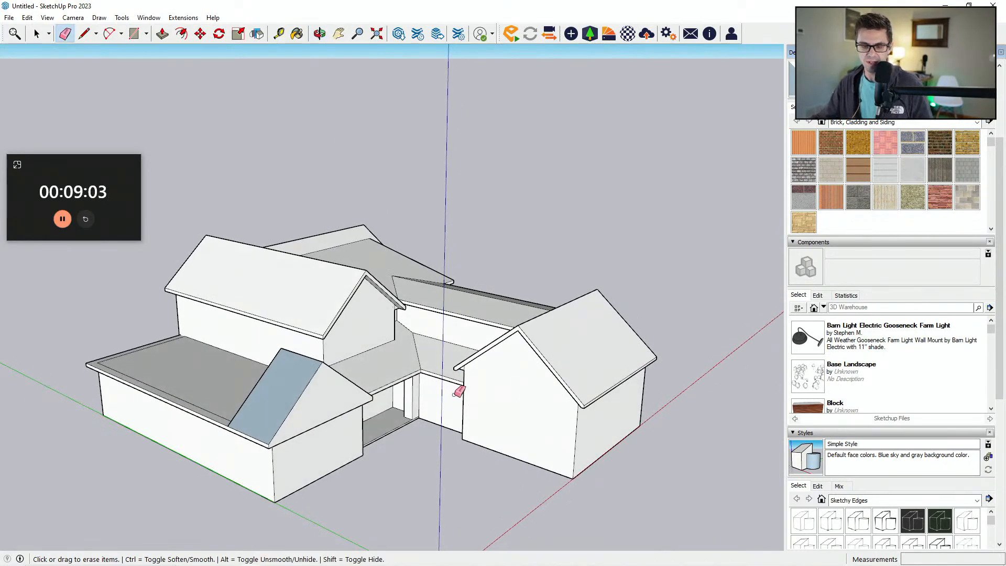
# Step: Push the small front gable's inner triangular face back by 1' beside the lower side roof
pyautogui.moveTo(501, 380); pyautogui.dragTo(440, 478, button='middle')
pyautogui.press('p')
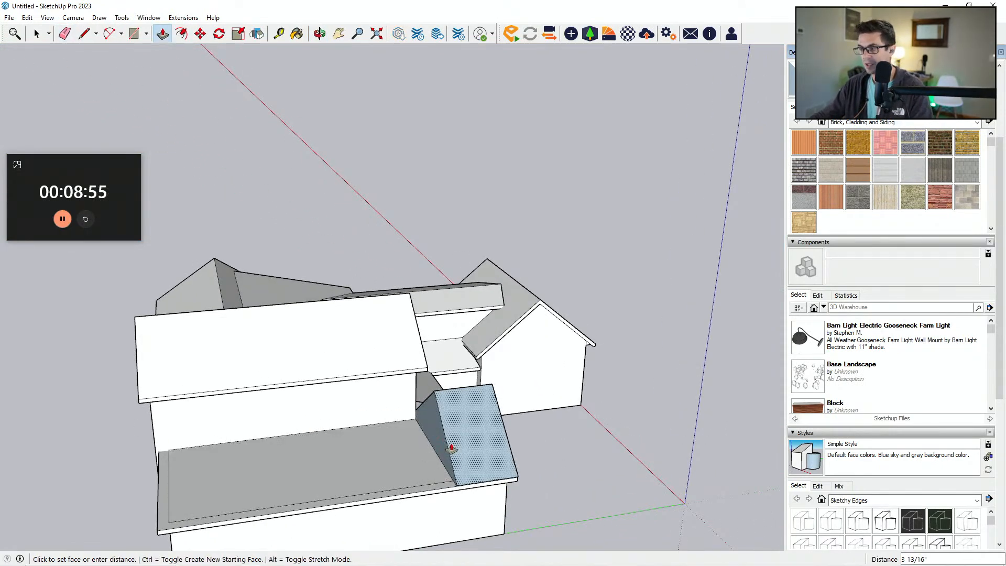
pyautogui.click(440, 443)
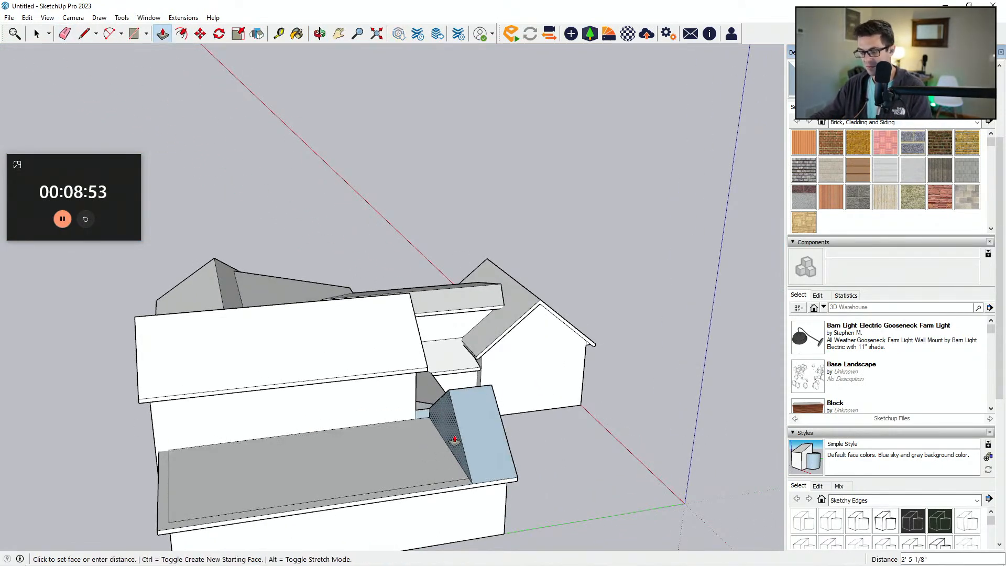
pyautogui.write('1')
pyautogui.press('Return')
pyautogui.moveTo(454, 439); pyautogui.dragTo(337, 488, button='middle')
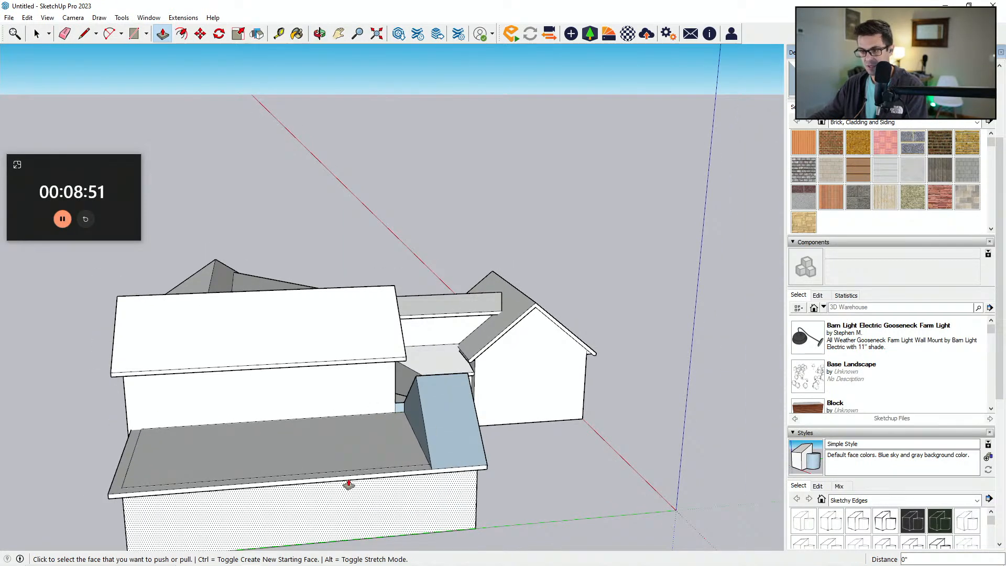
pyautogui.write("2'")
pyautogui.press('Return')
pyautogui.click(410, 422)
pyautogui.write("1'")
pyautogui.press('Return')
pyautogui.moveTo(244, 469); pyautogui.dragTo(246, 505, button='middle')
pyautogui.scroll(2, 246, 506)
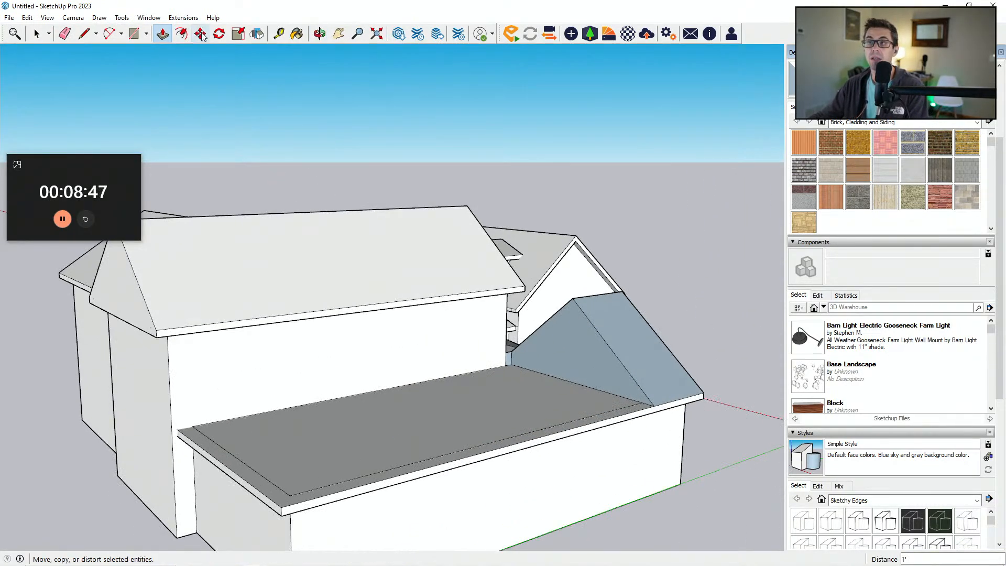
# Step: Measure the overhang width along the lower side roof's end edge
pyautogui.click(279, 33)
pyautogui.scroll(2, 230, 452)
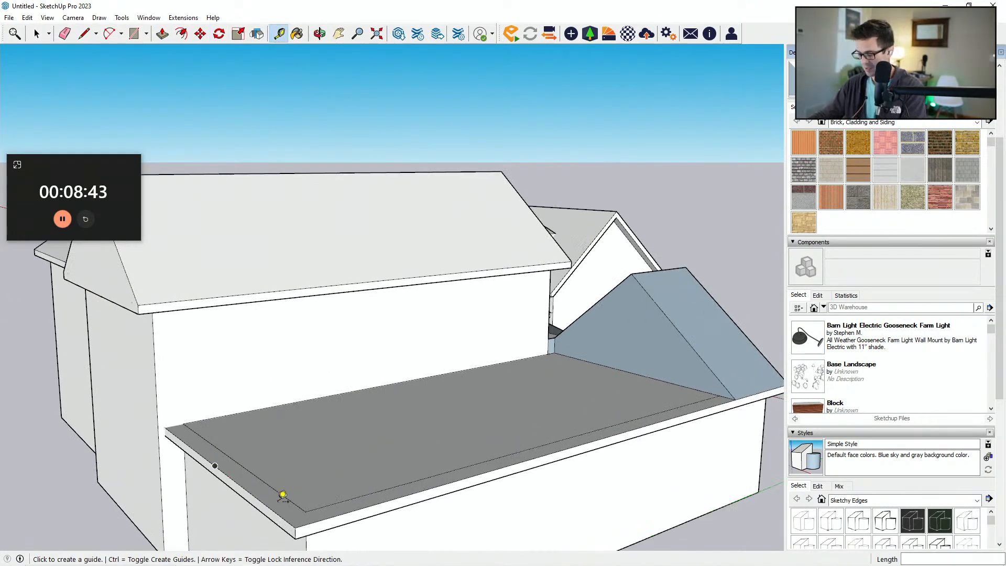
pyautogui.press('p')
pyautogui.scroll(1, 238, 516)
pyautogui.scroll(-5, 249, 504)
pyautogui.moveTo(496, 467); pyautogui.dragTo(682, 474, button='middle')
pyautogui.scroll(3, 665, 441)
pyautogui.press('l')
pyautogui.click(649, 434)
pyautogui.press('Escape')
pyautogui.moveTo(650, 433); pyautogui.dragTo(529, 426, button='middle')
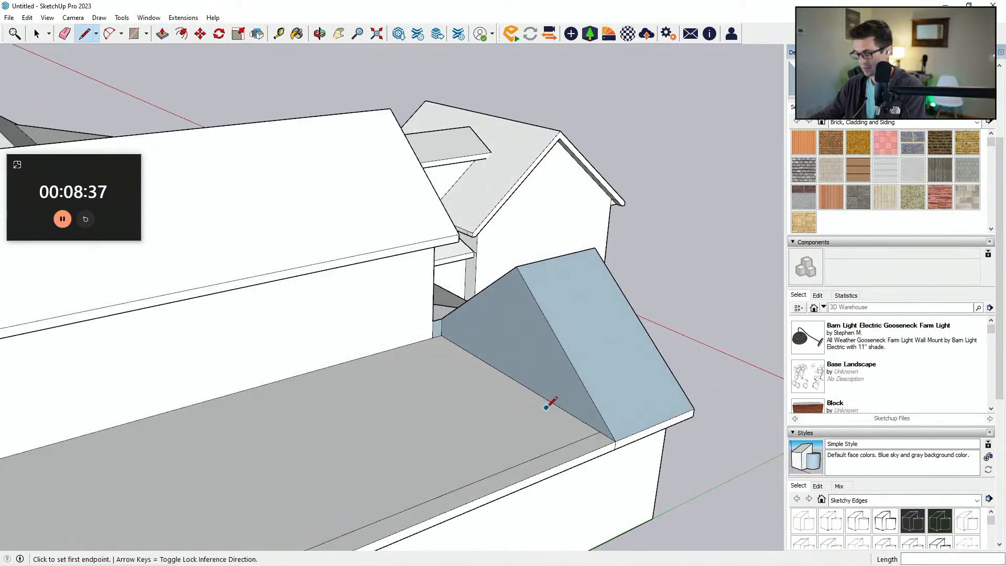
# Step: Undo the last push of the small gable's inner triangular face and push it again by 6"
pyautogui.hotkey('ctrl', 'z')
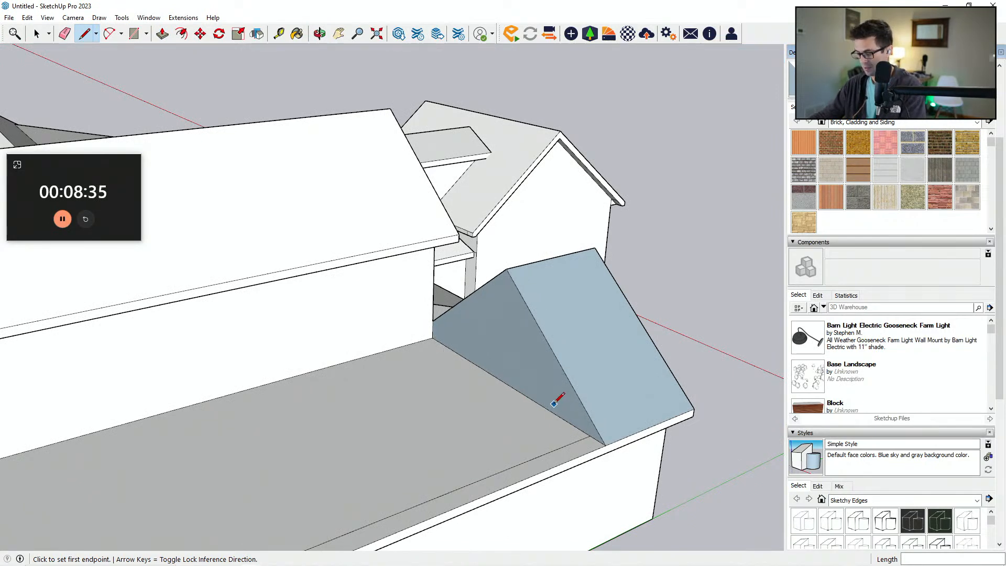
pyautogui.press('p')
pyautogui.hotkey('ctrl', 'z')
pyautogui.press('l')
pyautogui.press('p')
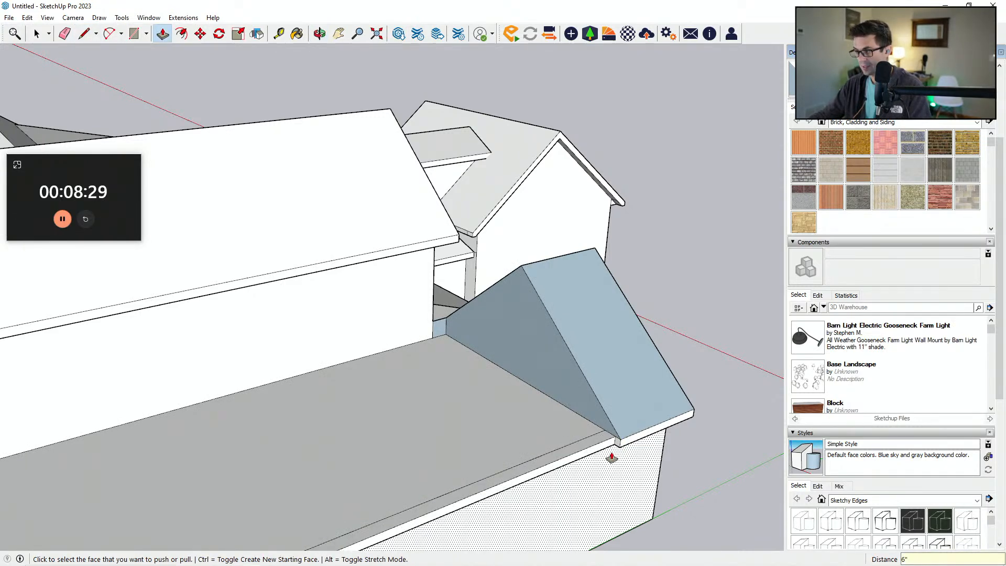
# Step: Draw a short edge from the small gable's lower slope to the adjoining corner of the lower side roof
pyautogui.scroll(2, 611, 457)
pyautogui.press('l')
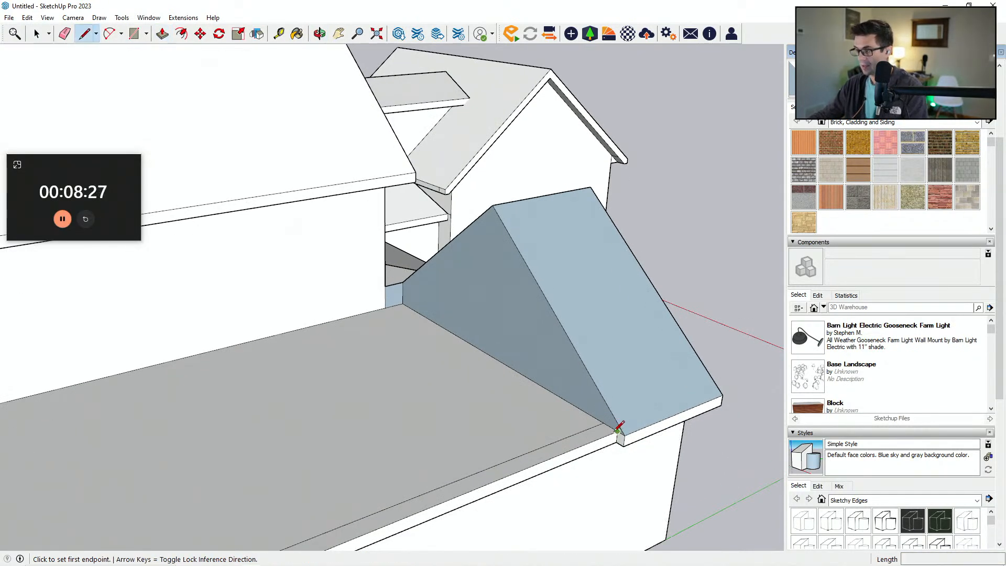
pyautogui.scroll(1, 618, 429)
pyautogui.click(619, 431)
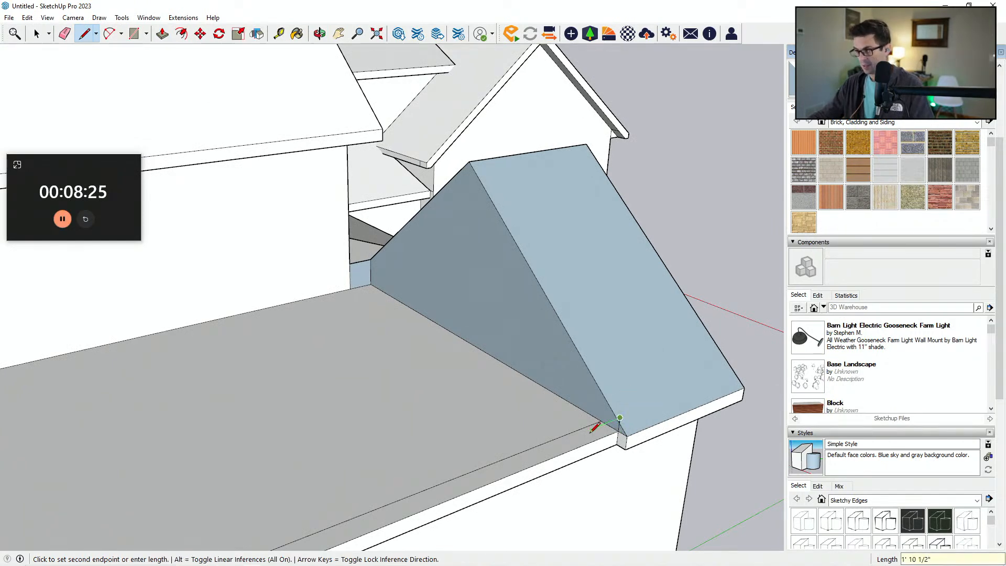
pyautogui.press('Escape')
pyautogui.scroll(-5, 619, 422)
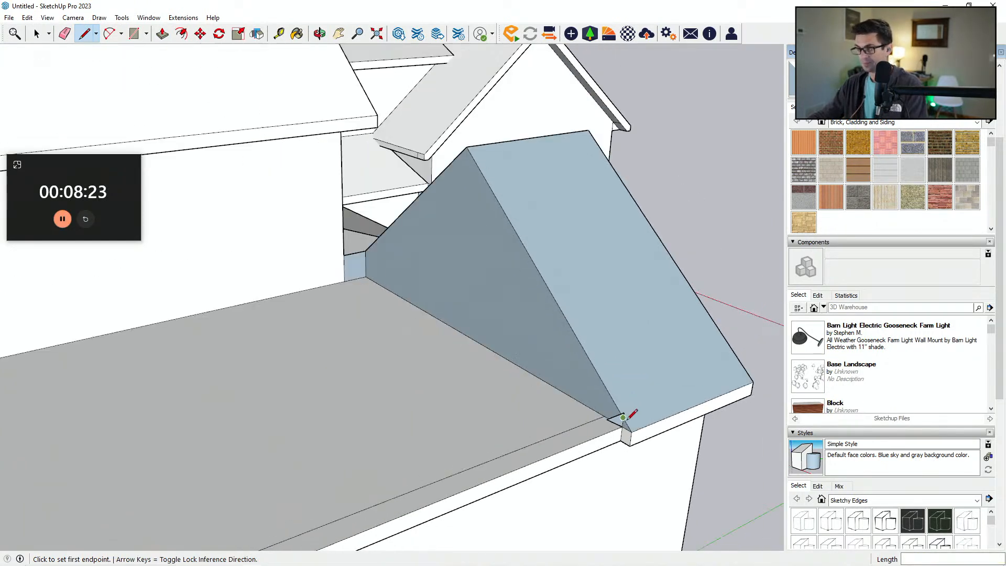
# Step: Draw a long sloped line from the lower side roof's far eave corner, rising toward the small front gable
pyautogui.moveTo(619, 420); pyautogui.dragTo(246, 509, button='middle')
pyautogui.click(245, 488)
pyautogui.moveTo(237, 463); pyautogui.dragTo(259, 414, button='middle')
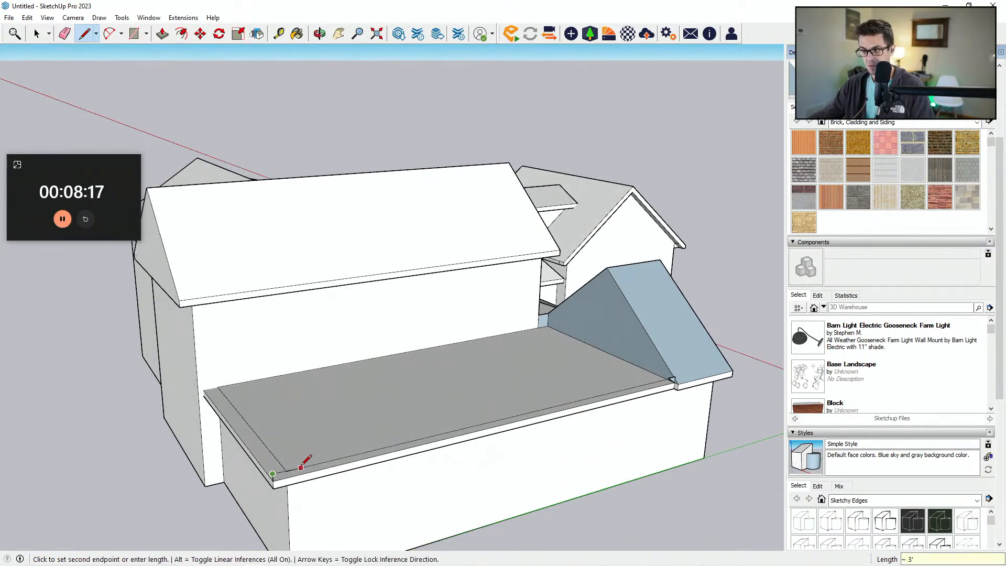
pyautogui.moveTo(278, 475); pyautogui.dragTo(275, 477, button='middle')
pyautogui.press('Escape')
pyautogui.press('e')
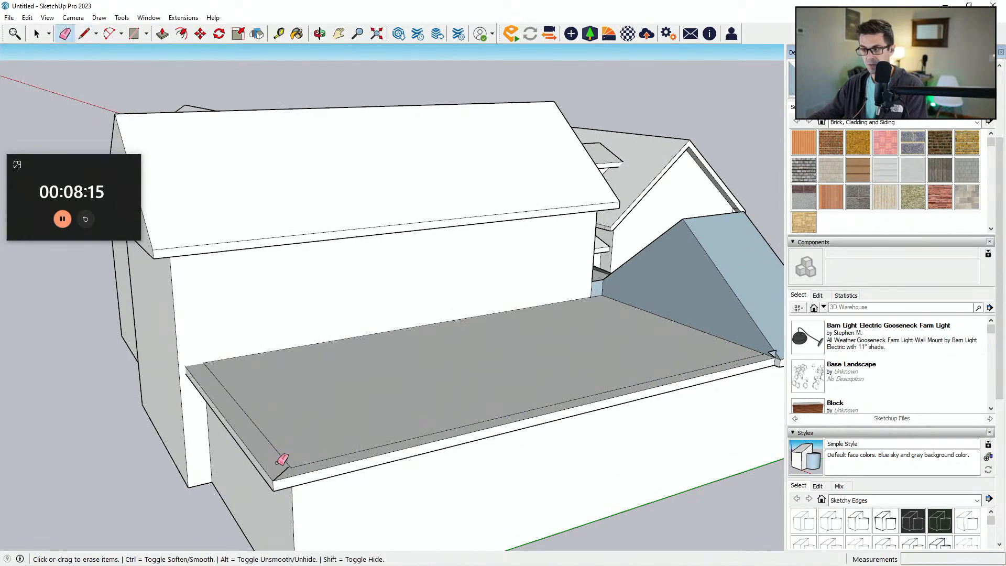
pyautogui.press('l')
pyautogui.scroll(-3, 291, 474)
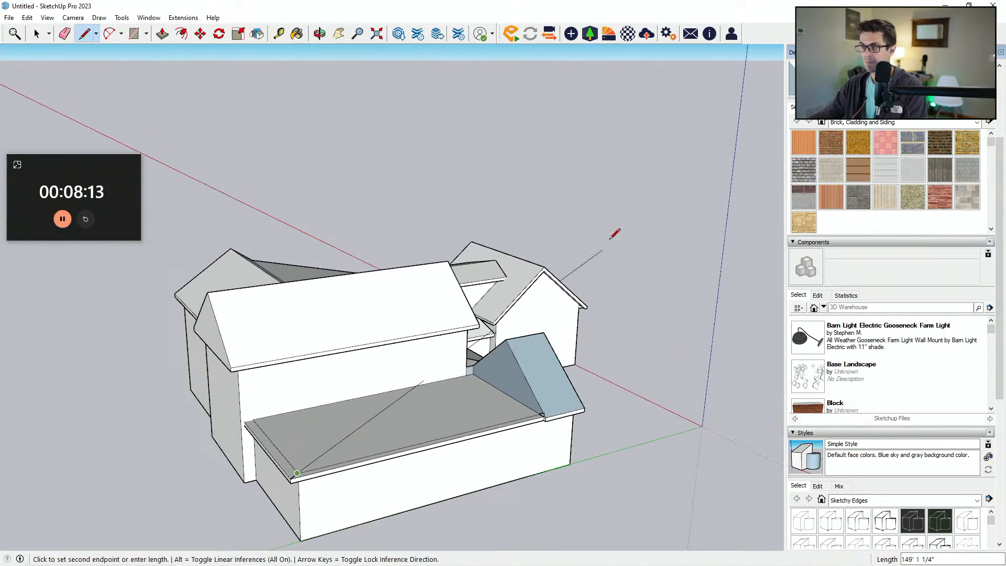
pyautogui.click(591, 266)
pyautogui.scroll(1, 546, 403)
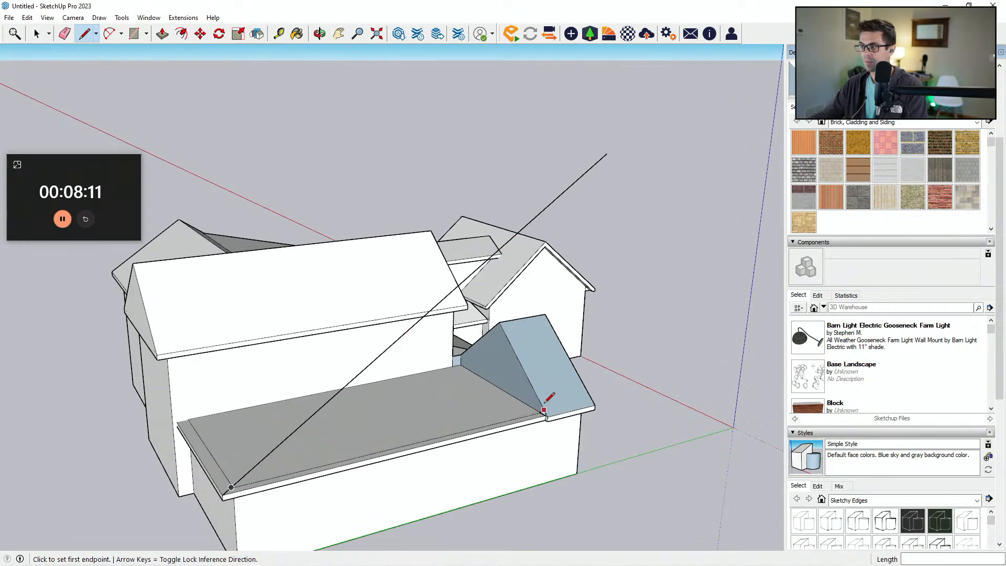
# Step: Draw the opposite slope line from the small gable's eave corner, closing a large triangular face, and erase the excess
pyautogui.click(540, 411)
pyautogui.moveTo(540, 411); pyautogui.dragTo(363, 335, button='middle')
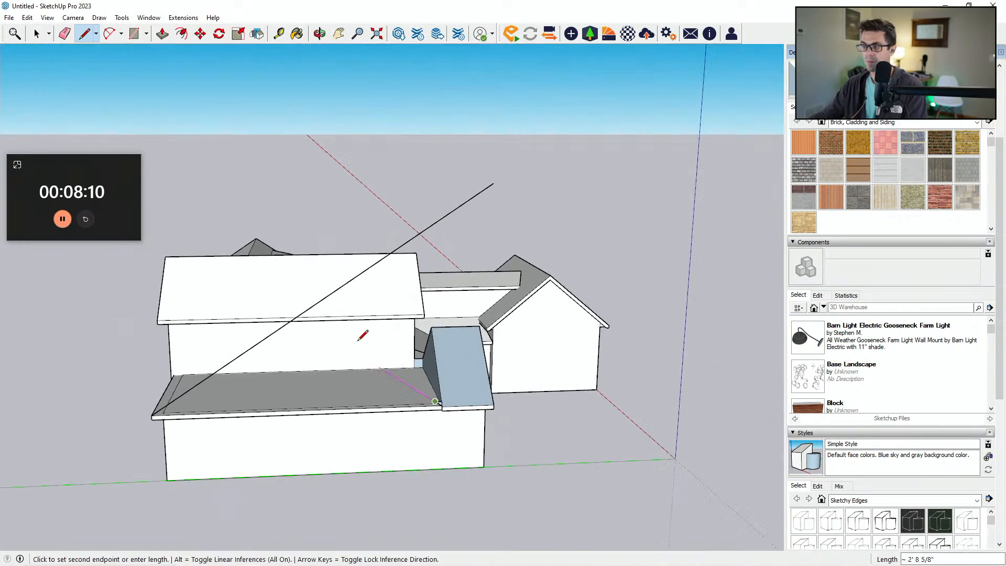
pyautogui.click(242, 283)
pyautogui.press('e')
pyautogui.scroll(6, 459, 411)
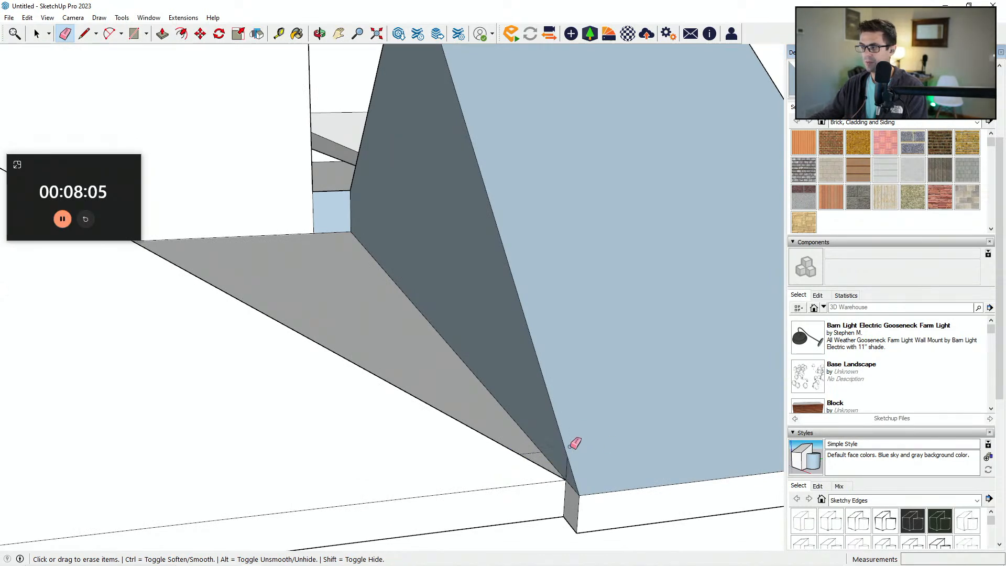
pyautogui.scroll(-8, 373, 415)
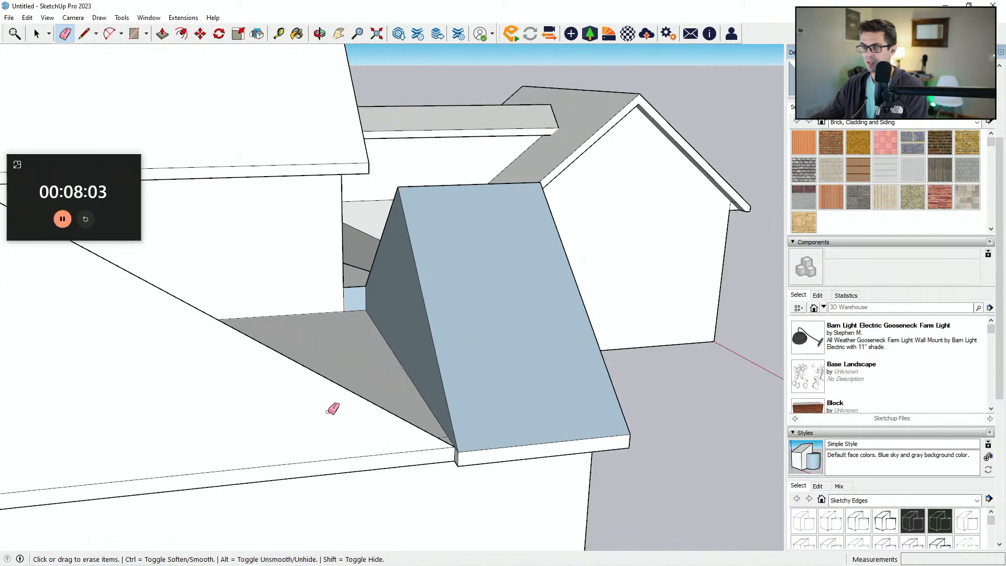
# Step: Extrude the large triangular face 20' 8" across the lower side wing toward the upper roof
pyautogui.moveTo(321, 398); pyautogui.dragTo(510, 404, button='middle')
pyautogui.press('p')
pyautogui.click(518, 426)
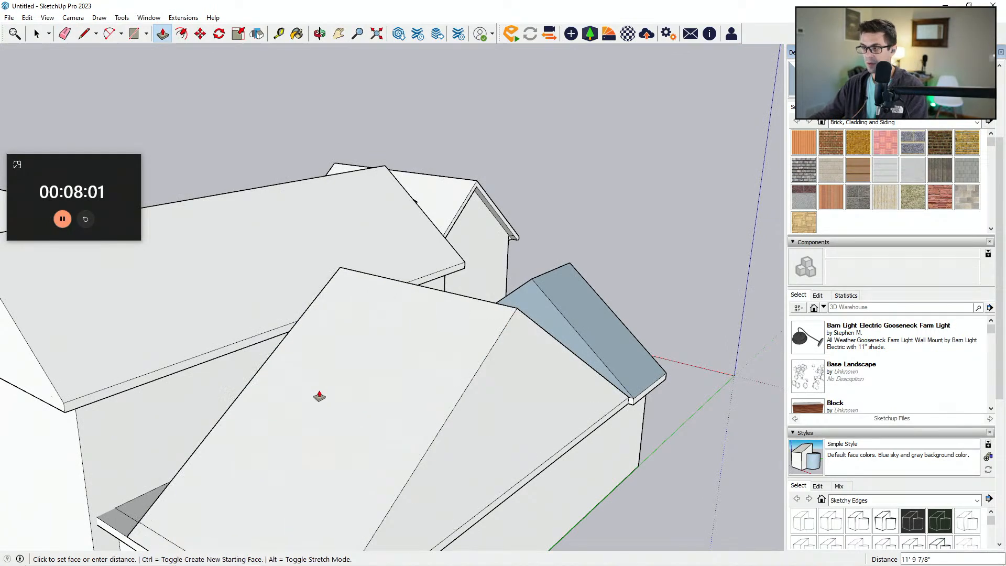
pyautogui.click(141, 440)
pyautogui.moveTo(142, 439); pyautogui.dragTo(352, 359, button='middle')
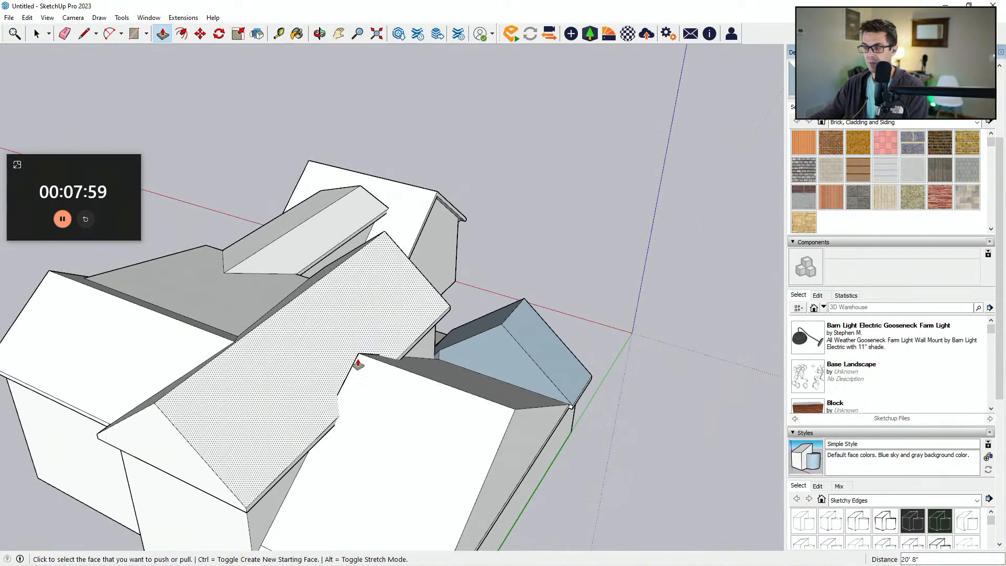
# Step: Join the new side gable roof to the upper roof's slope with ridge and valley lines, erasing the leftover edges
pyautogui.press('l')
pyautogui.click(359, 353)
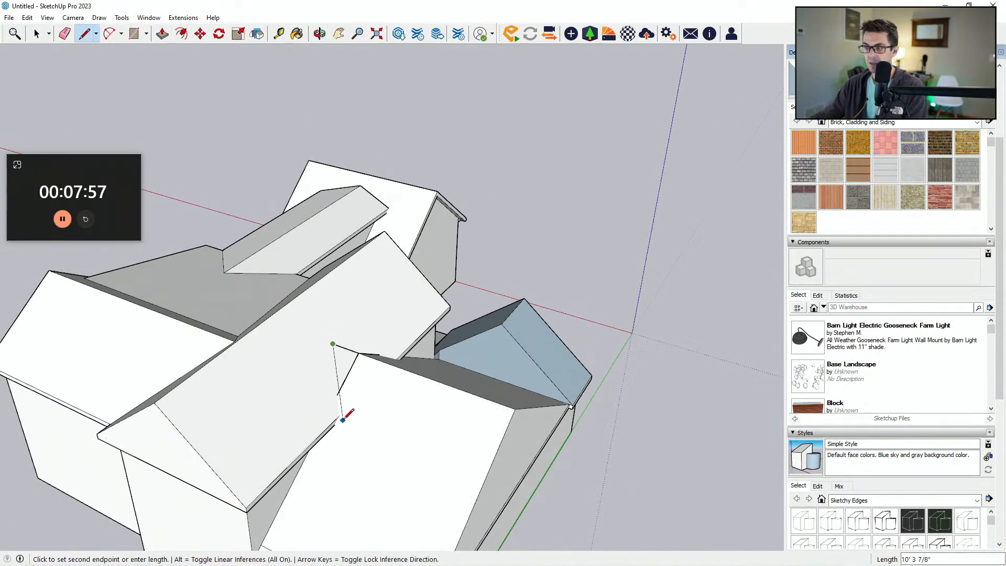
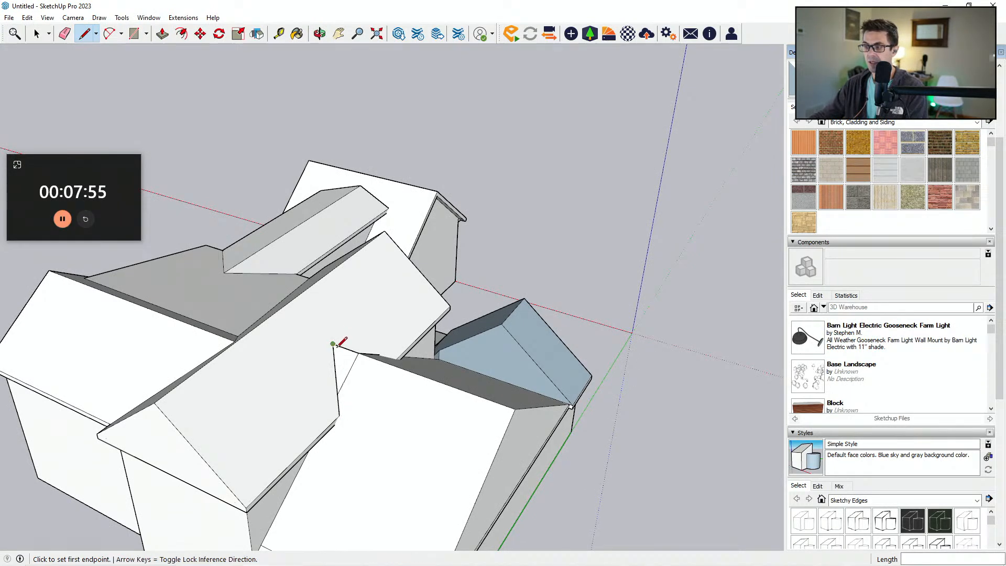
pyautogui.click(399, 358)
pyautogui.moveTo(400, 354); pyautogui.dragTo(299, 372, button='middle')
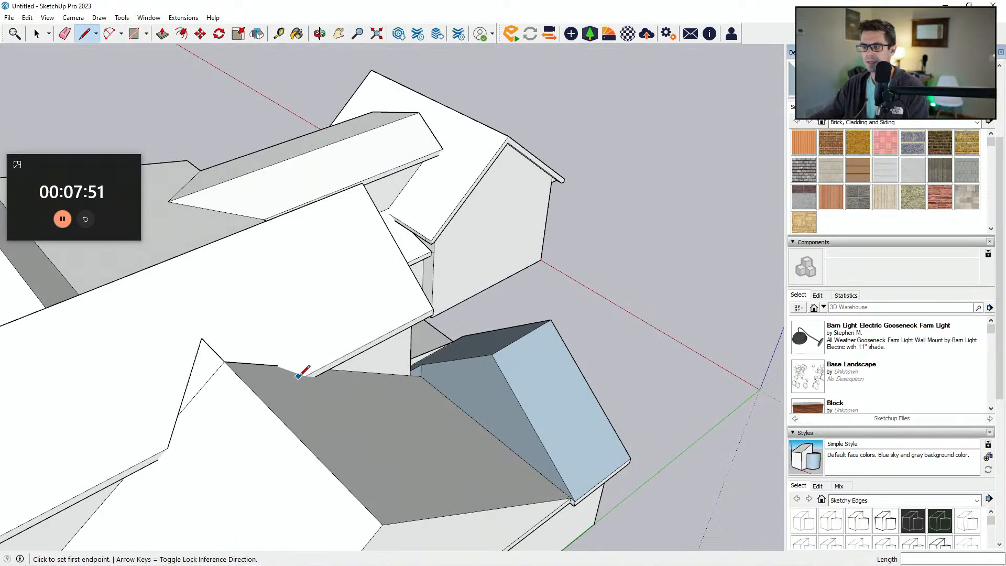
pyautogui.scroll(1, 306, 375)
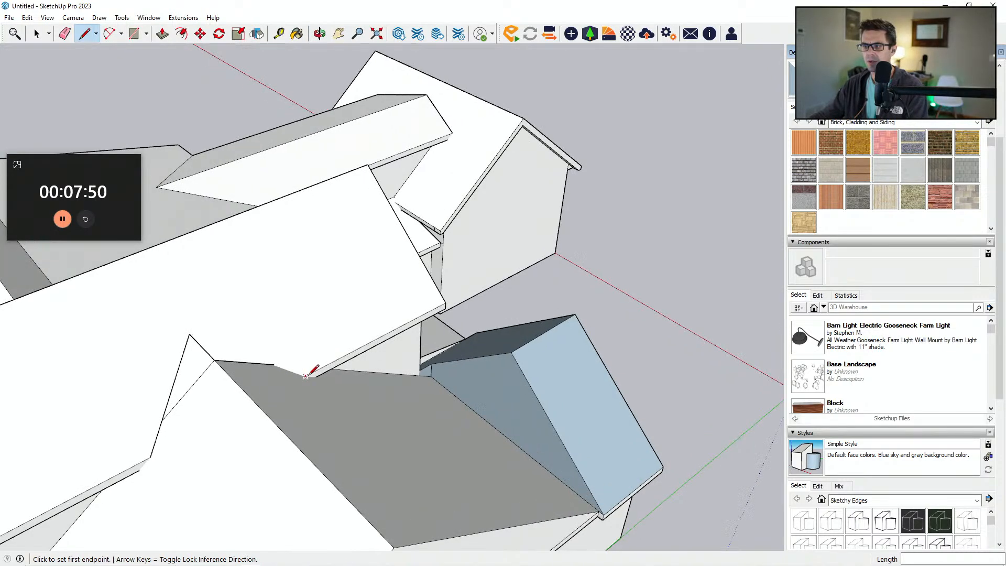
pyautogui.click(190, 334)
pyautogui.press('e')
pyautogui.moveTo(209, 368); pyautogui.dragTo(499, 456, button='middle')
pyautogui.press('l')
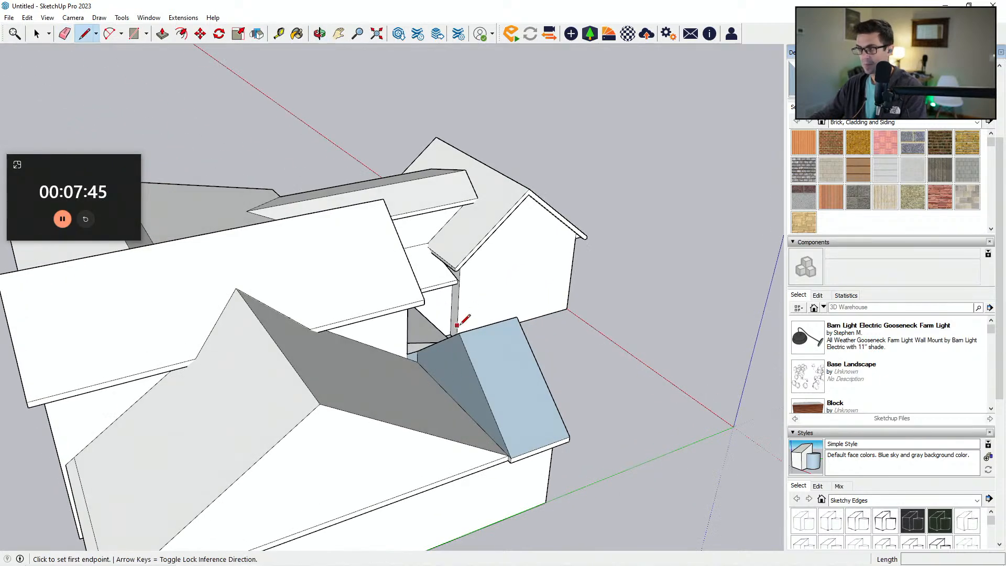
# Step: Extend the small front gable's roof slopes up to the side roof's ridge and erase the seams between the faces
pyautogui.moveTo(410, 388); pyautogui.dragTo(274, 294, button='middle')
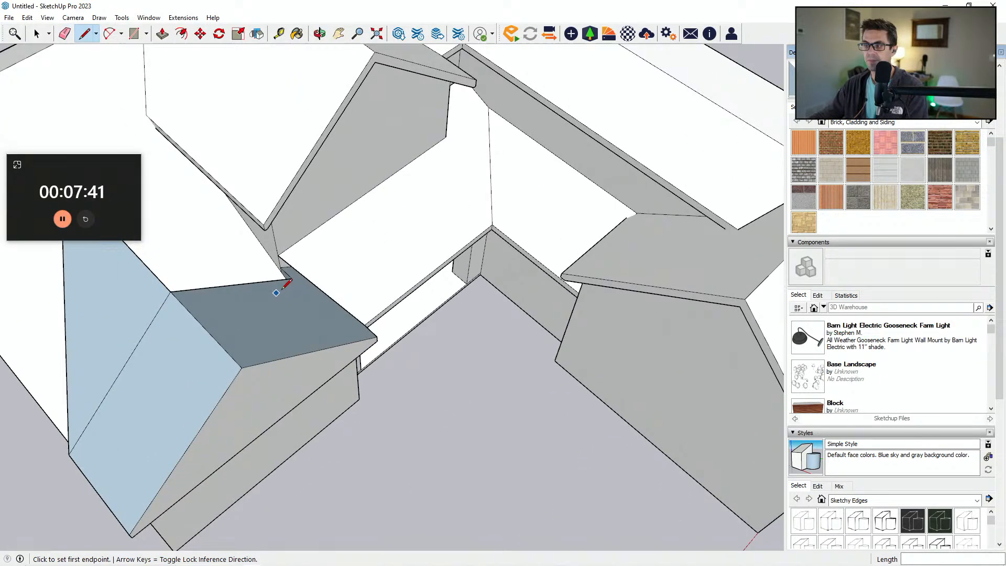
pyautogui.click(282, 267)
pyautogui.scroll(-2, 236, 246)
pyautogui.click(150, 216)
pyautogui.press('e')
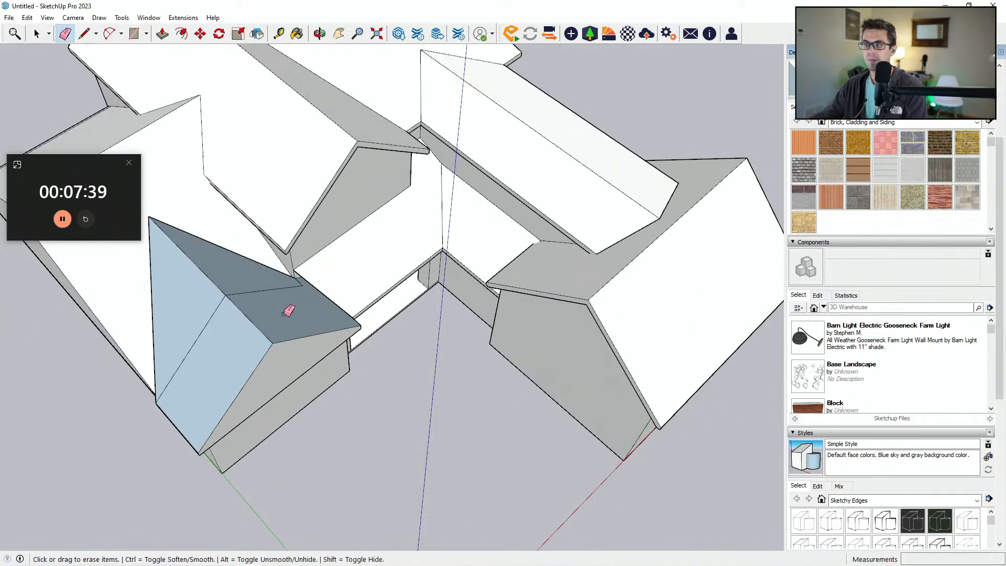
pyautogui.scroll(1, 303, 280)
pyautogui.moveTo(302, 279)
pyautogui.mouseDown(button='middle')
pyautogui.moveTo(229, 247)
pyautogui.moveTo(268, 261)
pyautogui.mouseUp(button='middle')
pyautogui.scroll(-1, 236, 251)
pyautogui.scroll(1, 270, 241)
# Step: Draw the valley line between the front gable and porch roof plus its upper edge toward the upper eave, erasing the seam
pyautogui.press('l')
pyautogui.click(303, 236)
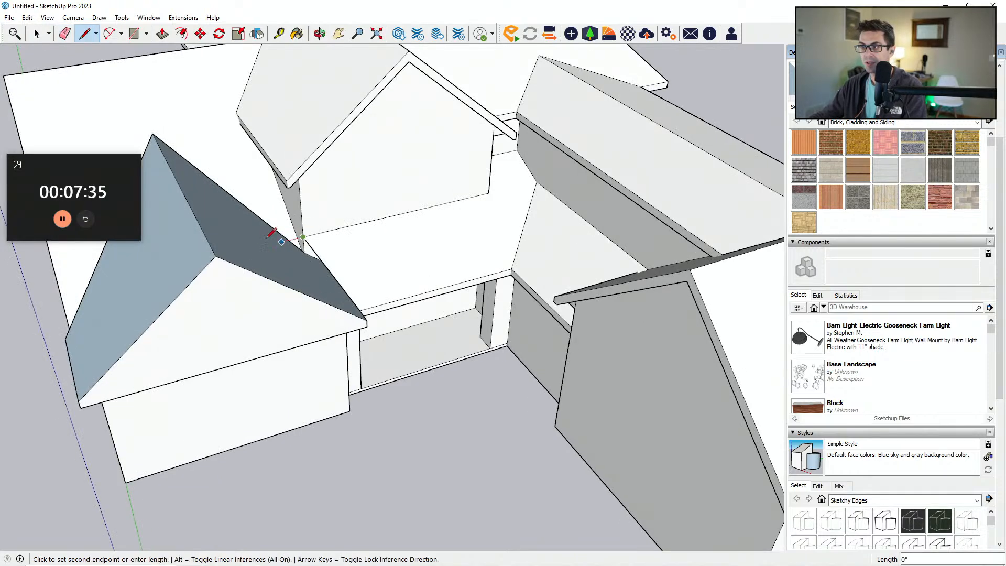
pyautogui.click(360, 311)
pyautogui.moveTo(361, 312); pyautogui.dragTo(320, 191, button='middle')
pyautogui.scroll(1, 306, 210)
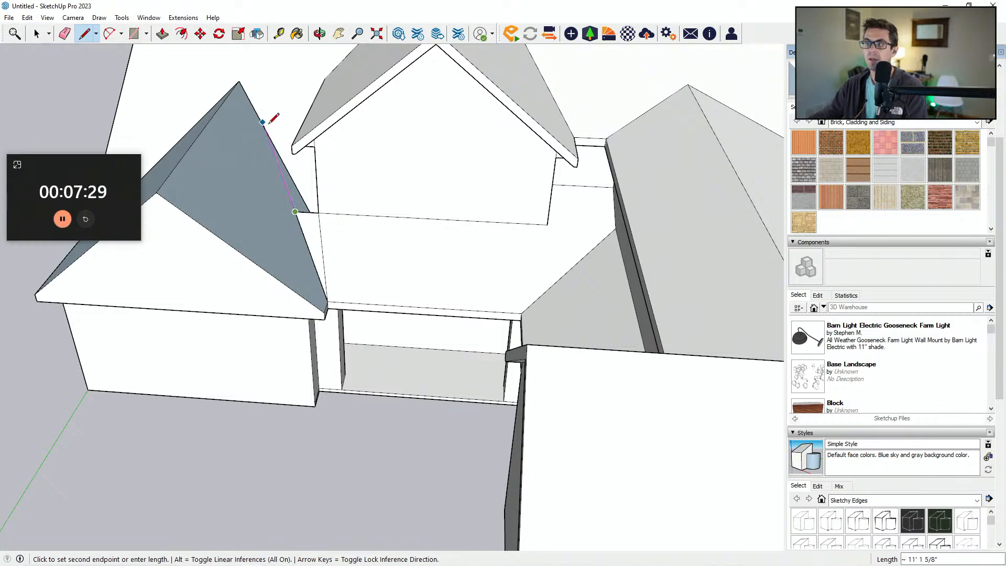
pyautogui.moveTo(263, 122)
pyautogui.mouseDown(button='middle')
pyautogui.moveTo(417, 137)
pyautogui.moveTo(256, 131)
pyautogui.mouseUp(button='middle')
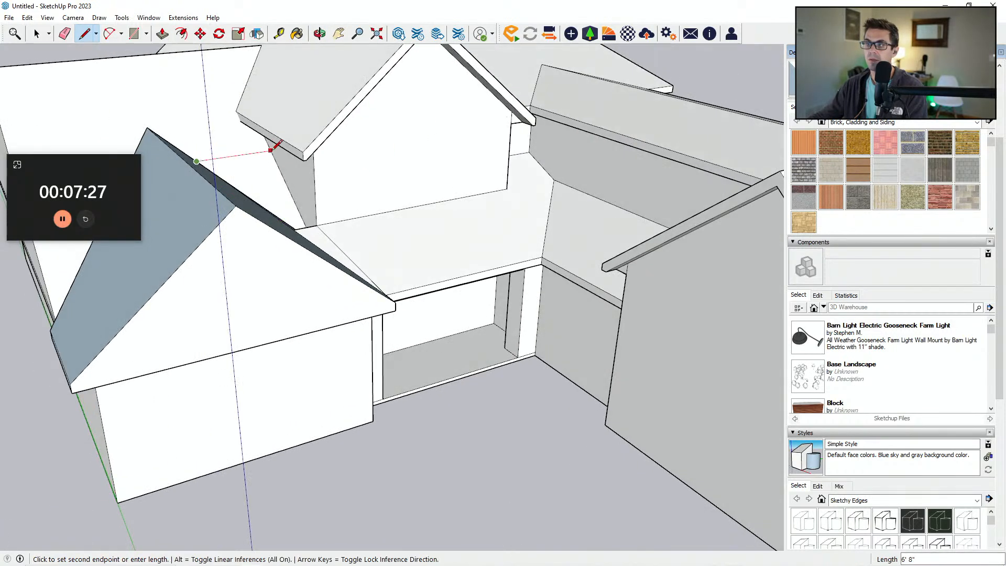
pyautogui.press('e')
# Step: Draw the closing edge where the extended porch roof meets the front gable, toggling back edges, and undo the last erasure there
pyautogui.moveTo(312, 222)
pyautogui.mouseDown(button='middle')
pyautogui.moveTo(218, 227)
pyautogui.moveTo(216, 140)
pyautogui.mouseUp(button='middle')
pyautogui.scroll(4, 270, 135)
pyautogui.press('k')
pyautogui.press('k')
pyautogui.press('l')
pyautogui.click(249, 155)
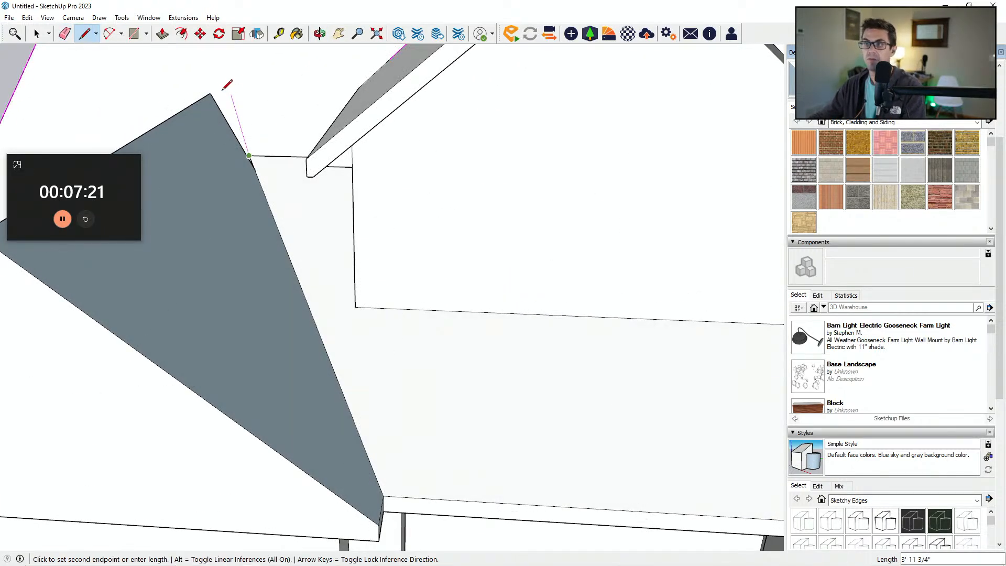
pyautogui.press('e')
pyautogui.scroll(2, 249, 156)
pyautogui.click(249, 164)
pyautogui.scroll(-1, 272, 238)
pyautogui.hotkey('ctrl', 'z')
pyautogui.scroll(2, 254, 176)
pyautogui.scroll(-4, 262, 221)
# Step: Offset the small front gable's triangular outline inward to outline its fascia
pyautogui.moveTo(298, 322); pyautogui.dragTo(418, 257, button='middle')
pyautogui.scroll(-1, 388, 277)
pyautogui.moveTo(362, 336); pyautogui.dragTo(352, 286, button='middle')
pyautogui.scroll(-1, 335, 325)
pyautogui.moveTo(335, 323); pyautogui.dragTo(352, 382, button='middle')
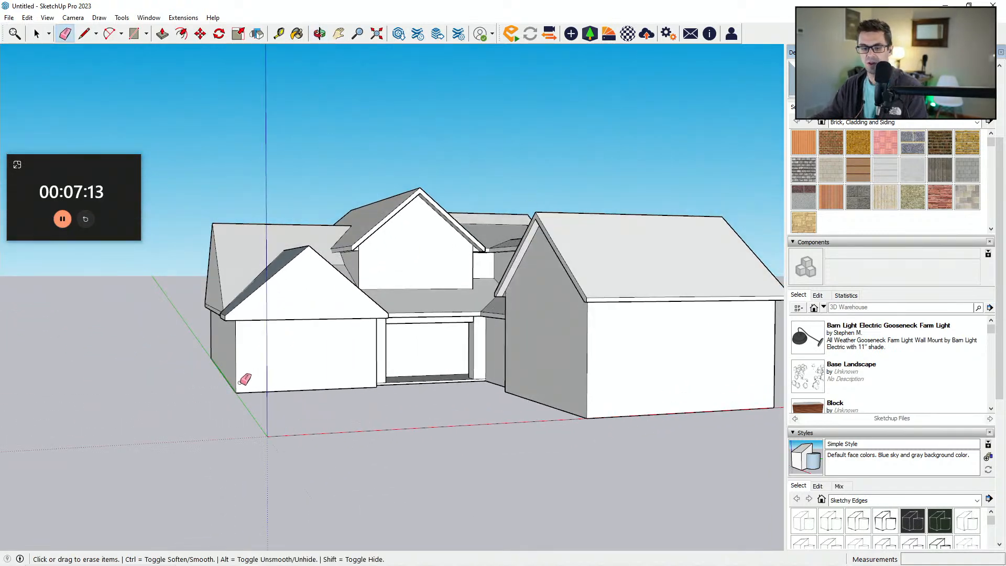
pyautogui.click(183, 34)
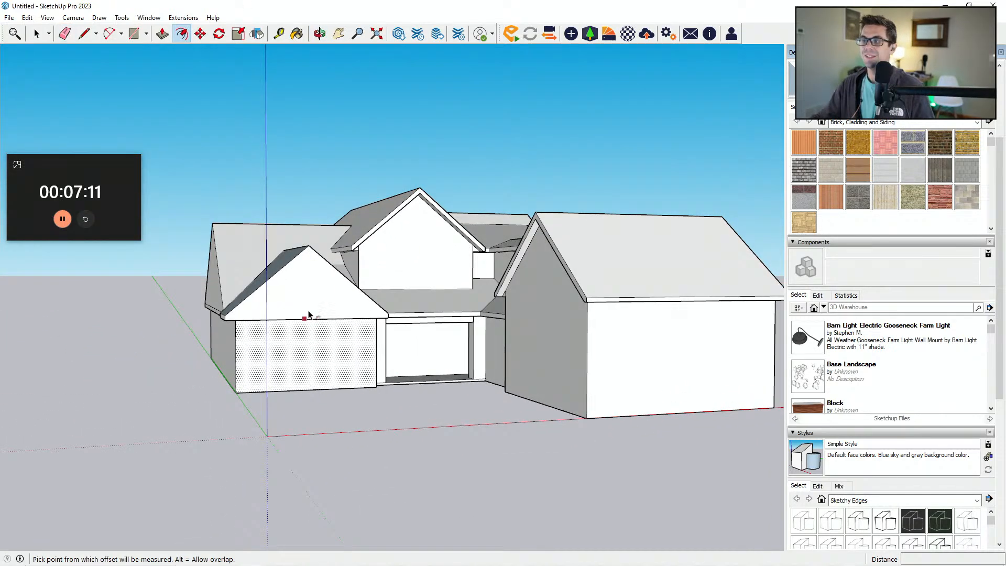
pyautogui.scroll(2, 308, 341)
pyautogui.click(334, 252)
pyautogui.press('Return')
pyautogui.scroll(1, 331, 349)
# Step: Draw lines extending the slopes at both lower ends of the small front gable's fascia and erase the excess
pyautogui.moveTo(332, 349); pyautogui.dragTo(301, 370, button='middle')
pyautogui.press('l')
pyautogui.scroll(1, 197, 310)
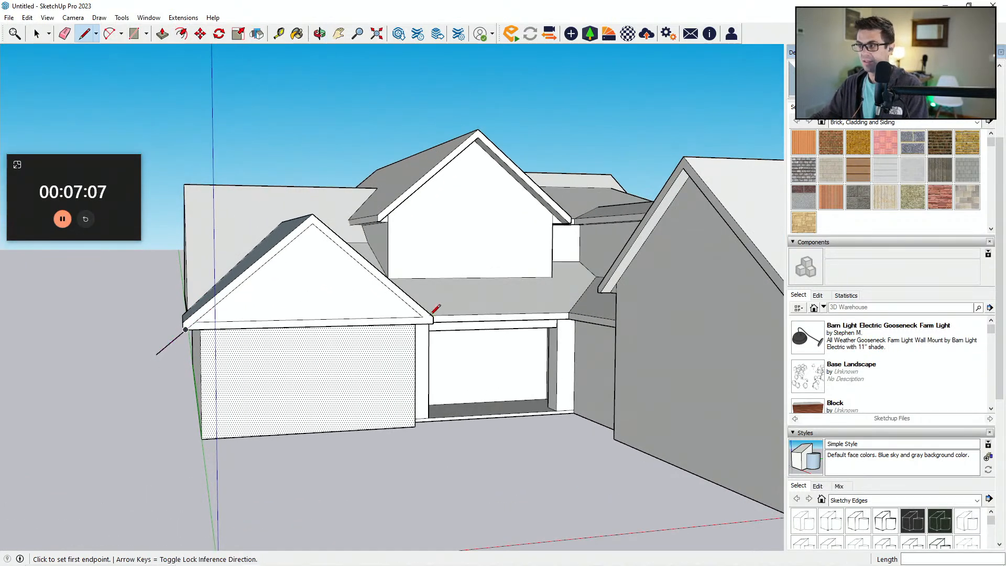
pyautogui.moveTo(425, 315); pyautogui.dragTo(353, 381, button='middle')
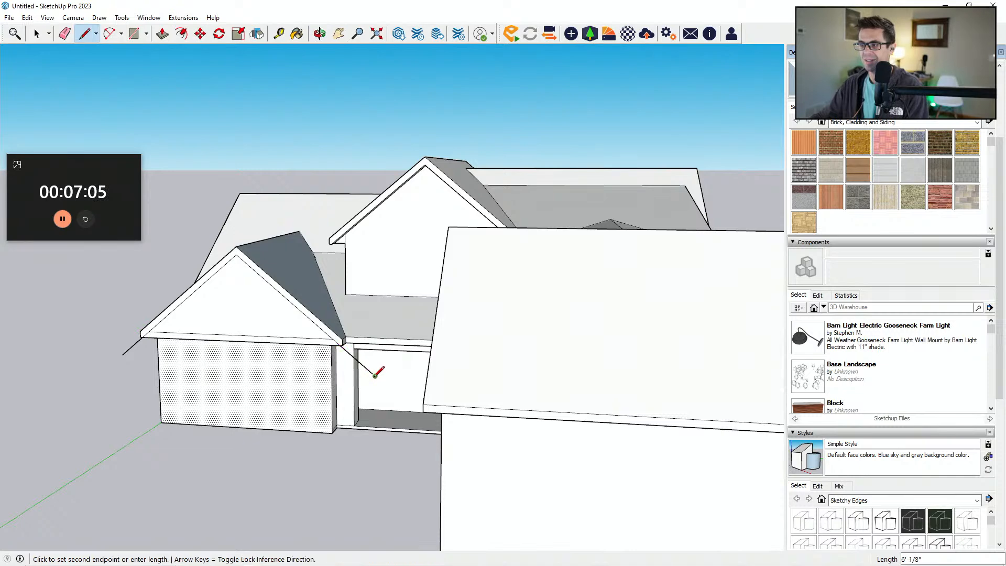
pyautogui.press('e')
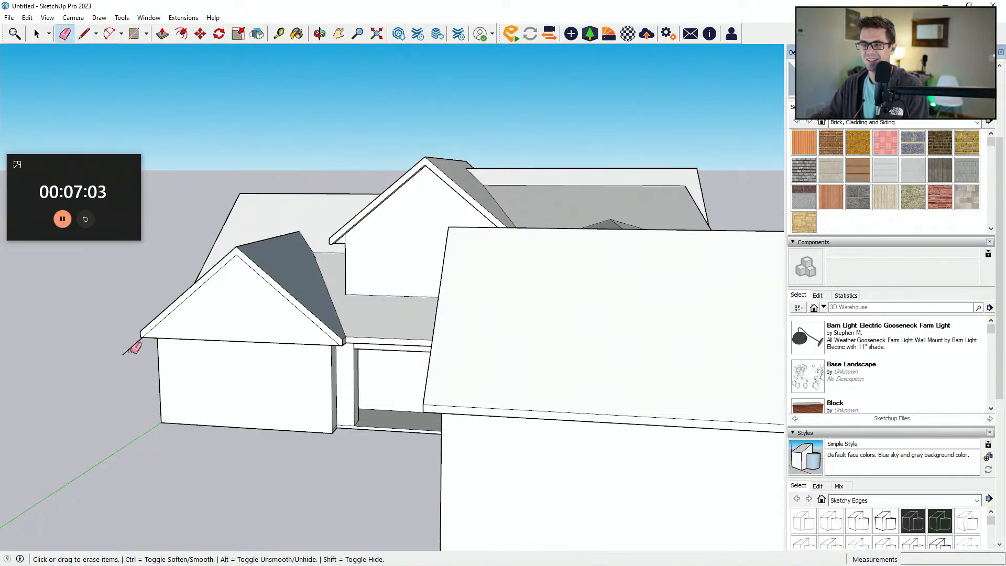
# Step: Push the small front gable's inner face back behind the fascia and draw the edges closing the gable wall above the wall below
pyautogui.press('p')
pyautogui.moveTo(229, 335); pyautogui.dragTo(258, 348)
pyautogui.moveTo(259, 348); pyautogui.dragTo(162, 331, button='middle')
pyautogui.press('l')
pyautogui.click(153, 329)
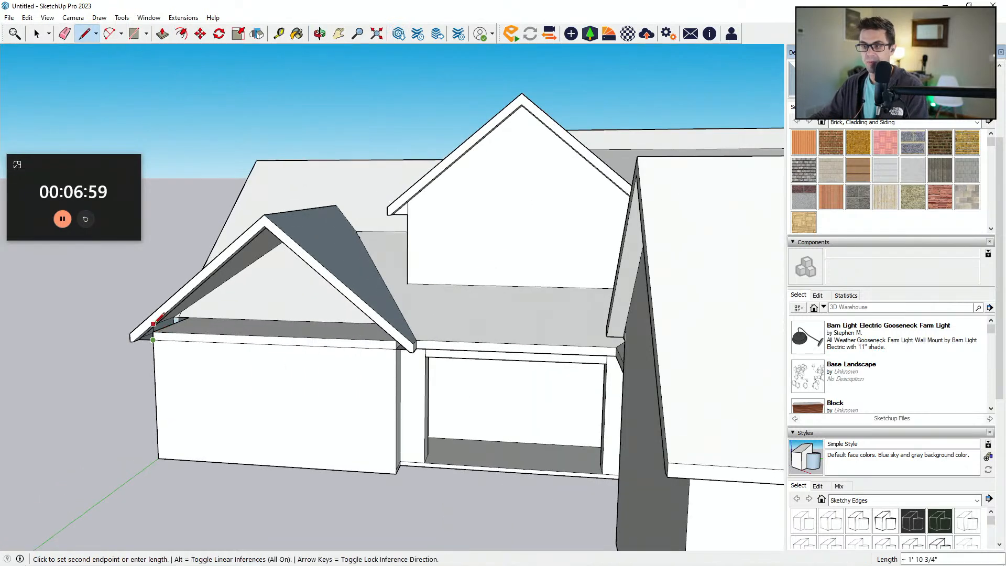
pyautogui.scroll(3, 157, 324)
pyautogui.scroll(-5, 152, 327)
pyautogui.moveTo(398, 337)
pyautogui.mouseDown(button='middle')
pyautogui.moveTo(579, 310)
pyautogui.moveTo(272, 353)
pyautogui.mouseUp(button='middle')
pyautogui.click(574, 303)
pyautogui.press('e')
pyautogui.scroll(-3, 278, 341)
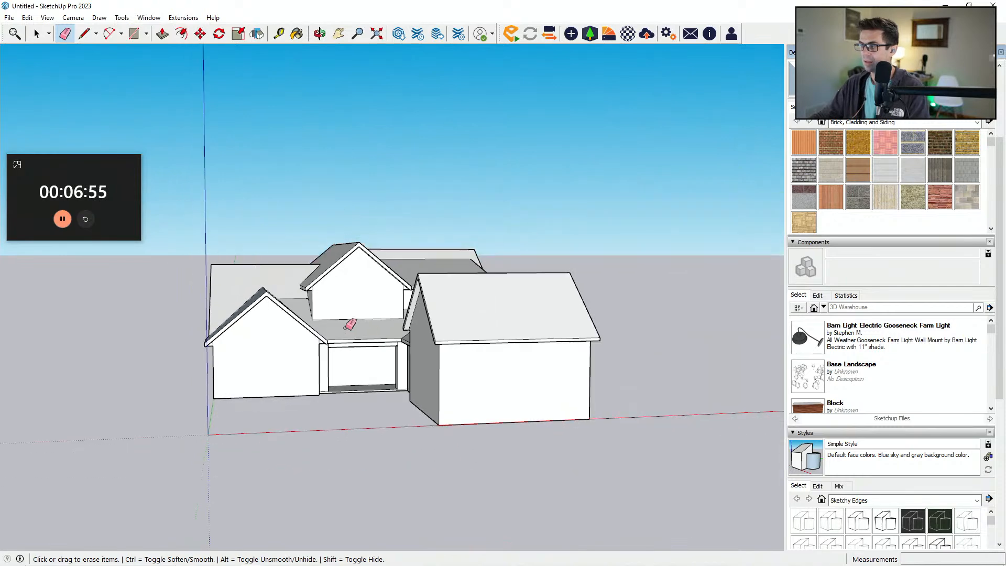
# Step: Select the front garage wing in plan view and move it 48 away from the house
pyautogui.moveTo(516, 273); pyautogui.dragTo(568, 300, button='middle')
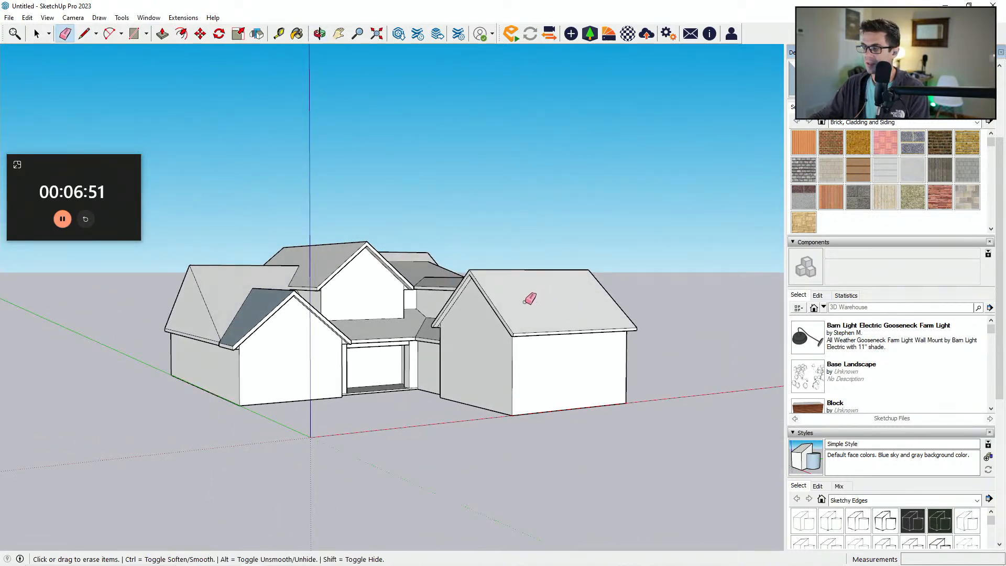
pyautogui.moveTo(246, 344)
pyautogui.mouseDown(button='middle')
pyautogui.moveTo(245, 399)
pyautogui.moveTo(283, 406)
pyautogui.moveTo(344, 521)
pyautogui.moveTo(551, 411)
pyautogui.moveTo(476, 385)
pyautogui.moveTo(499, 404)
pyautogui.moveTo(346, 397)
pyautogui.moveTo(503, 411)
pyautogui.moveTo(504, 343)
pyautogui.moveTo(376, 369)
pyautogui.moveTo(427, 438)
pyautogui.moveTo(397, 476)
pyautogui.mouseUp(button='middle')
pyautogui.moveTo(548, 383); pyautogui.dragTo(547, 383)
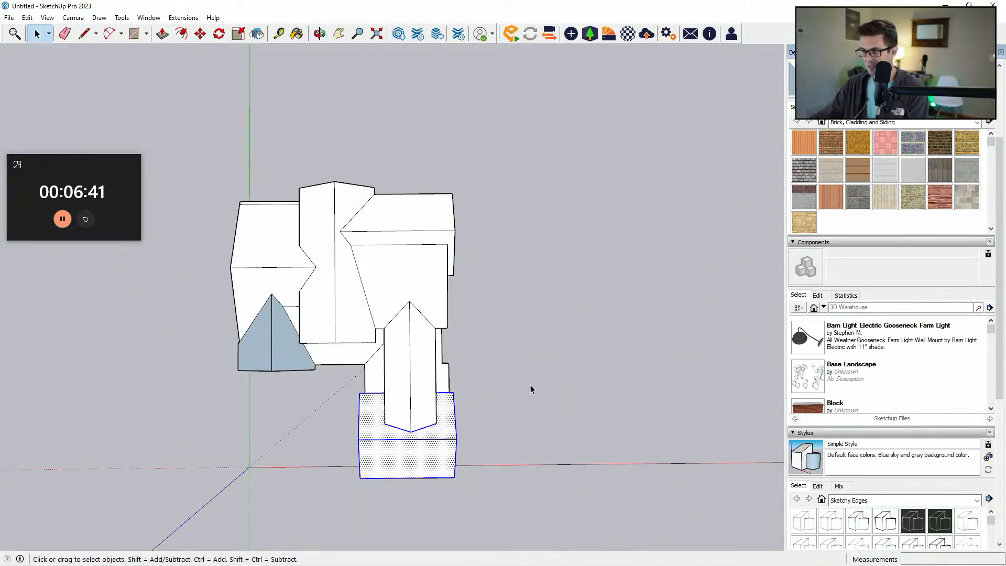
pyautogui.press('m')
pyautogui.click(500, 354)
pyautogui.write('48')
pyautogui.press('Return')
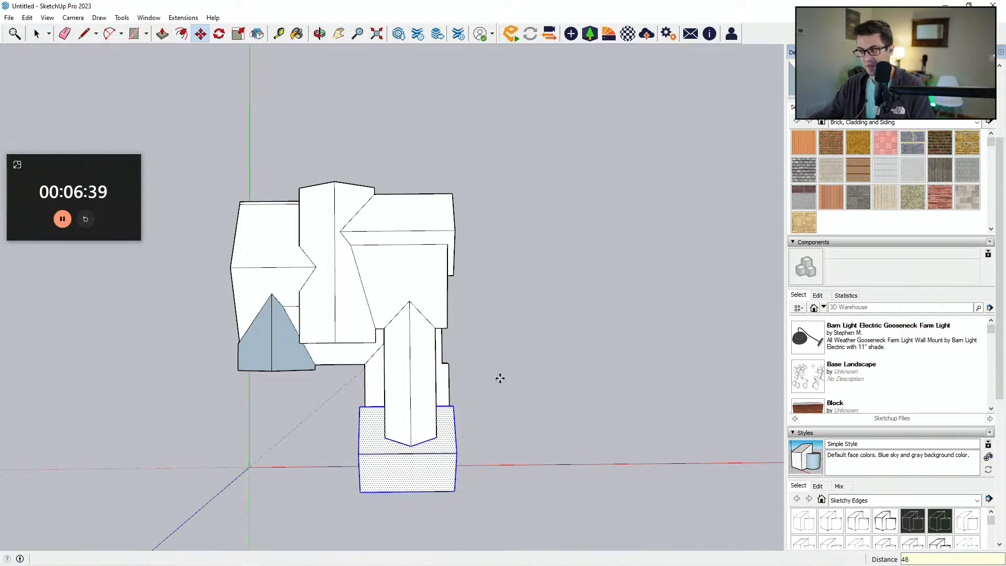
# Step: Switch to the VRBO Prop drawing in AutoCAD LT
pyautogui.moveTo(266, 565)
pyautogui.moveTo(231, 557)
pyautogui.click(251, 501)
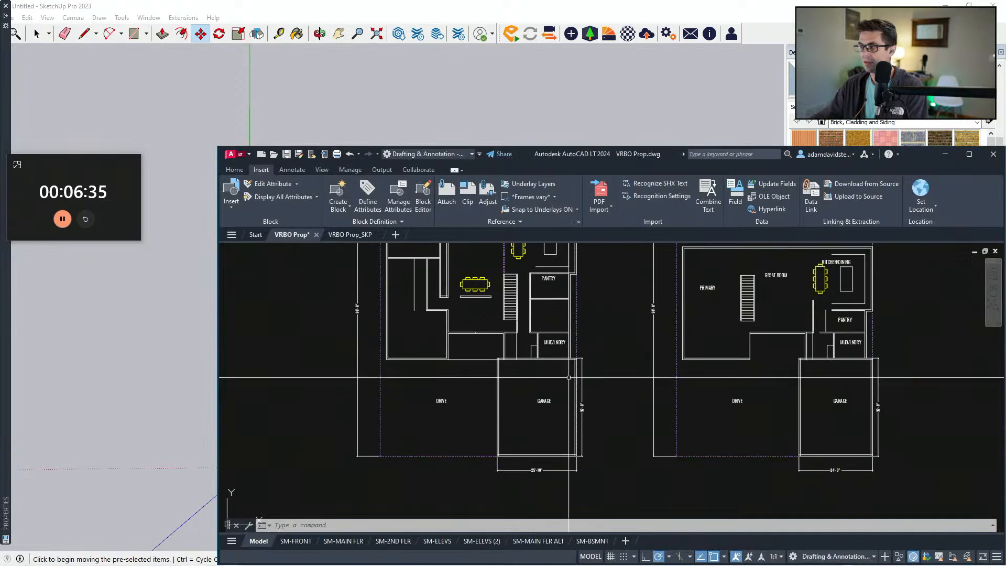
# Step: Try to stretch the left floor plan's house portion upward by 448
pyautogui.write('st')
pyautogui.press('Return')
pyautogui.scroll(-2, 429, 428)
pyautogui.click(538, 392)
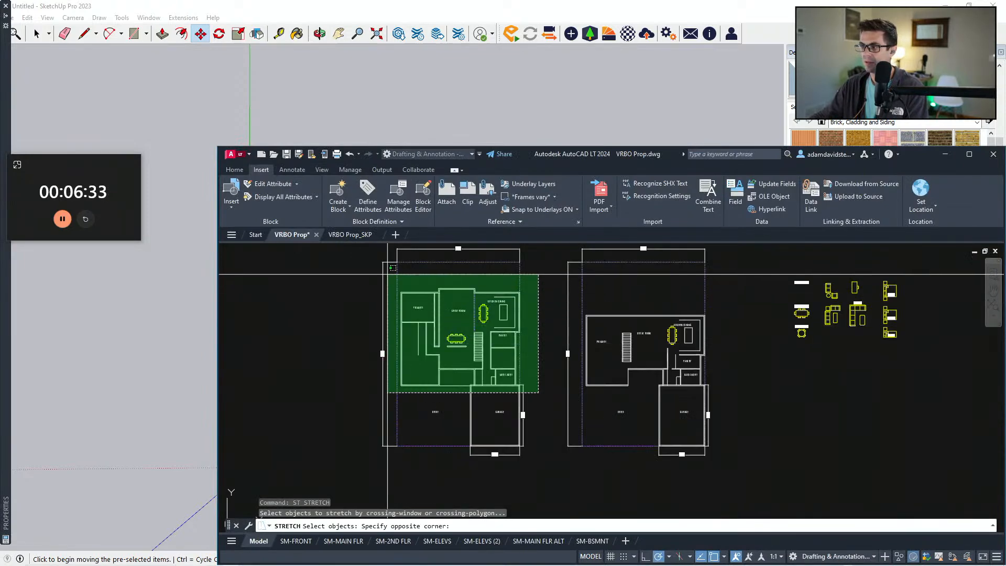
pyautogui.click(393, 268)
pyautogui.press('Return')
pyautogui.click(546, 356)
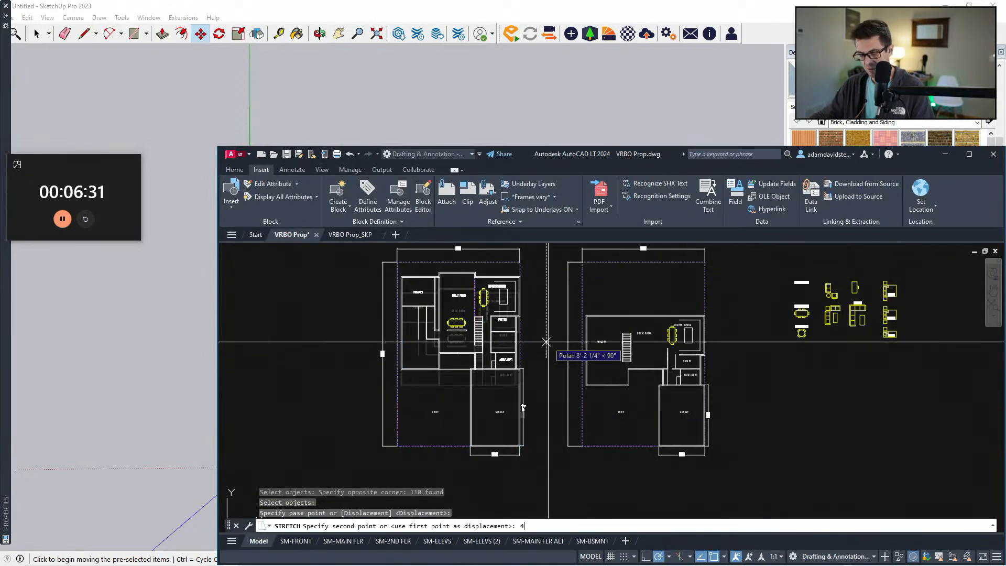
pyautogui.write('448')
pyautogui.press('Return')
# Step: Stretch the left plan's house portion upward so that the garage becomes 36'-0" long
pyautogui.write('st')
pyautogui.press('Return')
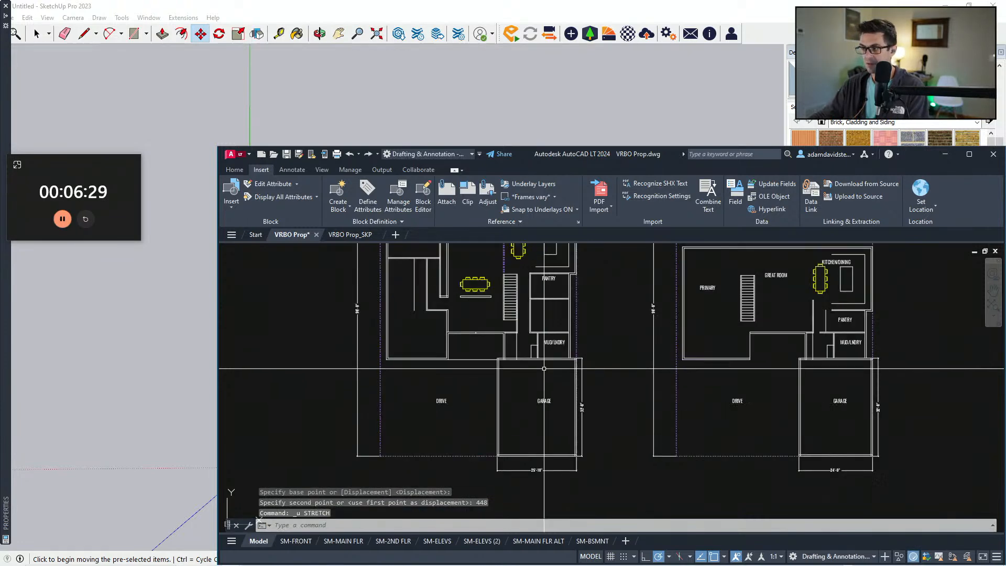
pyautogui.scroll(-2, 561, 393)
pyautogui.scroll(2, 568, 393)
pyautogui.click(560, 406)
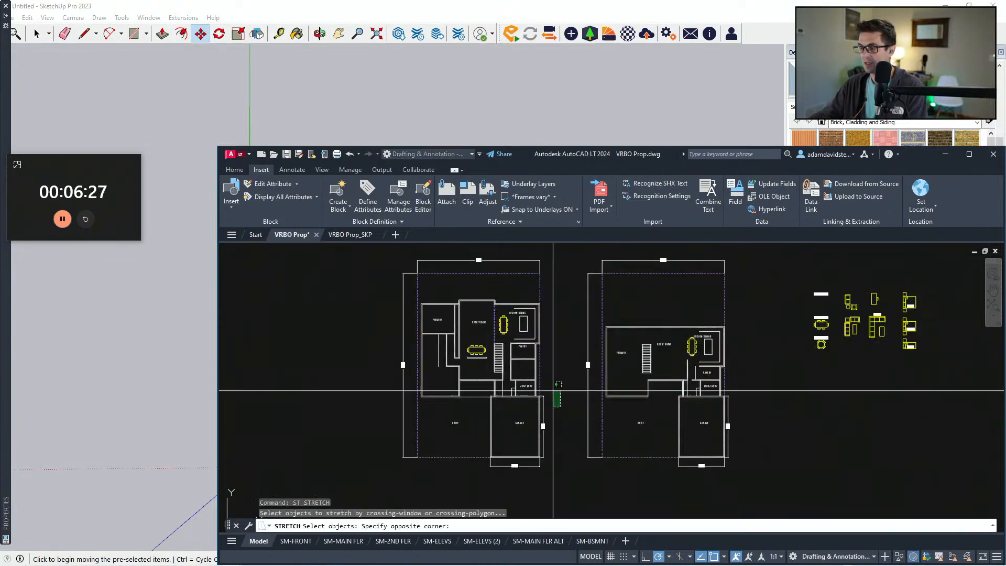
pyautogui.click(401, 281)
pyautogui.press('Return')
pyautogui.click(418, 274)
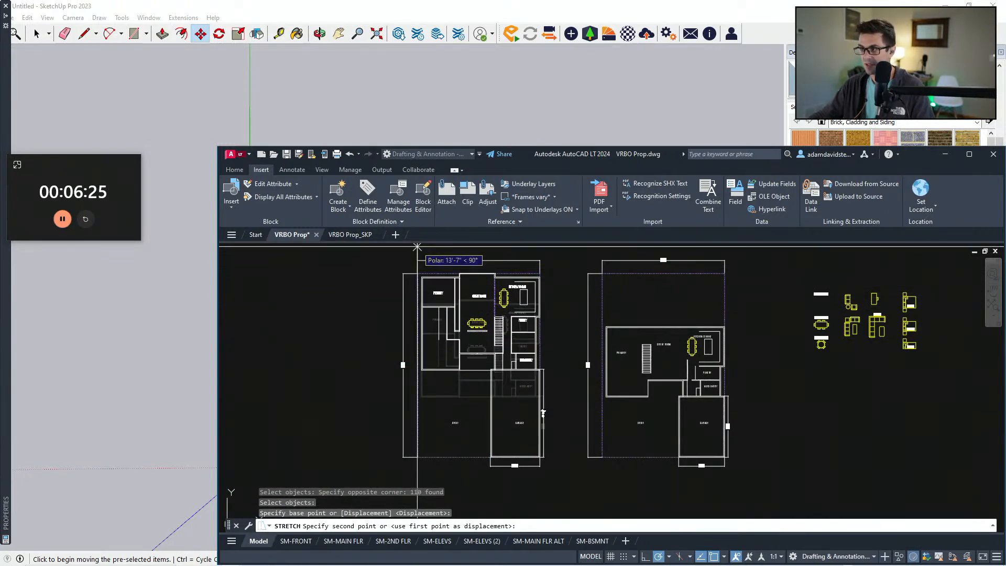
pyautogui.press('Escape')
pyautogui.press('Escape')
# Step: Switch back to SketchUp and move the selected garage wing another 24 away from the house
pyautogui.scroll(4, 527, 459)
pyautogui.moveTo(647, 400); pyautogui.dragTo(635, 410, button='middle')
pyautogui.scroll(-2, 546, 378)
pyautogui.moveTo(236, 341)
pyautogui.mouseDown(button='middle')
pyautogui.moveTo(272, 350)
pyautogui.moveTo(335, 462)
pyautogui.moveTo(402, 413)
pyautogui.moveTo(359, 474)
pyautogui.moveTo(366, 404)
pyautogui.moveTo(479, 400)
pyautogui.moveTo(310, 422)
pyautogui.moveTo(359, 450)
pyautogui.mouseUp(button='middle')
pyautogui.click(359, 450)
pyautogui.write('24')
pyautogui.press('Return')
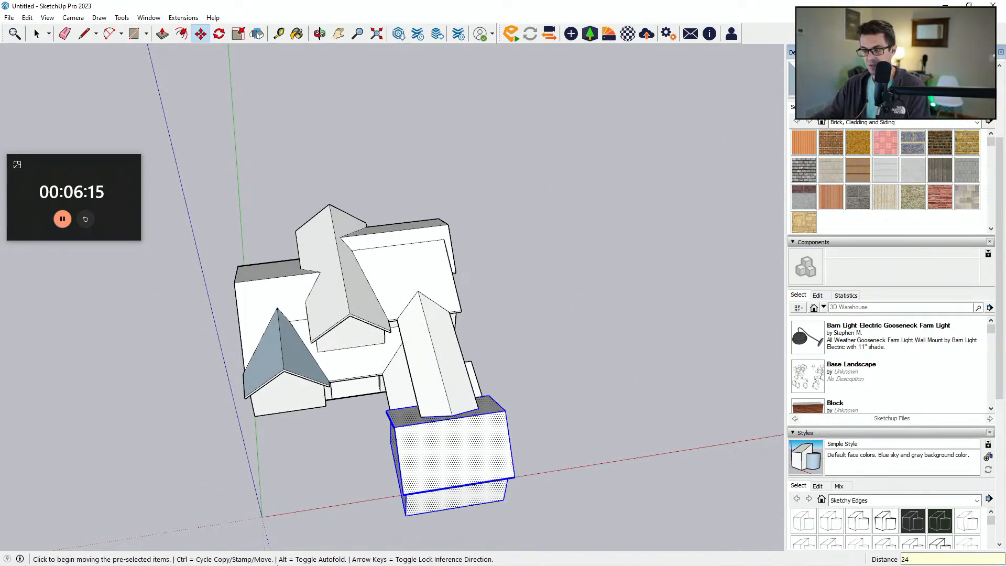
# Step: Return to the VRBO Prop drawing in AutoCAD LT
pyautogui.moveTo(232, 559)
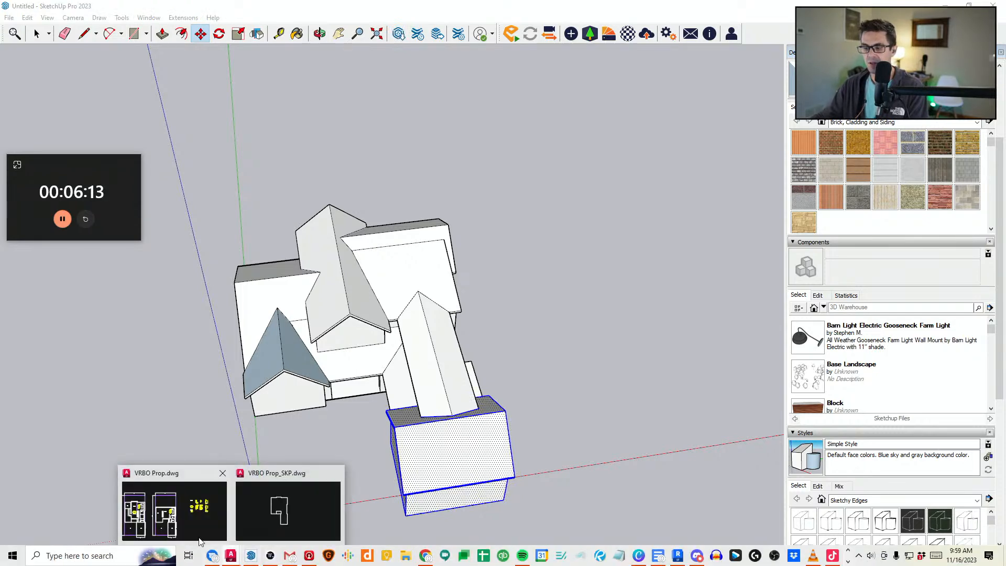
pyautogui.click(173, 511)
pyautogui.write('st')
pyautogui.click(570, 429)
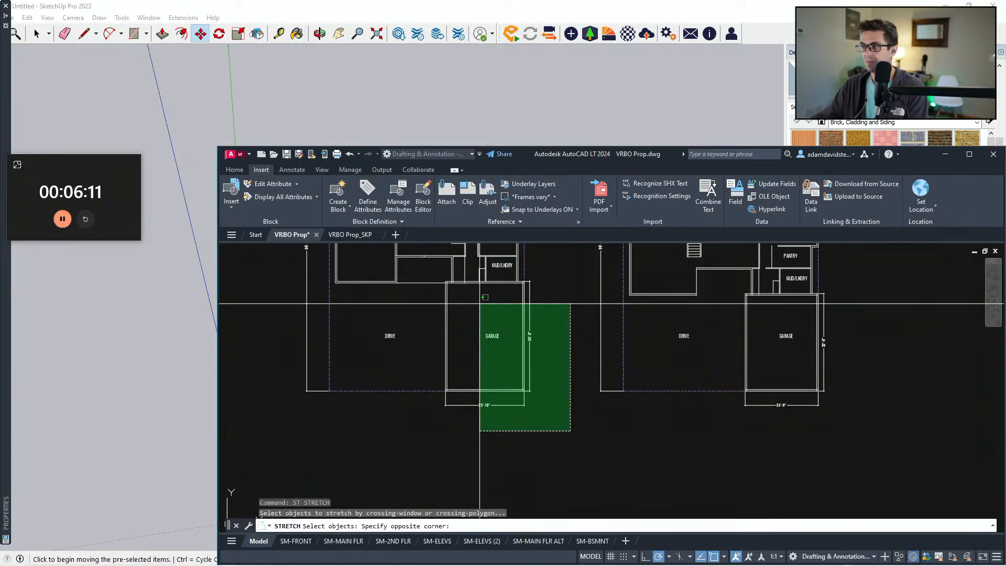
pyautogui.moveTo(479, 302); pyautogui.dragTo(469, 384, button='middle')
pyautogui.press('Escape')
pyautogui.press('Escape')
# Step: Stretch the left plan's house portion upward by 24 and undo the stretch
pyautogui.write('st')
pyautogui.click(543, 384)
pyautogui.moveTo(367, 275); pyautogui.dragTo(389, 359, button='middle')
pyautogui.scroll(-1, 389, 359)
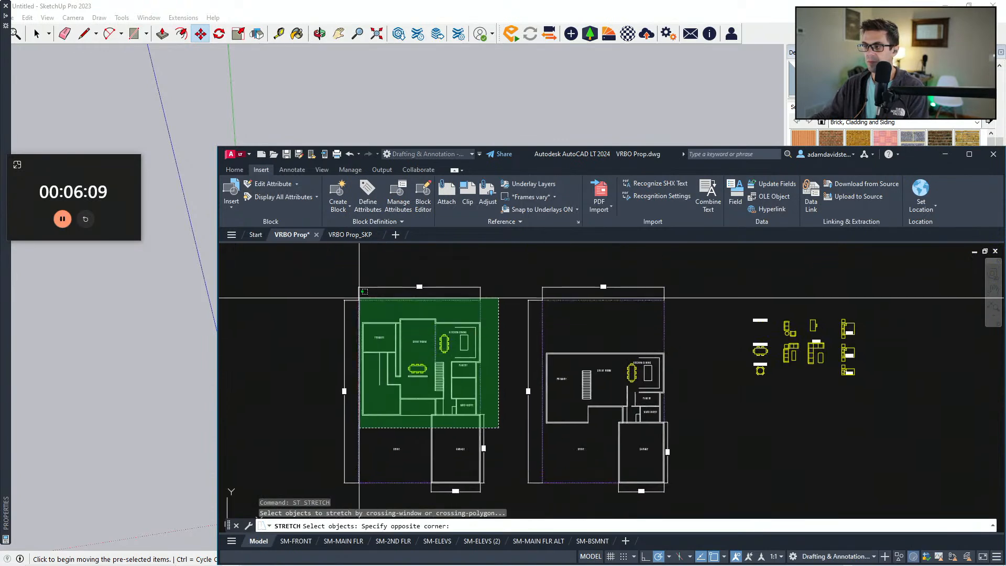
pyautogui.click(345, 305)
pyautogui.press('space')
pyautogui.click(345, 343)
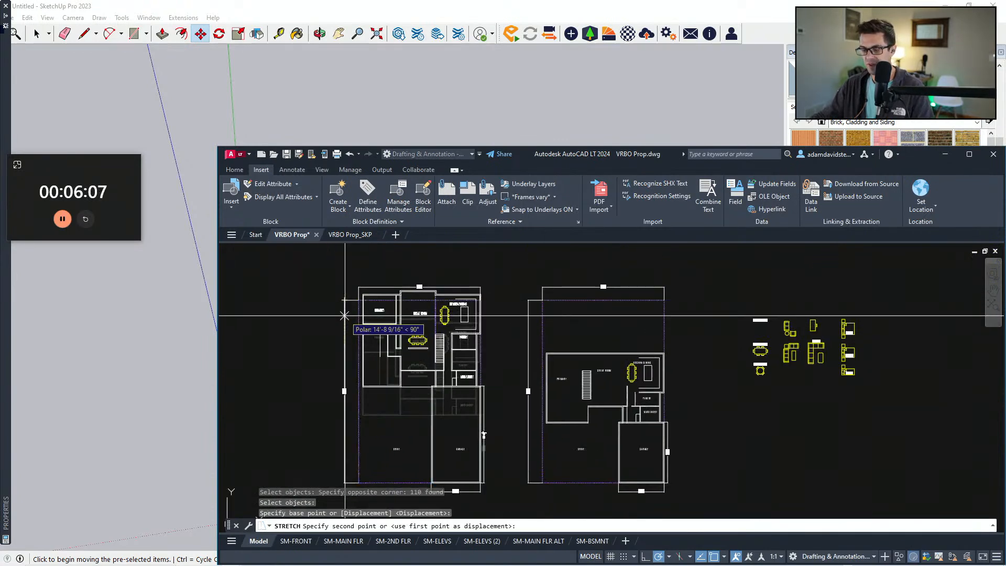
pyautogui.write('24')
pyautogui.press('Return')
pyautogui.hotkey('ctrl', 'z')
pyautogui.press('Escape')
pyautogui.press('Escape')
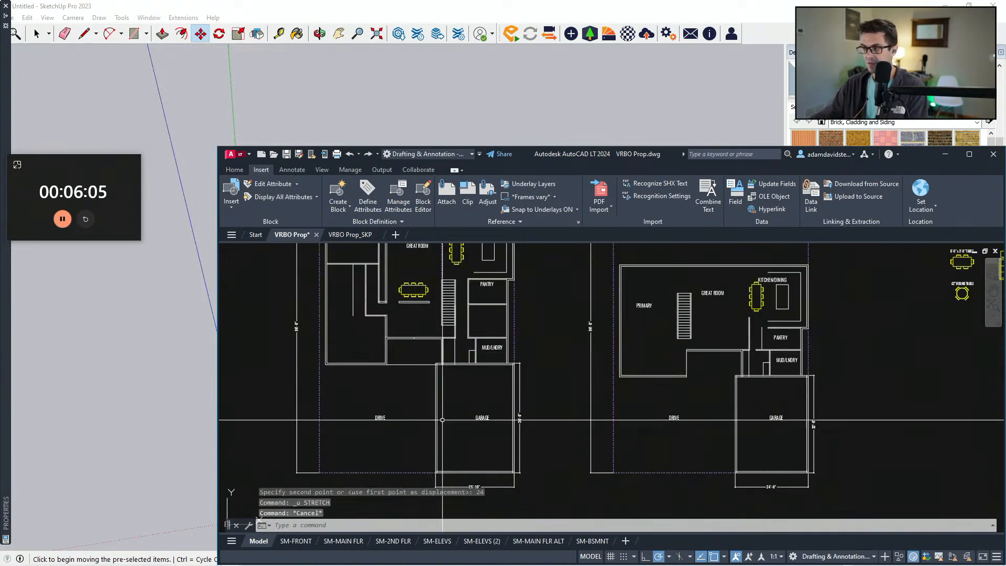
# Step: Try the 24 upward stretch of the left plan's house portion again with a new crossing selection
pyautogui.scroll(-3, 494, 433)
pyautogui.moveTo(487, 426); pyautogui.dragTo(465, 443, button='middle')
pyautogui.write('st')
pyautogui.press('space')
pyautogui.click(515, 426)
pyautogui.click(381, 318)
pyautogui.press('Return')
pyautogui.click(318, 347)
pyautogui.write('24')
pyautogui.press('Return')
pyautogui.press('Escape')
pyautogui.scroll(2, 451, 305)
pyautogui.press('Escape')
# Step: Measure the distance from the left plan's upper kitchen/dining corner to the dashed boundary line above it
pyautogui.moveTo(450, 300); pyautogui.dragTo(438, 289, button='middle')
pyautogui.scroll(-1, 495, 329)
pyautogui.write('dd')
pyautogui.press('space')
pyautogui.click(517, 318)
pyautogui.click(517, 287)
pyautogui.press('Escape')
pyautogui.scroll(3, 493, 352)
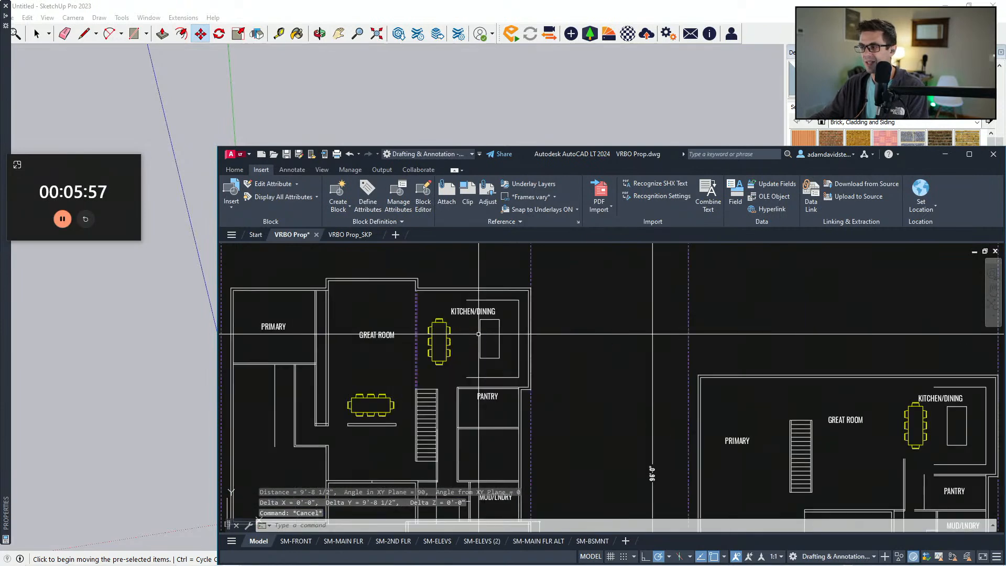
pyautogui.scroll(-1, 471, 348)
pyautogui.scroll(6, 471, 348)
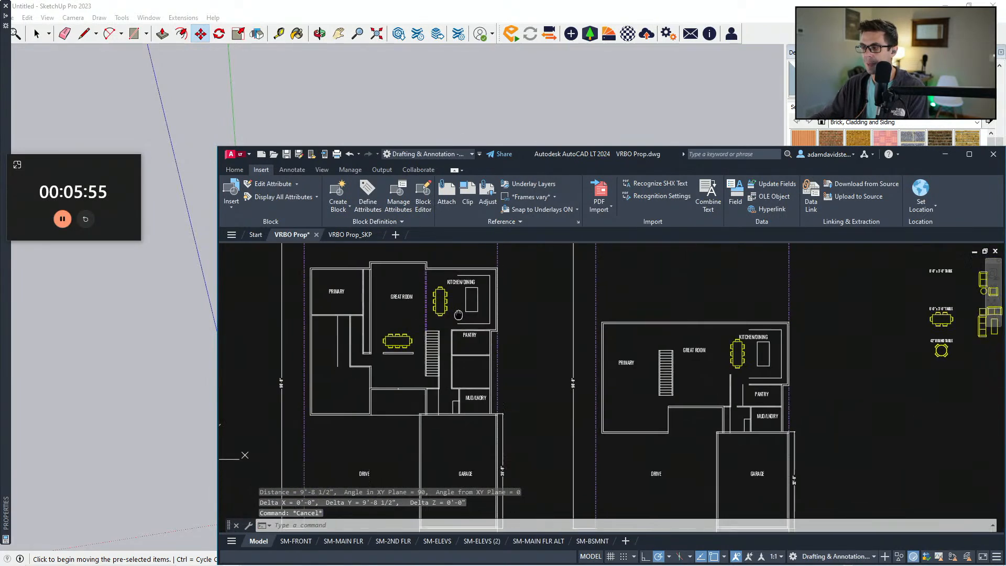
# Step: Undo back through the last 24 stretch of the left plan
pyautogui.hotkey('ctrl', 'z')
pyautogui.hotkey('ctrl', 'z')
pyautogui.hotkey('ctrl', 'z')
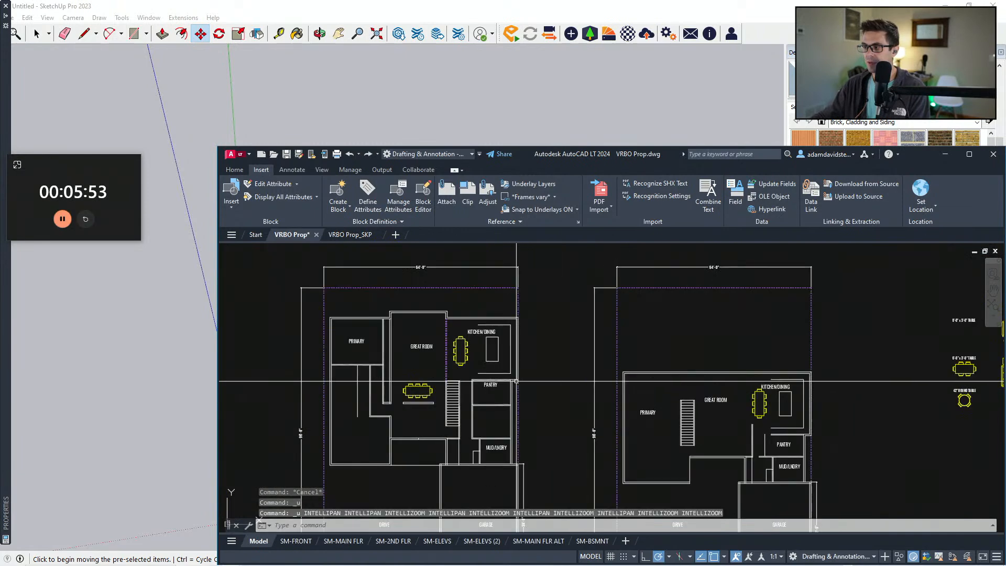
pyautogui.hotkey('ctrl', 'z')
pyautogui.hotkey('ctrl', 'z')
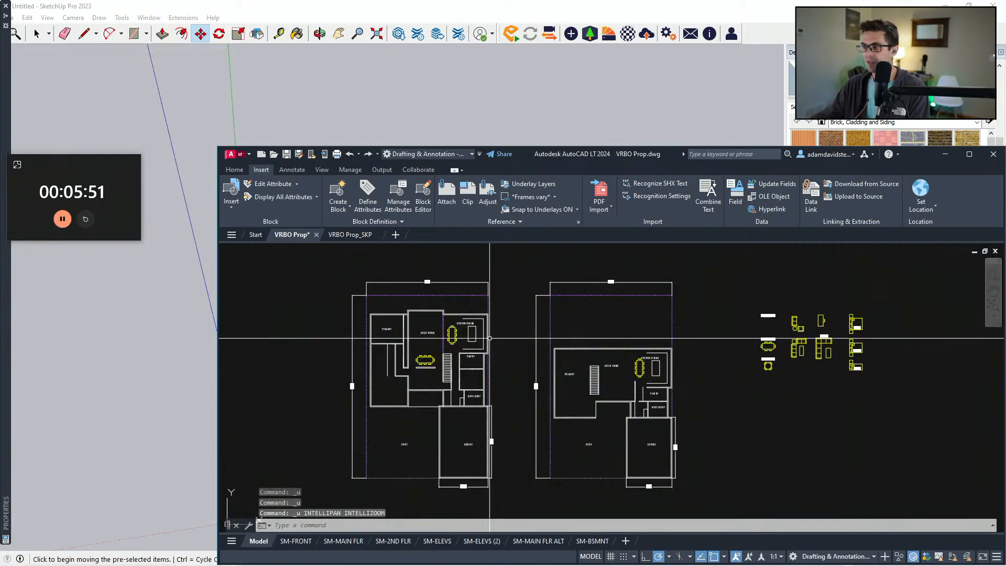
pyautogui.scroll(3, 483, 472)
pyautogui.press('Escape')
pyautogui.scroll(-2, 493, 471)
pyautogui.press('Escape')
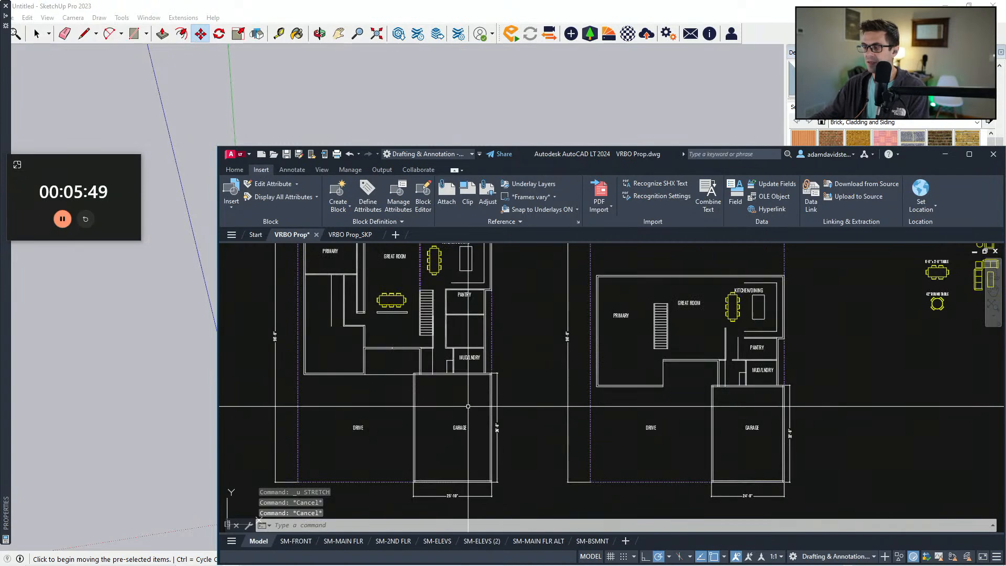
# Step: Try to move the two wall lines between the entry and hall into line with the garage's drive-side wall
pyautogui.scroll(3, 418, 361)
pyautogui.click(441, 371)
pyautogui.click(392, 360)
pyautogui.scroll(-2, 438, 360)
pyautogui.write('v')
pyautogui.press('Return')
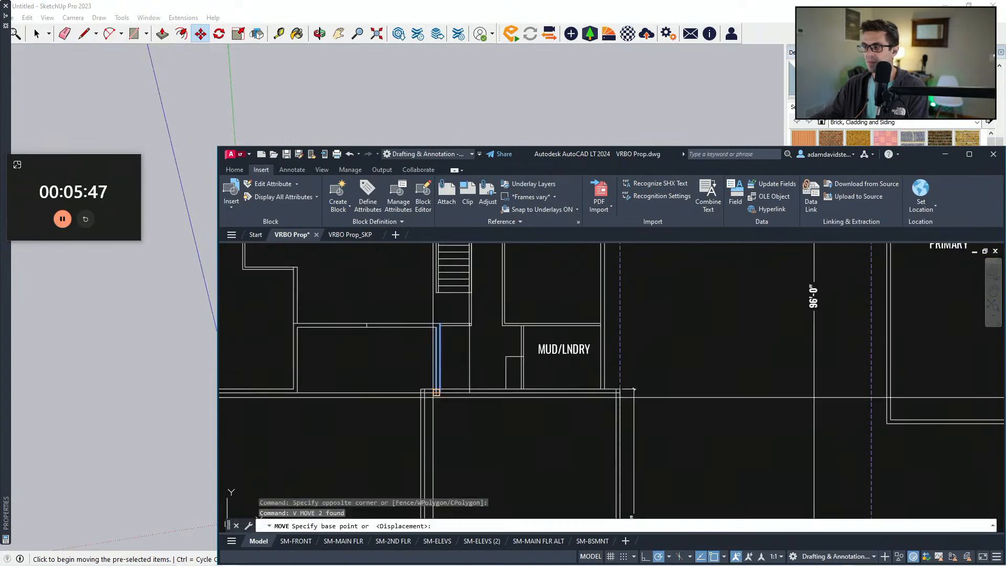
pyautogui.click(438, 400)
pyautogui.press('Escape')
pyautogui.press('Escape')
pyautogui.scroll(-2, 508, 382)
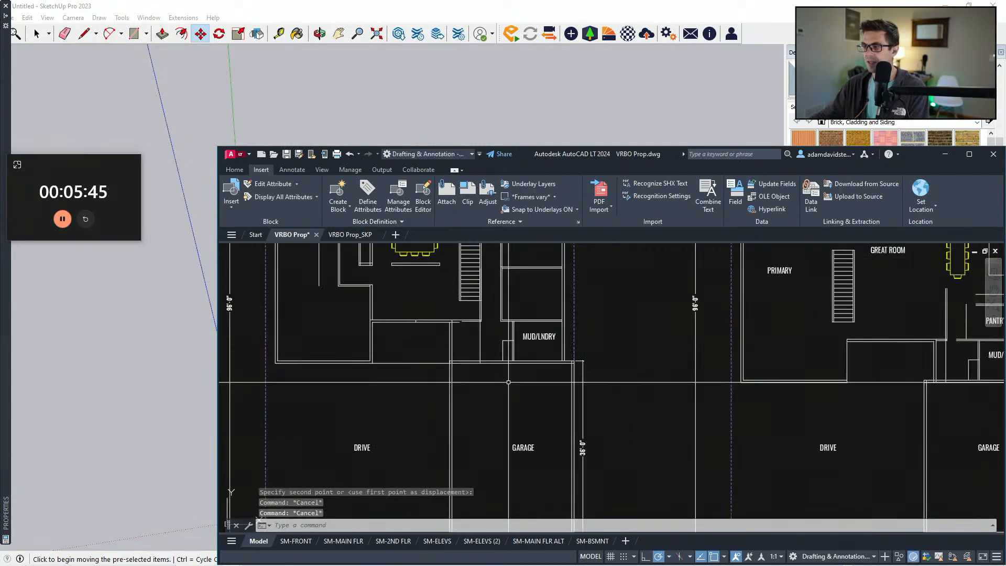
# Step: Undo the move of the entry wall lines in the left plan
pyautogui.hotkey('ctrl', 'z')
pyautogui.hotkey('ctrl', 'z')
pyautogui.moveTo(508, 389); pyautogui.dragTo(485, 288, button='middle')
pyautogui.scroll(-2, 485, 296)
pyautogui.press('Escape')
pyautogui.press('Escape')
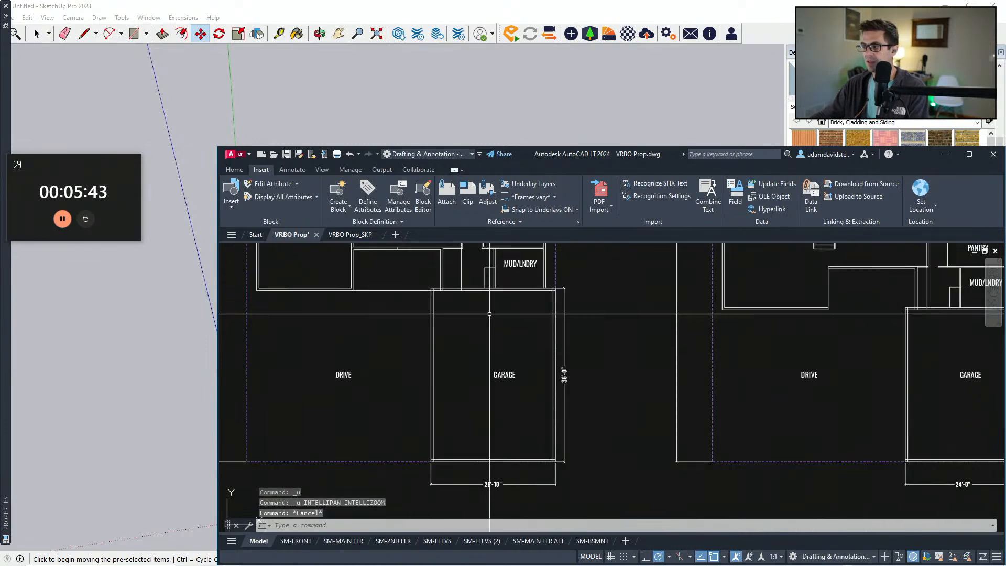
pyautogui.scroll(4, 505, 354)
pyautogui.write('cv')
pyautogui.press('Return')
pyautogui.press('Escape')
pyautogui.press('Escape')
pyautogui.scroll(-4, 422, 268)
pyautogui.scroll(2, 419, 456)
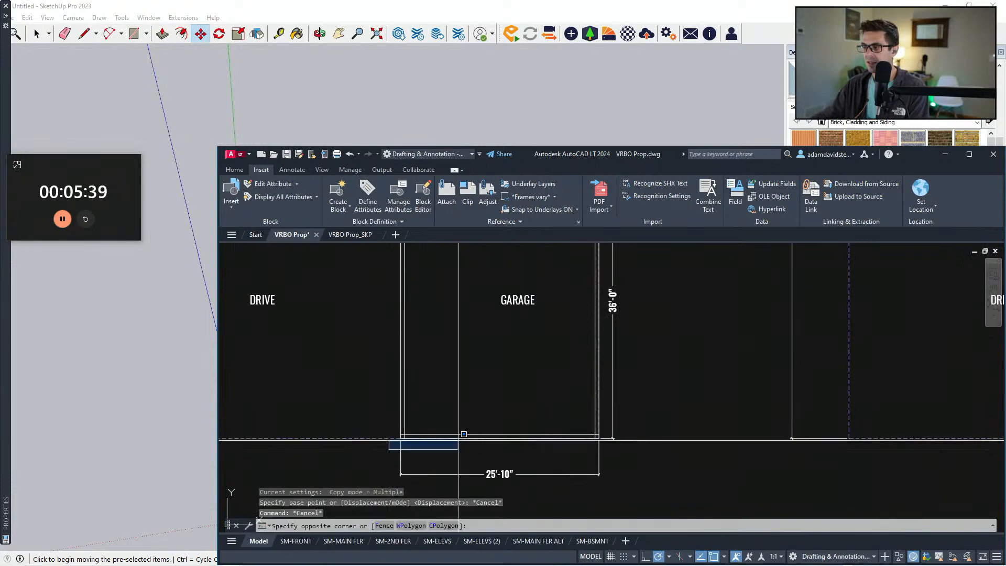
# Step: Copy the two lines of the left plan's lower garage wall upward by 22'
pyautogui.click(388, 450)
pyautogui.click(649, 416)
pyautogui.write('cv')
pyautogui.press('Return')
pyautogui.click(489, 400)
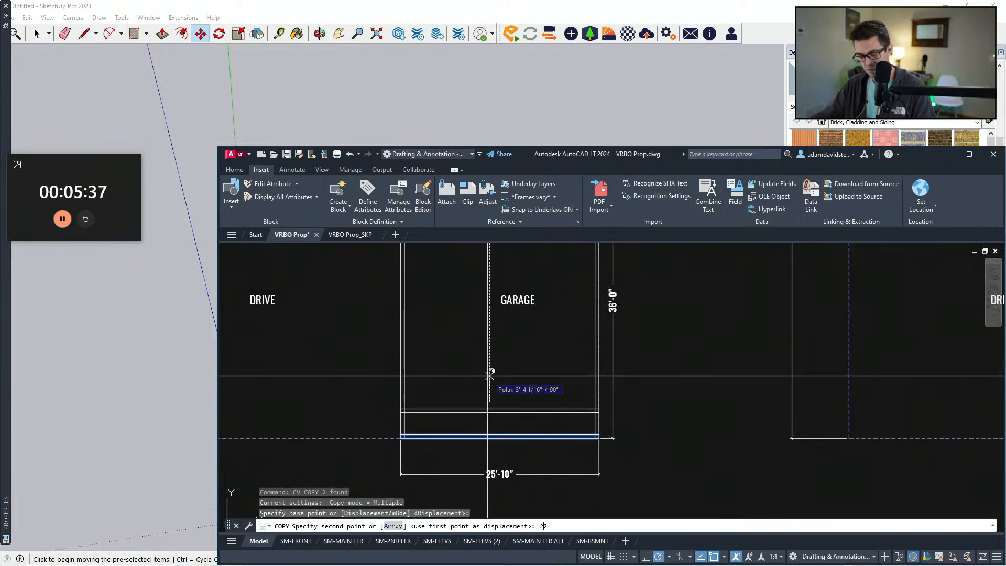
pyautogui.press('Return')
pyautogui.press('Return')
# Step: Trim away the garage's drive-side wall above the copied wall, using the copied wall lines as cutting edges
pyautogui.scroll(-3, 490, 376)
pyautogui.write('tr')
pyautogui.press('Return')
pyautogui.click(464, 388)
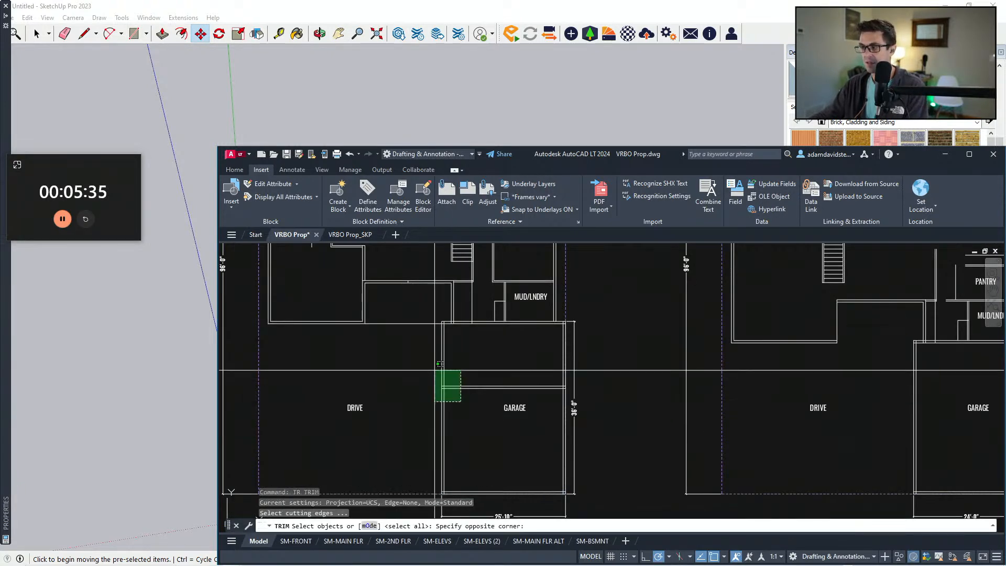
pyautogui.click(451, 381)
pyautogui.press('Return')
pyautogui.click(469, 364)
pyautogui.click(432, 348)
pyautogui.press('Escape')
pyautogui.press('Escape')
# Step: Extend the two entry wall lines down to the copied garage wall
pyautogui.write('ex')
pyautogui.click(466, 398)
pyautogui.click(452, 381)
pyautogui.press('Return')
pyautogui.click(460, 313)
pyautogui.click(447, 306)
pyautogui.press('Escape')
# Step: Fillet the extended entry wall lines with the copied garage wall lines at zero radius to form clean corners in the left plan
pyautogui.write('tr')
pyautogui.press('Escape')
pyautogui.write('f')
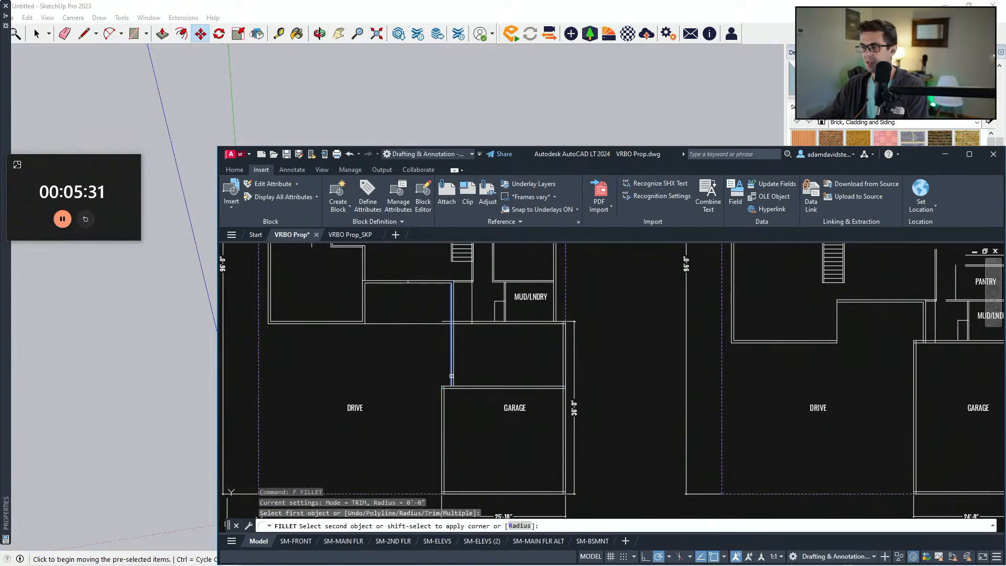
pyautogui.click(451, 388)
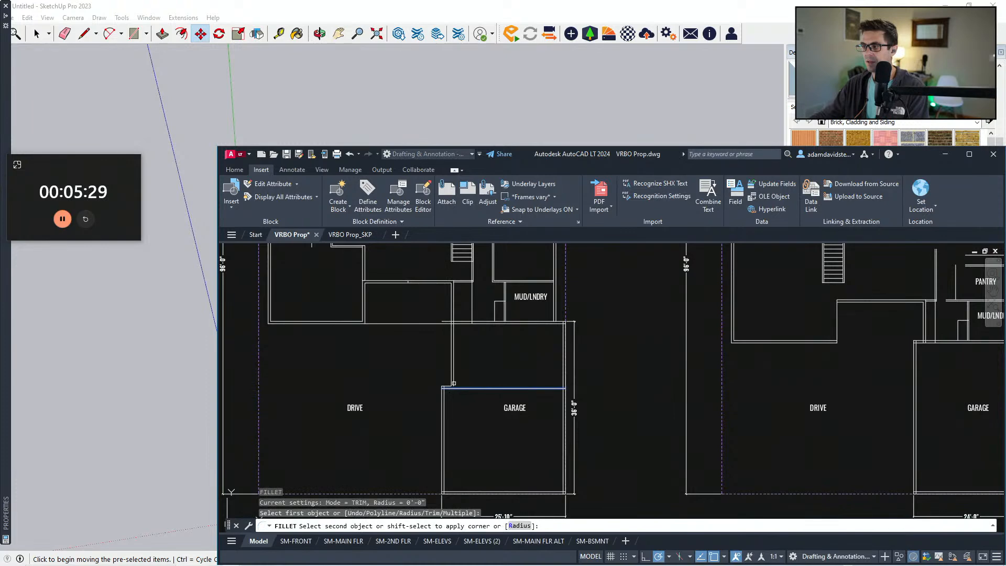
pyautogui.click(453, 376)
pyautogui.press('Escape')
pyautogui.press('Escape')
# Step: Copy the porch's front edge line in the left plan upward by 2' and erase the original line
pyautogui.click(417, 335)
pyautogui.click(410, 312)
pyautogui.write('cv')
pyautogui.click(407, 295)
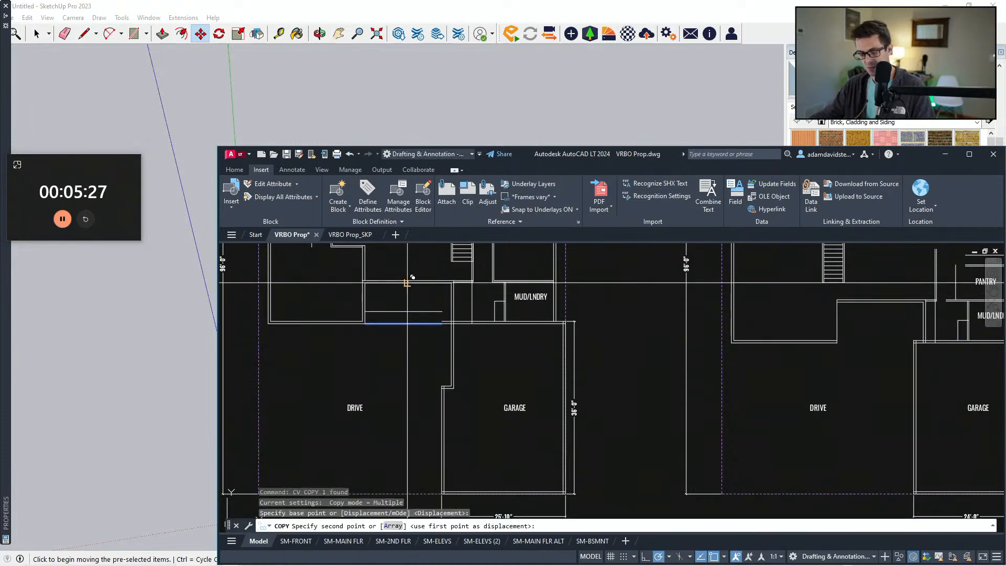
pyautogui.write("2'")
pyautogui.press('Escape')
pyautogui.press('Escape')
pyautogui.click(426, 327)
pyautogui.click(419, 318)
pyautogui.write('e')
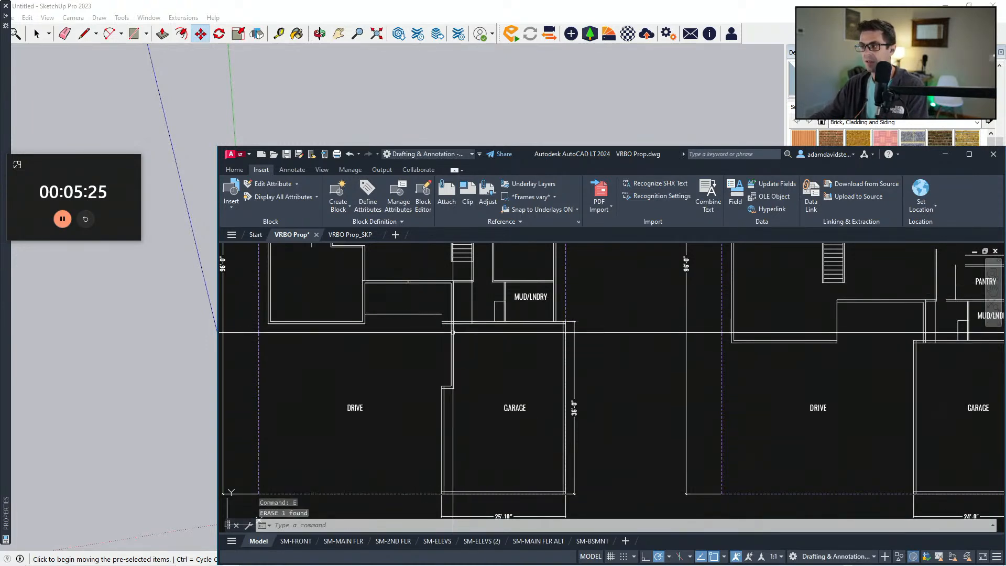
# Step: Trim the ends of the garage's upper wall lines that project past the entry wall, using the entry wall as cutting edge
pyautogui.scroll(2, 452, 326)
pyautogui.write('tr')
pyautogui.click(453, 333)
pyautogui.press('space')
pyautogui.click(441, 325)
pyautogui.click(436, 309)
pyautogui.press('Escape')
# Step: Draw a short horizontal line across the extended entry wall at the wall's midpoint beside the garage
pyautogui.write('a')
pyautogui.press('space')
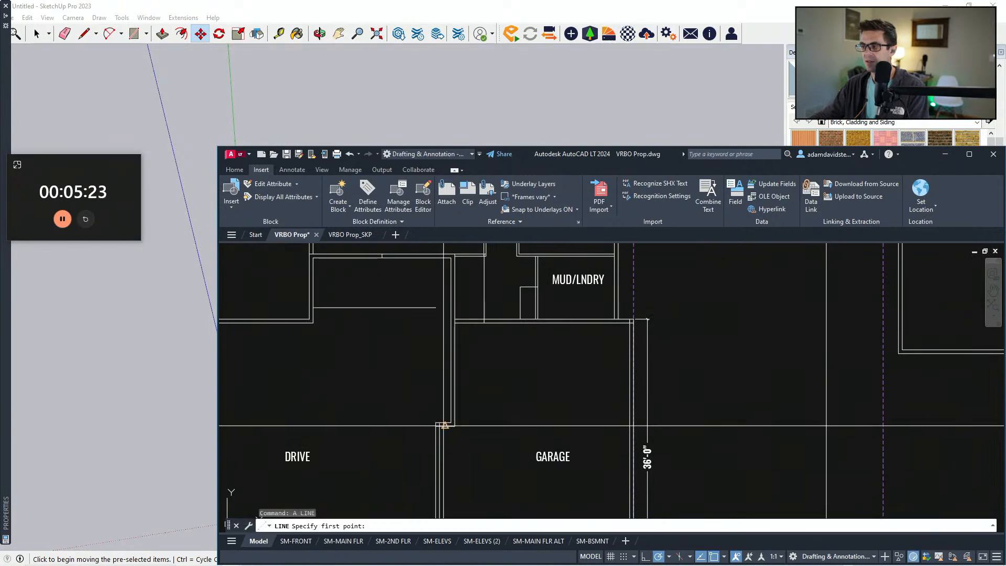
pyautogui.click(445, 371)
pyautogui.click(469, 372)
pyautogui.press('Escape')
pyautogui.press('Escape')
pyautogui.press('Escape')
# Step: Trim the short line's overhanging ends back to the two faces of the entry wall
pyautogui.click(446, 365)
pyautogui.write('e tr')
pyautogui.press('space')
pyautogui.click(469, 377)
pyautogui.click(420, 354)
pyautogui.press('space')
pyautogui.click(447, 373)
pyautogui.click(470, 377)
pyautogui.click(461, 368)
pyautogui.press('Escape')
# Step: Copy the short cross line 4.5' upward and 4.5' downward along the entry wall
pyautogui.click(451, 371)
pyautogui.write('cv')
pyautogui.press('space')
pyautogui.click(493, 367)
pyautogui.write("4.5'")
pyautogui.press('Return')
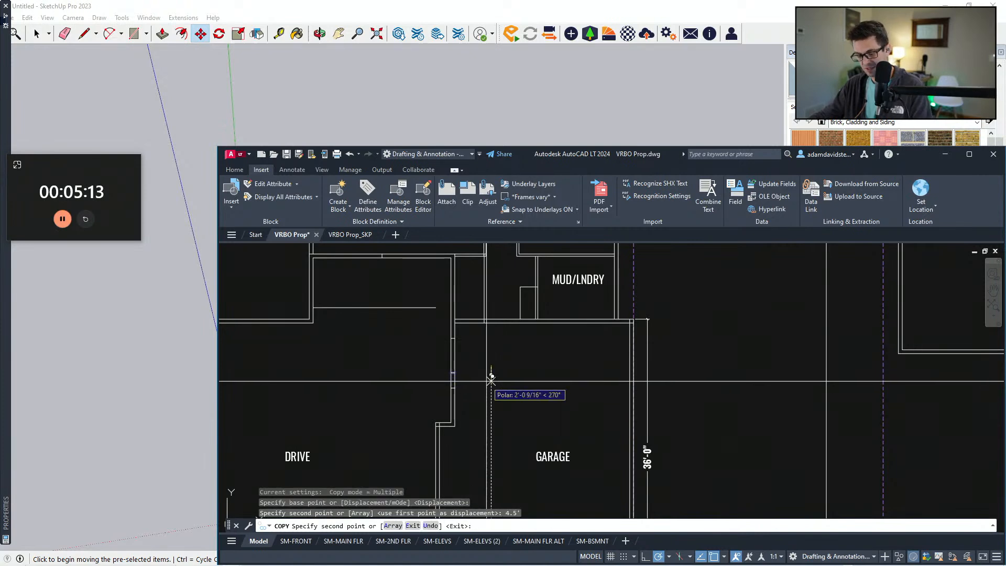
pyautogui.press('Escape')
# Step: Cut an opening in the garage's drive-side wall between the two copied lines and remove the middle line
pyautogui.write('tr')
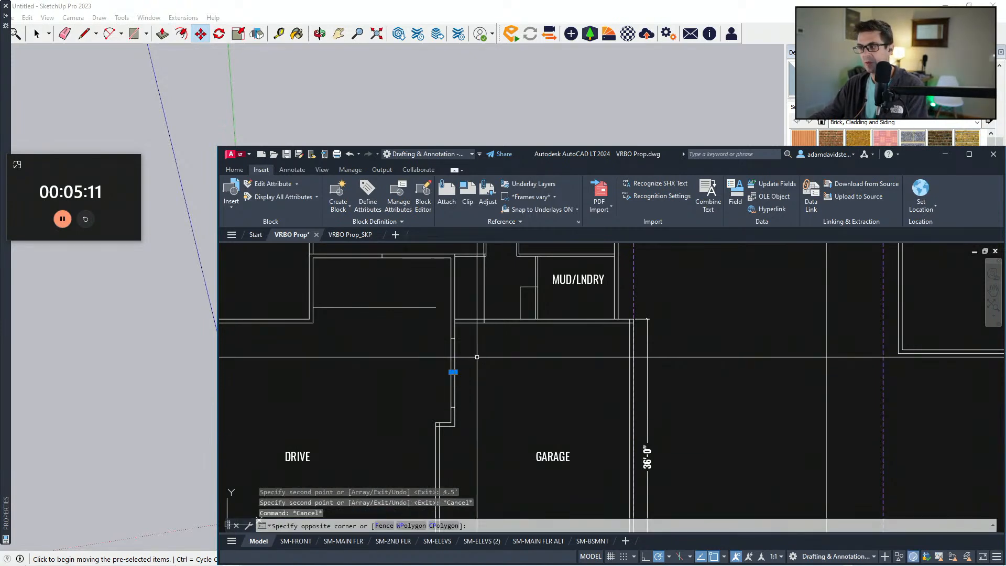
pyautogui.press('space')
pyautogui.moveTo(469, 338); pyautogui.dragTo(406, 295)
pyautogui.press('space')
pyautogui.scroll(-3, 406, 295)
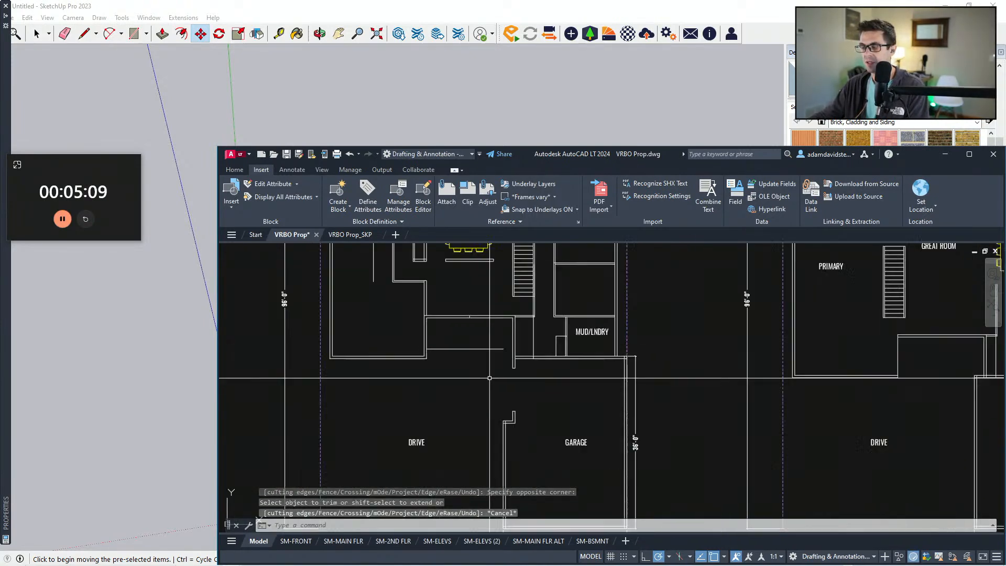
pyautogui.press('Escape')
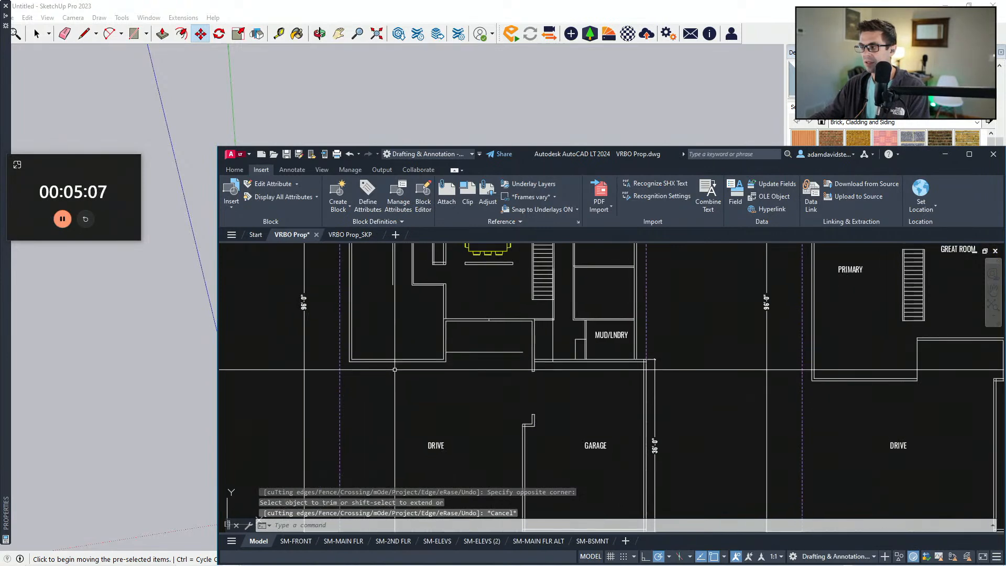
# Step: Measure the horizontal distance from the opening's upper jamb across the drive in the left plan
pyautogui.write('dd')
pyautogui.press('space')
pyautogui.click(533, 371)
pyautogui.click(400, 371)
pyautogui.press('Escape')
pyautogui.press('Escape')
pyautogui.moveTo(517, 392); pyautogui.dragTo(511, 374, button='middle')
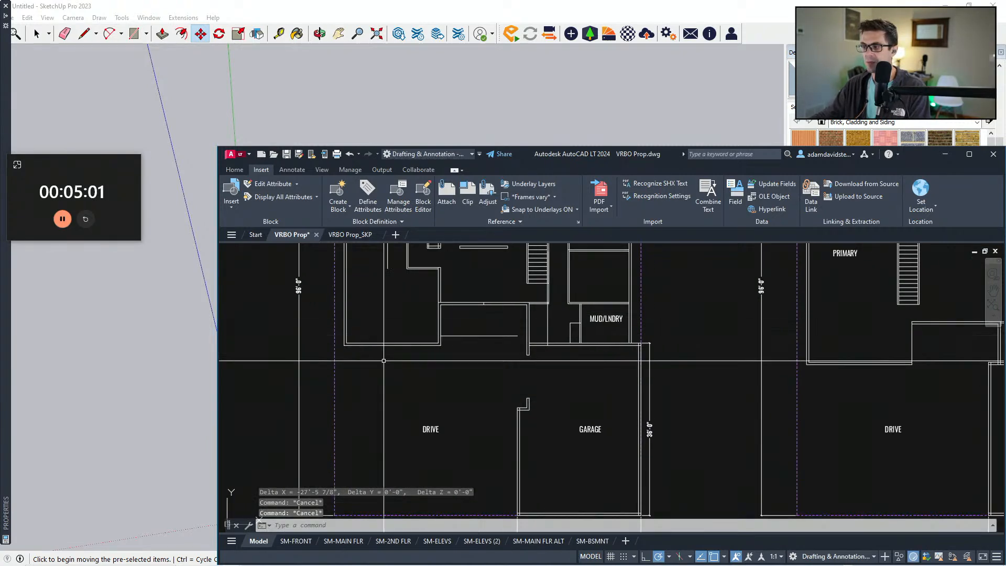
# Step: Switch to SketchUp and draw the right half of an opening about 10' high from the base midpoint of the left gable's front wall
pyautogui.moveTo(193, 315)
pyautogui.mouseDown(button='middle')
pyautogui.moveTo(426, 370)
pyautogui.moveTo(315, 472)
pyautogui.mouseUp(button='middle')
pyautogui.scroll(6, 310, 471)
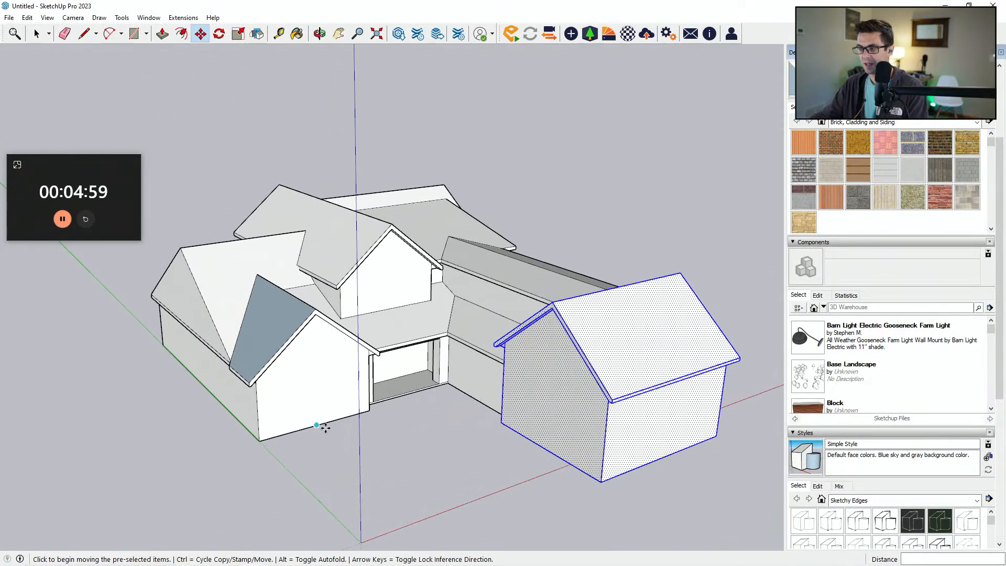
pyautogui.press('l')
pyautogui.moveTo(311, 414); pyautogui.dragTo(317, 424, button='middle')
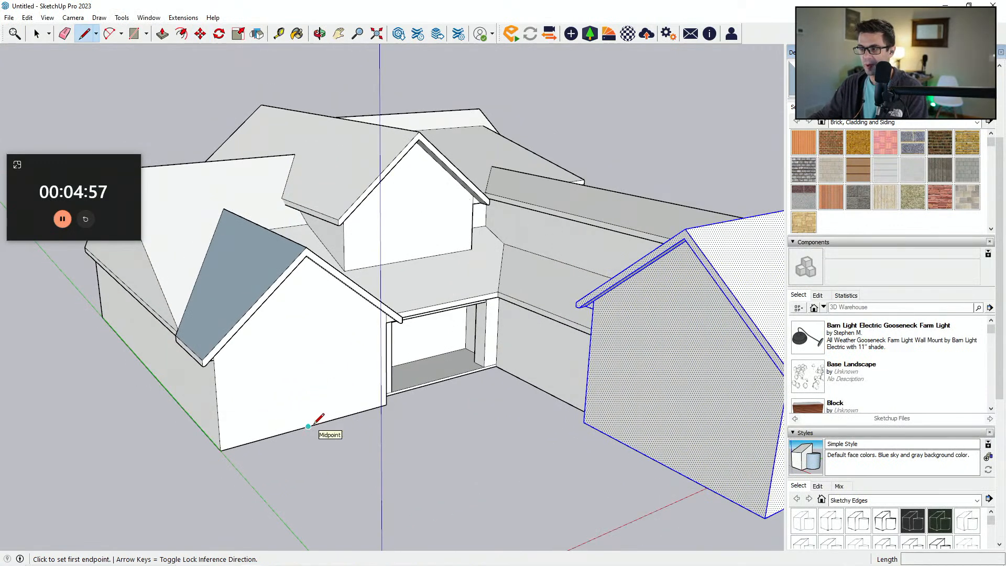
pyautogui.click(308, 426)
pyautogui.scroll(3, 388, 315)
pyautogui.moveTo(372, 236); pyautogui.dragTo(383, 246, button='middle')
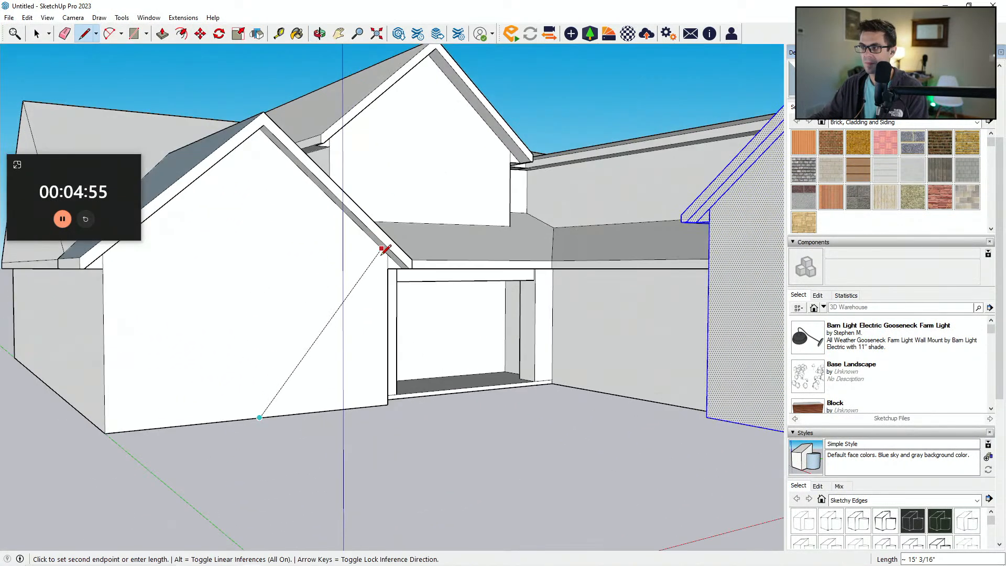
pyautogui.click(259, 269)
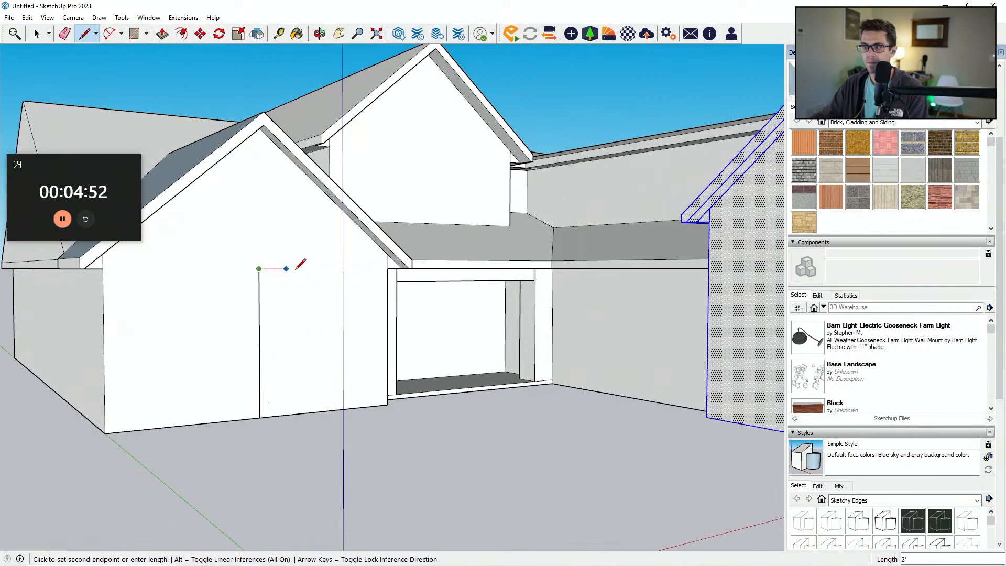
pyautogui.click(325, 269)
pyautogui.click(326, 410)
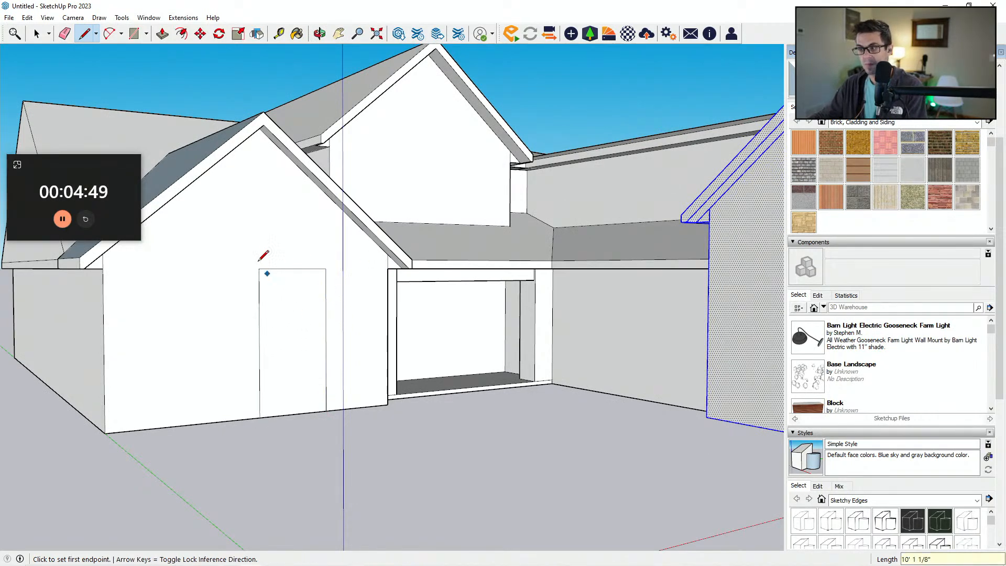
# Step: Draw the opening's left half 5' wide down to the wall base and erase the centre line
pyautogui.click(259, 268)
pyautogui.click(185, 269)
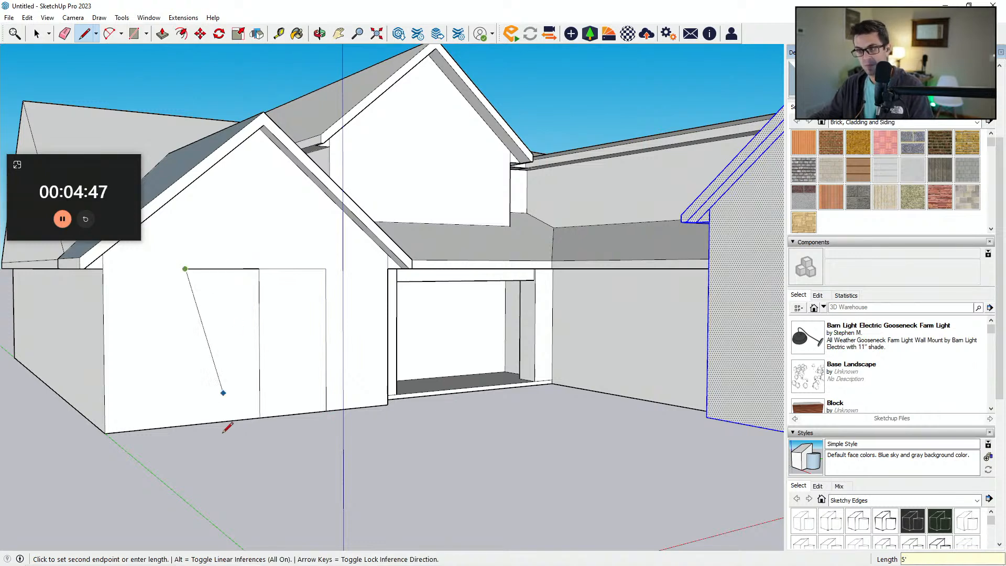
pyautogui.click(187, 423)
pyautogui.press('e')
pyautogui.click(259, 332)
pyautogui.moveTo(262, 331); pyautogui.dragTo(314, 395, button='middle')
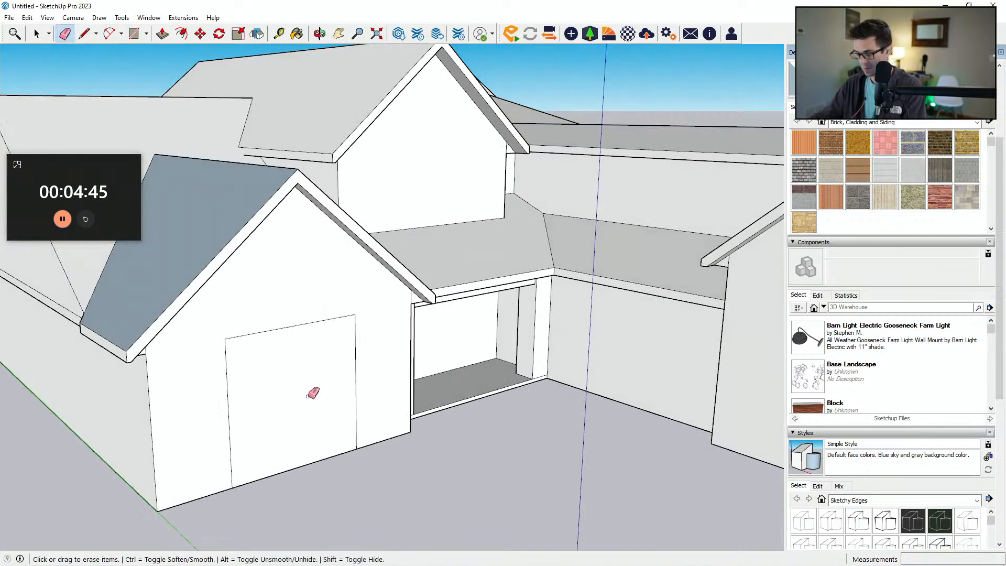
# Step: Push the outlined opening 2' into the left gable's front wall
pyautogui.press('p')
pyautogui.moveTo(392, 433); pyautogui.dragTo(296, 406, button='middle')
pyautogui.write("2'")
pyautogui.press('Return')
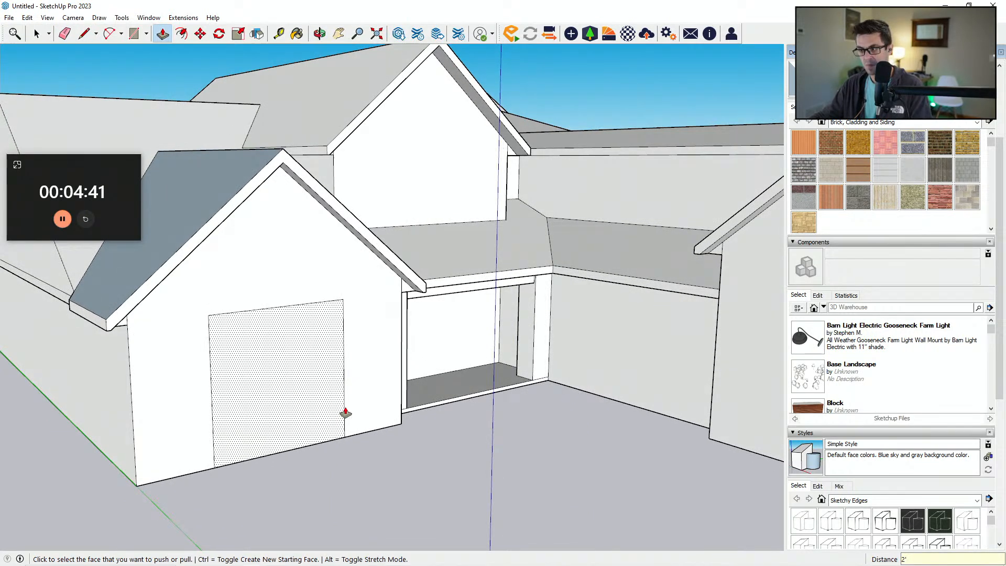
pyautogui.click(336, 414)
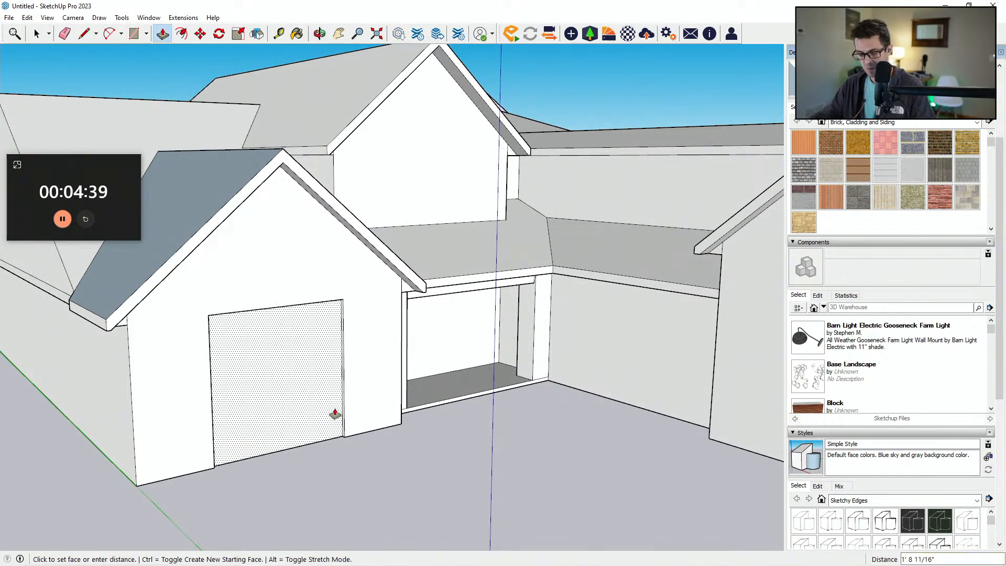
pyautogui.press('Escape')
# Step: Form a 3/4" thick header above the opening and extend its ends 1' past the sides
pyautogui.moveTo(341, 447); pyautogui.dragTo(278, 353, button='middle')
pyautogui.click(271, 196)
pyautogui.write('3/4')
pyautogui.press('Return')
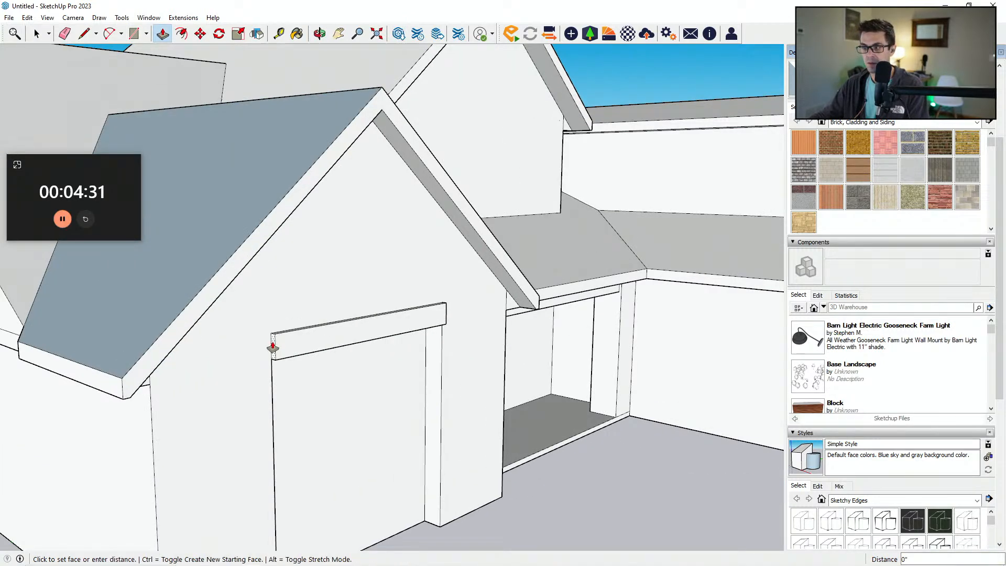
pyautogui.moveTo(371, 352); pyautogui.dragTo(220, 292, button='middle')
pyautogui.click(231, 299)
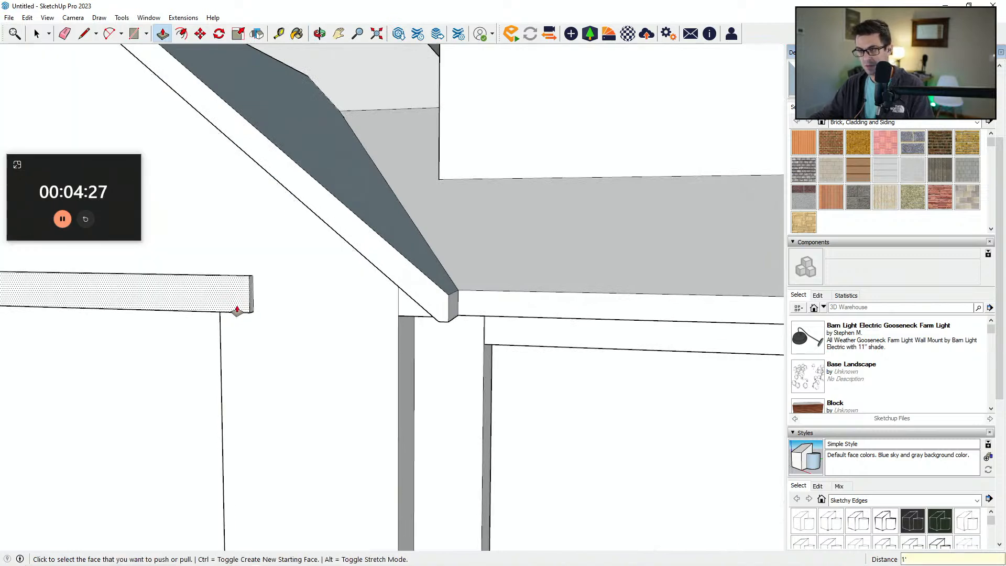
pyautogui.scroll(-6, 438, 332)
pyautogui.moveTo(288, 341); pyautogui.dragTo(419, 354, button='middle')
pyautogui.scroll(-3, 354, 340)
pyautogui.scroll(-1, 677, 341)
pyautogui.moveTo(677, 341); pyautogui.dragTo(530, 357, button='middle')
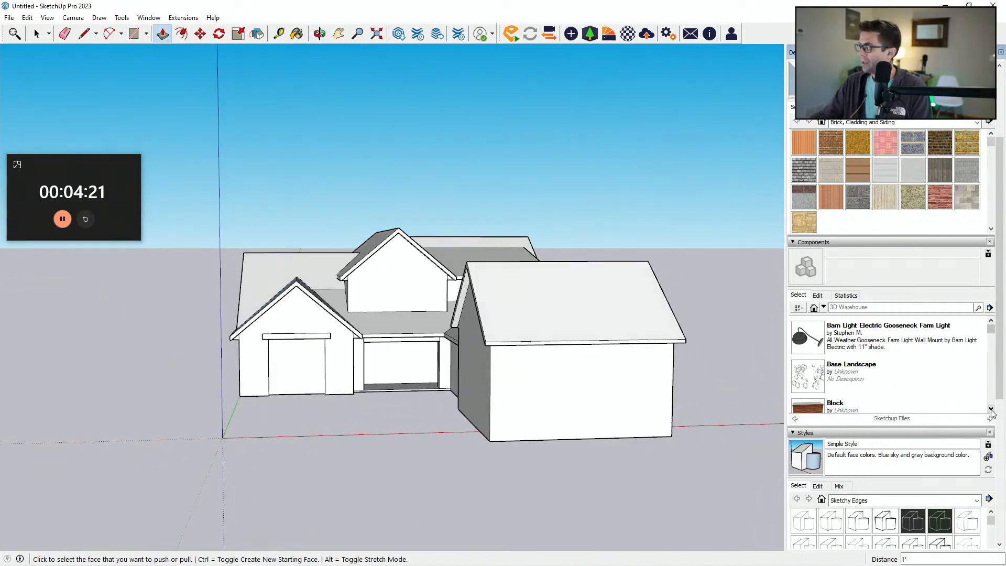
pyautogui.scroll(-10, 991, 412)
pyautogui.scroll(-5, 991, 412)
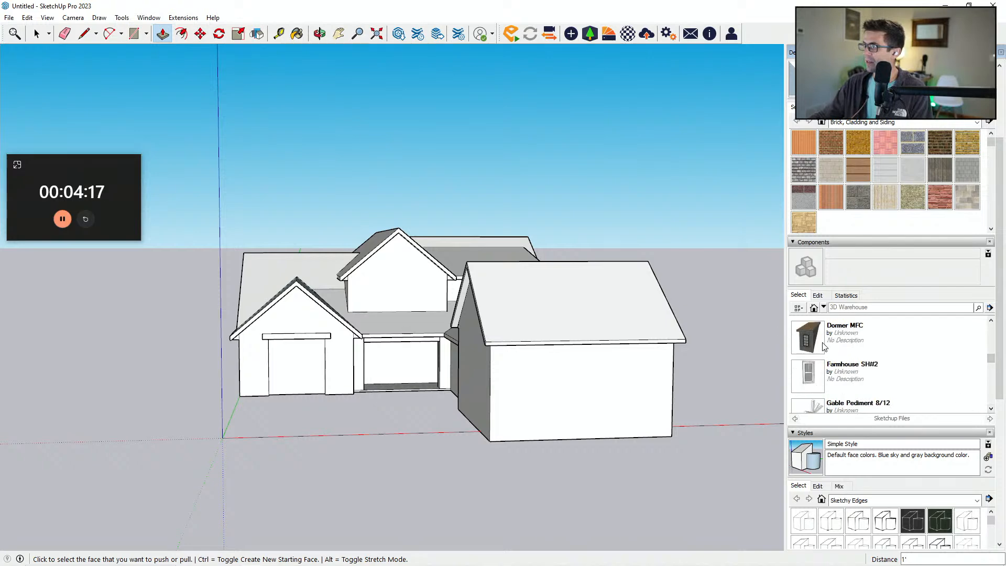
pyautogui.click(826, 345)
pyautogui.moveTo(618, 337); pyautogui.dragTo(555, 404, button='middle')
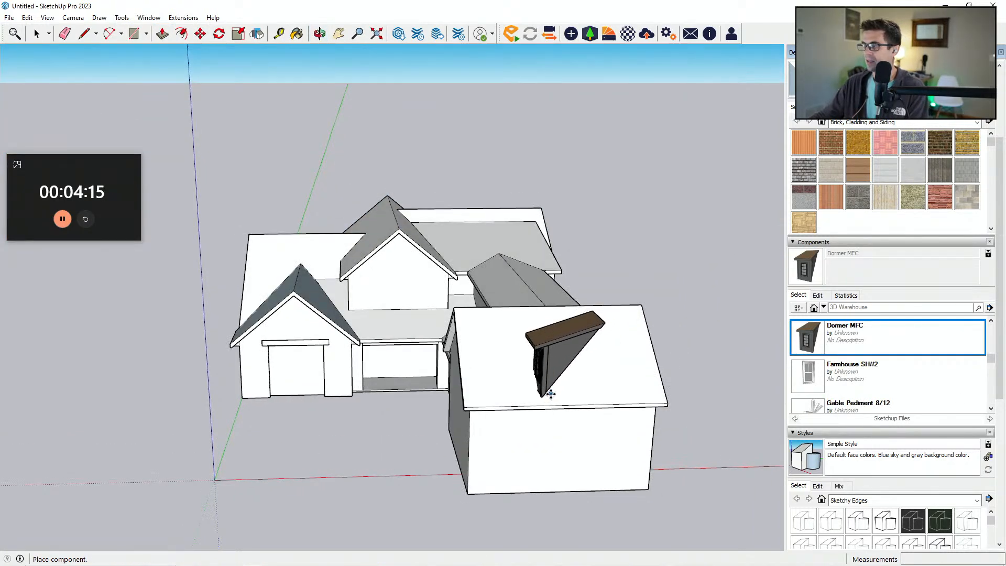
pyautogui.press('Escape')
# Step: Draw a vertical centre line up the garage wing's front wall from its base midpoint and a vertical line rising from the roof above
pyautogui.moveTo(557, 388); pyautogui.dragTo(573, 348, button='middle')
pyautogui.press('l')
pyautogui.moveTo(582, 395); pyautogui.dragTo(539, 410, button='middle')
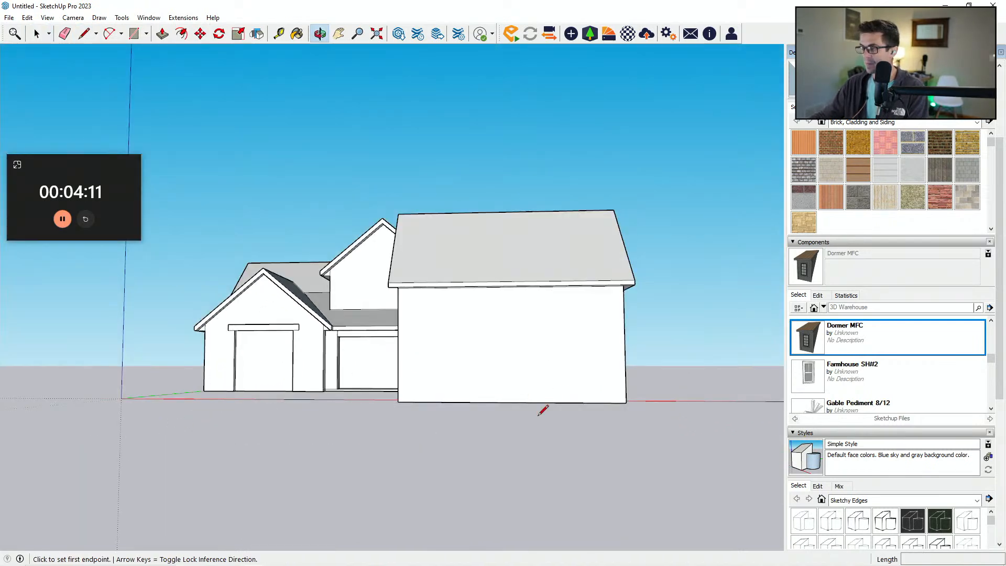
pyautogui.click(510, 401)
pyautogui.moveTo(508, 217); pyautogui.dragTo(573, 422, button='middle')
pyautogui.press('Escape')
pyautogui.click(548, 426)
pyautogui.press('Escape')
pyautogui.scroll(1, 537, 427)
# Step: Draw a 60" horizontal line from the foot of the roof centre line and a 60" vertical line up from its end
pyautogui.click(548, 426)
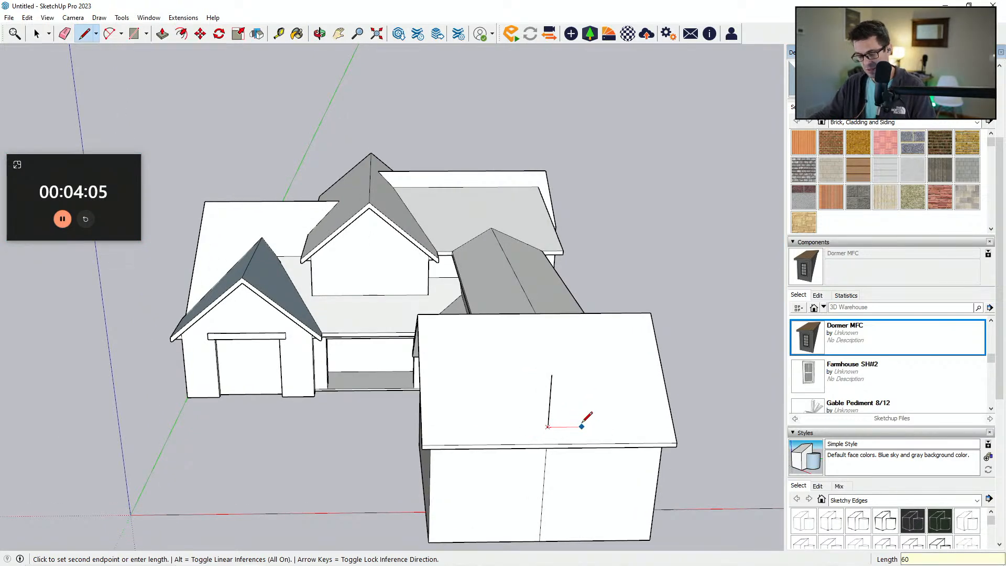
pyautogui.press('Return')
pyautogui.moveTo(600, 401); pyautogui.dragTo(616, 322, button='middle')
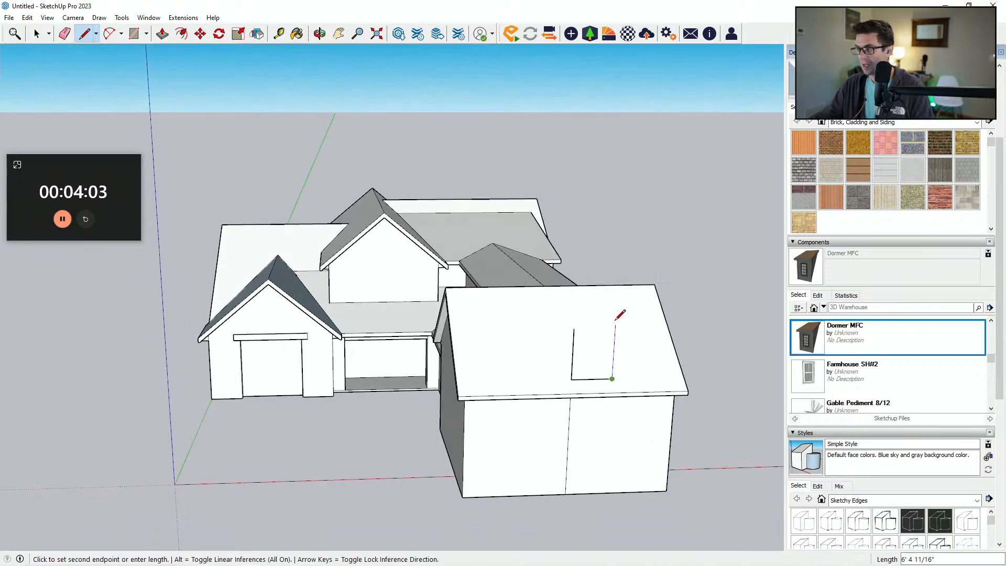
pyautogui.write('60')
pyautogui.press('Return')
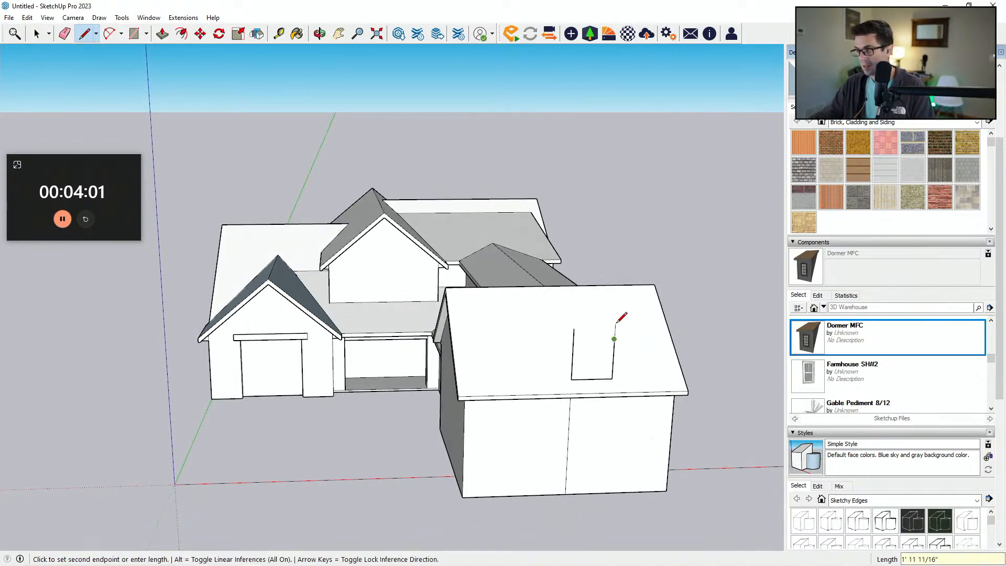
# Step: Complete the rectangular dormer front at 10' wide on the garage roof and erase the centre lines
pyautogui.write('10')
pyautogui.press('Return')
pyautogui.click(531, 380)
pyautogui.click(571, 379)
pyautogui.press('e')
pyautogui.moveTo(580, 328); pyautogui.dragTo(612, 411, button='middle')
pyautogui.scroll(1, 595, 409)
# Step: Draw the dormer's top edges back to the garage roof and join them to close its sides and flat top
pyautogui.press('l')
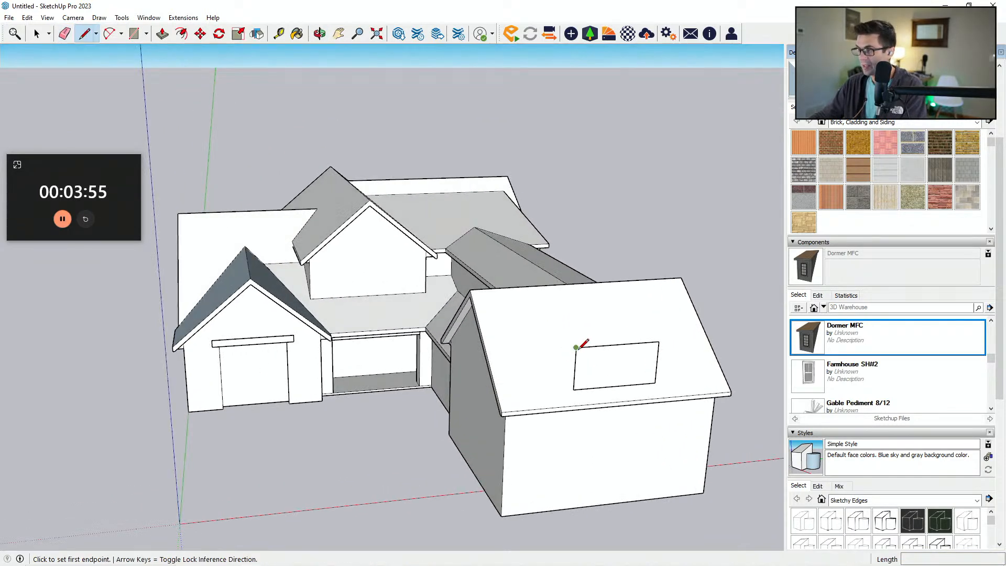
pyautogui.click(576, 348)
pyautogui.click(577, 373)
pyautogui.click(574, 390)
pyautogui.click(658, 342)
pyautogui.click(634, 326)
pyautogui.click(656, 370)
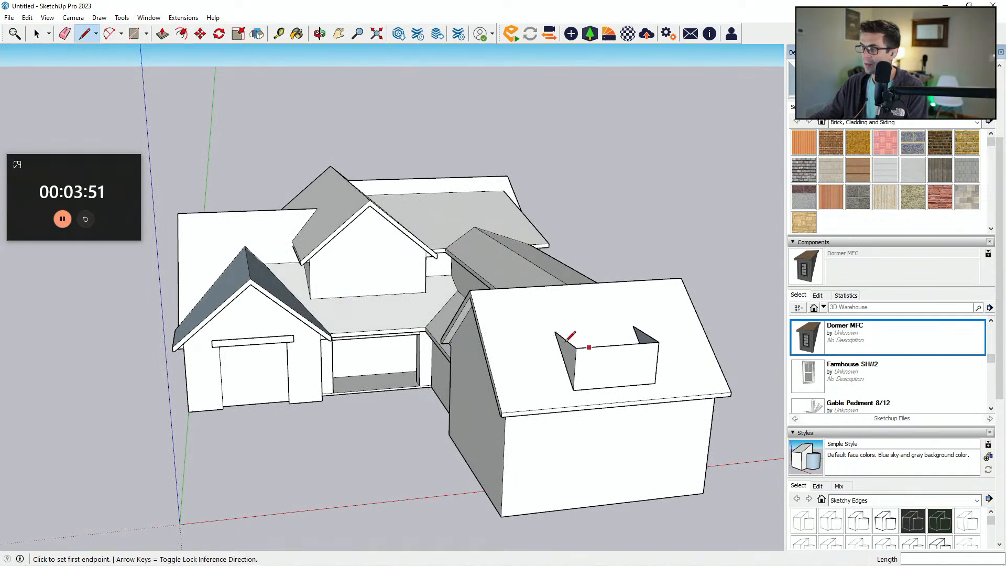
pyautogui.click(555, 331)
pyautogui.click(634, 326)
# Step: Offset the dormer's top outline outward as an overhang and pull the rim up into a fascia band
pyautogui.press('f')
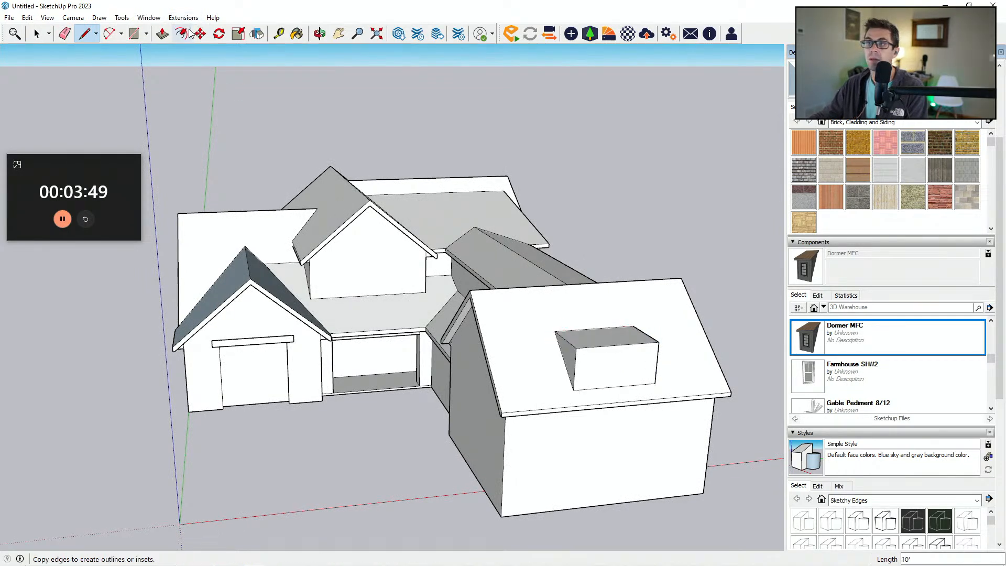
pyautogui.scroll(2, 654, 339)
pyautogui.click(640, 334)
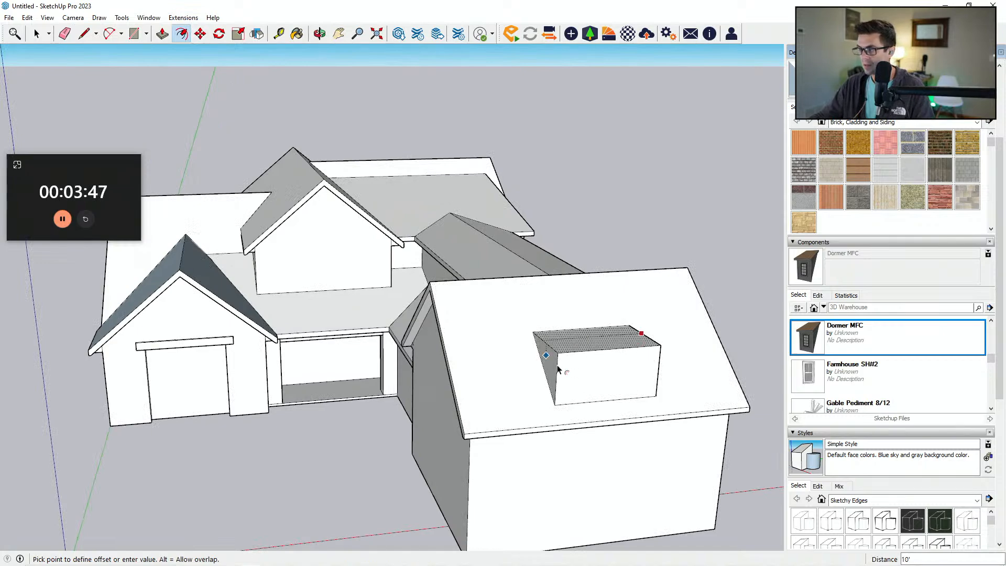
pyautogui.moveTo(660, 363); pyautogui.dragTo(534, 335, button='middle')
pyautogui.click(650, 479)
pyautogui.press('p')
pyautogui.click(617, 352)
pyautogui.click(613, 330)
pyautogui.press('l')
pyautogui.click(531, 327)
pyautogui.scroll(1, 507, 299)
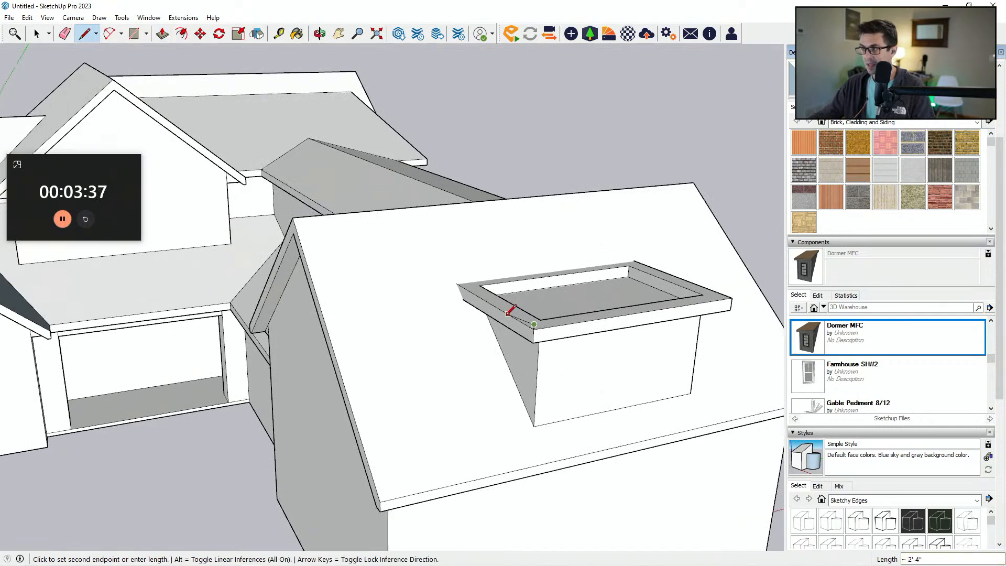
pyautogui.click(533, 329)
pyautogui.press('e')
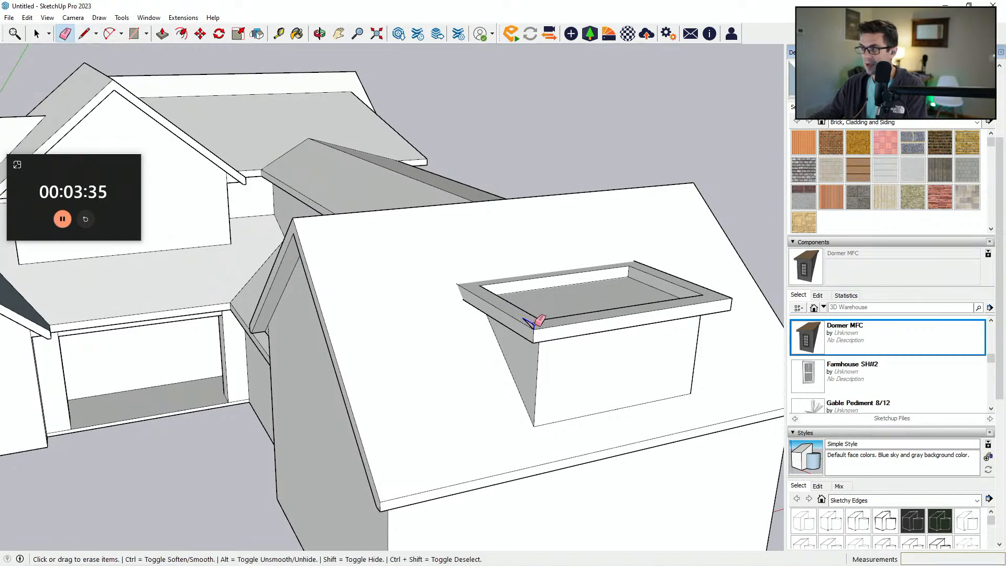
pyautogui.moveTo(534, 327); pyautogui.dragTo(533, 340, button='middle')
# Step: Draw a sloped edge from the dormer's front fascia corner to the garage roof, extrude the triangle across the dormer and erase leftover edges
pyautogui.press('l')
pyautogui.click(522, 335)
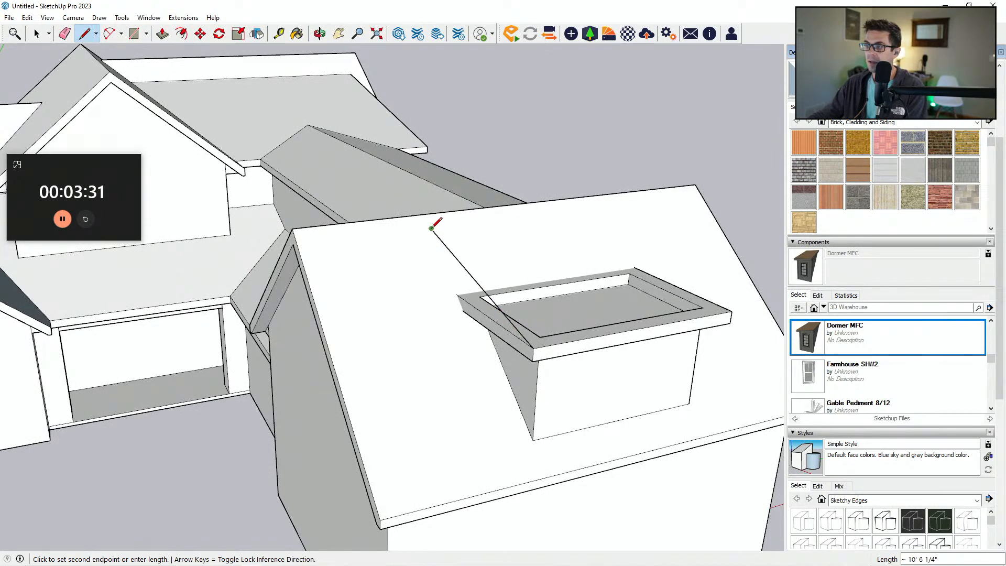
pyautogui.click(431, 230)
pyautogui.press('p')
pyautogui.moveTo(465, 298)
pyautogui.mouseDown(button='middle')
pyautogui.moveTo(477, 309)
pyautogui.moveTo(468, 317)
pyautogui.mouseUp(button='middle')
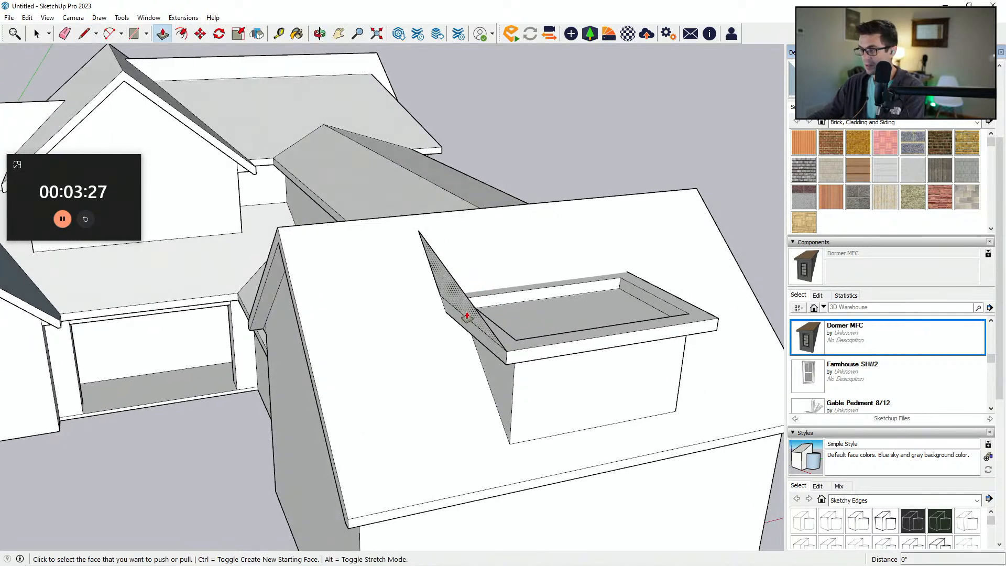
pyautogui.click(468, 317)
pyautogui.click(720, 331)
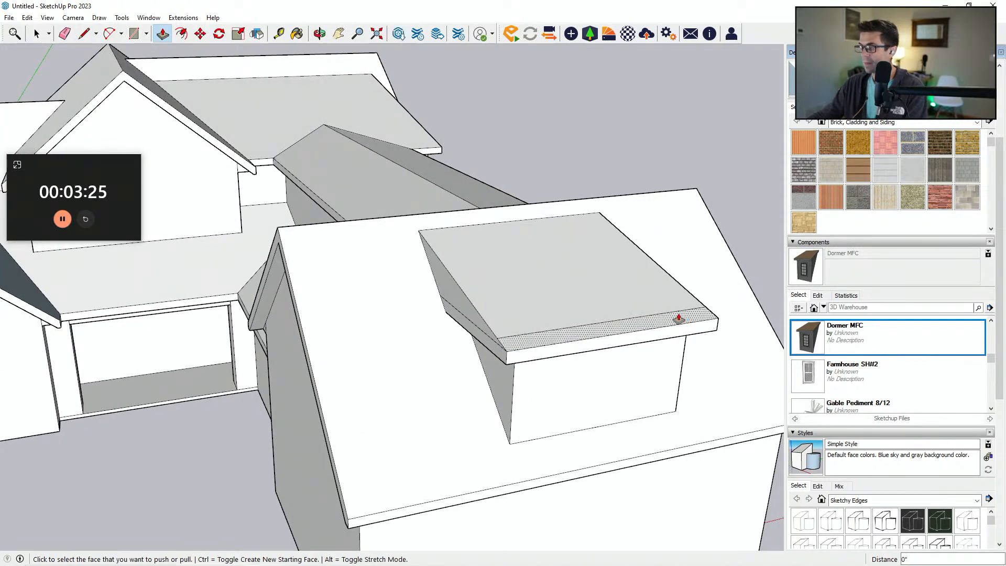
pyautogui.press('e')
# Step: Examine the house massing from several angles, including the garage wing and its shed dormer
pyautogui.moveTo(655, 305)
pyautogui.mouseDown(button='middle')
pyautogui.moveTo(445, 425)
pyautogui.moveTo(587, 217)
pyautogui.moveTo(383, 258)
pyautogui.moveTo(535, 299)
pyautogui.moveTo(398, 337)
pyautogui.moveTo(346, 311)
pyautogui.moveTo(265, 359)
pyautogui.moveTo(288, 344)
pyautogui.moveTo(428, 361)
pyautogui.moveTo(505, 354)
pyautogui.moveTo(456, 363)
pyautogui.moveTo(367, 358)
pyautogui.moveTo(580, 353)
pyautogui.moveTo(447, 366)
pyautogui.moveTo(403, 360)
pyautogui.moveTo(384, 386)
pyautogui.mouseUp(button='middle')
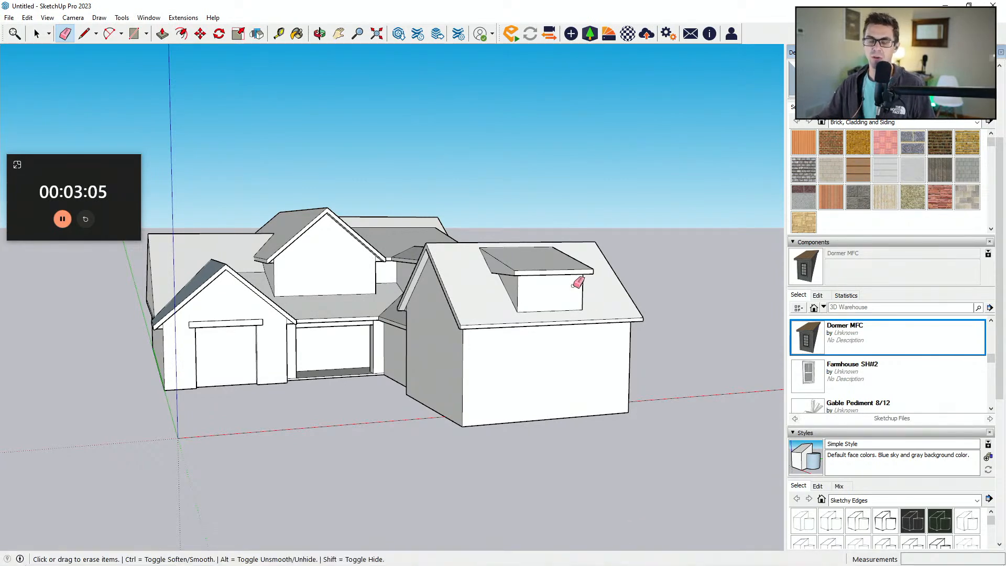
pyautogui.moveTo(392, 380)
pyautogui.mouseDown(button='middle')
pyautogui.moveTo(419, 354)
pyautogui.moveTo(418, 321)
pyautogui.moveTo(393, 372)
pyautogui.mouseUp(button='middle')
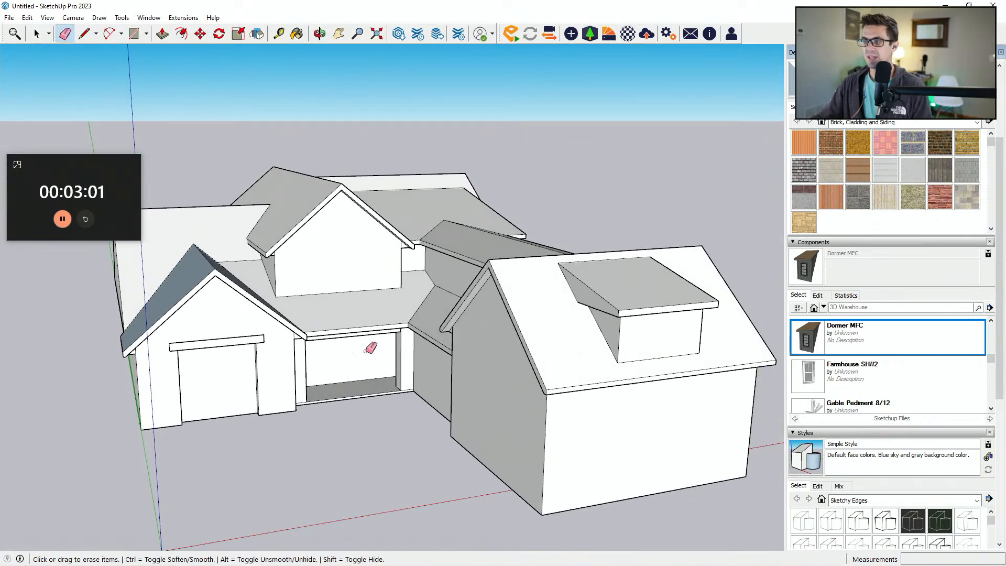
pyautogui.moveTo(375, 324)
pyautogui.mouseDown(button='middle')
pyautogui.moveTo(560, 299)
pyautogui.moveTo(512, 378)
pyautogui.moveTo(417, 362)
pyautogui.moveTo(503, 374)
pyautogui.moveTo(660, 371)
pyautogui.moveTo(344, 321)
pyautogui.moveTo(391, 319)
pyautogui.moveTo(273, 314)
pyautogui.moveTo(403, 303)
pyautogui.moveTo(420, 250)
pyautogui.mouseUp(button='middle')
pyautogui.scroll(3, 393, 299)
pyautogui.moveTo(408, 329)
pyautogui.mouseDown(button='middle')
pyautogui.moveTo(506, 362)
pyautogui.moveTo(502, 401)
pyautogui.moveTo(480, 440)
pyautogui.mouseUp(button='middle')
pyautogui.scroll(-3, 419, 367)
pyautogui.scroll(2, 411, 359)
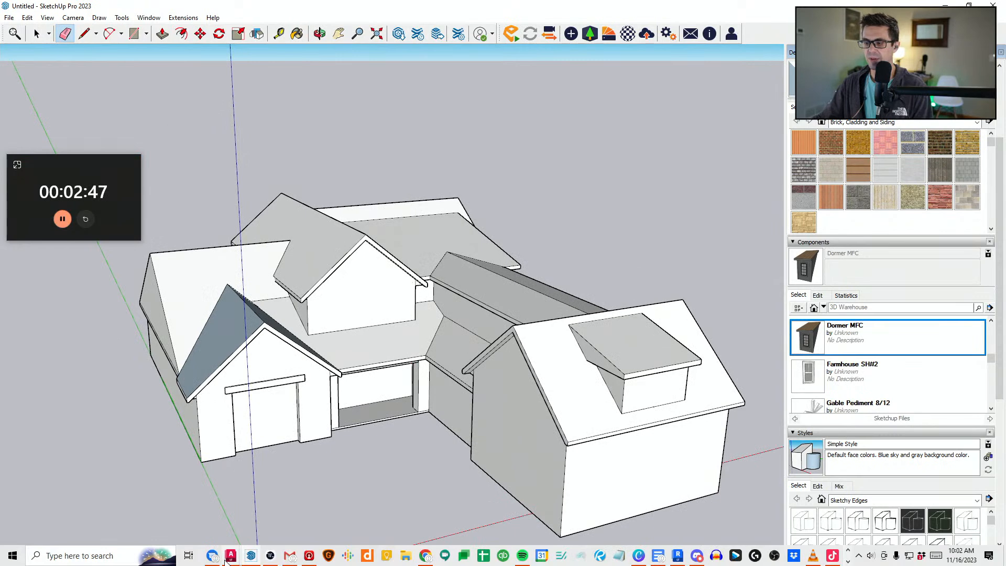
# Step: Switch to the VRBO Prop drawing in AutoCAD and compare the two floor plan layouts side by side
pyautogui.moveTo(231, 555)
pyautogui.click(190, 488)
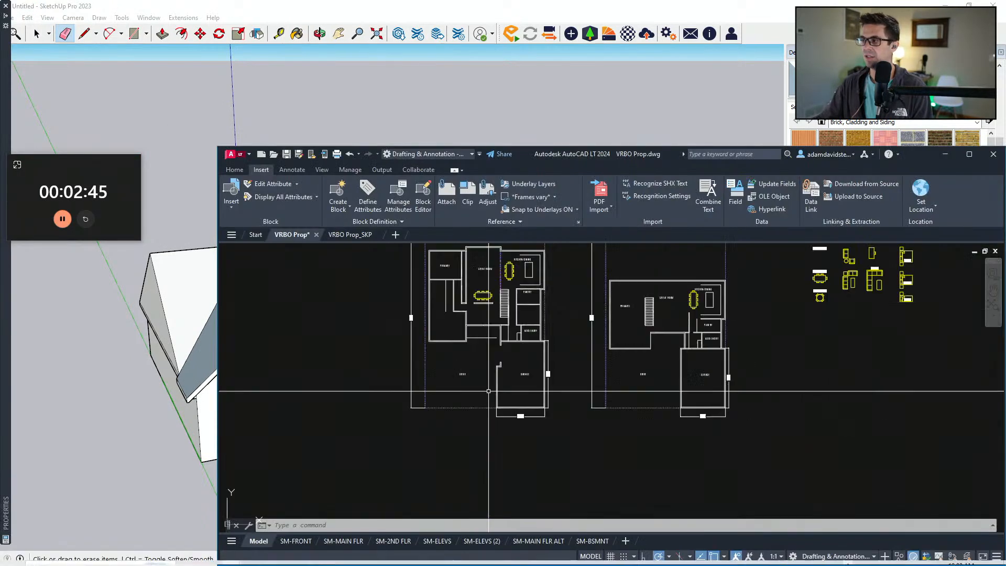
pyautogui.moveTo(461, 474); pyautogui.dragTo(466, 394, button='middle')
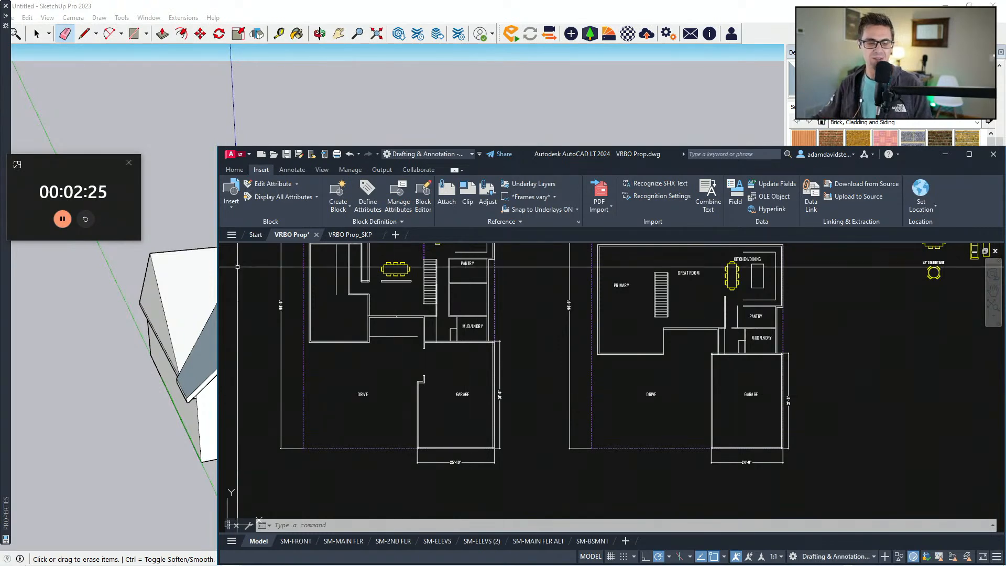
pyautogui.hotkey('alt', 'Tab')
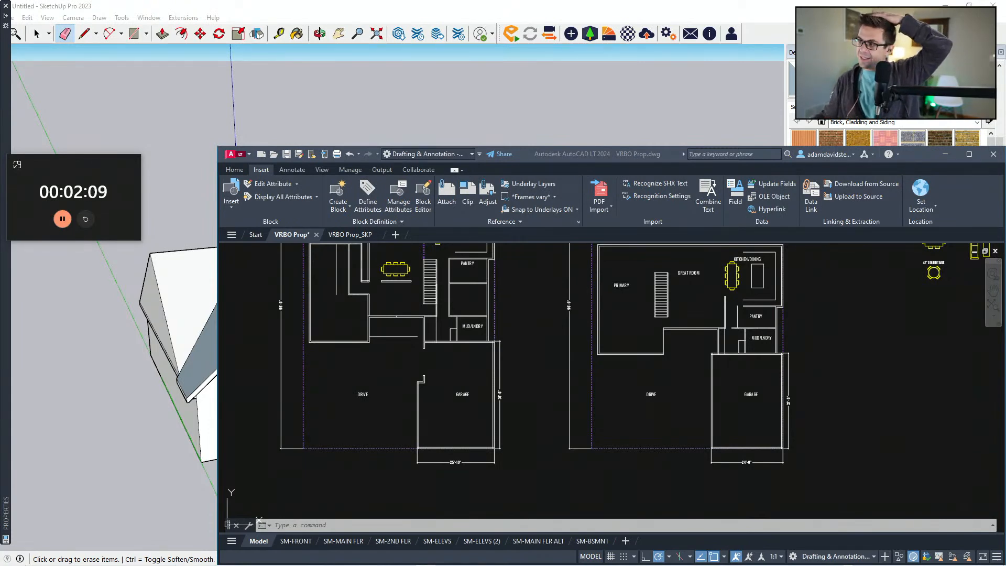
pyautogui.moveTo(447, 314); pyautogui.dragTo(448, 388, button='middle')
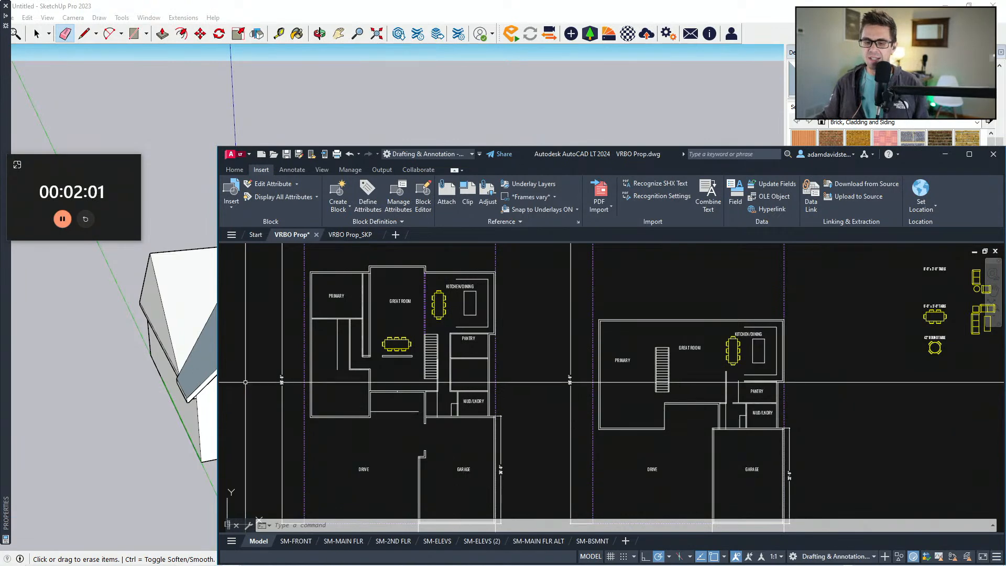
pyautogui.moveTo(10, 466)
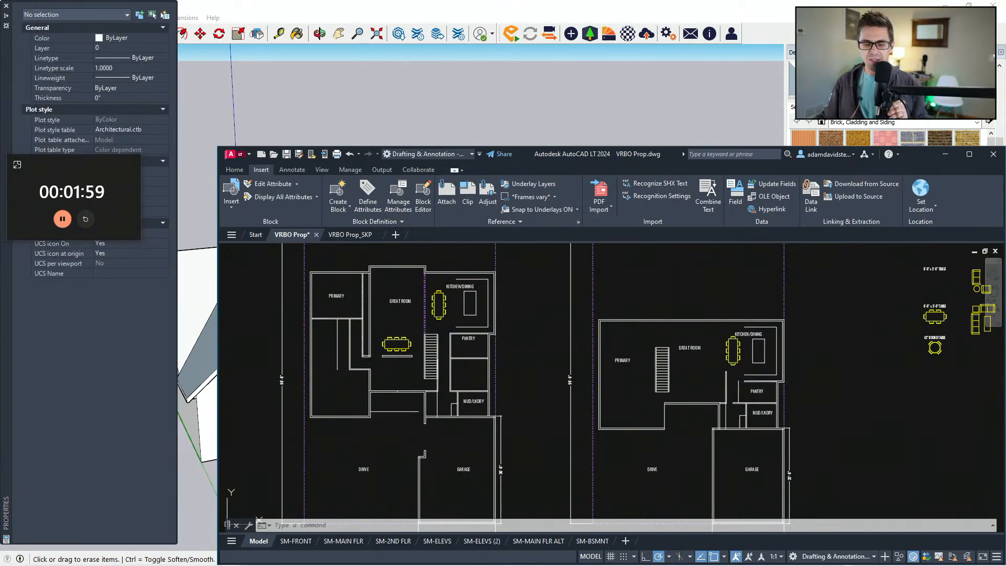